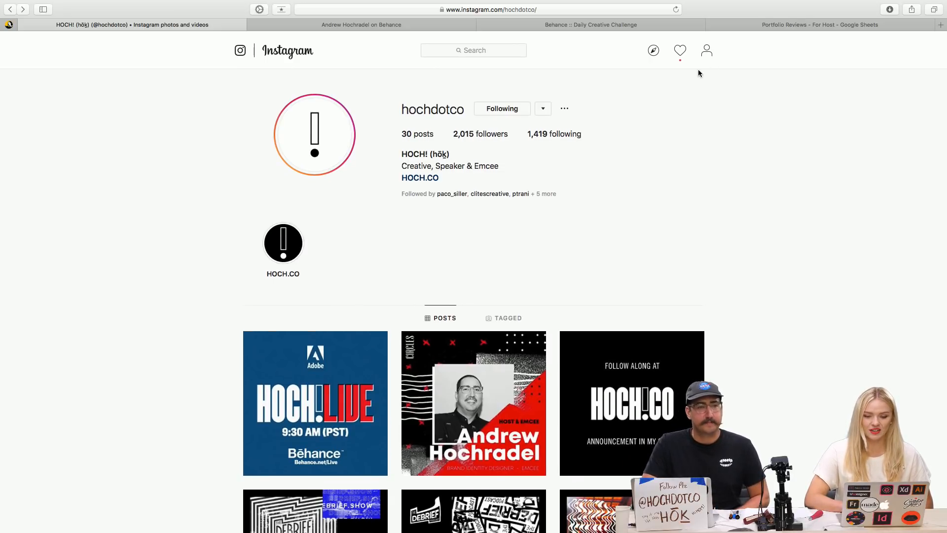
View your own Instagram profile, then go to the Behance profile page.
click(706, 50)
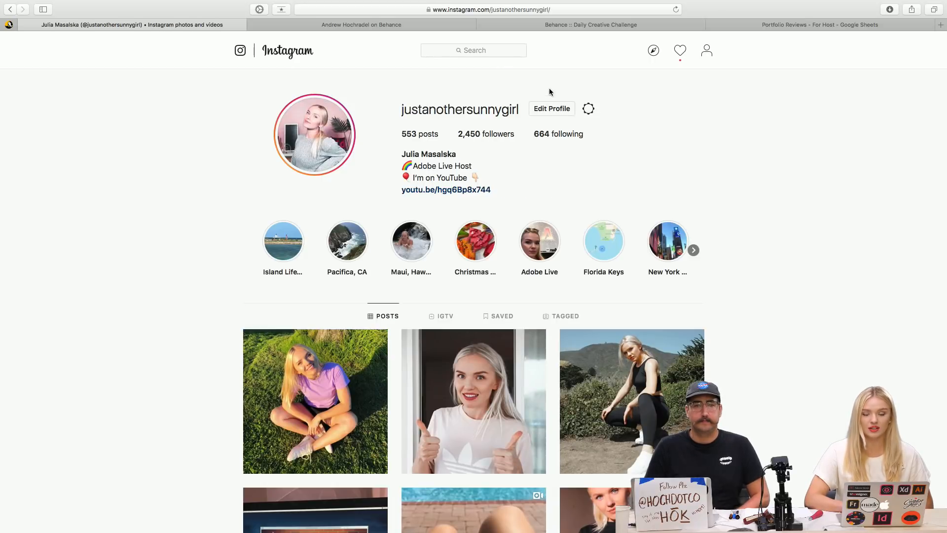
click(377, 23)
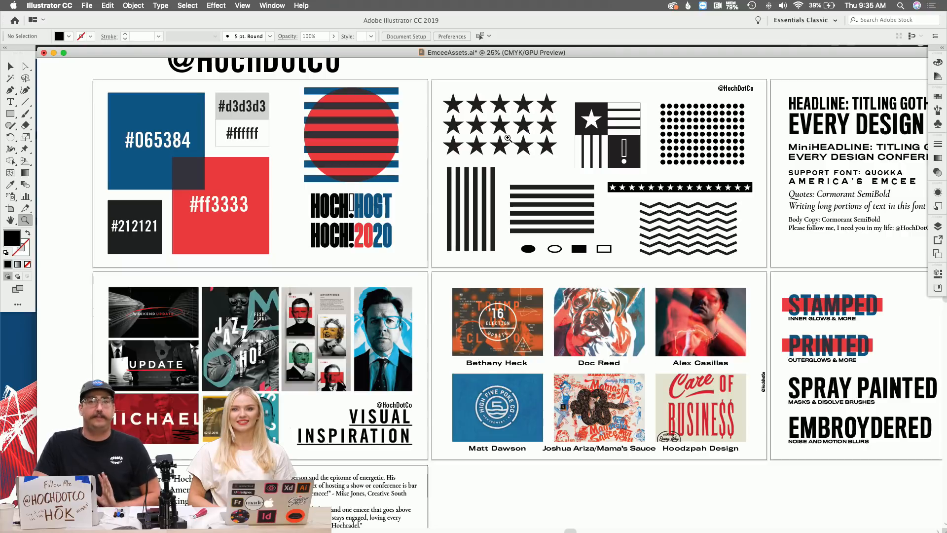
Zoom to 33.33% on the flag graphic and scroll across the swatch, icon and inspiration artboards.
click(610, 138)
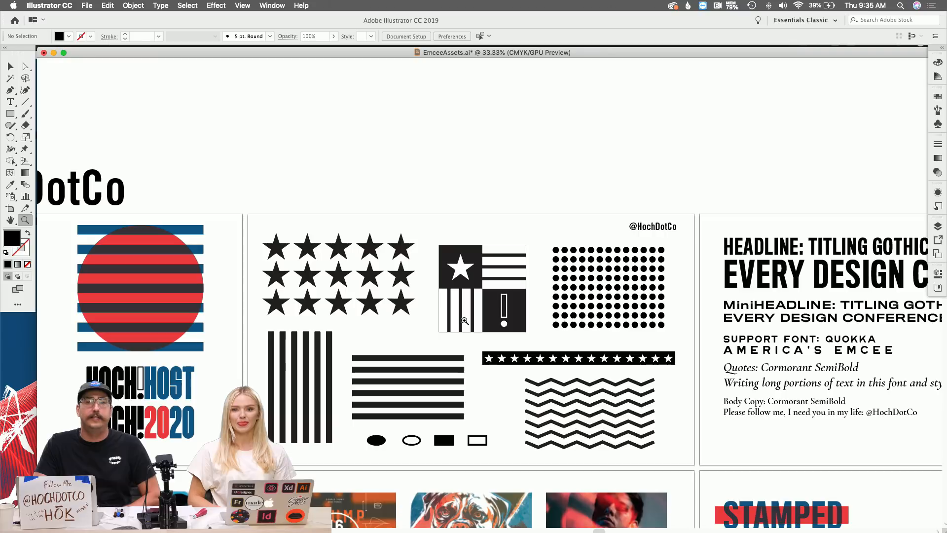
scroll(464, 320, down, 5)
scroll(465, 320, left, 6)
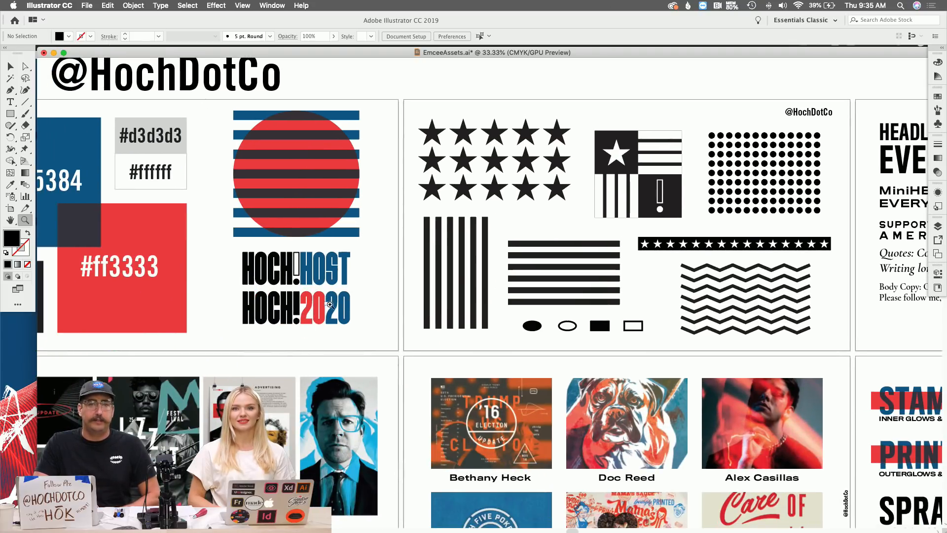
scroll(340, 303, right, 2)
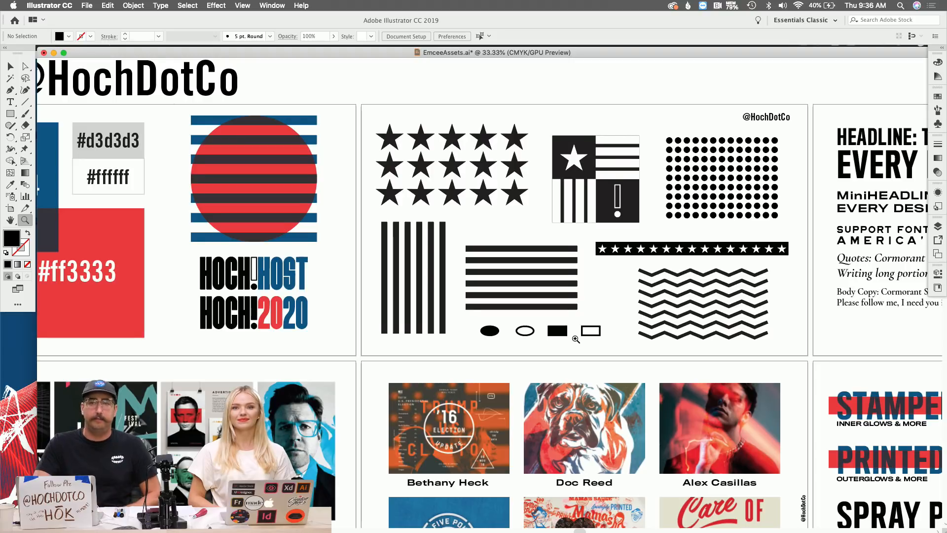
scroll(576, 338, right, 10)
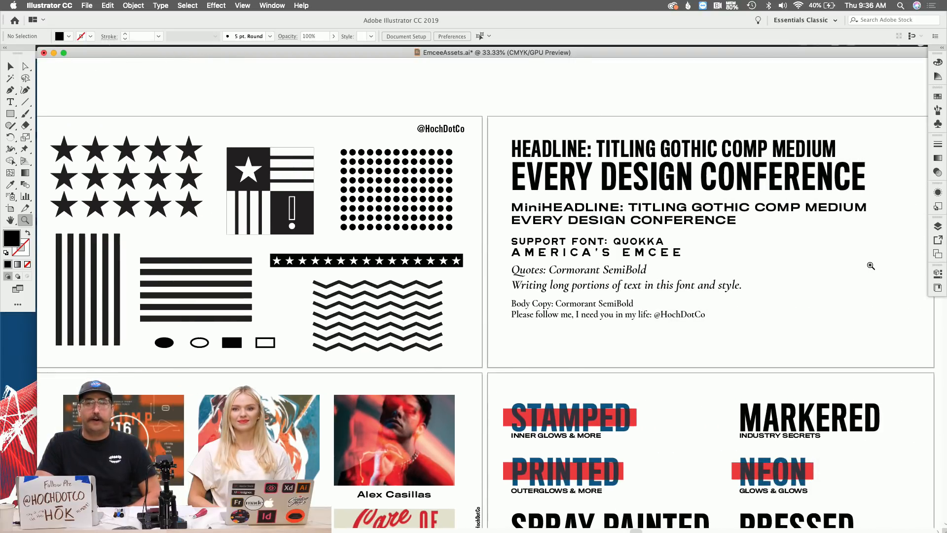
scroll(649, 211, left, 17)
scroll(649, 211, down, 6)
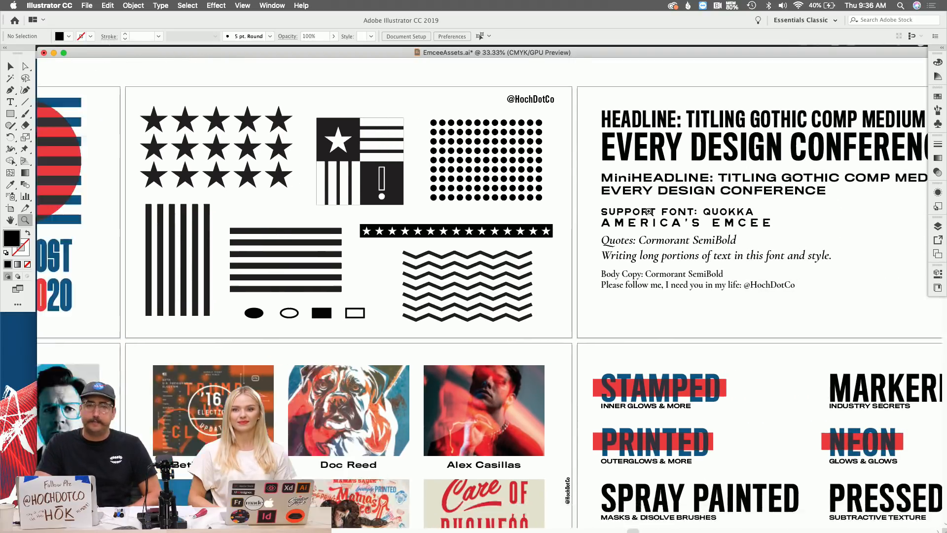
scroll(649, 211, left, 1)
scroll(649, 211, down, 1)
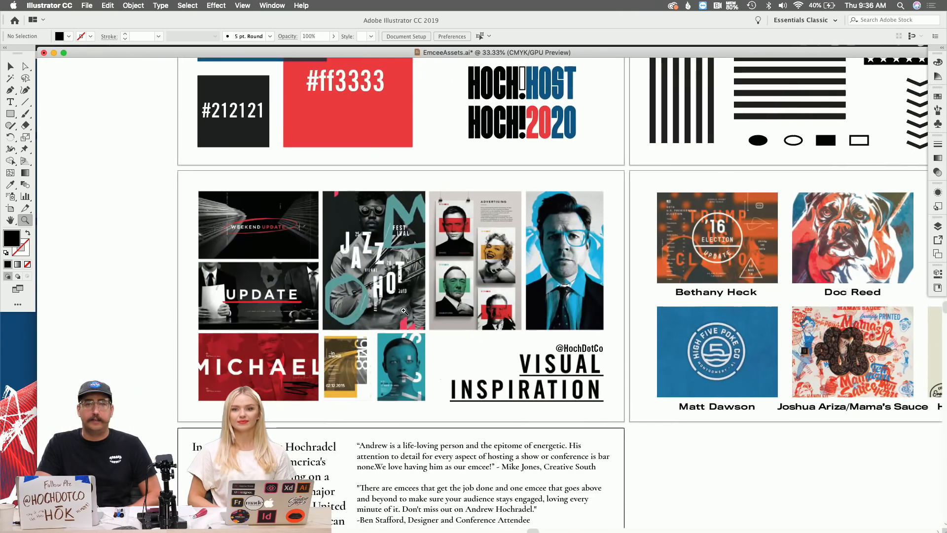
scroll(337, 364, right, 4)
scroll(336, 364, right, 8)
scroll(337, 364, down, 2)
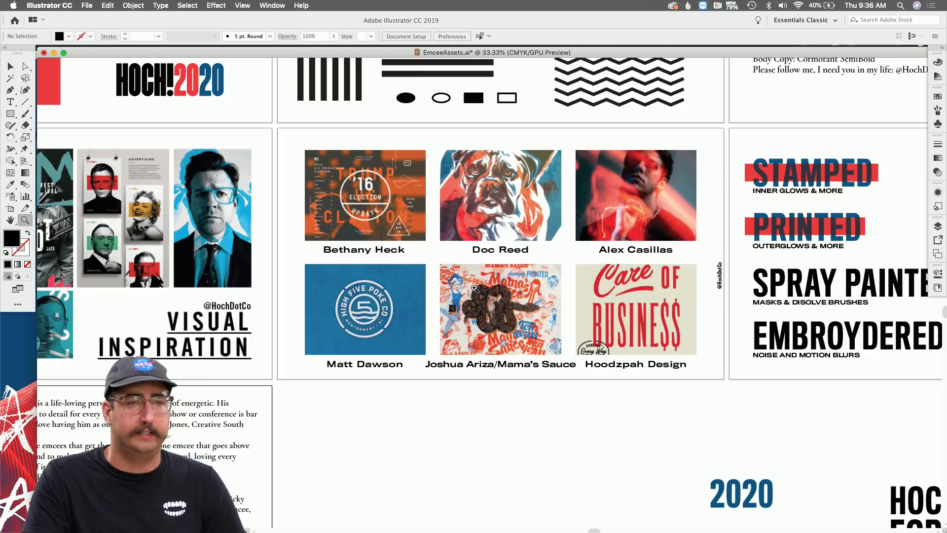
Place a new text object below the artist grid and scale it up to about 175 pt.
key(t)
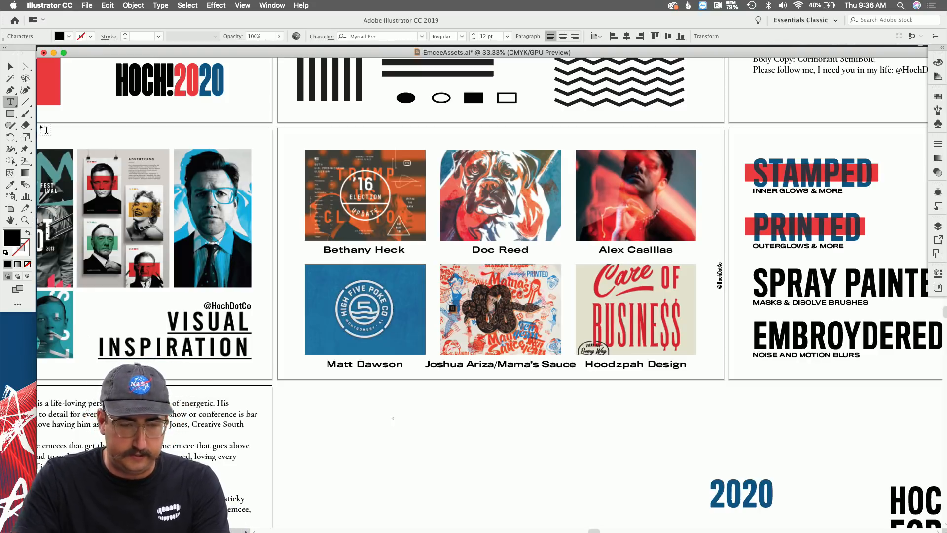
click(10, 66)
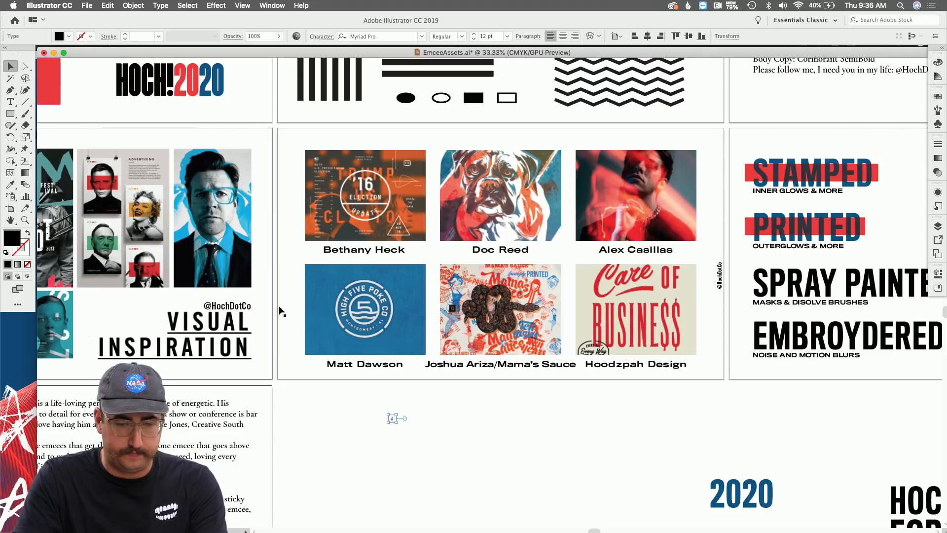
key(s)
drag(419, 378, 633, 234)
drag(496, 325, 581, 221)
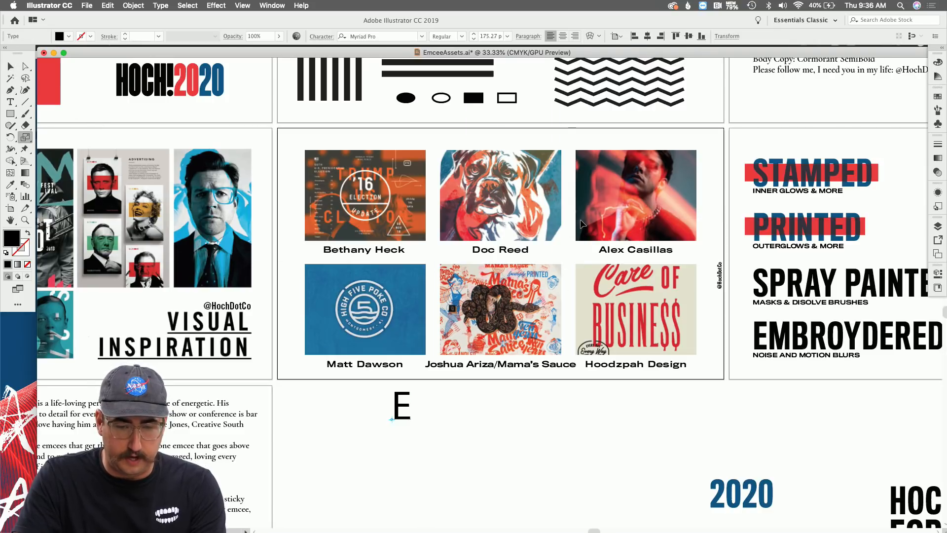
Type the guest's full name into the enlarged text, then deselect it.
key(t)
click(405, 402)
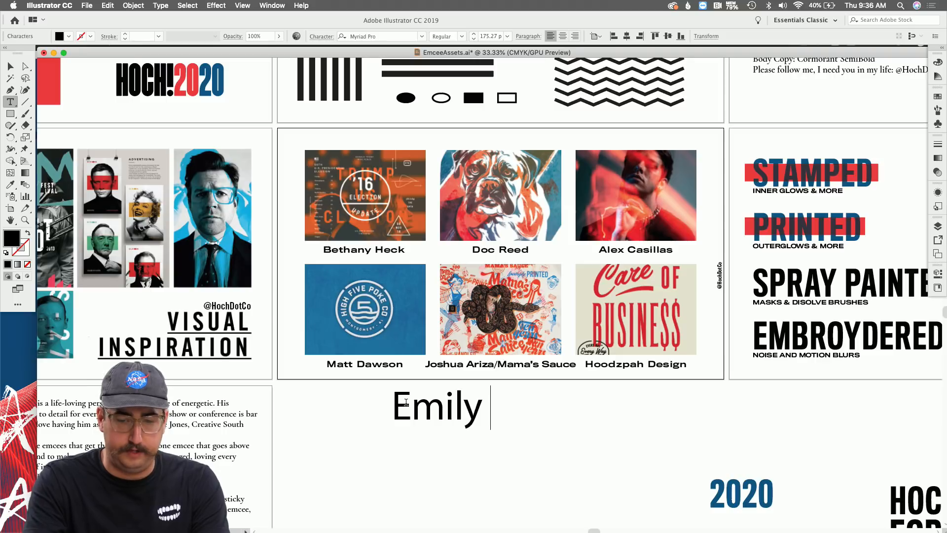
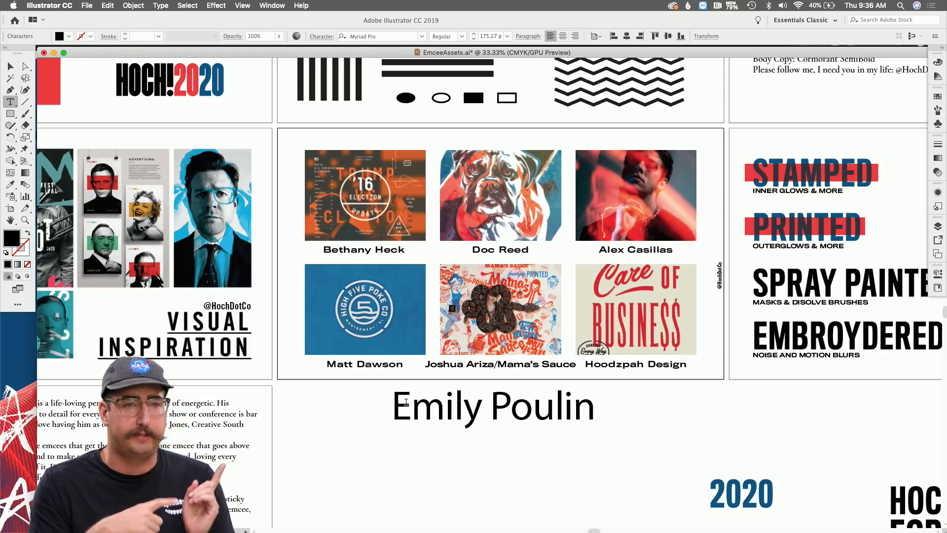
click(11, 66)
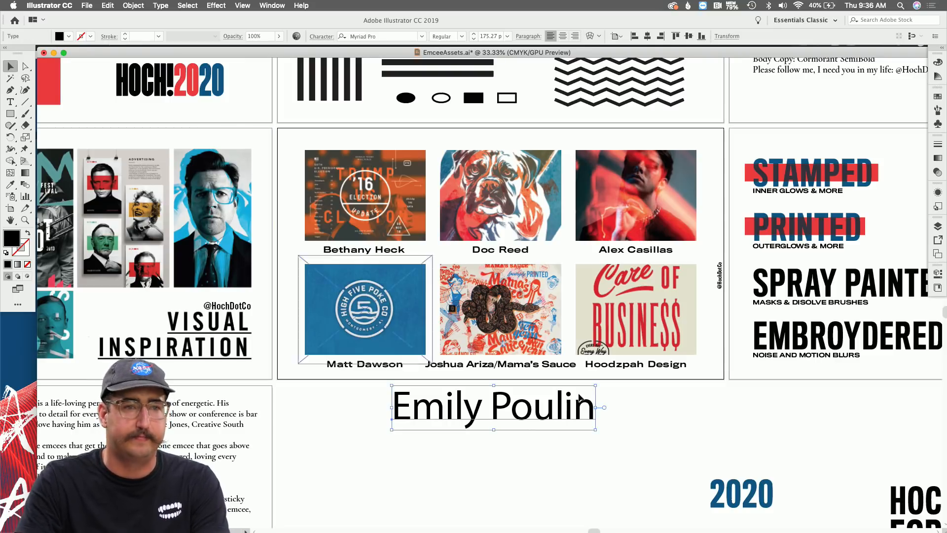
click(738, 427)
scroll(738, 431, down, 5)
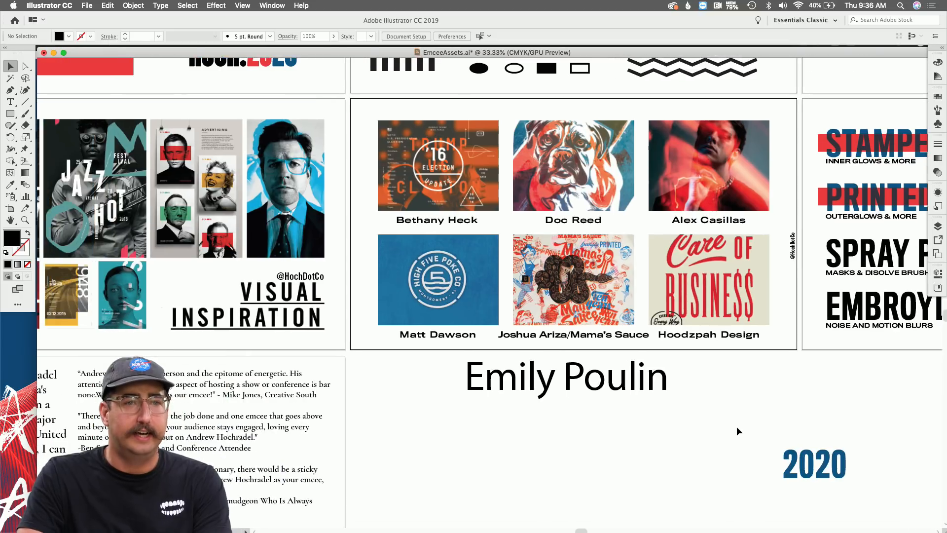
scroll(738, 431, left, 10)
scroll(738, 431, left, 3)
scroll(738, 431, down, 1)
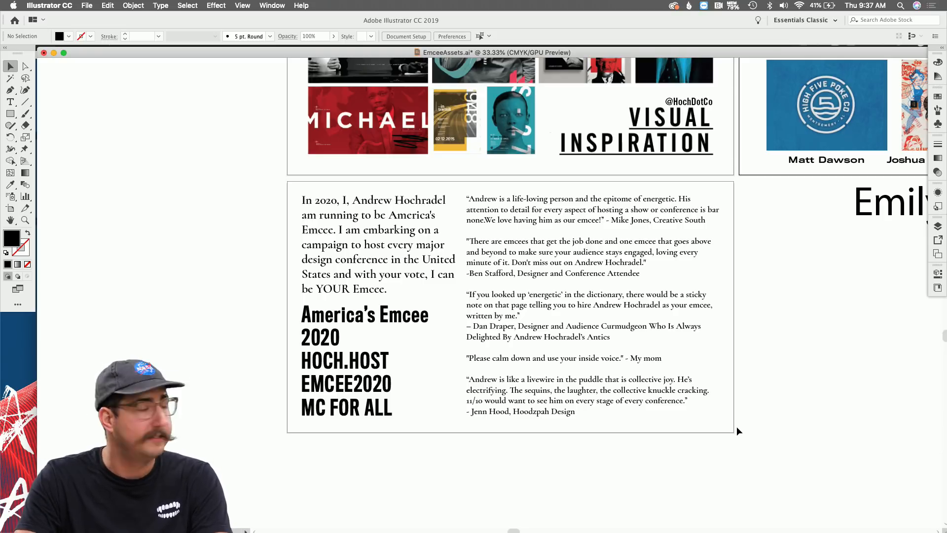
Scroll to the STAMPED/PRINTED/NEON type-treatment artboard and zoom to 50% on NEON.
scroll(779, 383, right, 10)
scroll(779, 384, up, 3)
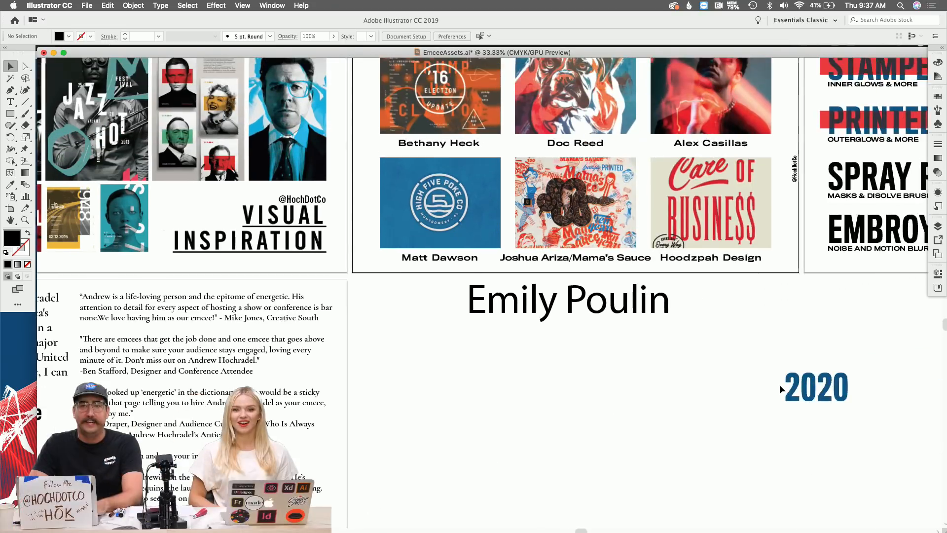
scroll(779, 384, right, 12)
scroll(779, 384, up, 2)
key(z)
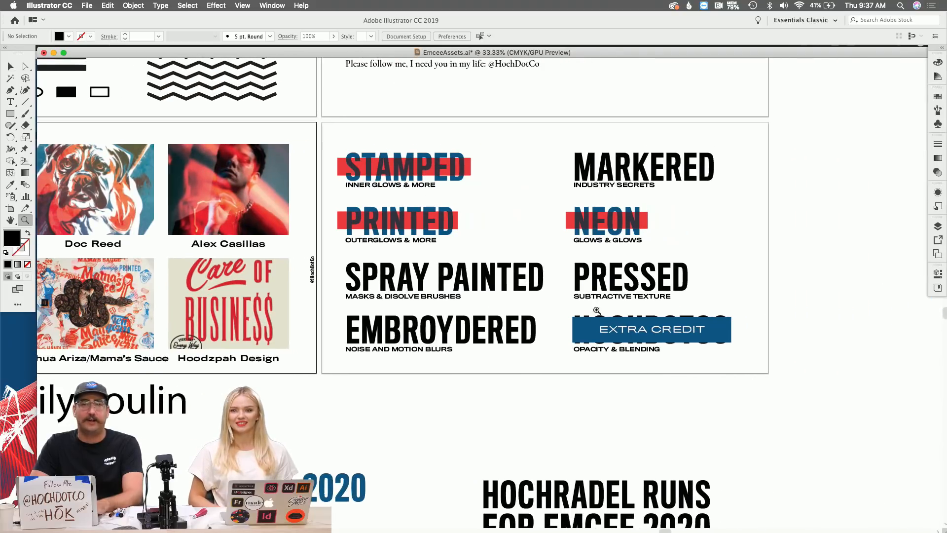
click(544, 248)
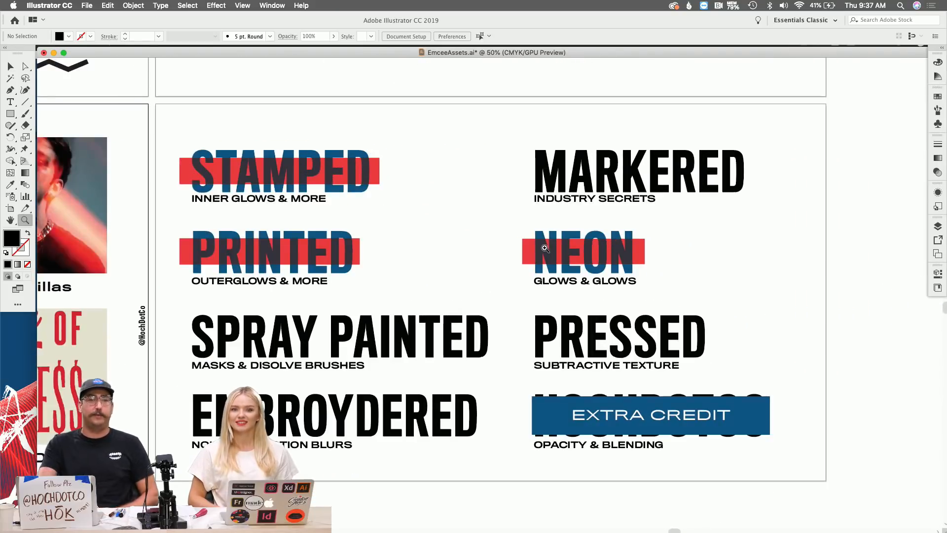
scroll(545, 248, down, 3)
scroll(545, 248, left, 2)
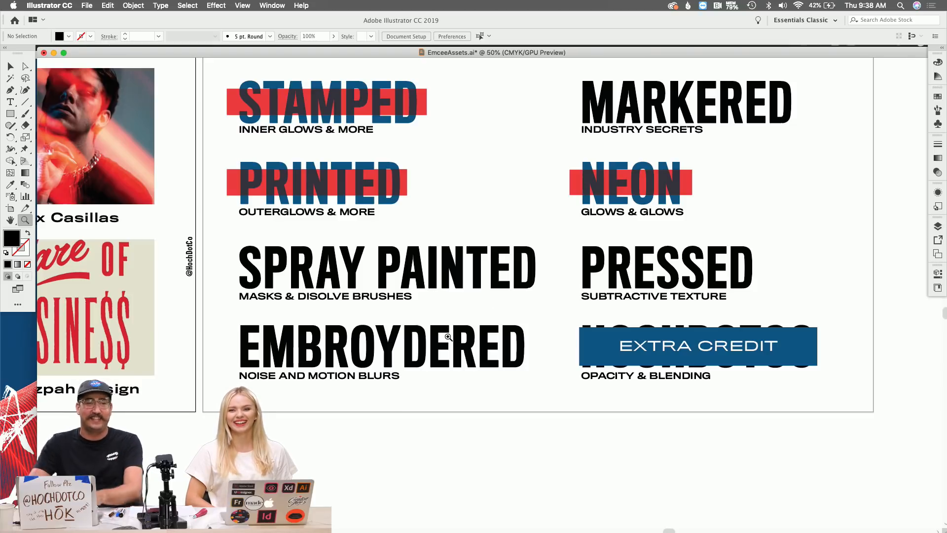
Replace the Y in the EMBROYDERED heading with IY.
key(t)
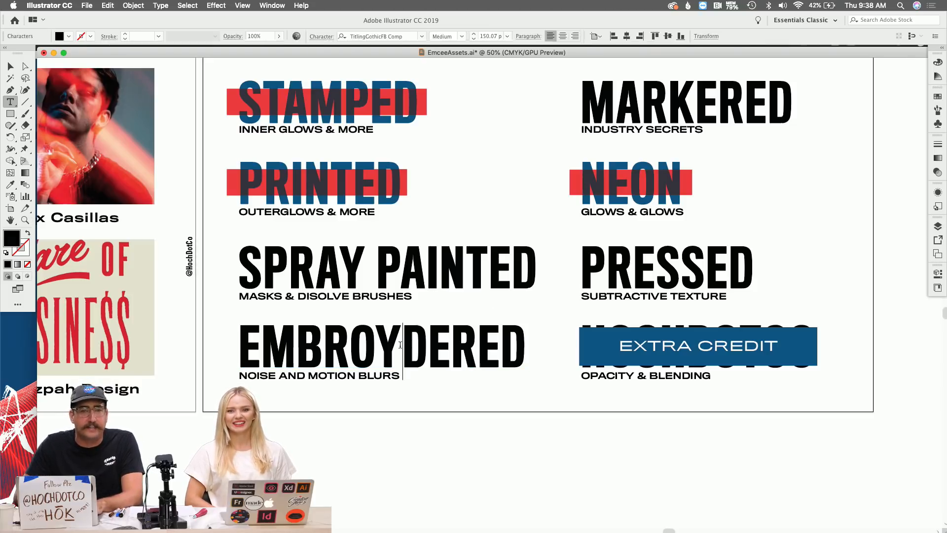
click(400, 344)
key(BackSpace)
text(I)
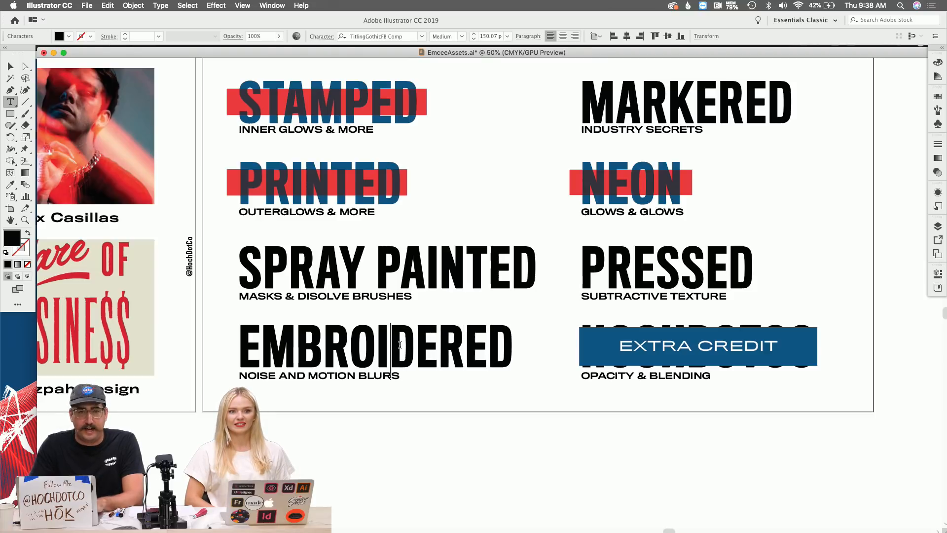
key(BackSpace)
text(Y)
key(BackSpace)
text(IY)
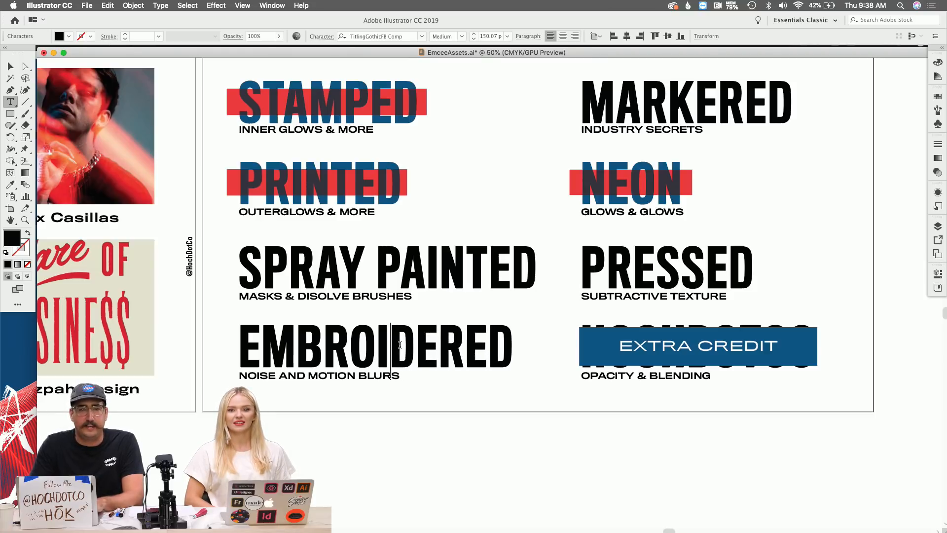
Insert GH after the first E to make EGHMBROIYDERED, then switch to the hoch.co/emcee page in Chrome.
click(253, 345)
text(GH)
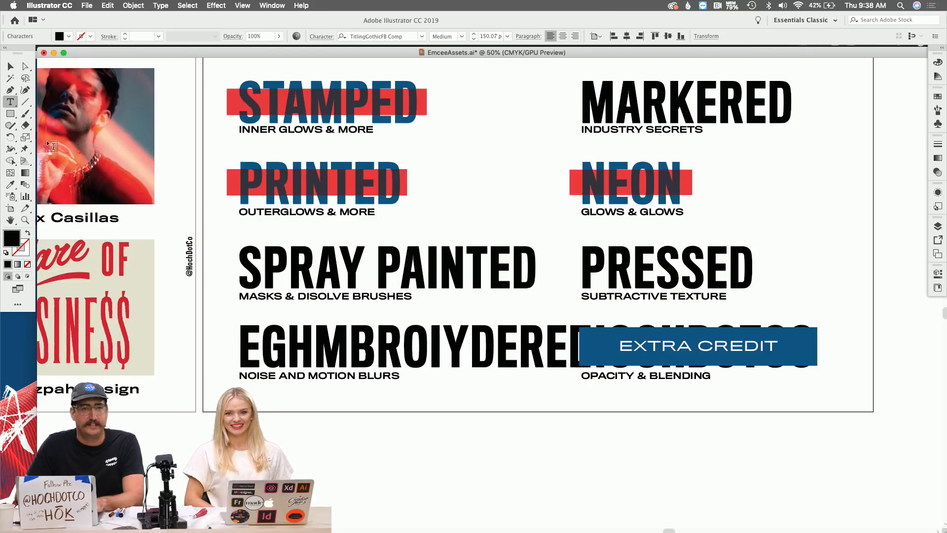
click(16, 67)
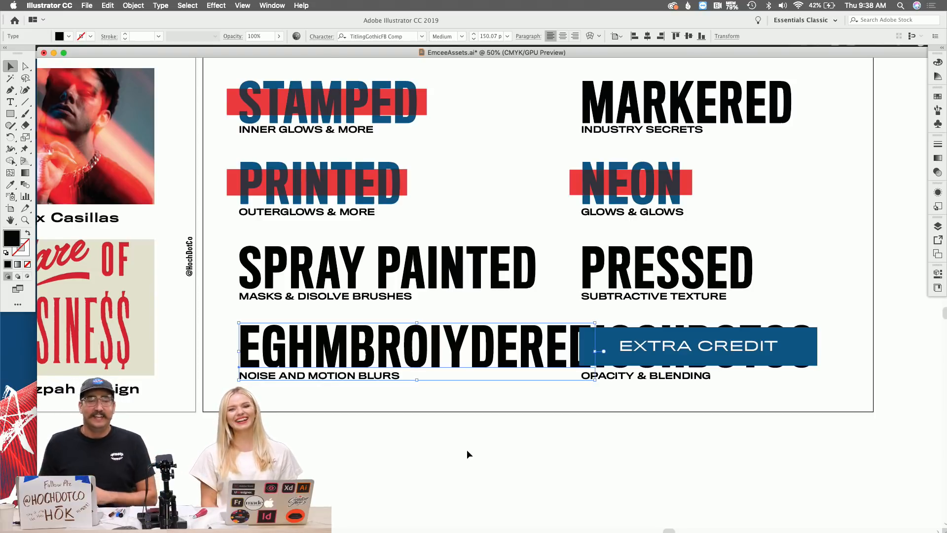
key(super+Tab)
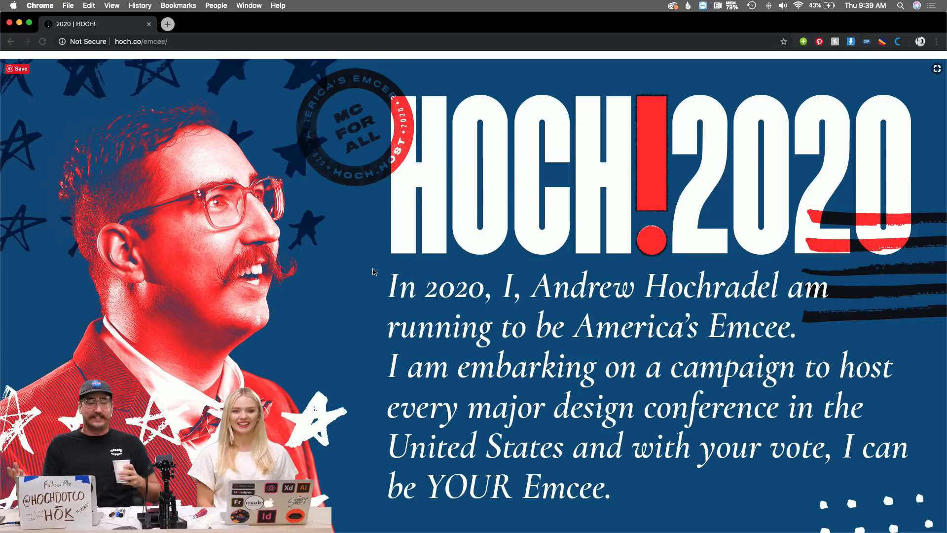
Scroll the hoch.co/emcee page past the Speaking Experience testimonials to the Voting Map section.
scroll(373, 271, down, 10)
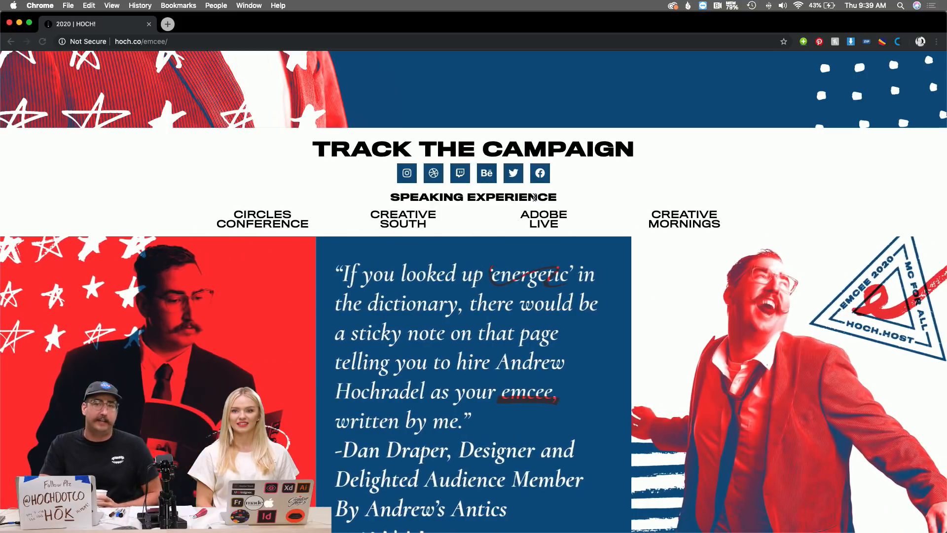
scroll(534, 197, down, 5)
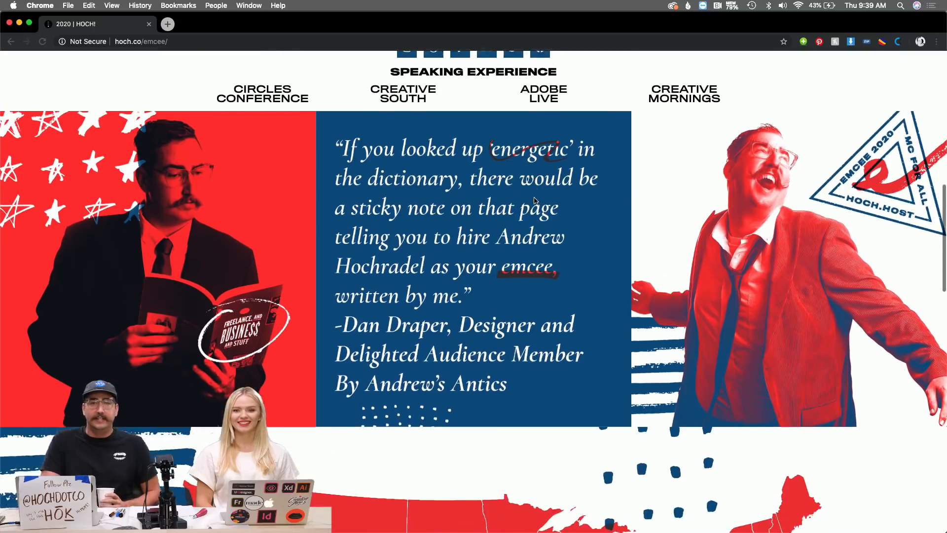
scroll(536, 201, up, 1)
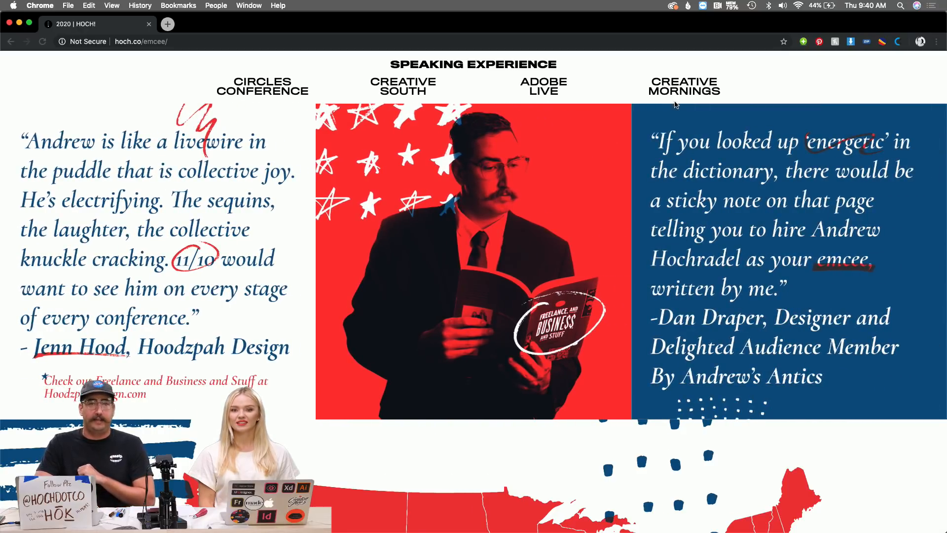
scroll(646, 133, down, 7)
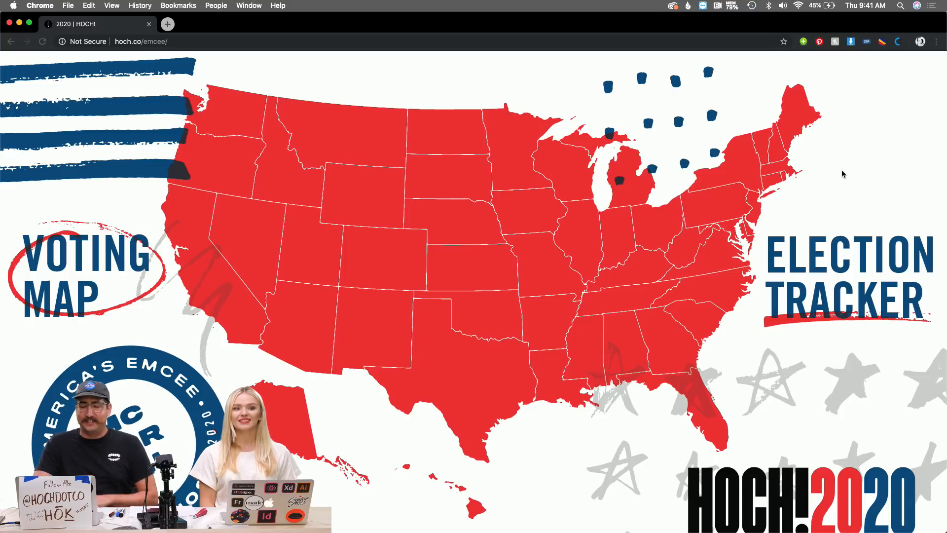
Scroll past the voting map to the 'Join Me on the Campaign Trail' event list starting with AIGA.
scroll(841, 170, down, 1)
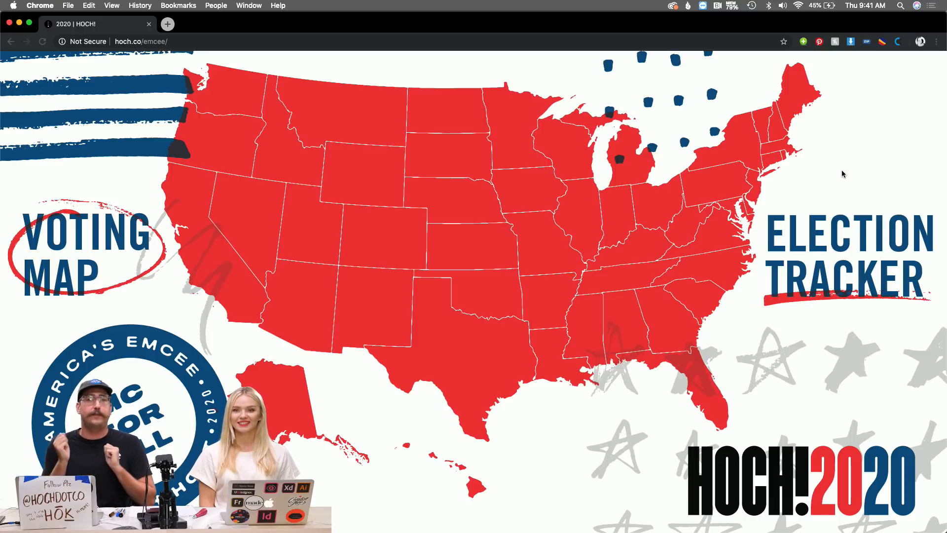
scroll(842, 170, down, 5)
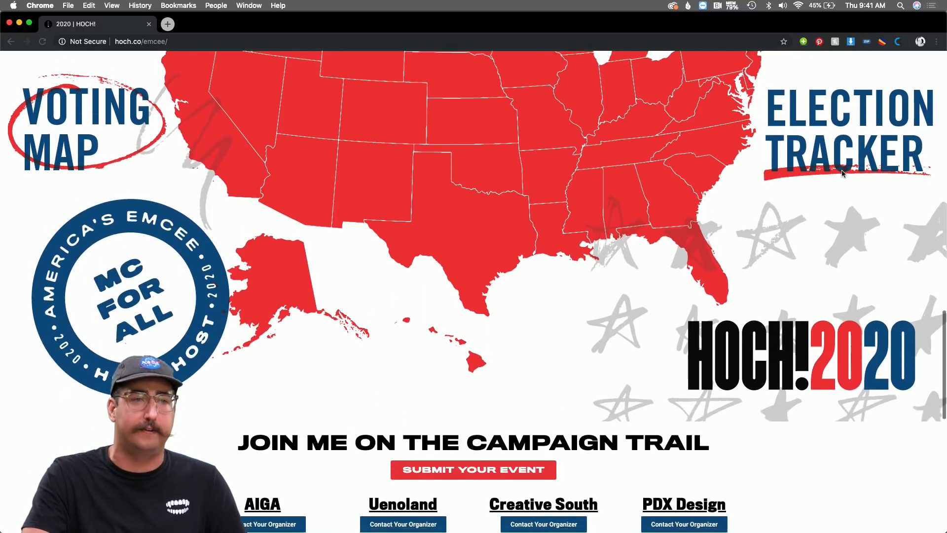
scroll(842, 172, down, 12)
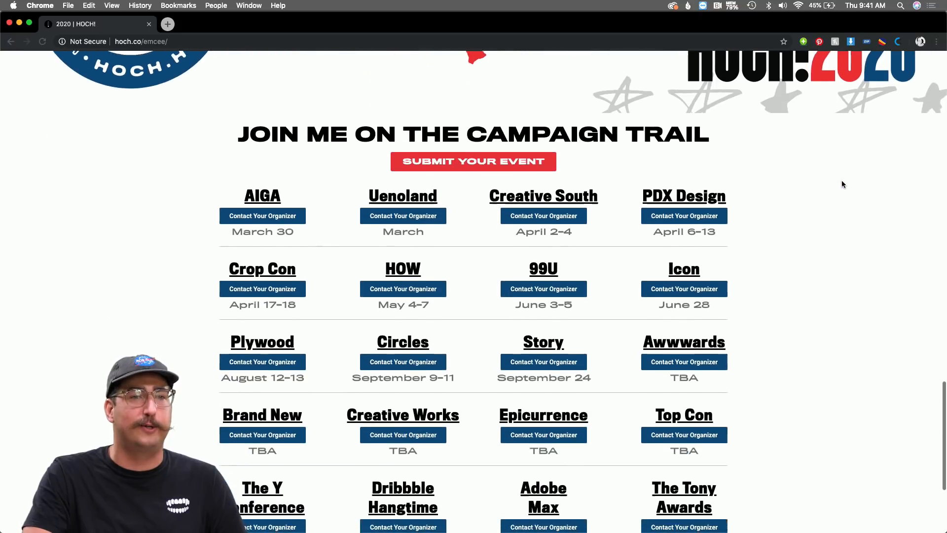
scroll(842, 183, down, 2)
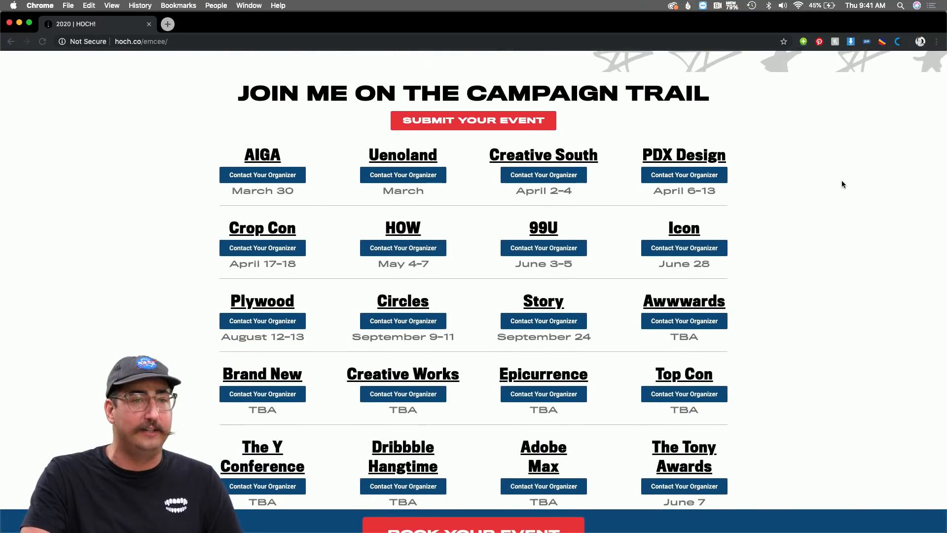
scroll(842, 183, down, 1)
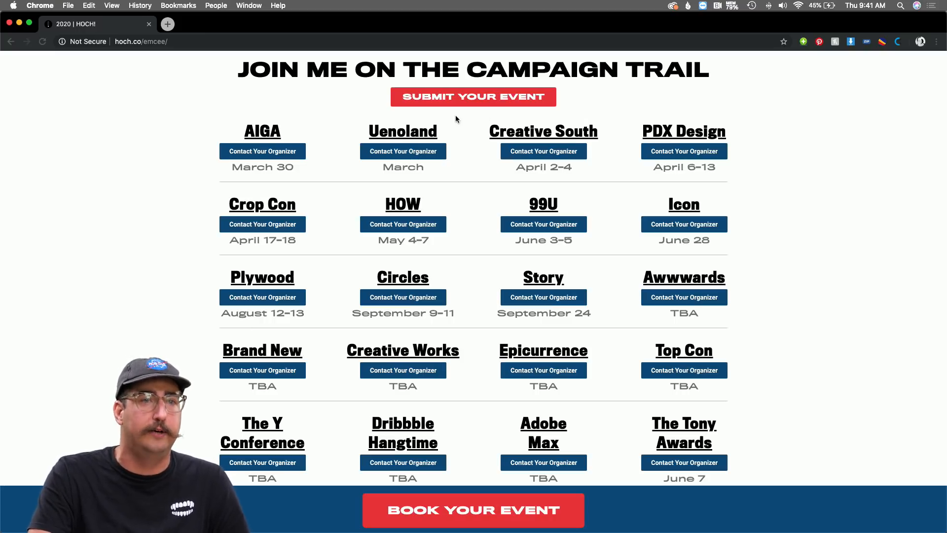
Open creativesouth.com in a new tab and browse its 'Family Reunion' page for April 2–4, 2020.
click(569, 130)
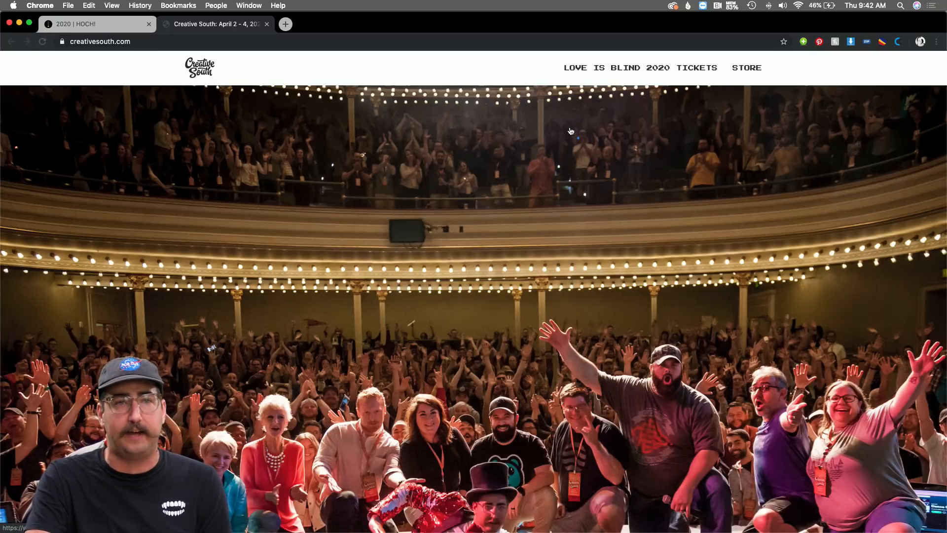
scroll(571, 131, down, 3)
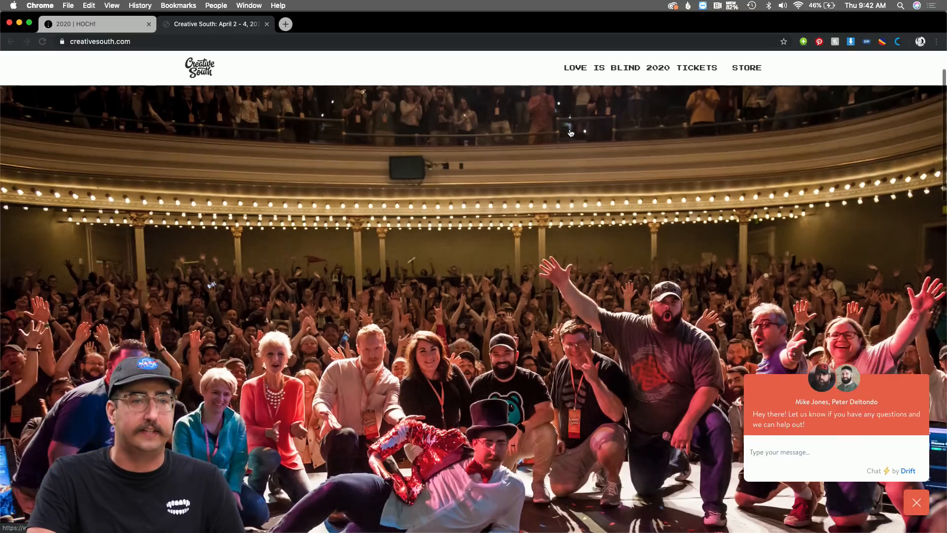
scroll(570, 132, down, 5)
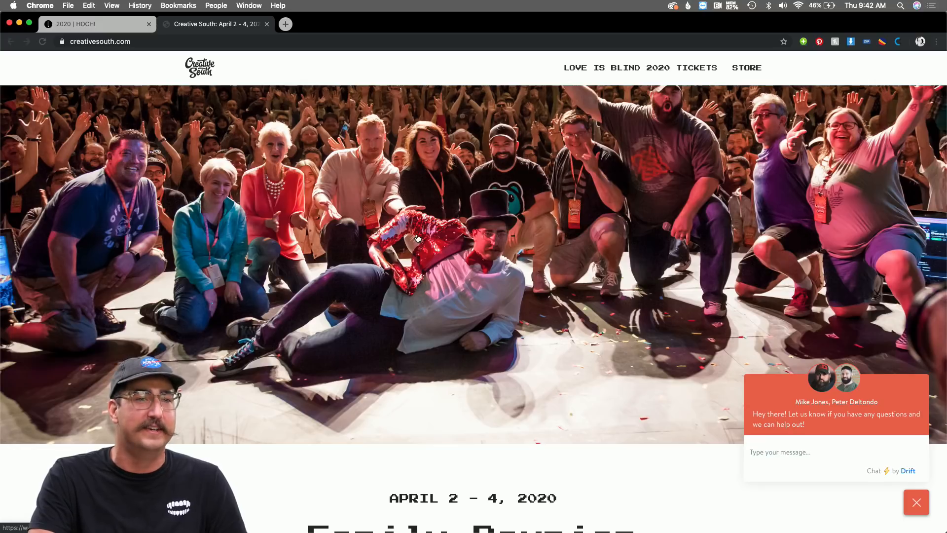
scroll(417, 238, down, 8)
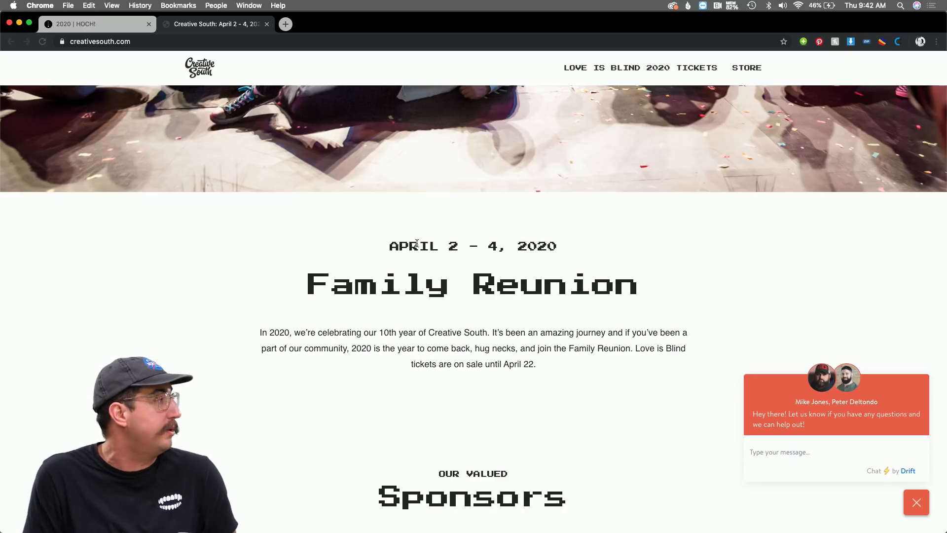
scroll(417, 244, up, 3)
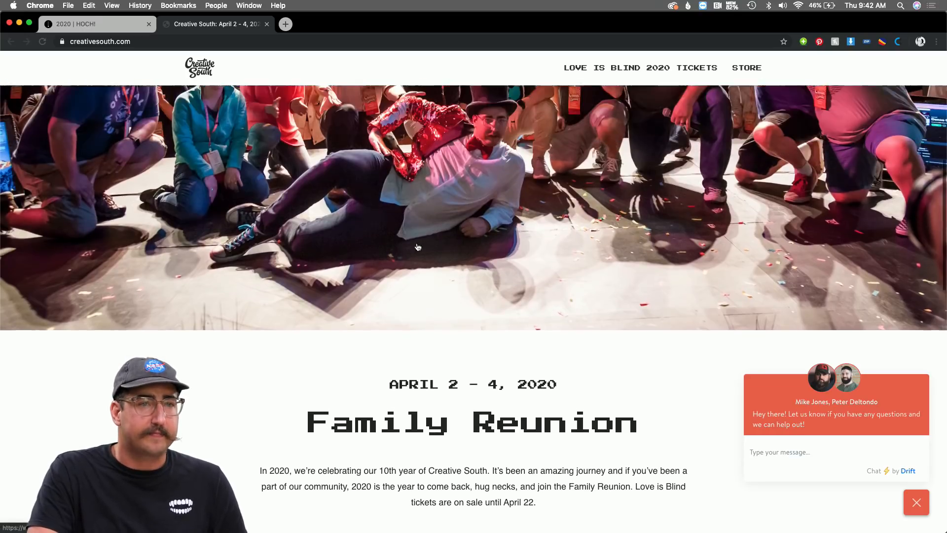
scroll(416, 247, up, 5)
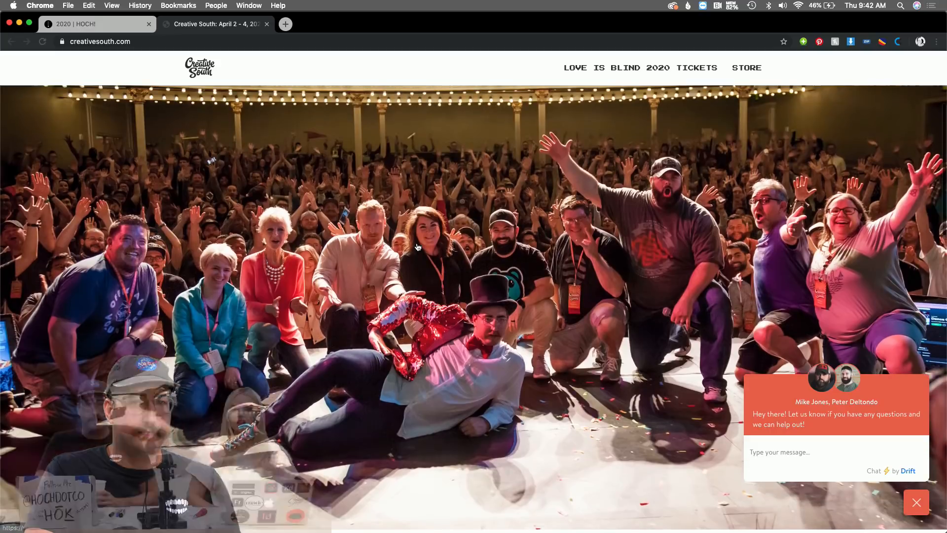
scroll(417, 246, up, 4)
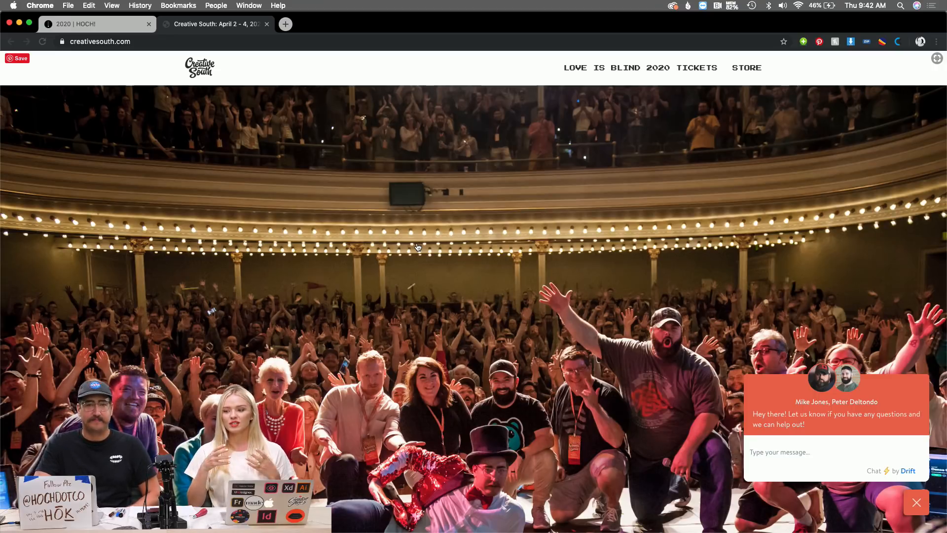
scroll(418, 247, down, 1)
scroll(418, 247, up, 1)
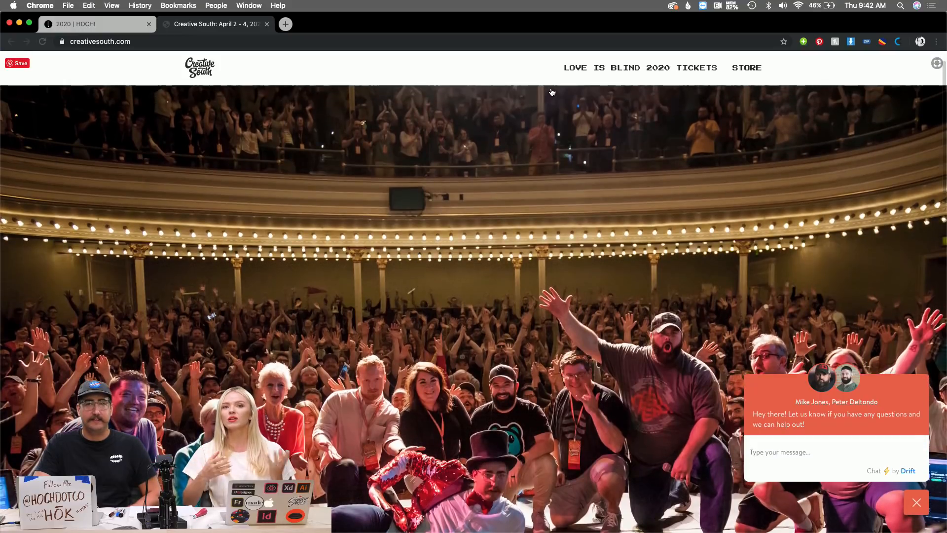
View the Creative South 2020 Eventbrite ticket page, then return to the '2020 | HOCH!' tab.
click(592, 70)
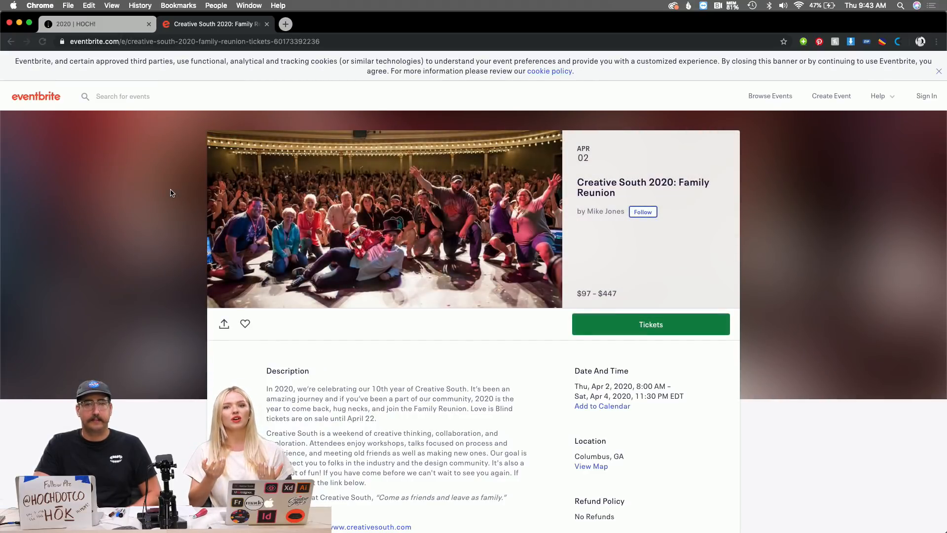
scroll(172, 192, down, 1)
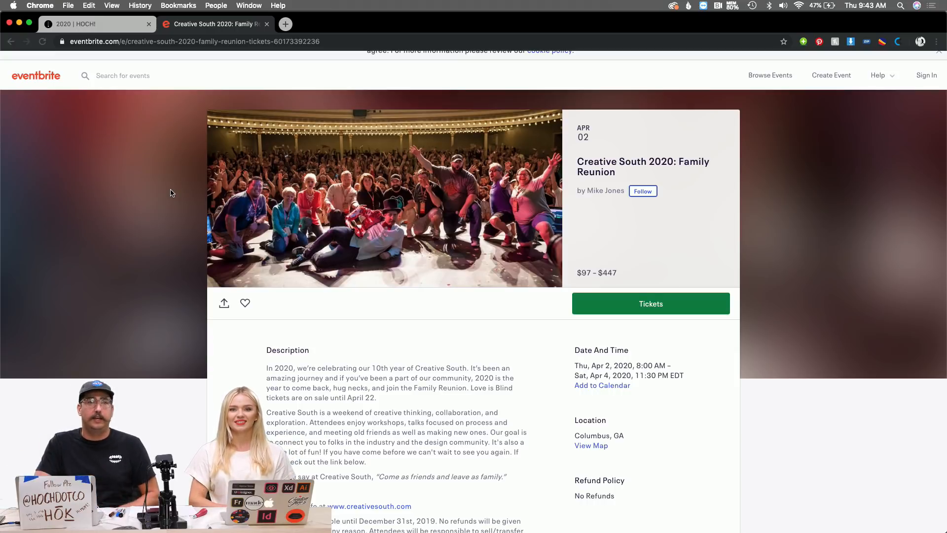
click(98, 30)
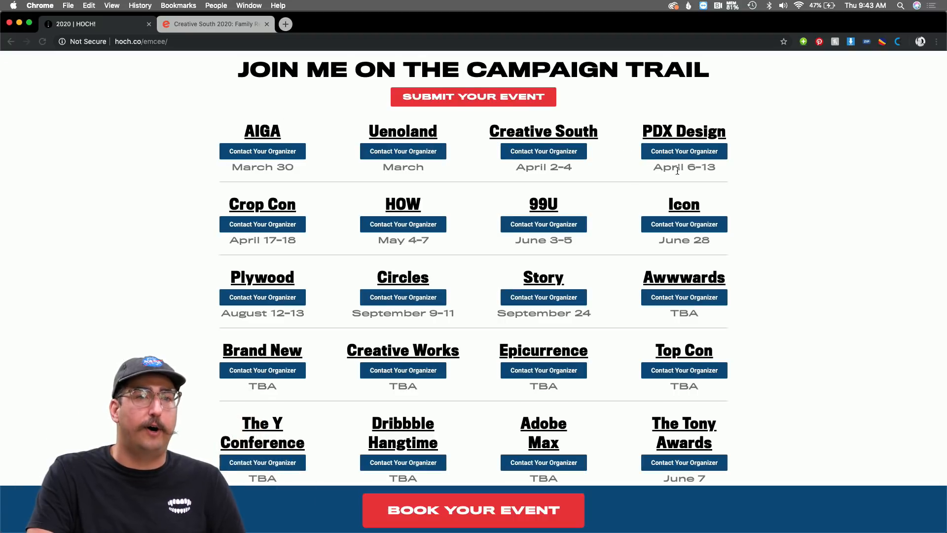
Sign in to Twitter and post the prefilled vote-for-Emcee tweet to Creative South, then return to the HOCH! page.
click(546, 157)
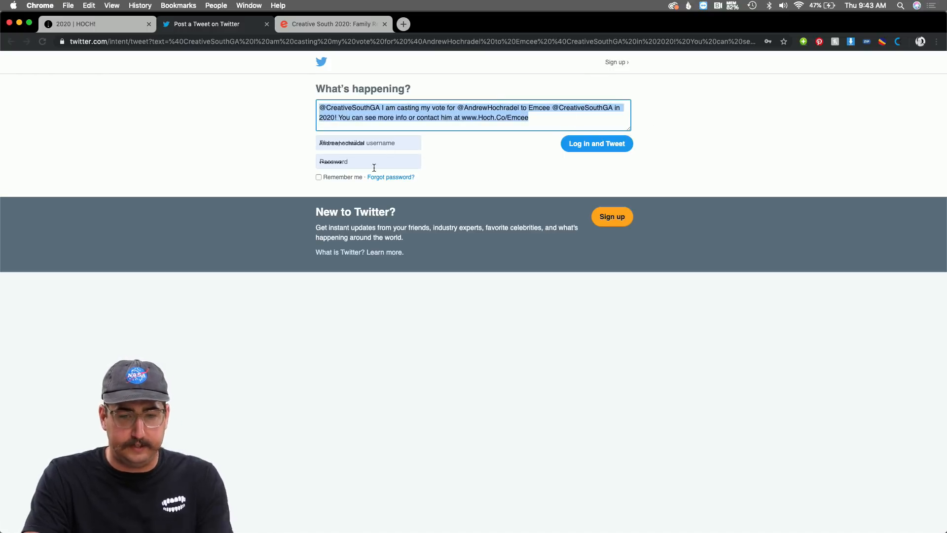
click(344, 179)
click(565, 143)
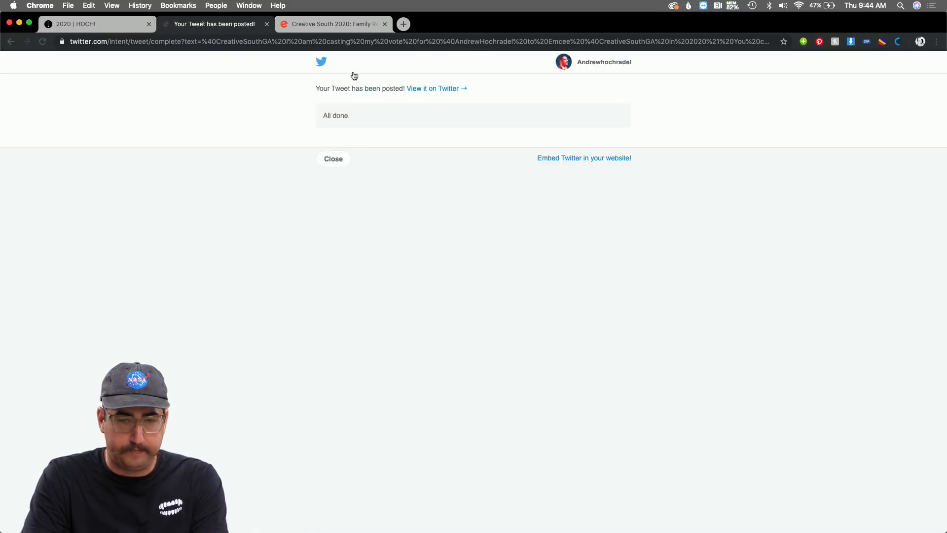
key(super+w)
click(521, 152)
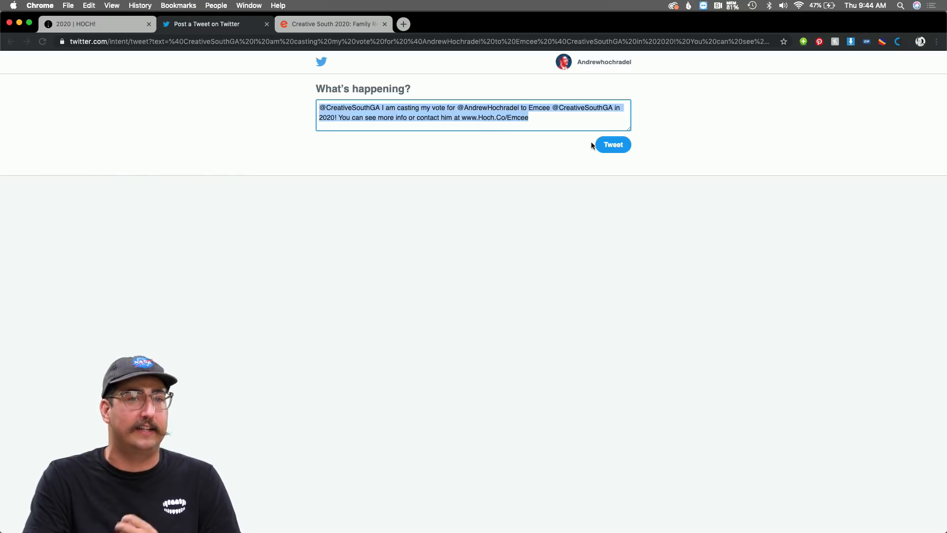
click(89, 28)
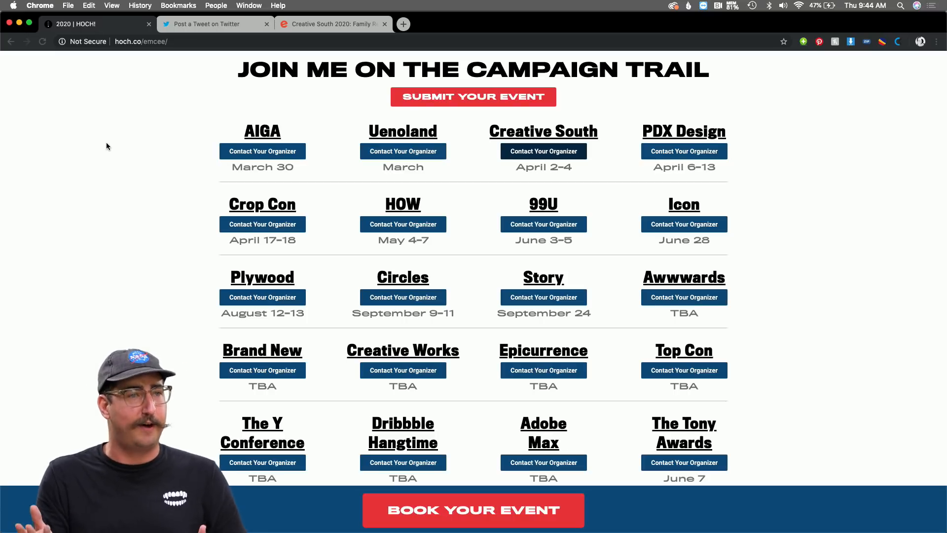
Scroll down the hoch.co/emcee event list and back up toward the top.
scroll(105, 145, down, 1)
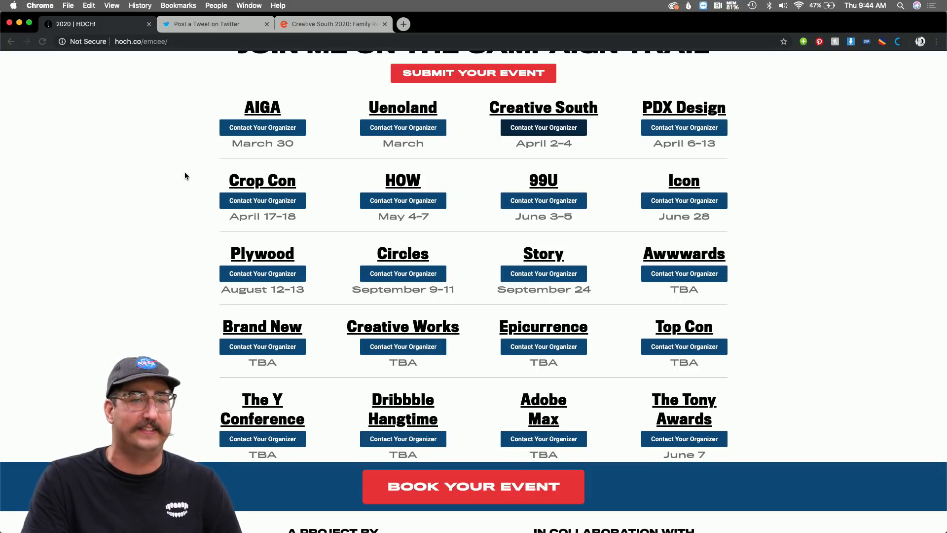
scroll(422, 212, down, 3)
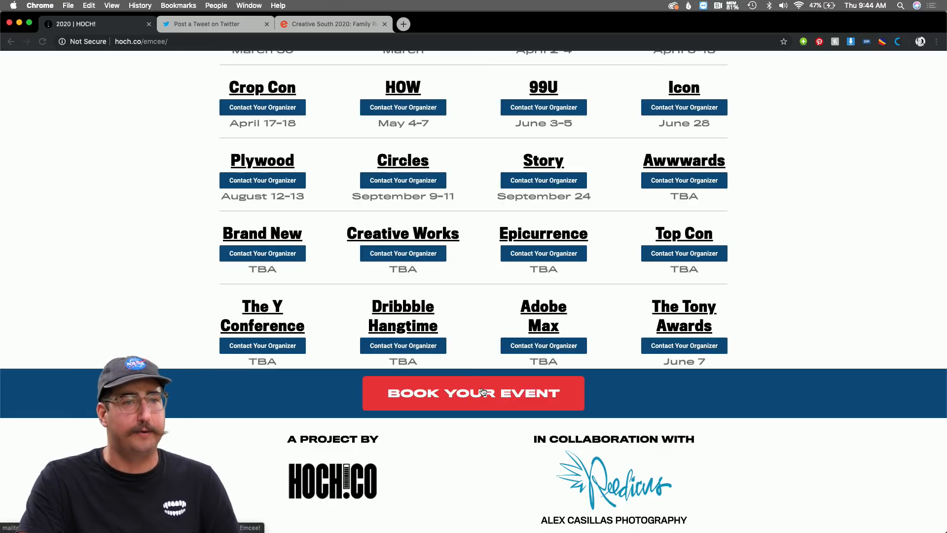
scroll(482, 391, up, 10)
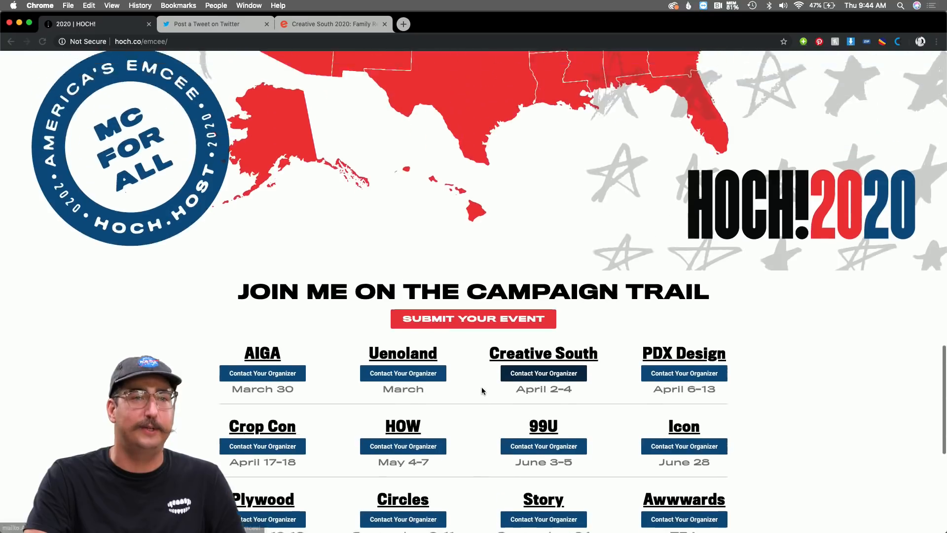
scroll(482, 388, up, 3)
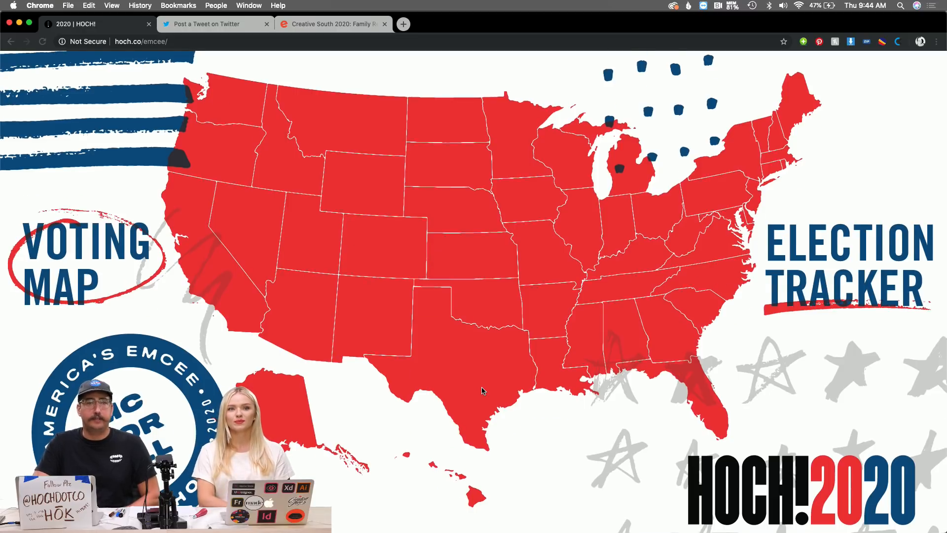
scroll(482, 390, up, 15)
scroll(482, 391, up, 10)
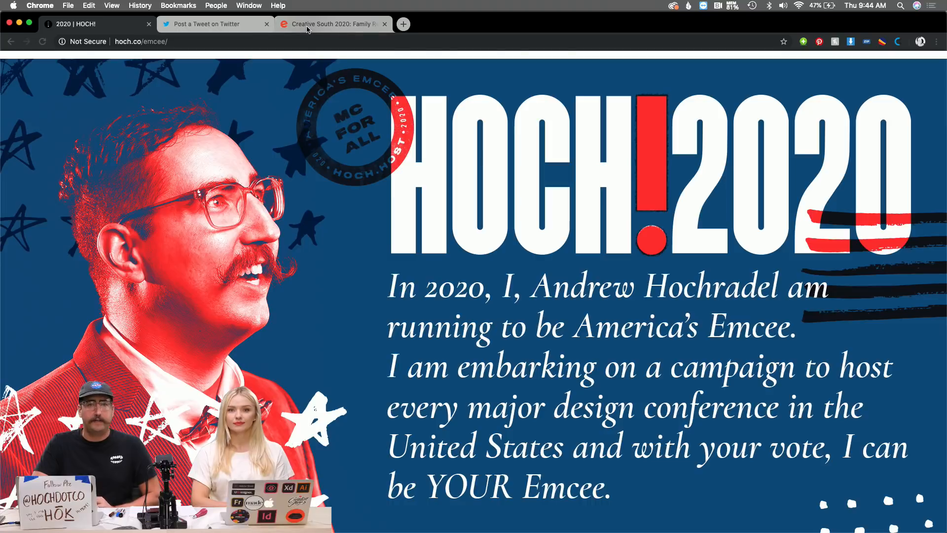
Glance at the Creative South ticket tab, then return to the emcee page's Voting Map and logo.
click(307, 30)
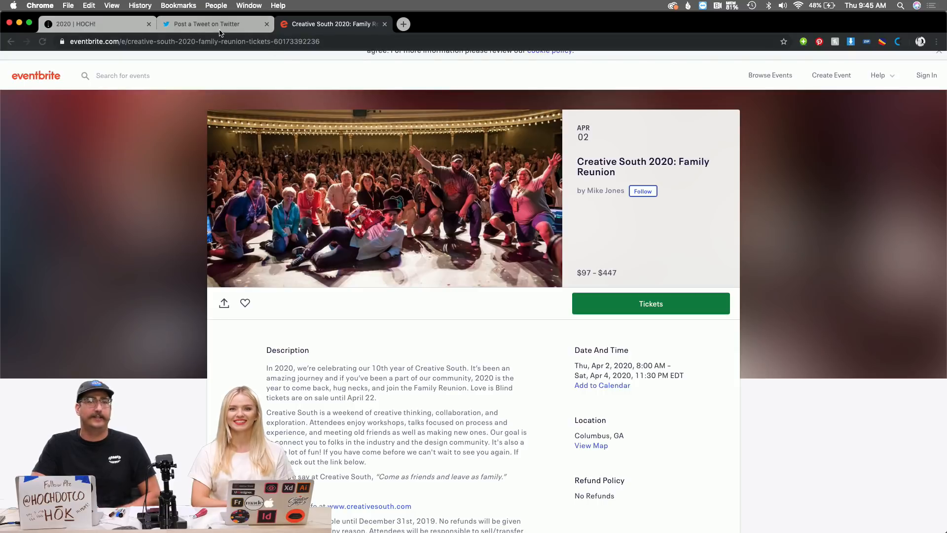
click(96, 24)
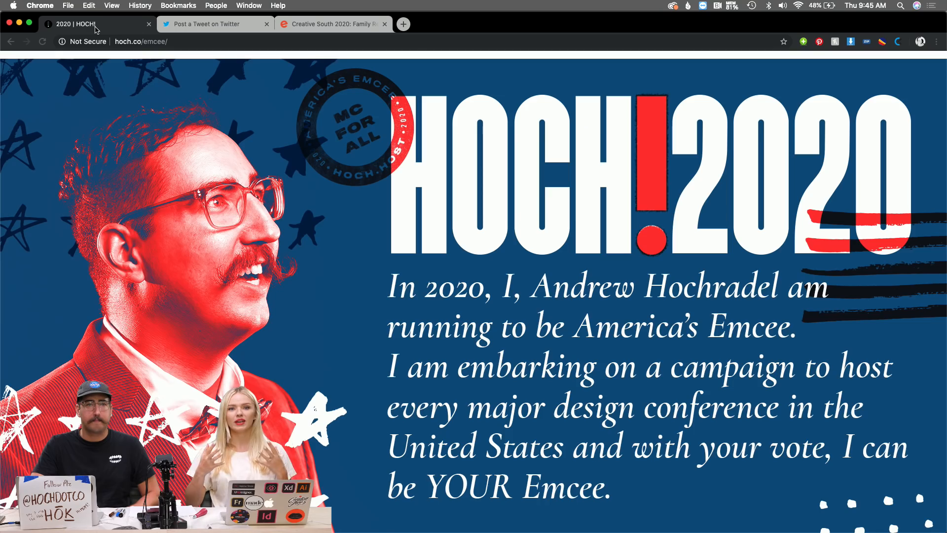
scroll(143, 184, down, 20)
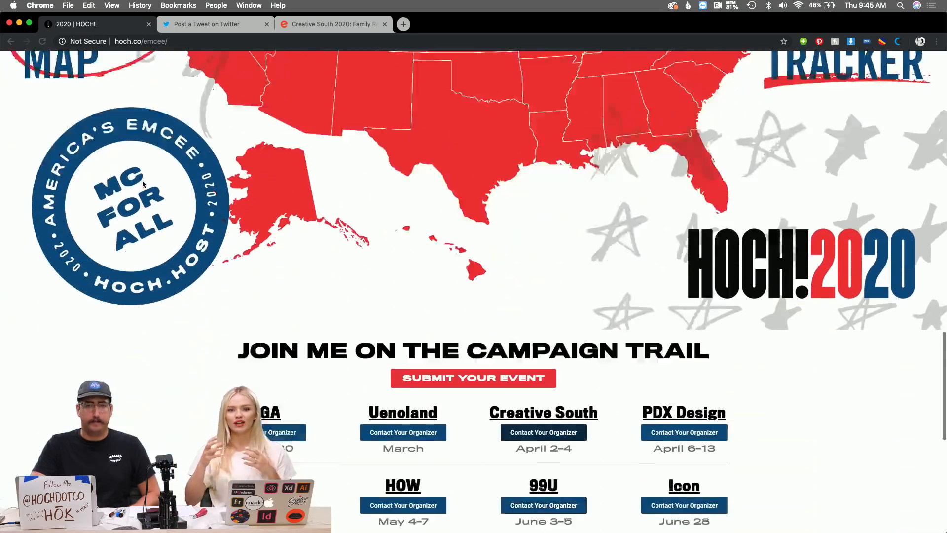
scroll(142, 184, down, 5)
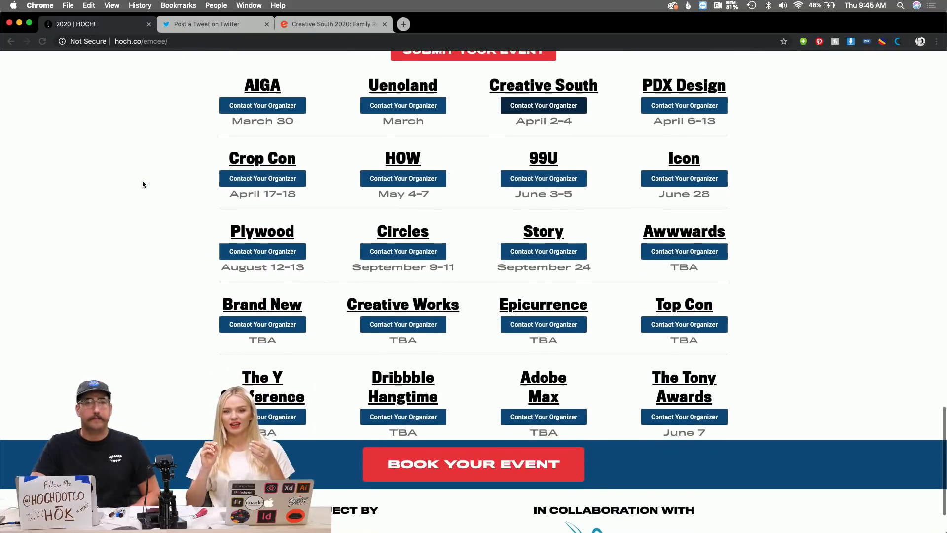
scroll(142, 184, up, 1)
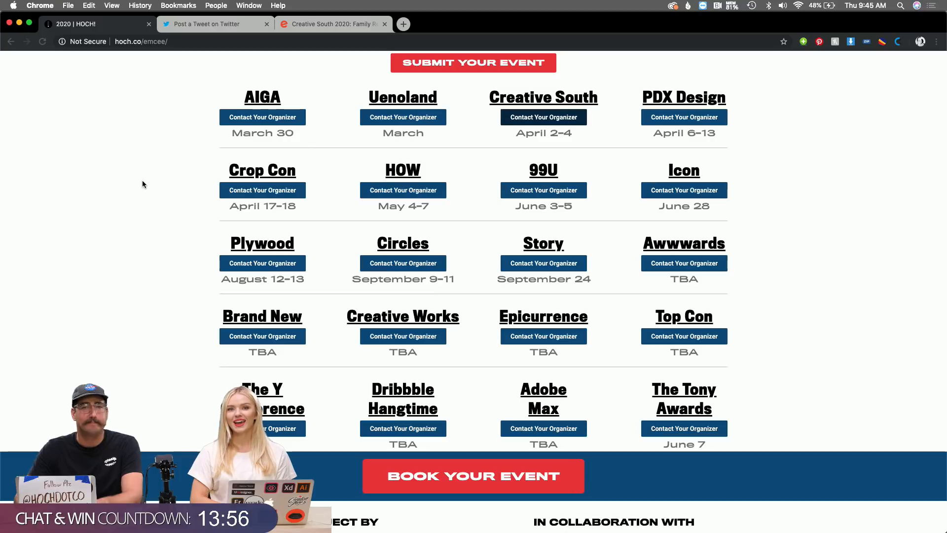
scroll(142, 184, up, 2)
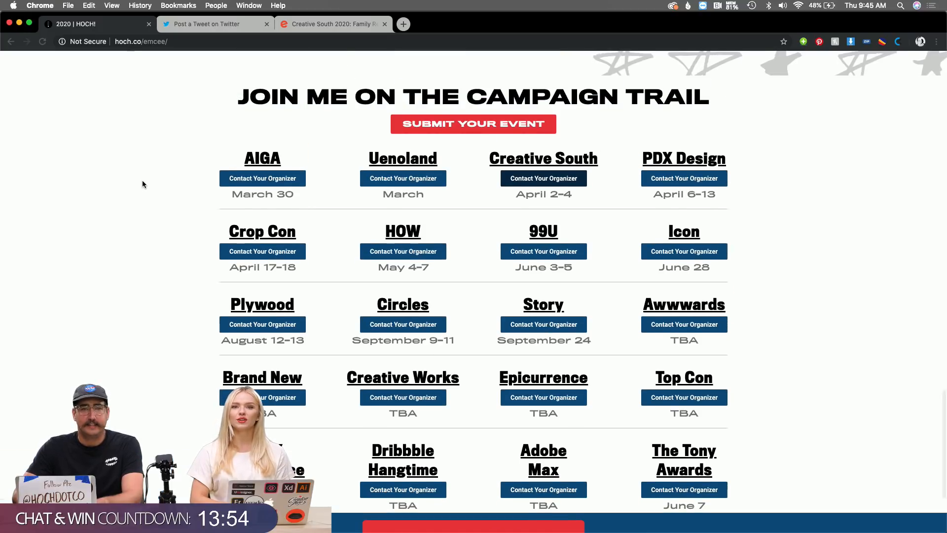
scroll(142, 184, up, 5)
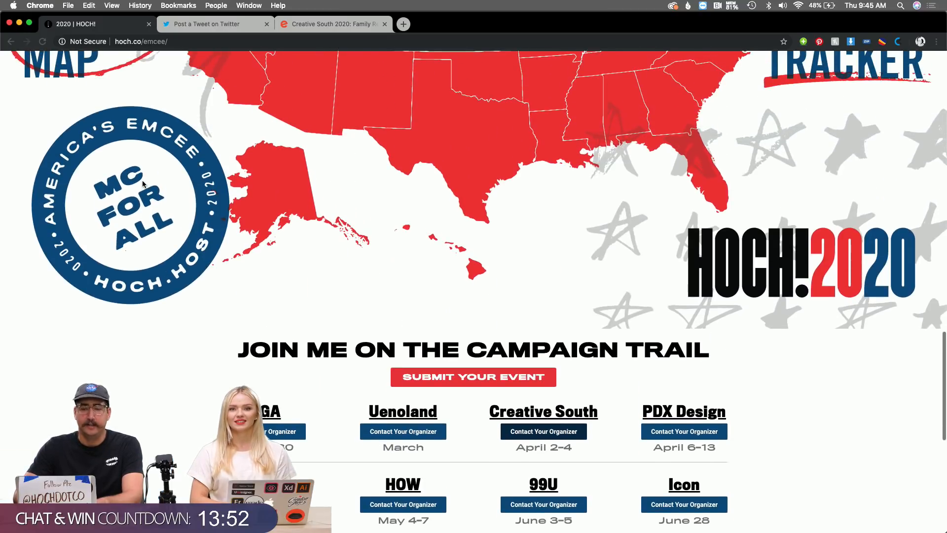
scroll(142, 184, up, 3)
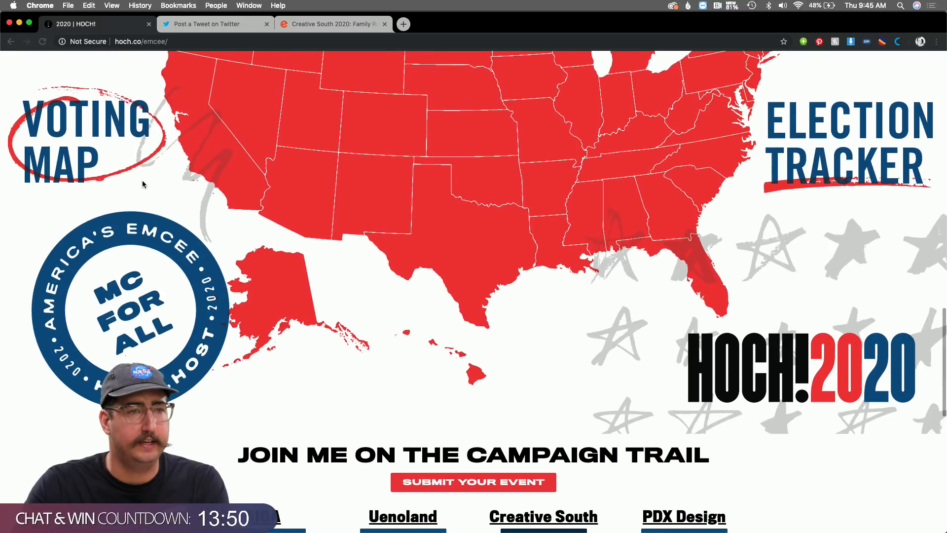
key(super+Tab)
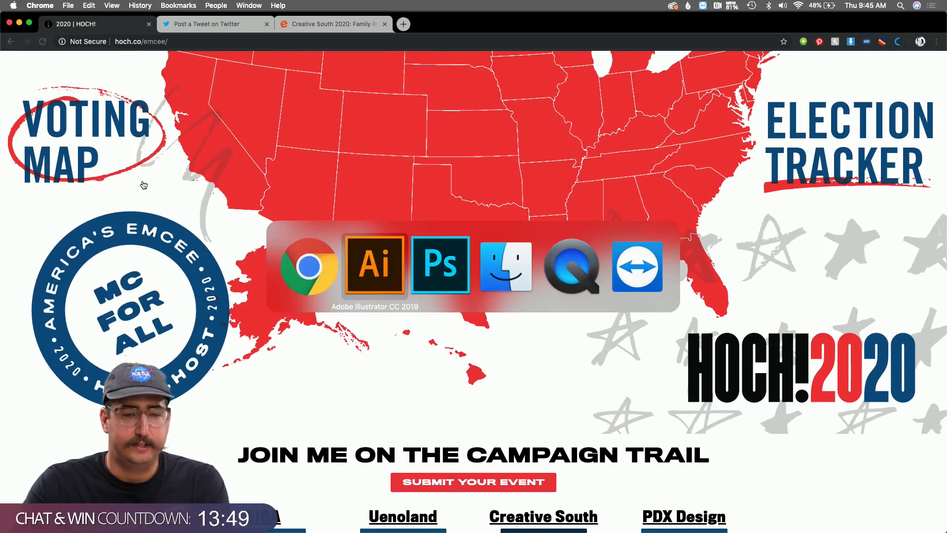
Bring EmceeAssets.ai to the front in Illustrator, then switch back to the Photoshop header.
click(371, 280)
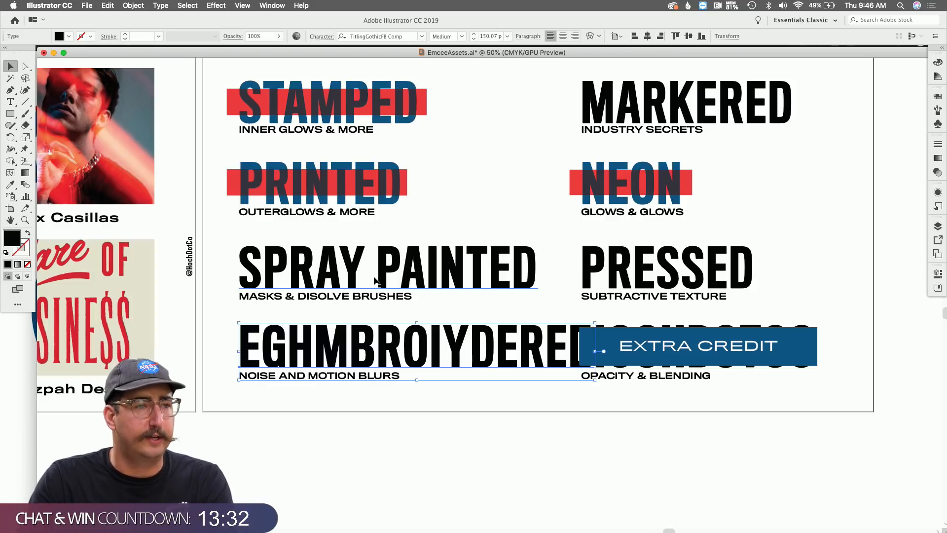
key(super+Tab)
key(super+Tab)
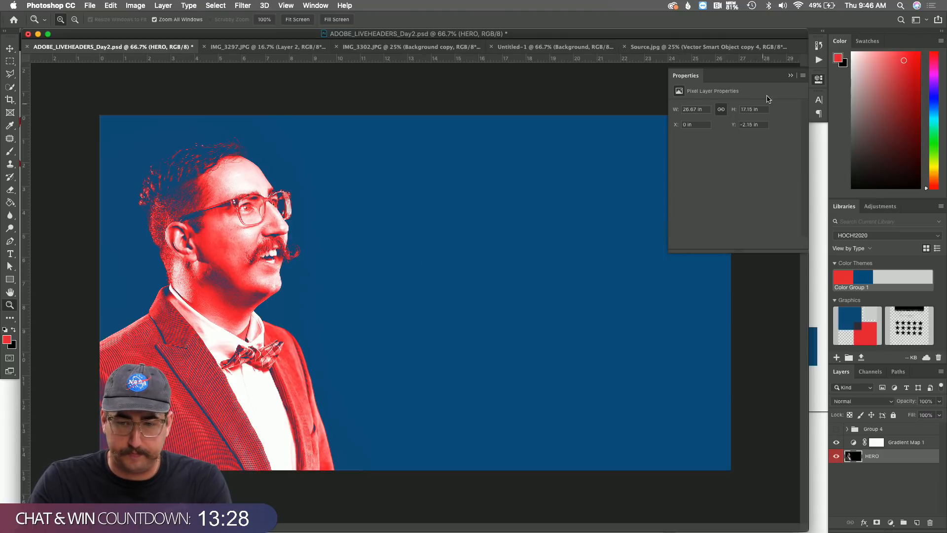
Close the Properties panel, hide Gradient Map 1, and zoom in on the bow tie.
click(790, 75)
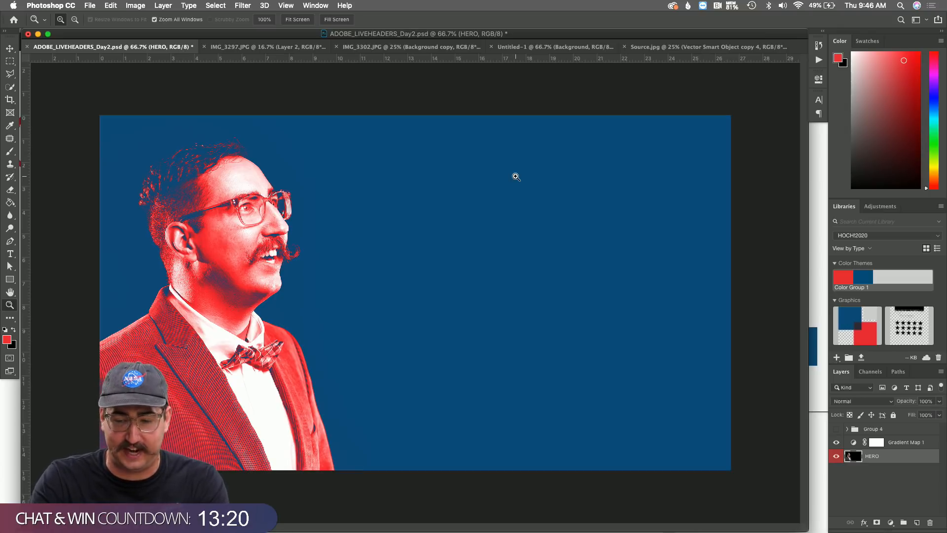
click(835, 443)
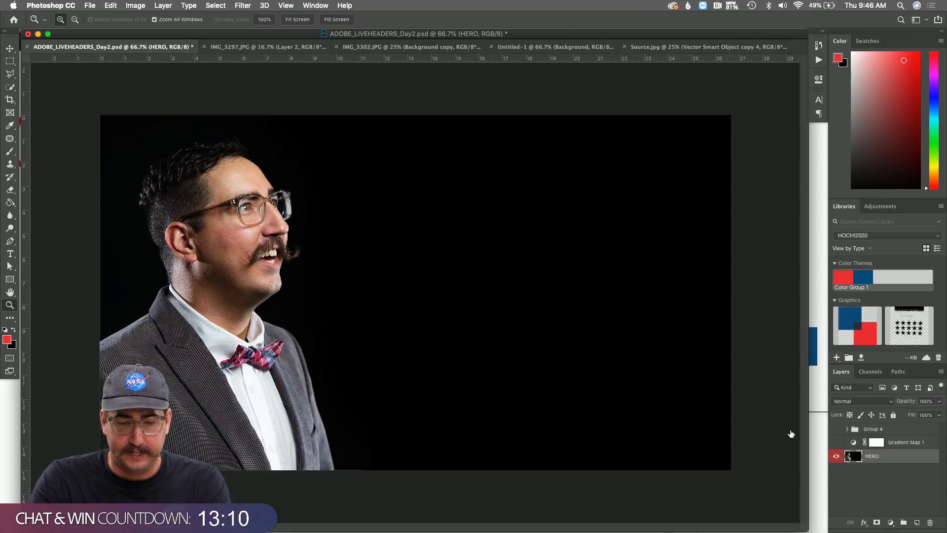
click(285, 365)
click(315, 367)
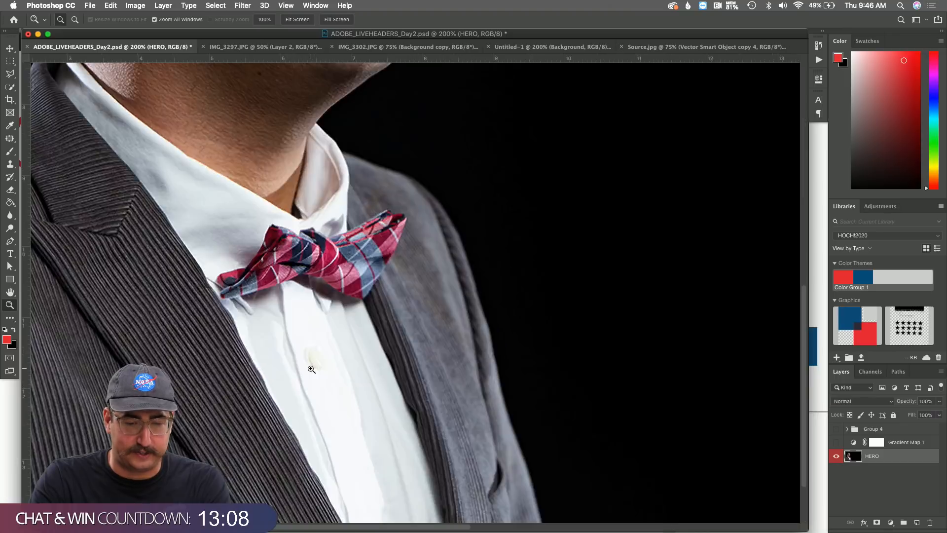
click(320, 365)
click(551, 223)
scroll(550, 223, up, 2)
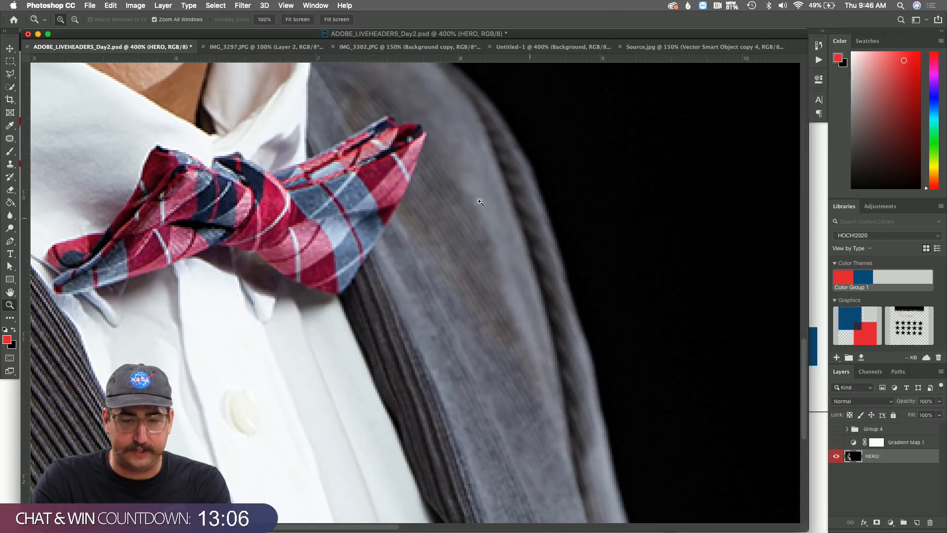
Zoom back out to the full header photo and turn Gradient Map 1 back on.
alt+click(513, 344)
alt+click(472, 308)
alt+click(472, 309)
alt+click(472, 309)
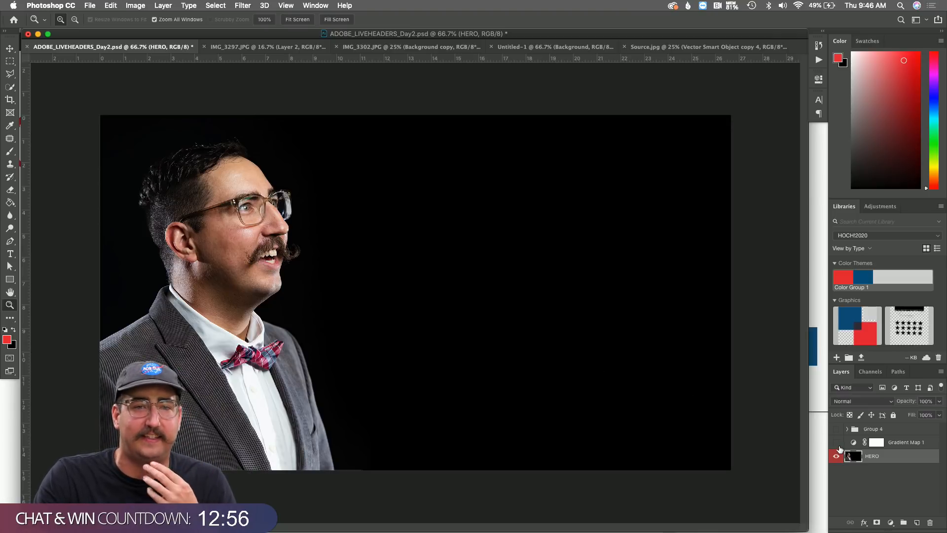
click(836, 443)
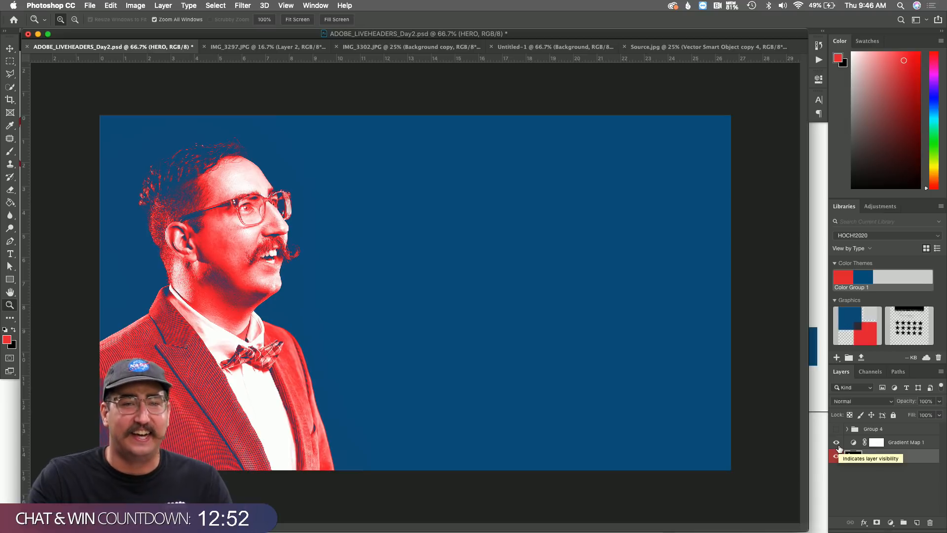
double_click(853, 442)
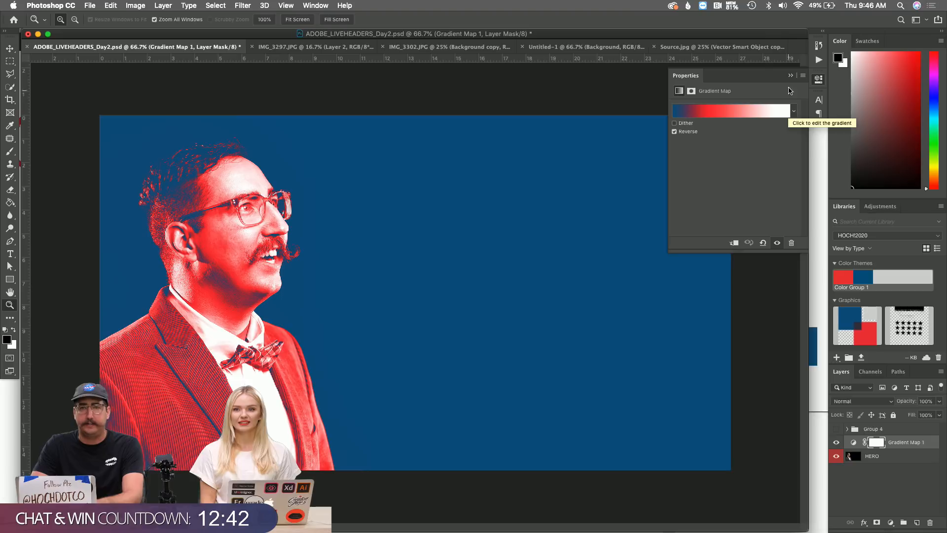
click(790, 75)
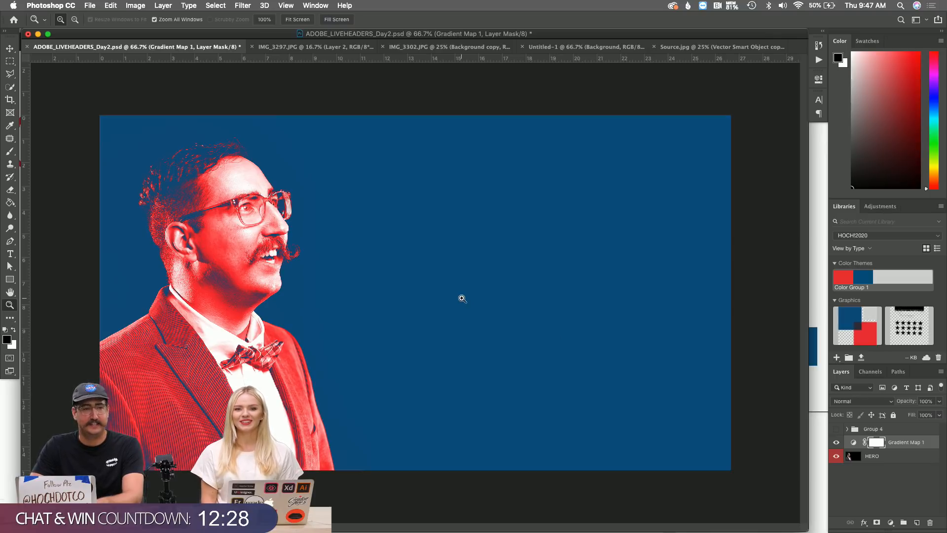
In Illustrator, zoom out to the triangle badges and select the black HOCH.HOST badge.
key(super+Tab)
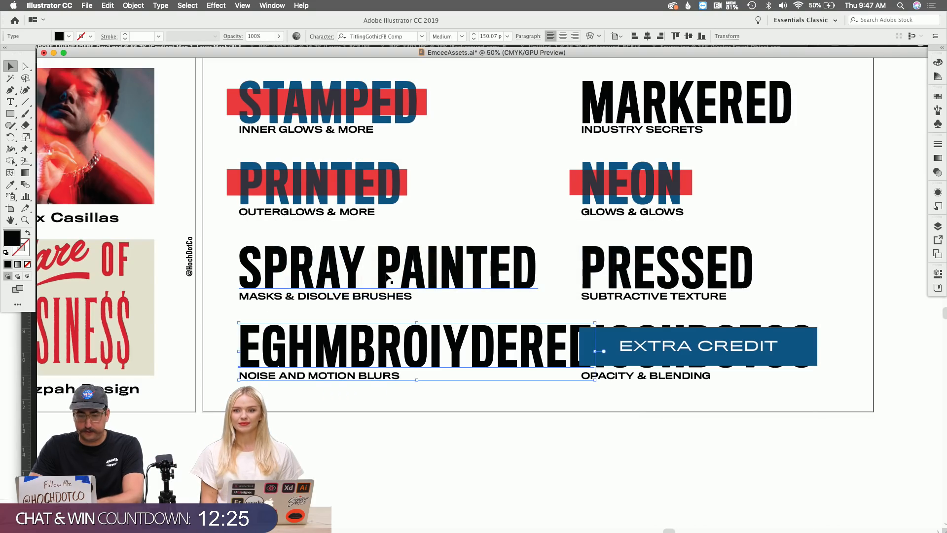
key(z)
alt+click(353, 328)
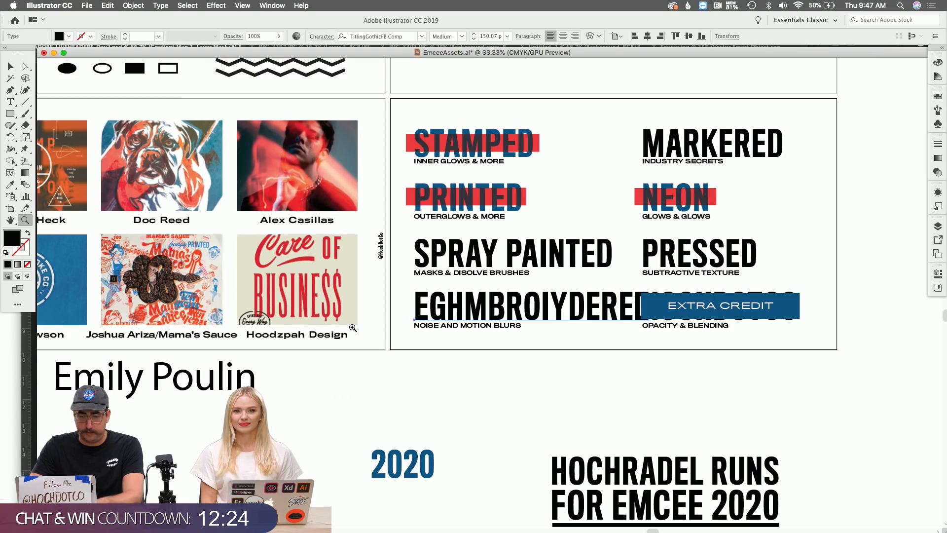
scroll(352, 328, down, 3)
scroll(353, 328, left, 10)
scroll(352, 327, left, 5)
scroll(352, 328, down, 15)
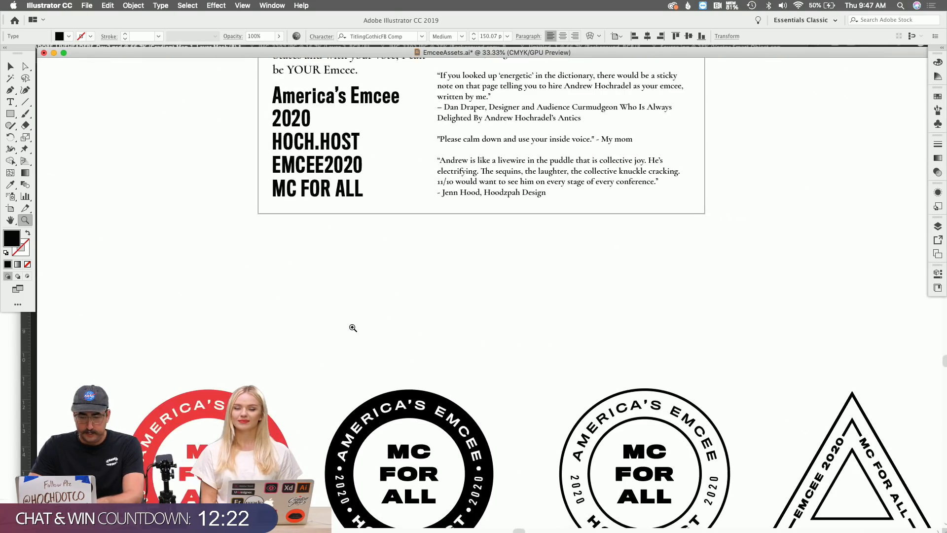
scroll(352, 327, right, 8)
scroll(351, 327, right, 8)
key(v)
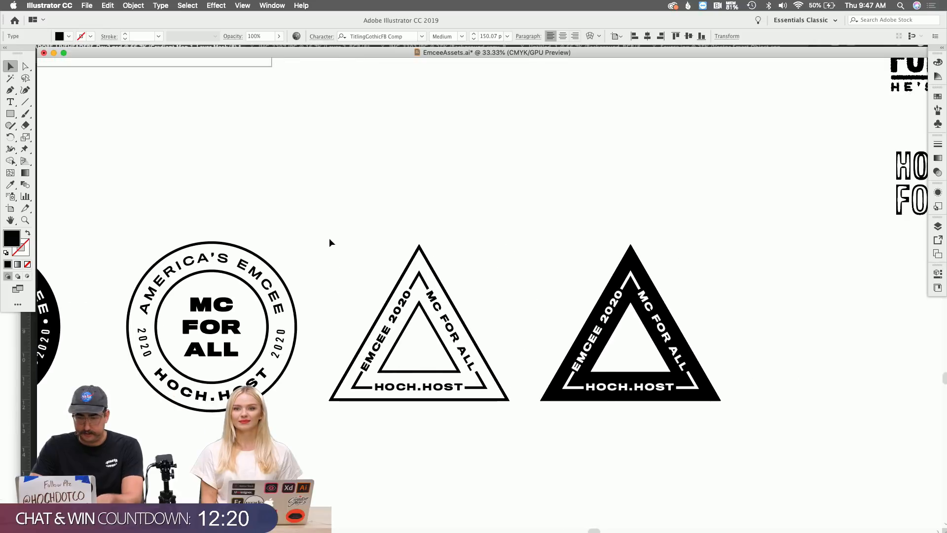
drag(538, 246, 761, 443)
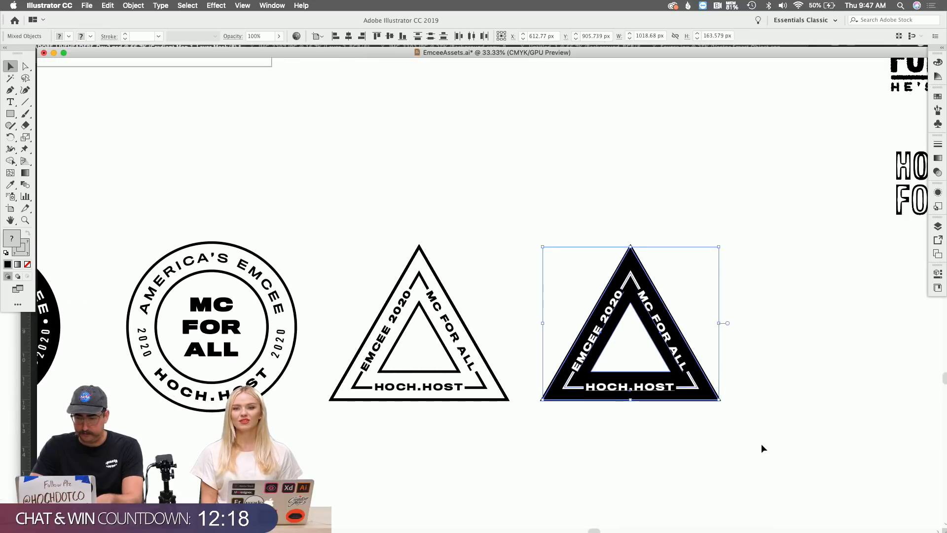
scroll(762, 442, right, 10)
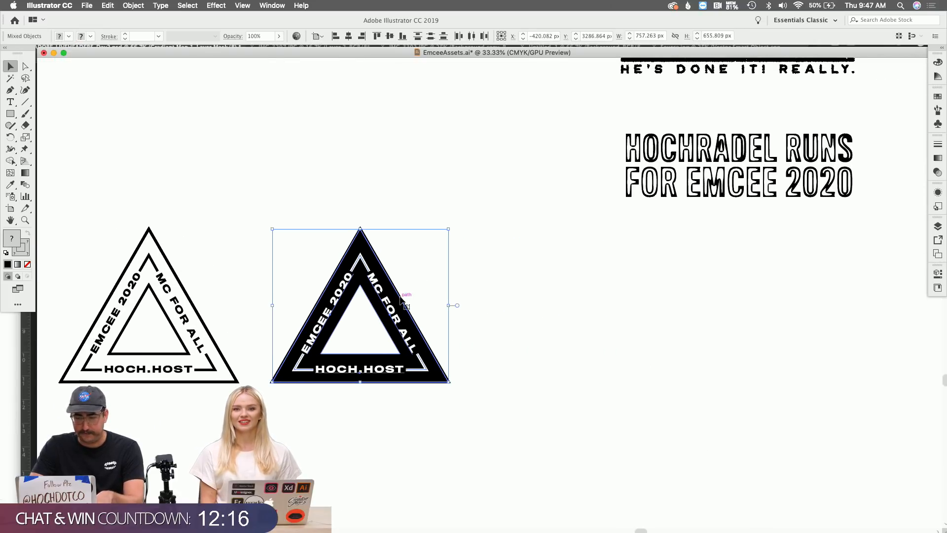
Option-drag a copy of the black badge to the right and zoom in on it.
drag(385, 299, 625, 343)
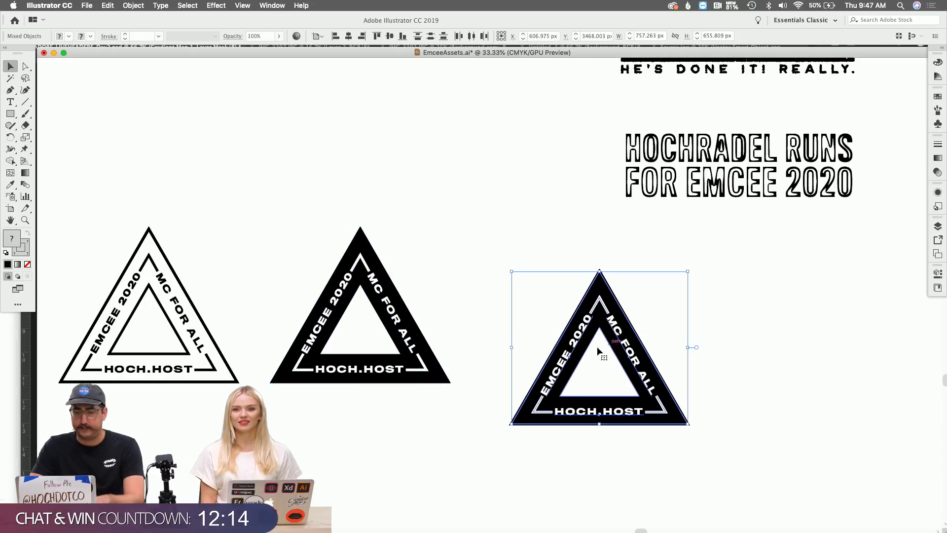
key(z)
click(591, 349)
click(478, 308)
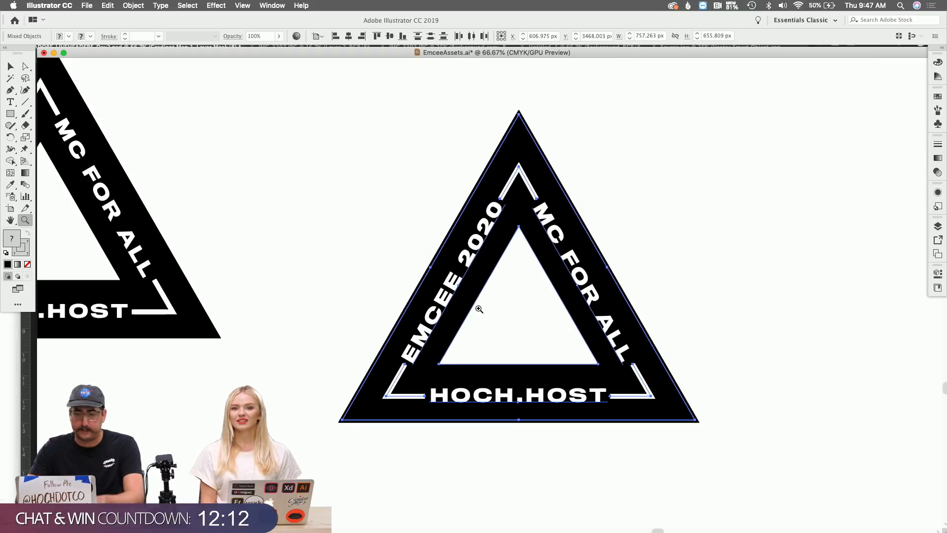
Select the whole copied triangle badge and expand its object, fill and stroke.
key(v)
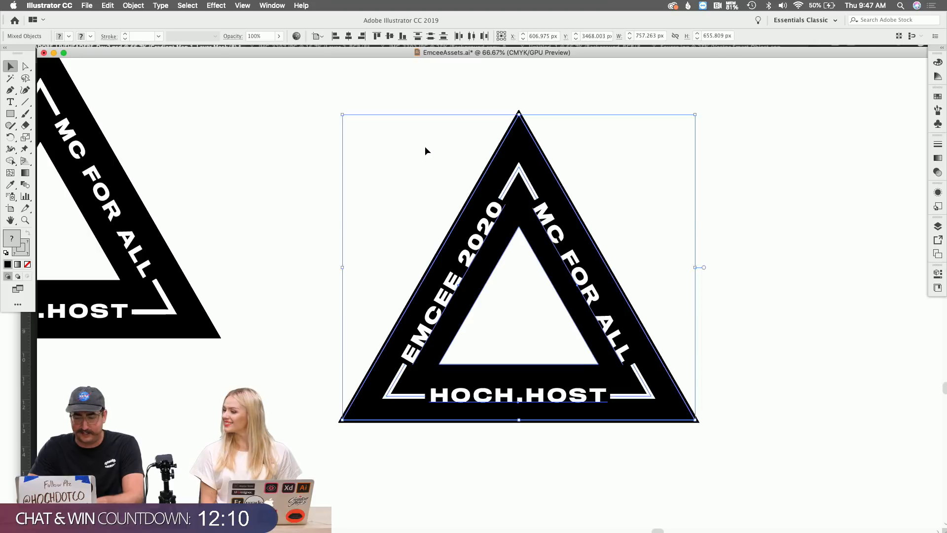
click(427, 151)
click(511, 143)
click(134, 5)
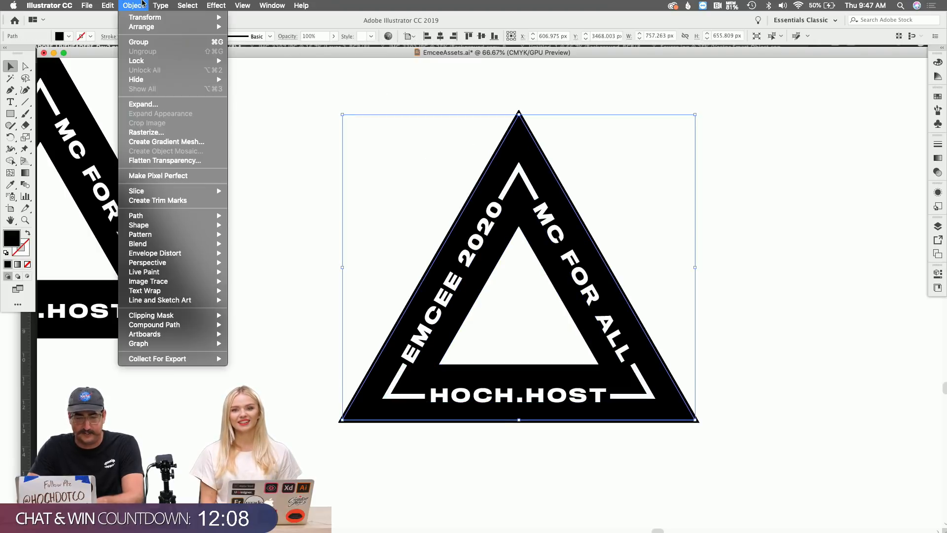
click(376, 155)
drag(306, 88, 747, 461)
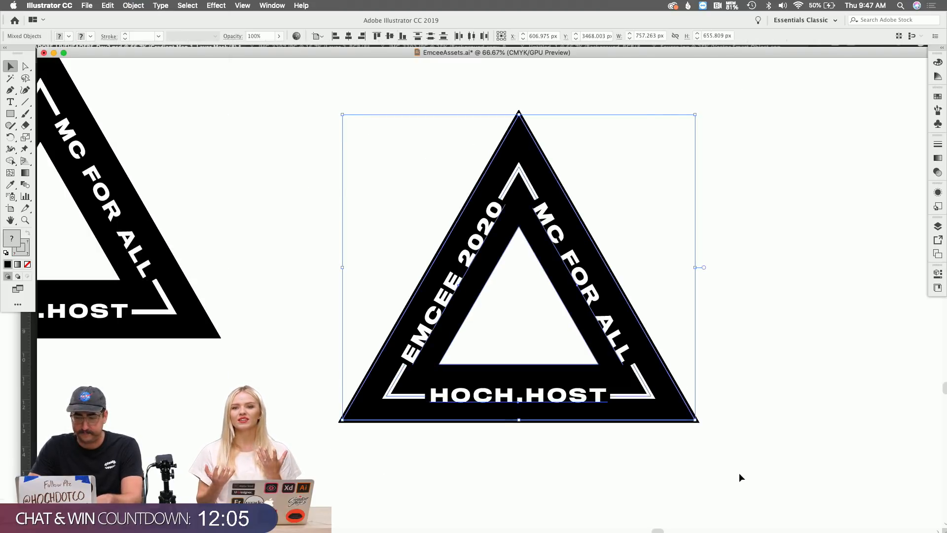
click(133, 5)
click(165, 104)
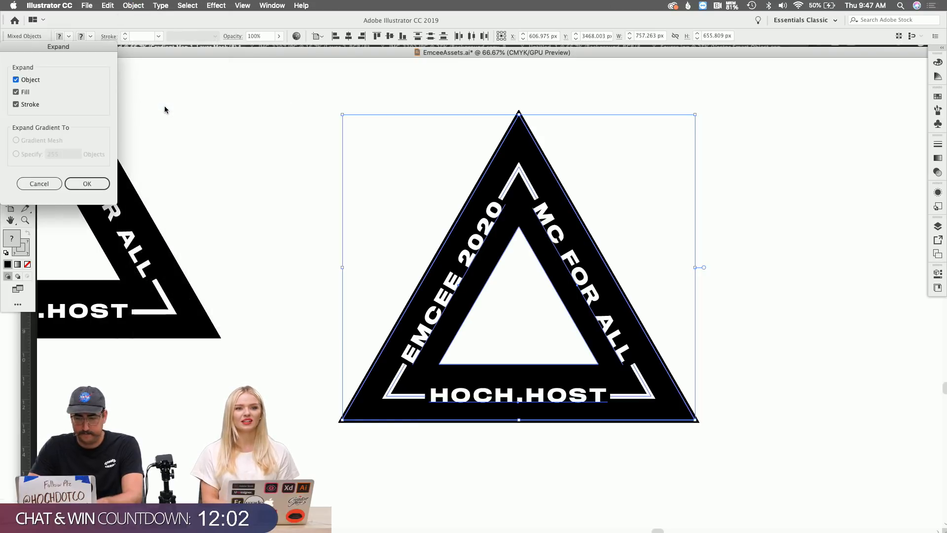
click(89, 182)
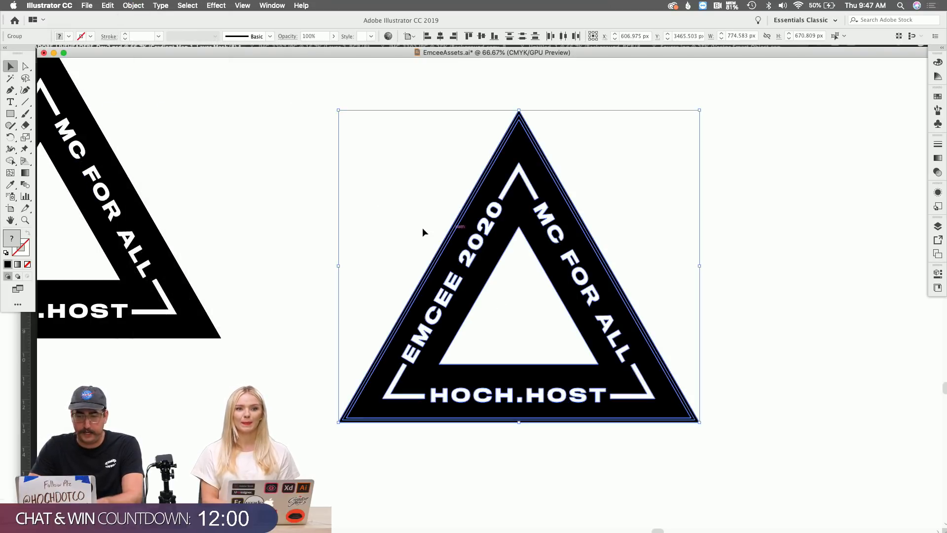
Isolate the expanded group and Magic Wand-select all its white lettering and border lines.
double_click(494, 209)
key(y)
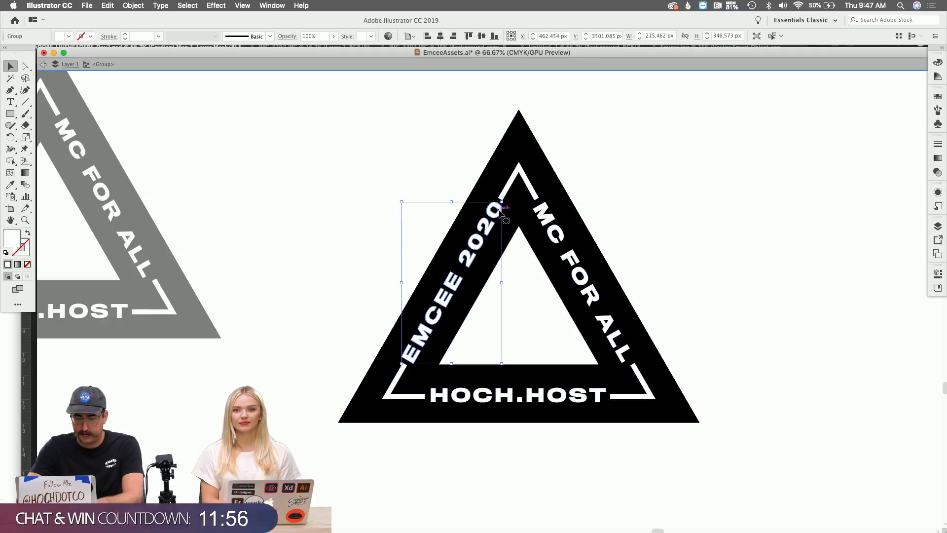
click(501, 211)
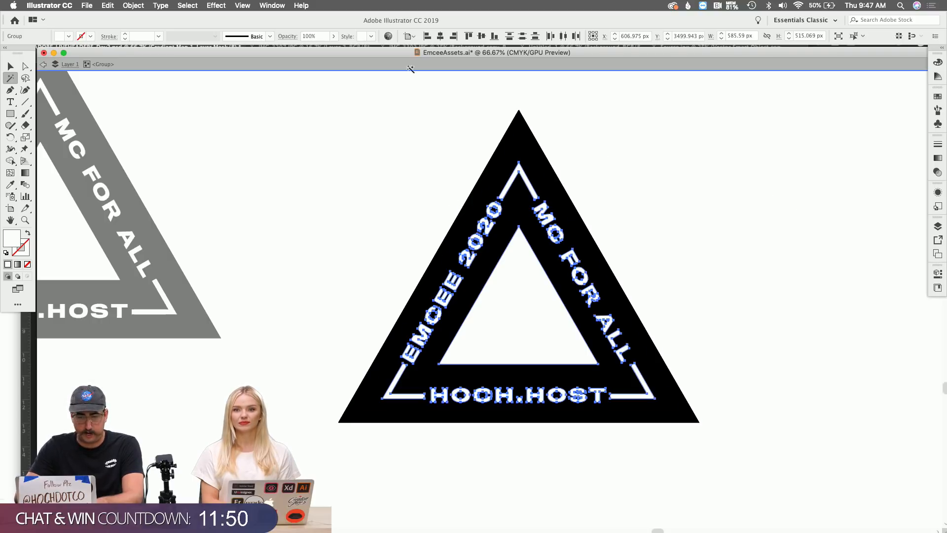
click(272, 6)
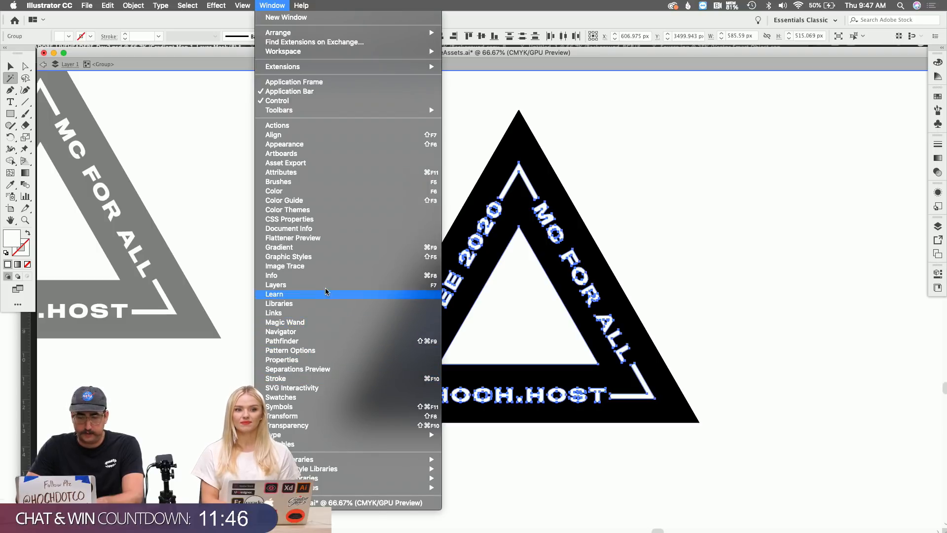
Use Pathfinder Unite to merge the white outlines and the black triangle into single shapes.
click(325, 341)
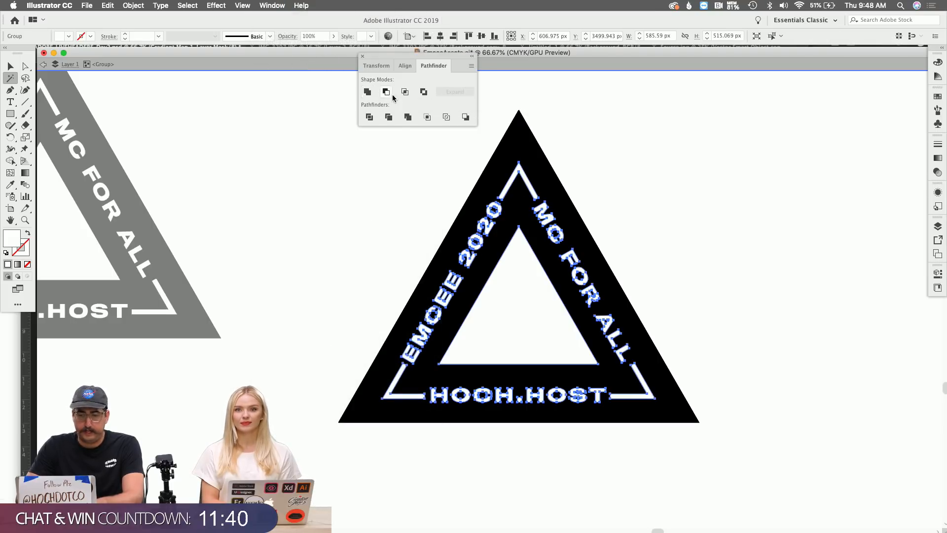
click(367, 93)
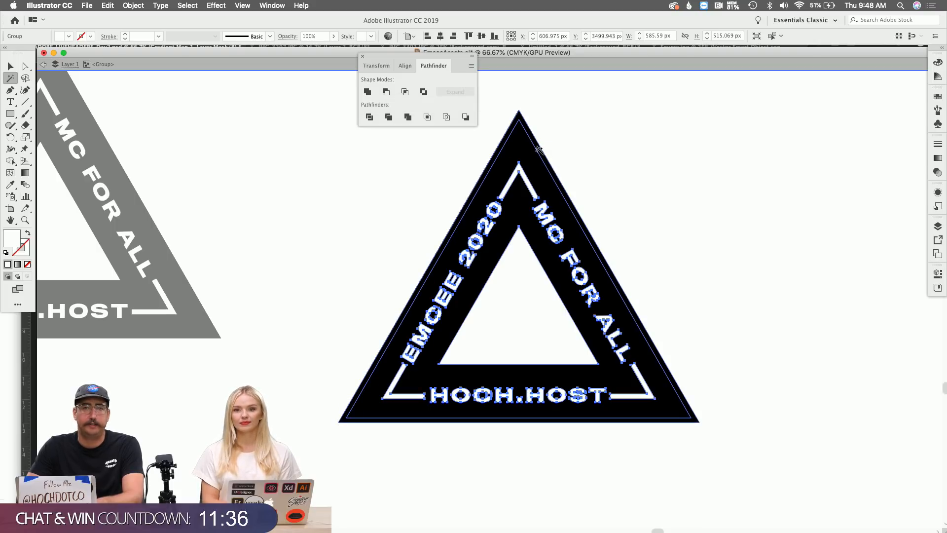
click(539, 149)
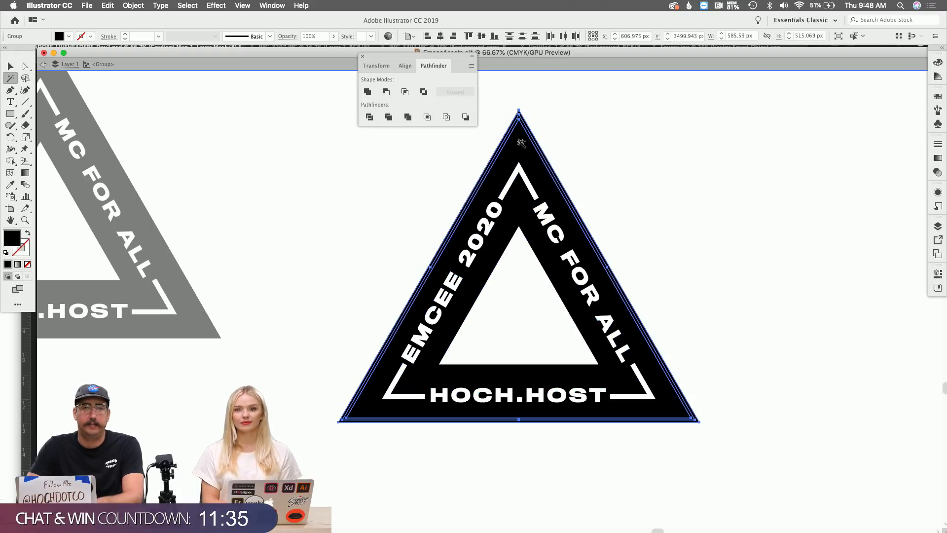
click(369, 92)
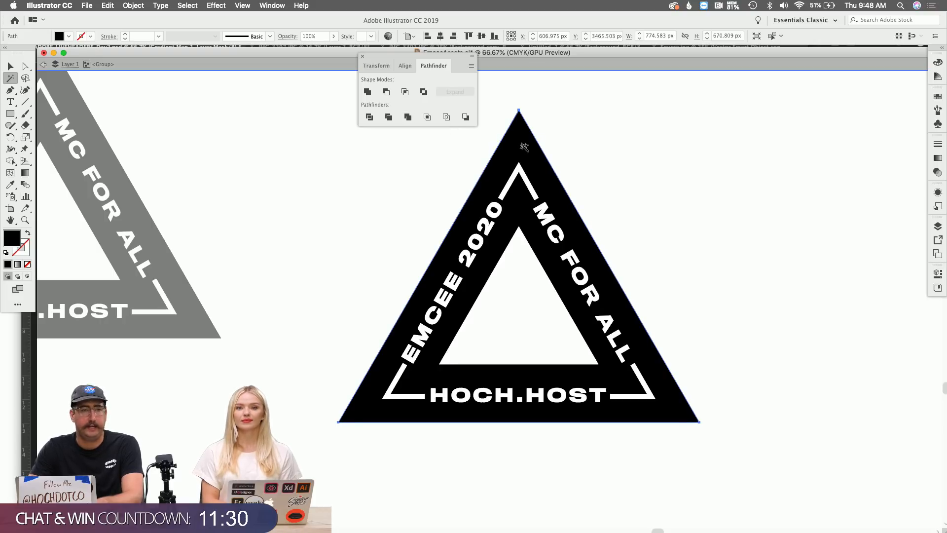
key(super+8)
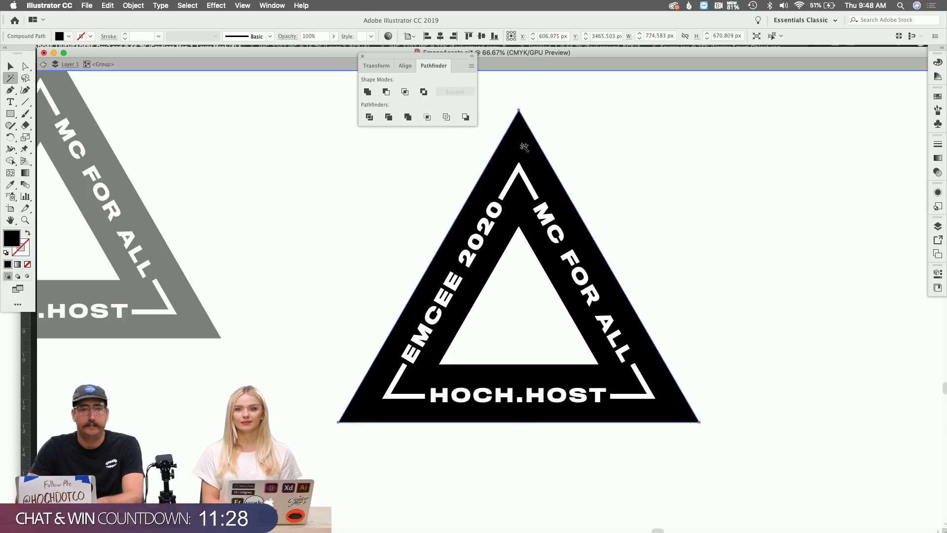
Try making a compound path of the lettering and triangle, then undo it.
key(v)
click(535, 195)
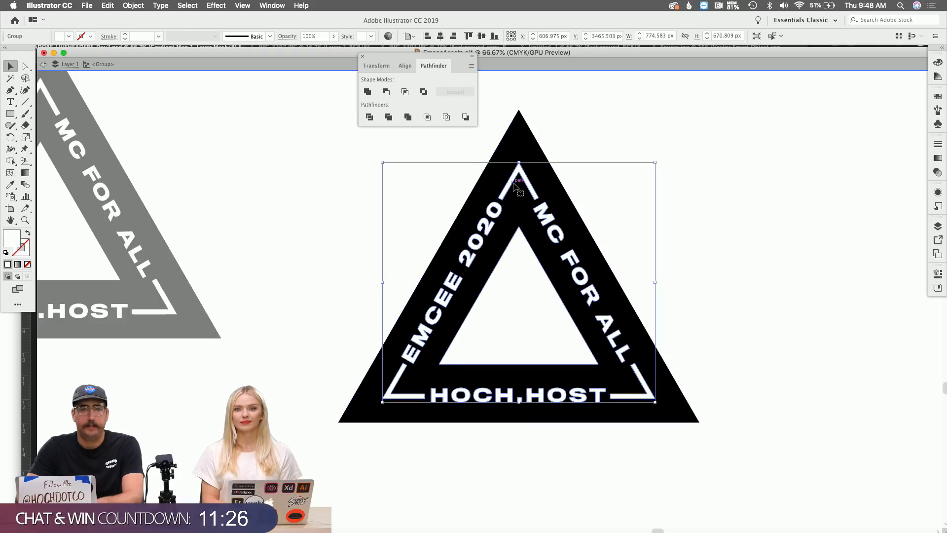
shift+click(552, 203)
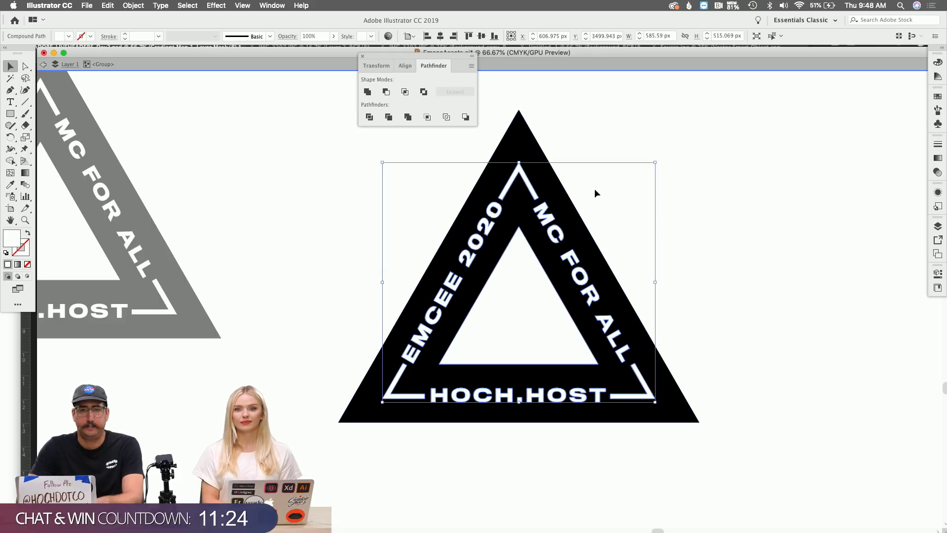
key(super+8)
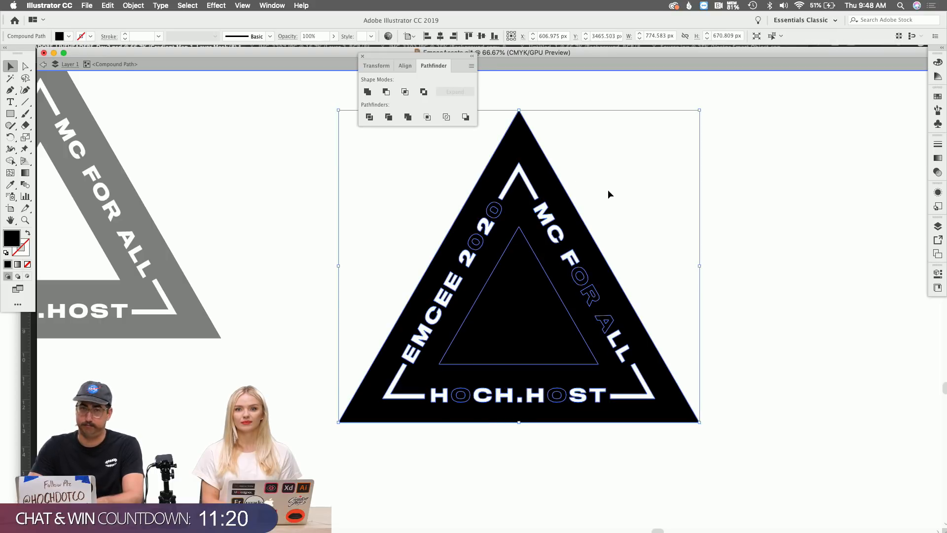
key(super+z)
shift+click(552, 180)
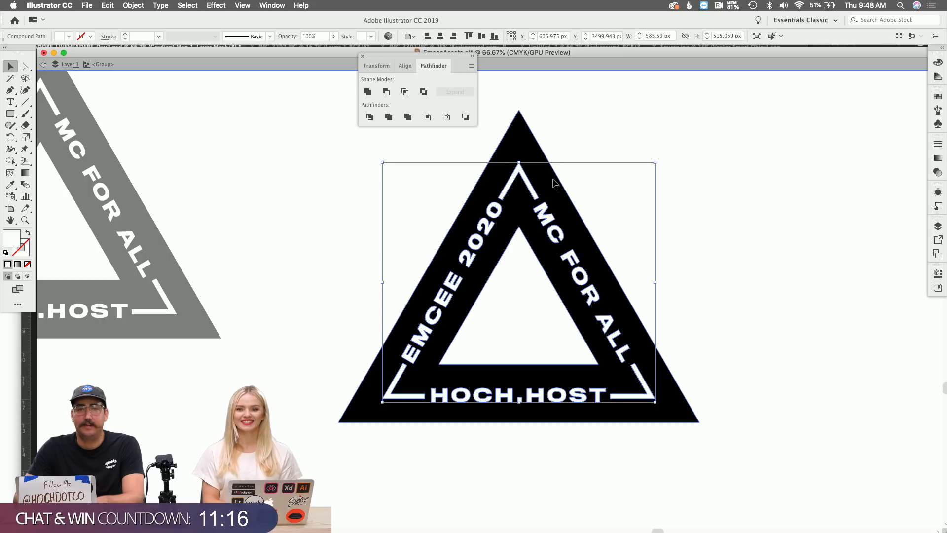
key(super)
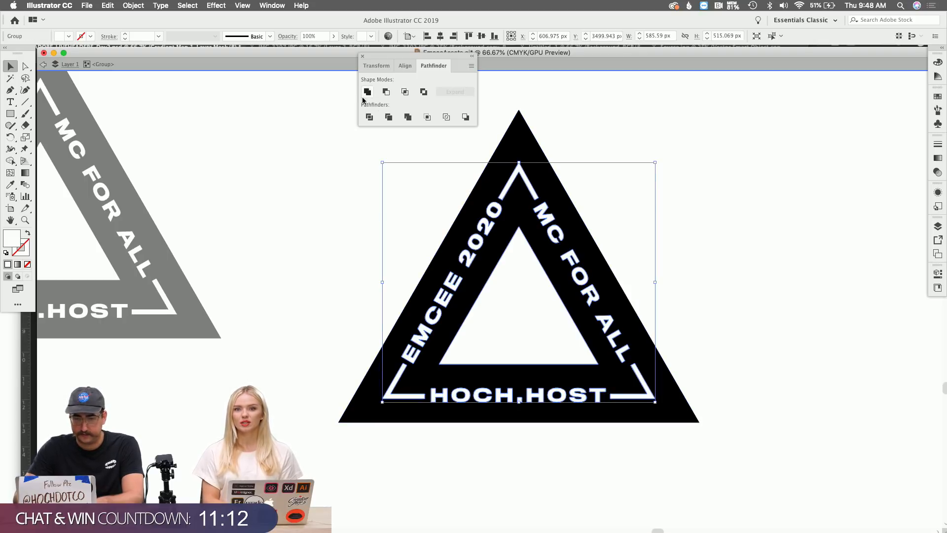
Exit isolation mode, copy the whole triangle artwork, and reselect the badge group.
double_click(270, 235)
drag(269, 235, 486, 267)
key(super+c)
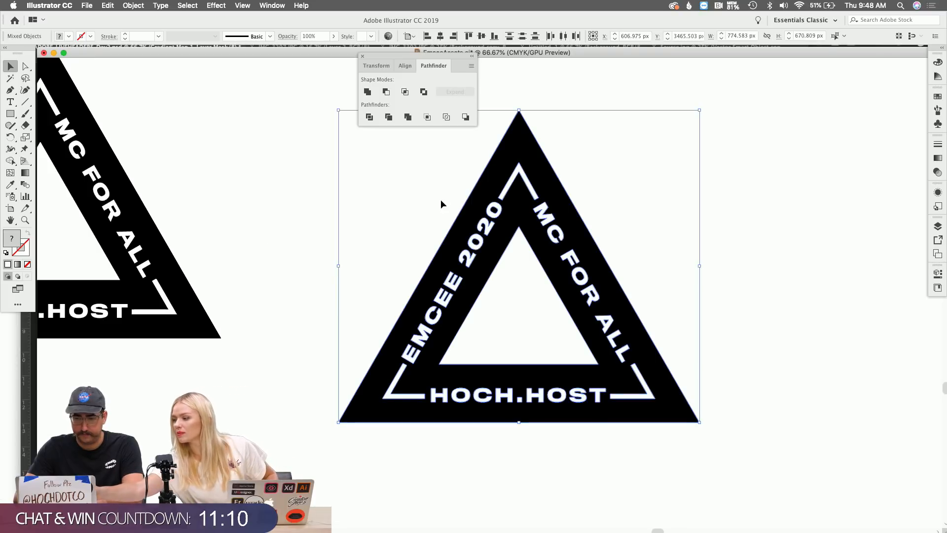
click(440, 201)
click(493, 207)
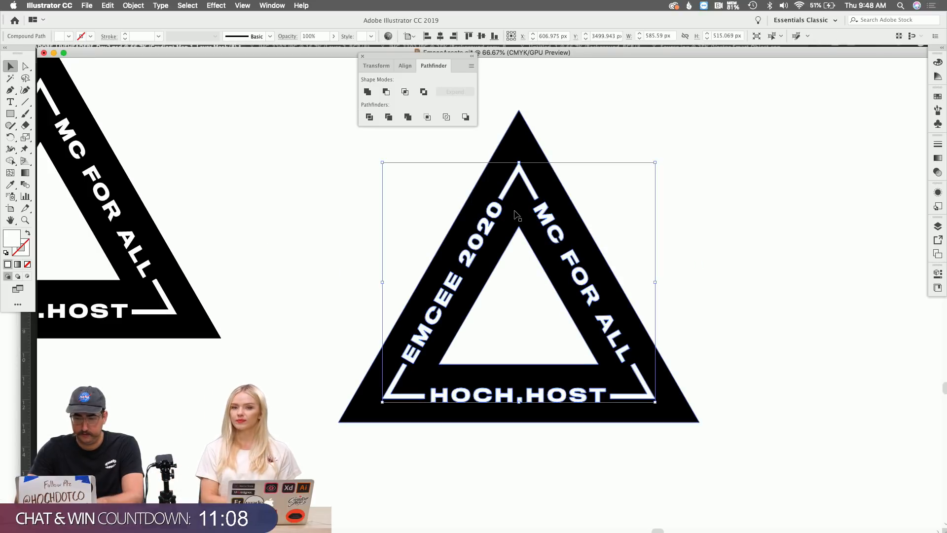
click(529, 142)
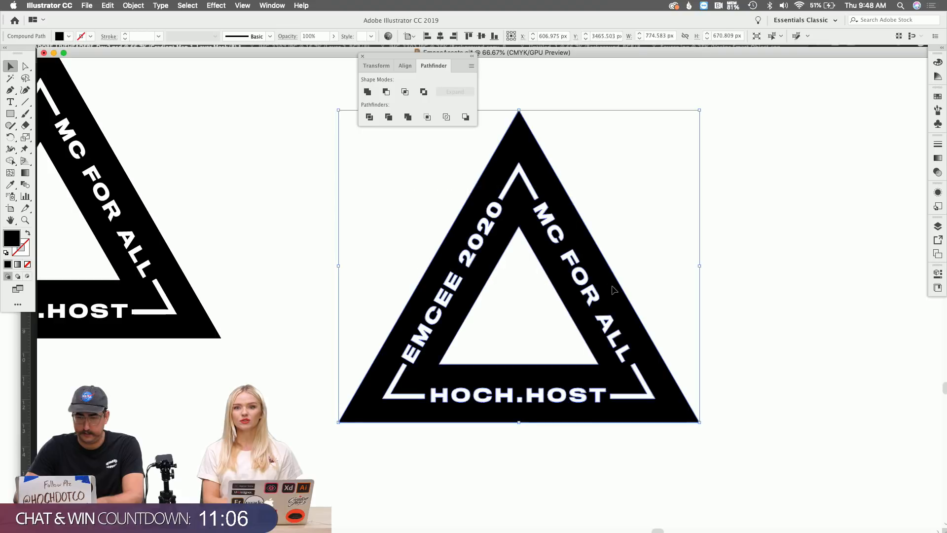
click(387, 92)
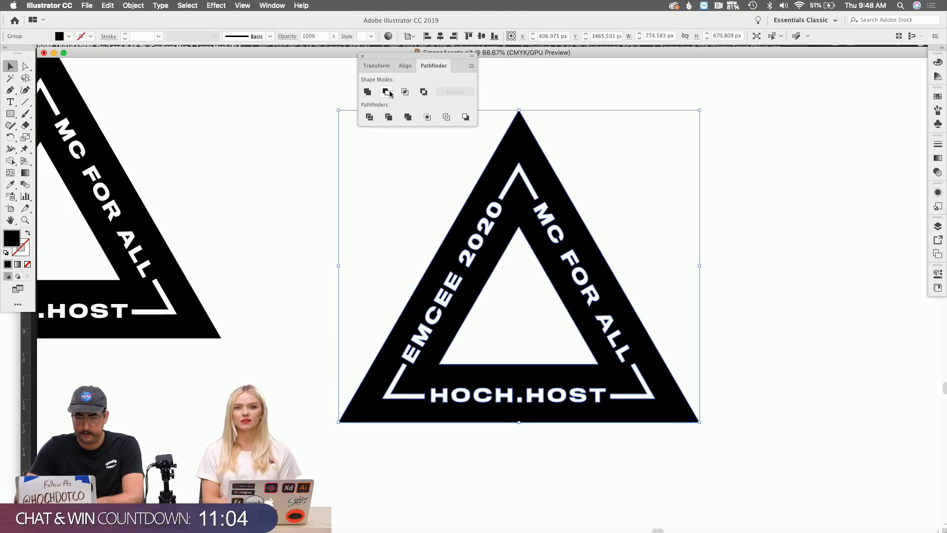
click(389, 187)
click(485, 203)
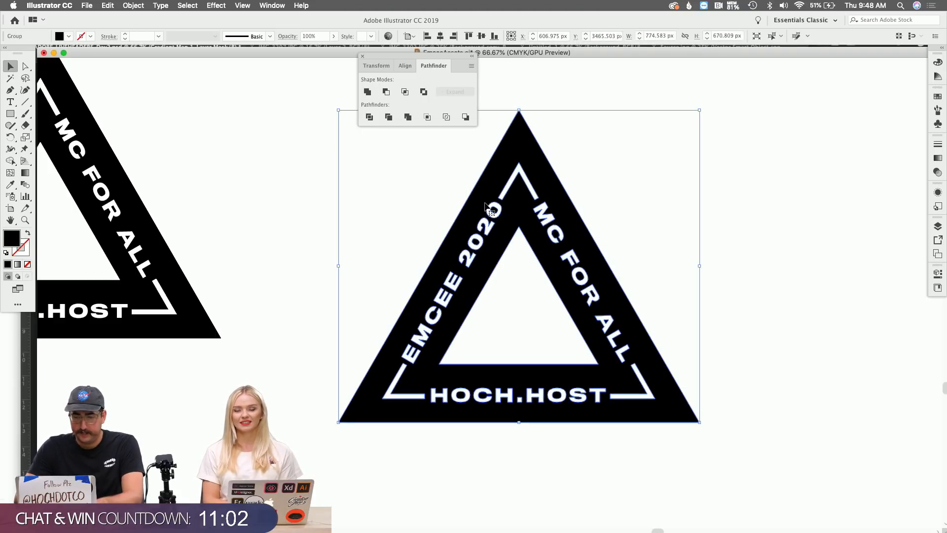
Fill the triangle badge with the red swatch from Libraries Color Group 1.
click(937, 96)
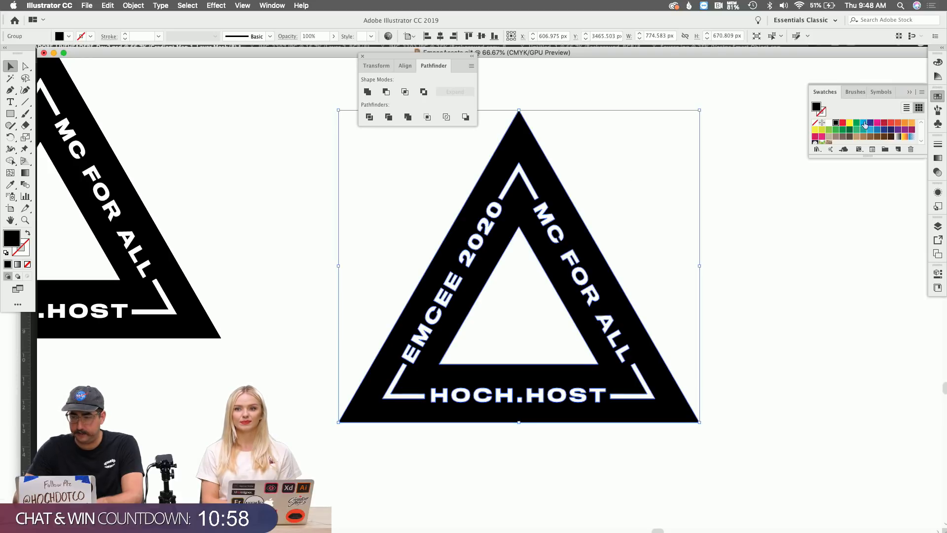
click(937, 287)
click(821, 267)
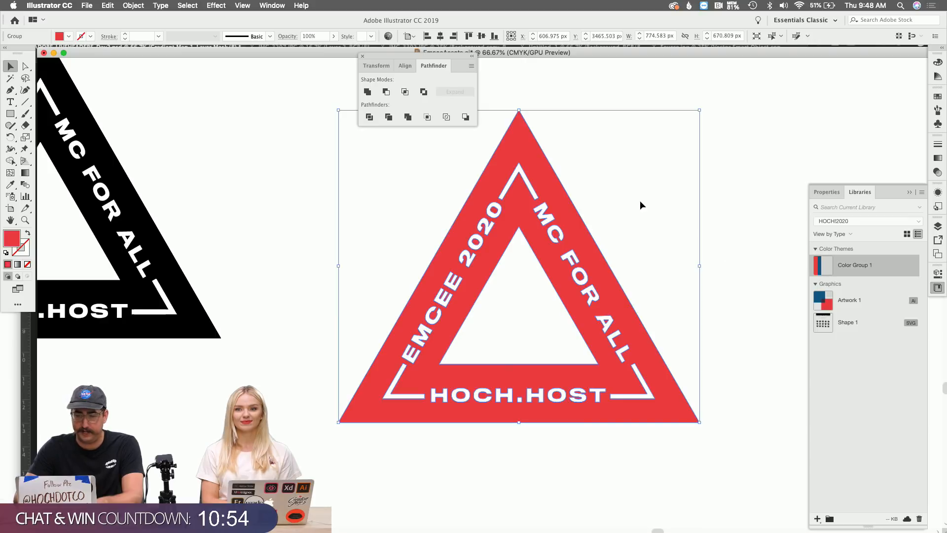
key(super+Tab)
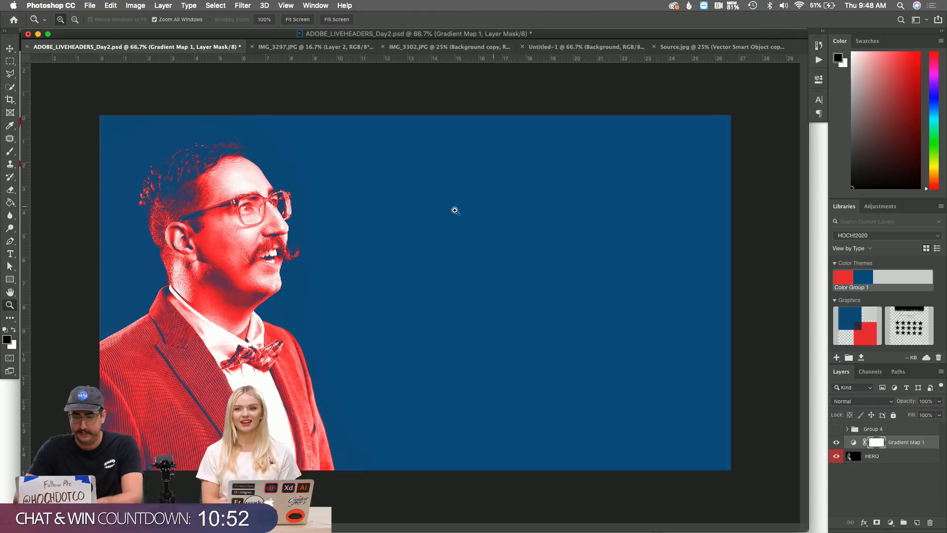
Paste the badge into the header as a Smart Object, shift it right, and view at 100%.
key(super+v)
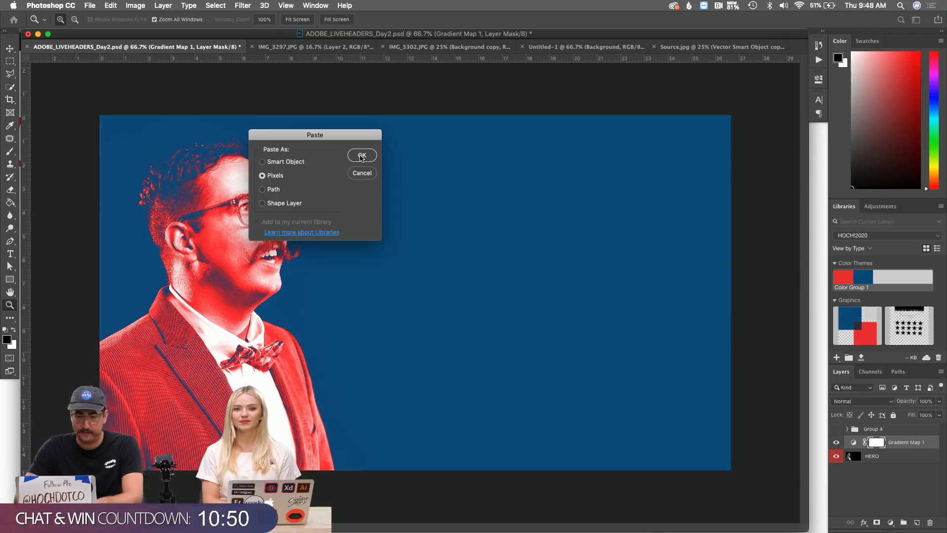
click(282, 161)
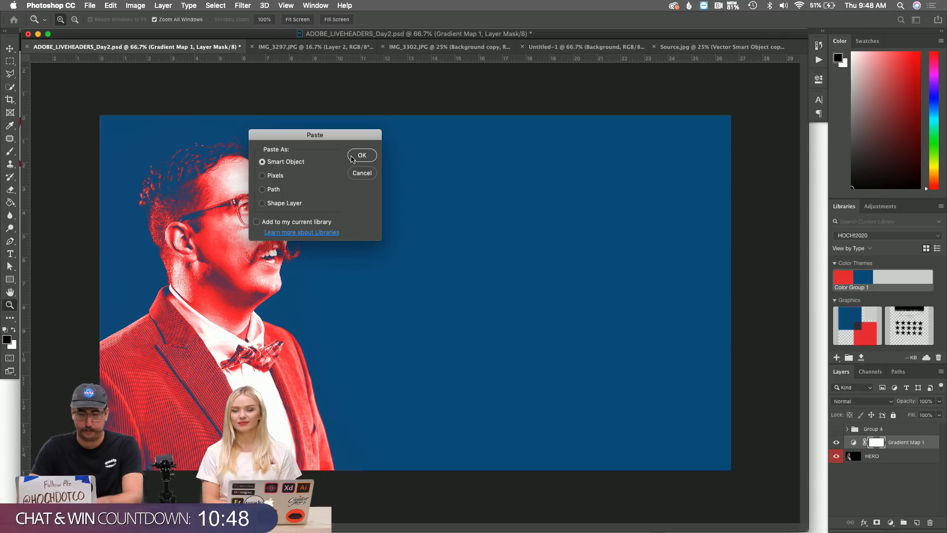
click(352, 157)
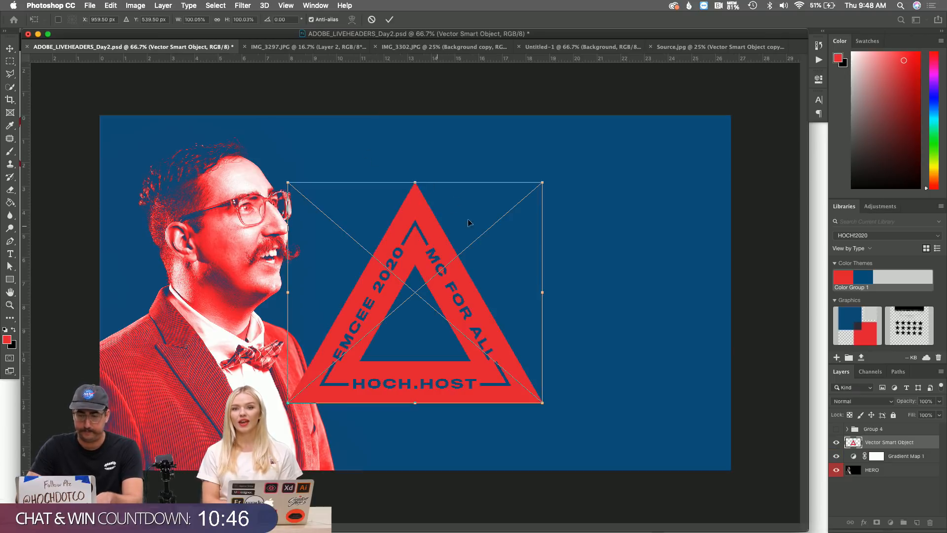
drag(469, 222, 543, 188)
key(Return)
key(z)
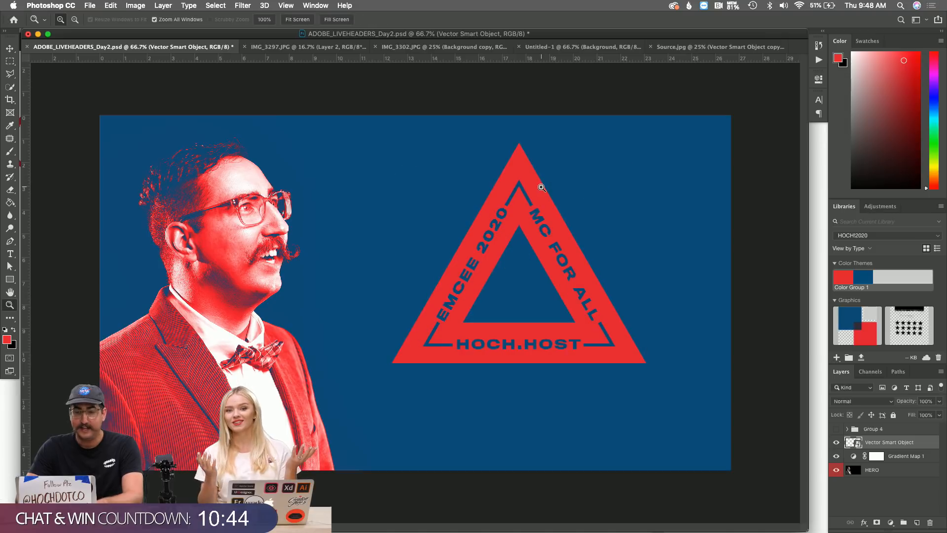
click(514, 261)
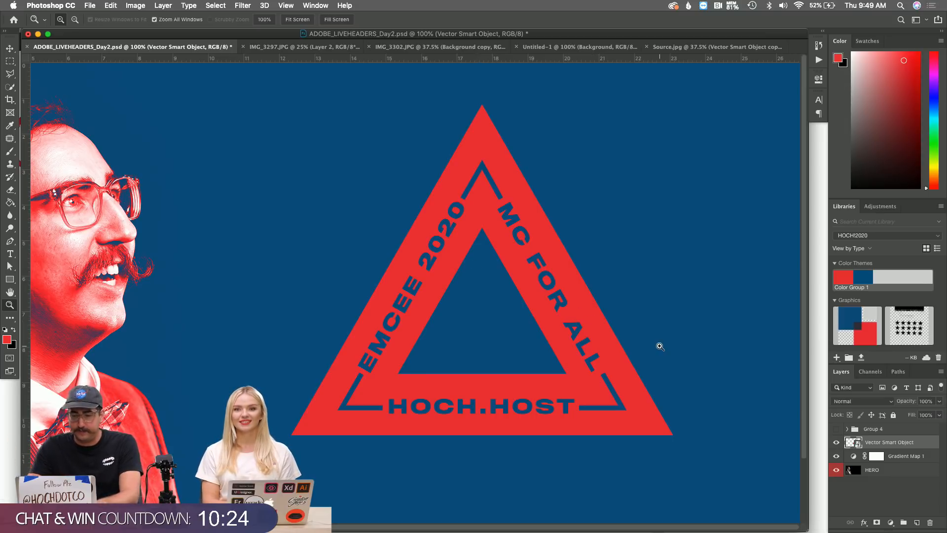
Create a new layer and fill it solid black with the Paint Bucket.
key(super+shift+n)
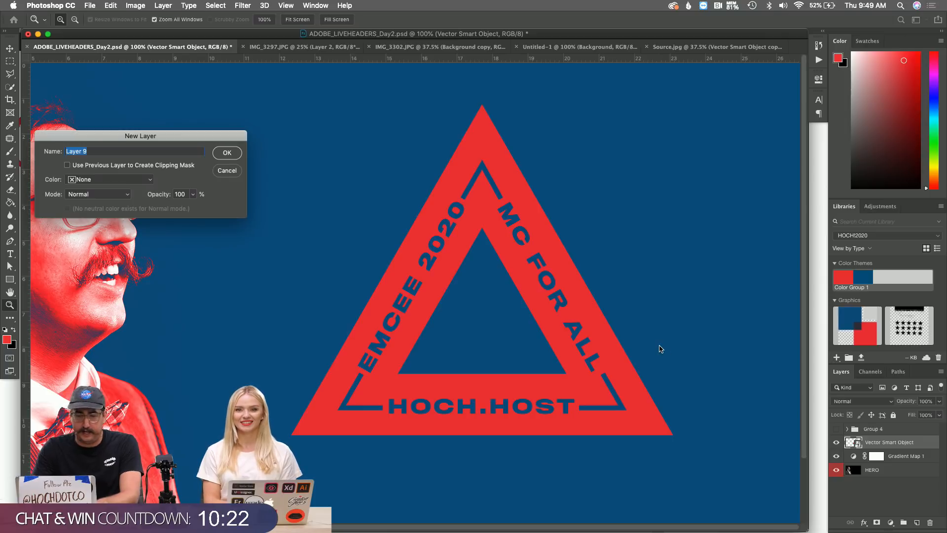
key(Return)
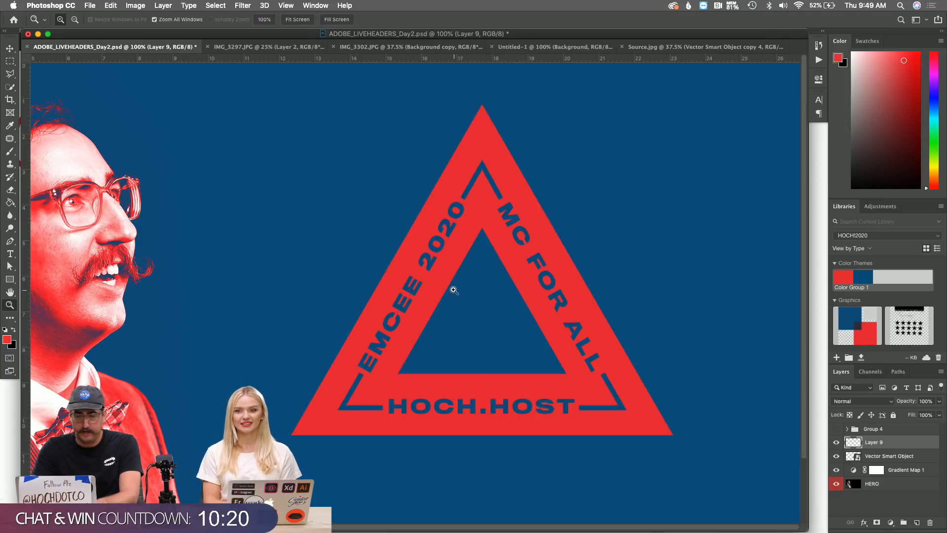
key(g)
key(x)
click(445, 266)
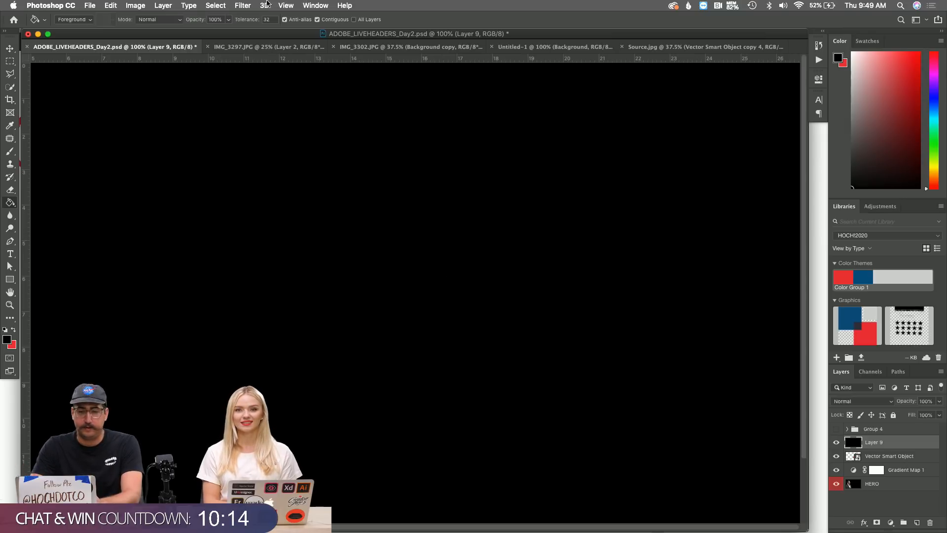
Browse the Filter menu and close it without applying a filter.
click(243, 5)
mouse_move(321, 159)
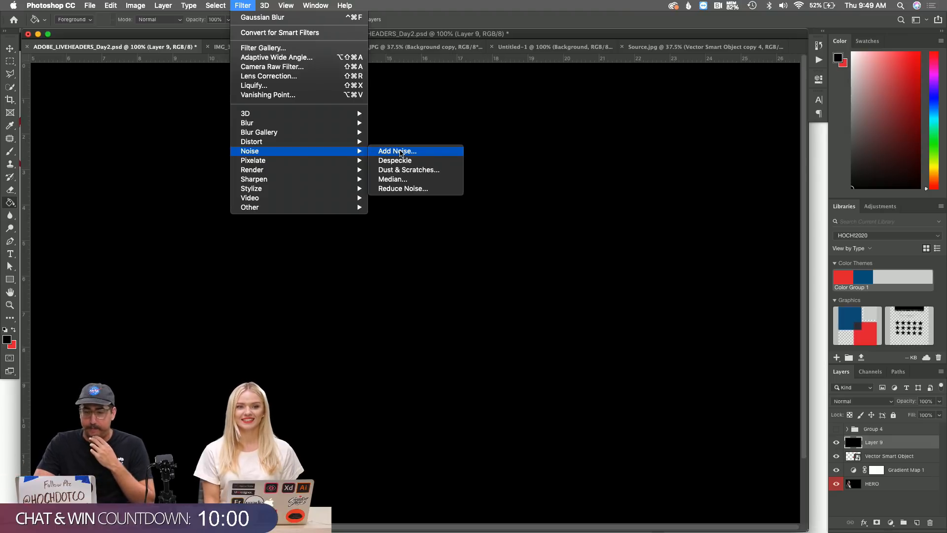
click(242, 4)
Back in Illustrator, move the Pathfinder panel aside, view at 100%, and select the red triangle group.
key(super+Tab)
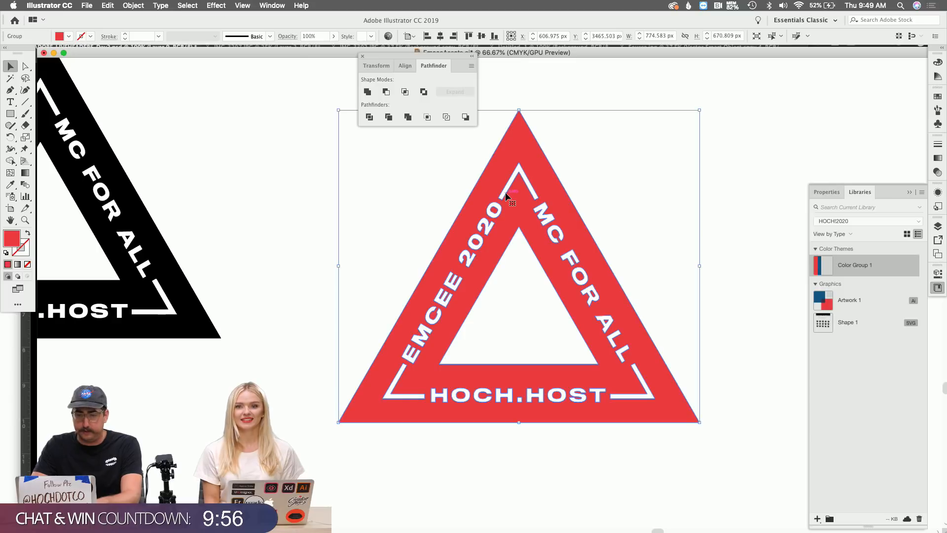
drag(378, 59, 134, 132)
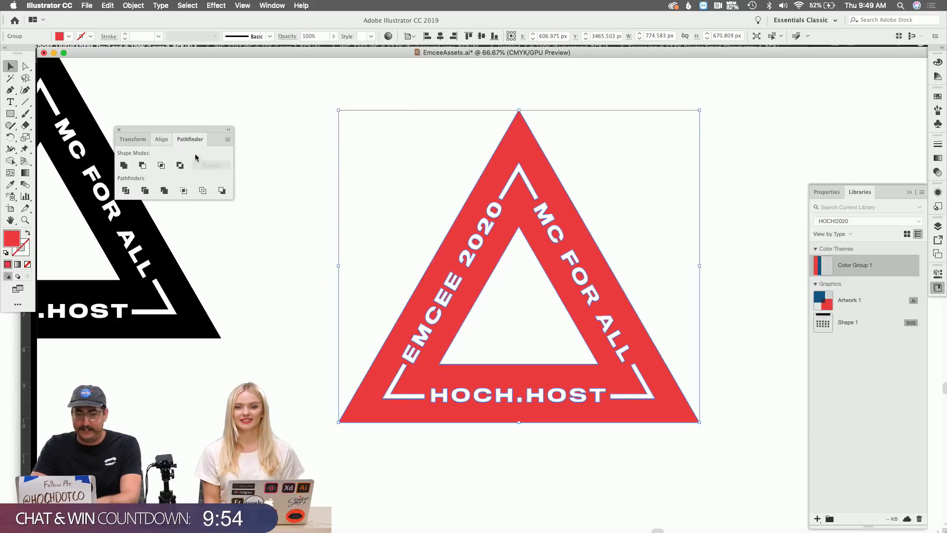
click(524, 295)
key(super+1)
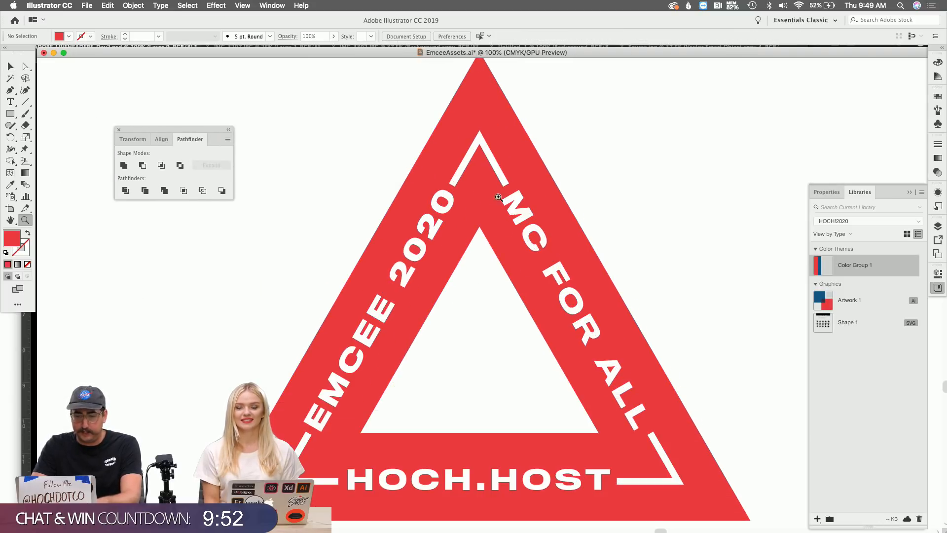
click(469, 204)
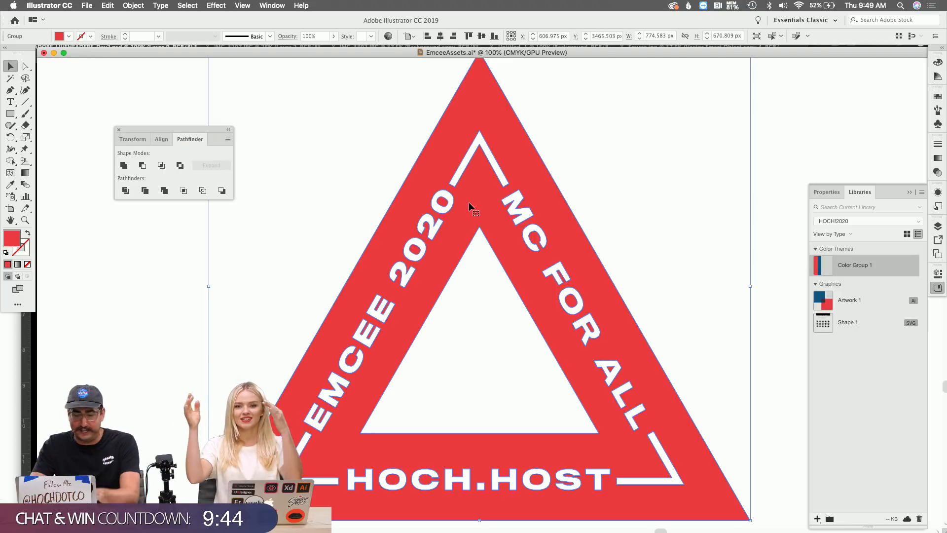
Choose Effect > Distort & Transform > Roughen for the red triangle badge.
click(220, 4)
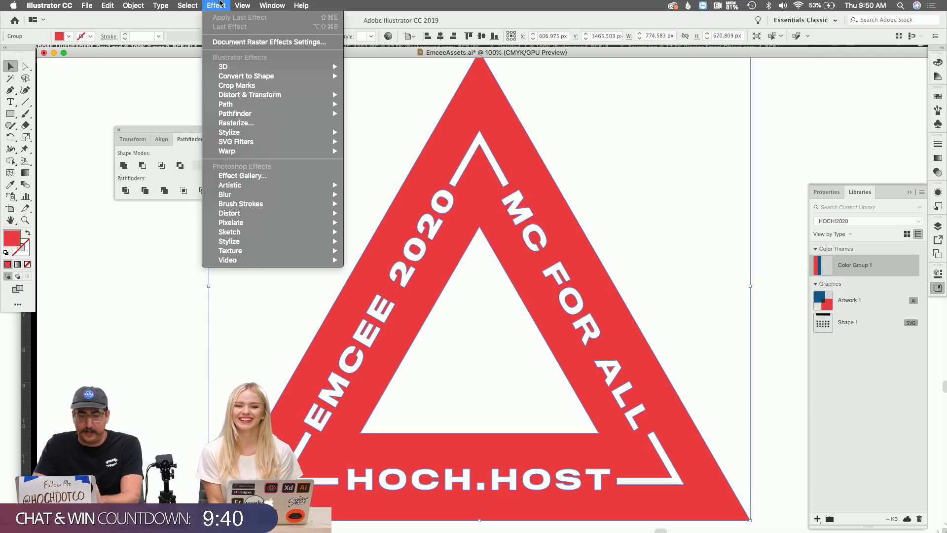
mouse_move(254, 94)
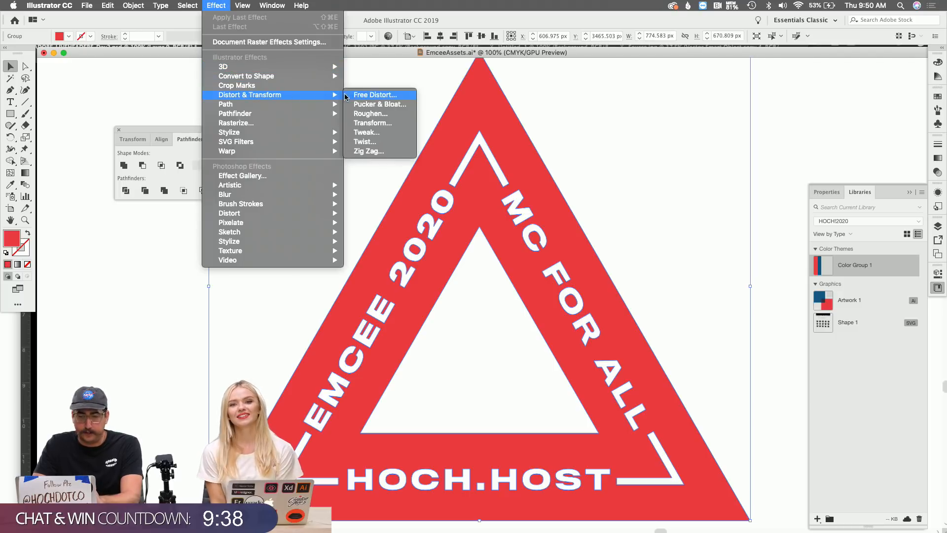
click(382, 115)
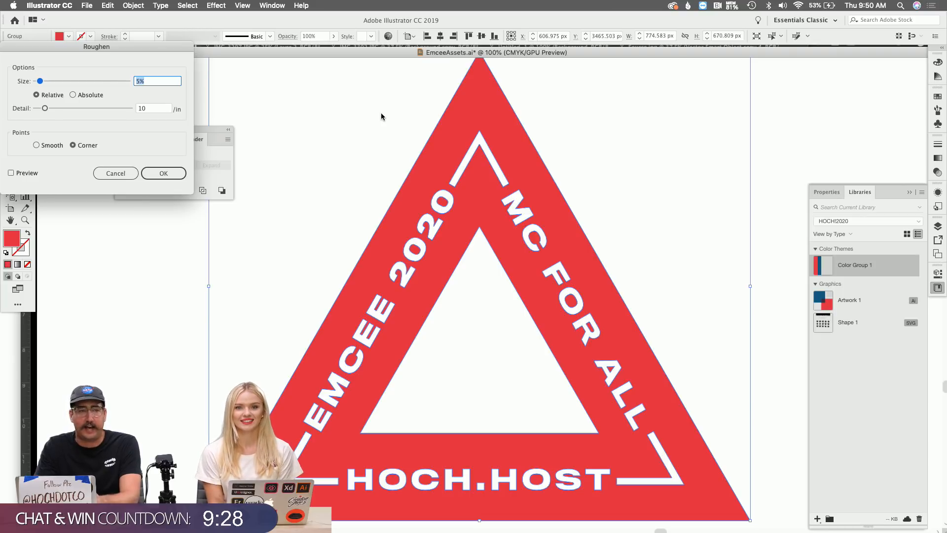
With Preview on, set the Roughen size to 0.2% Relative.
text(.4)
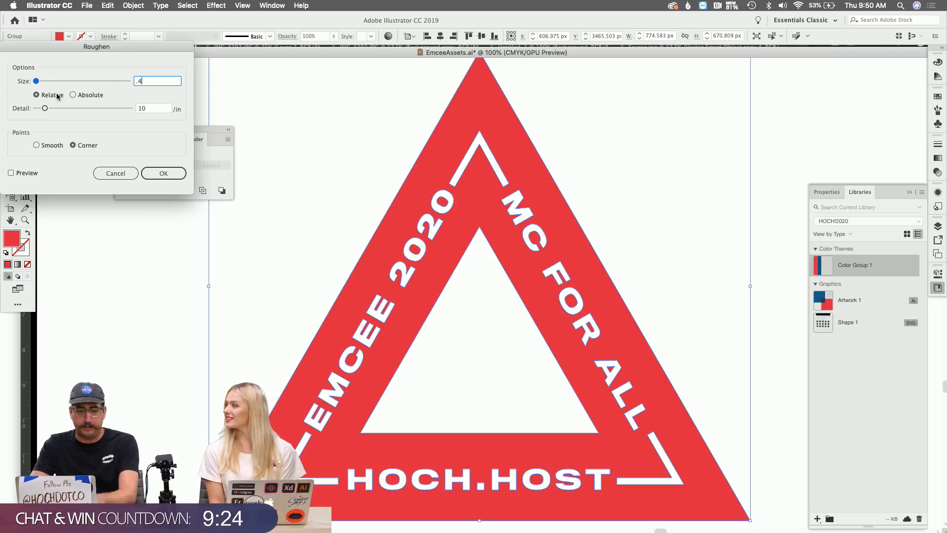
click(11, 173)
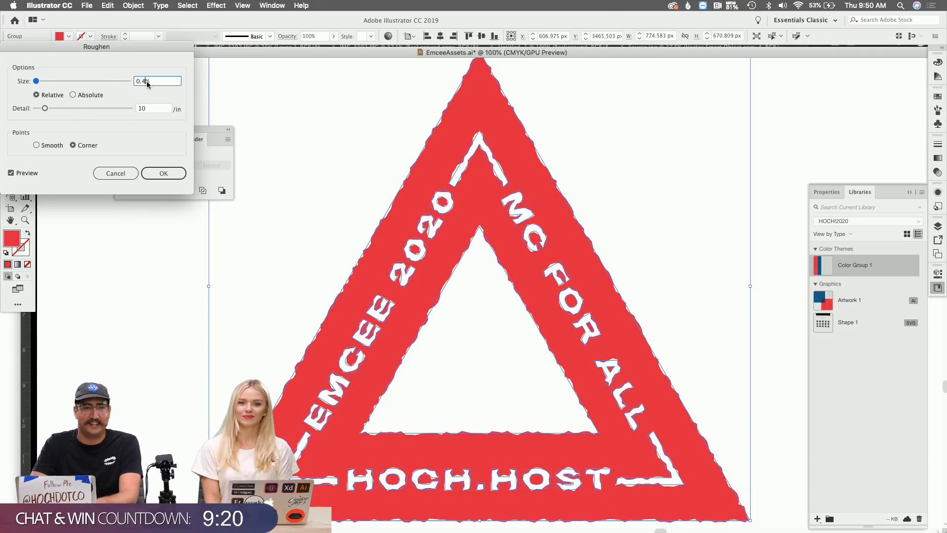
key(Up)
key(Up)
key(Up)
key(Up)
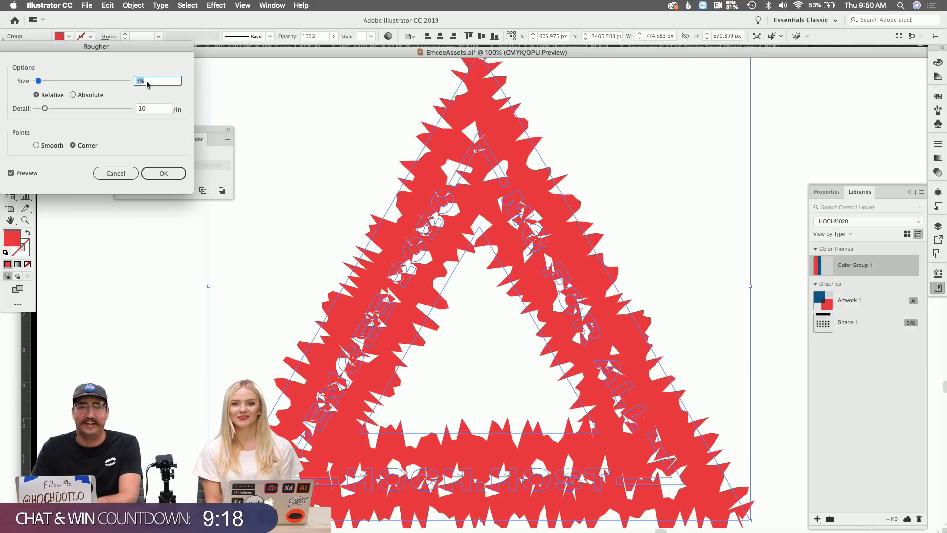
key(Up)
key(Up)
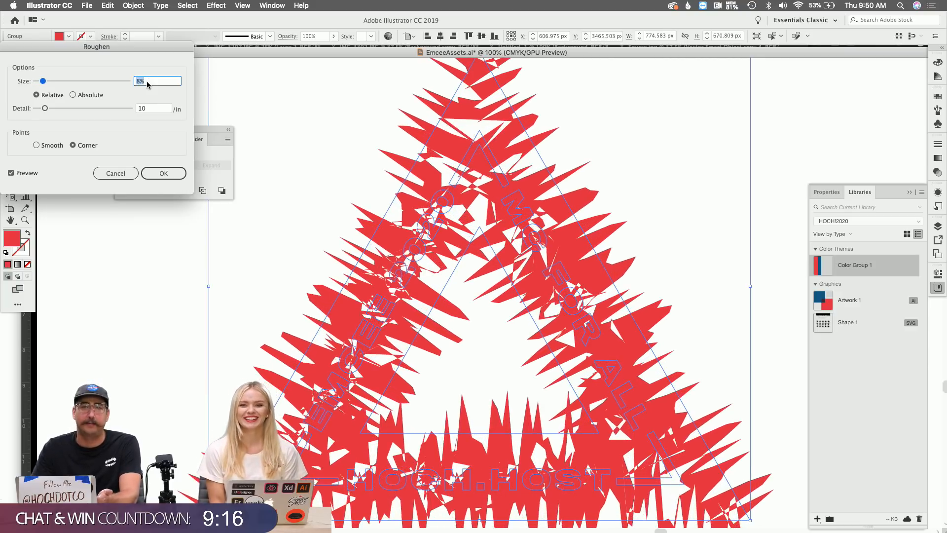
key(Down)
key(Down)
key(Down)
key(Down)
key(Down)
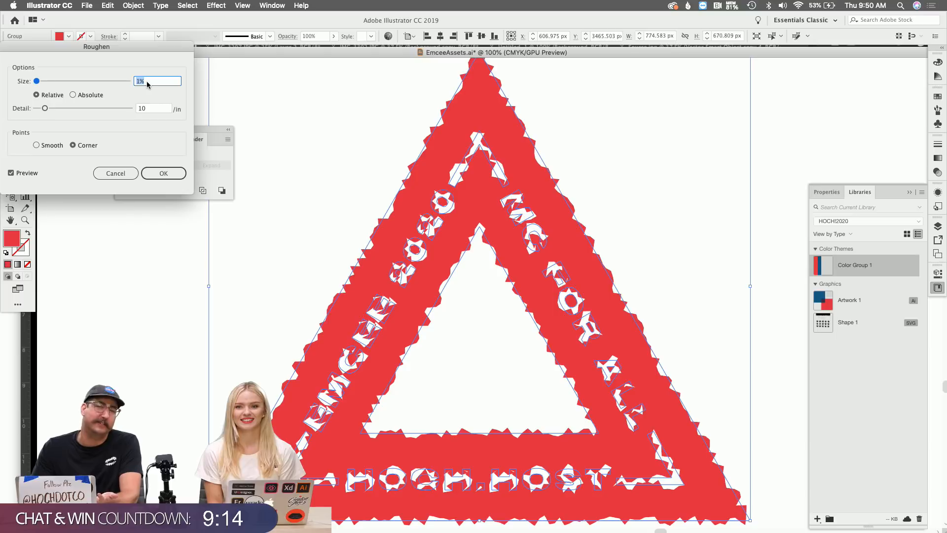
text(.4)
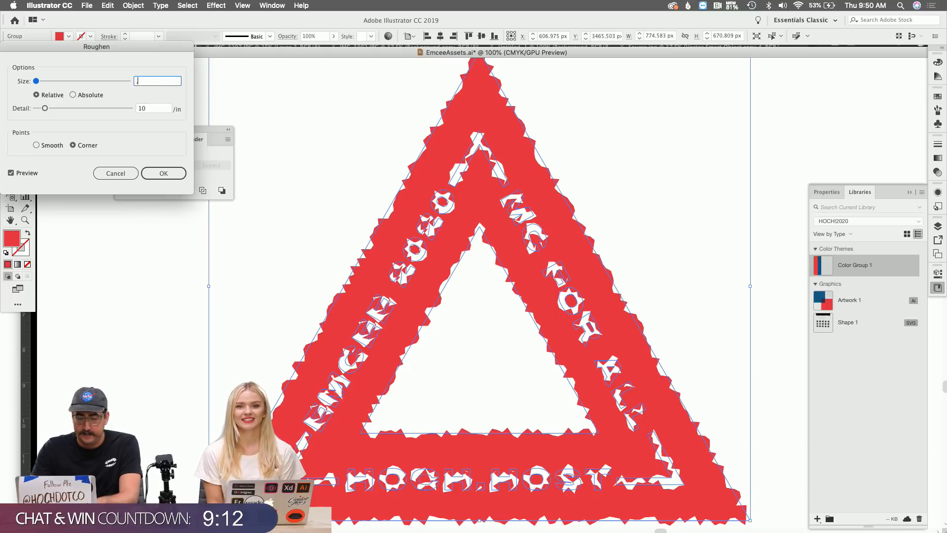
key(shift+Tab)
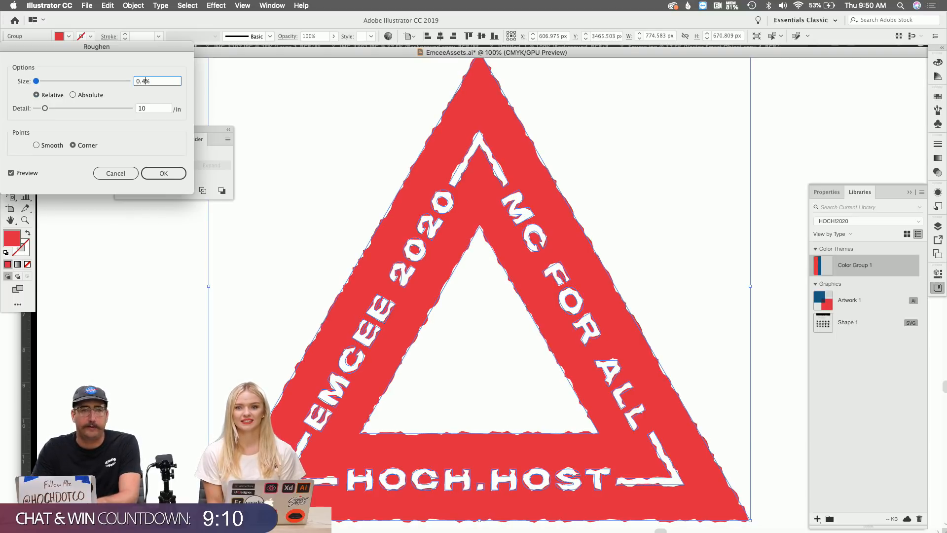
text(.3)
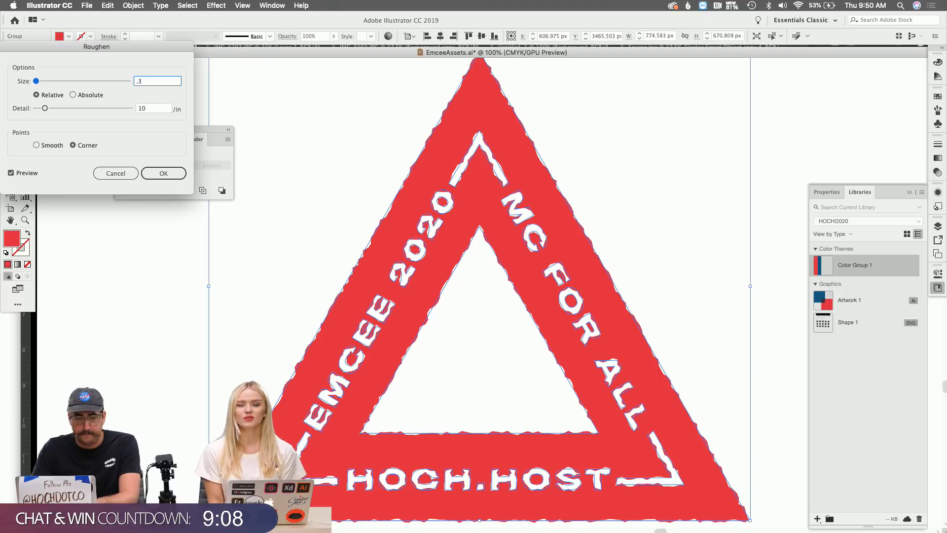
key(Tab)
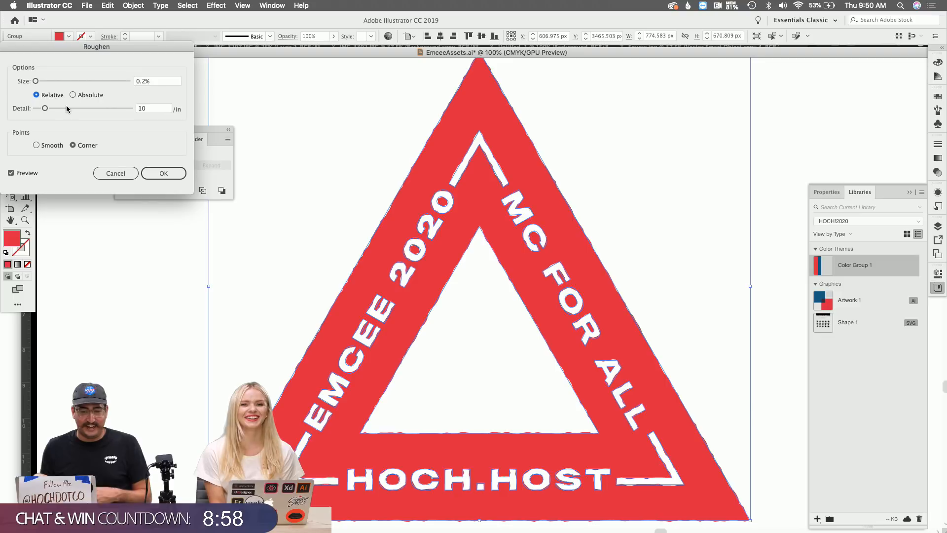
Set Roughen detail to 6/in with Corner points and apply the effect.
drag(67, 108, 75, 109)
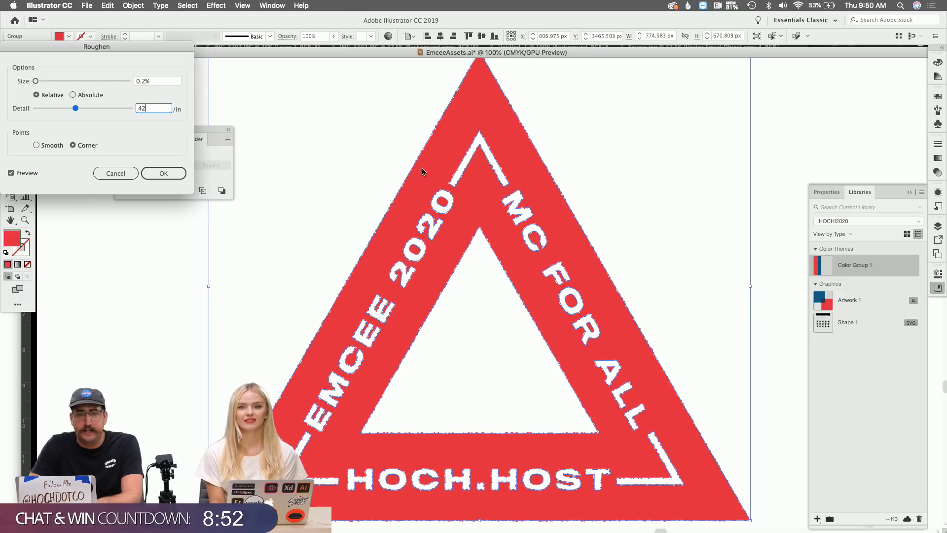
click(44, 109)
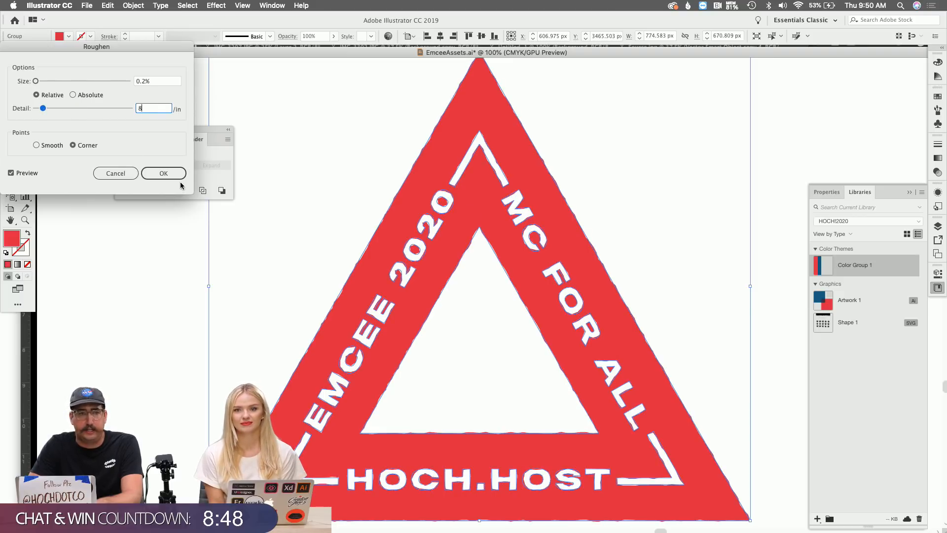
click(52, 111)
click(41, 110)
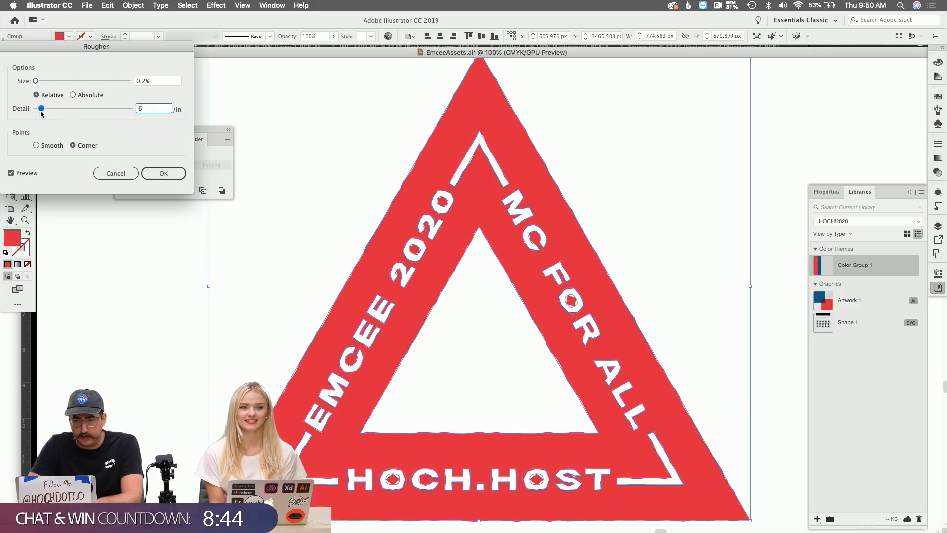
click(49, 145)
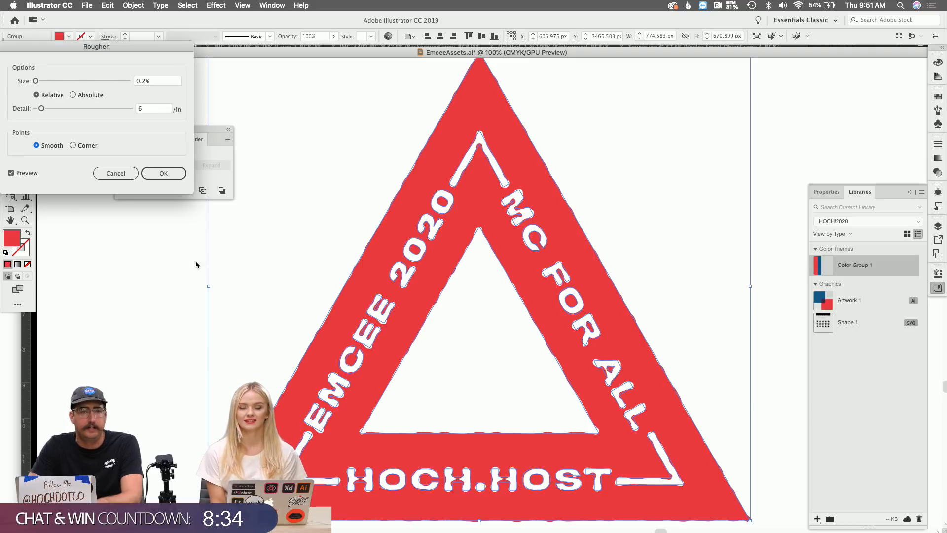
click(82, 146)
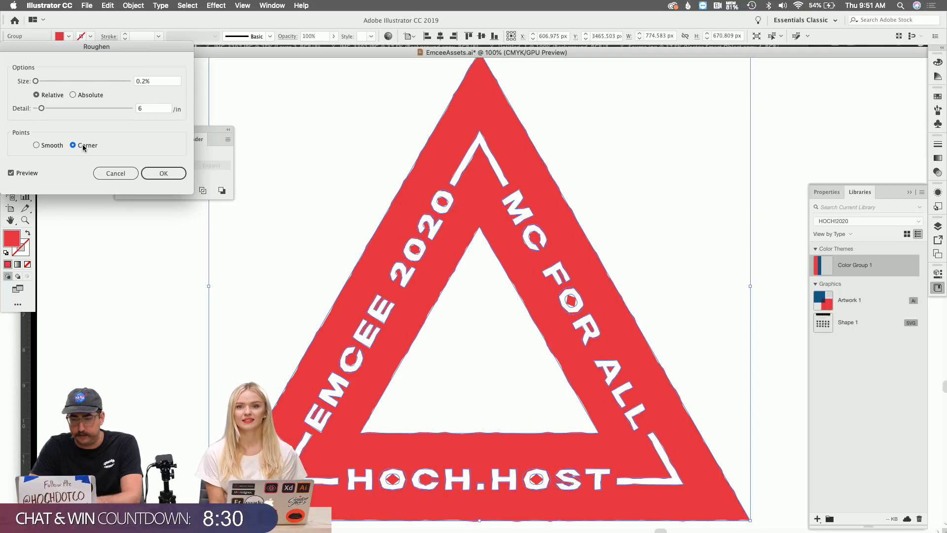
click(164, 173)
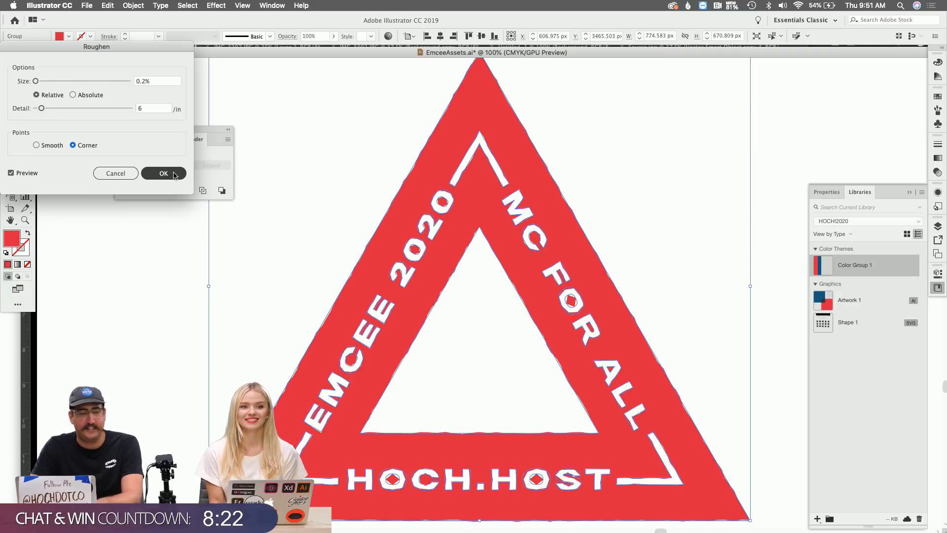
click(164, 173)
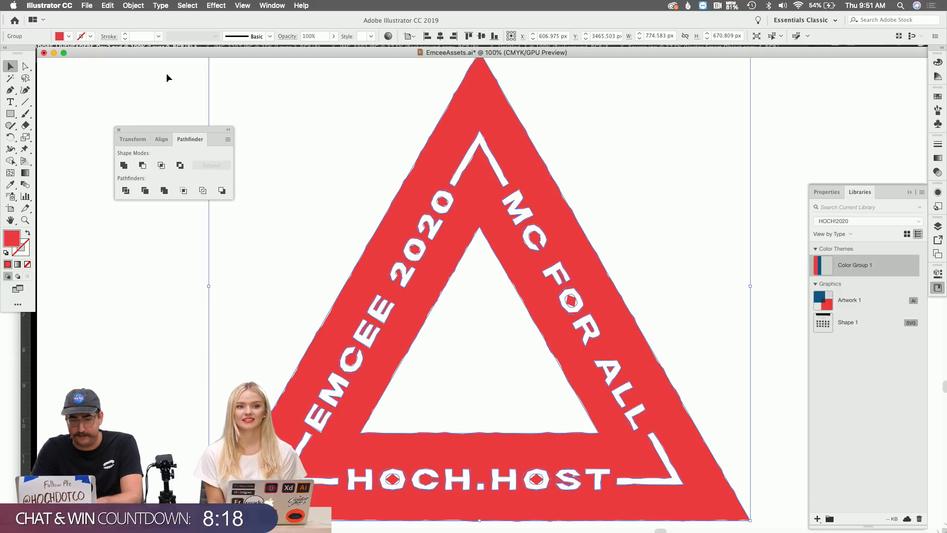
Move the roughened triangle further right and expand its appearance into real paths.
scroll(279, 112, right, 5)
drag(294, 148, 576, 144)
scroll(576, 144, right, 5)
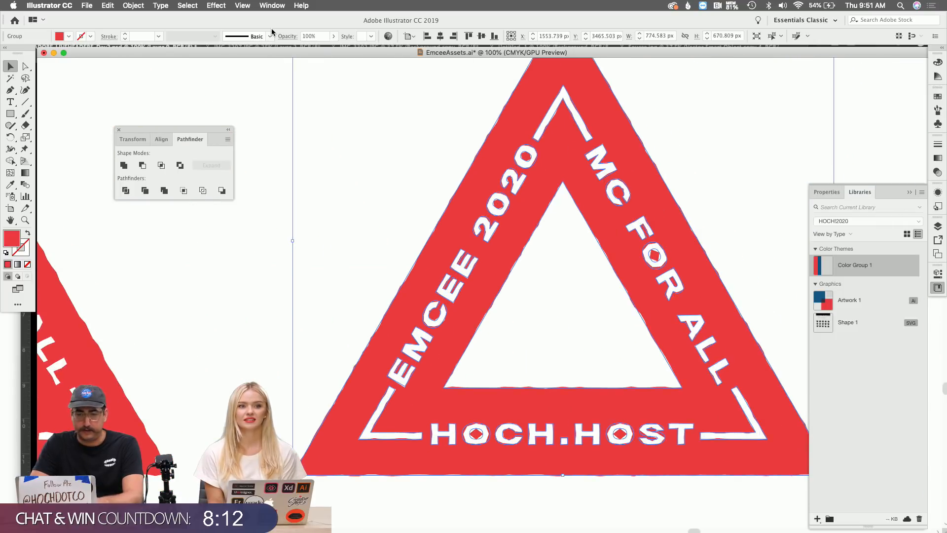
click(139, 5)
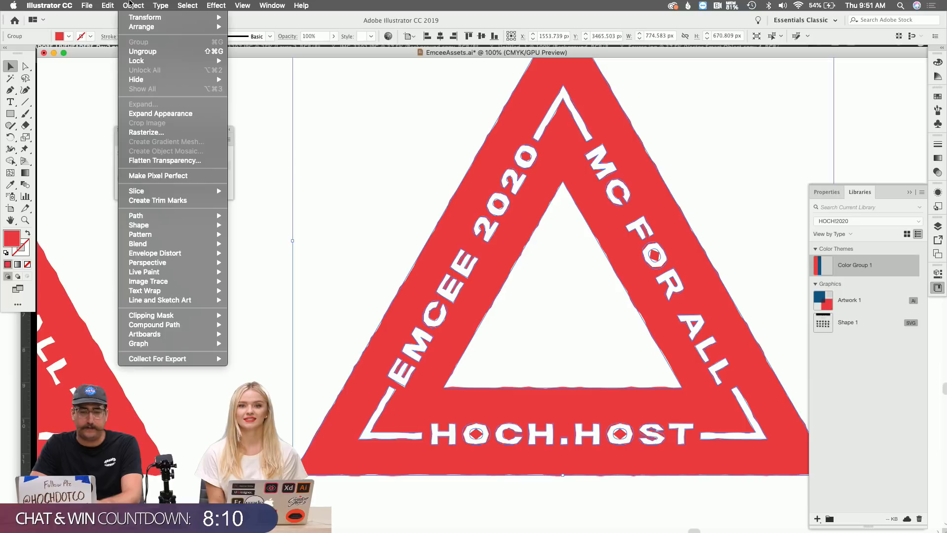
click(161, 113)
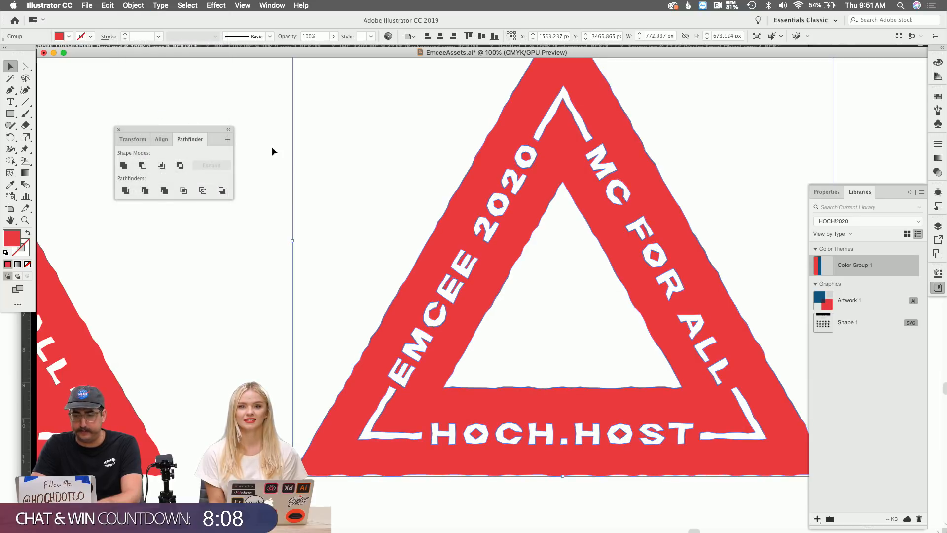
Inspect the expanded edges and 2020 lettering up close, return to 100%, then switch to Photoshop.
click(352, 194)
key(z)
click(478, 241)
click(506, 276)
key(v)
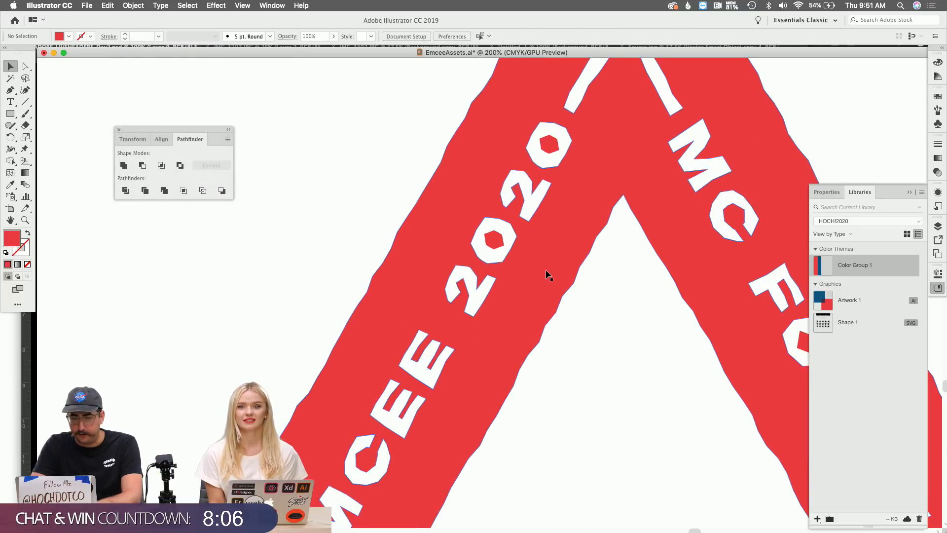
click(546, 270)
key(z)
click(572, 276)
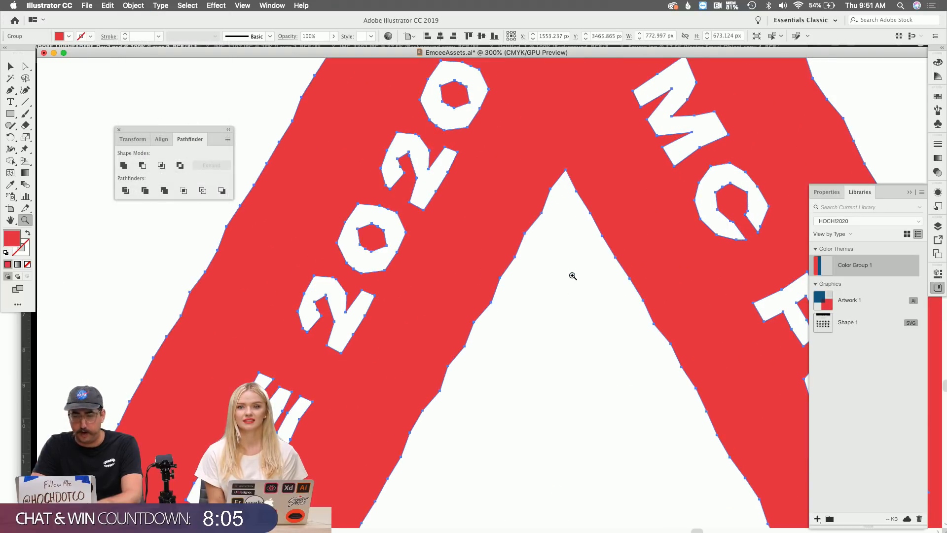
alt+click(530, 272)
key(super+1)
key(v)
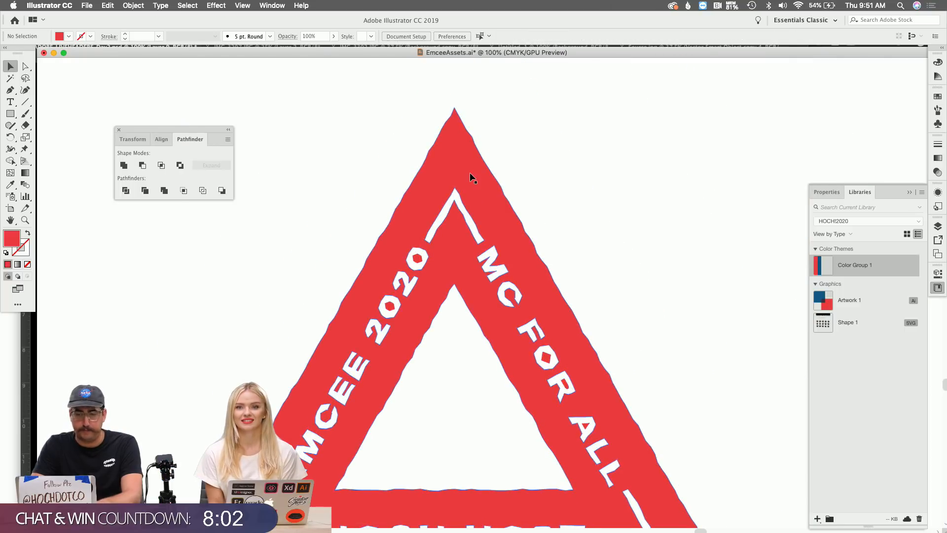
key(super+Tab)
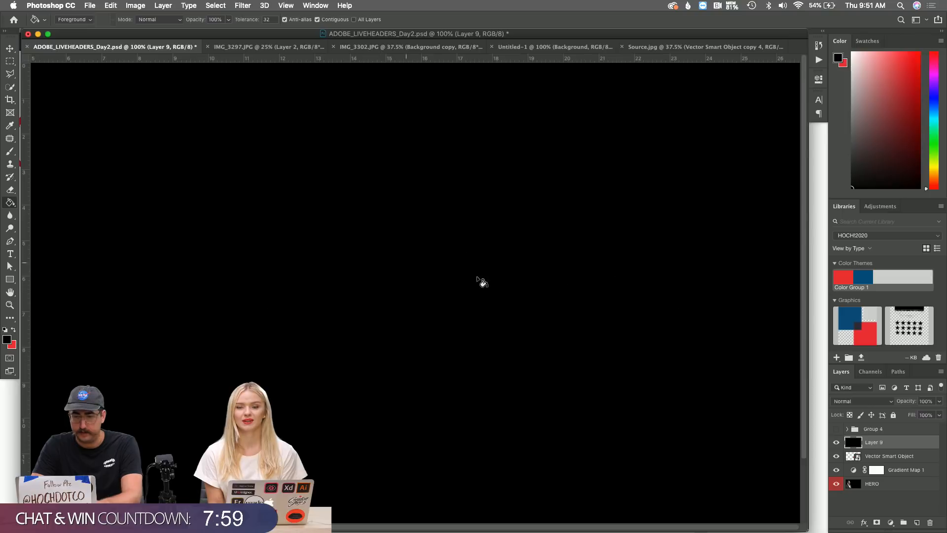
Delete the old Vector Smart Object, paste the triangle as a smart object above Layer 9, and enlarge it.
click(872, 456)
key(Delete)
click(886, 443)
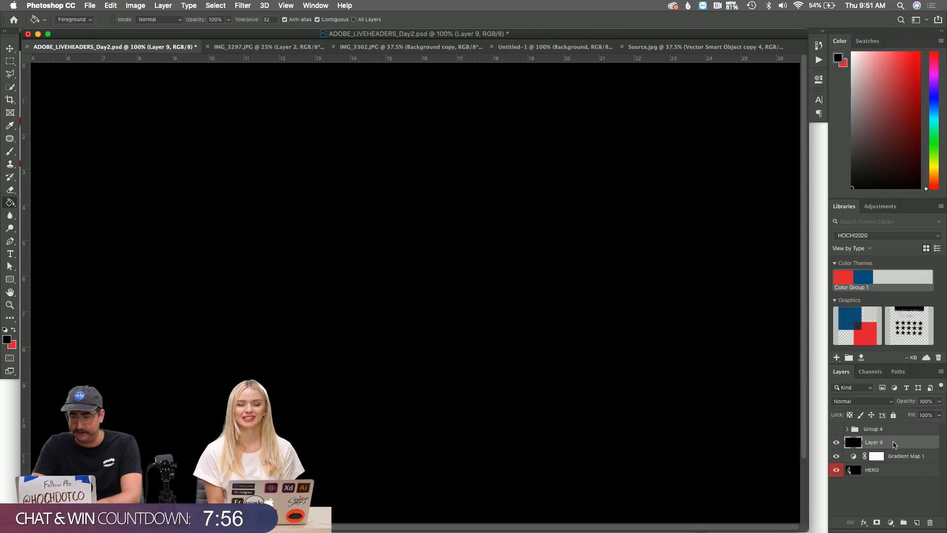
key(super+v)
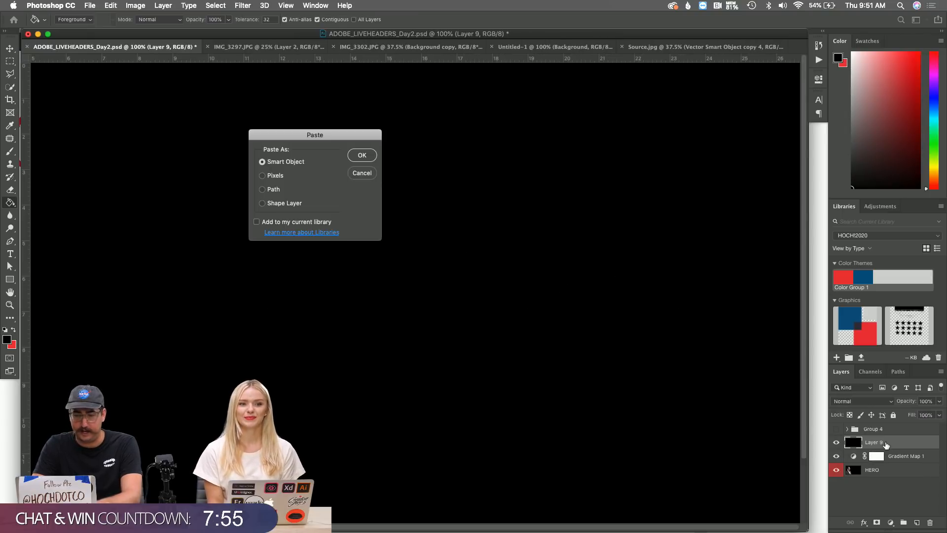
click(363, 155)
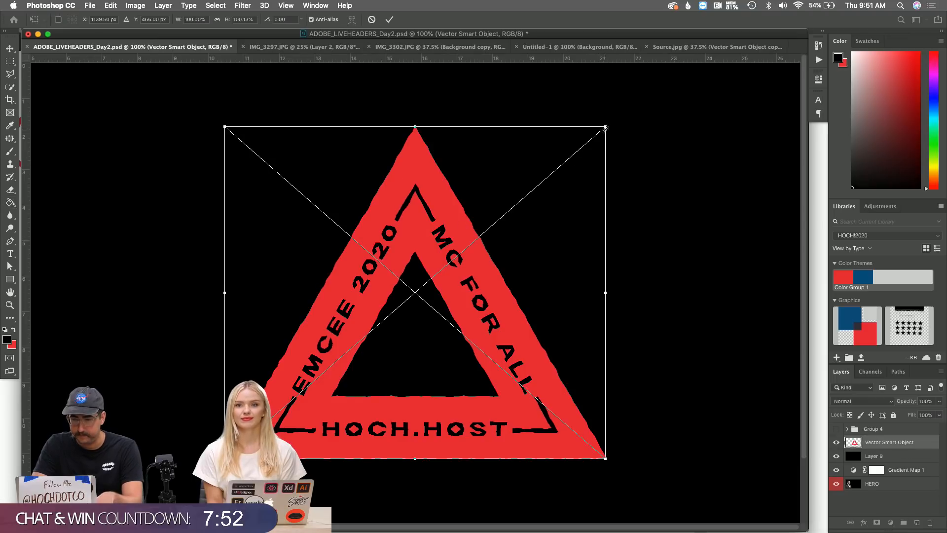
drag(615, 123, 643, 101)
key(Return)
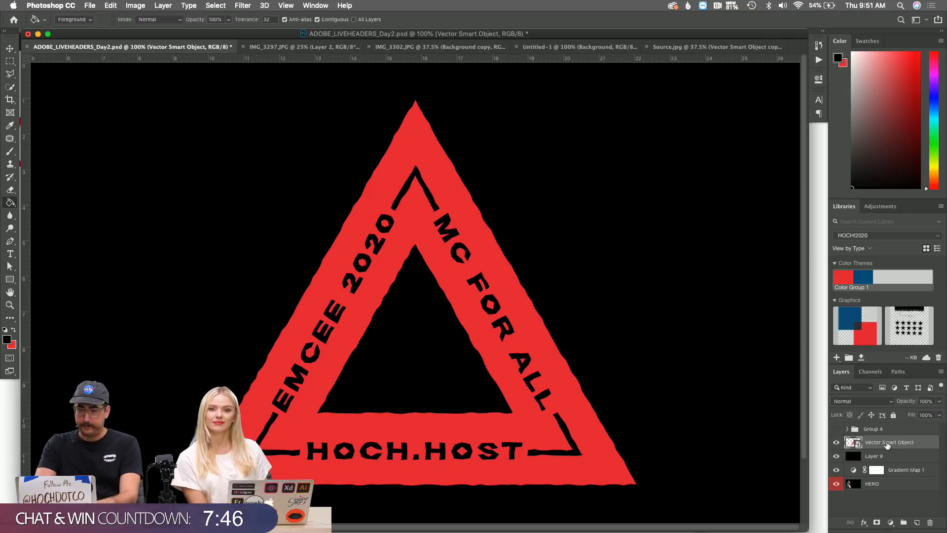
Move the Vector Smart Object layer below Layer 9.
mouse_move(887, 444)
mouse_down()
mouse_move(875, 452)
mouse_move(883, 461)
mouse_up()
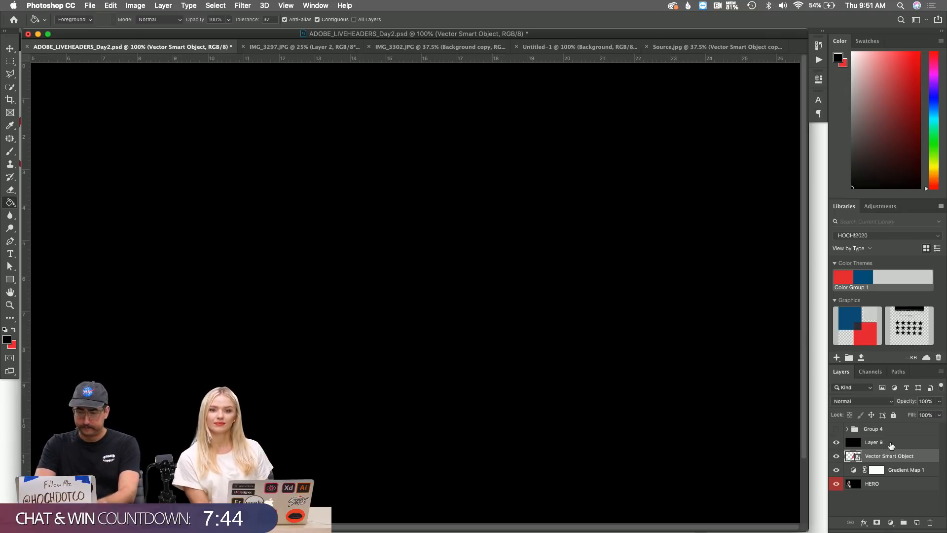
double_click(891, 444)
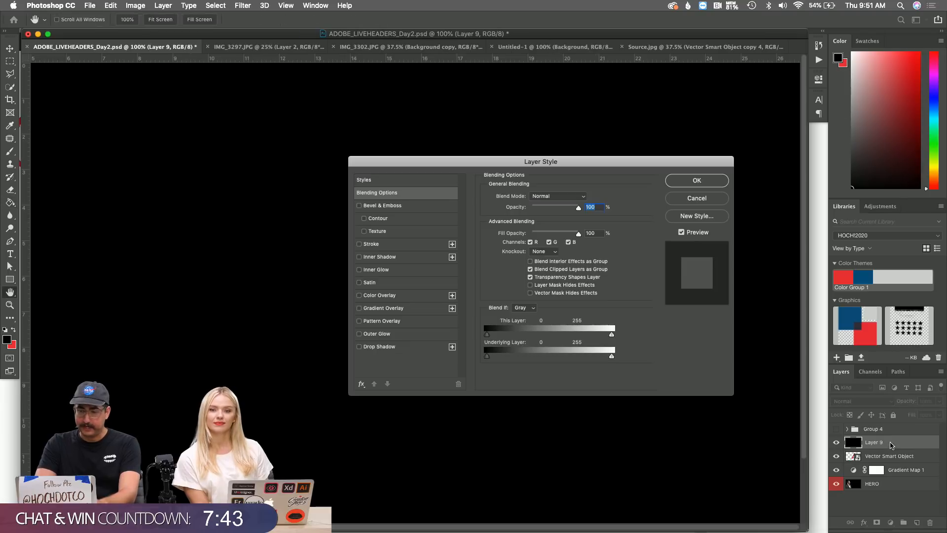
click(696, 198)
Apply monochromatic Add Noise at 249.45% to Layer 9.
click(242, 5)
mouse_move(302, 152)
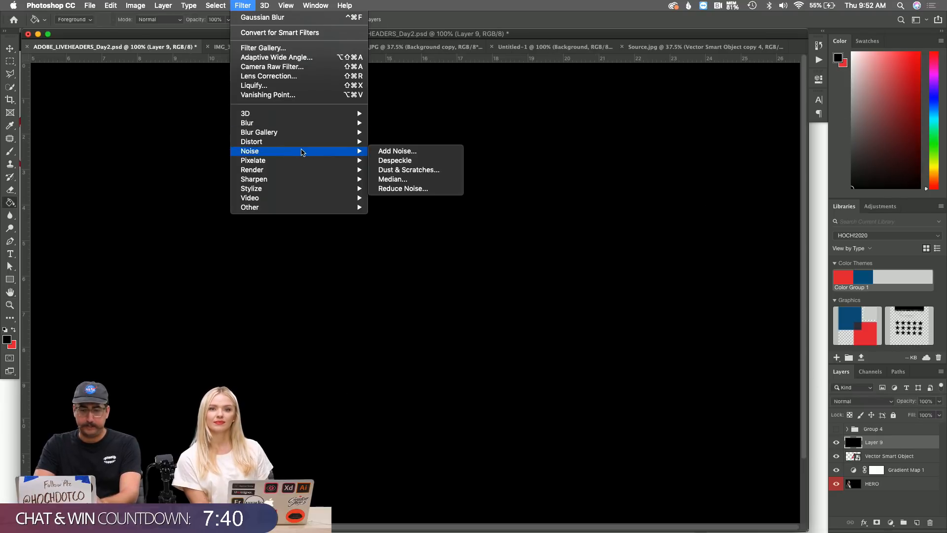
click(381, 154)
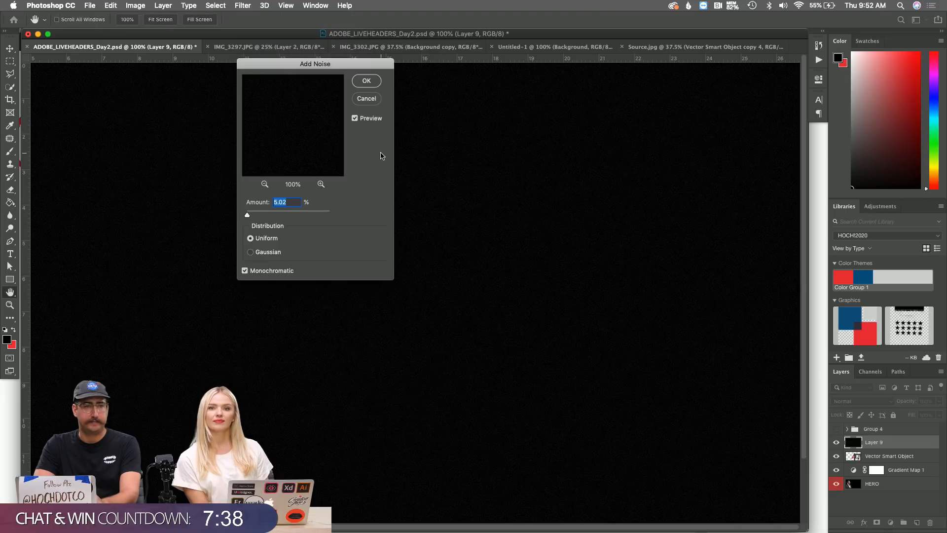
click(285, 215)
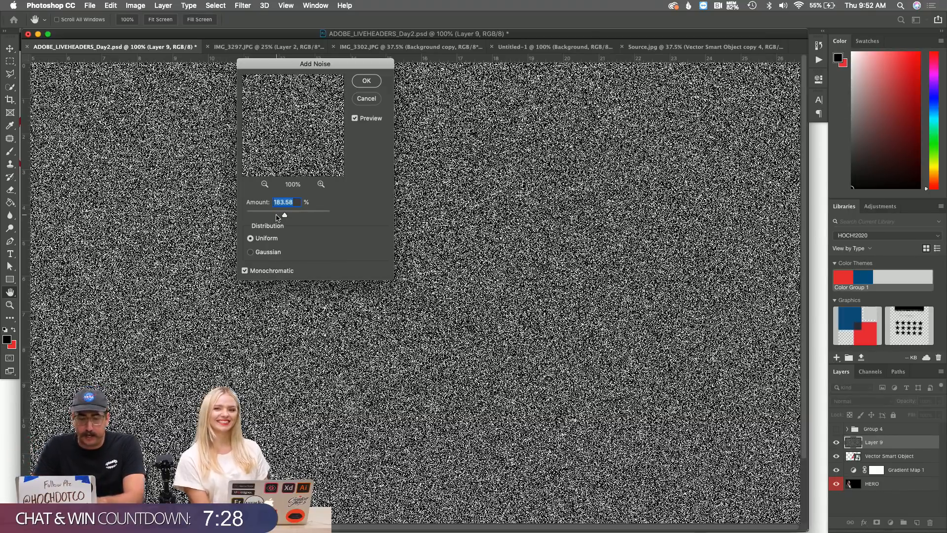
click(276, 216)
click(260, 216)
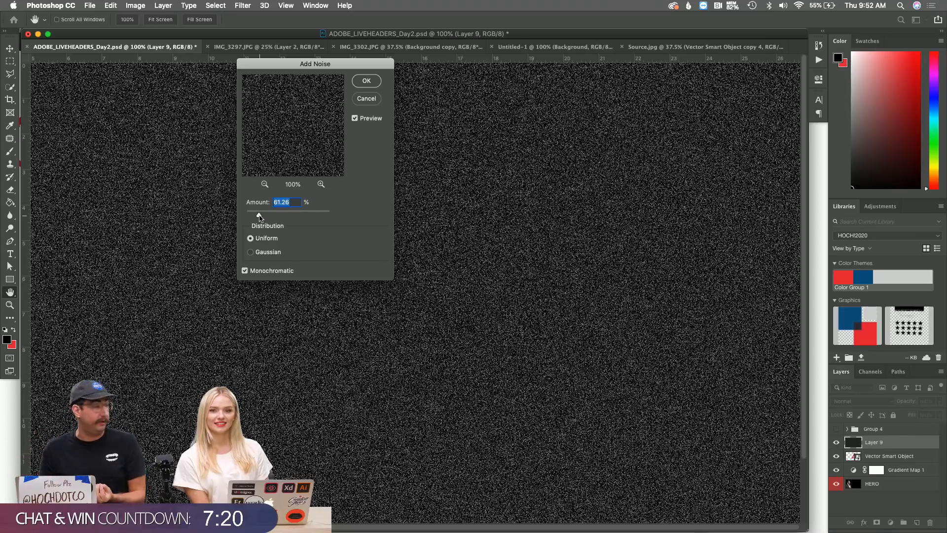
click(298, 213)
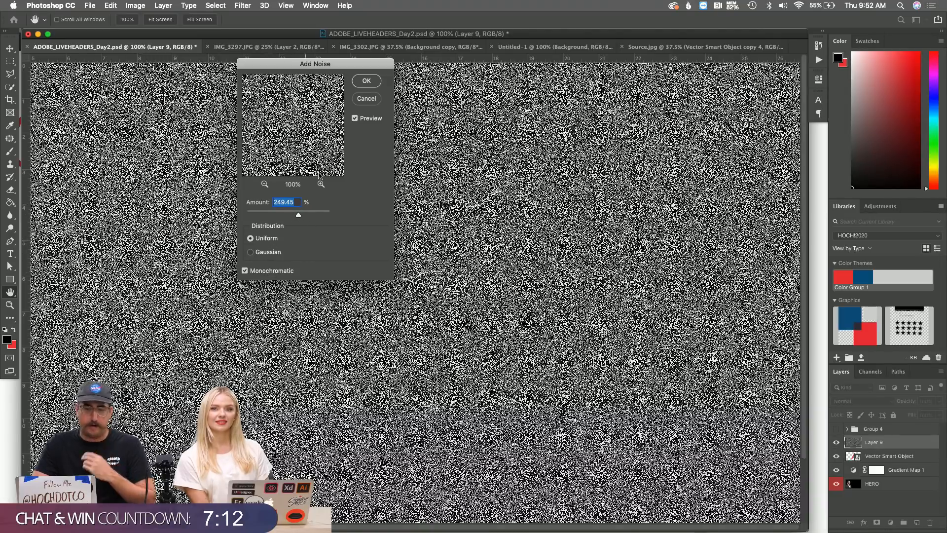
click(367, 81)
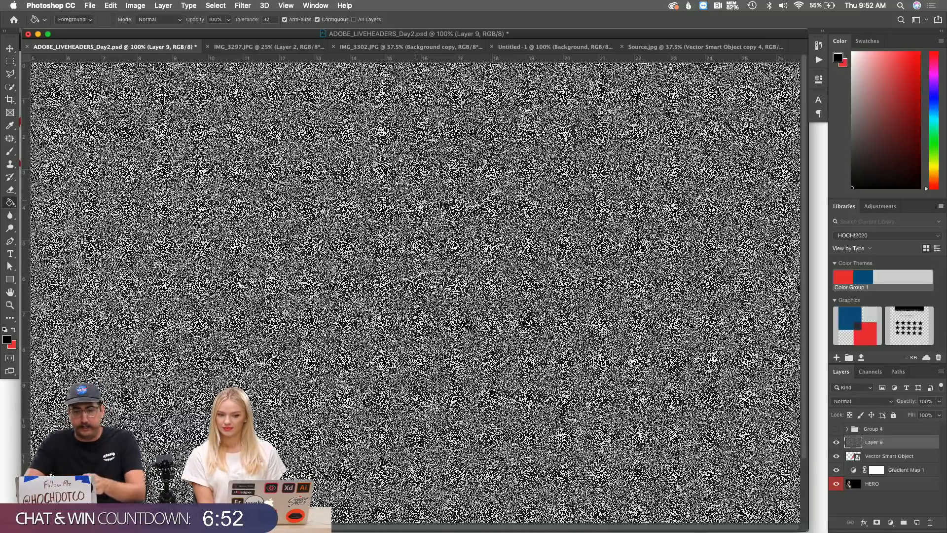
Apply a Motion Blur to Layer 9's noise with a 45° angle and about 39 pixels distance.
click(243, 5)
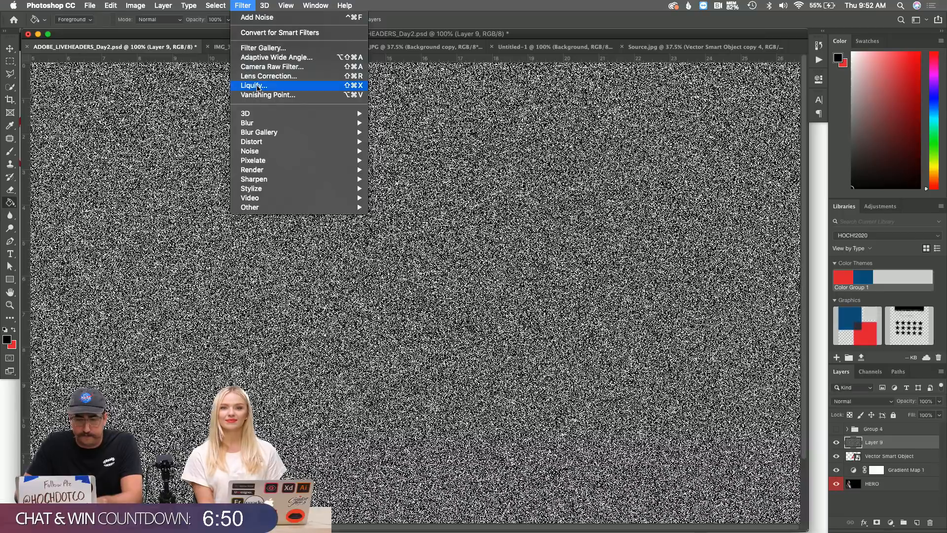
mouse_move(345, 124)
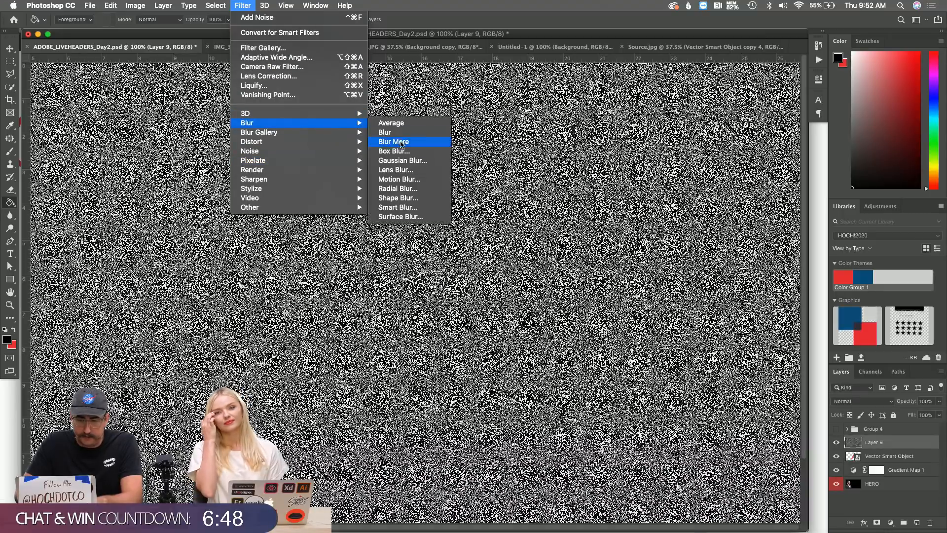
click(407, 178)
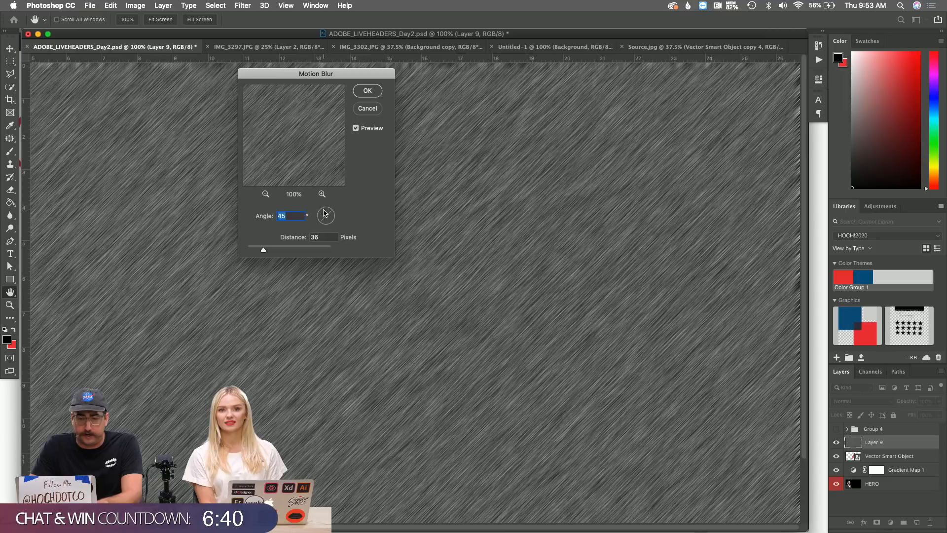
text(90)
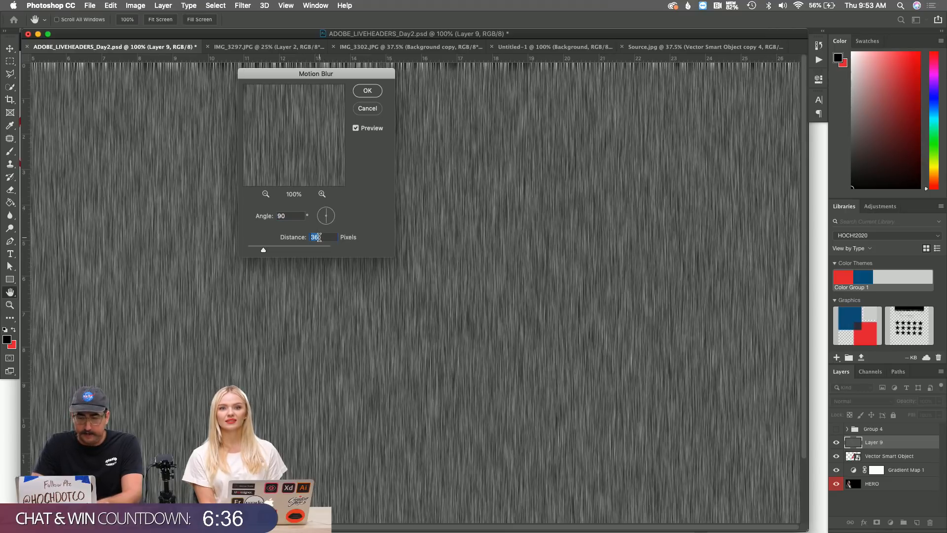
click(292, 216)
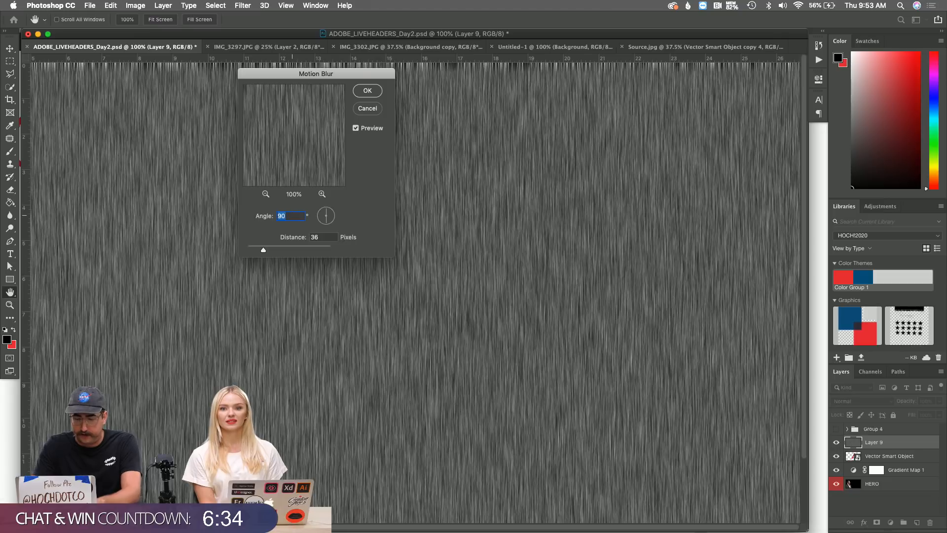
text(45)
key(Tab)
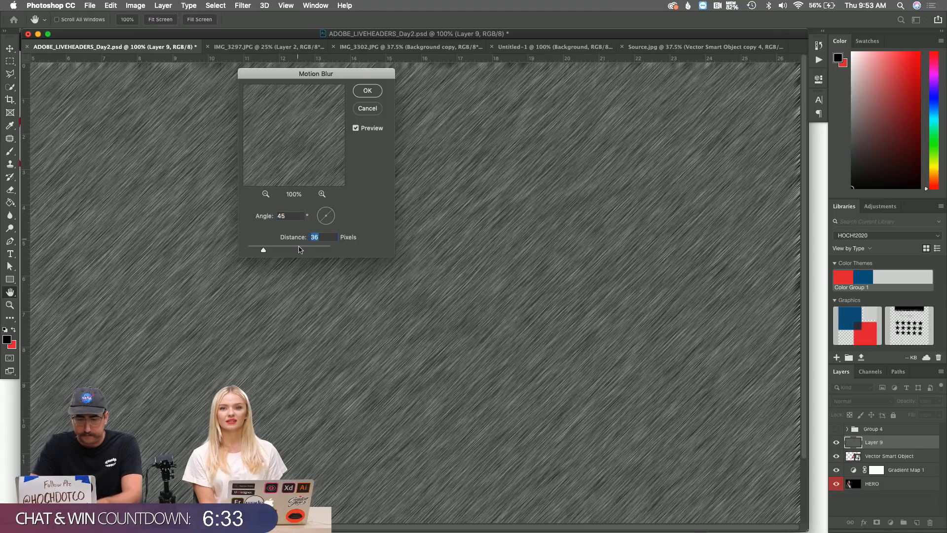
click(256, 250)
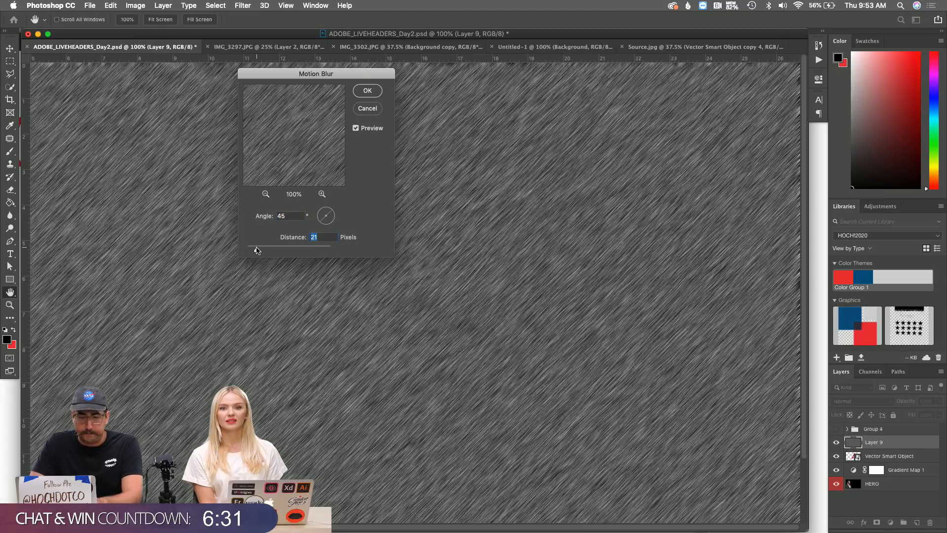
click(302, 246)
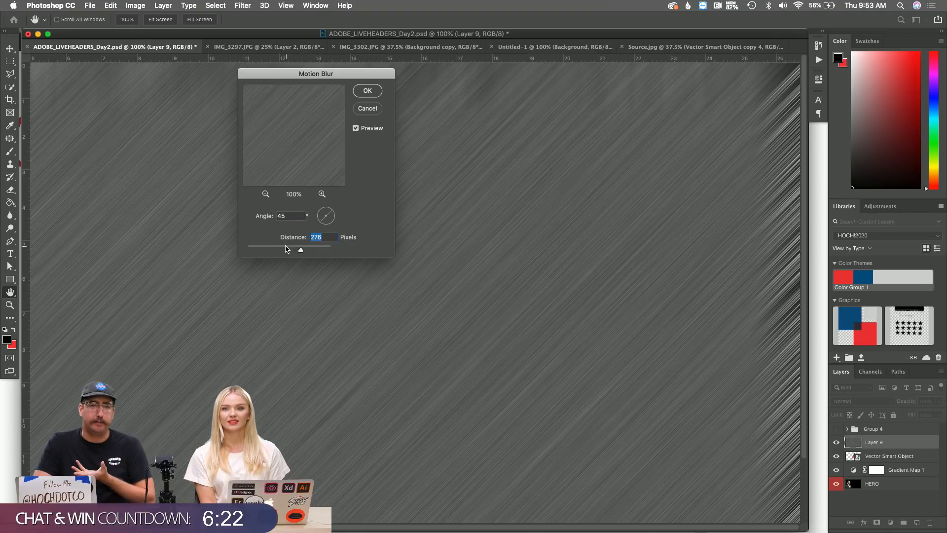
drag(286, 249, 265, 249)
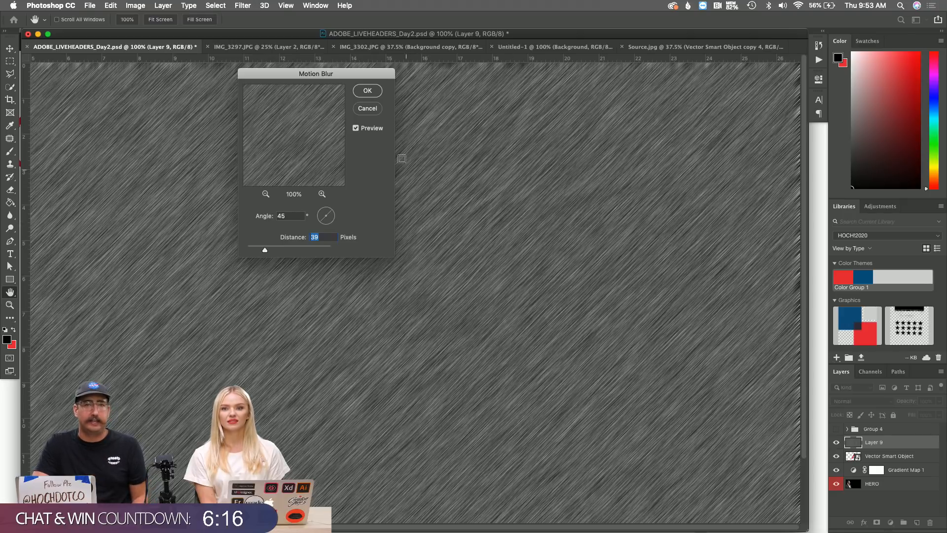
click(368, 92)
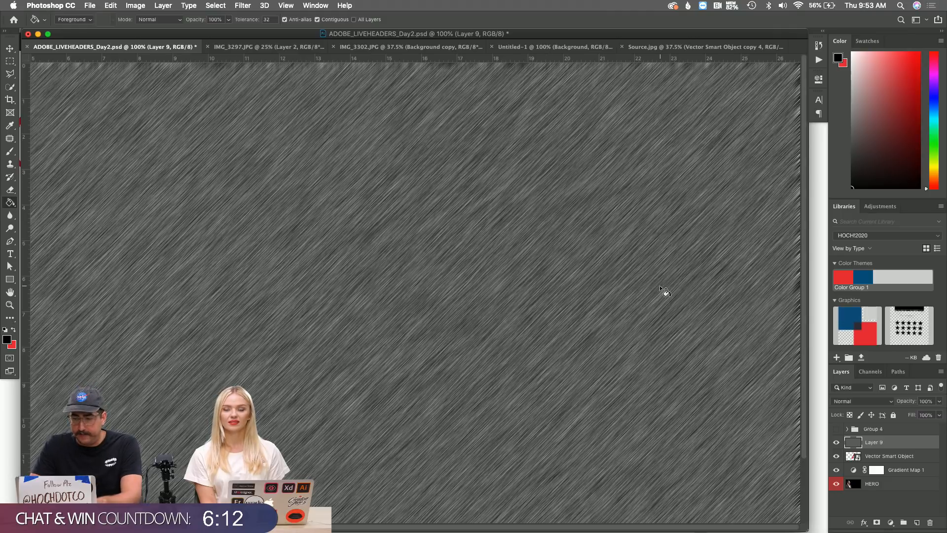
Set Layer 9 to Color Burn and clip it to the Vector Smart Object triangle.
click(864, 405)
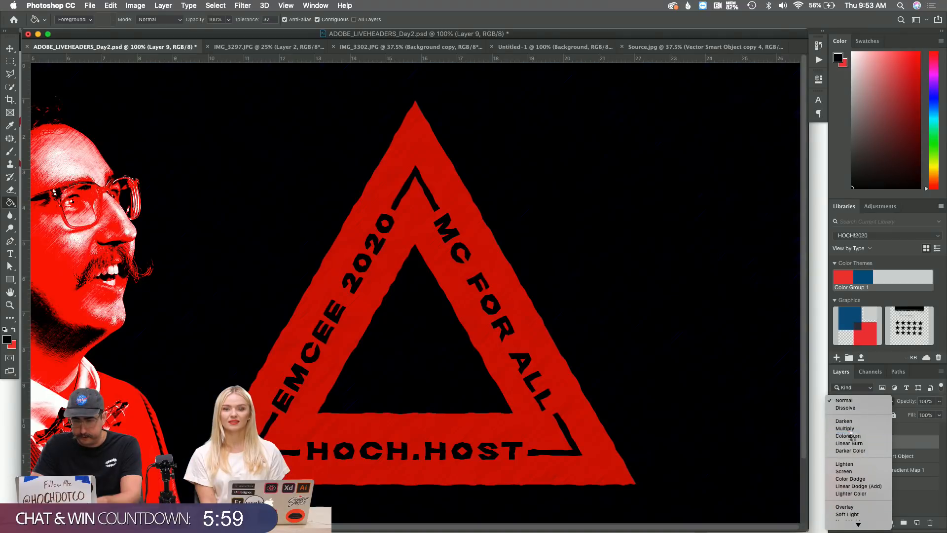
click(854, 436)
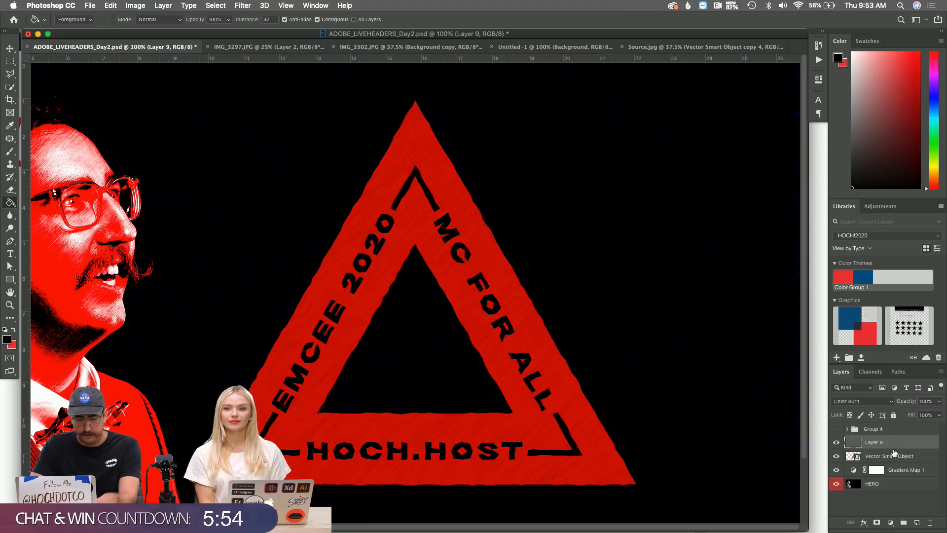
drag(894, 452, 893, 446)
alt+click(893, 448)
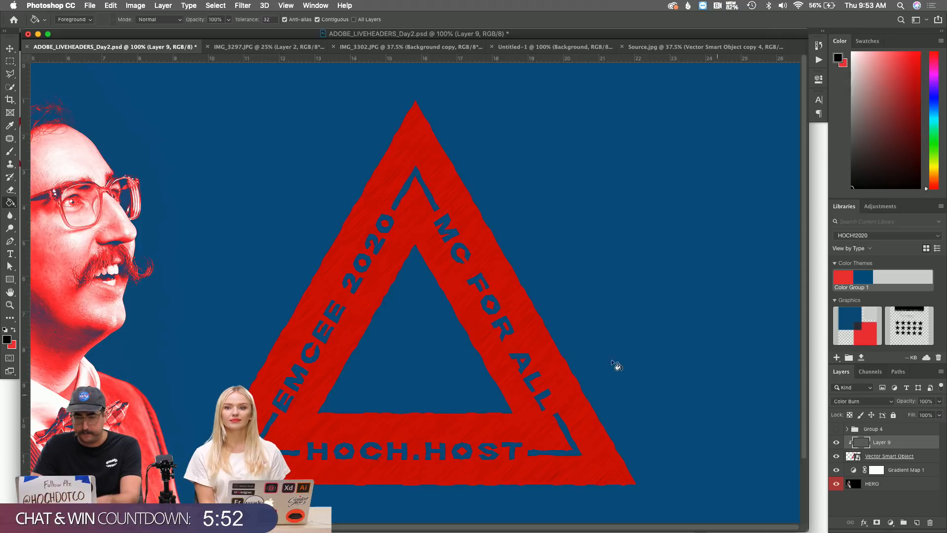
key(z)
click(421, 219)
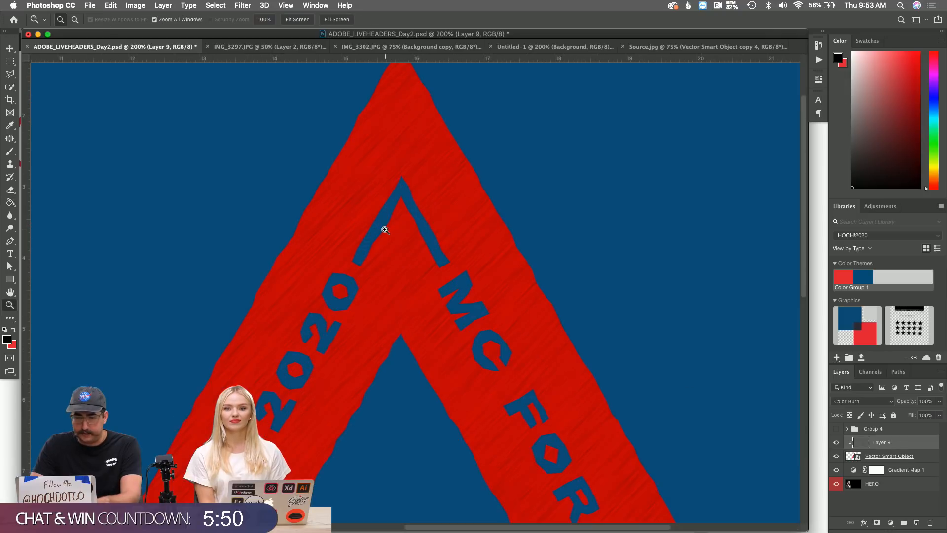
click(384, 227)
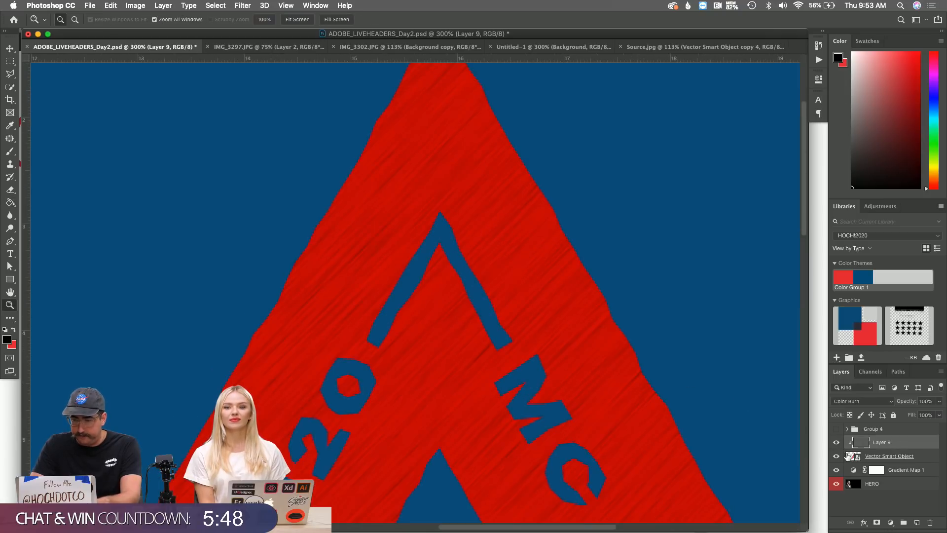
Add a pure white Color Overlay to the triangle layer, then move to its artwork in Illustrator.
right_click(929, 461)
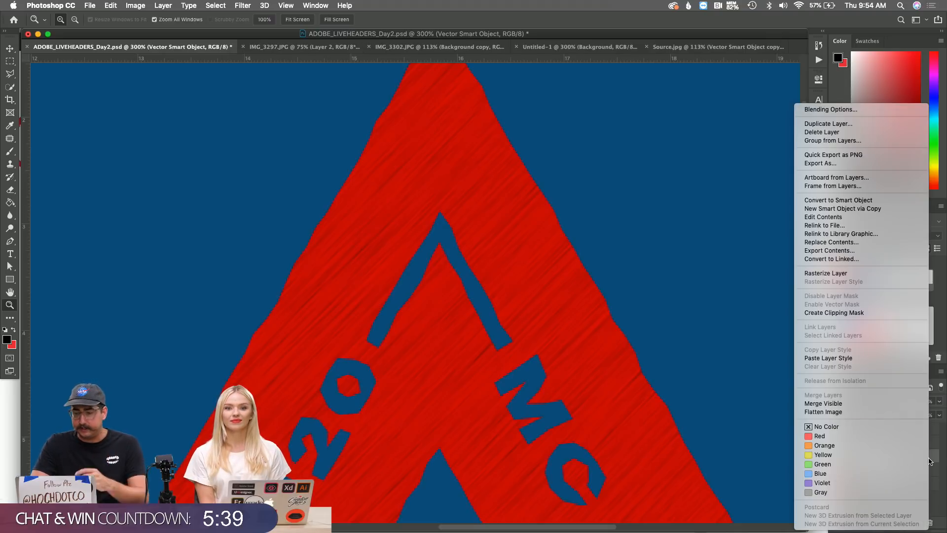
click(833, 110)
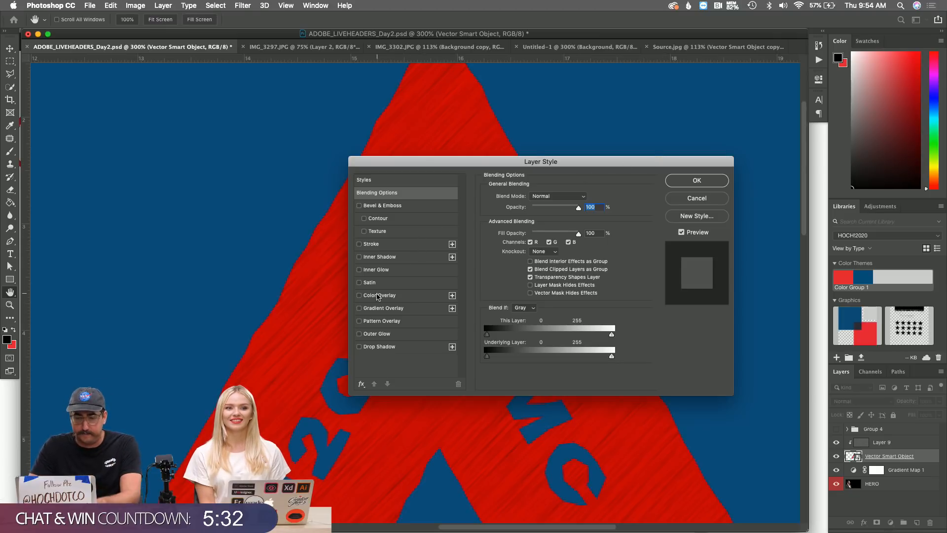
click(375, 295)
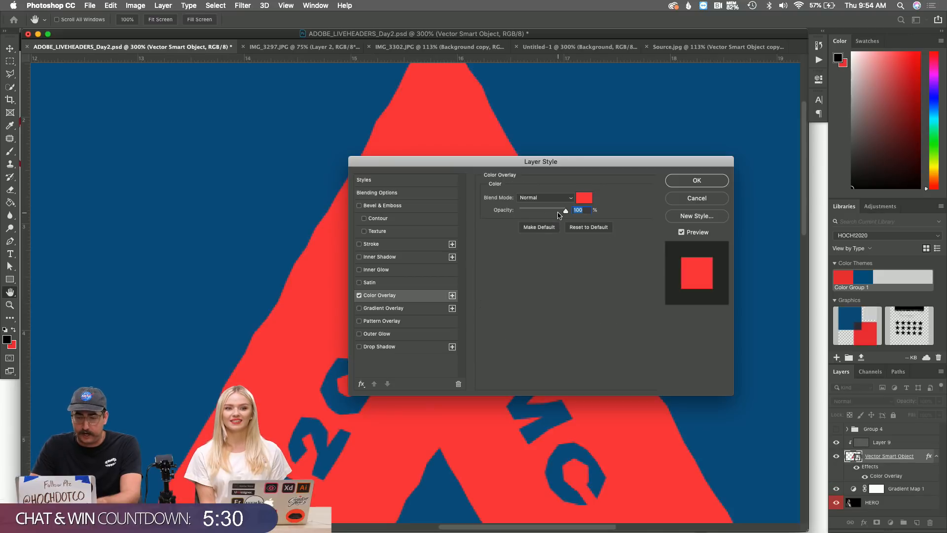
click(583, 199)
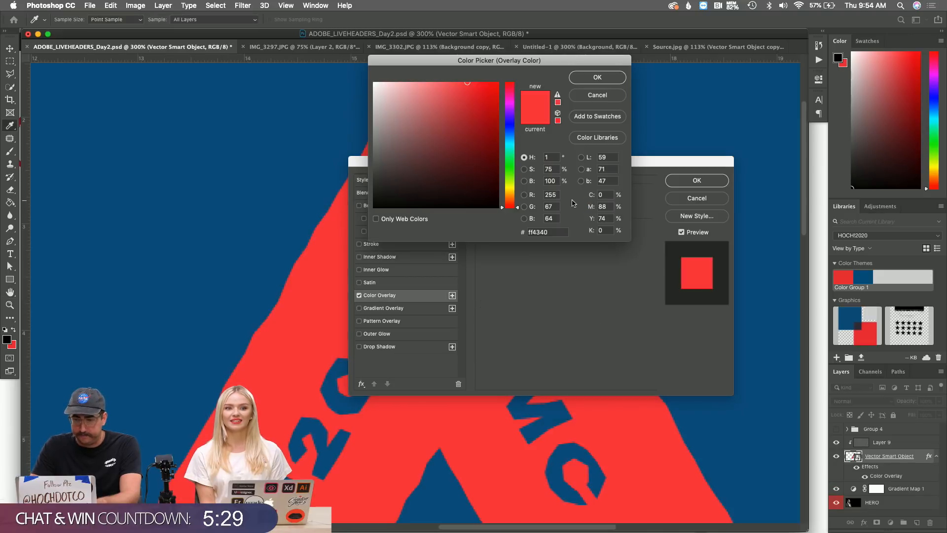
click(414, 93)
click(388, 85)
drag(388, 84, 354, 68)
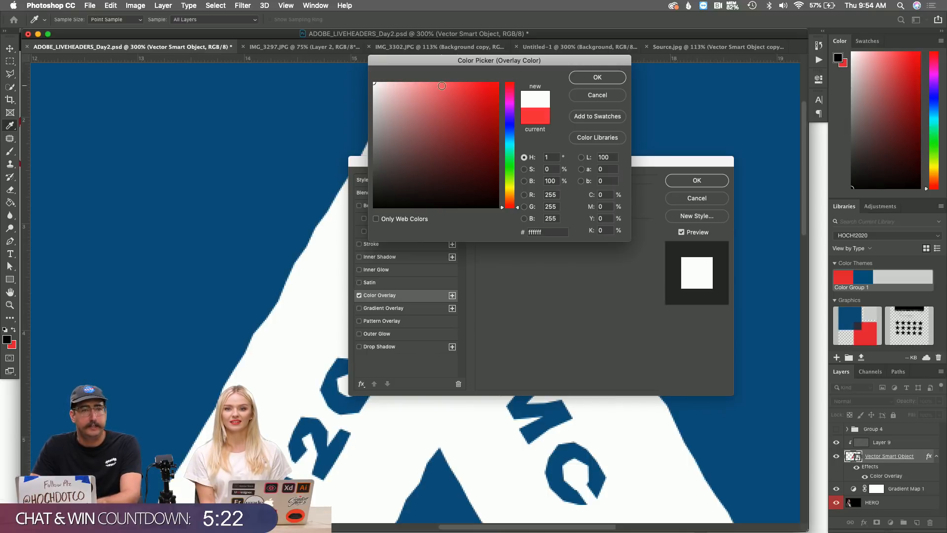
click(604, 78)
click(710, 180)
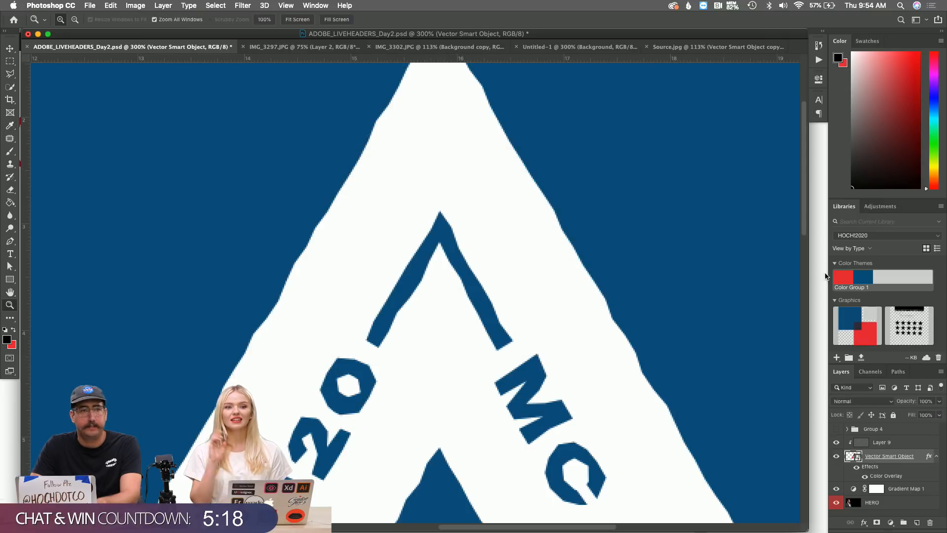
key(z)
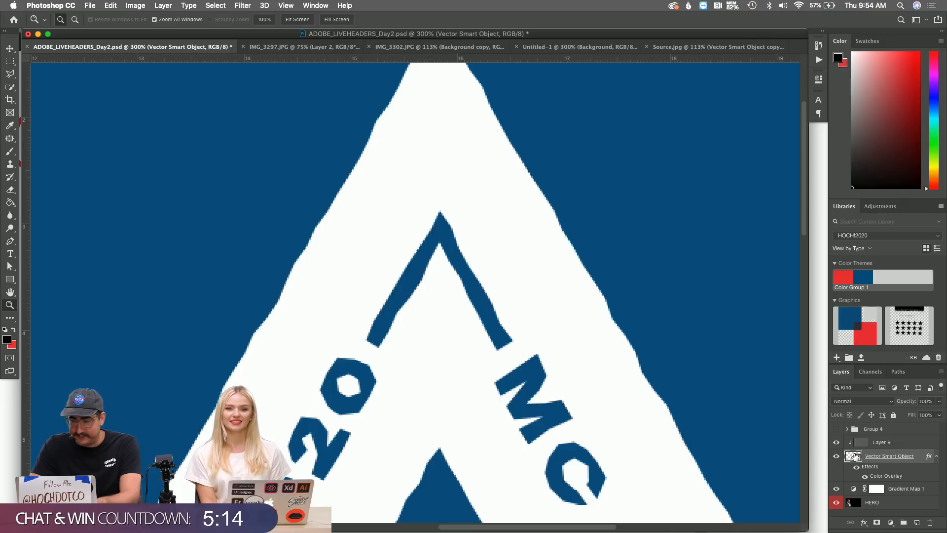
key(super+Tab)
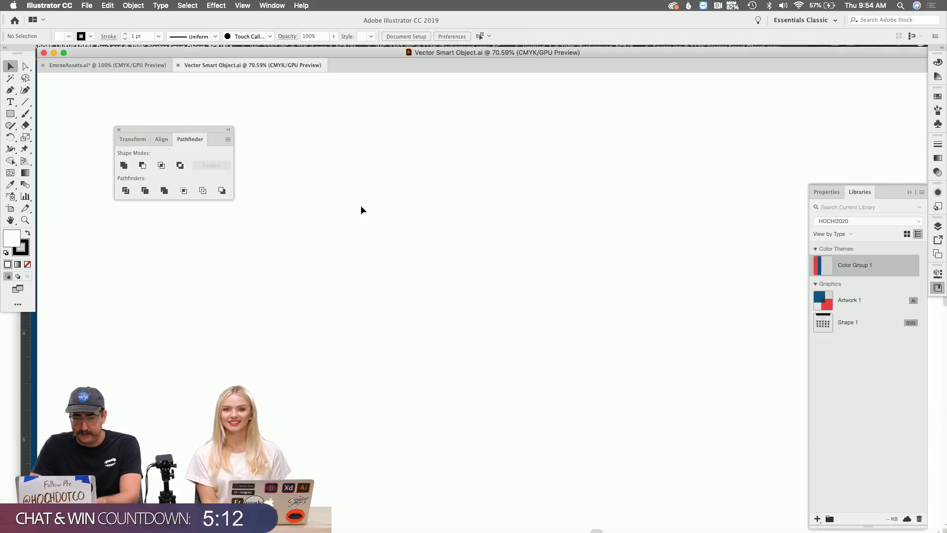
Locate the triangle badge group and recolour it white by sampling with the Eyedropper.
key(z)
alt+click(481, 295)
alt+click(482, 295)
alt+click(482, 295)
alt+click(482, 294)
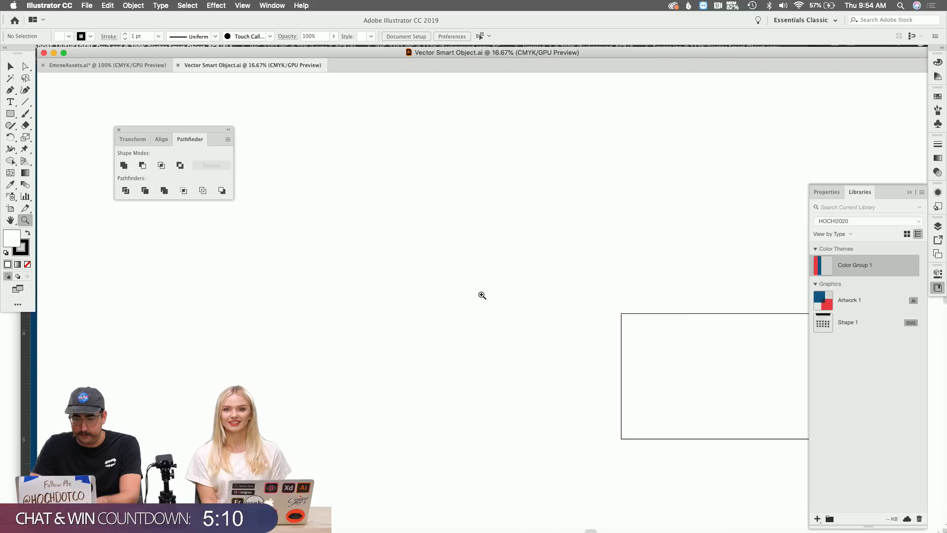
scroll(481, 295, right, 5)
key(super+a)
alt+click(596, 353)
alt+click(596, 354)
alt+click(596, 353)
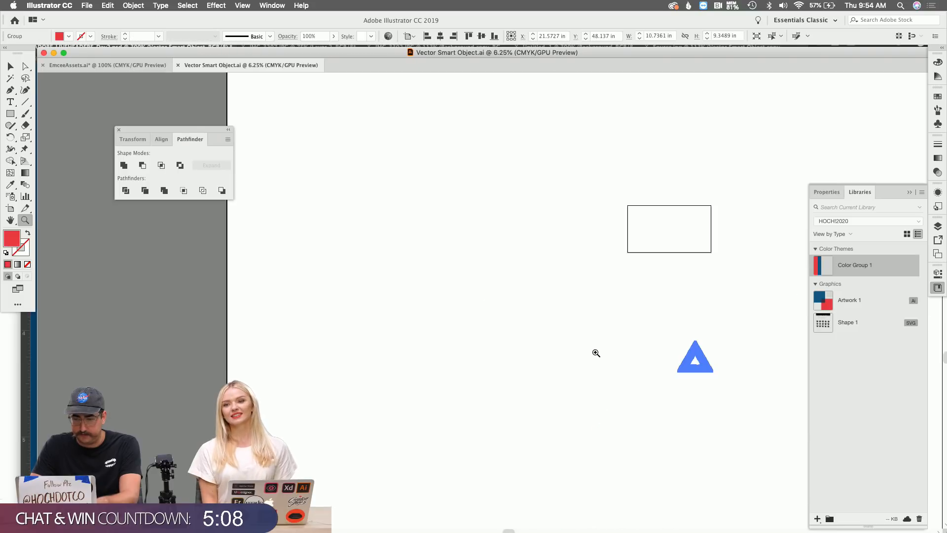
click(666, 357)
click(668, 357)
click(476, 252)
click(477, 253)
click(477, 252)
click(472, 340)
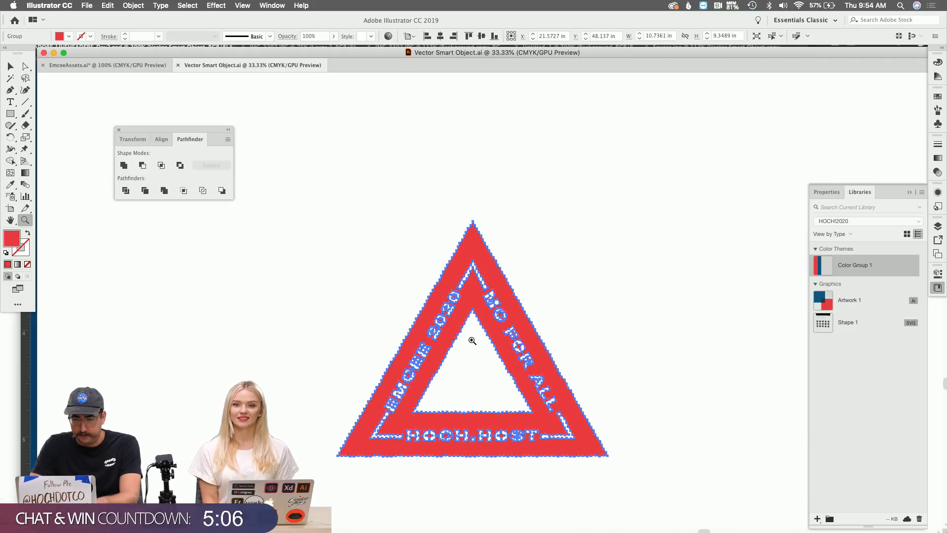
click(472, 340)
key(v)
click(469, 332)
click(447, 275)
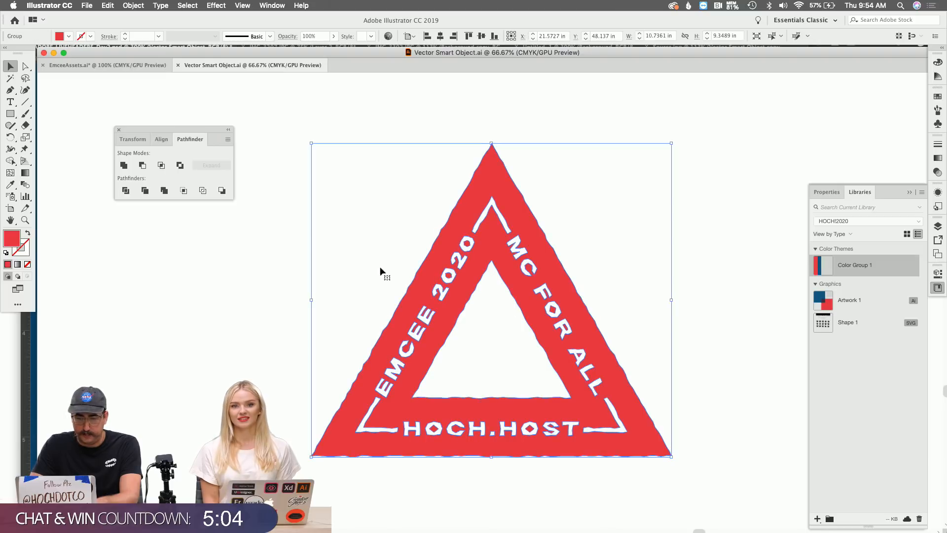
key(i)
click(201, 254)
Save and close the artwork to update the Photoshop smart object.
key(super+s)
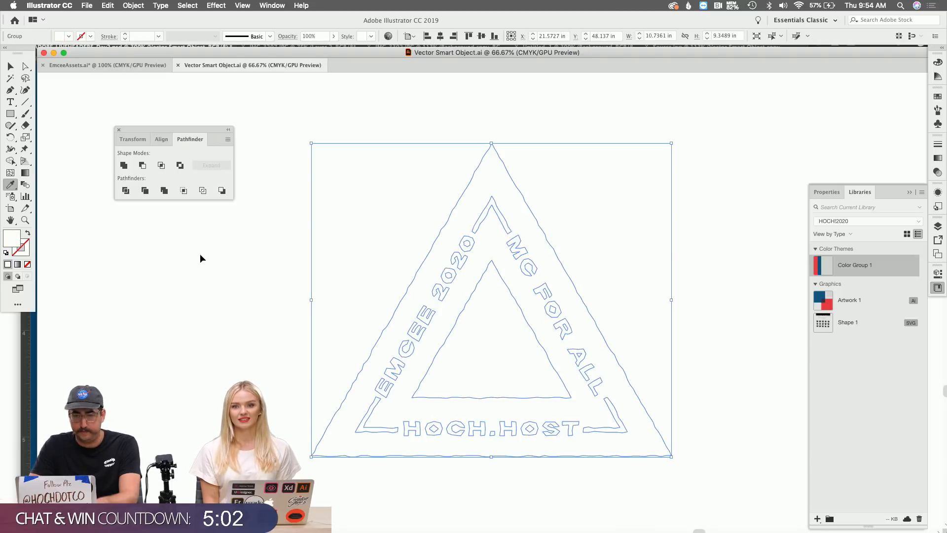
key(super+w)
key(super+Tab)
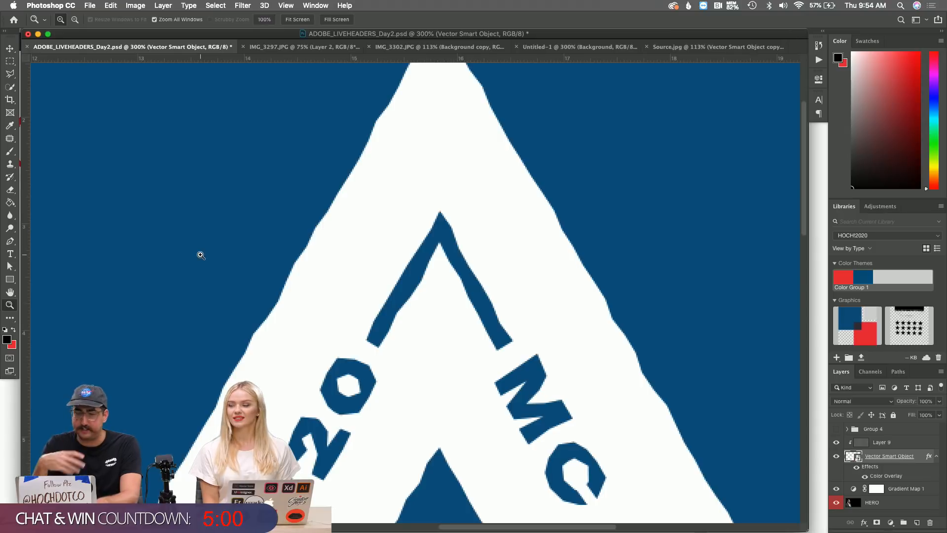
double_click(880, 467)
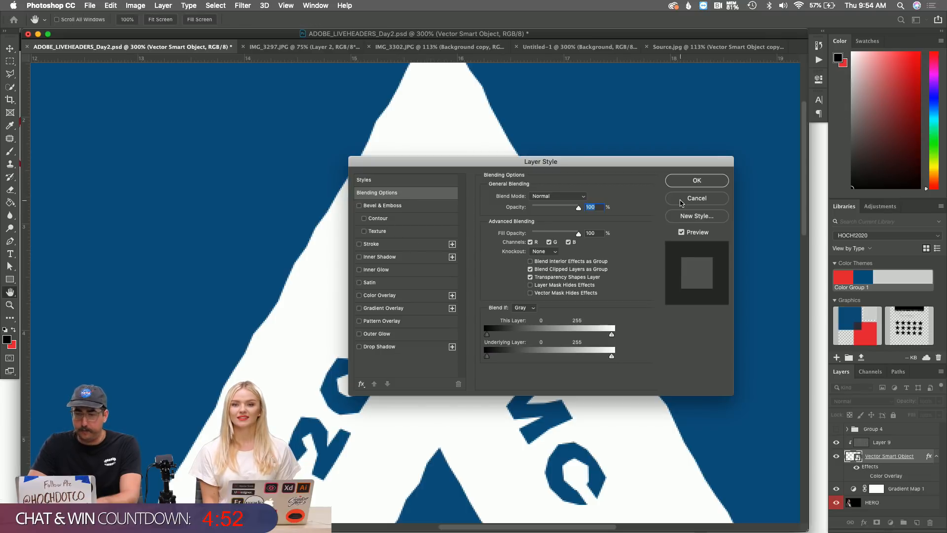
click(680, 202)
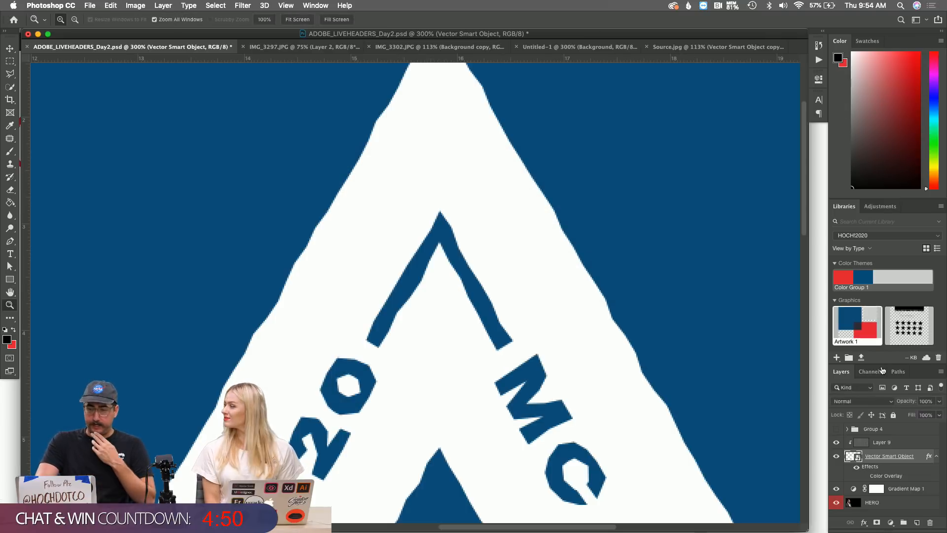
click(896, 443)
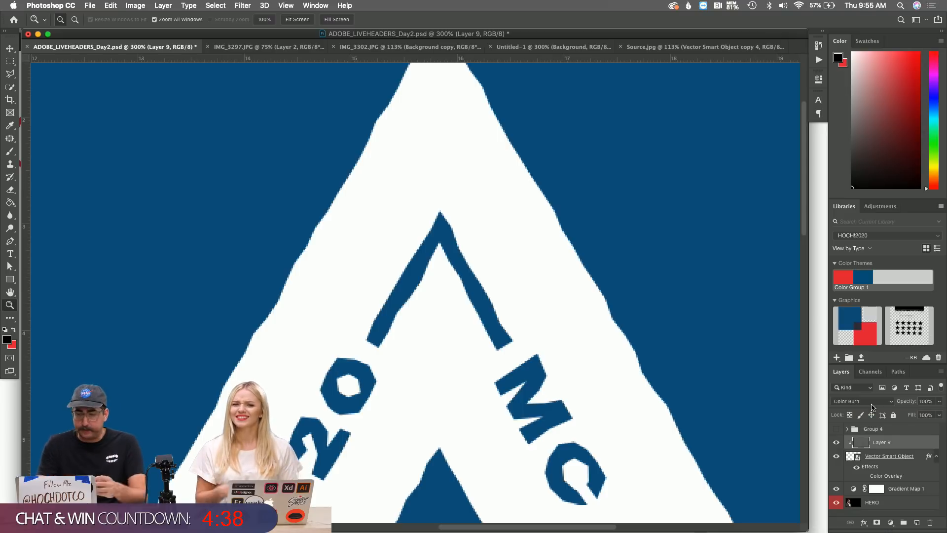
Edit the smart object in Illustrator, set its fill to D3D3D3, then save and close it.
double_click(852, 457)
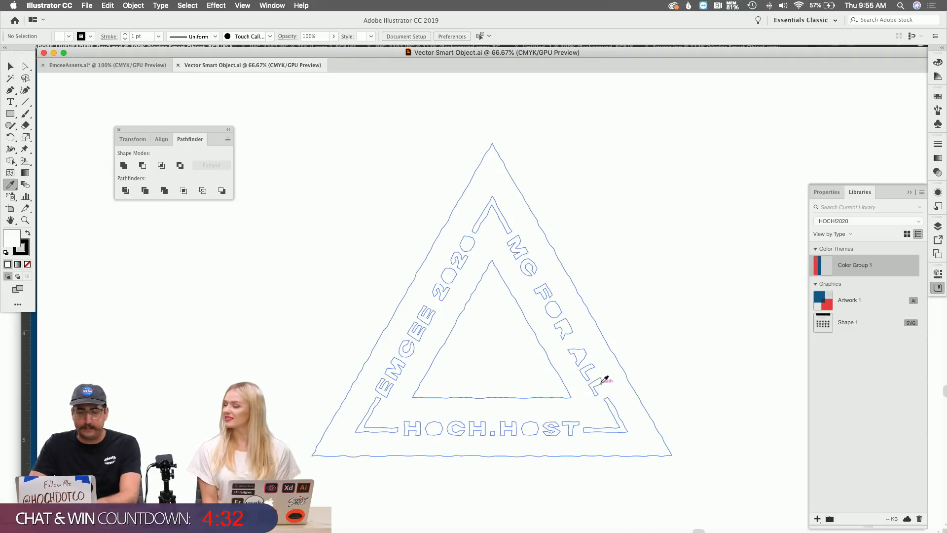
double_click(13, 244)
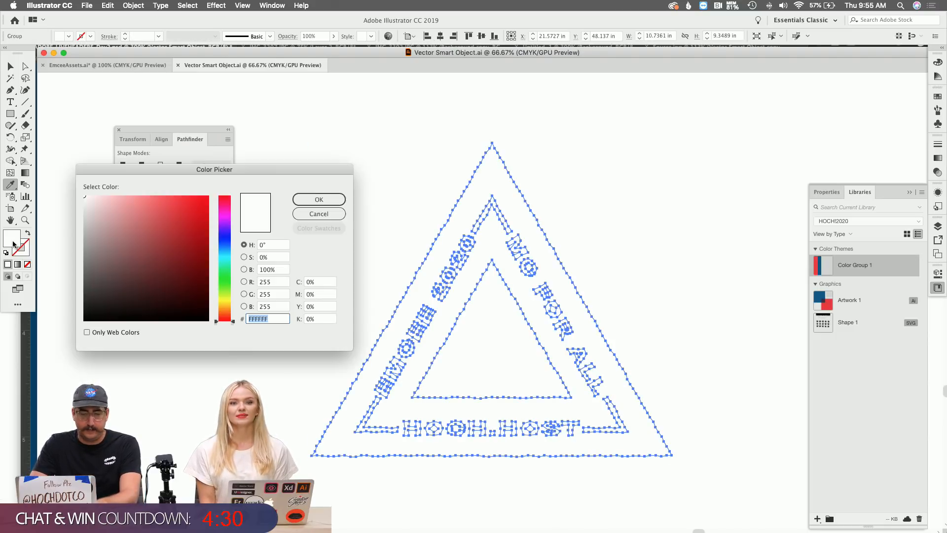
click(84, 217)
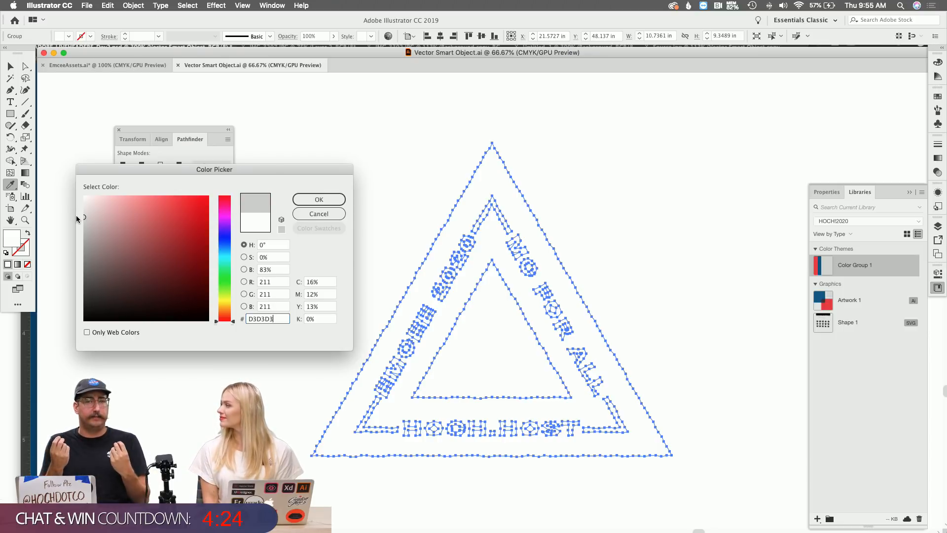
click(320, 196)
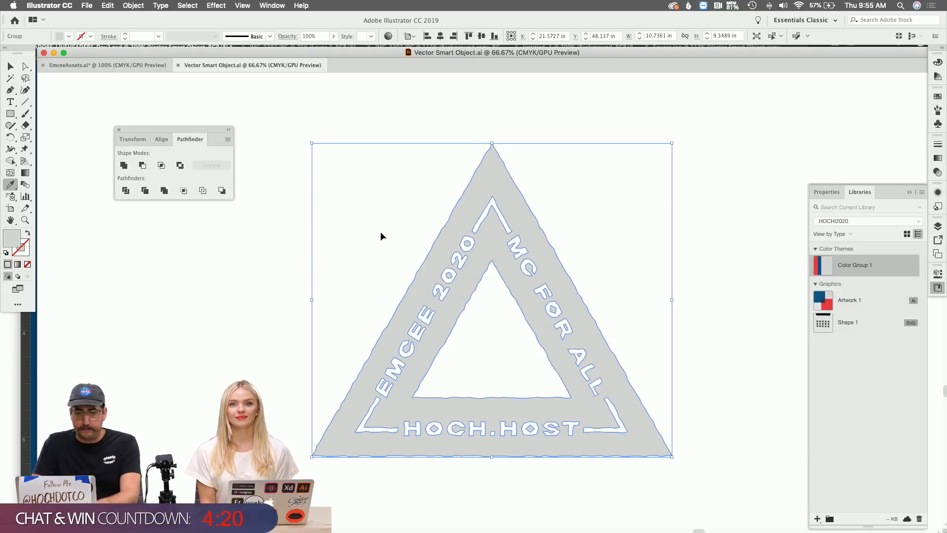
key(super+s)
key(super+w)
key(super+Tab)
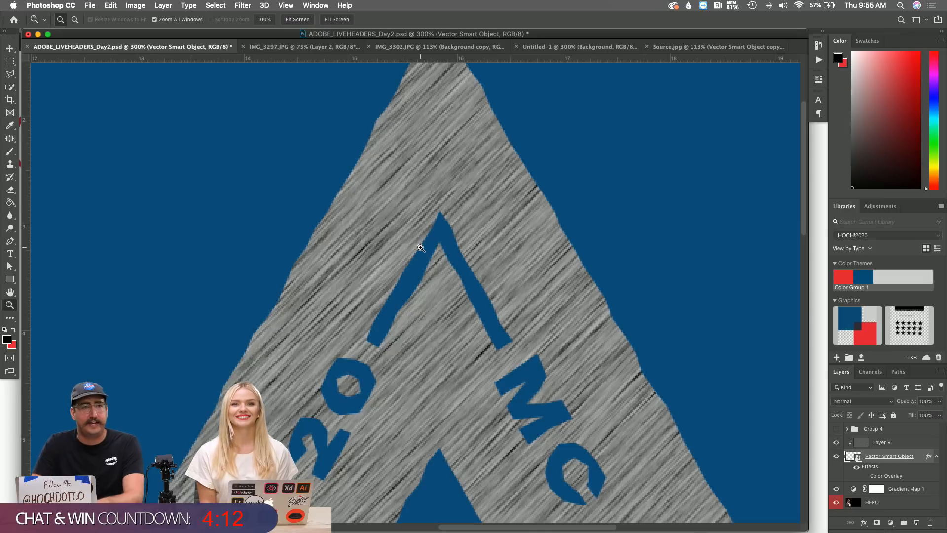
Zoom out to 100%, then to 200% on the badge, and open the Vector Smart Object layer's menu.
scroll(462, 276, down, 3)
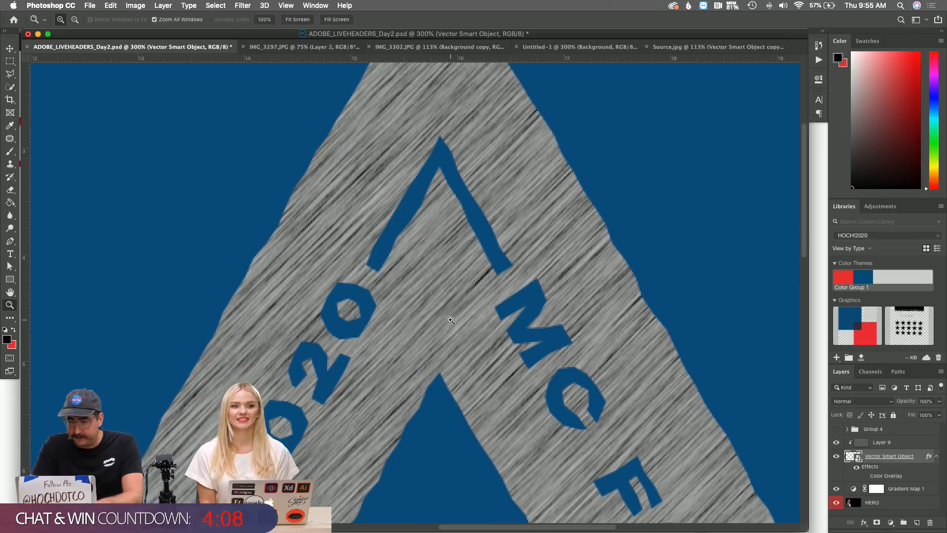
alt+click(459, 345)
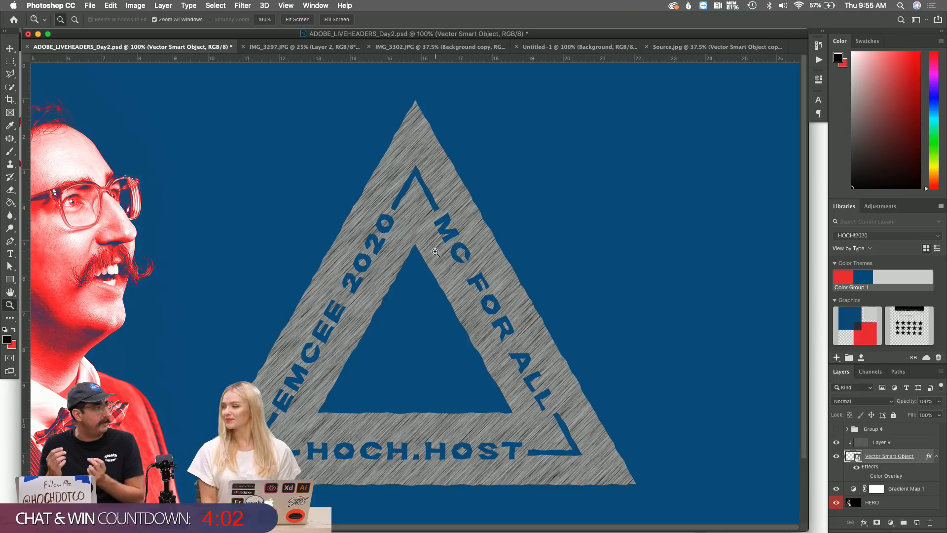
click(435, 252)
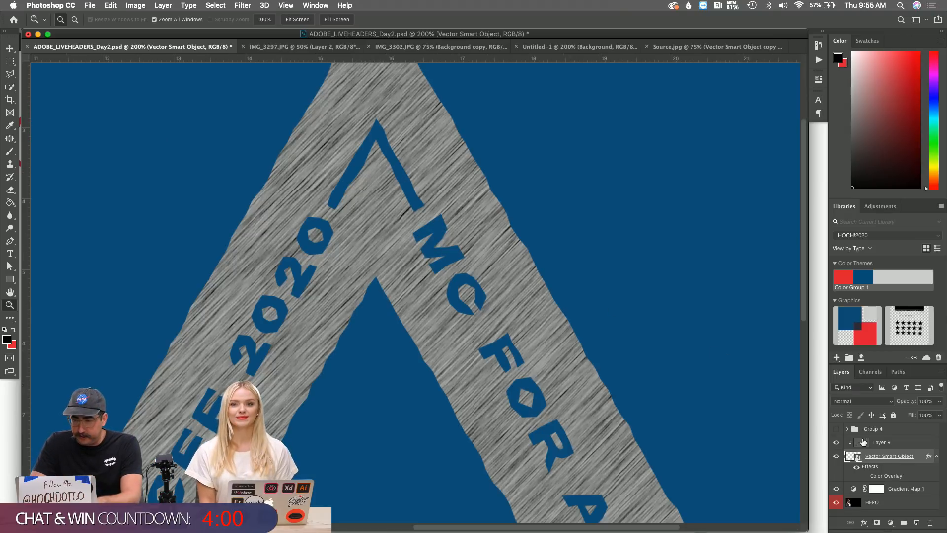
right_click(894, 457)
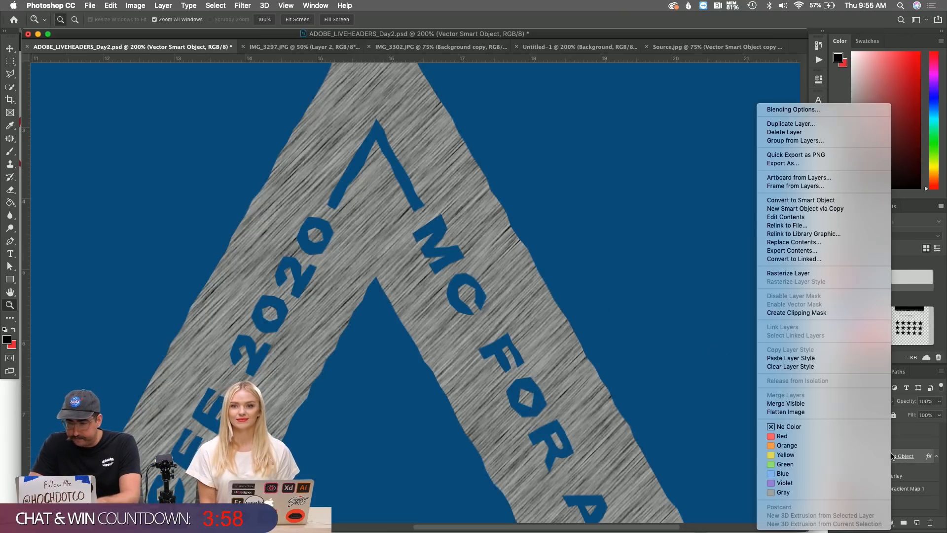
Add an Inner Bevel (Down, 292% depth, 3 px size, 3 px soften) and enable Inner Glow.
click(785, 111)
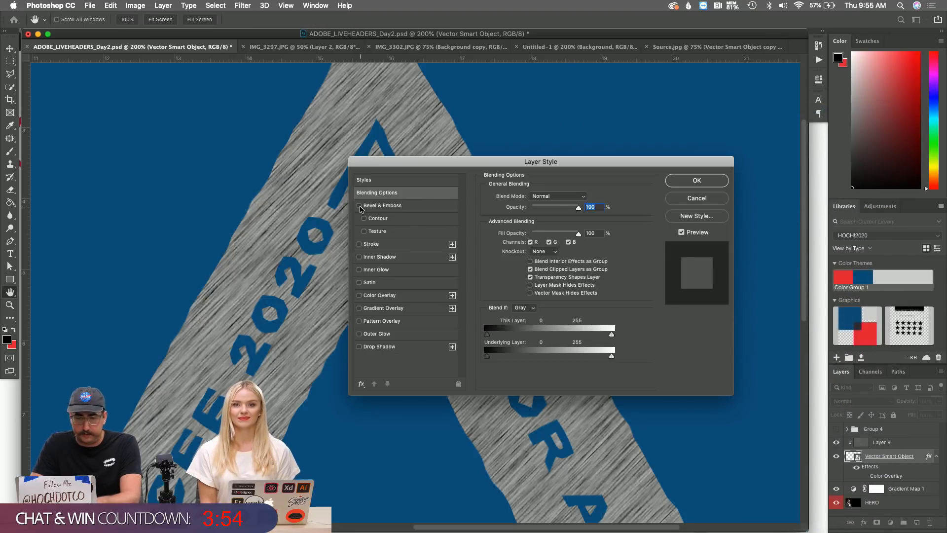
click(359, 206)
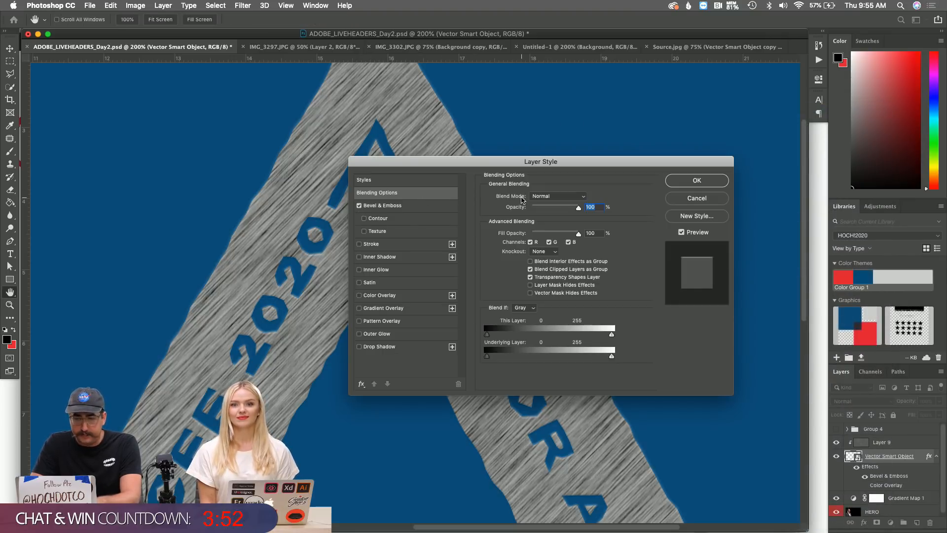
click(409, 212)
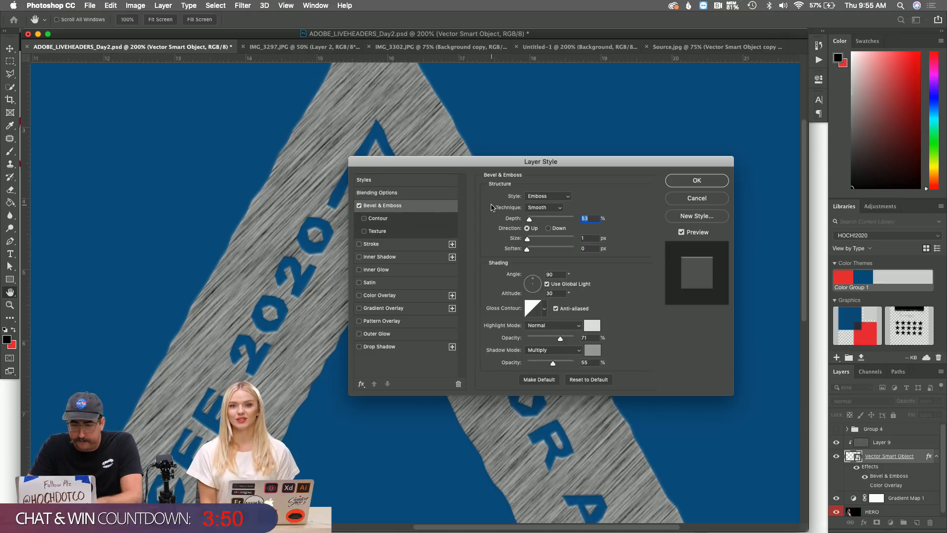
click(548, 229)
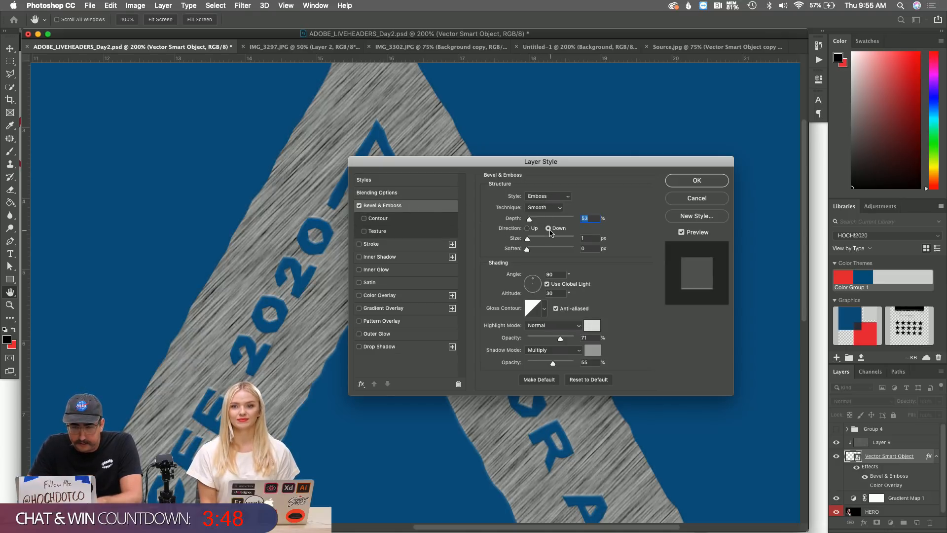
click(532, 196)
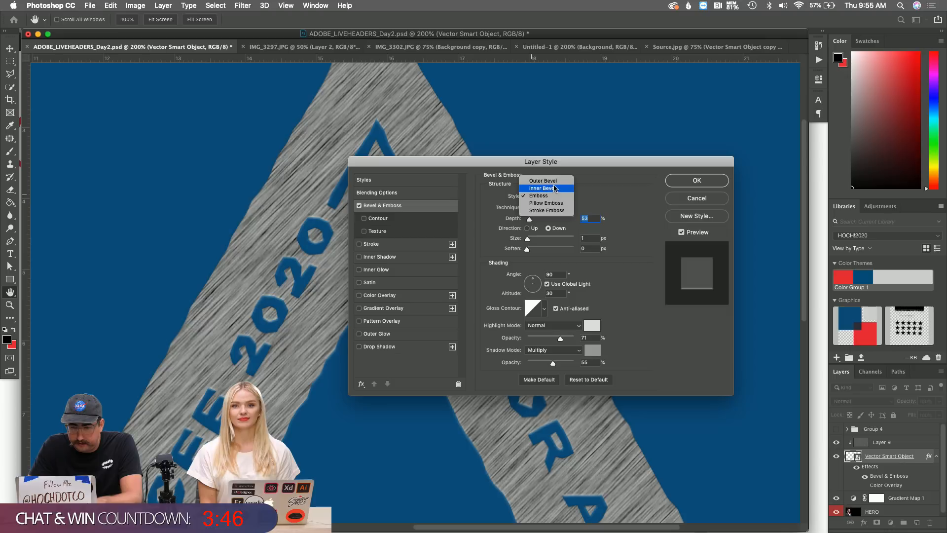
click(550, 188)
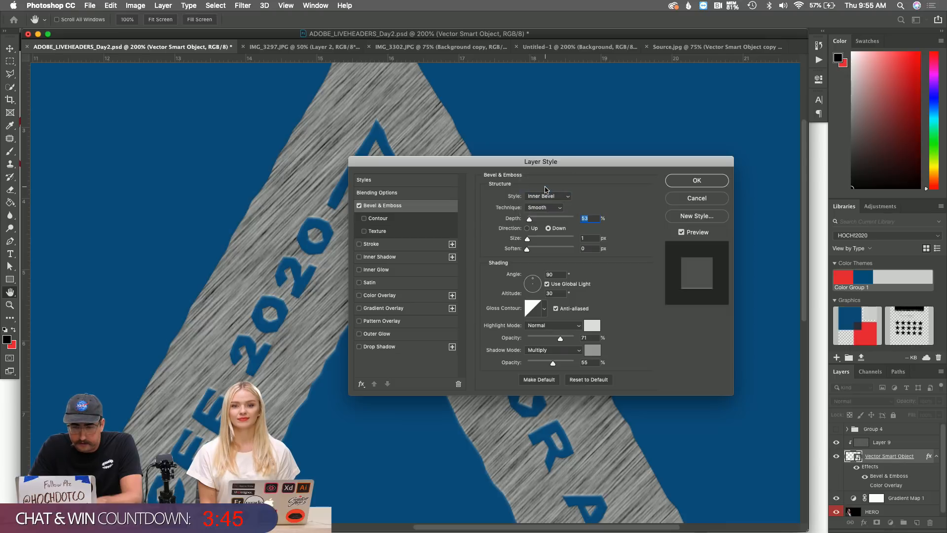
click(540, 219)
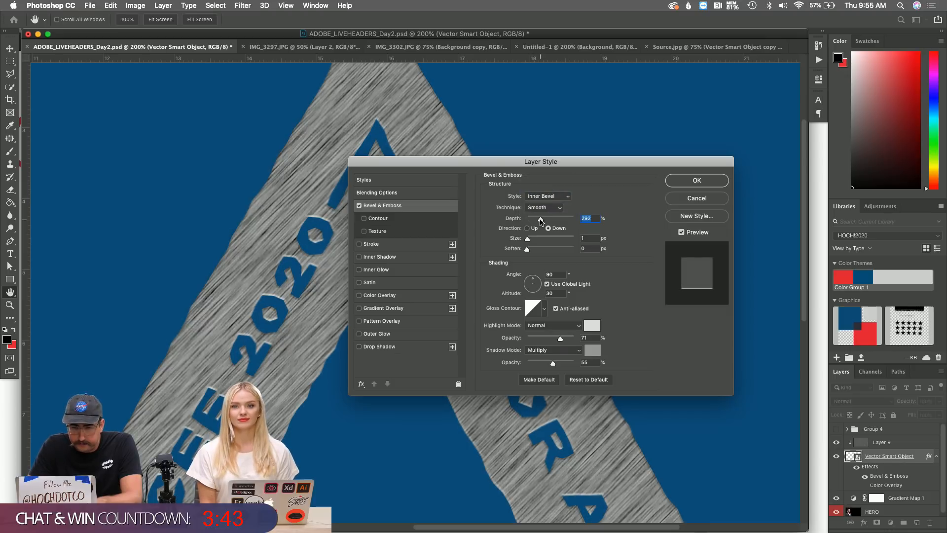
click(527, 241)
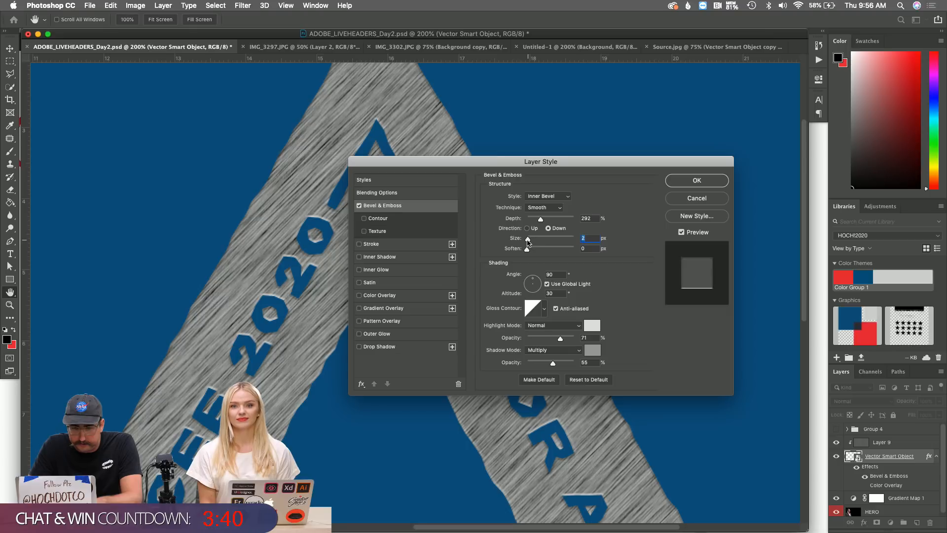
drag(527, 241, 528, 242)
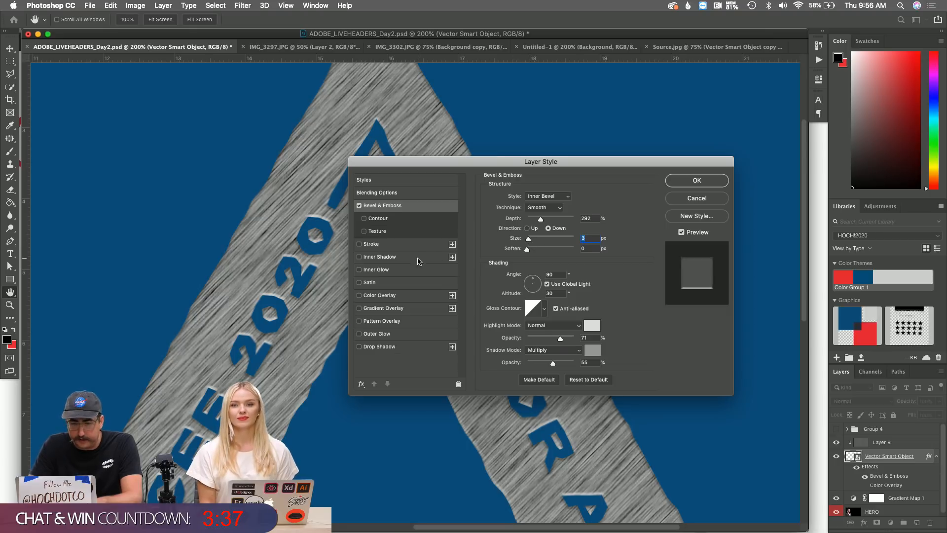
click(535, 250)
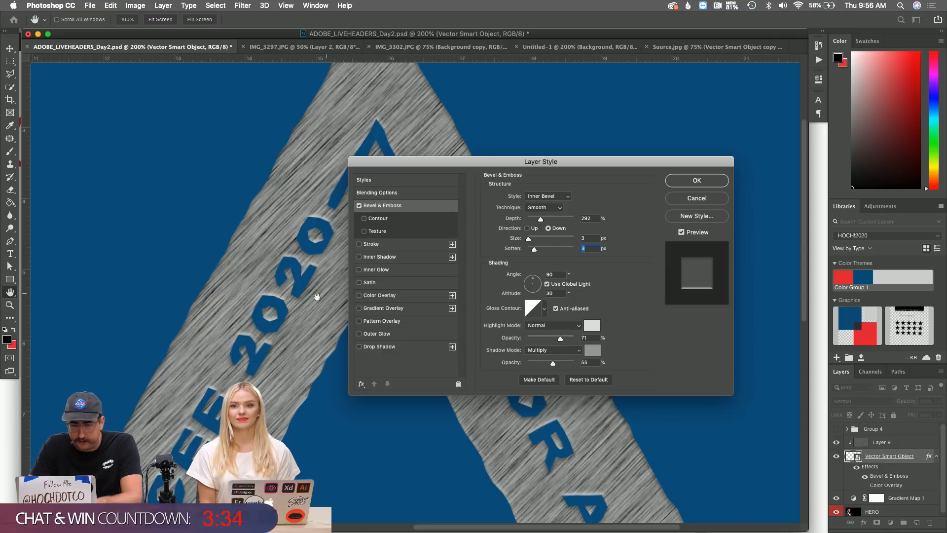
click(384, 270)
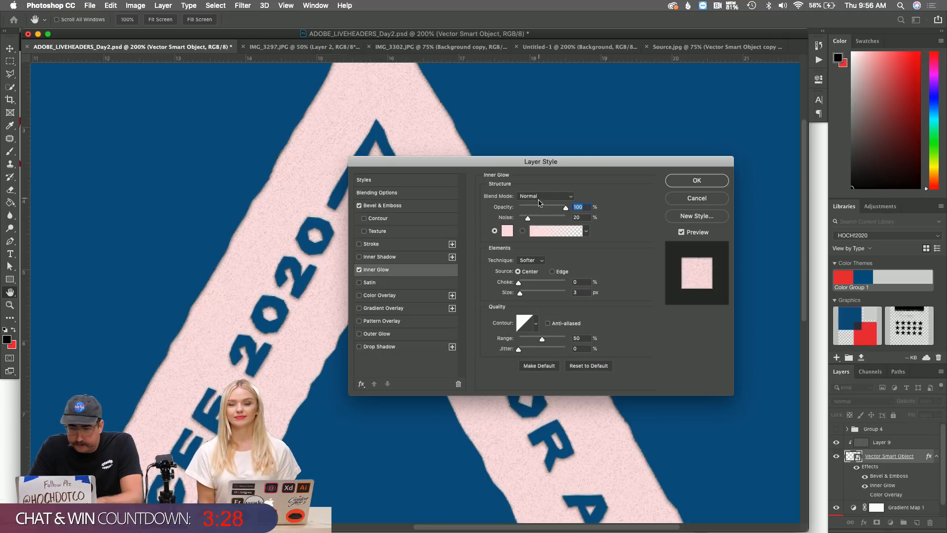
Choose black as the Inner Glow colour.
click(507, 231)
click(423, 187)
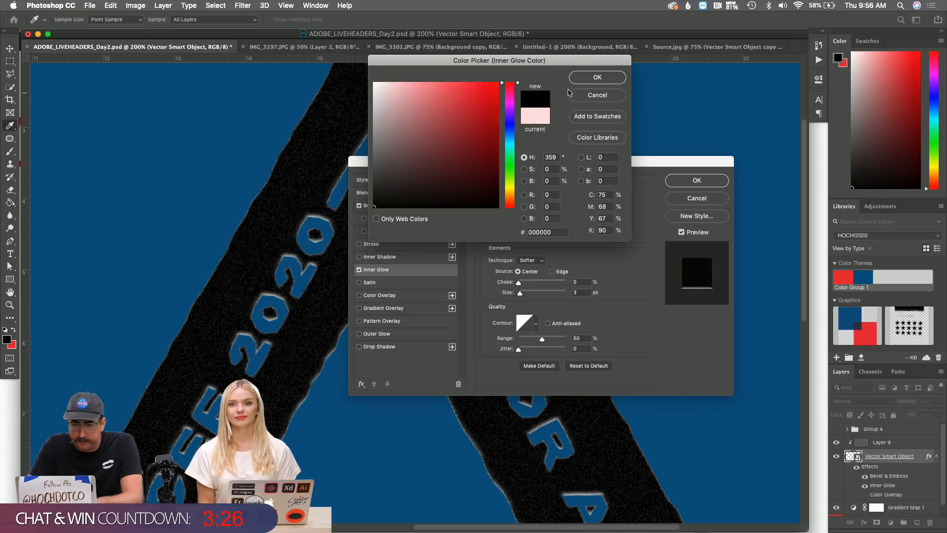
click(597, 77)
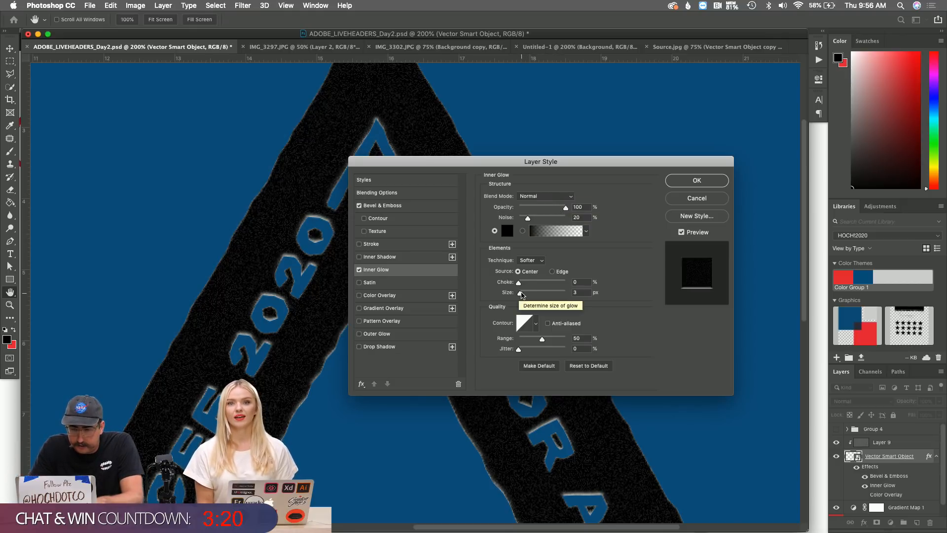
Make the glow 5 px from the Edge, in Multiply mode at 35% opacity.
drag(521, 293, 522, 294)
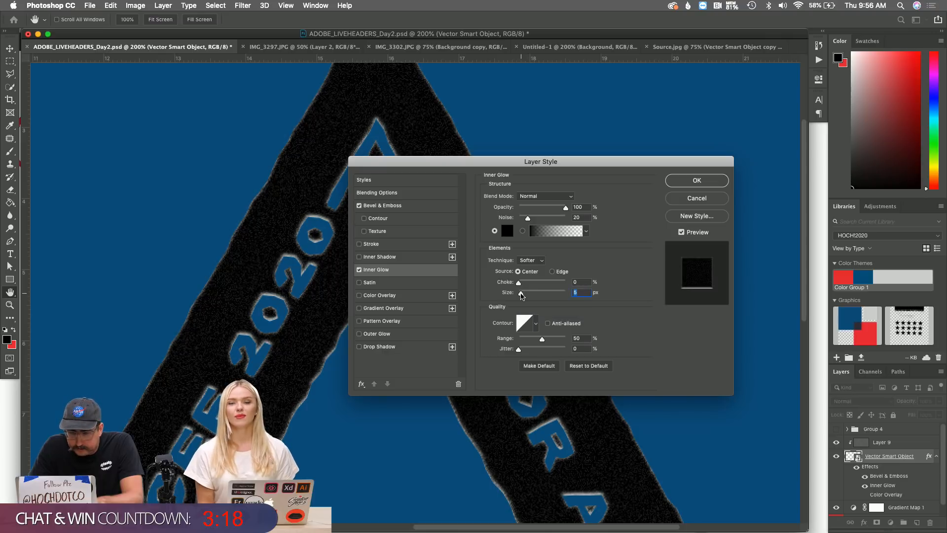
click(552, 272)
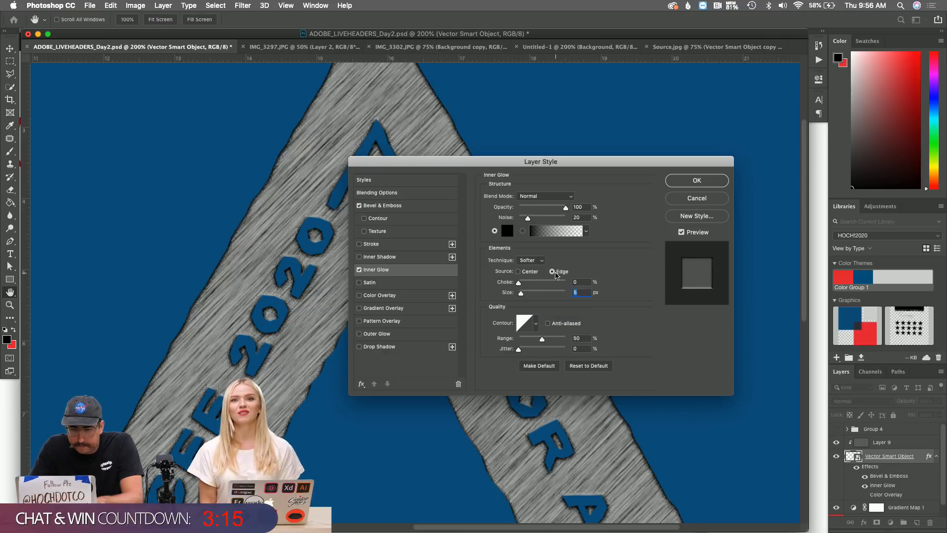
click(531, 196)
click(536, 226)
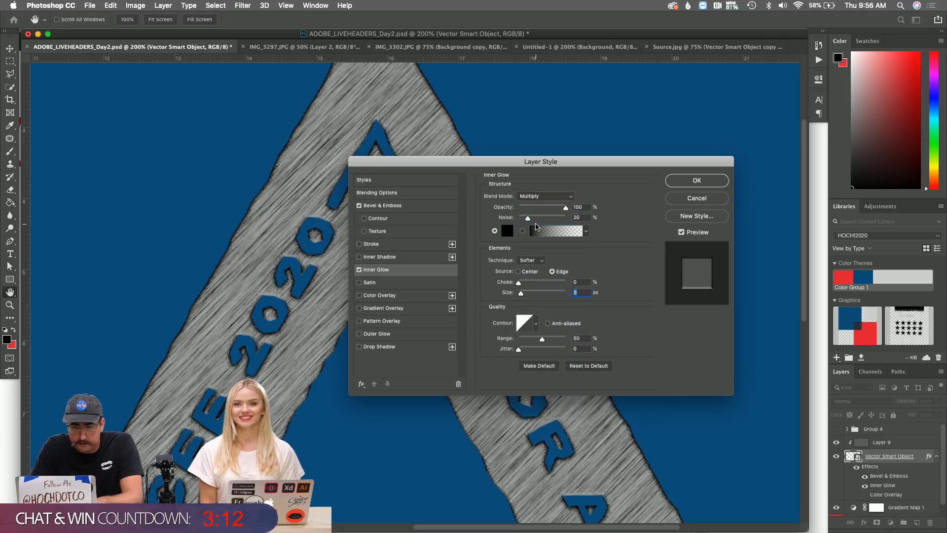
click(536, 209)
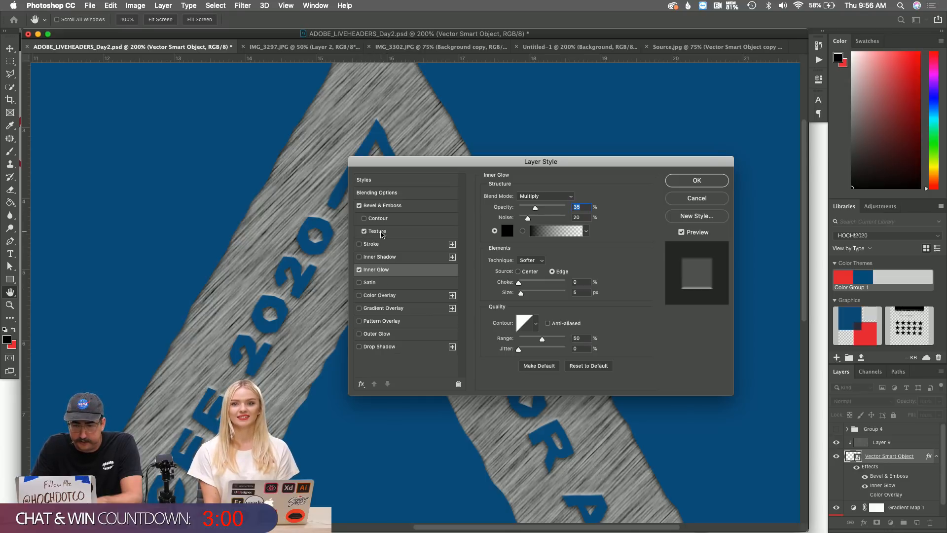
Enable the bevel Texture at Depth +463 and Scale 21, and apply the layer style.
click(377, 232)
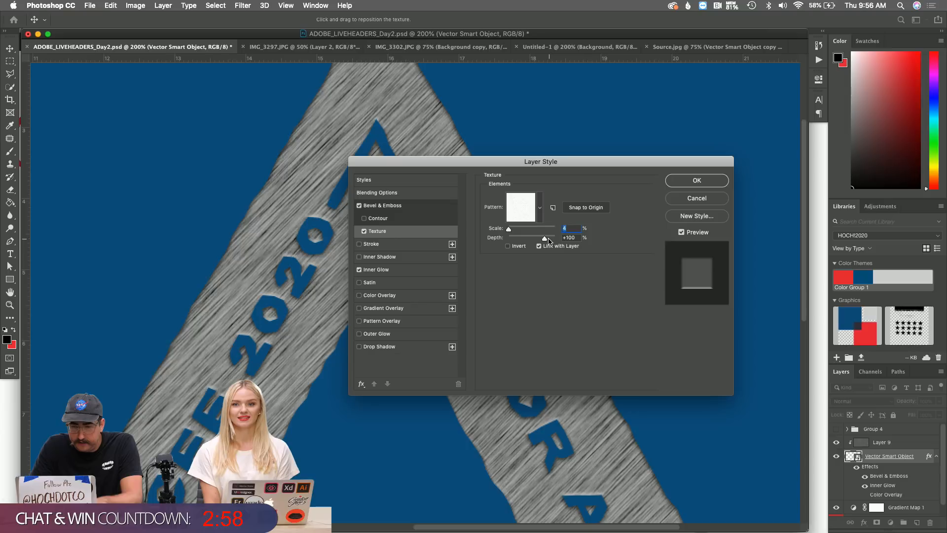
click(548, 240)
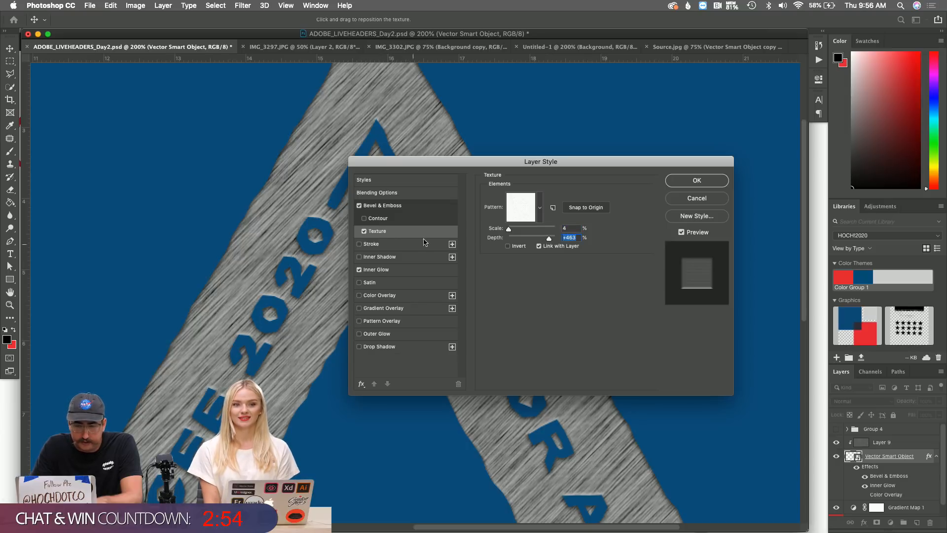
click(517, 231)
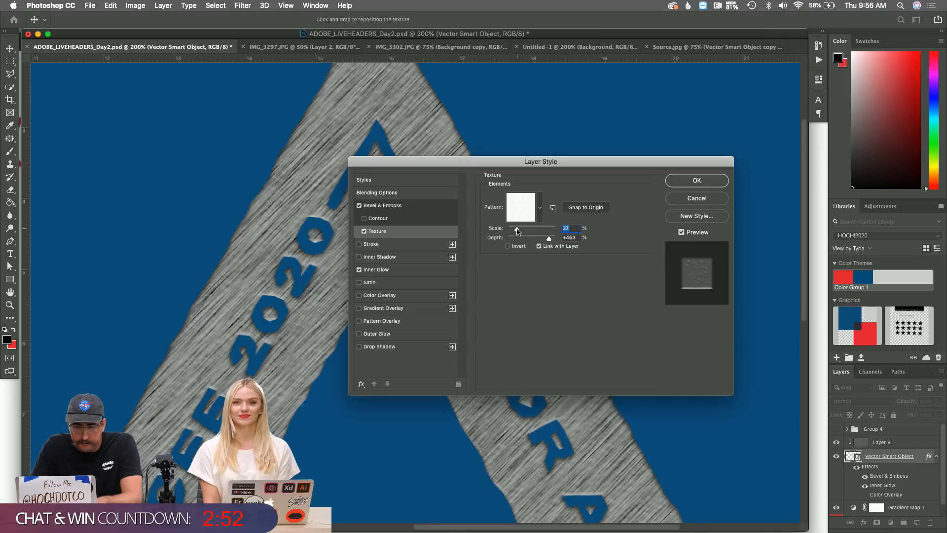
drag(517, 231, 512, 230)
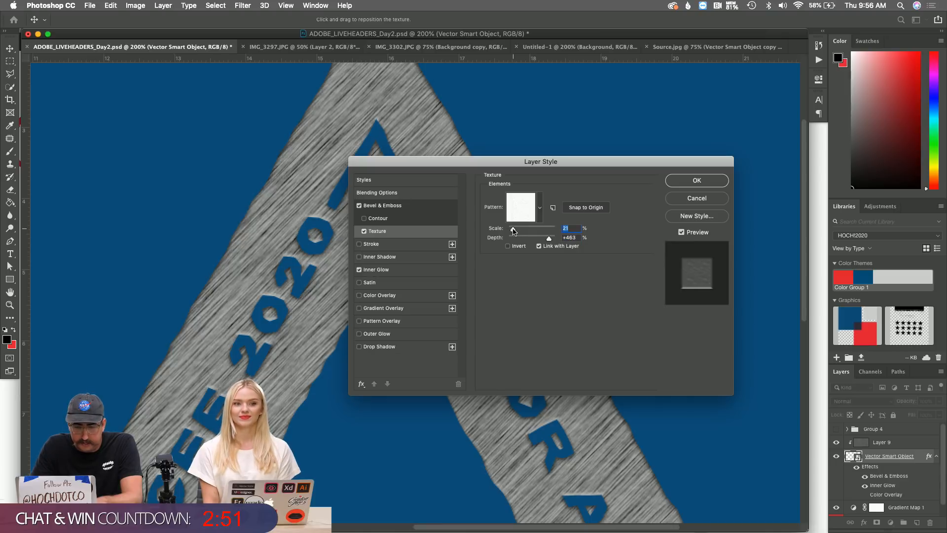
click(686, 180)
key(z)
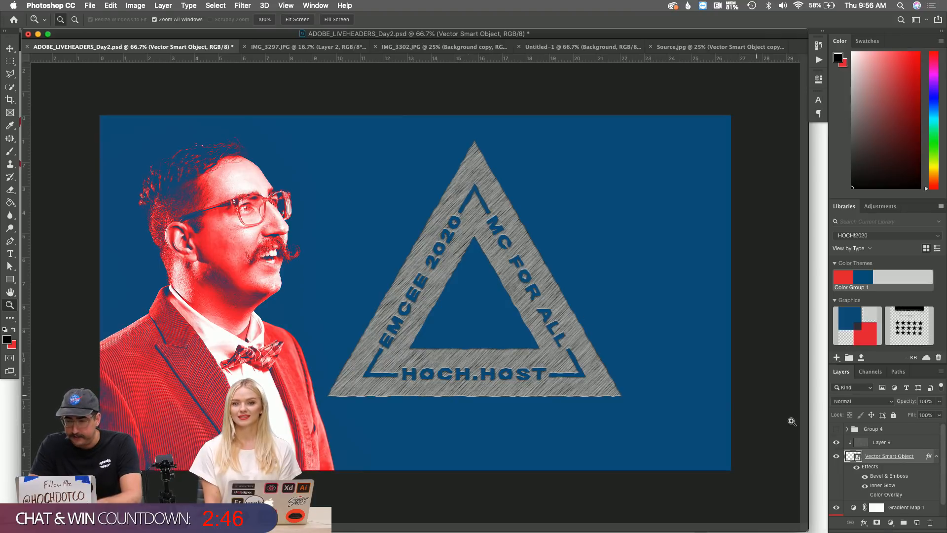
Add a Gradient Map adjustment clipped to Layer 9.
click(908, 445)
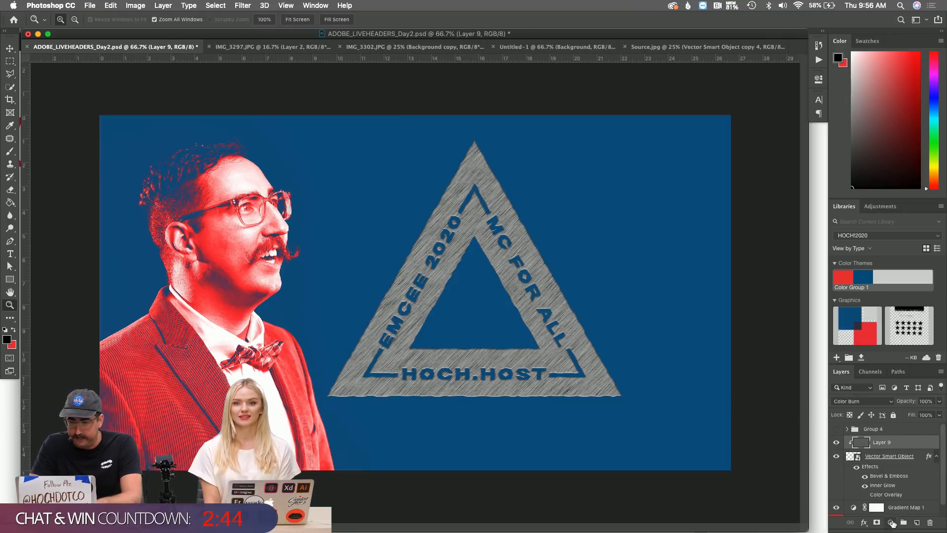
click(890, 522)
click(893, 494)
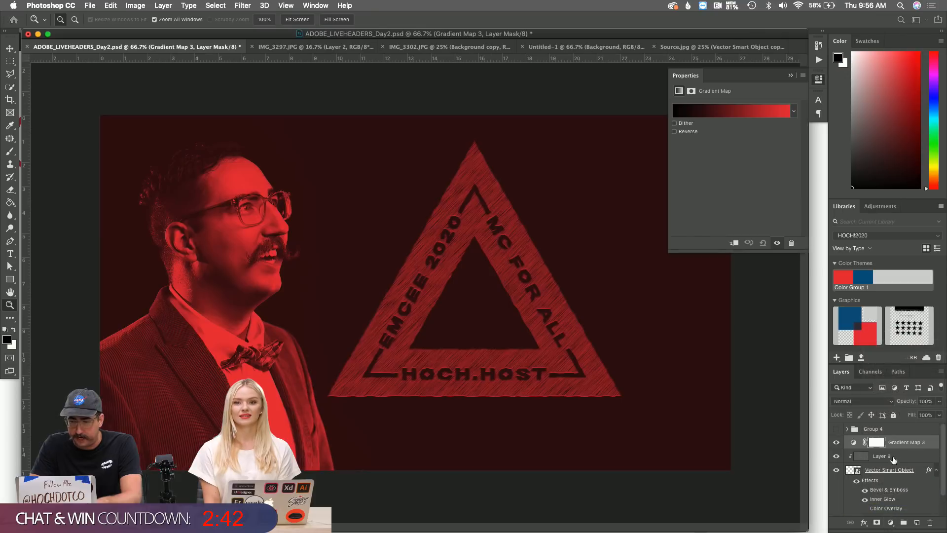
alt+click(894, 449)
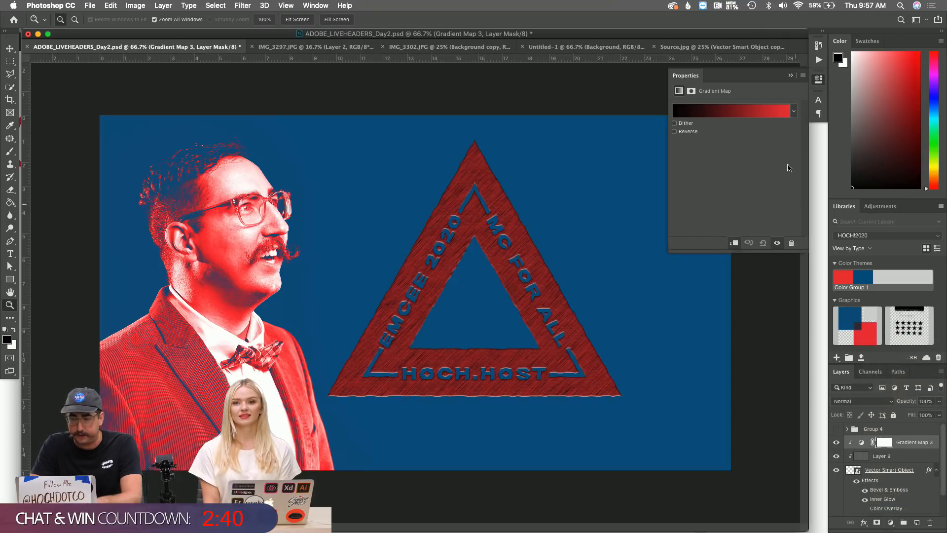
Set the gradient map's light stop to pale pink f5b1b0, keeping black at the dark end.
click(723, 111)
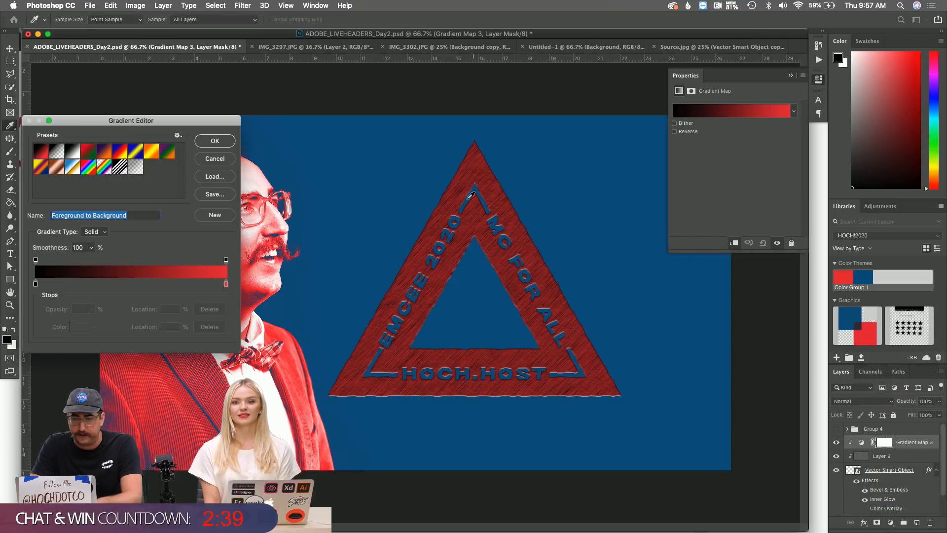
double_click(225, 284)
click(409, 87)
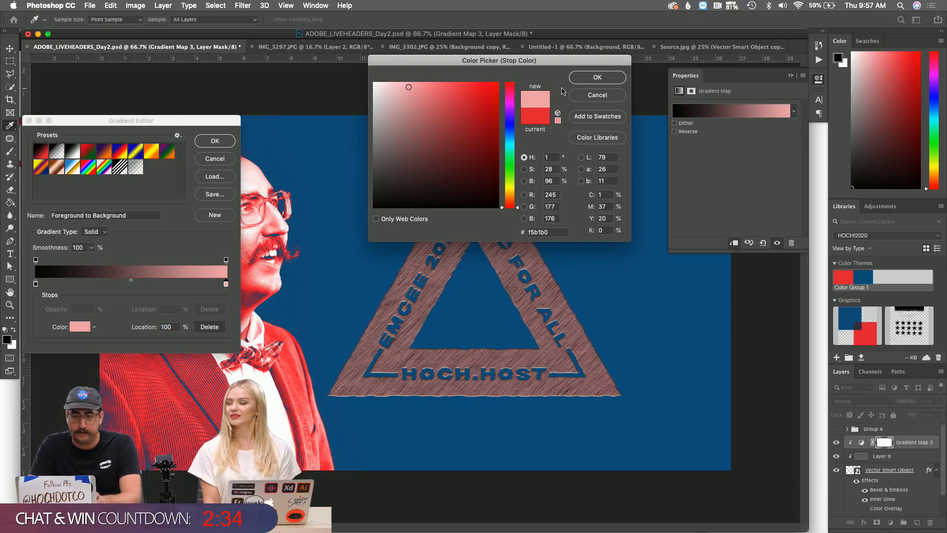
click(597, 77)
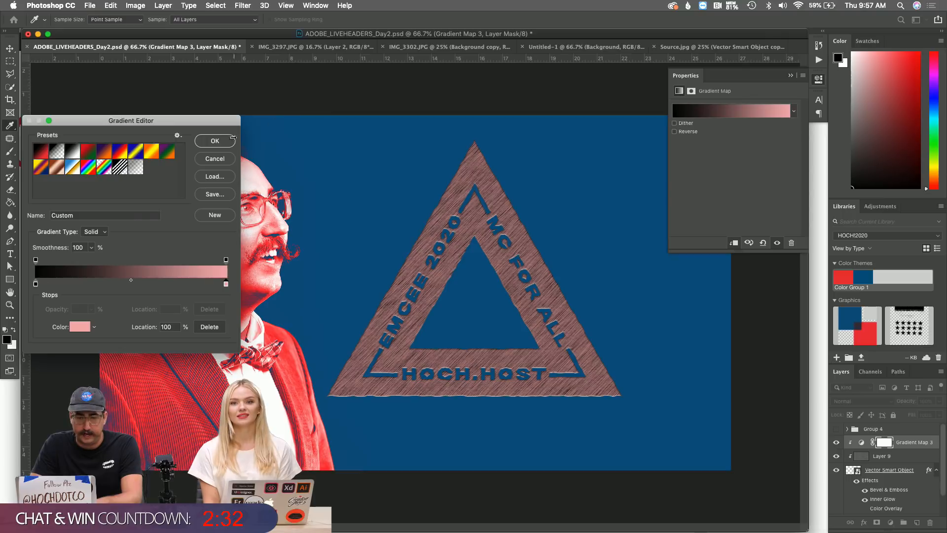
click(225, 142)
click(890, 522)
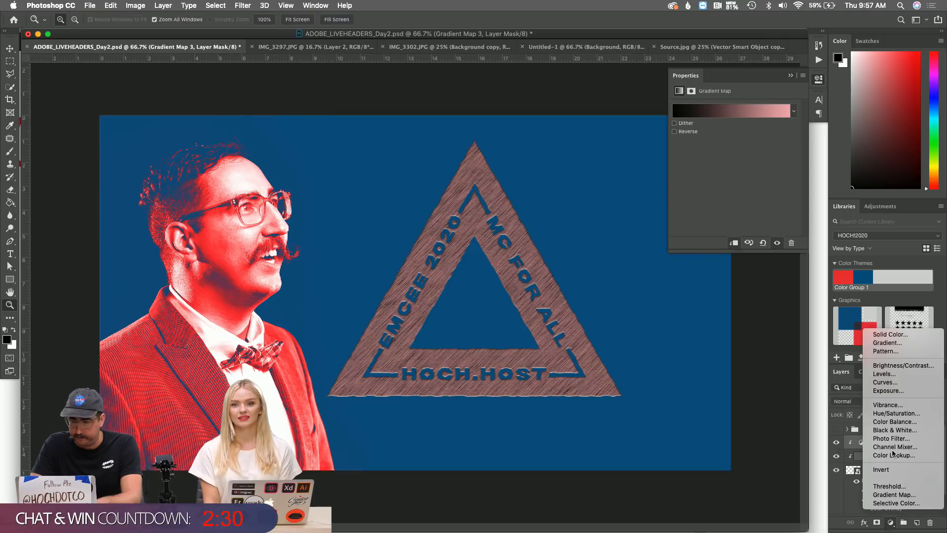
Add a Levels adjustment clipped to the gradient map, then delete it.
click(894, 374)
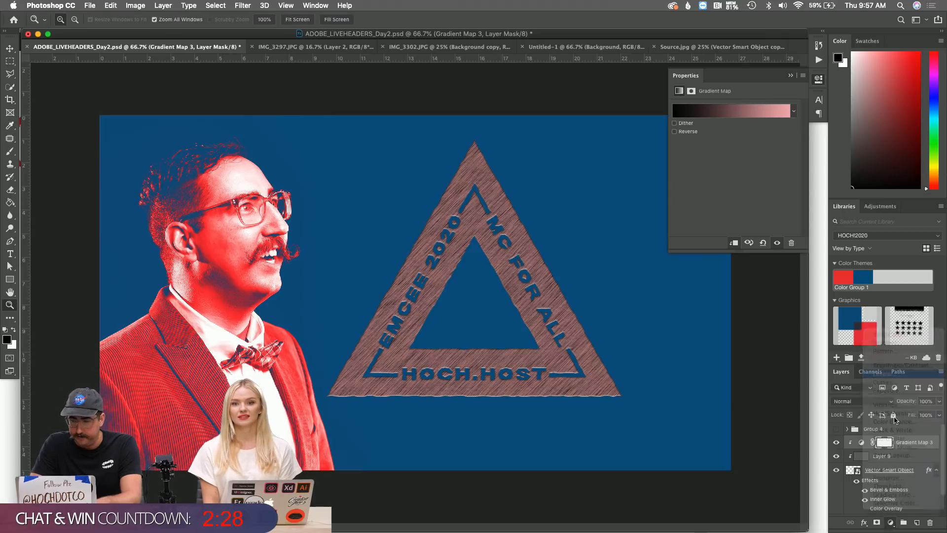
alt+click(896, 445)
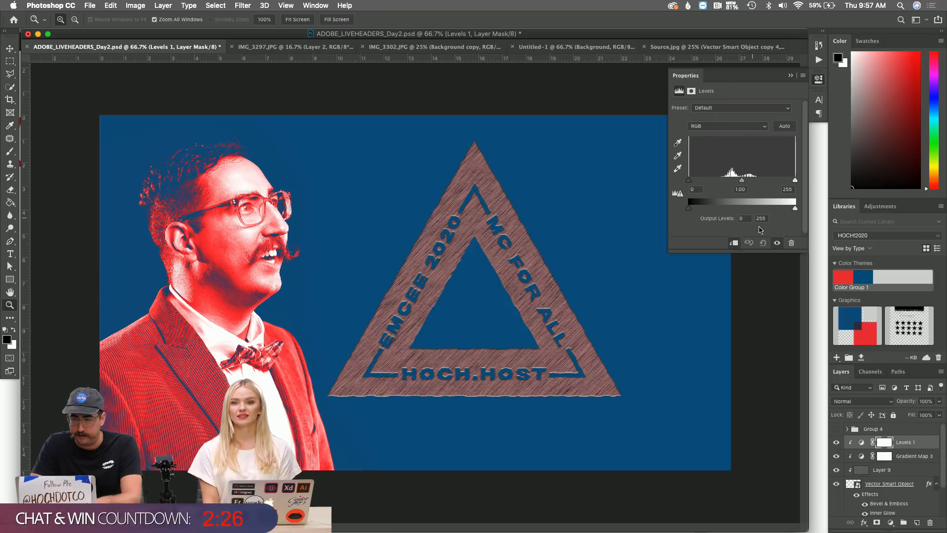
key(BackSpace)
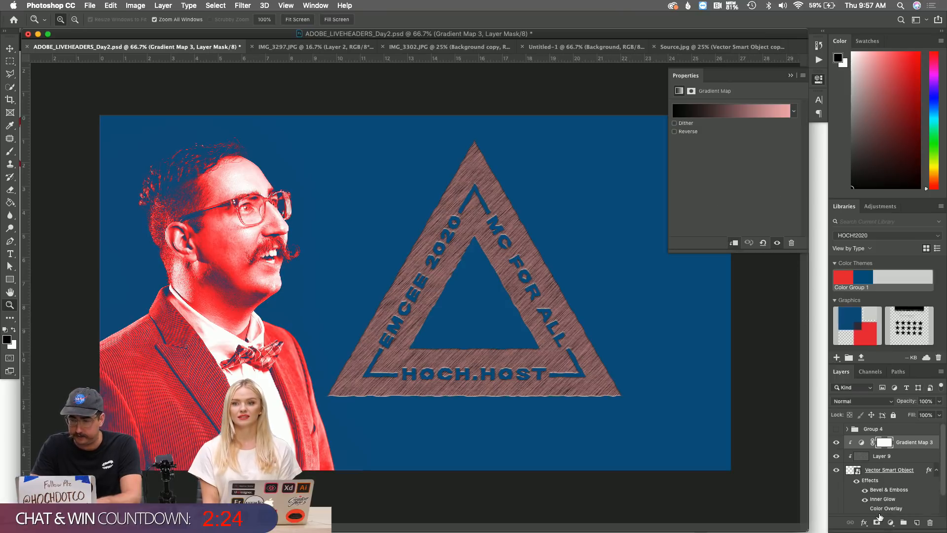
Add a clipped Brightness/Contrast layer with brightness 92 and contrast 57.
click(890, 522)
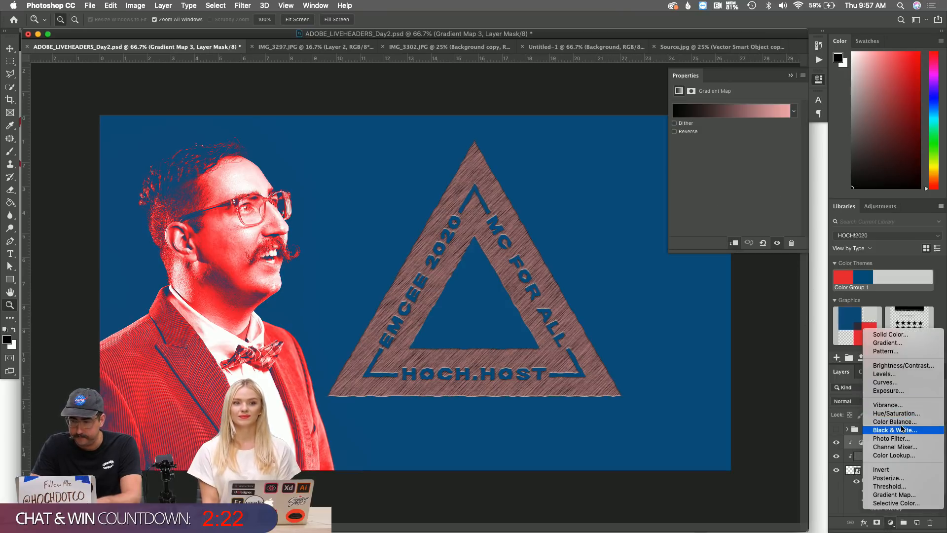
click(894, 365)
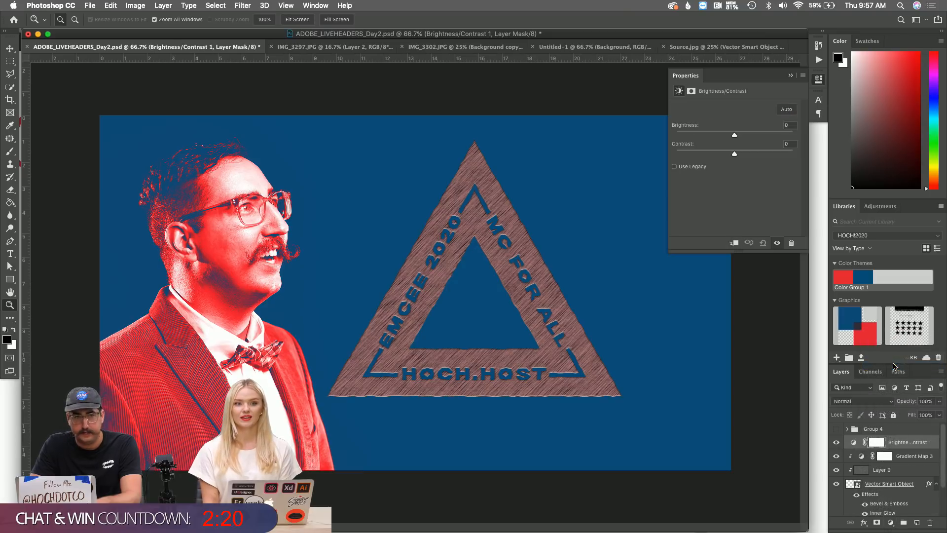
alt+click(893, 449)
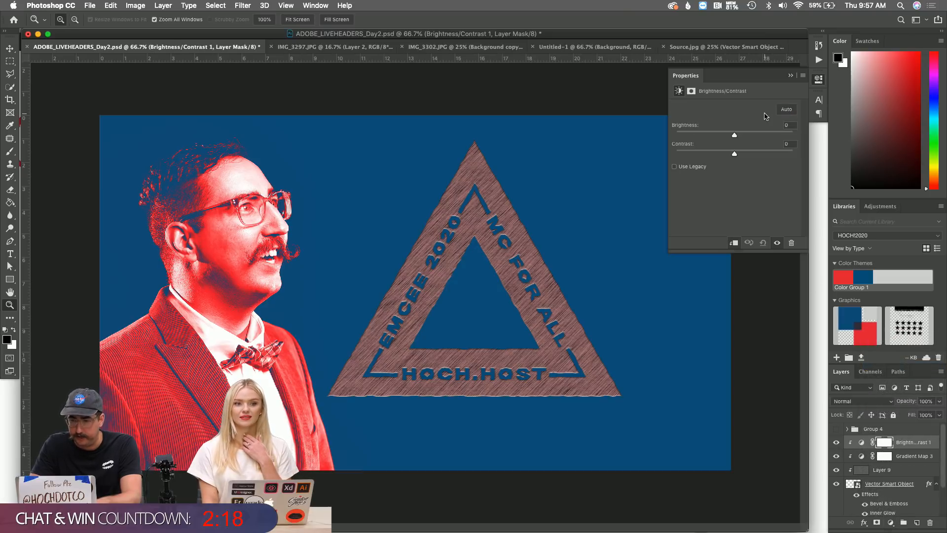
mouse_move(757, 134)
mouse_down()
mouse_move(782, 136)
mouse_move(763, 137)
mouse_move(772, 139)
mouse_up()
click(768, 153)
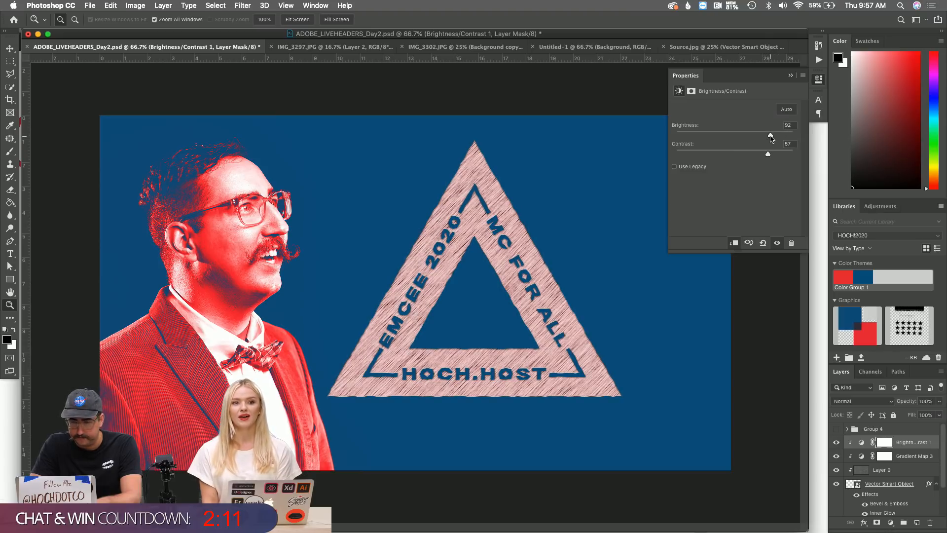
click(862, 458)
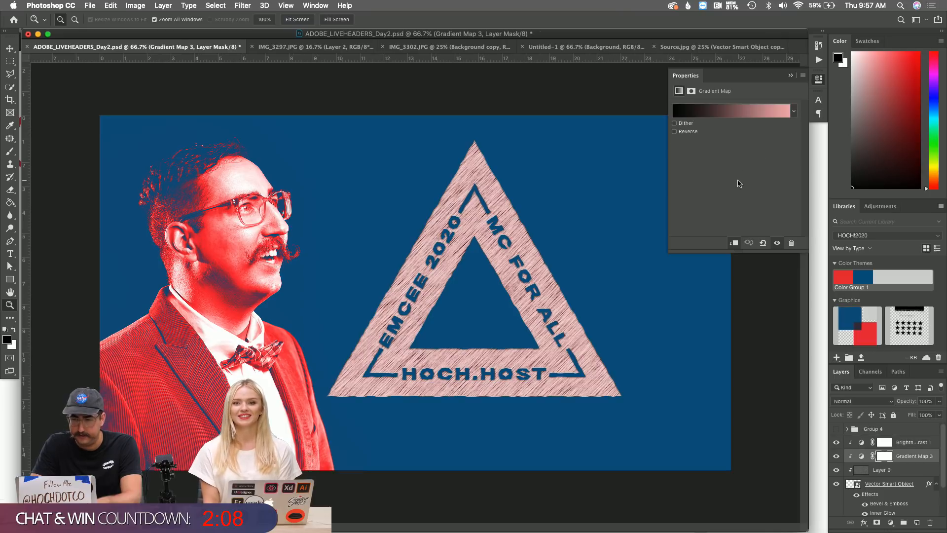
click(712, 110)
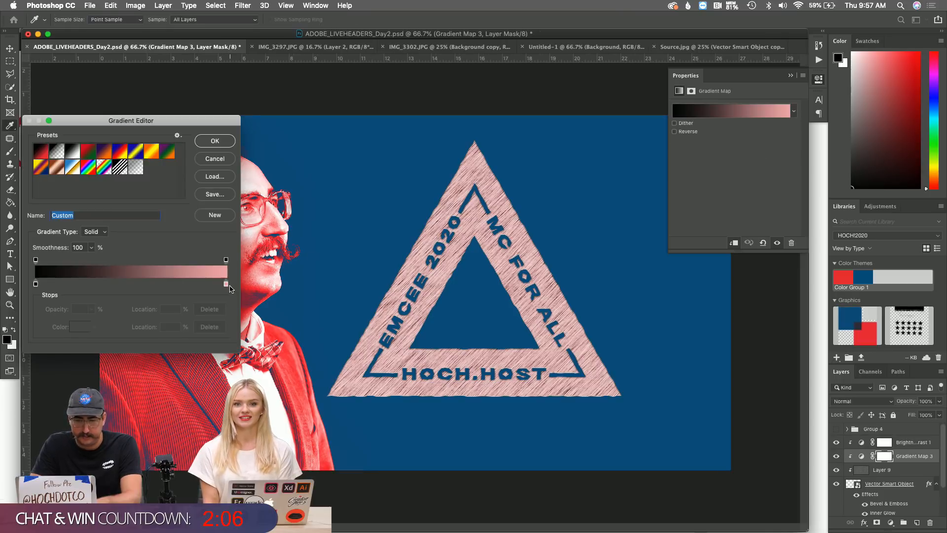
Change the gradient map's light stop to grey d2d2d2.
double_click(226, 284)
drag(404, 113, 359, 104)
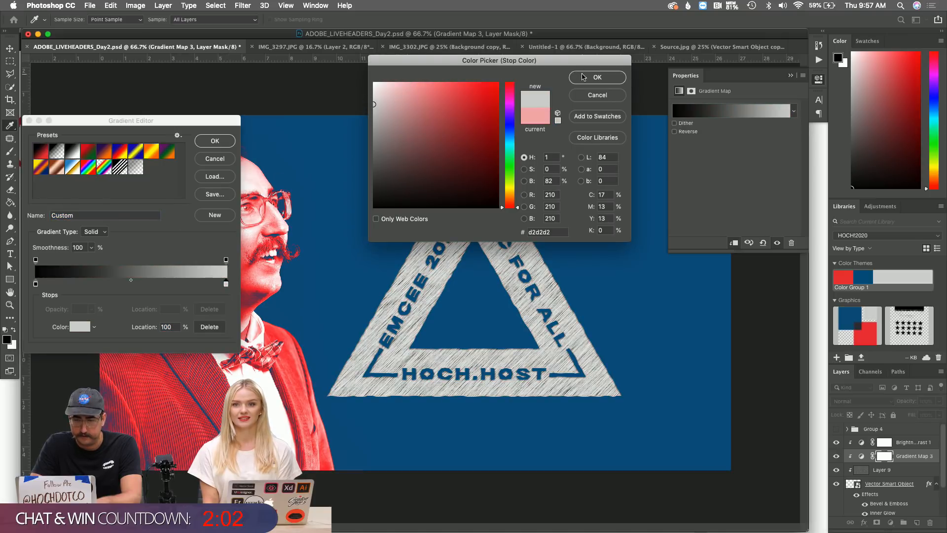
click(584, 77)
click(209, 143)
Zoom to 200% on the triangle and select the Vector Smart Object layer.
key(z)
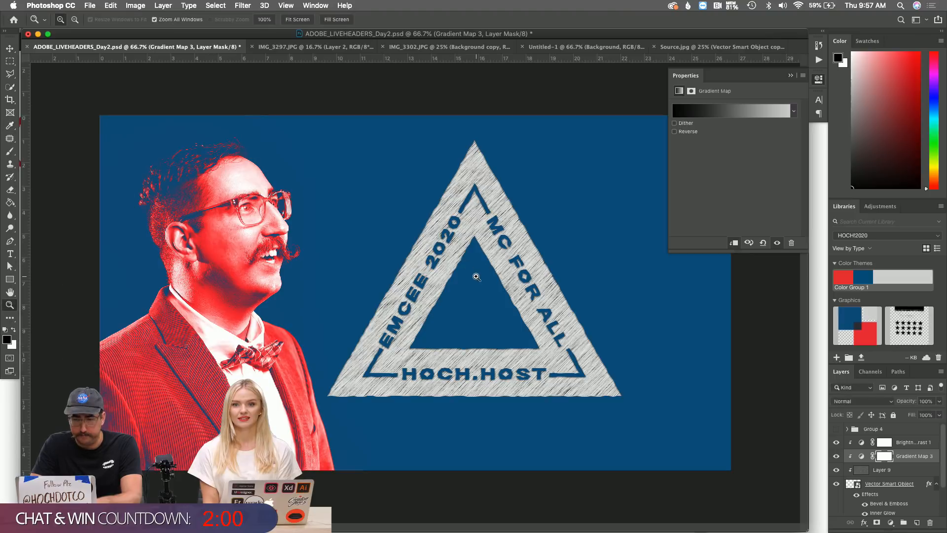
click(476, 277)
click(392, 250)
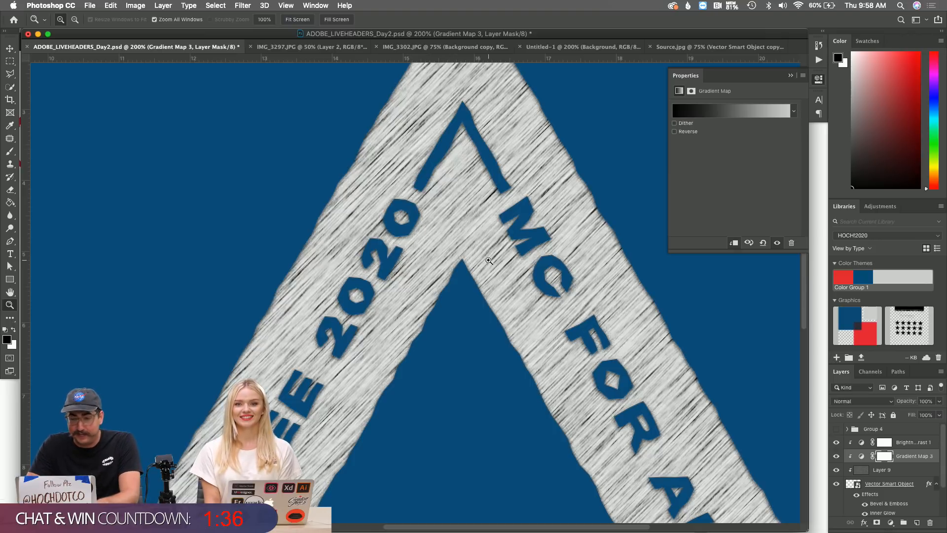
click(888, 484)
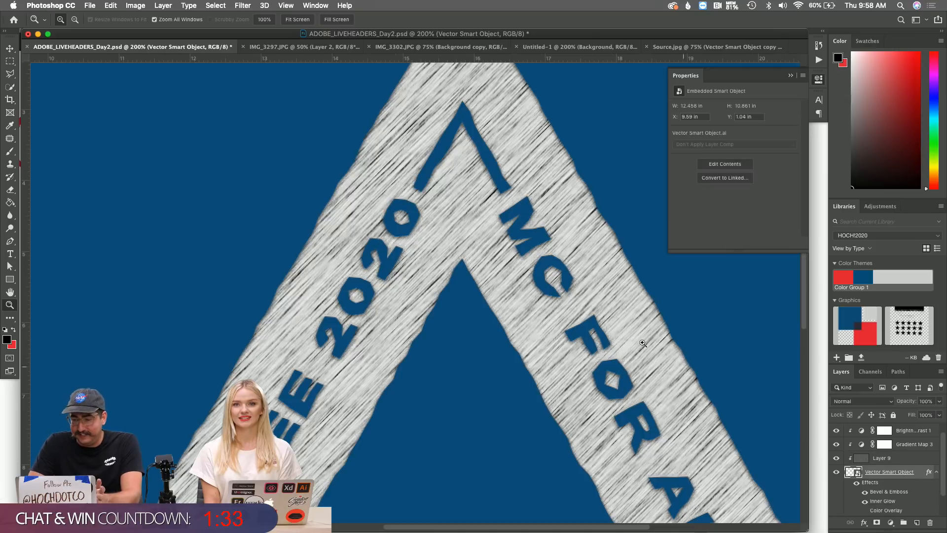
Apply a 0.4-pixel Gaussian Blur to the Vector Smart Object triangle.
click(247, 5)
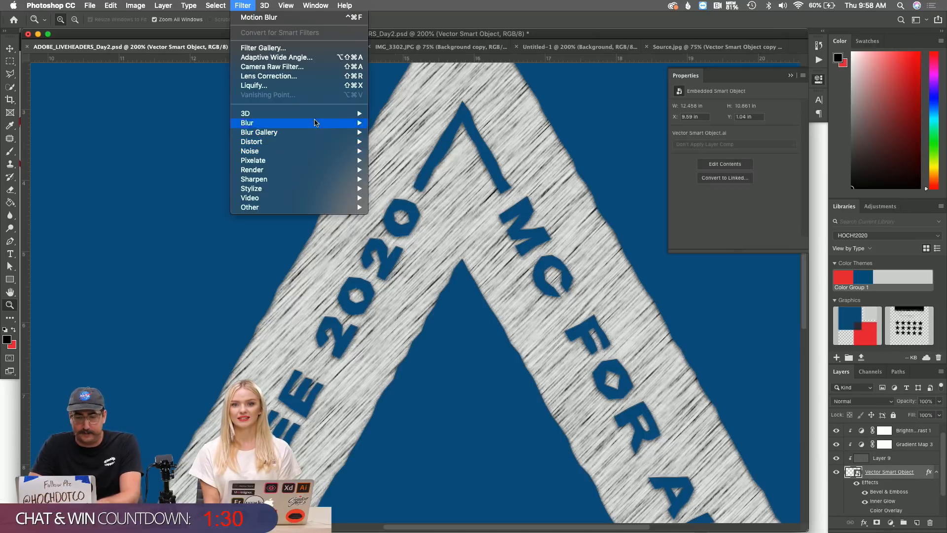
mouse_move(320, 124)
click(397, 160)
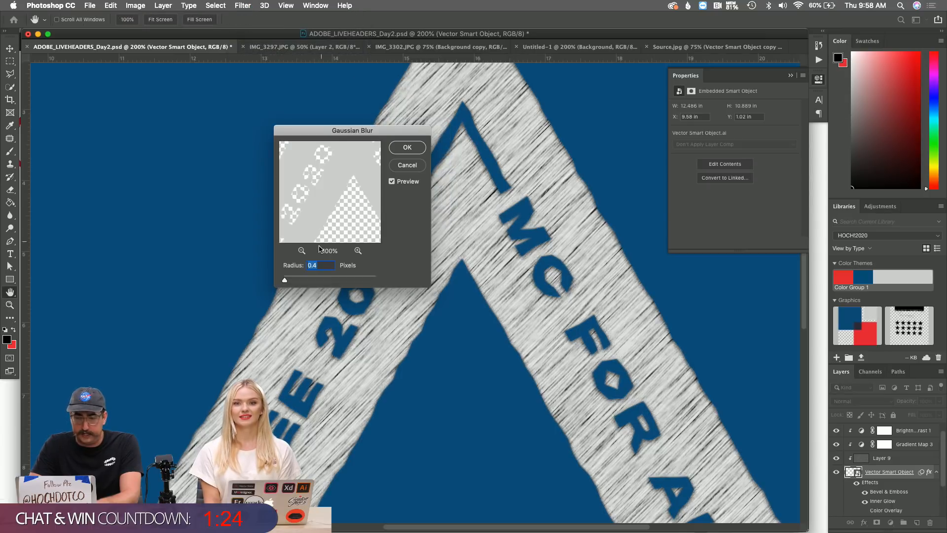
click(409, 151)
alt+click(492, 327)
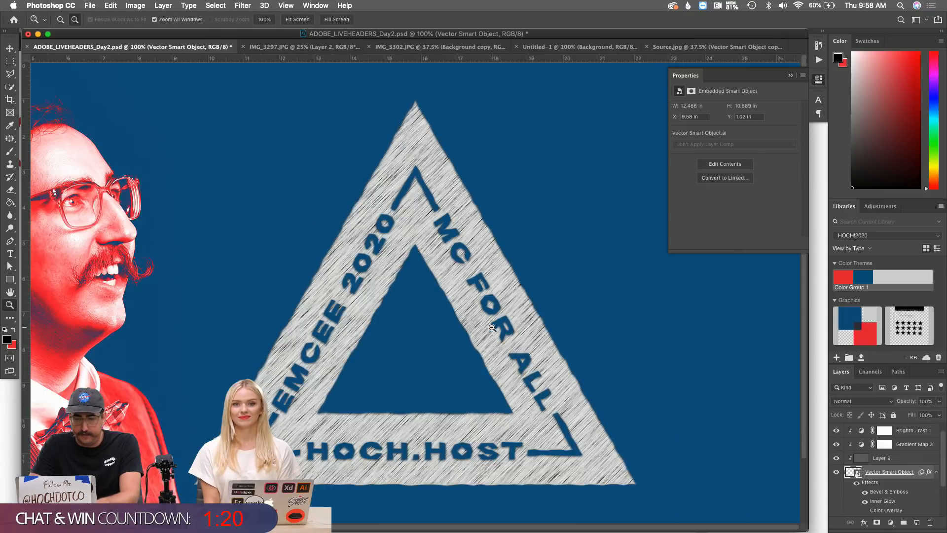
alt+click(492, 327)
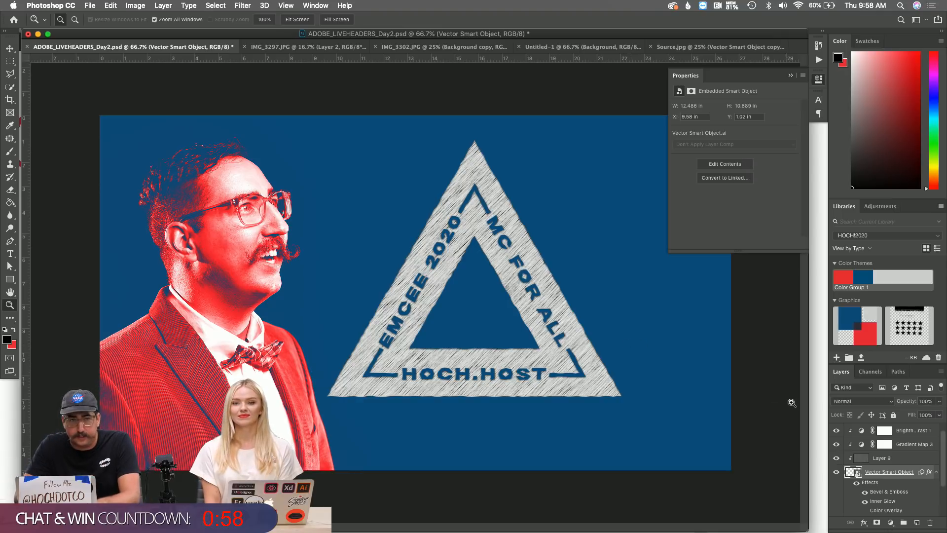
click(905, 460)
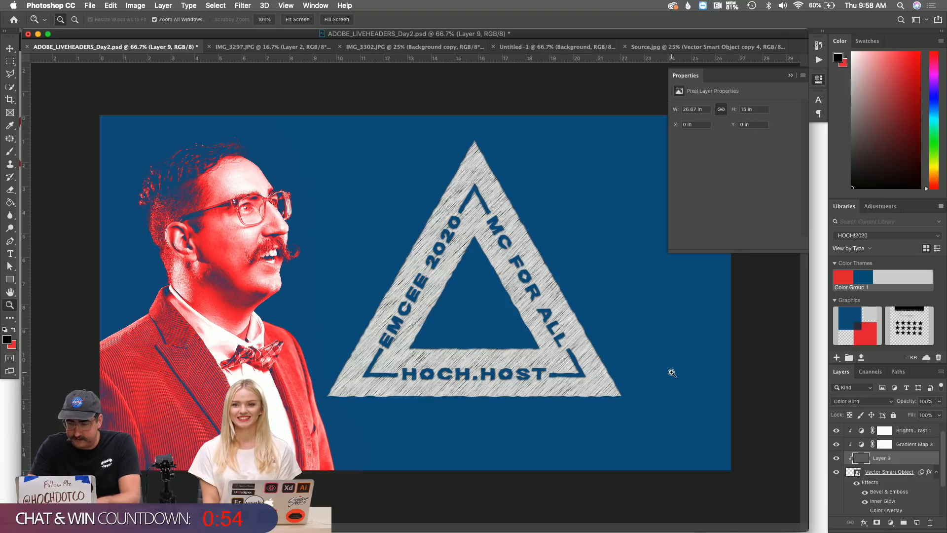
Duplicate Layer 9, clip the copy, and mask it to the triangle's left side.
key(ctrl+j)
alt+click(882, 464)
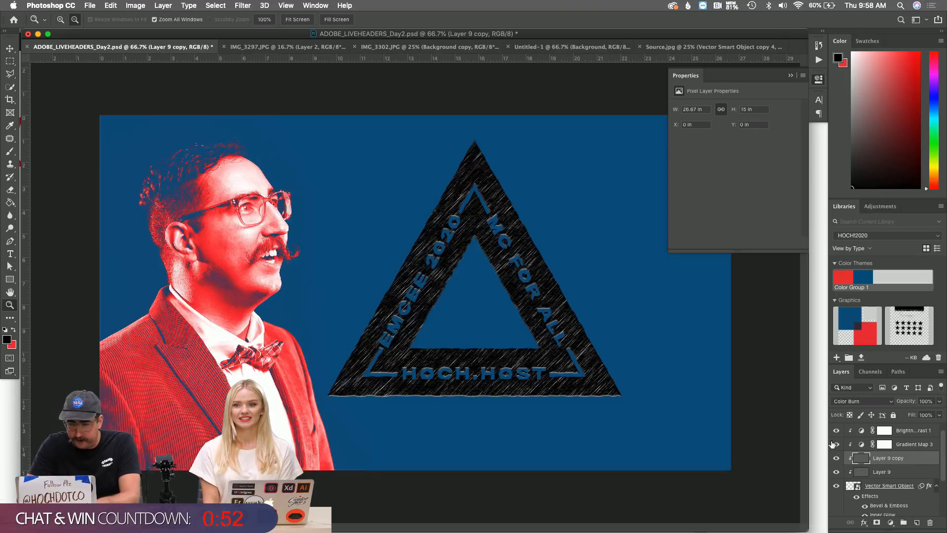
key(l)
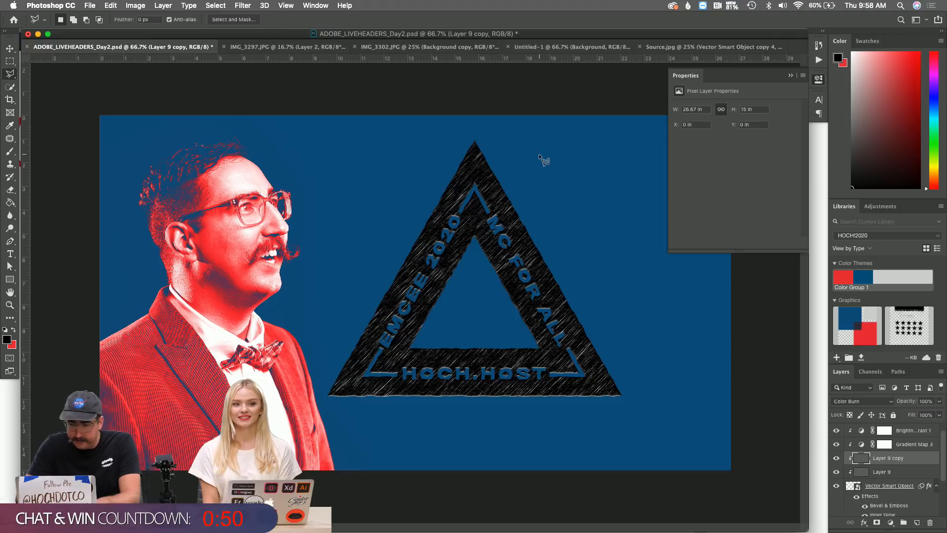
click(494, 153)
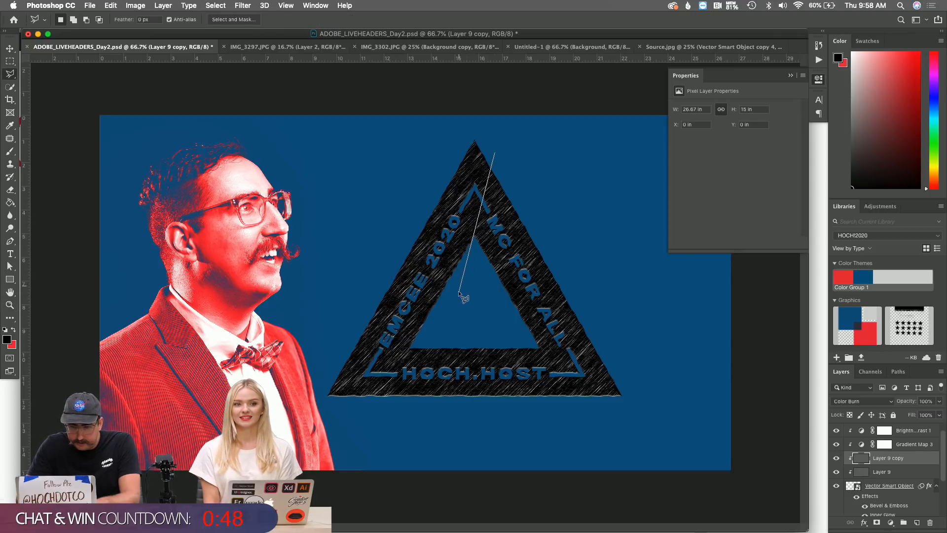
click(471, 244)
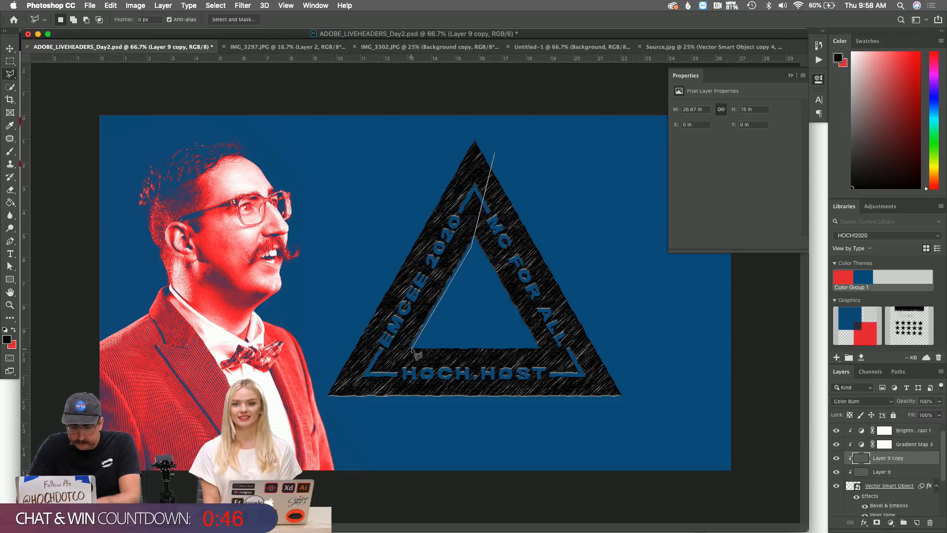
click(297, 408)
click(367, 166)
click(475, 115)
double_click(520, 127)
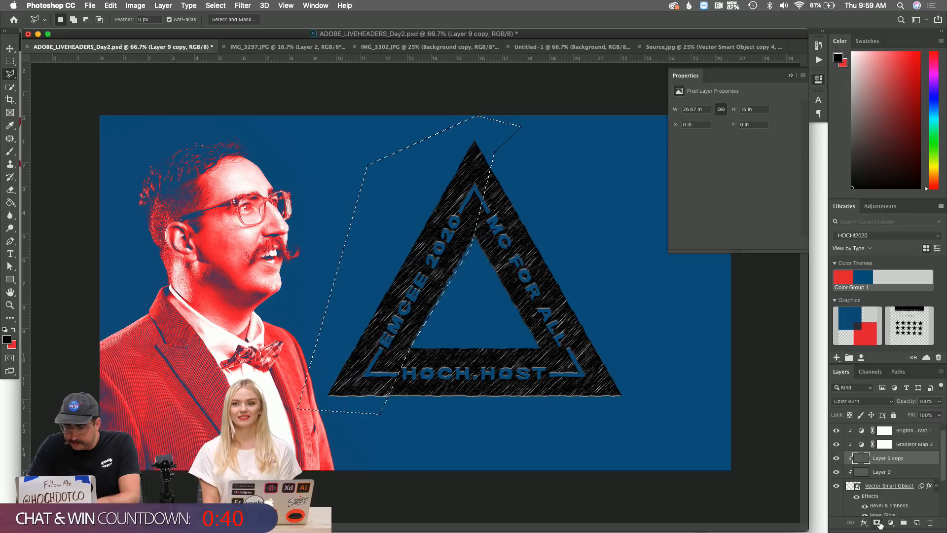
click(879, 523)
Mask the original Layer 9 to the triangle's right side.
click(884, 474)
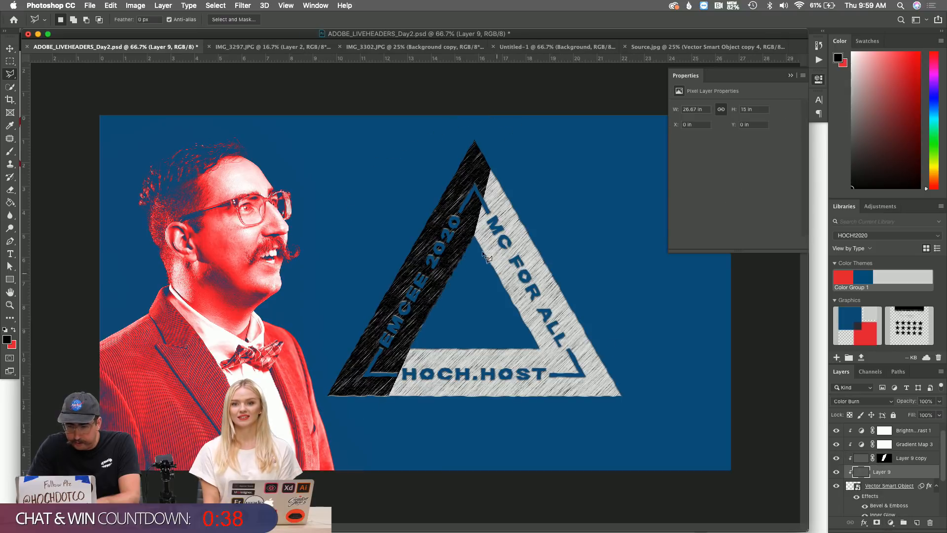
click(493, 156)
click(639, 401)
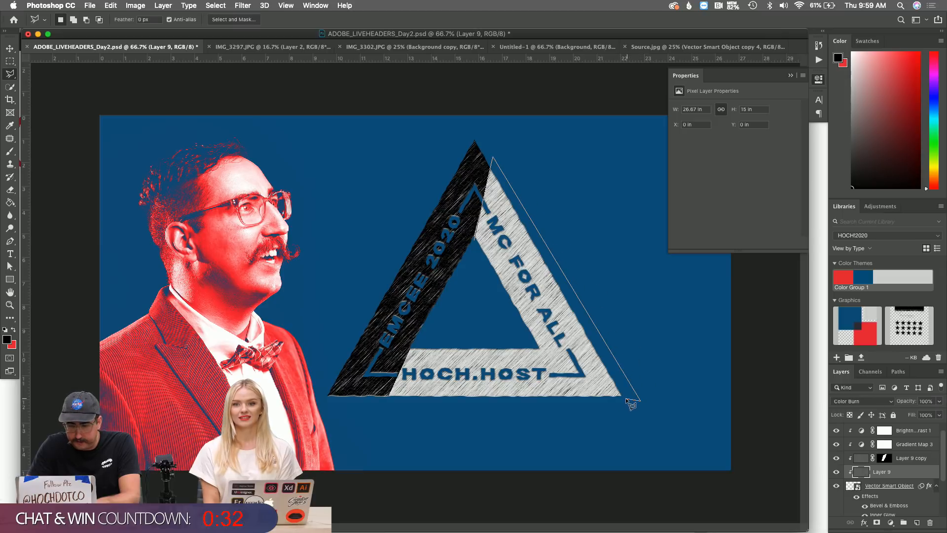
click(572, 406)
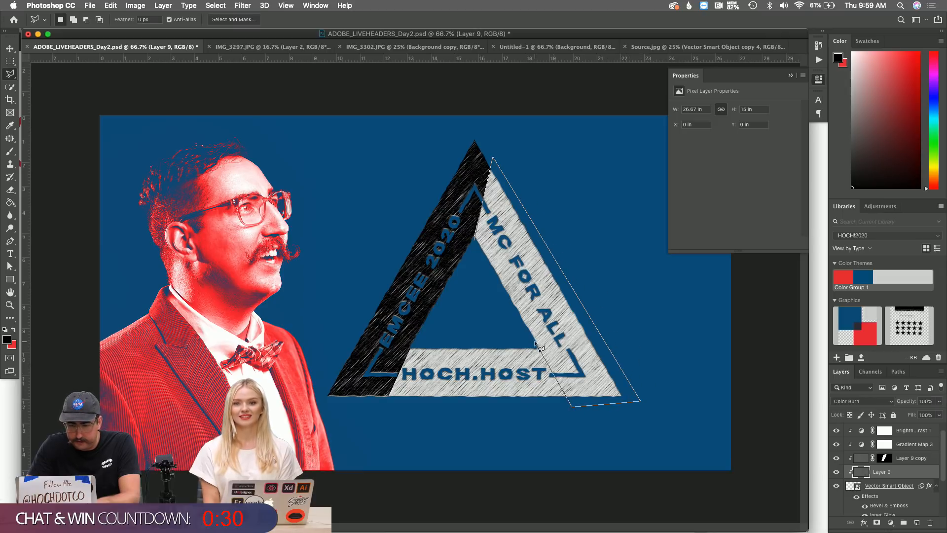
click(475, 240)
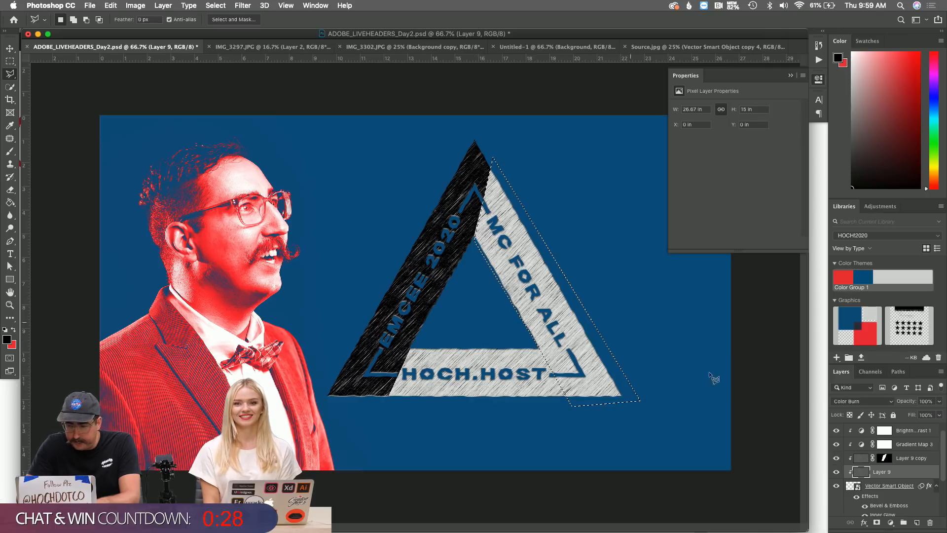
click(876, 522)
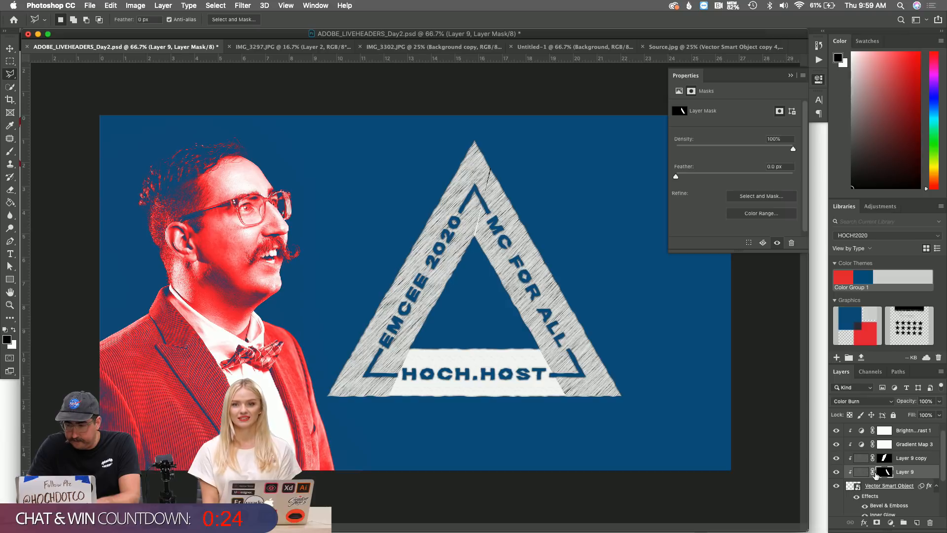
Rotate Layer 9's burn texture about 53° clockwise to follow the right side's slant.
click(861, 472)
key(ctrl+t)
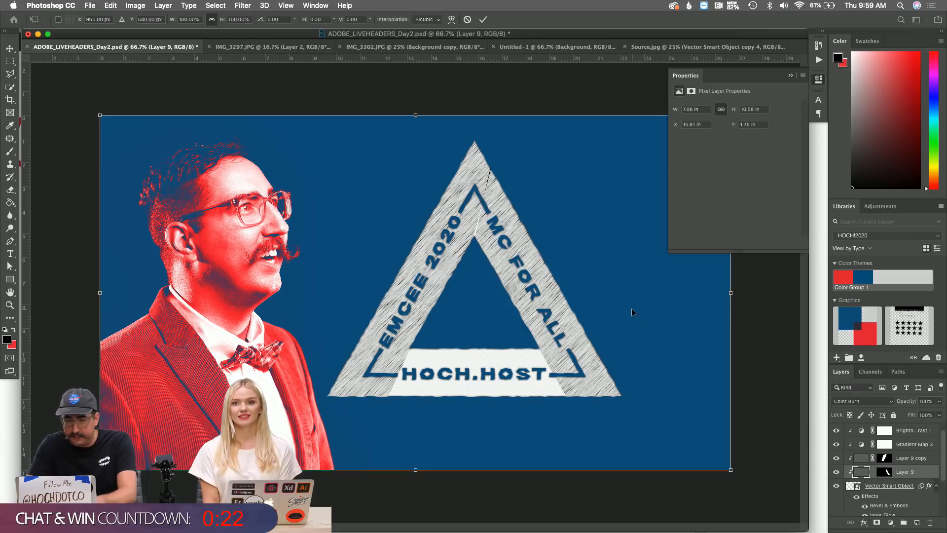
drag(459, 100, 649, 188)
key(l)
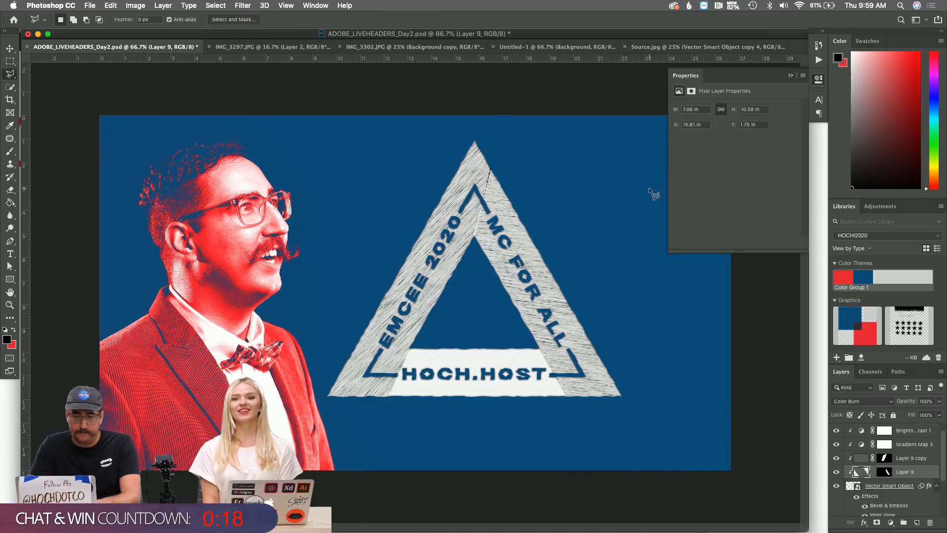
key(z)
click(485, 246)
click(412, 255)
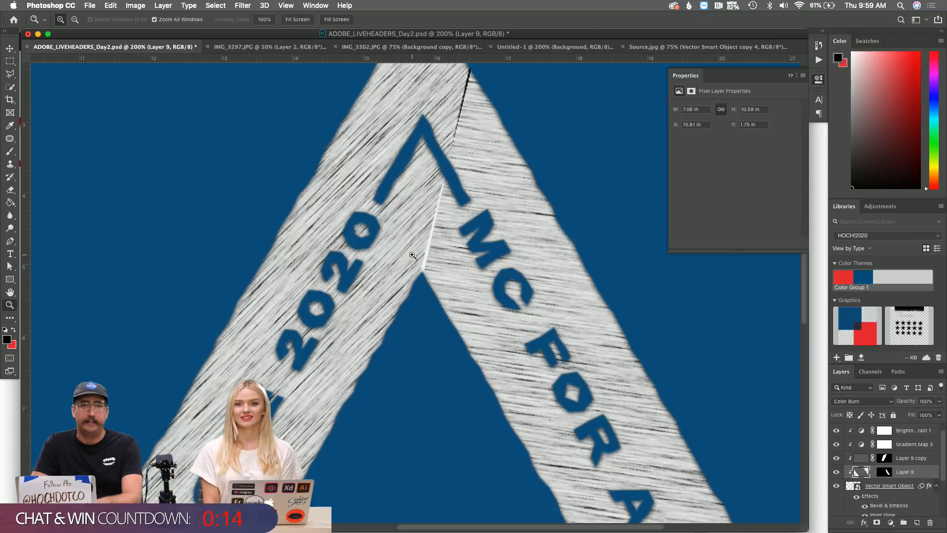
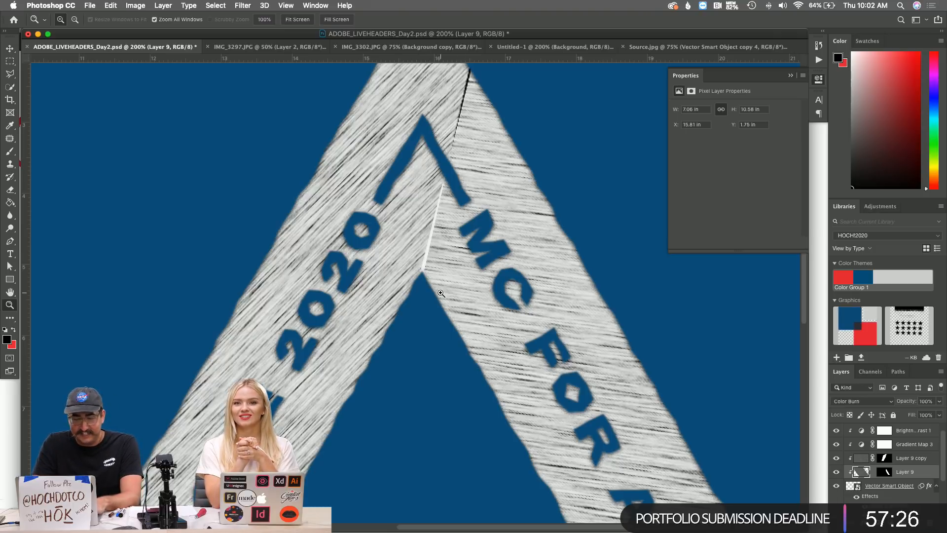
Duplicate Layer 9 as Layer 9 copy 2 and clip the copy to Layer 9.
alt+click(466, 286)
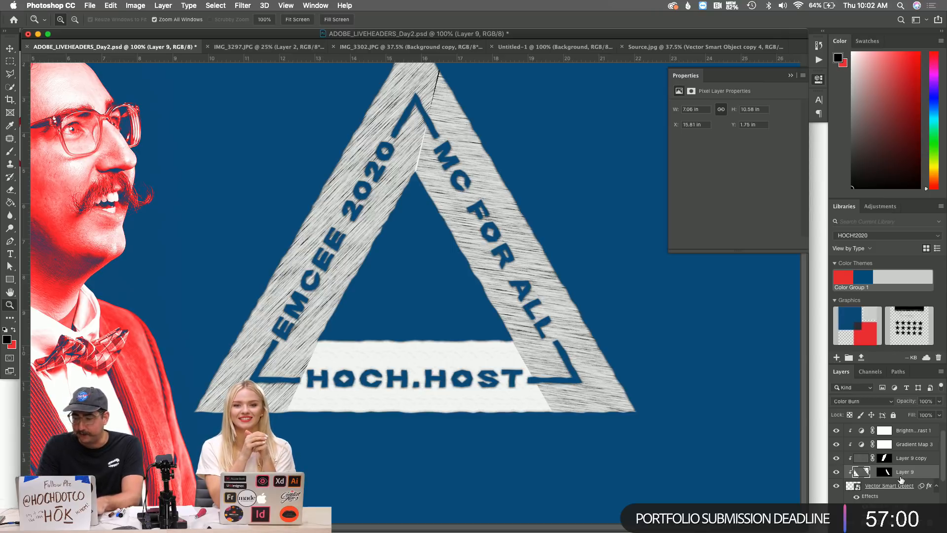
key(ctrl+j)
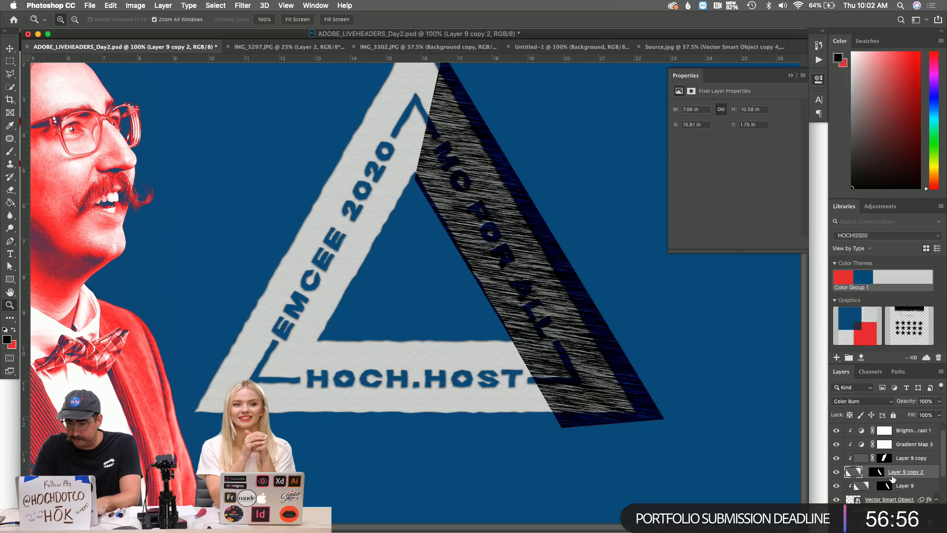
alt+click(892, 477)
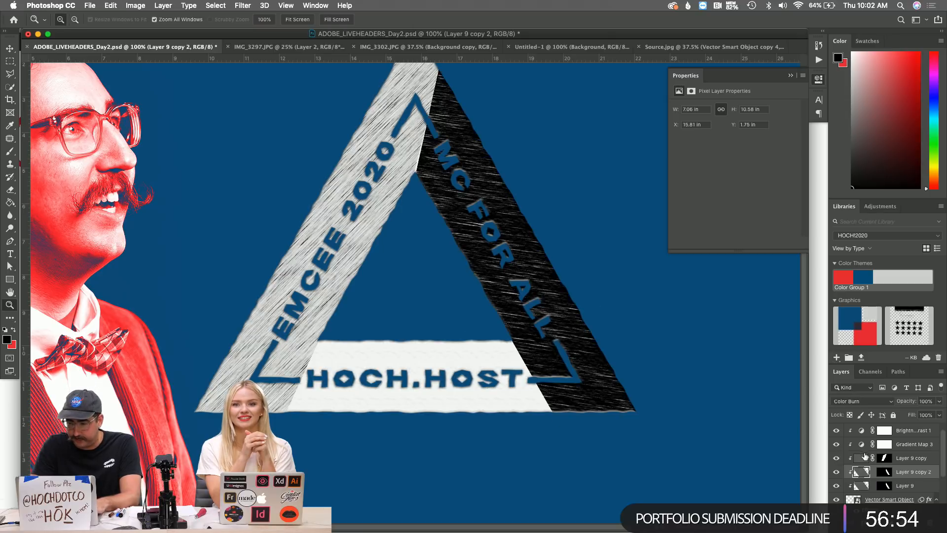
Delete Layer 9 copy 2's layer mask and zoom into the triangle's lower right.
right_click(882, 471)
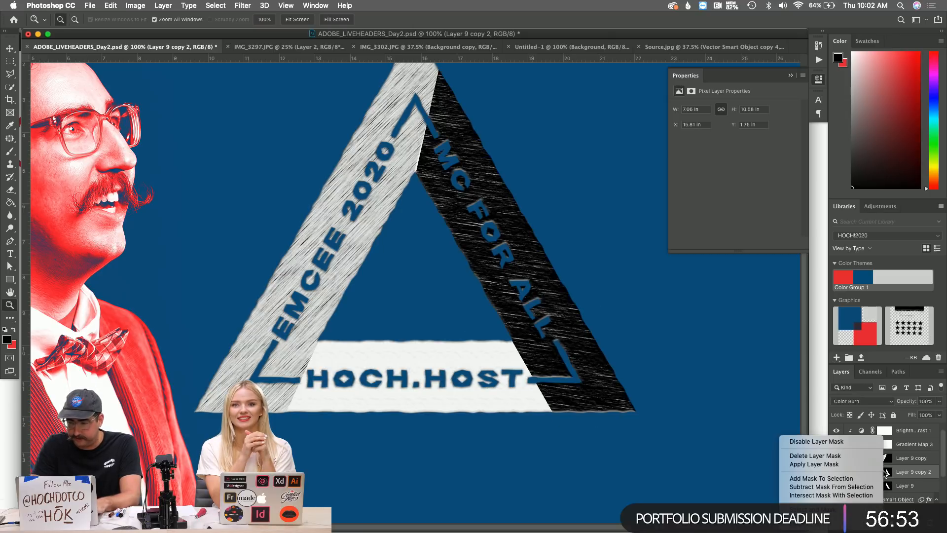
click(830, 456)
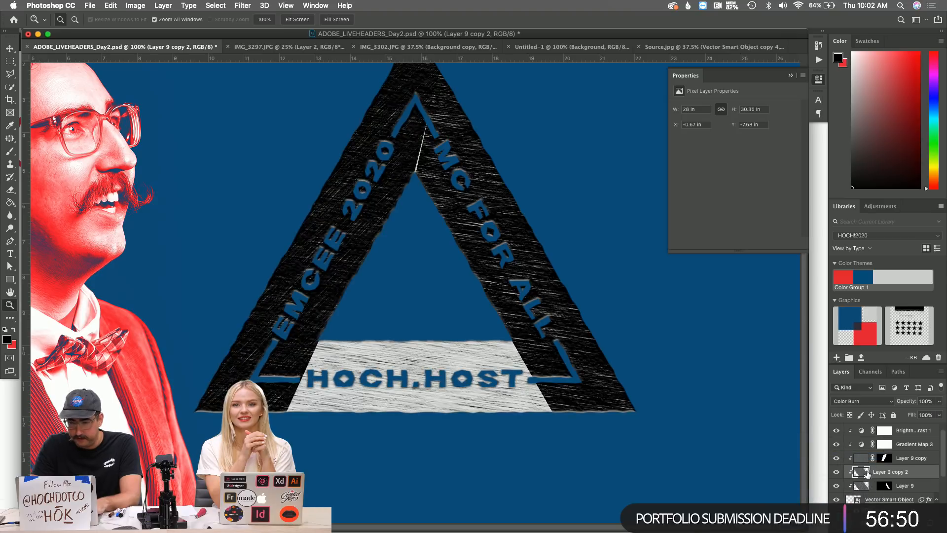
click(523, 379)
click(439, 295)
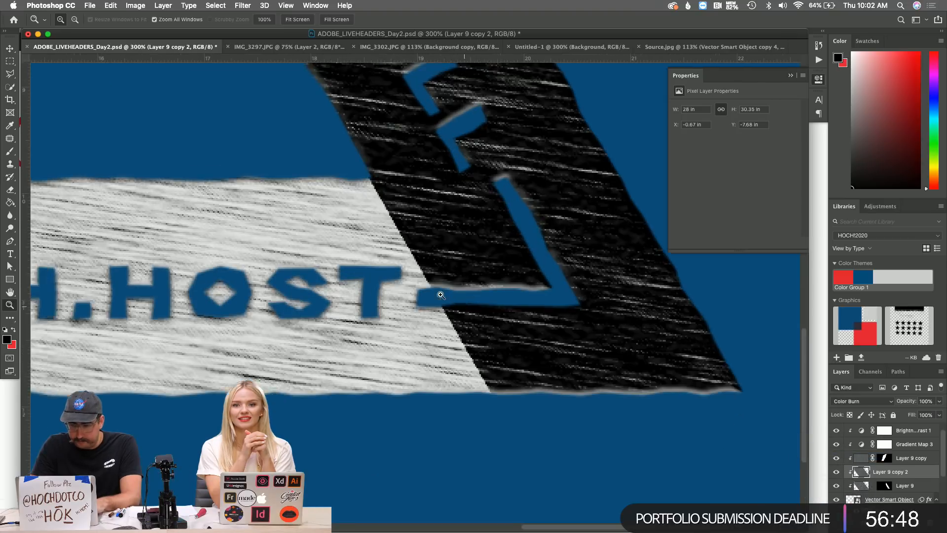
scroll(440, 295, left, 10)
scroll(441, 295, up, 5)
Mask the copy to a polygonal selection along the bottom band's edge, leaving thin corner slivers.
key(l)
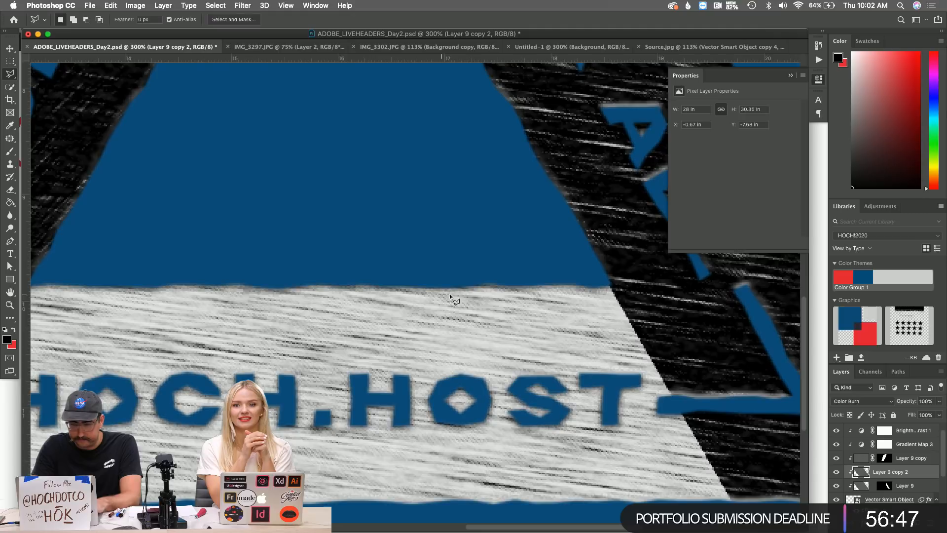
click(606, 271)
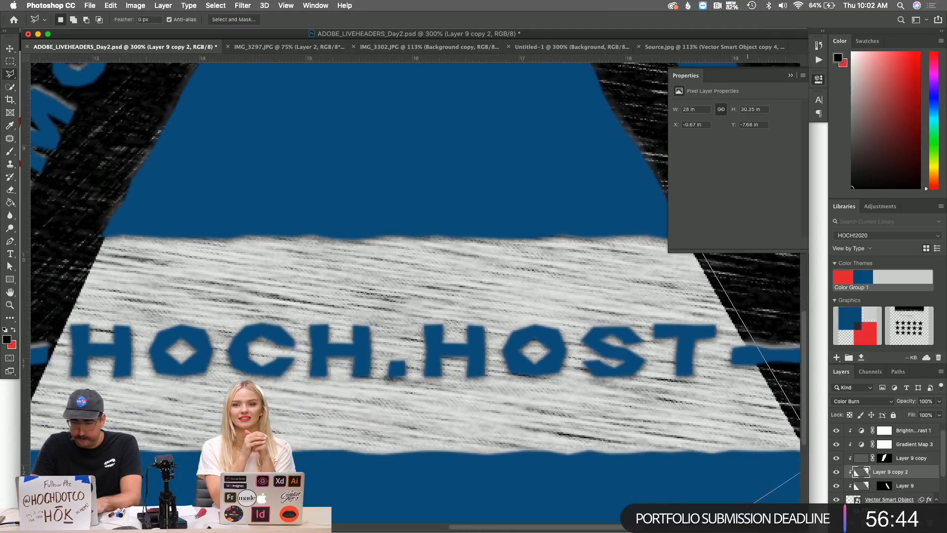
click(715, 500)
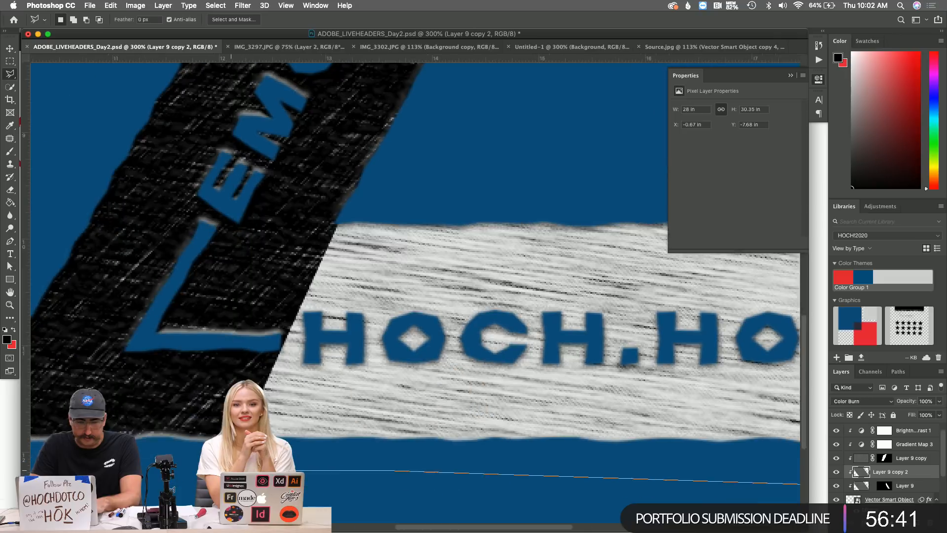
click(189, 462)
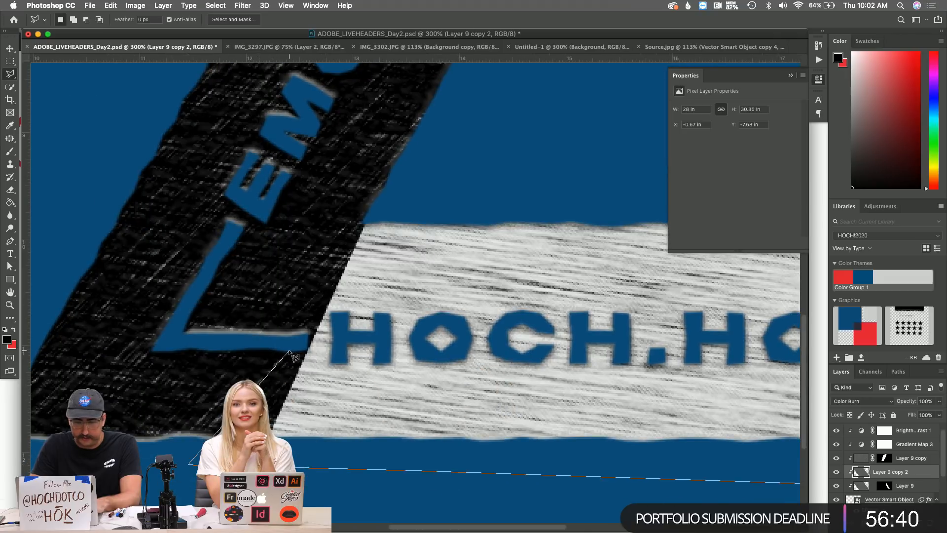
click(355, 195)
scroll(354, 195, right, 11)
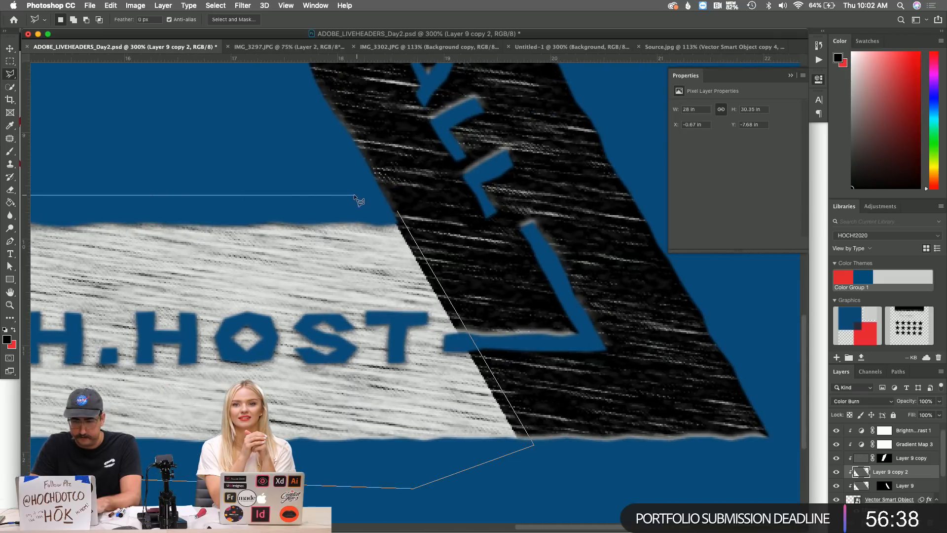
click(397, 211)
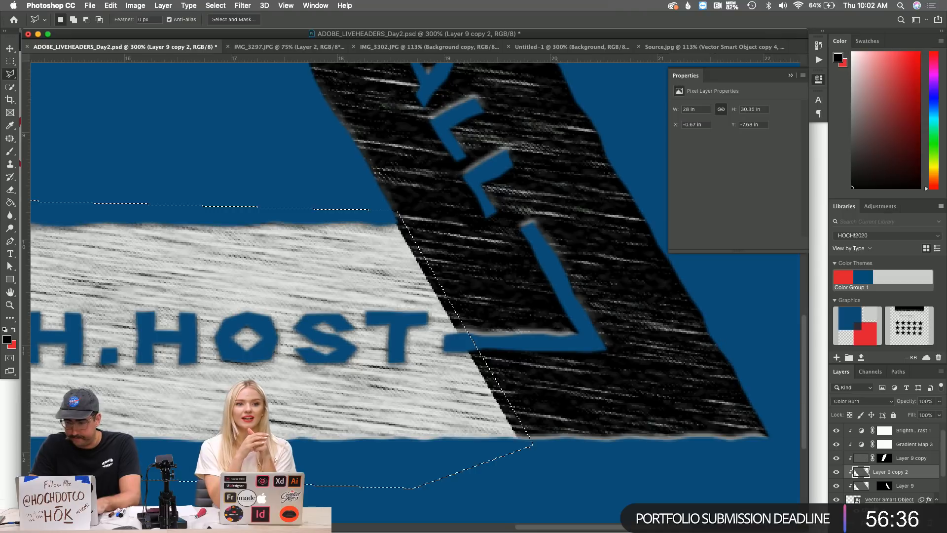
click(875, 523)
click(860, 472)
key(z)
alt+click(497, 335)
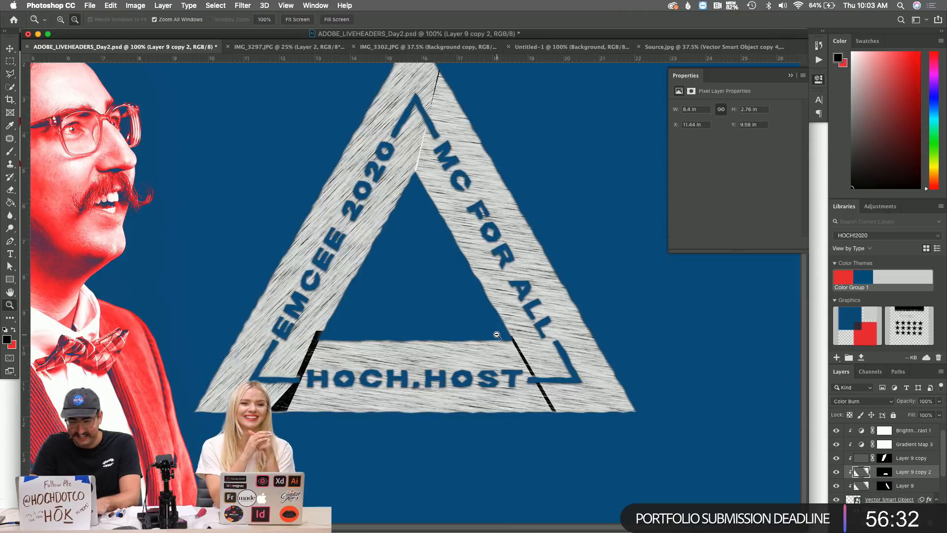
Rotate Layer 9 copy 2's texture about 58° and commit the transform.
alt+click(497, 335)
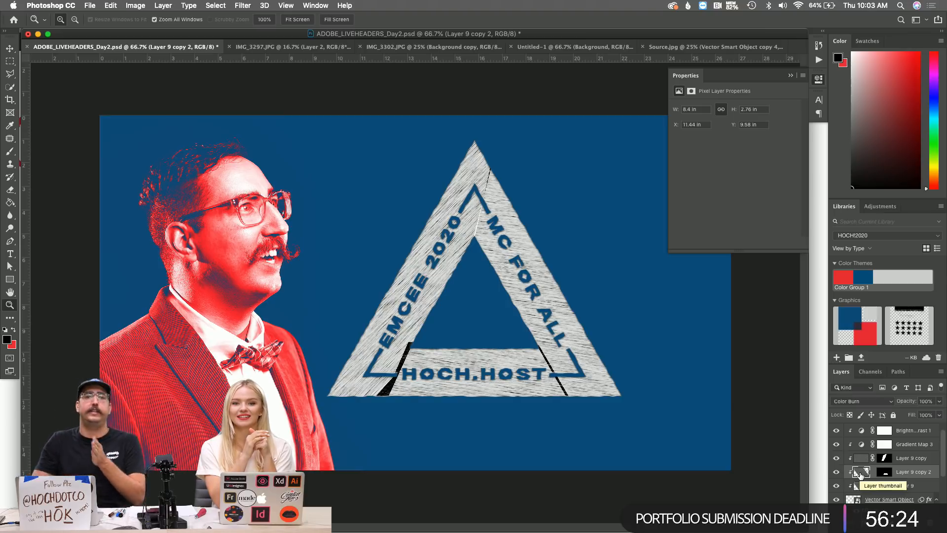
key(super+t)
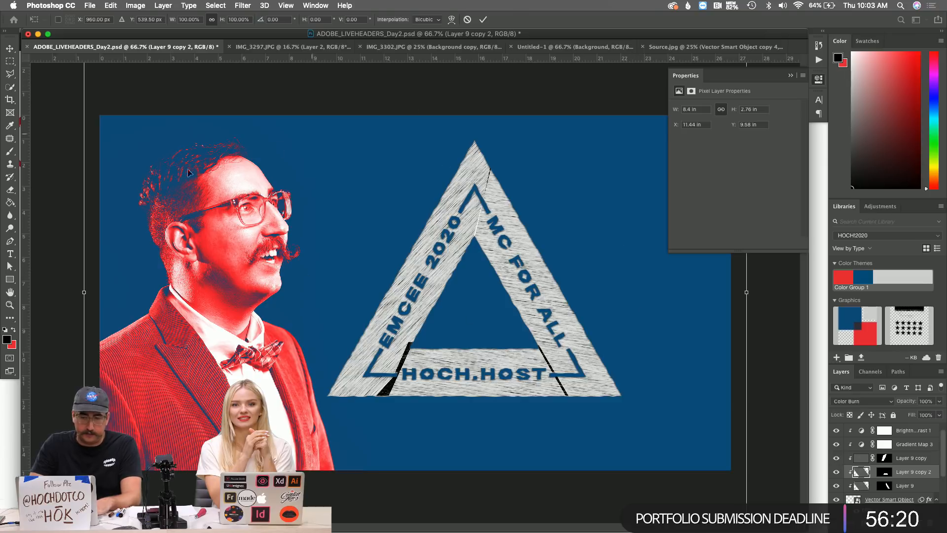
drag(74, 194, 368, 99)
key(Return)
key(z)
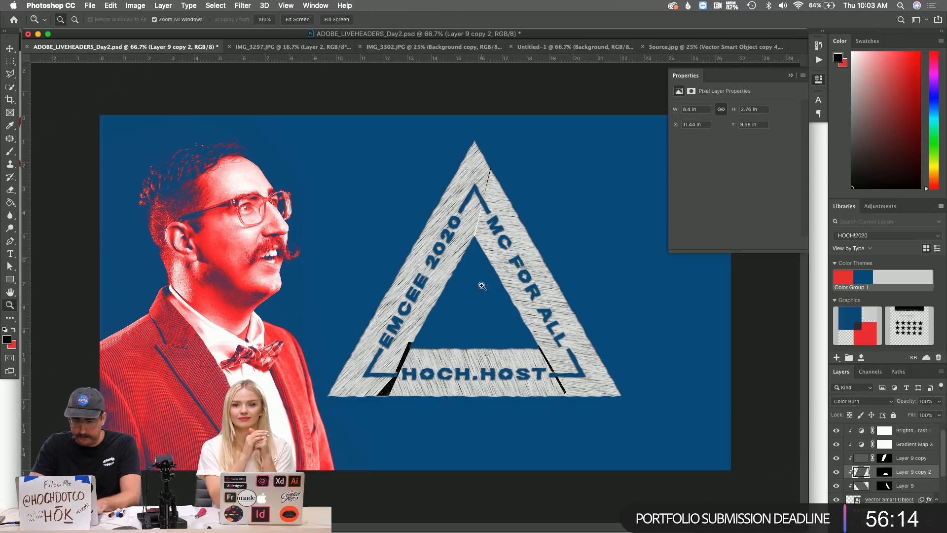
click(483, 343)
click(410, 355)
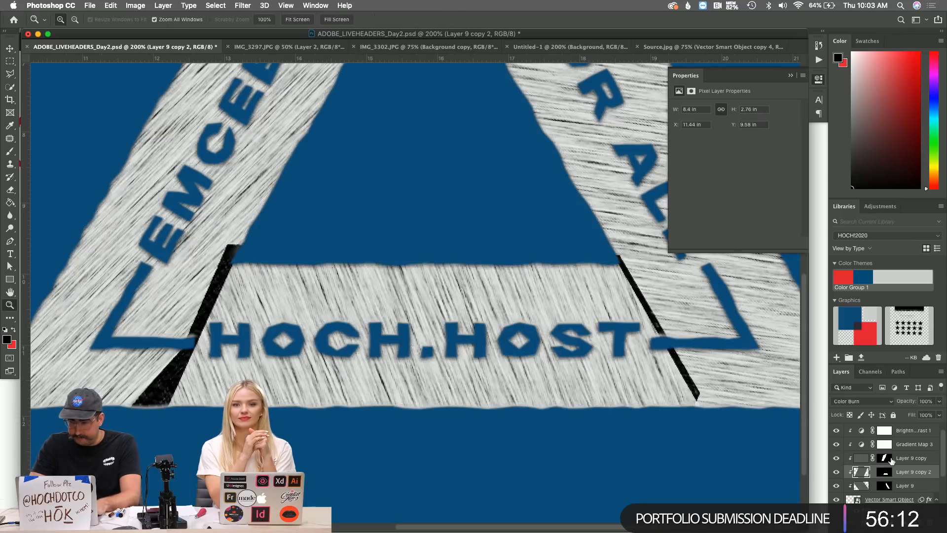
super+click(867, 472)
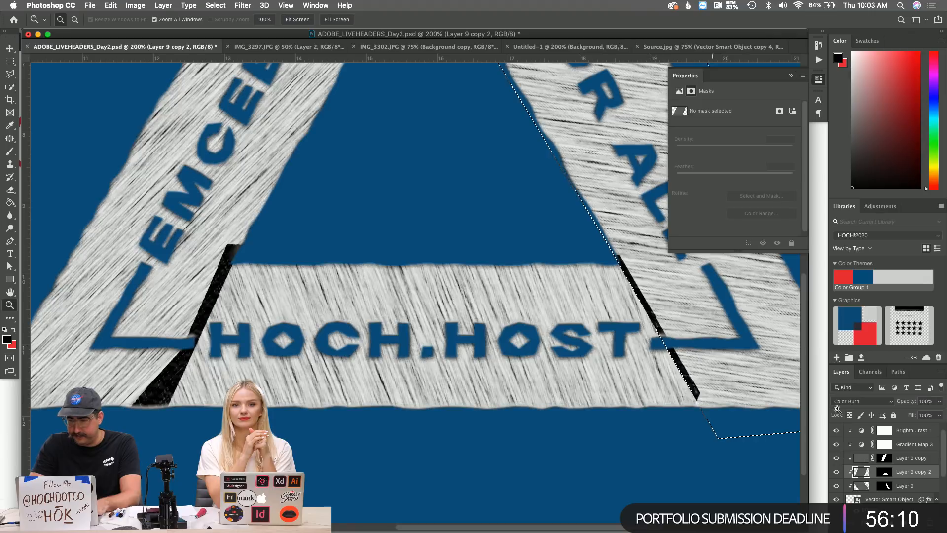
click(882, 486)
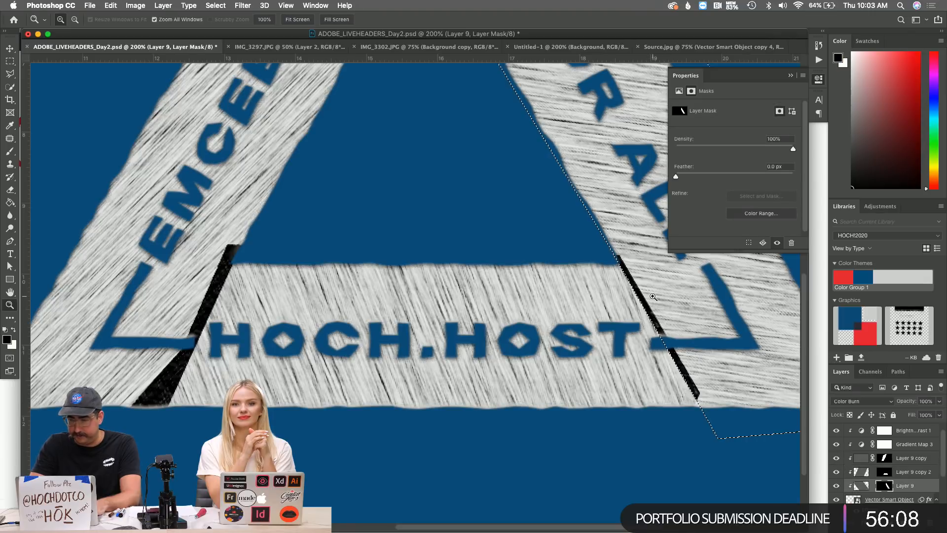
key(b)
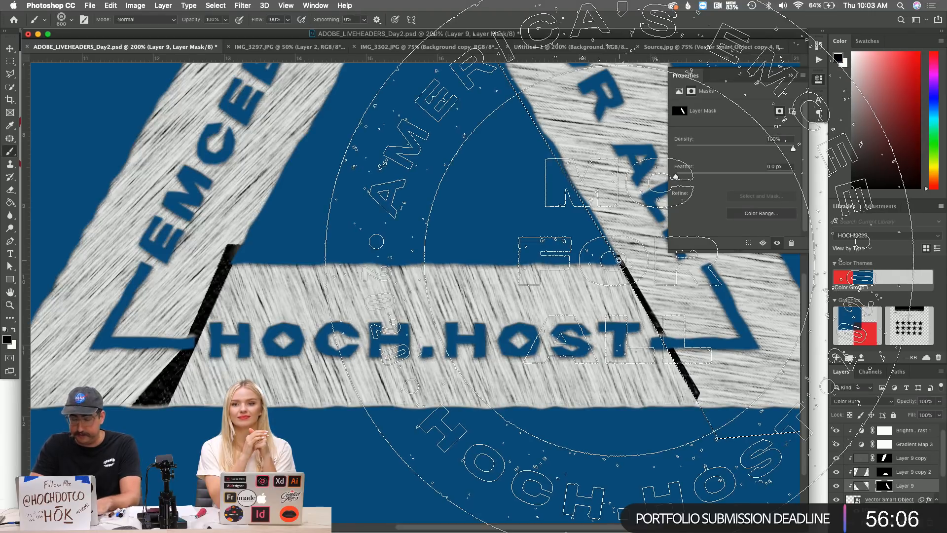
right_click(624, 262)
click(686, 326)
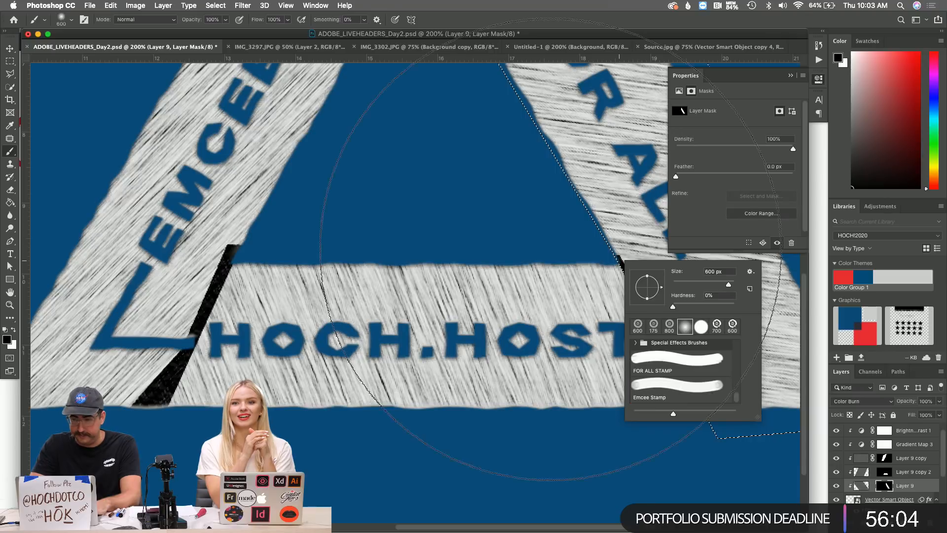
click(591, 280)
key(super+z)
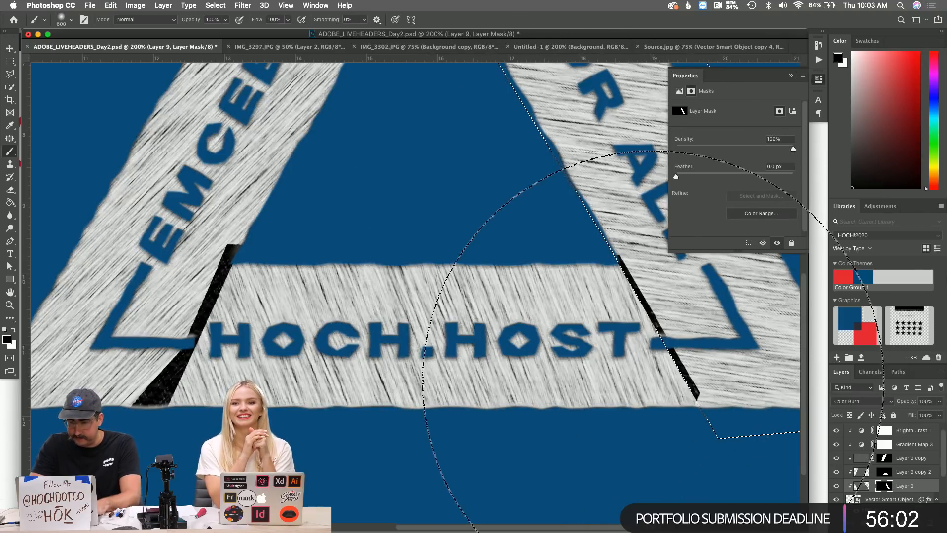
key(l)
right_click(720, 391)
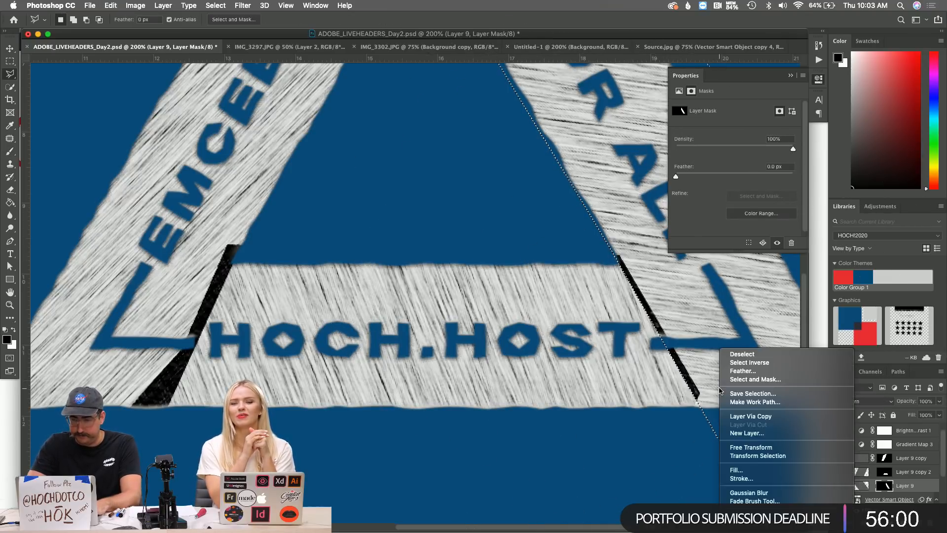
click(759, 362)
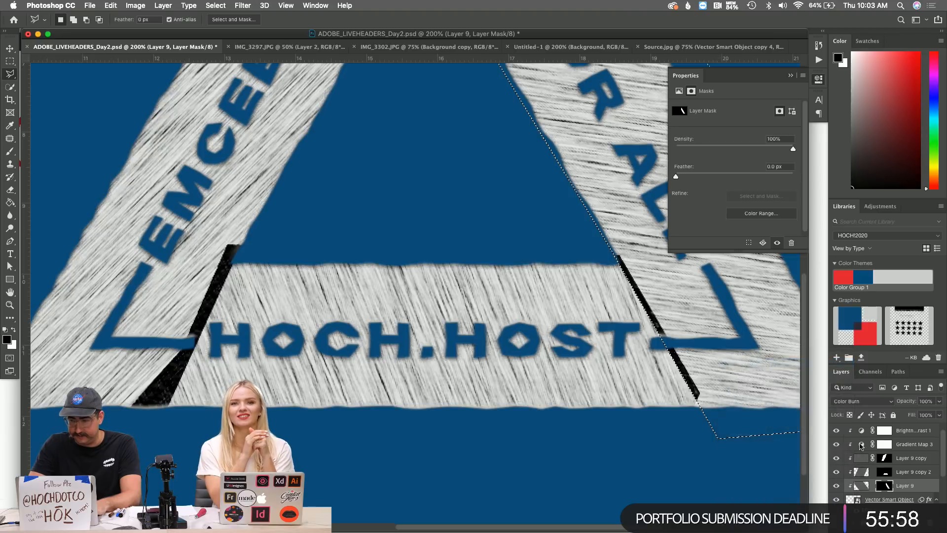
click(885, 472)
click(654, 323)
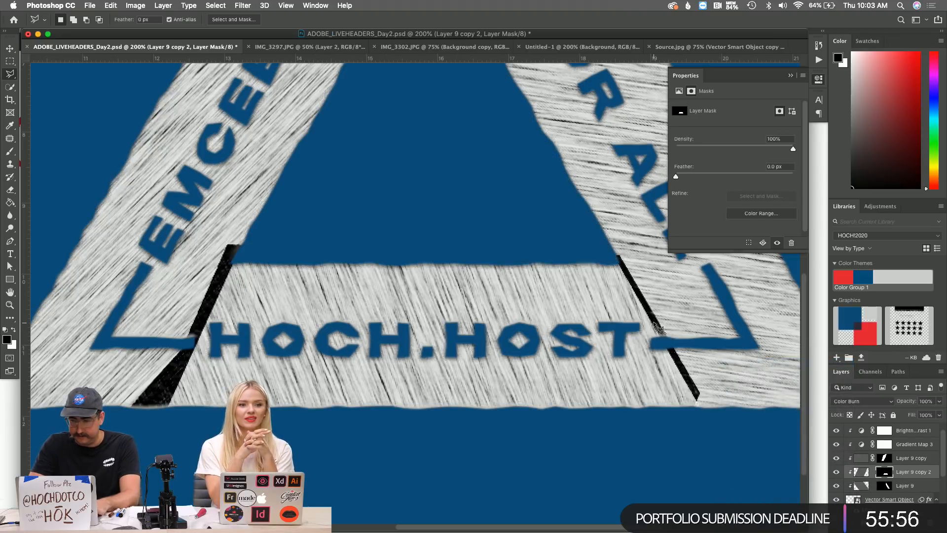
double_click(602, 271)
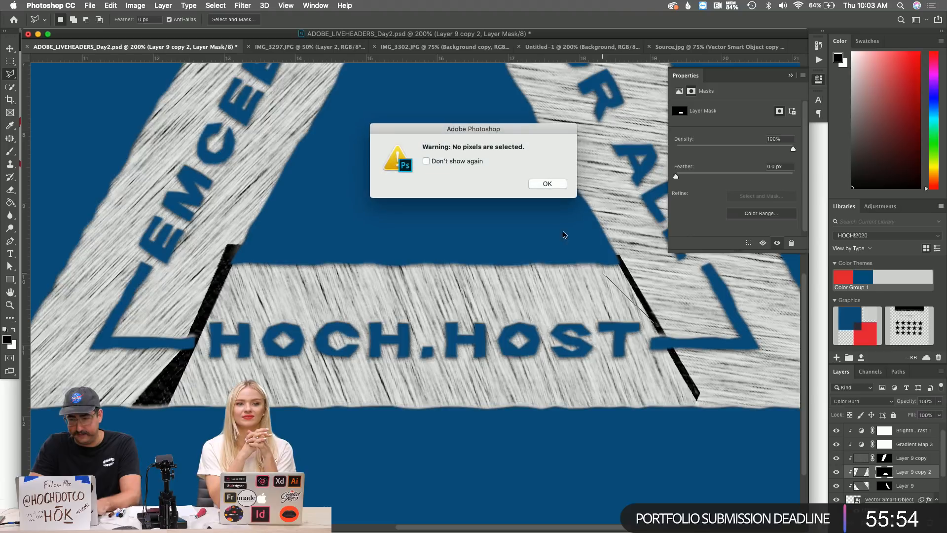
click(547, 184)
key(b)
drag(789, 305, 621, 291)
key(ctrl+z)
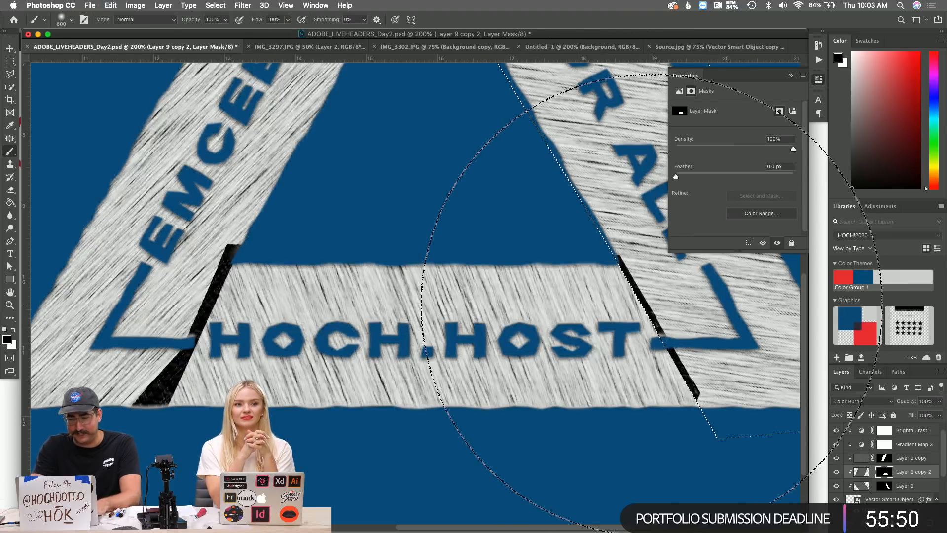
key(l)
right_click(643, 310)
click(661, 313)
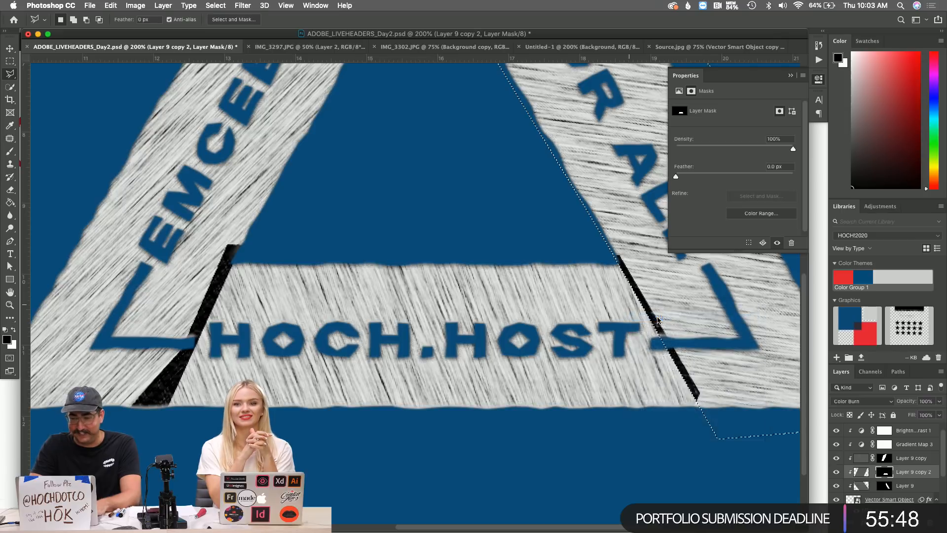
key(b)
scroll(638, 303, up, 5)
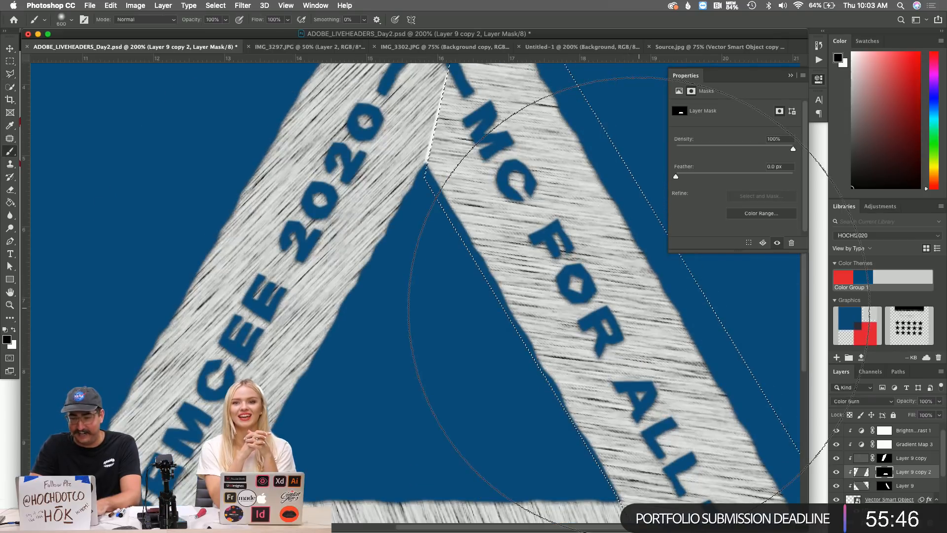
scroll(638, 303, down, 2)
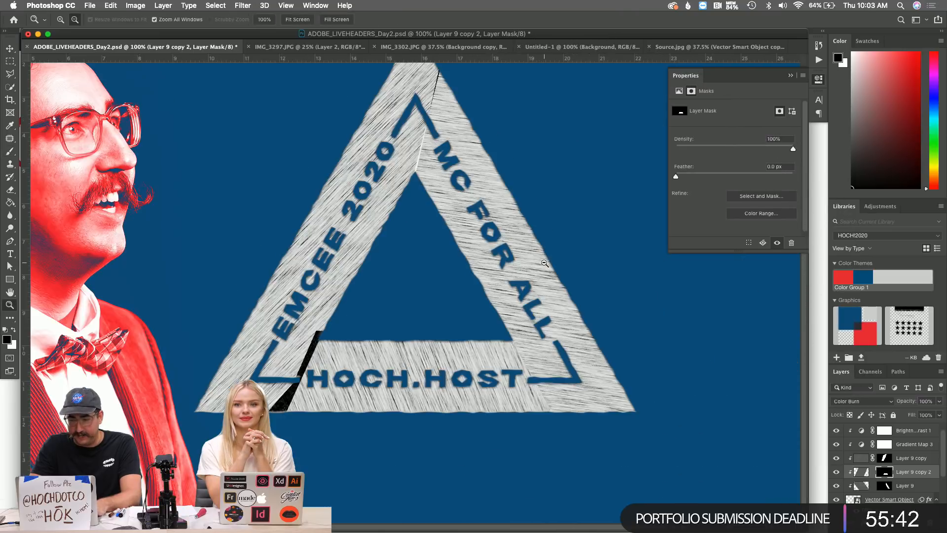
key(z)
alt+click(477, 280)
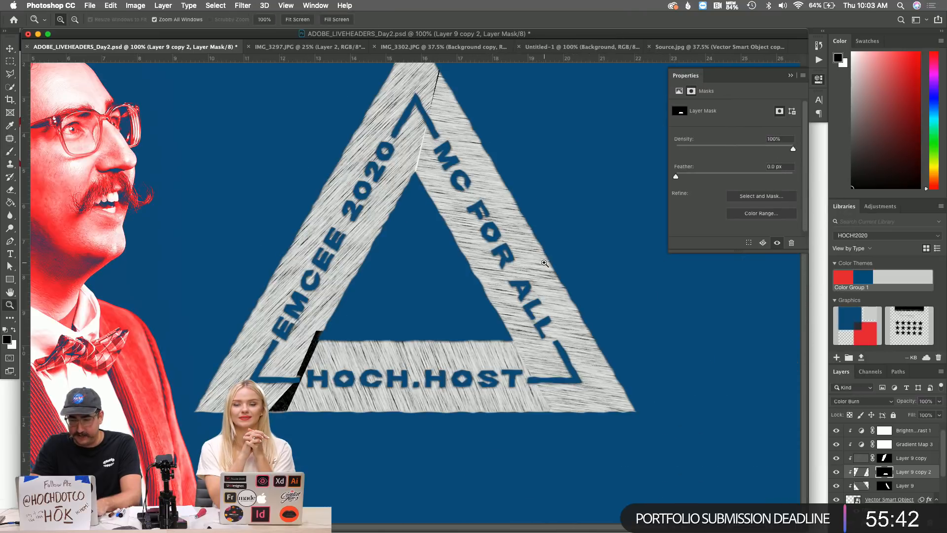
click(525, 332)
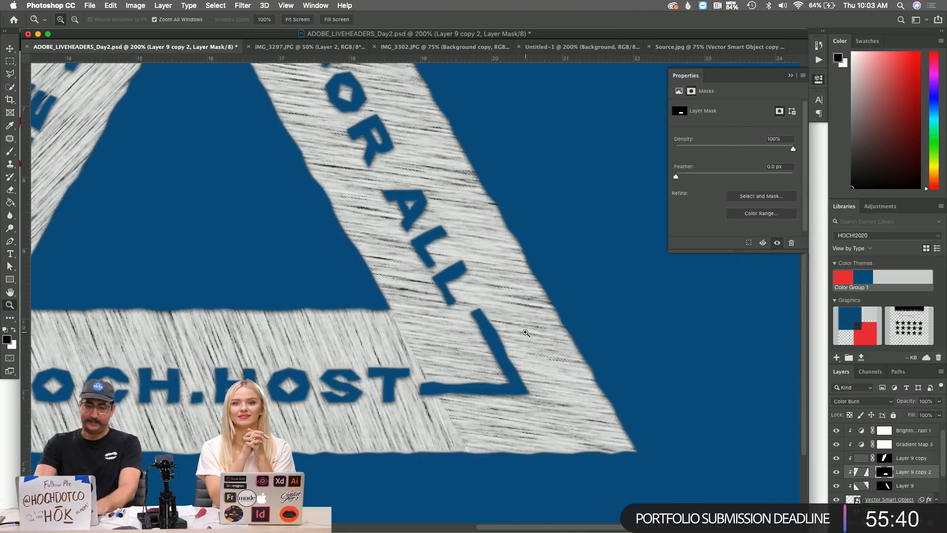
Zoom to 300% on the triangle's corner, then switch to Illustrator's EmceeAssets.ai.
click(468, 367)
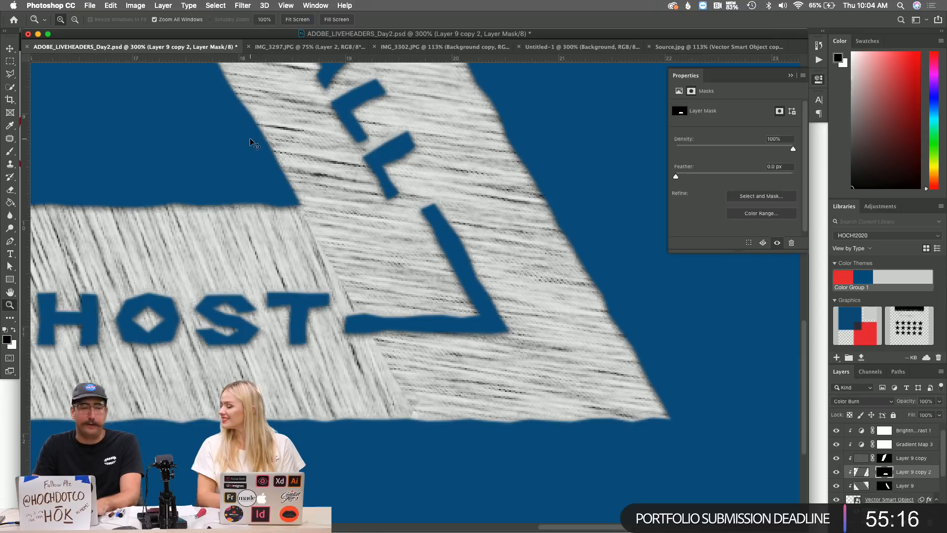
key(super+Tab)
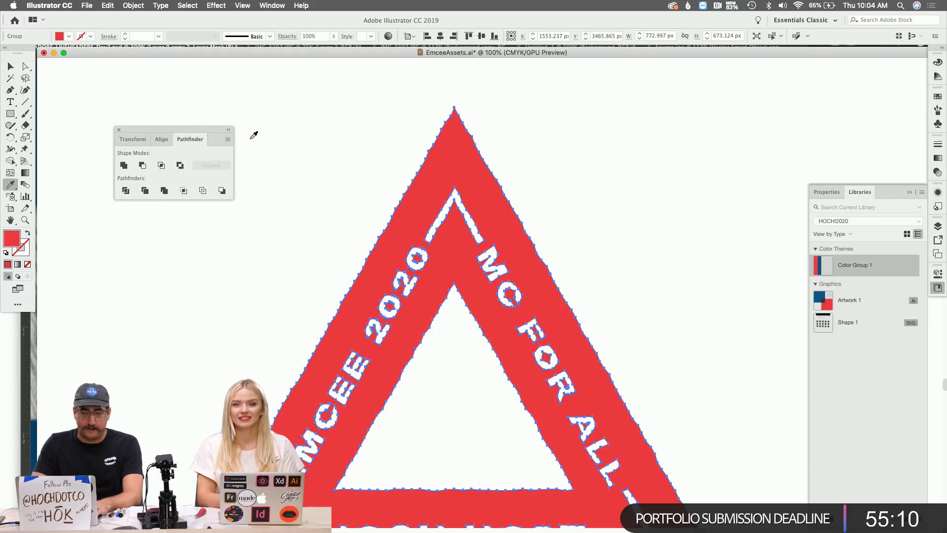
Zoom EmceeAssets.ai to 66.67% on the STAMPED, PRINTED, NEON lettering board.
key(super+Tab)
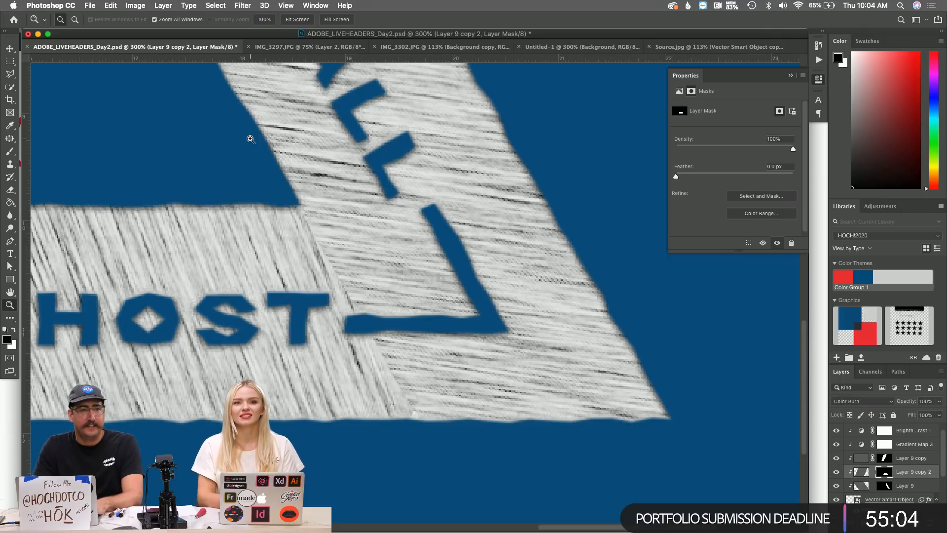
key(super+Tab)
alt+click(514, 286)
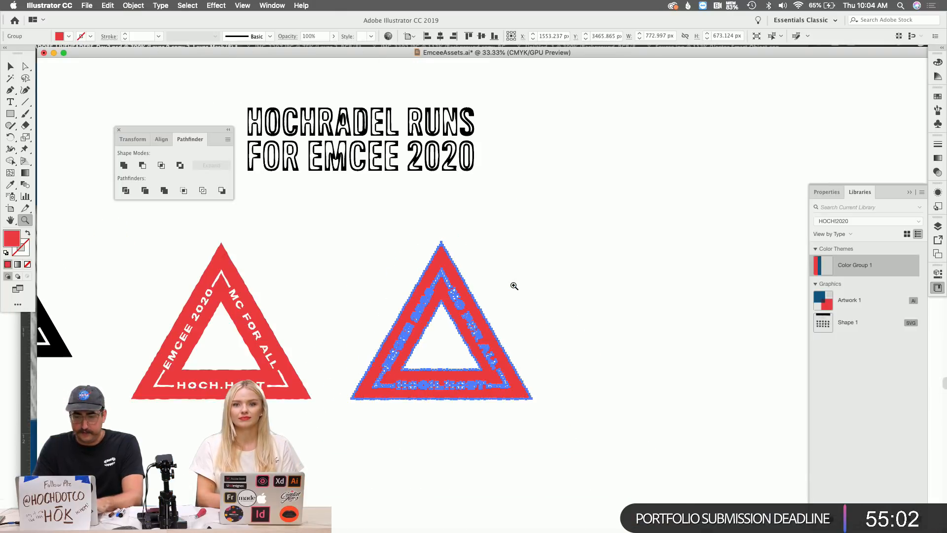
scroll(513, 283, up, 15)
scroll(511, 280, up, 3)
click(495, 276)
click(458, 296)
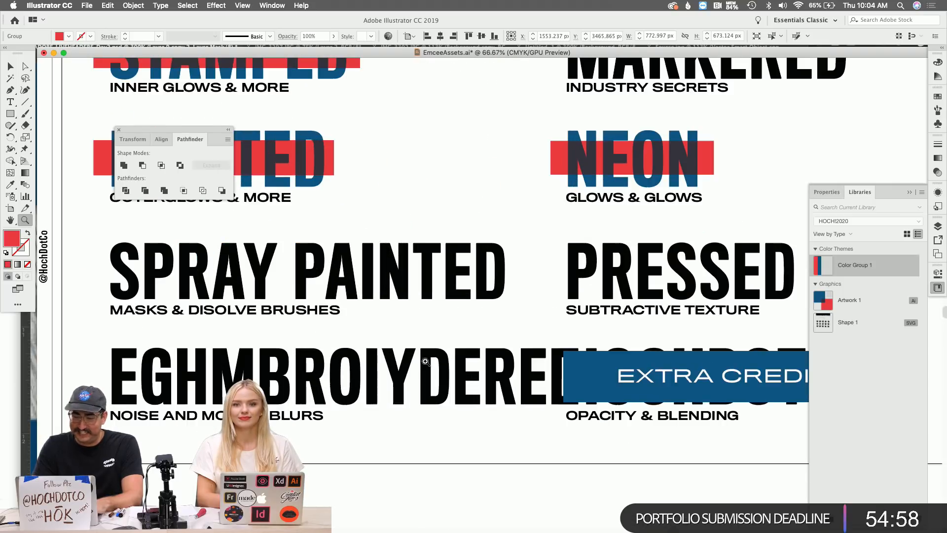
Give EGHMBROIYDERED PRINTED's blue and place a copy of PRINTED's red bar behind it.
key(v)
click(340, 367)
key(i)
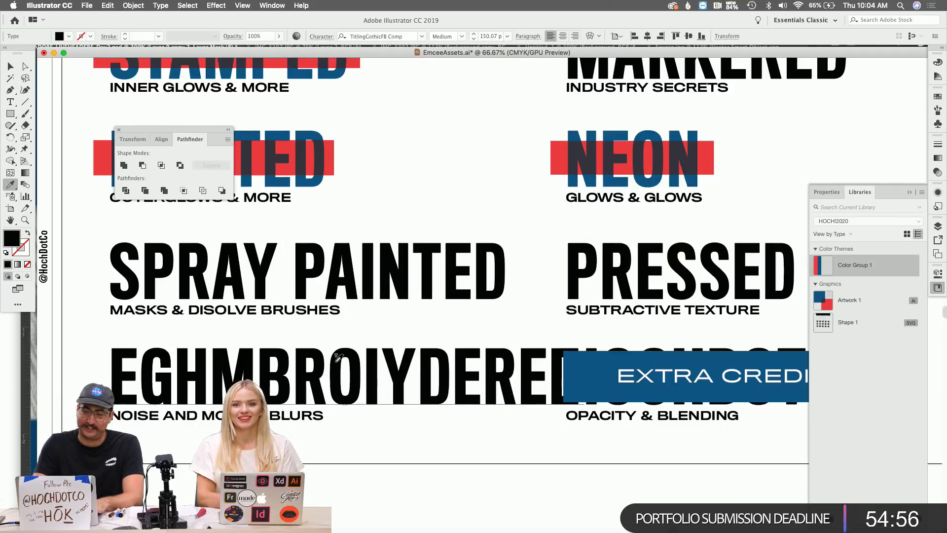
click(291, 131)
key(v)
drag(321, 159, 572, 375)
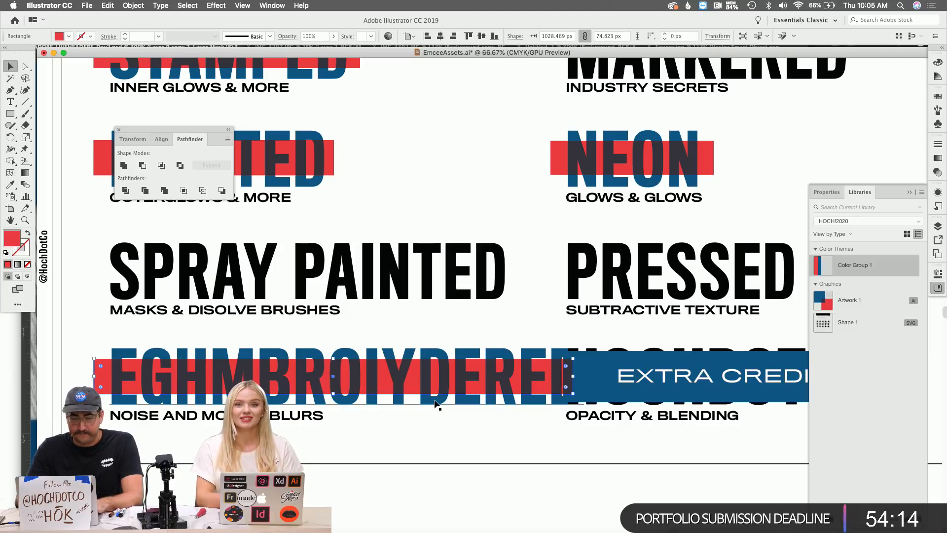
Close the floating Pathfinder panel and scroll up until STAMPED is fully visible.
click(119, 130)
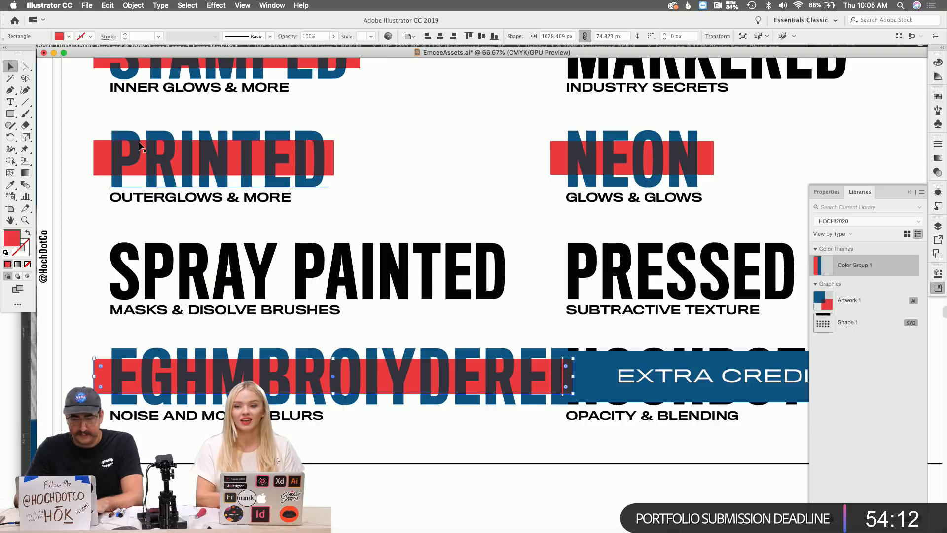
scroll(216, 200, up, 2)
scroll(215, 199, up, 3)
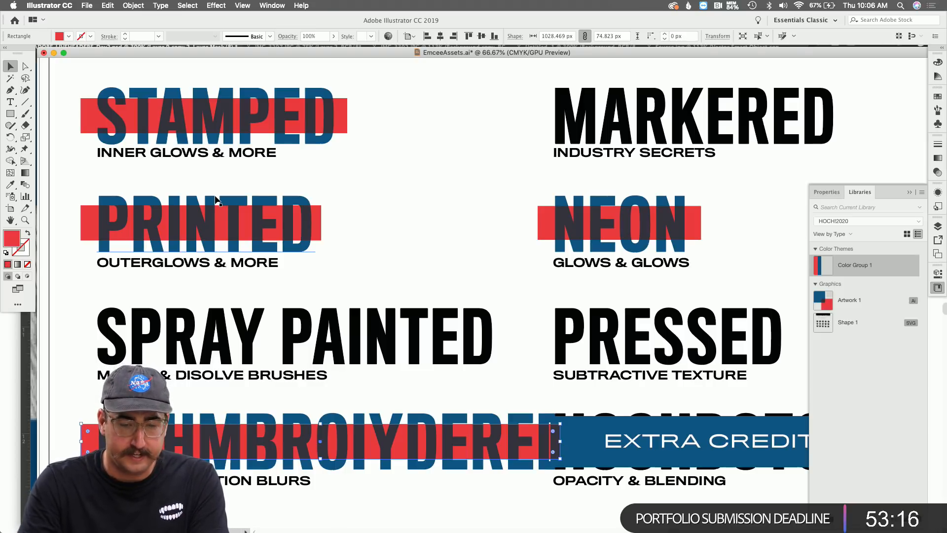
In Photoshop, group the triangle logo's Vector Smart Object into Group 5 and hide it.
key(super+Tab)
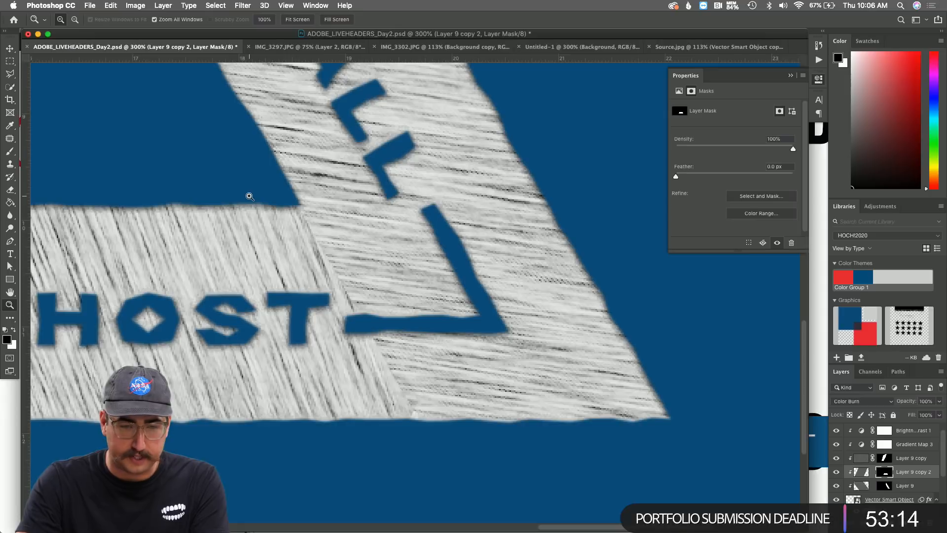
alt+click(481, 326)
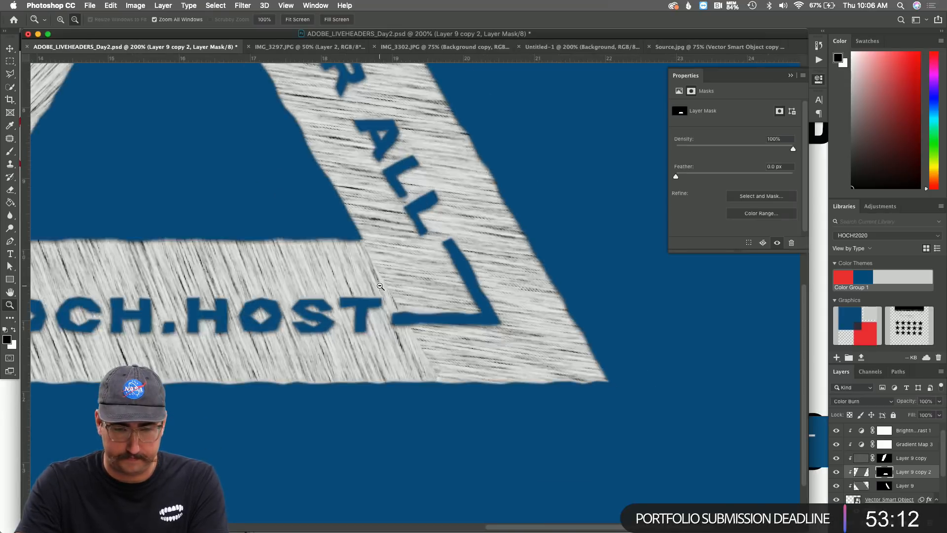
alt+click(481, 327)
alt+click(479, 325)
alt+click(473, 323)
click(420, 302)
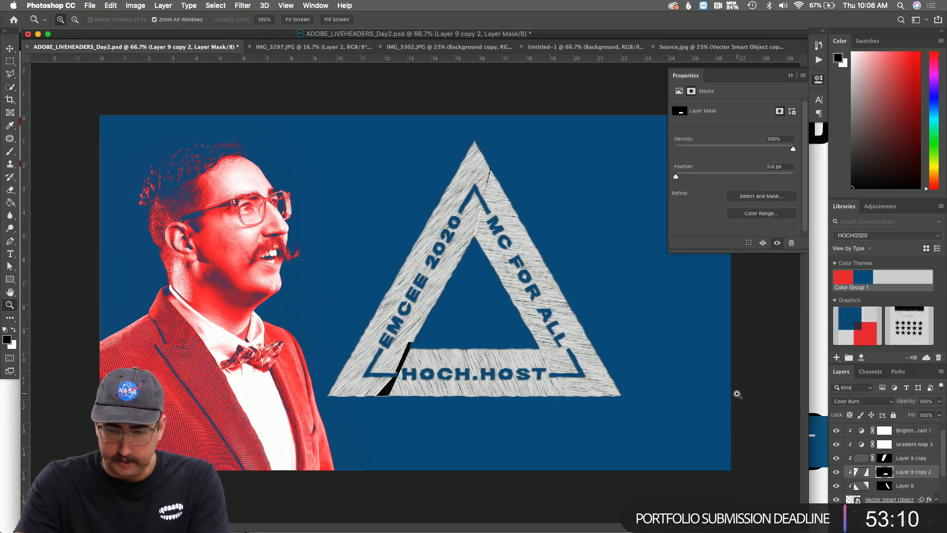
click(883, 499)
scroll(899, 446, up, 1)
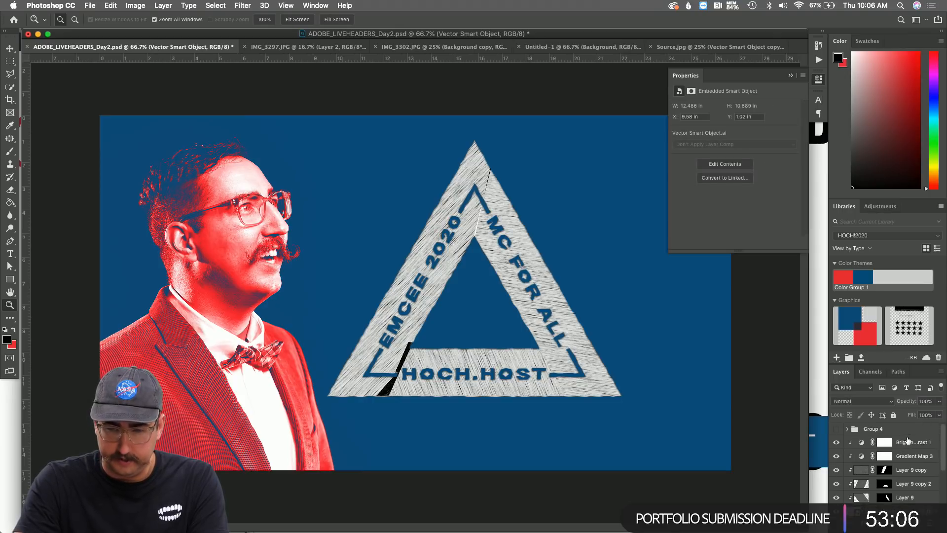
key(ctrl+g)
click(836, 442)
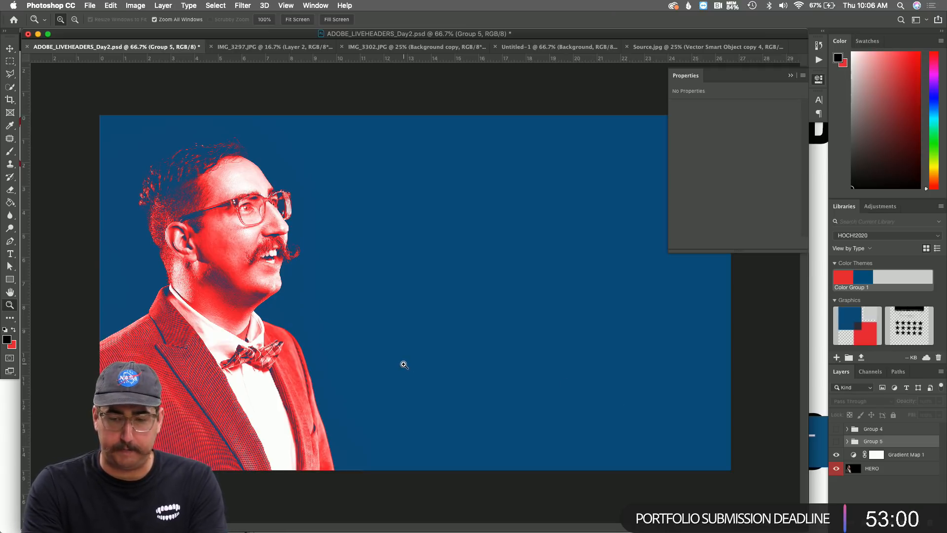
Add a new Layer 10 and marquee-select a tall strip down the header's middle.
key(shift+super+n)
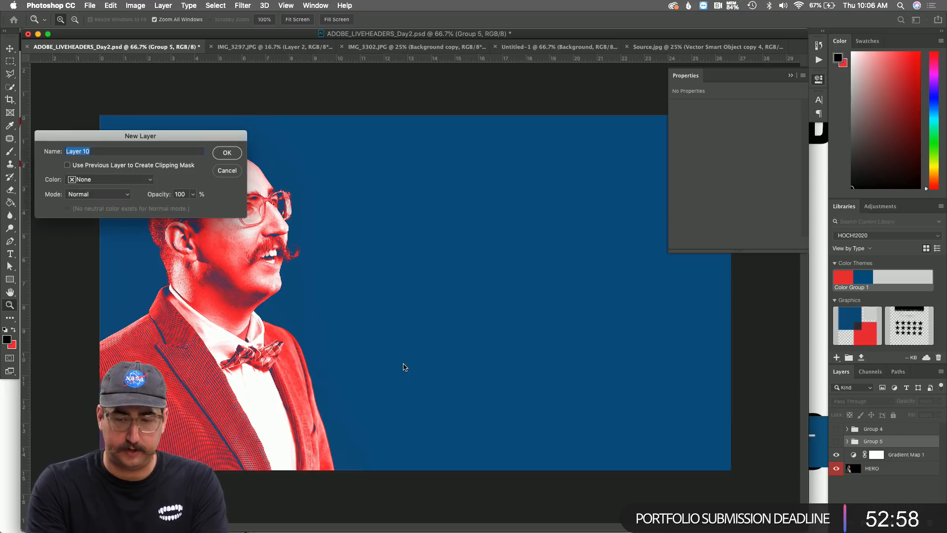
key(Return)
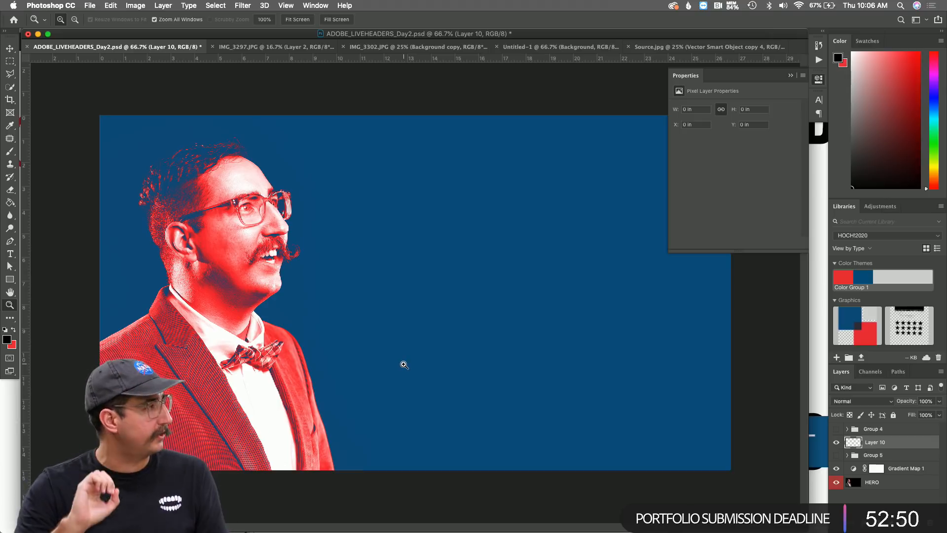
key(m)
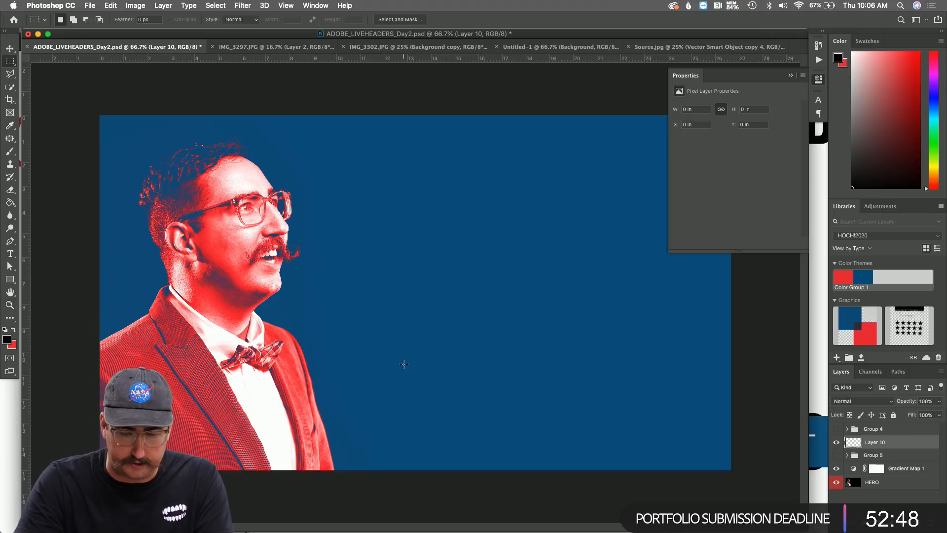
drag(404, 109, 568, 475)
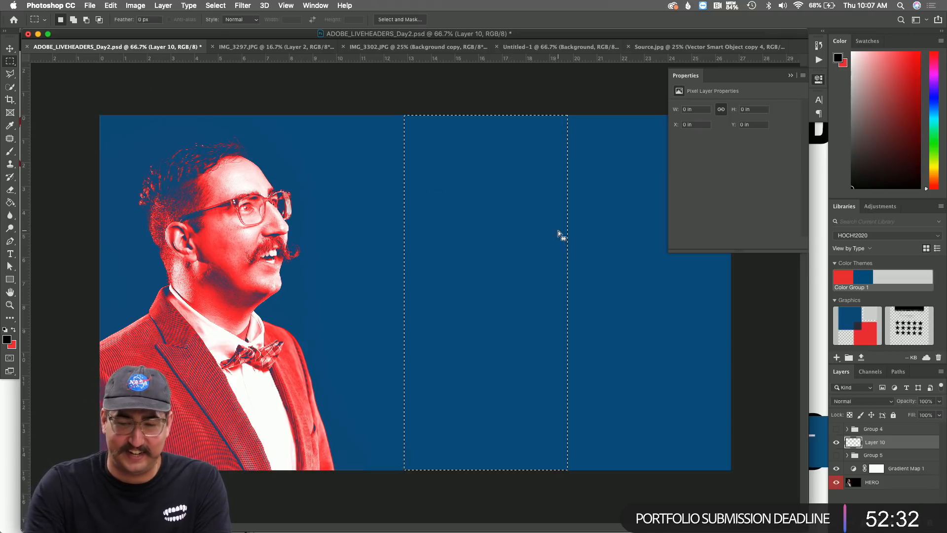
With a 600 px brush active, set Layer 10's blend mode to Dissolve.
key(b)
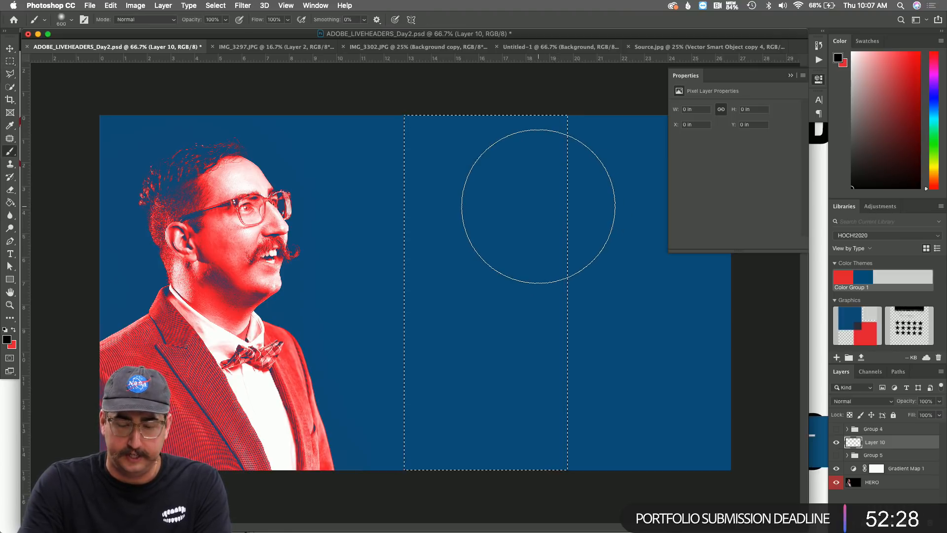
click(791, 75)
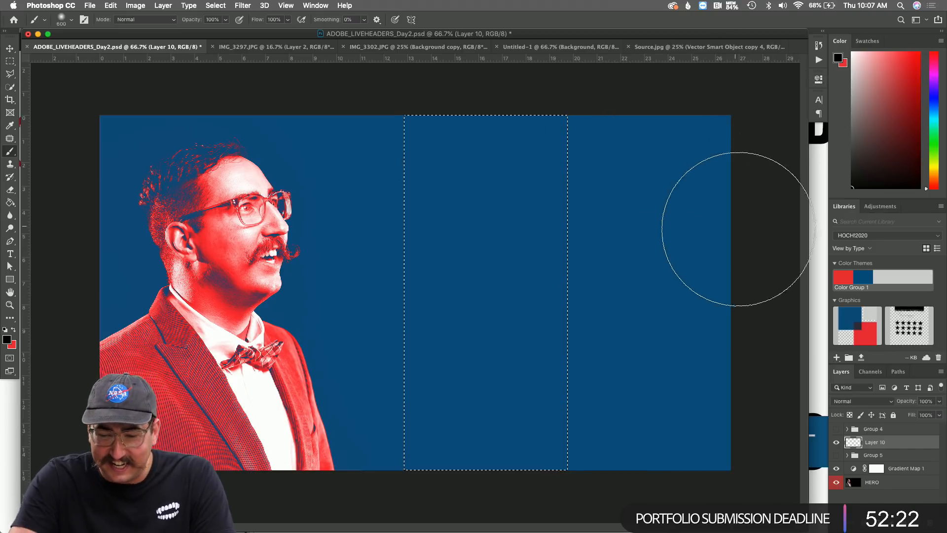
click(863, 401)
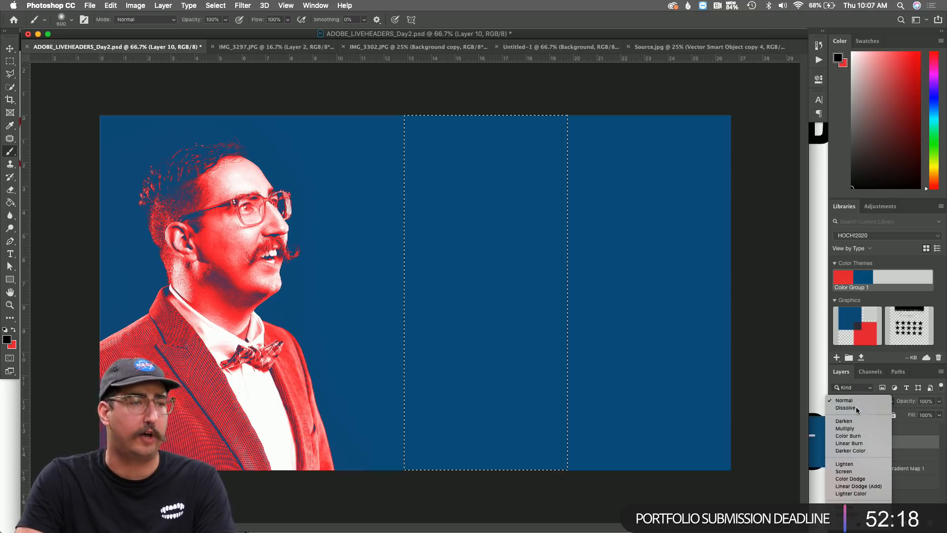
click(856, 406)
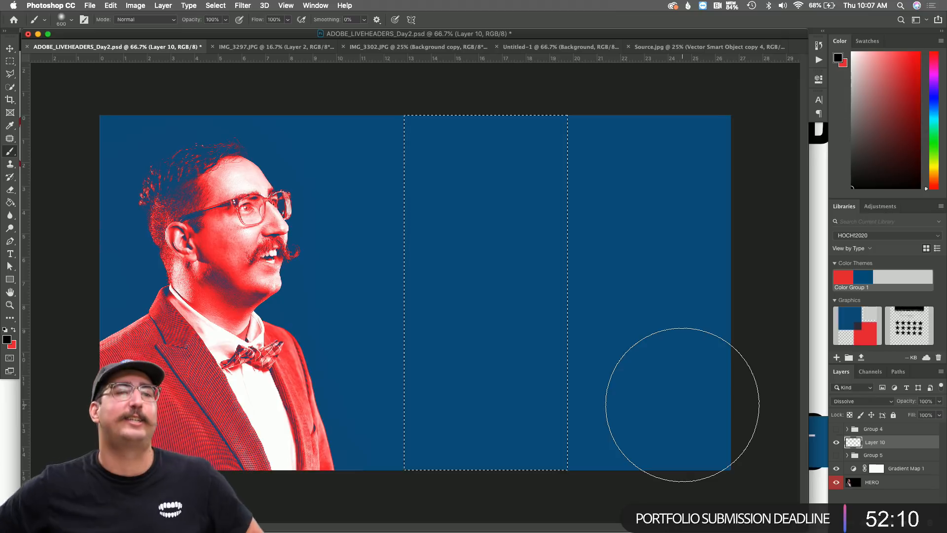
Paint three black test dabs inside the strip, then undo them.
click(596, 229)
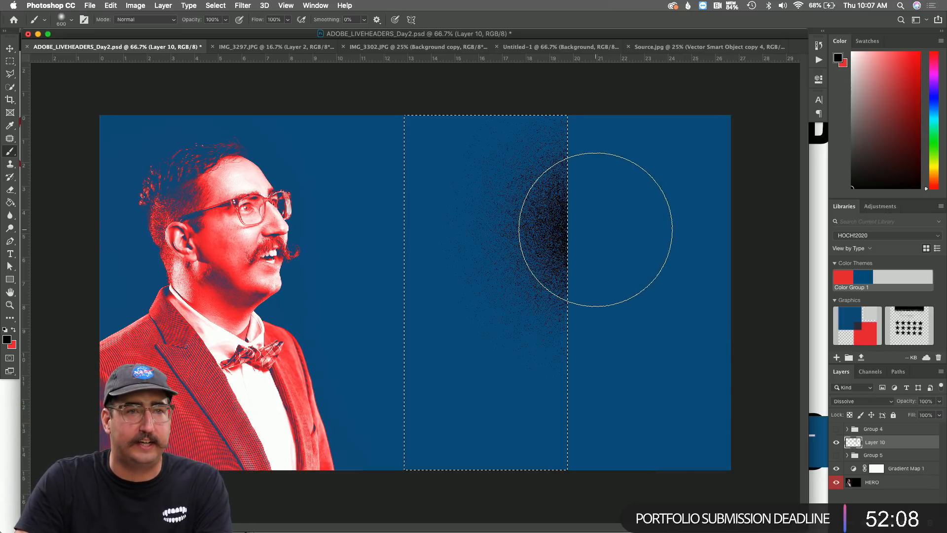
click(434, 296)
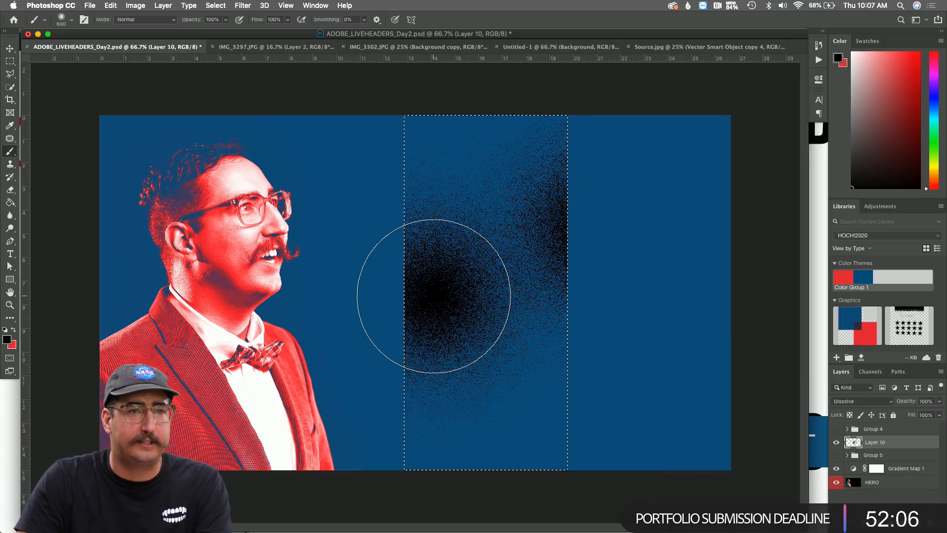
click(563, 377)
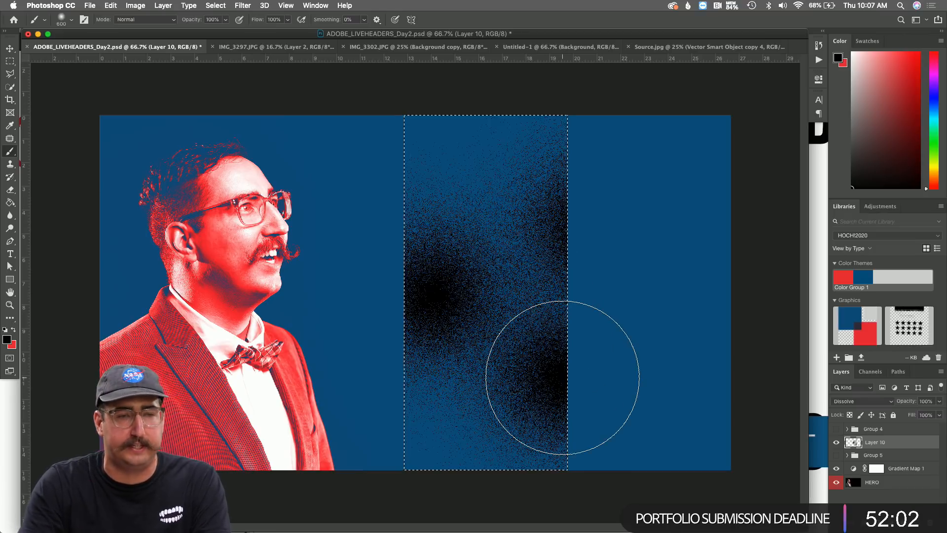
key(super+z)
key(super+z)
key(super+z)
key(super+z)
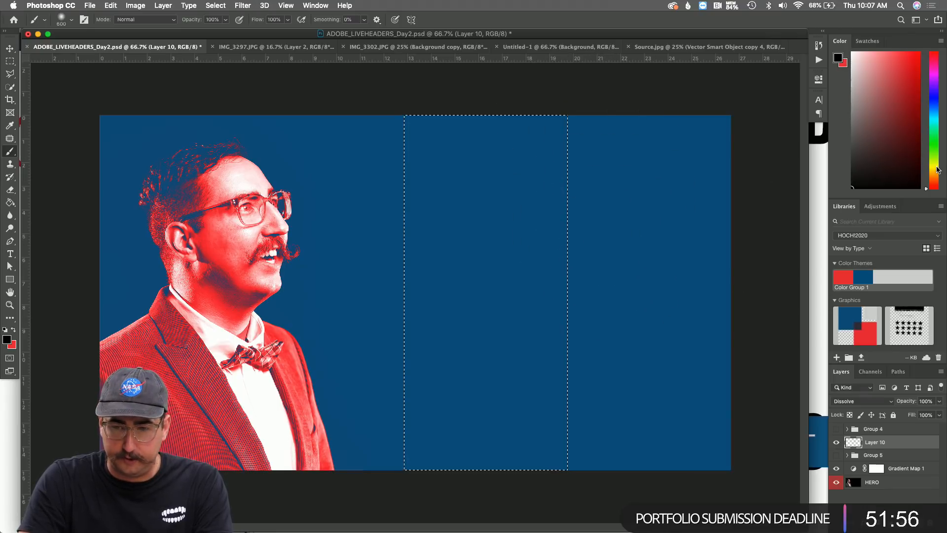
Pick yellow and spray a dense speckled band along the strip's right edge.
click(936, 168)
click(908, 64)
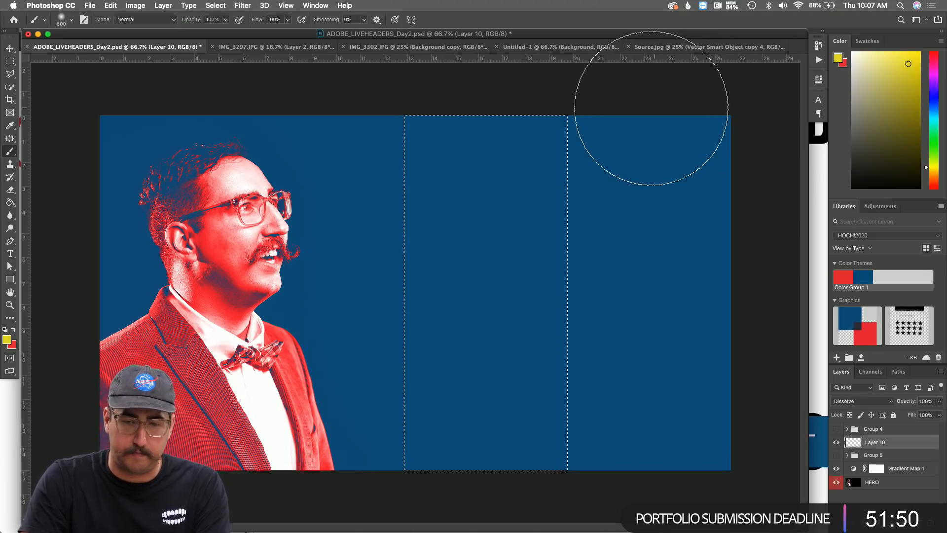
drag(683, 94, 685, 137)
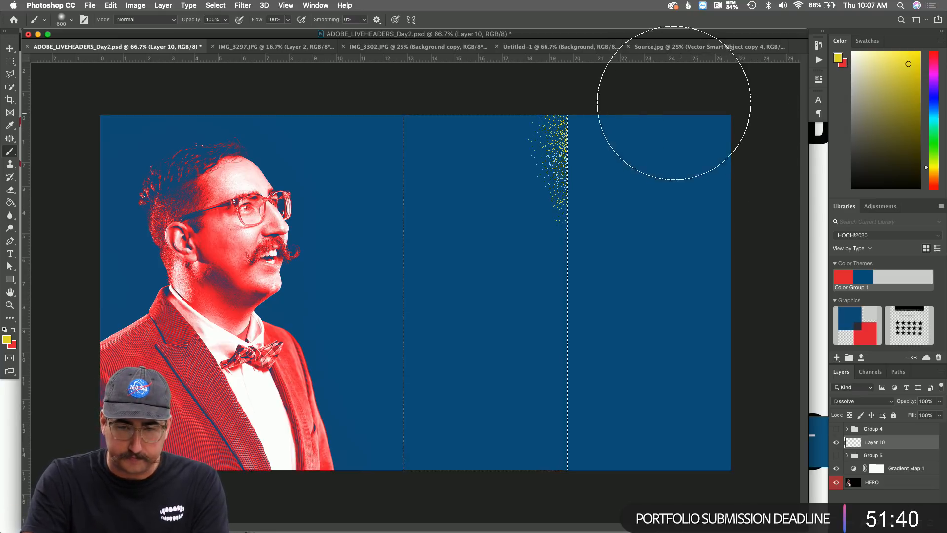
mouse_move(714, 206)
mouse_down()
mouse_move(706, 246)
mouse_move(689, 271)
mouse_move(696, 262)
mouse_move(690, 218)
mouse_move(684, 250)
mouse_move(706, 369)
mouse_move(700, 360)
mouse_move(679, 452)
mouse_move(678, 434)
mouse_move(683, 449)
mouse_move(726, 340)
mouse_up()
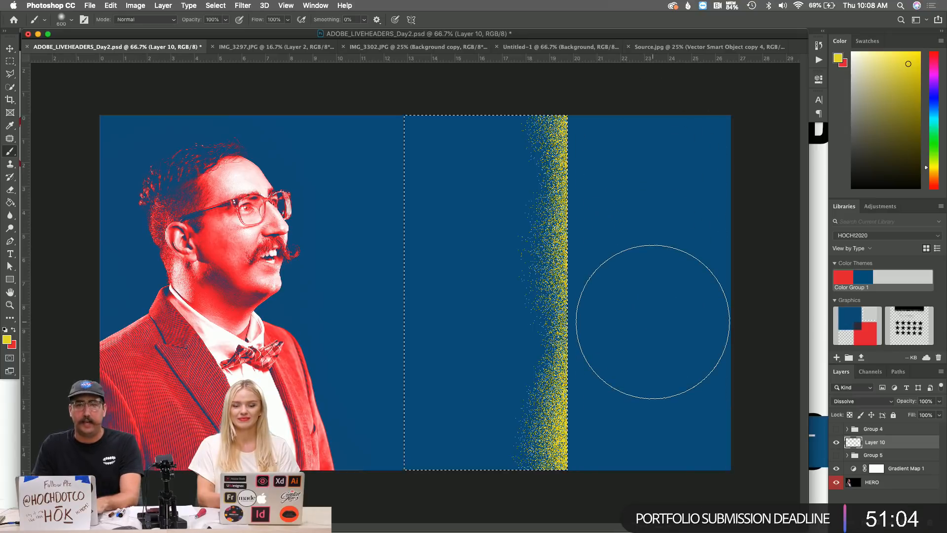
Deselect, try rotating the band 30° and widening it, undo that, then select Group 5.
key(super+d)
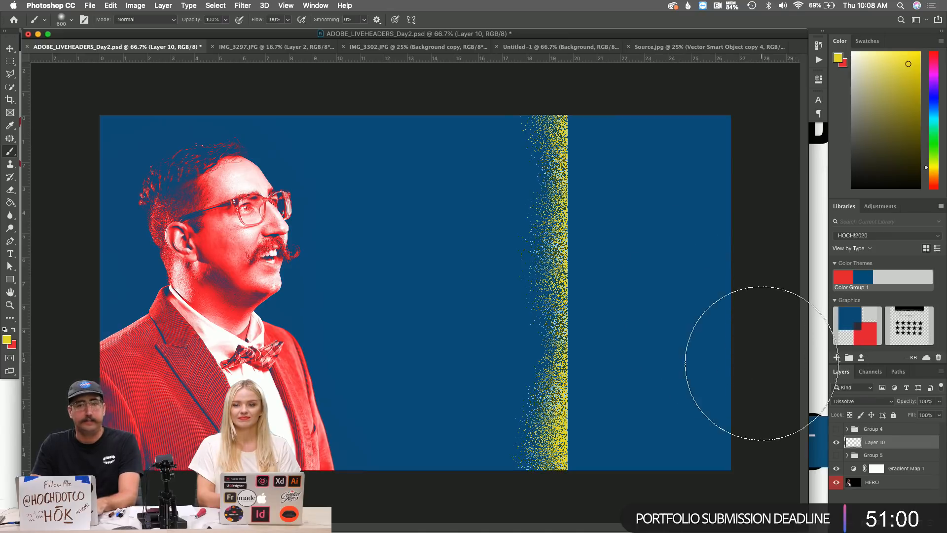
key(super+t)
mouse_move(616, 213)
mouse_down()
mouse_move(634, 310)
mouse_move(635, 239)
mouse_move(624, 217)
mouse_up()
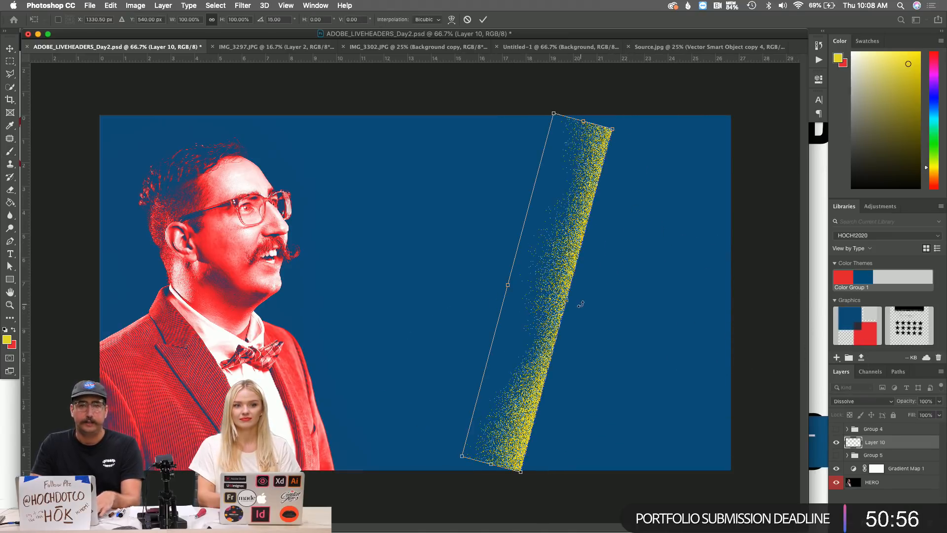
mouse_move(568, 300)
mouse_down()
mouse_move(602, 306)
mouse_move(579, 294)
mouse_move(572, 296)
mouse_move(604, 308)
mouse_move(575, 296)
mouse_move(590, 308)
mouse_move(592, 297)
mouse_move(580, 307)
mouse_up()
key(Return)
key(ctrl+z)
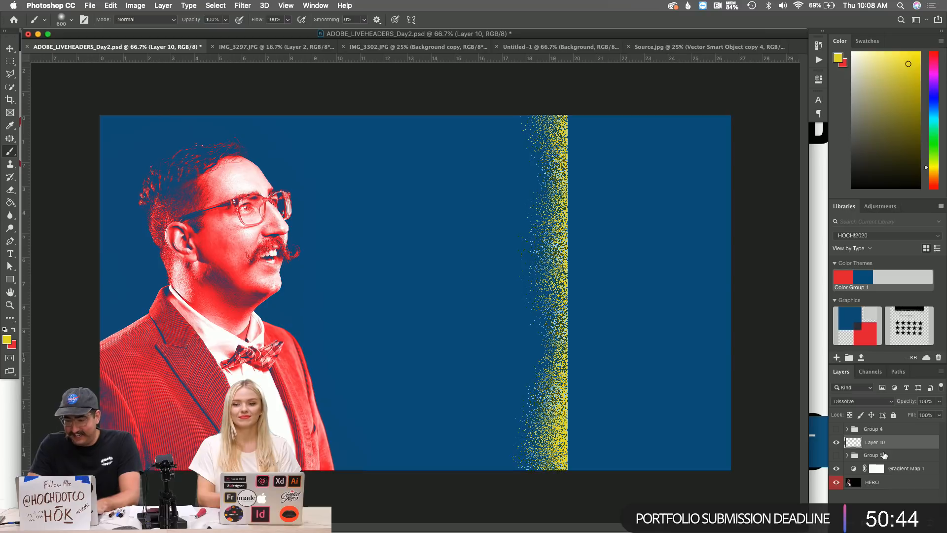
click(883, 454)
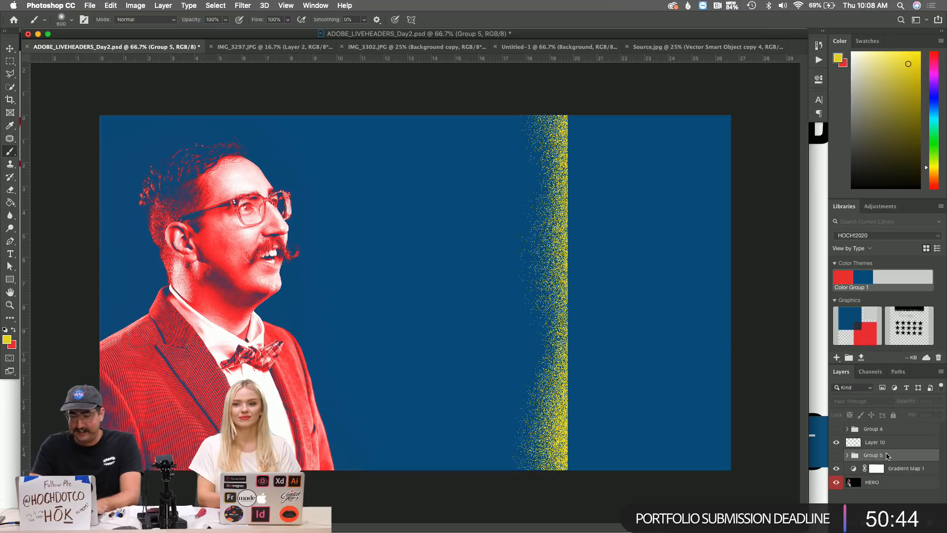
Create Layer 11 and merge Layer 10's yellow speckle band down into it.
key(super+shift+n)
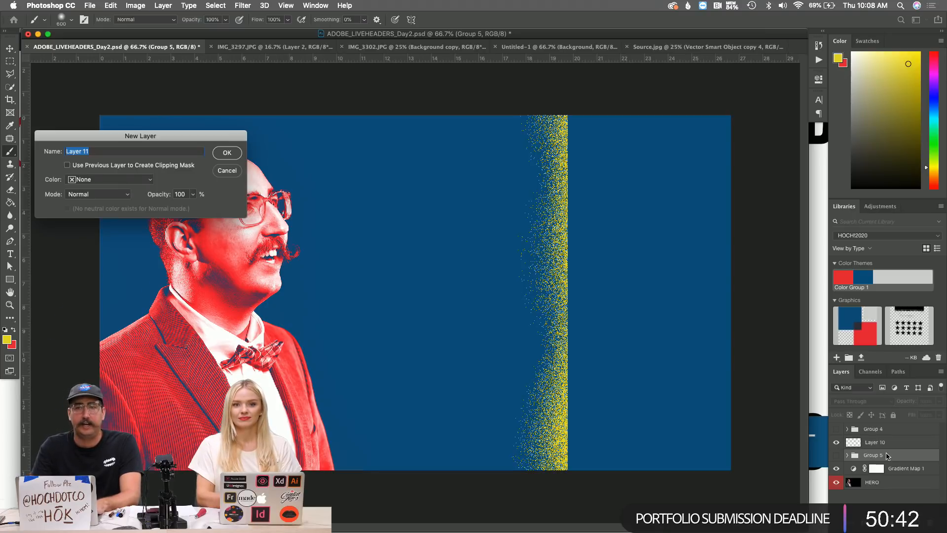
key(Return)
click(902, 440)
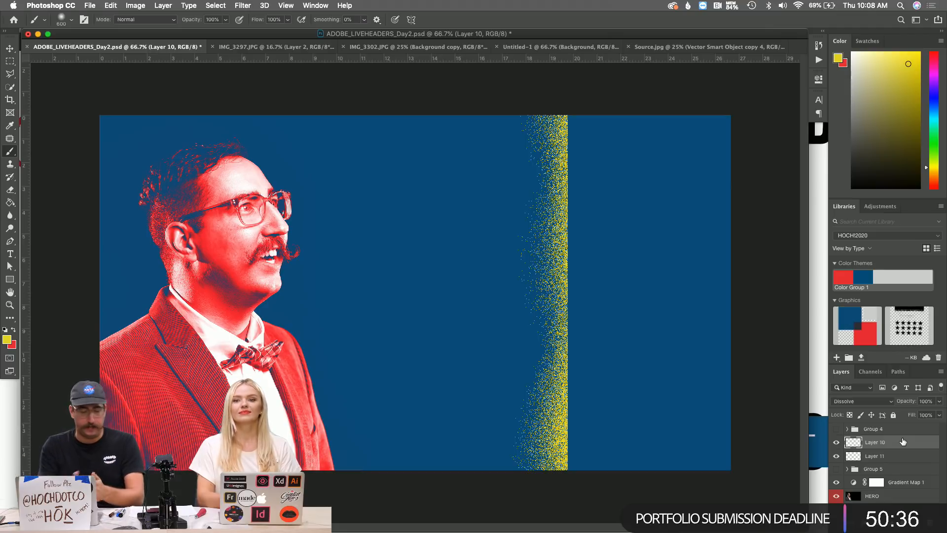
key(super+e)
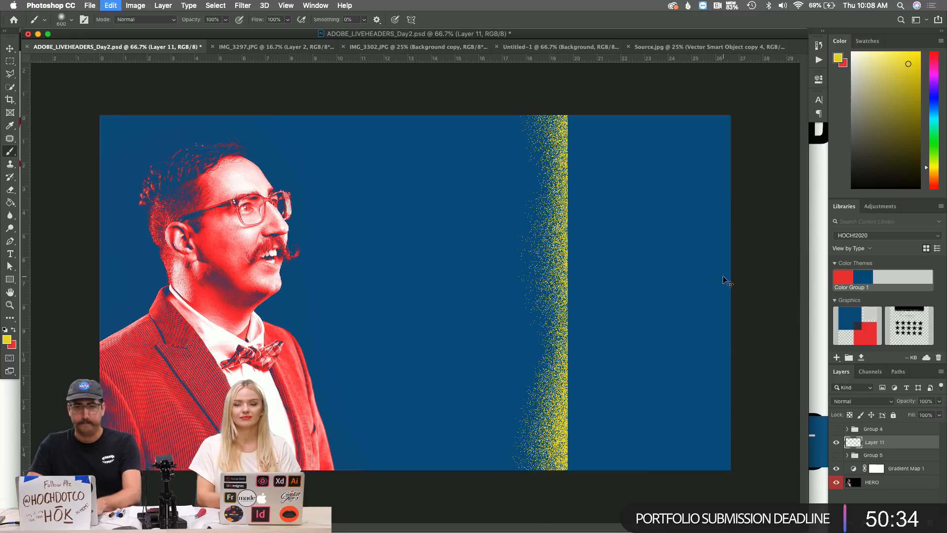
Rotate the speckle band 15° and shift it about 130 px left.
key(super+t)
drag(591, 255, 582, 309)
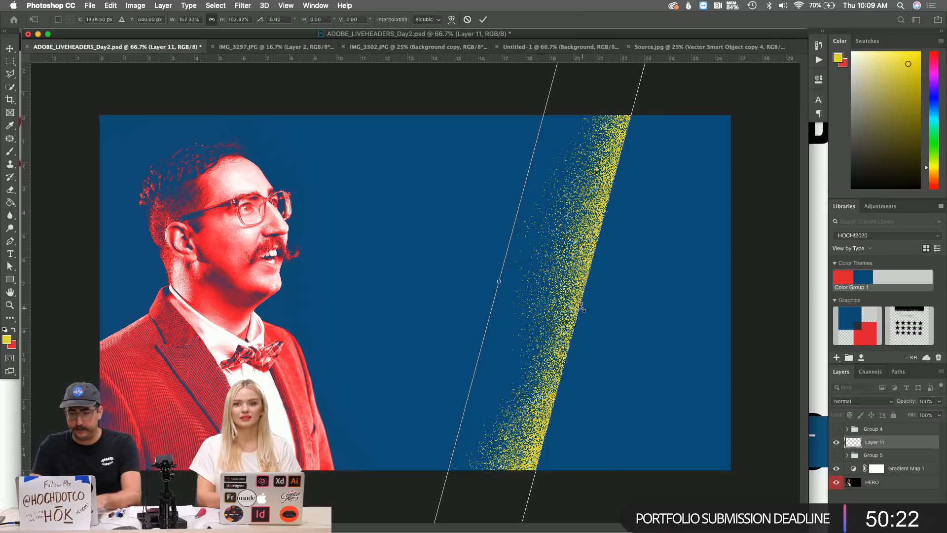
key(Return)
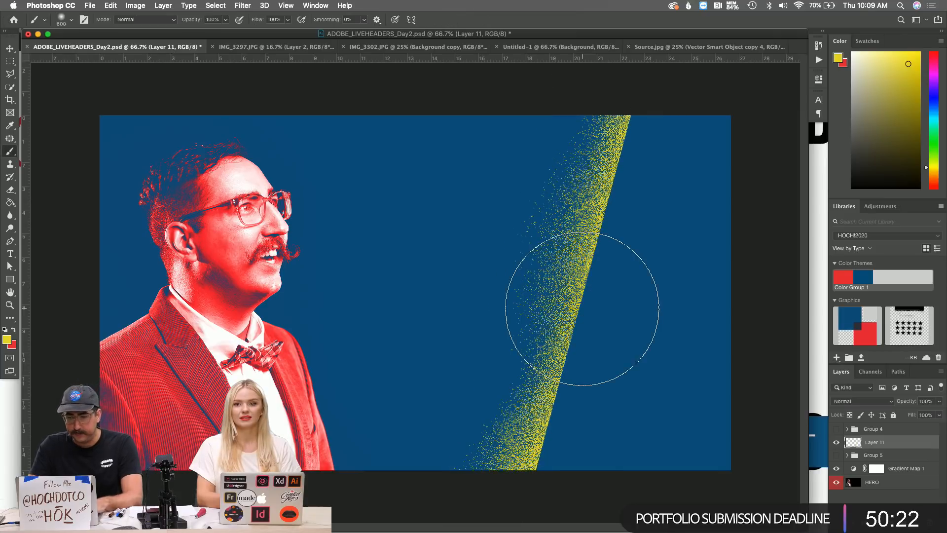
key(v)
drag(517, 236, 453, 235)
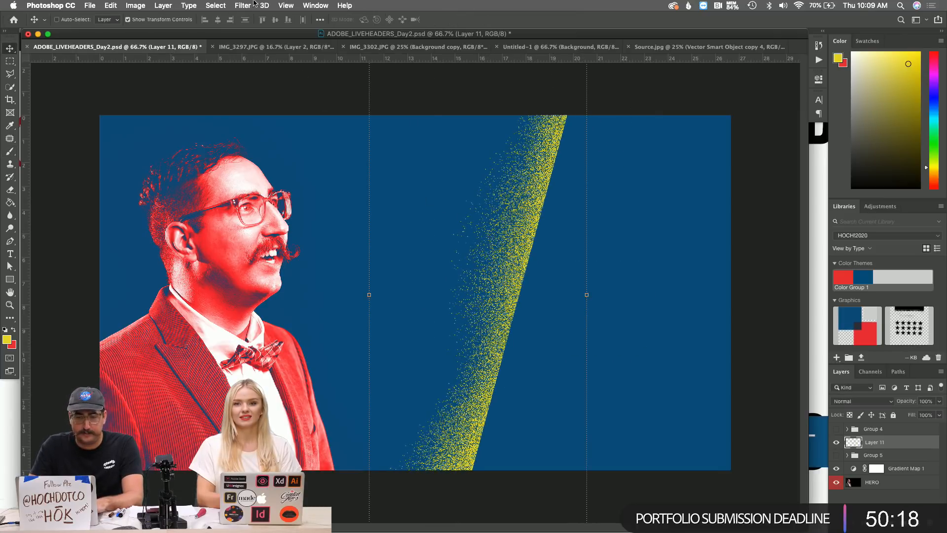
click(251, 5)
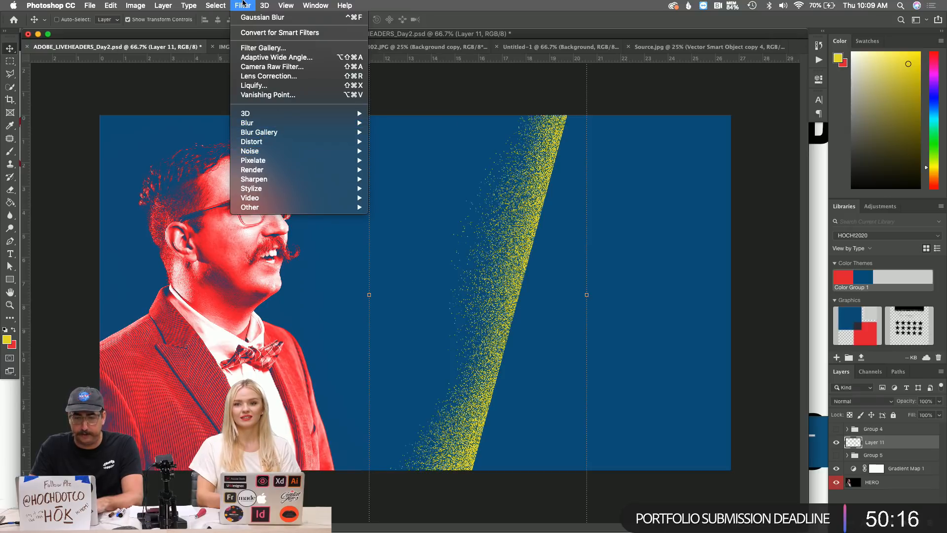
click(243, 3)
key(z)
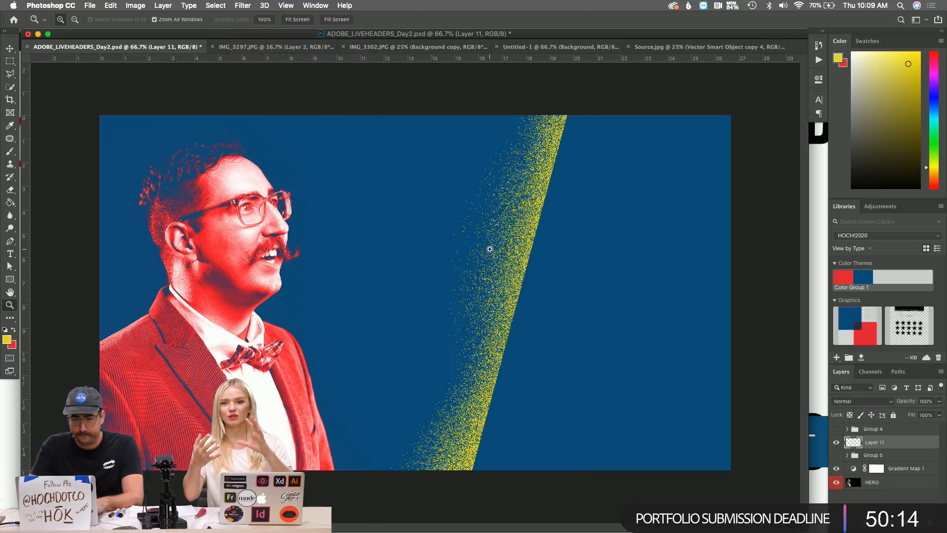
click(488, 249)
click(457, 243)
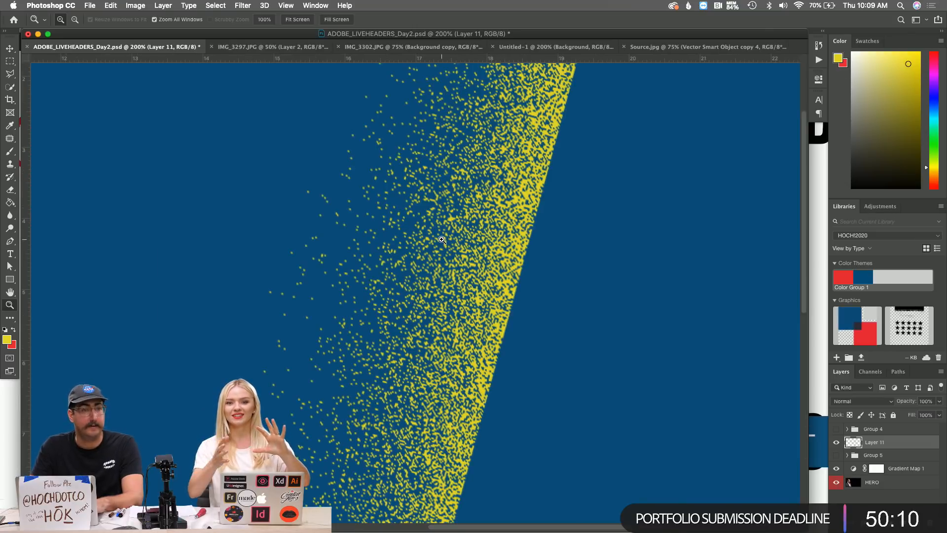
click(456, 208)
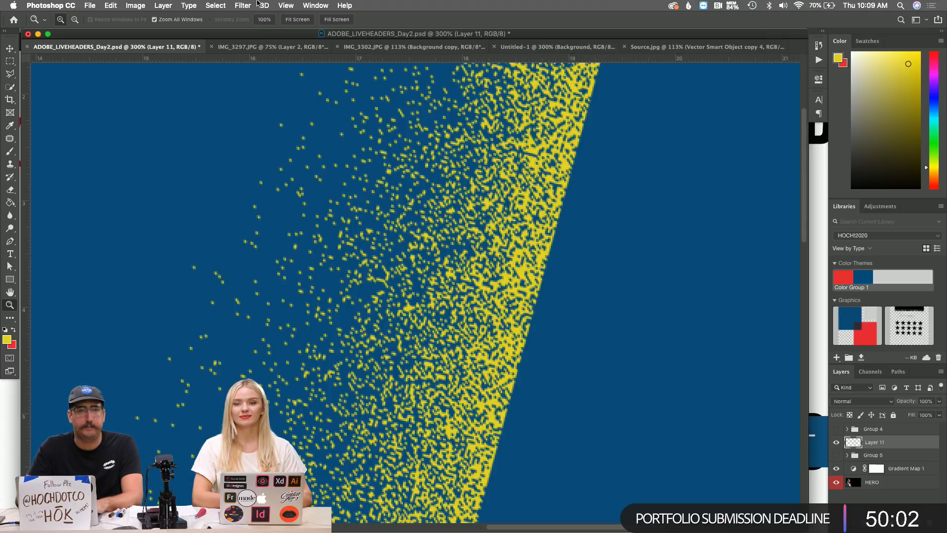
click(241, 6)
mouse_move(326, 124)
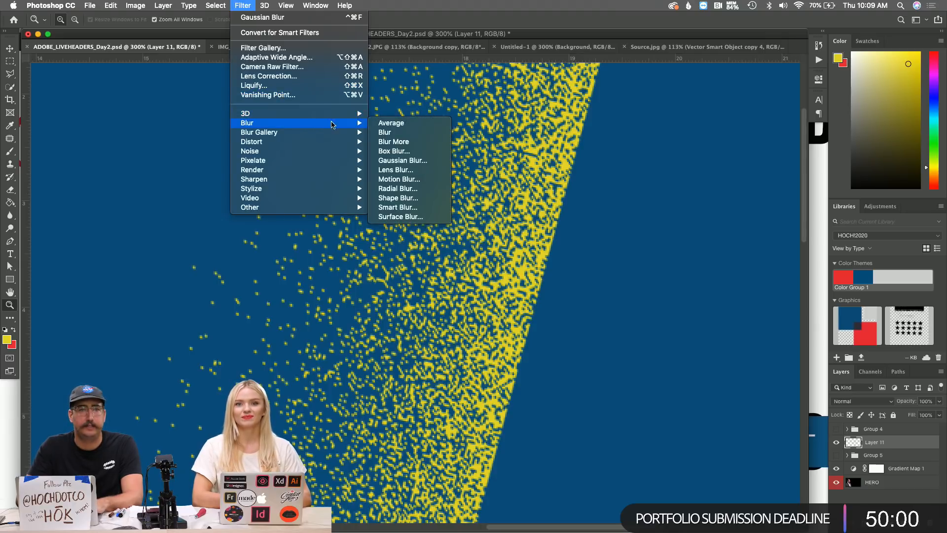
click(402, 160)
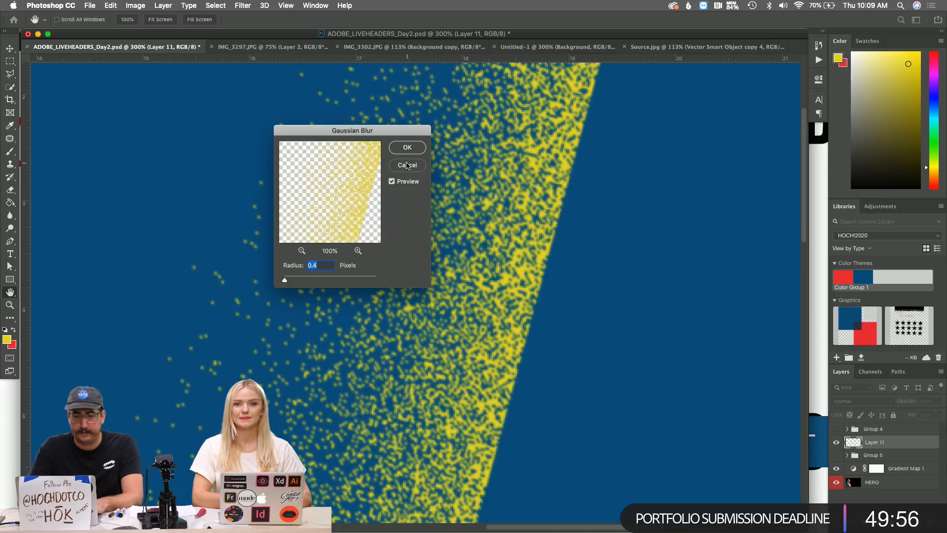
click(407, 165)
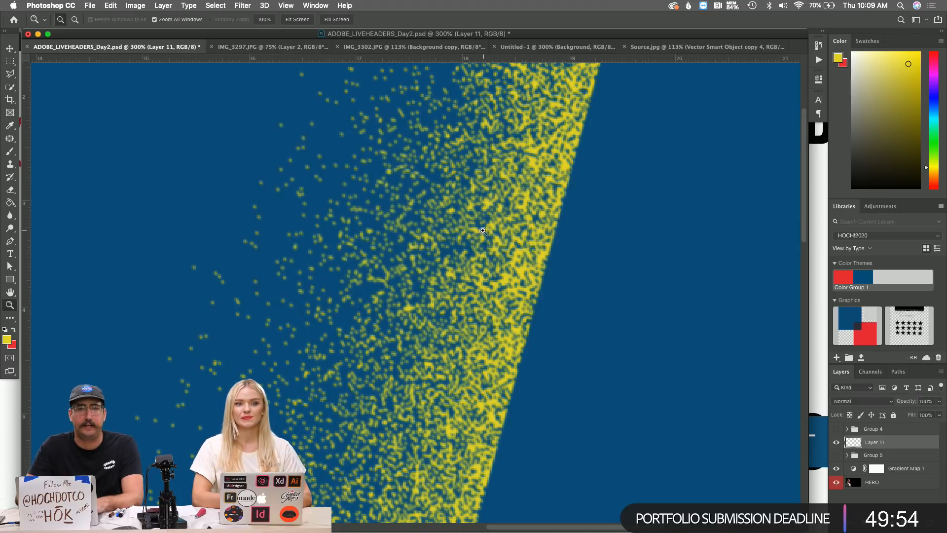
key(z)
alt+click(483, 230)
alt+click(483, 230)
alt+click(483, 231)
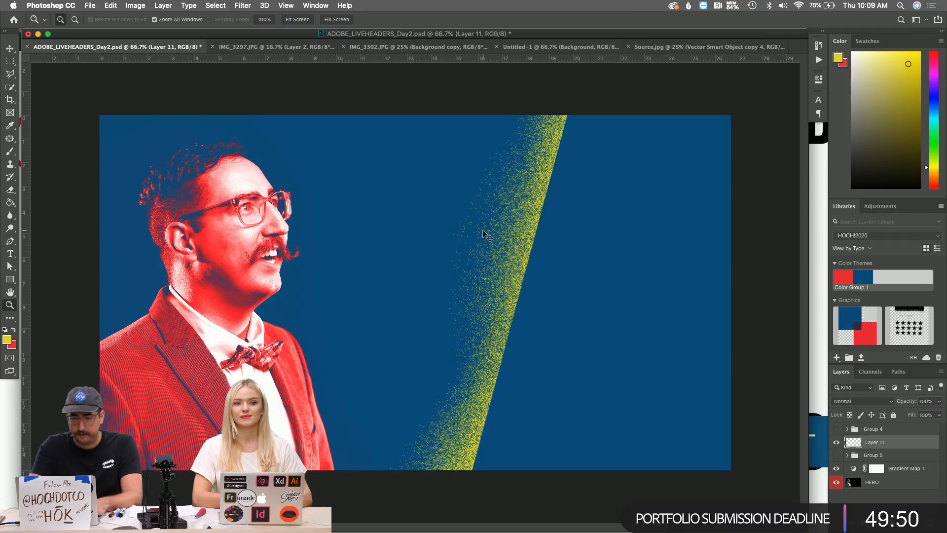
Copy the stripe twice at 50% opacity, placing the copies to the right and between.
key(v)
drag(514, 224, 639, 292)
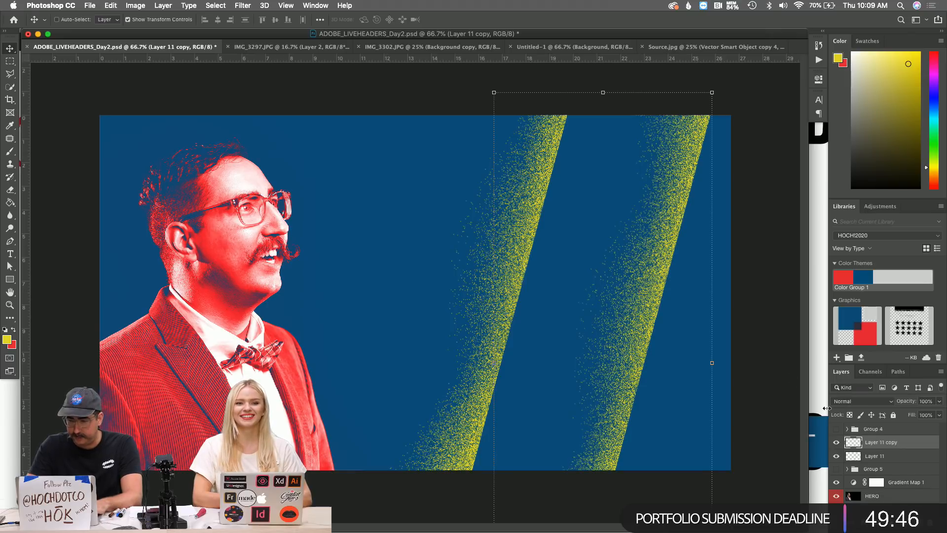
key(shift+Down)
key(shift+Down)
key(shift+Down)
key(shift+Down)
key(shift+Down)
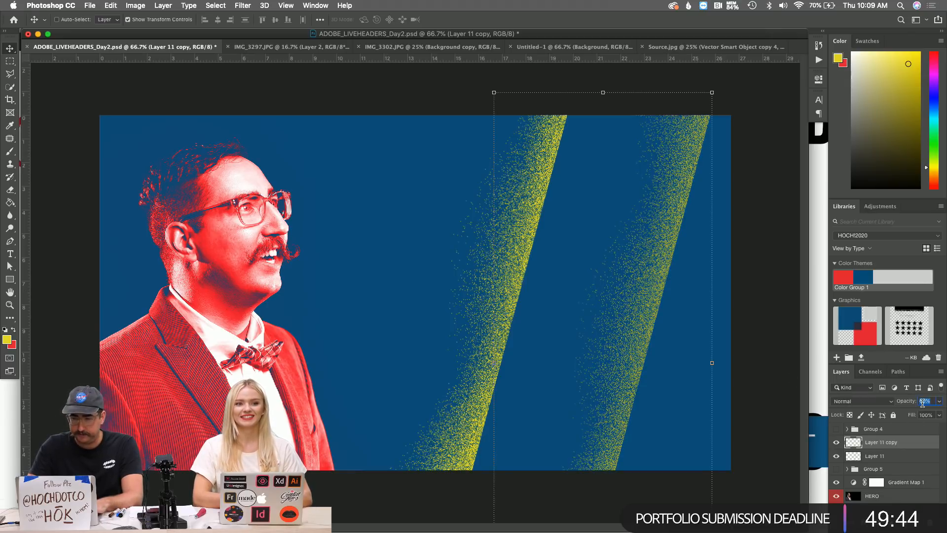
key(Return)
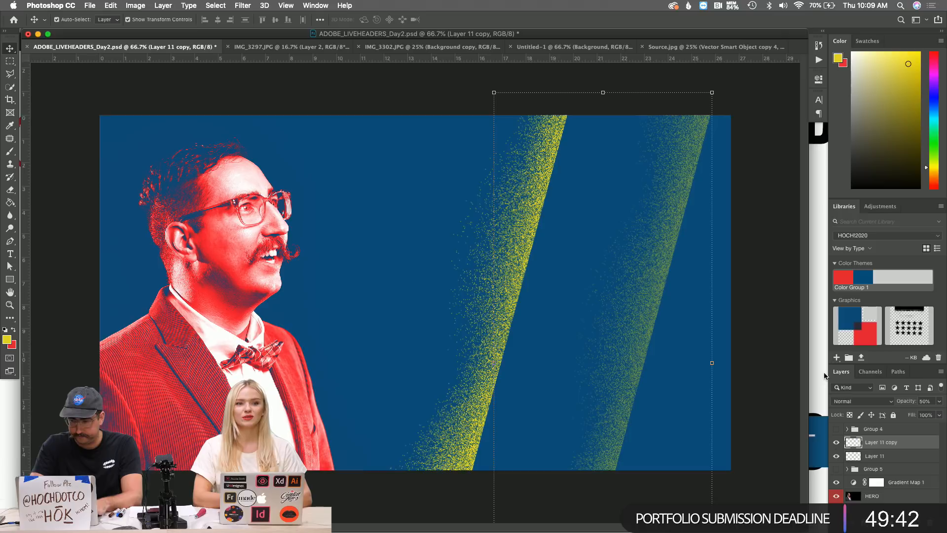
key(super+j)
drag(610, 211, 567, 184)
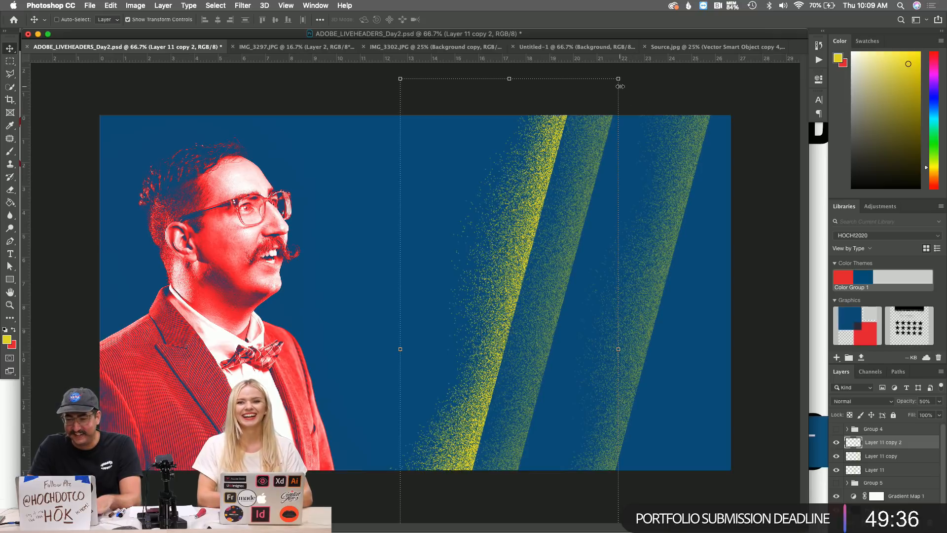
drag(584, 167, 610, 176)
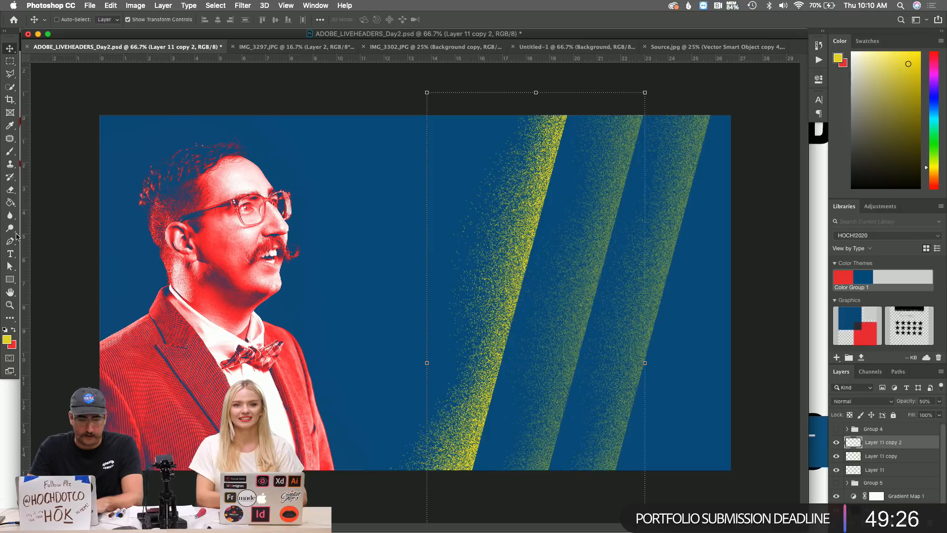
Draw an ellipse circle centred over the three stripes.
click(12, 278)
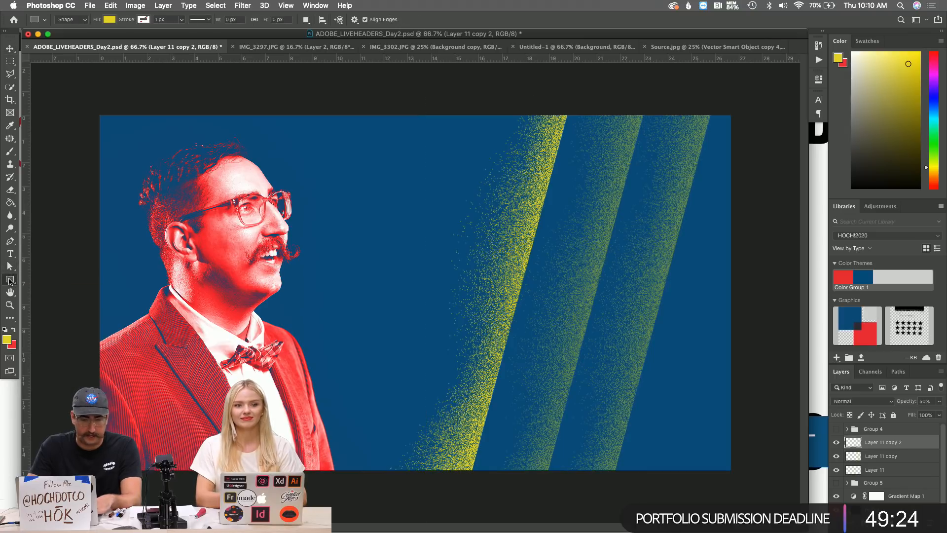
drag(12, 281, 49, 297)
drag(536, 272, 444, 189)
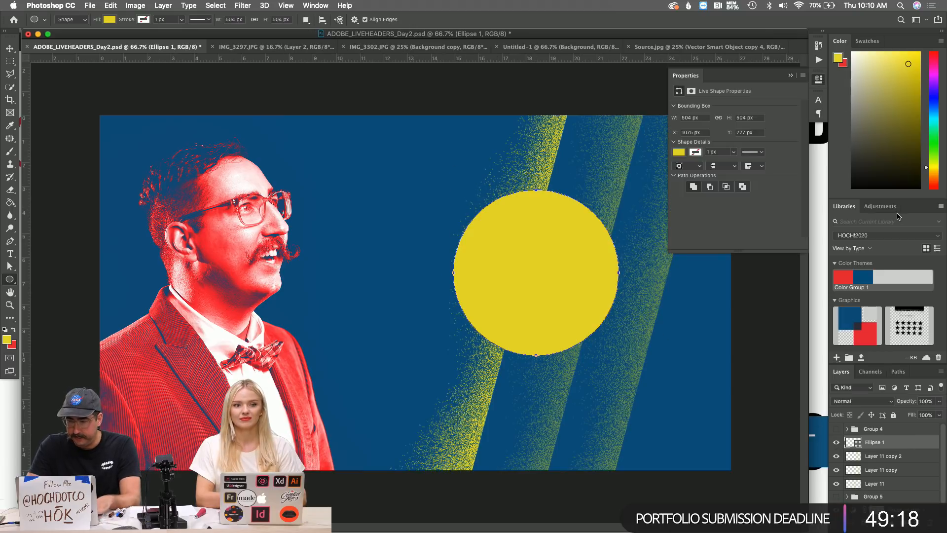
Fill the circle cyan and move Ellipse 1 below Layer 11 in the layer stack.
click(933, 128)
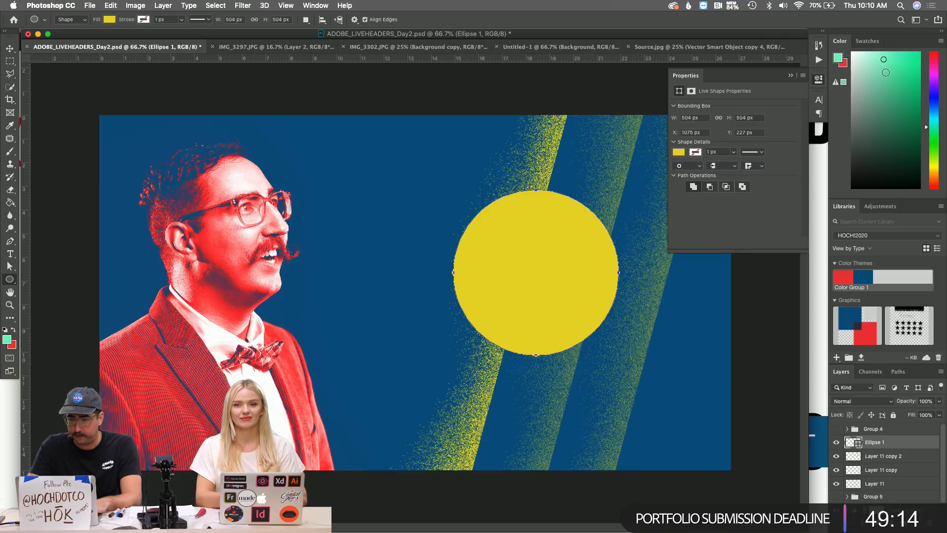
click(109, 20)
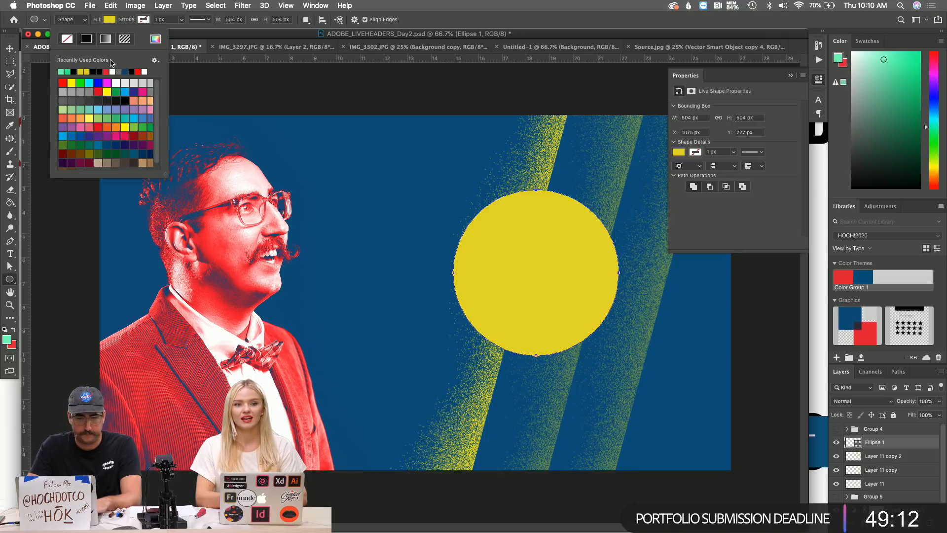
click(91, 82)
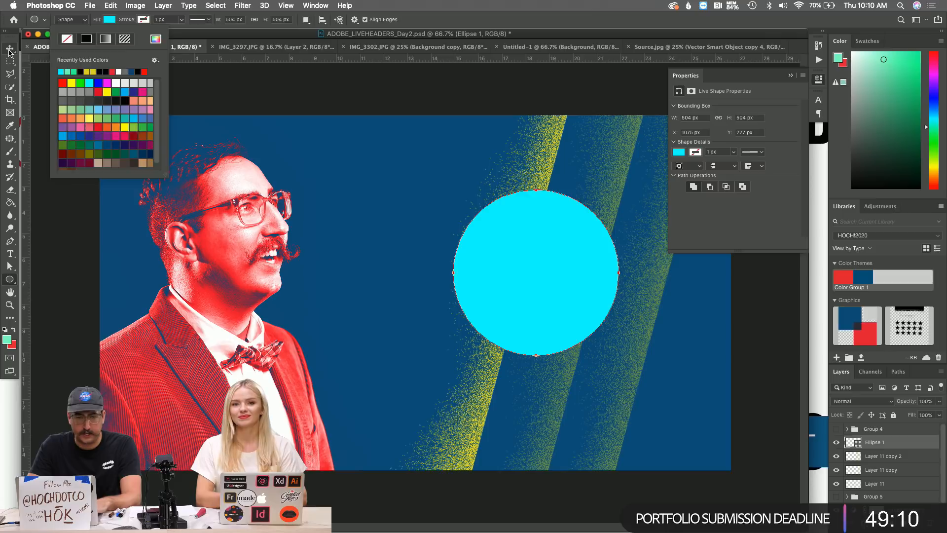
key(Return)
key(v)
drag(881, 445, 882, 474)
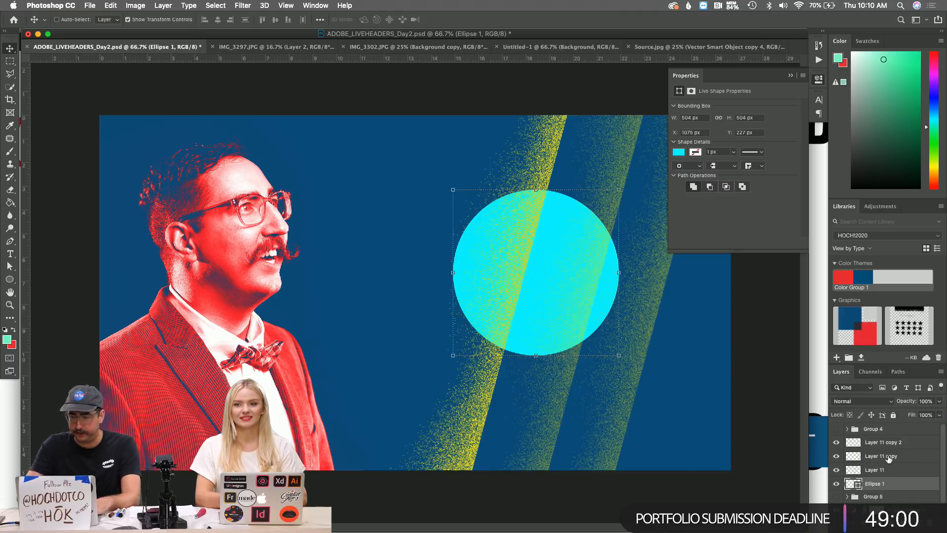
Move both Layer 11 copies below the circle and trace a polygonal selection along the stripe edge.
drag(896, 459, 894, 487)
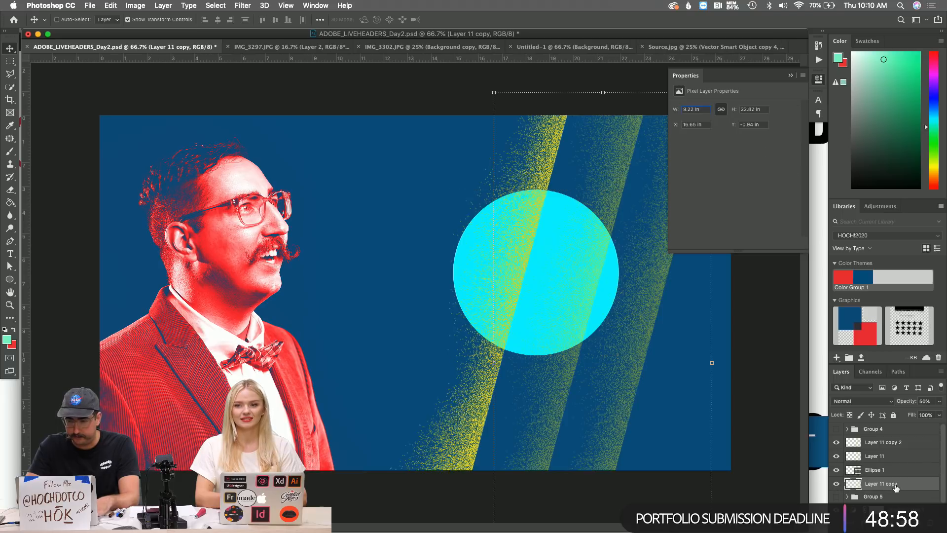
drag(879, 446, 881, 491)
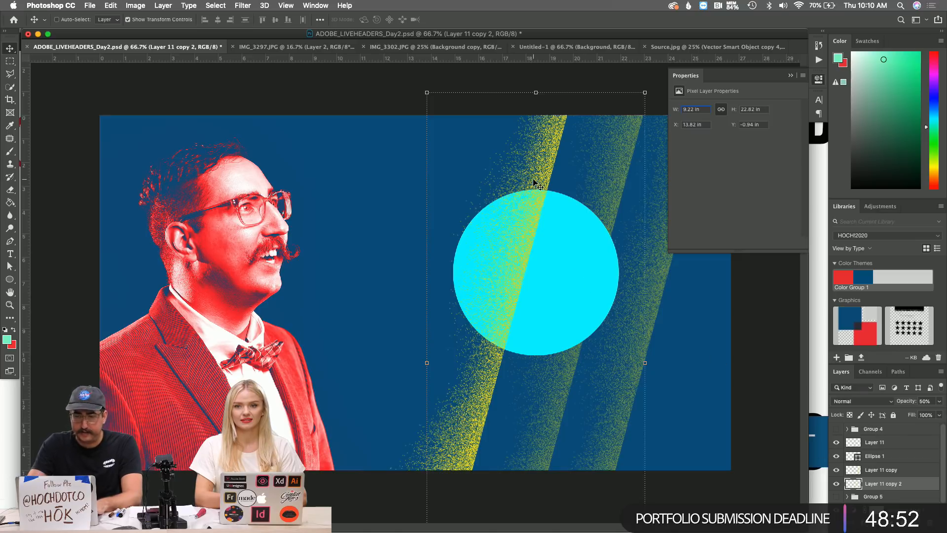
key(l)
click(570, 111)
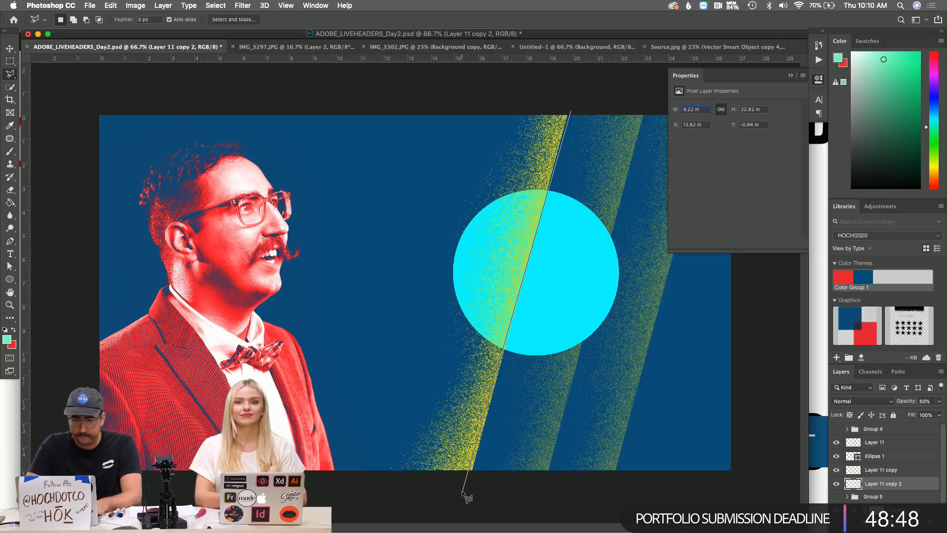
double_click(444, 119)
Add an inverted layer mask to Ellipse 1 from the selection, hiding its left part.
click(885, 469)
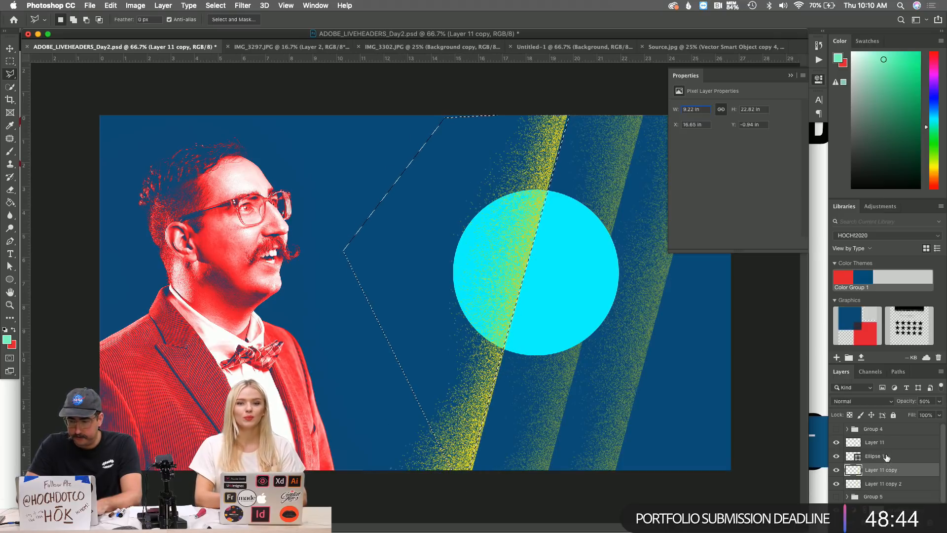
click(886, 457)
click(872, 522)
key(super+i)
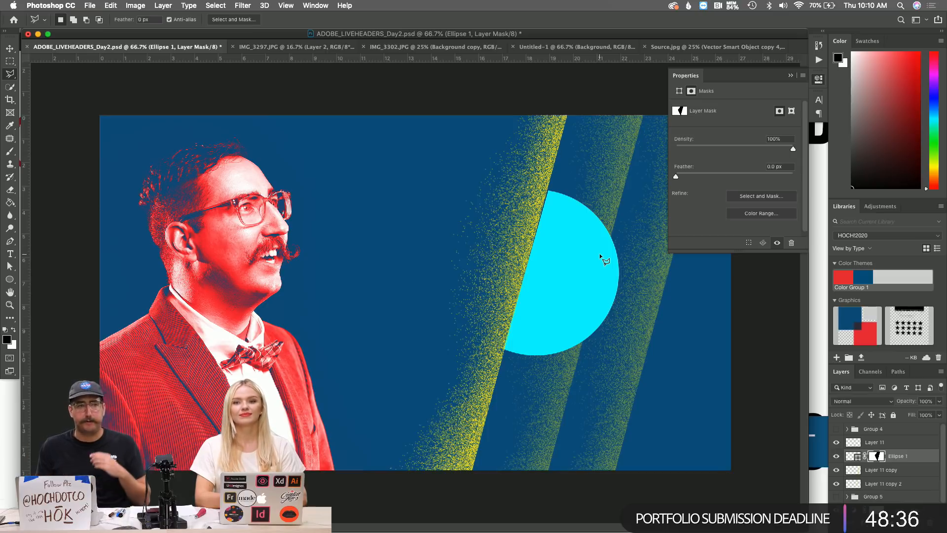
Load the circle as a selection, zoom in, and create Layer 12.
click(853, 455)
key(z)
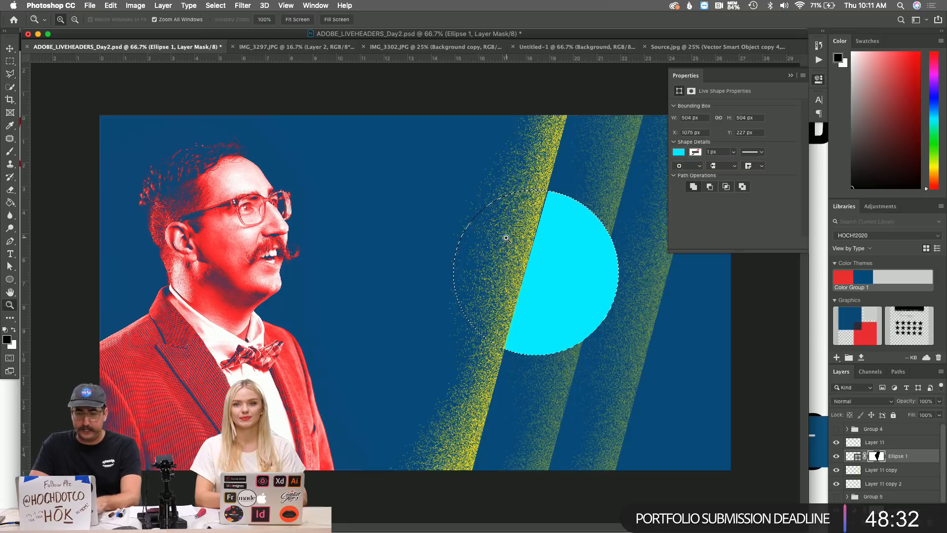
click(523, 246)
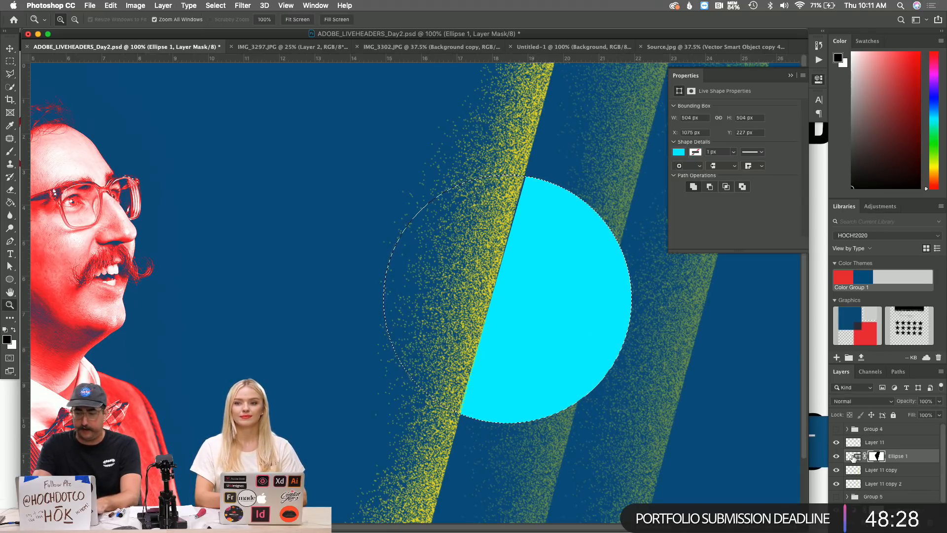
key(super+shift+n)
key(Return)
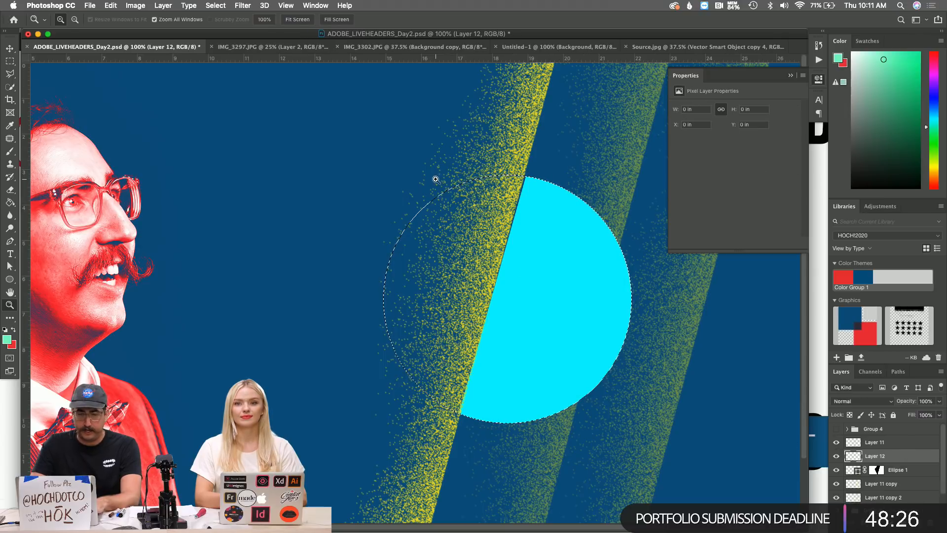
Set Layer 12 to Dissolve, paint greyish-green speckles inside the circle, then deselect.
key(b)
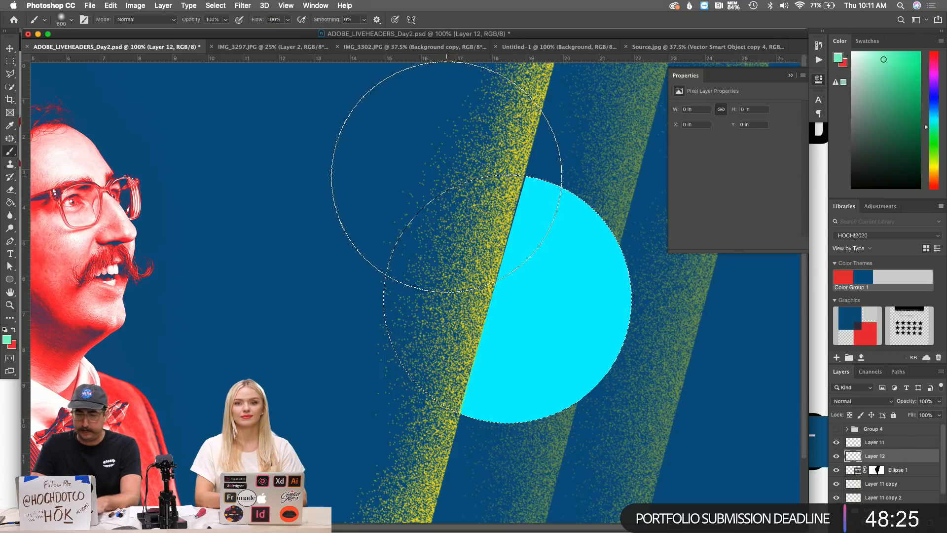
click(850, 400)
click(851, 410)
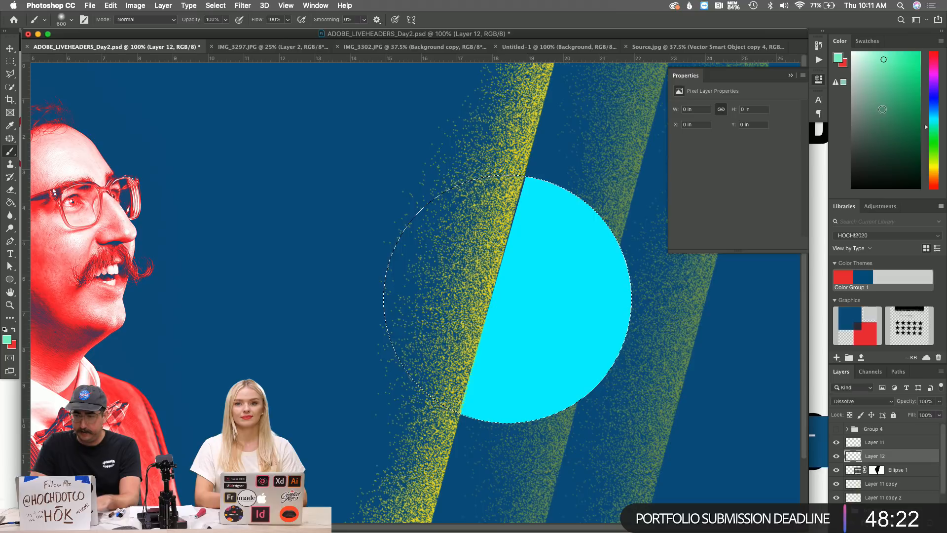
click(861, 108)
mouse_move(434, 110)
mouse_down()
mouse_move(412, 105)
mouse_move(428, 158)
mouse_move(389, 296)
mouse_move(347, 381)
mouse_up()
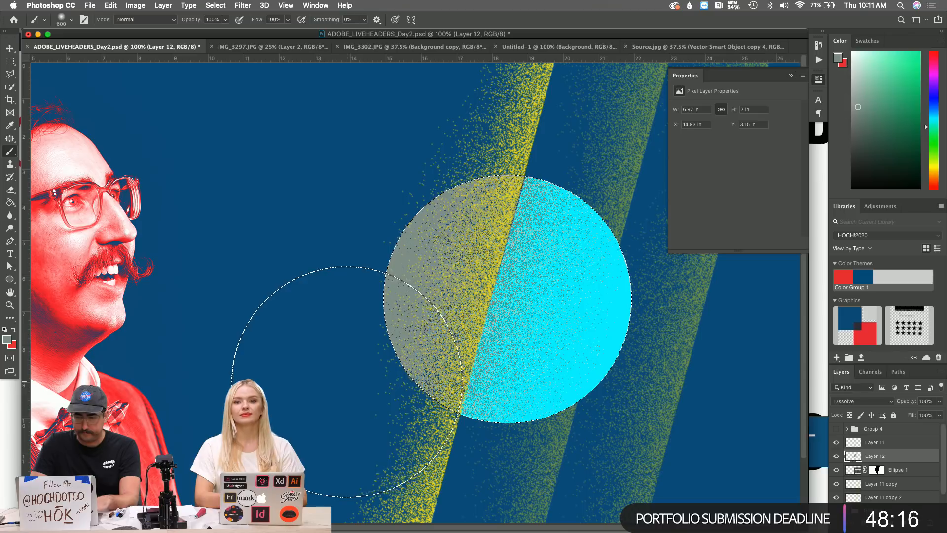
key(super+d)
Create a new Layer 13 above Ellipse 1.
click(242, 5)
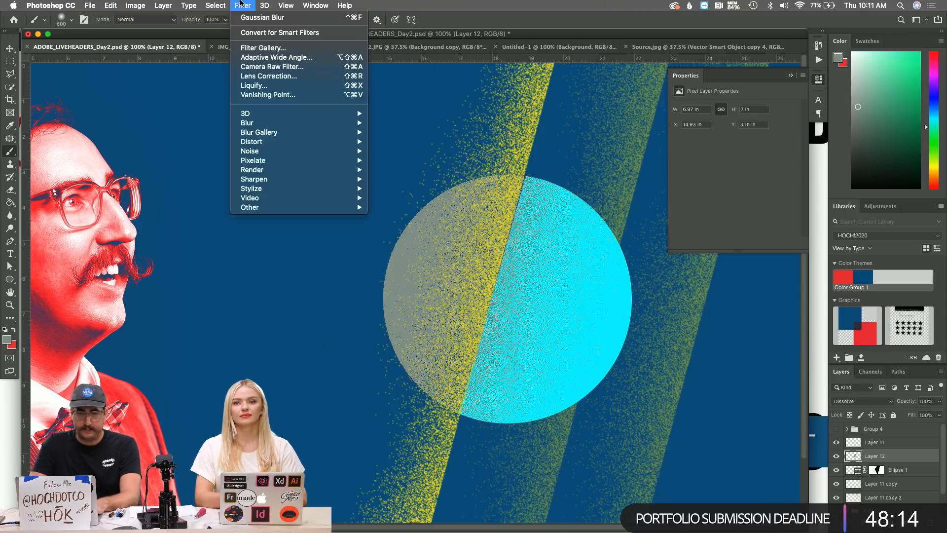
click(242, 6)
click(914, 470)
key(shift+super+n)
key(Return)
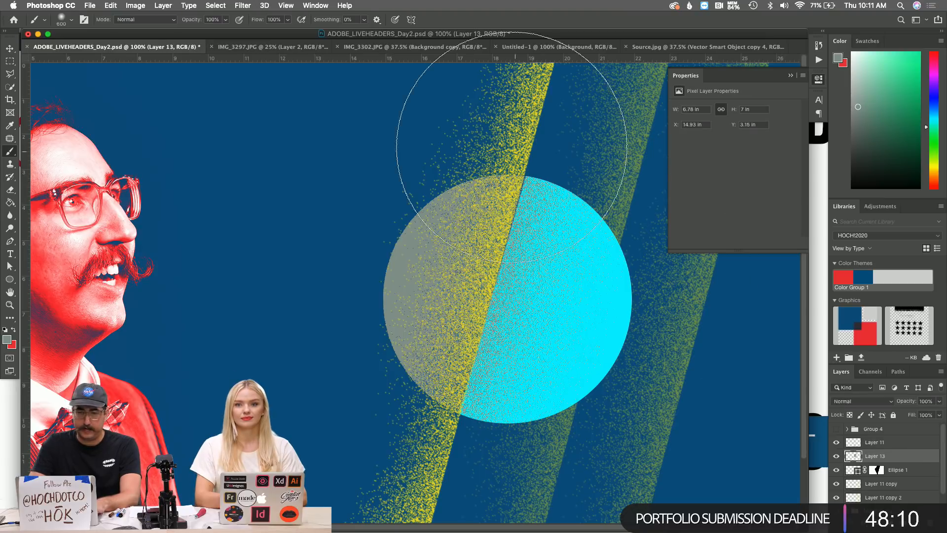
Apply a 0.4 px Gaussian Blur to Layer 13.
click(241, 5)
mouse_move(312, 123)
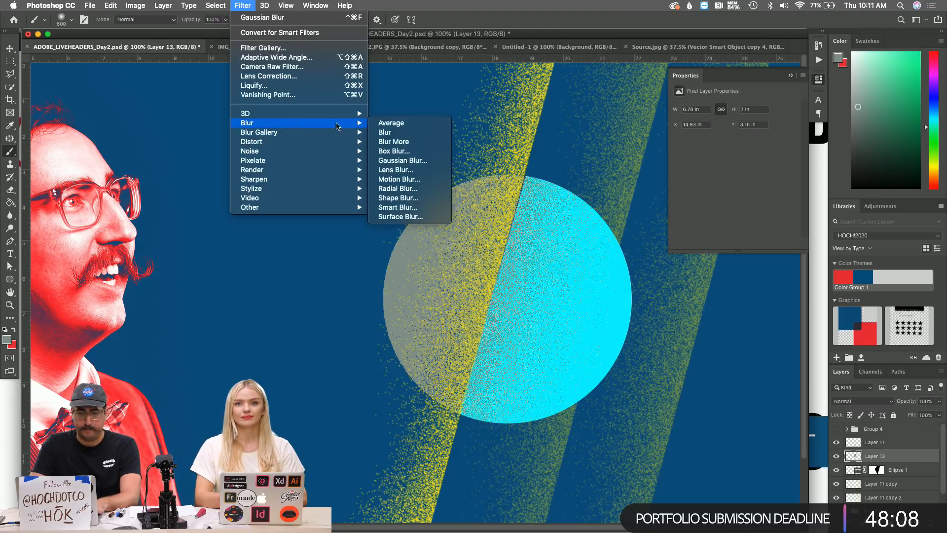
click(402, 161)
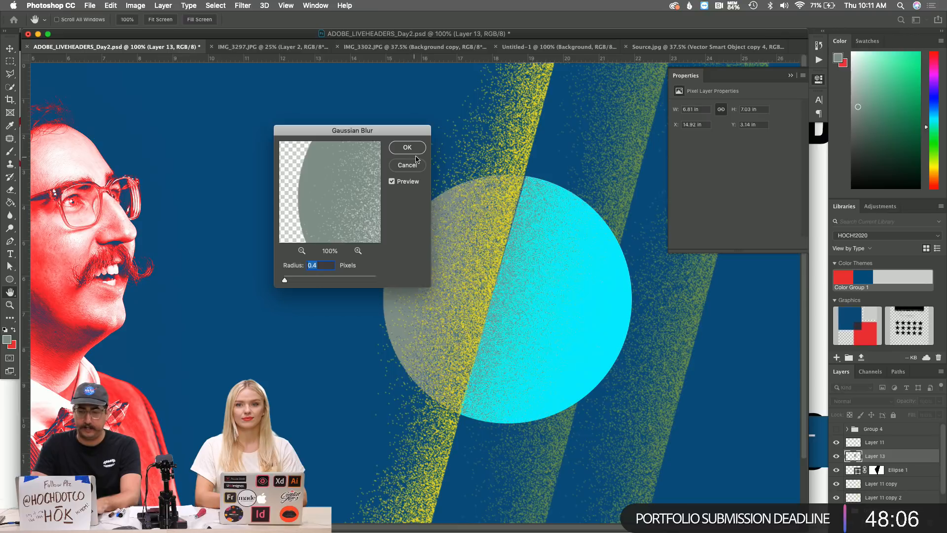
click(407, 148)
key(b)
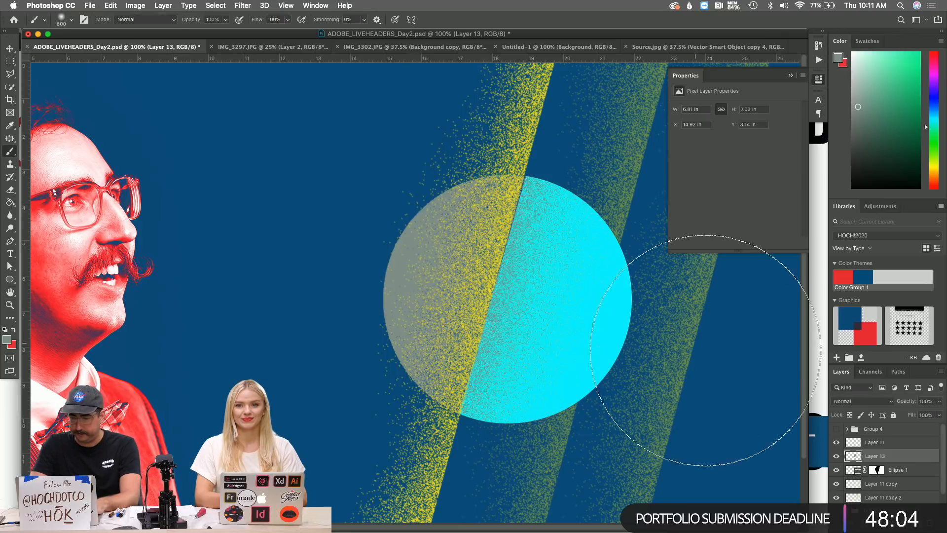
Clip Layer 13 to Ellipse 1 in Multiply mode and zoom out to the whole header.
super+click(877, 472)
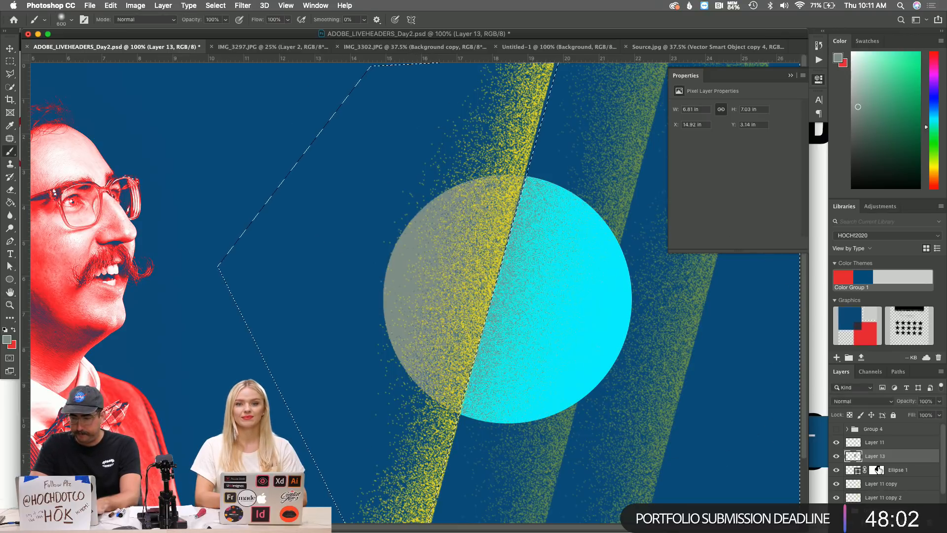
key(super+d)
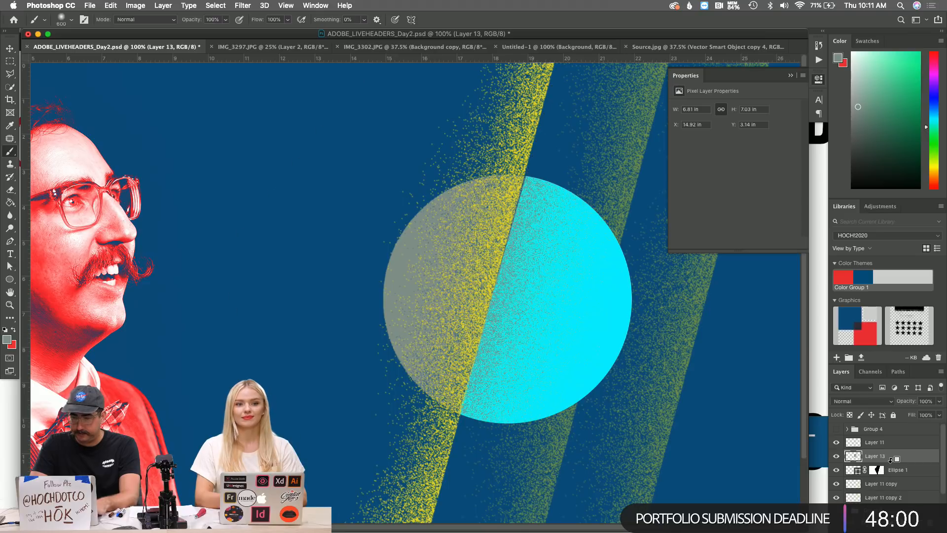
alt+click(890, 461)
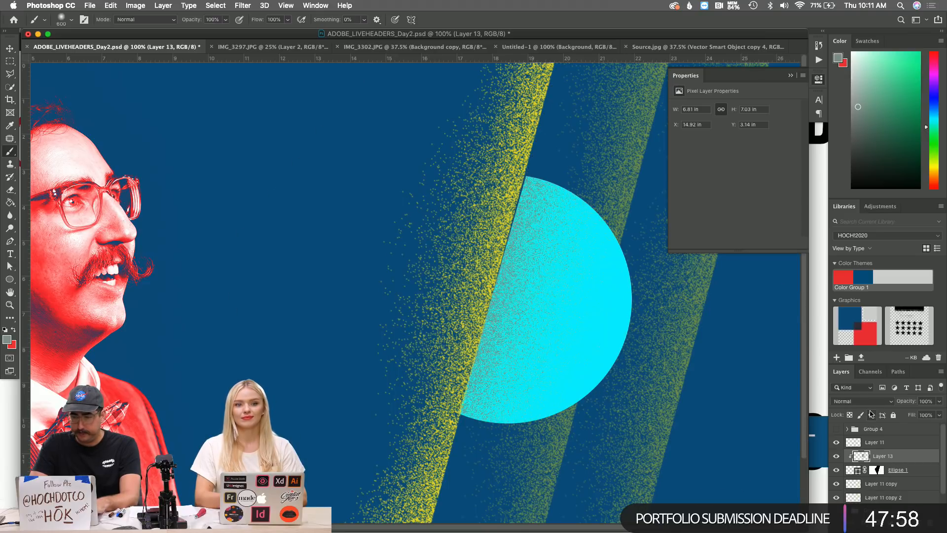
click(862, 401)
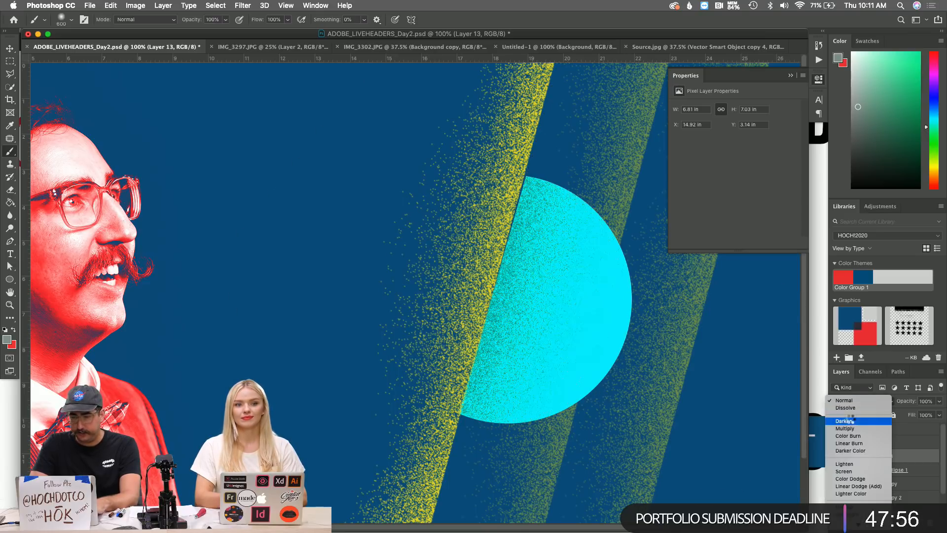
click(844, 428)
key(z)
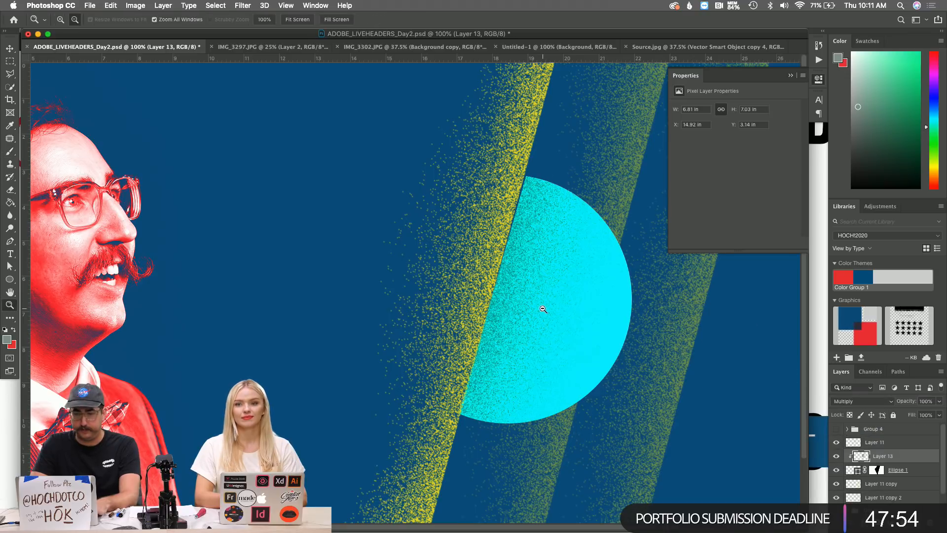
alt+click(543, 310)
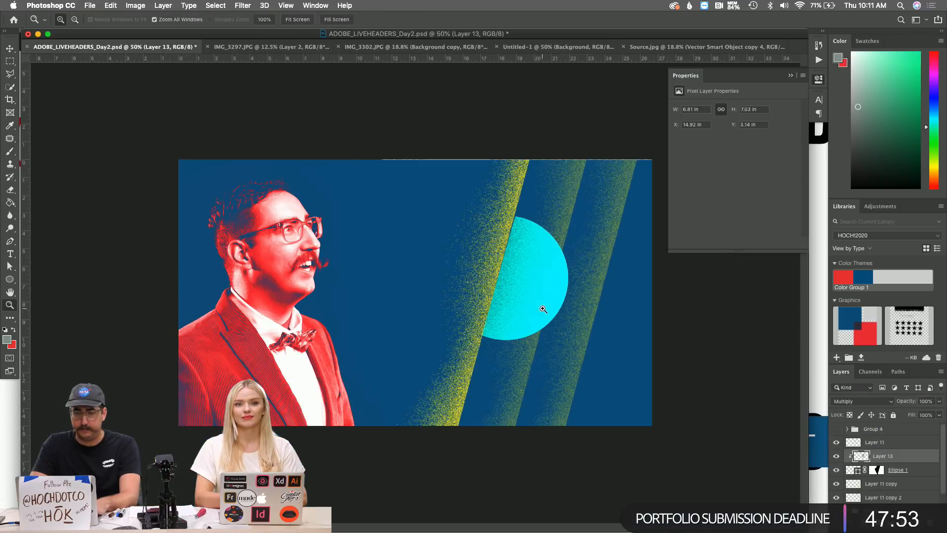
Zoom in to 200% on the circle's texture, then back out to the whole poster.
click(507, 285)
click(493, 273)
click(501, 244)
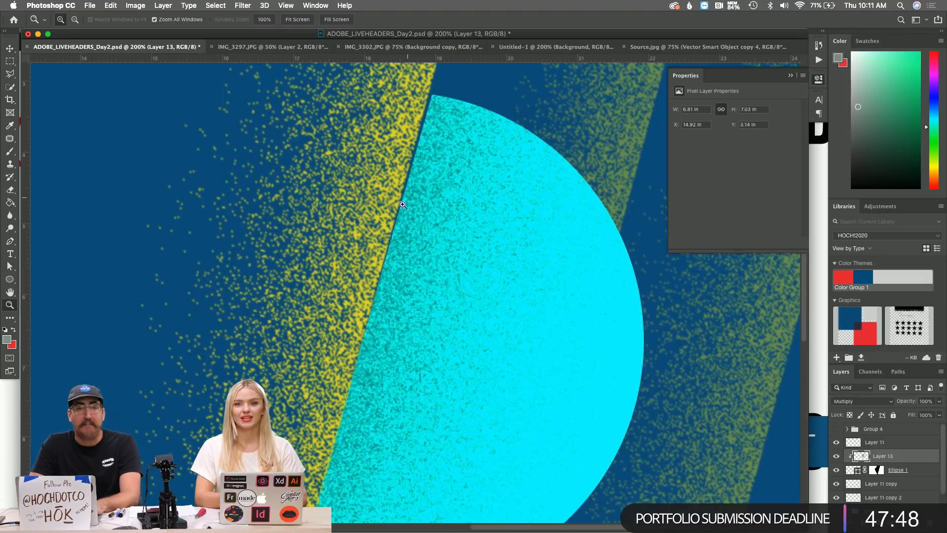
key(alt)
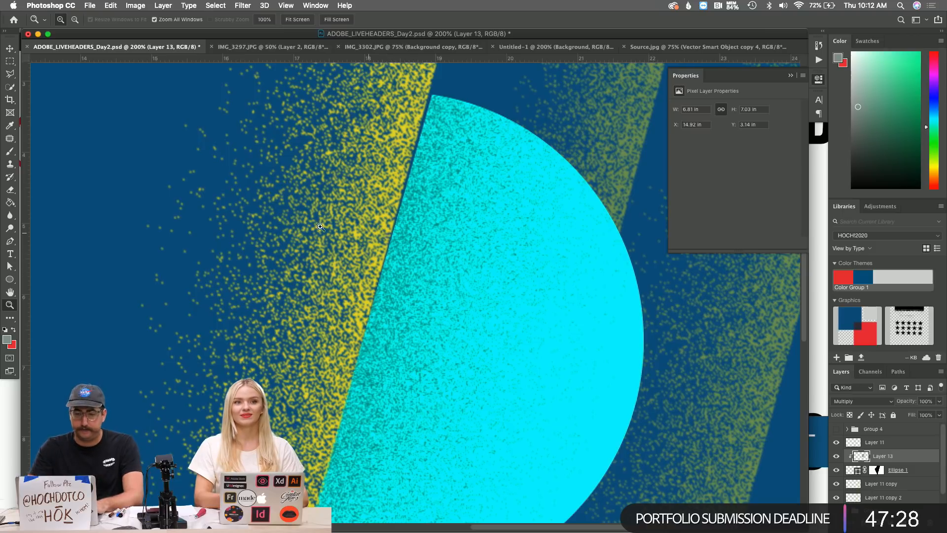
alt+click(423, 286)
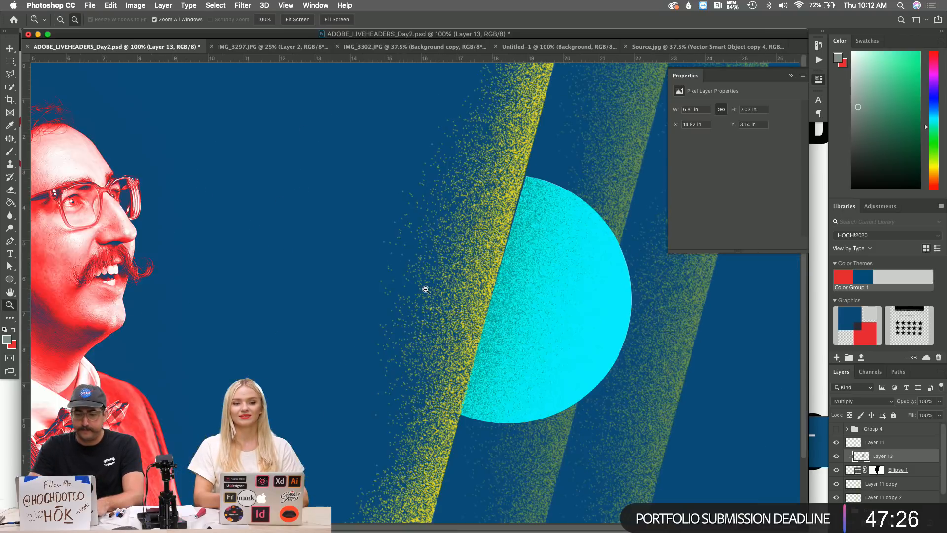
alt+click(426, 290)
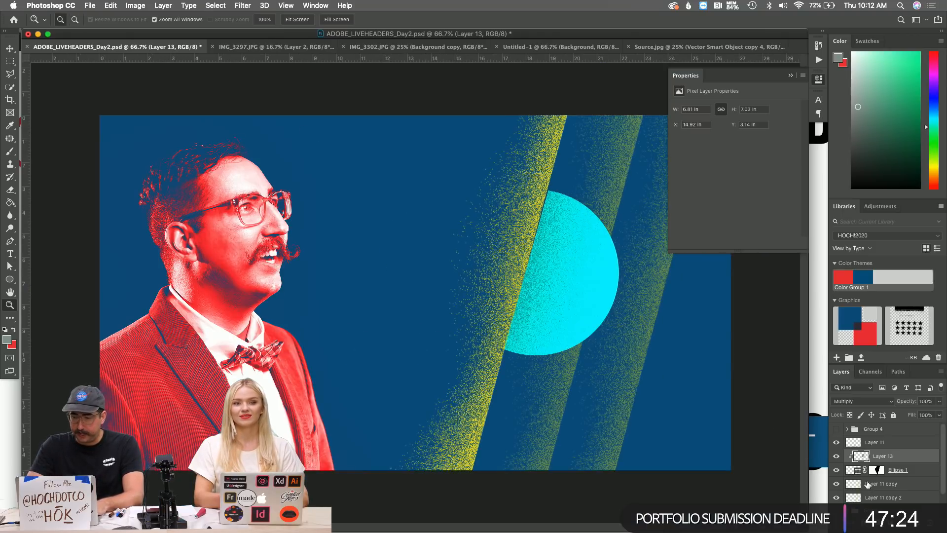
Toggle the texture, circle and stripe layers off and on to compare, and hide the white triangle.
click(836, 455)
click(836, 469)
click(836, 485)
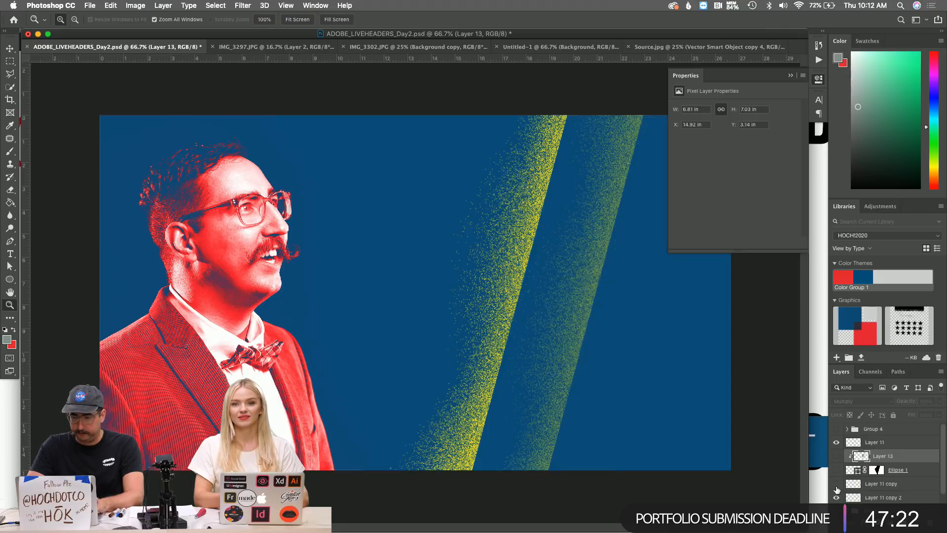
click(836, 497)
click(836, 497)
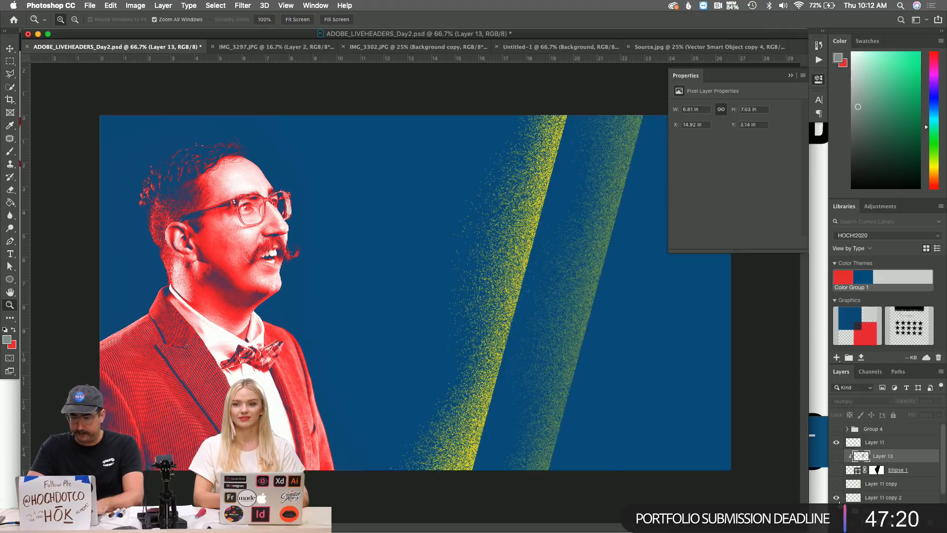
click(836, 483)
click(836, 470)
click(836, 456)
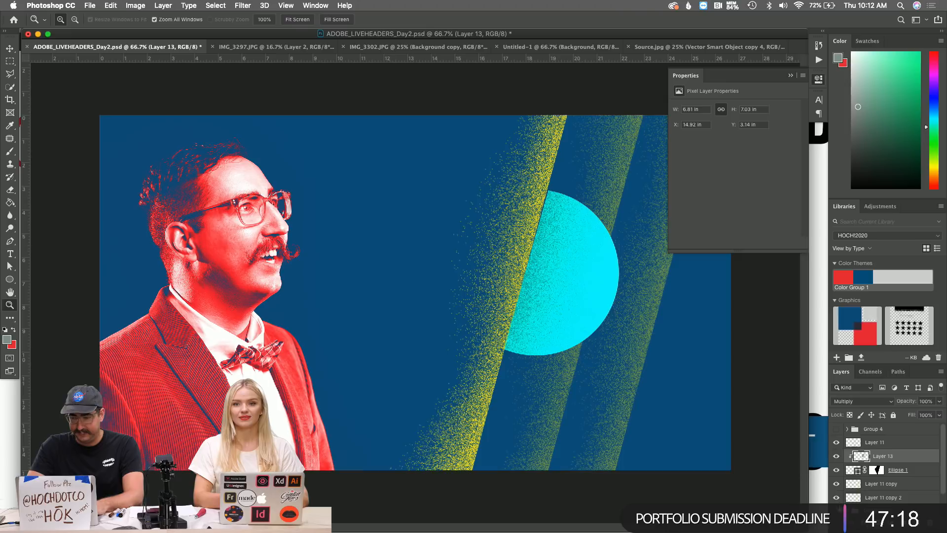
click(838, 511)
Group Layer 11 through Layer 11 copy 2 as Group 6 and hide it.
shift+click(884, 497)
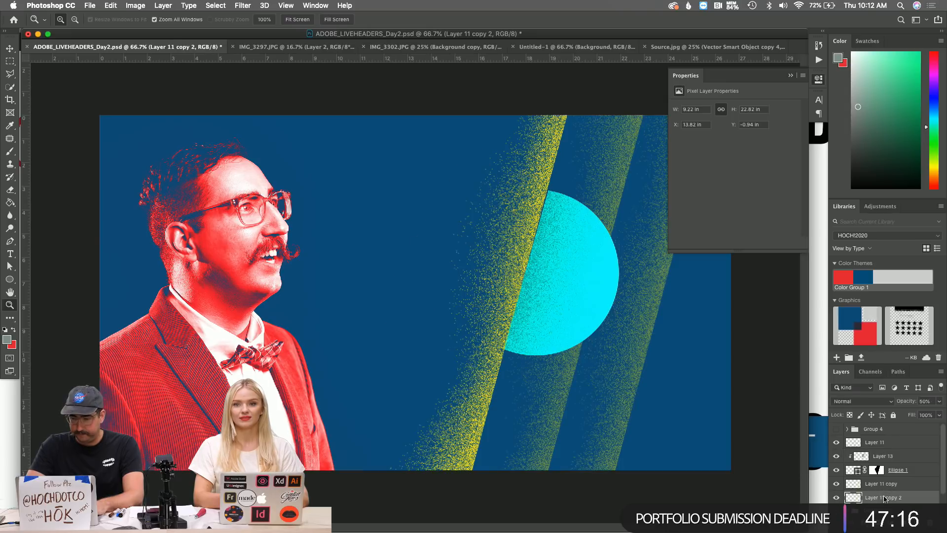
key(super+g)
click(836, 441)
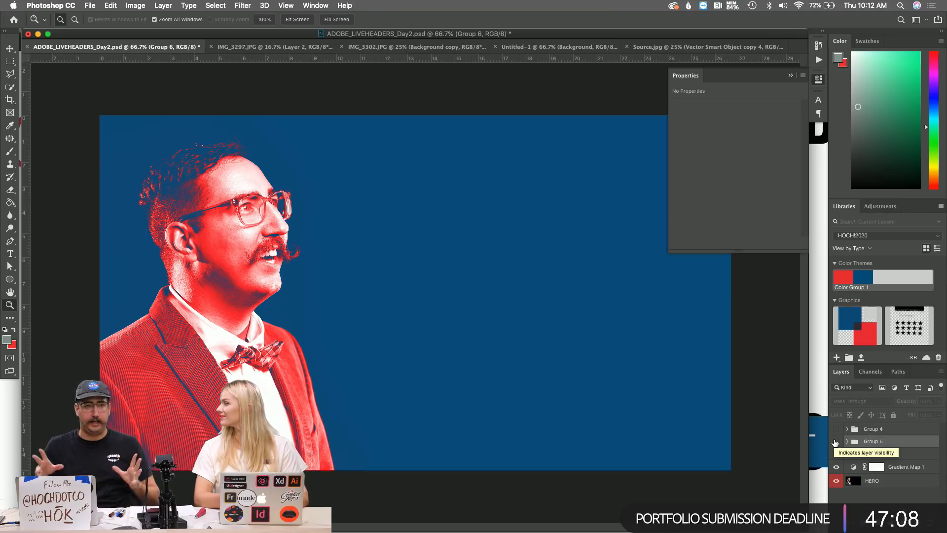
key(super+Tab)
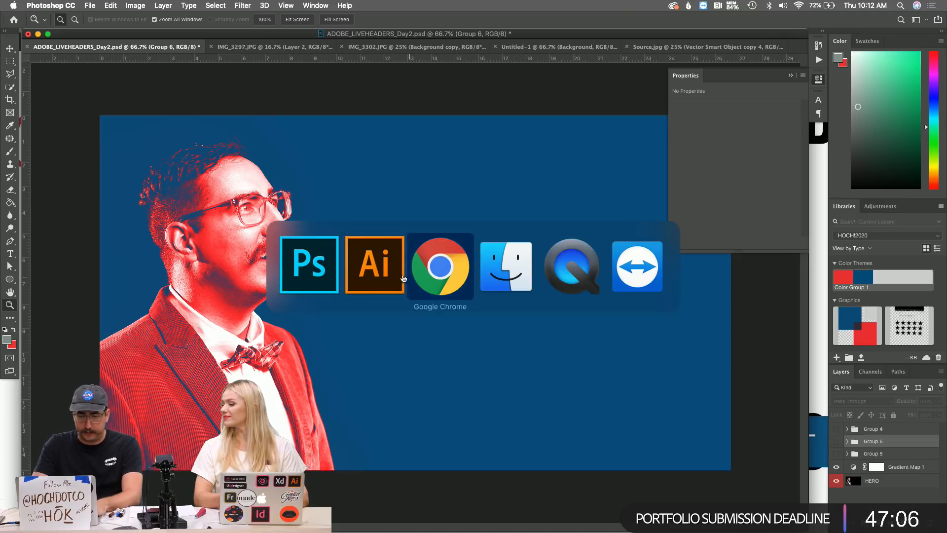
key(super+shift+Tab)
scroll(312, 248, up, 5)
scroll(312, 248, left, 5)
key(z)
alt+click(369, 257)
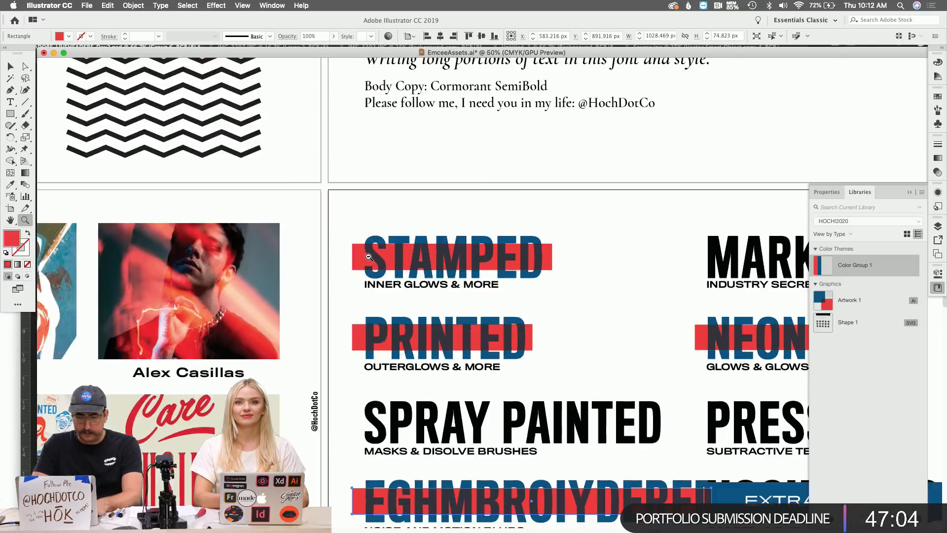
alt+click(369, 257)
scroll(369, 256, up, 5)
scroll(369, 257, left, 8)
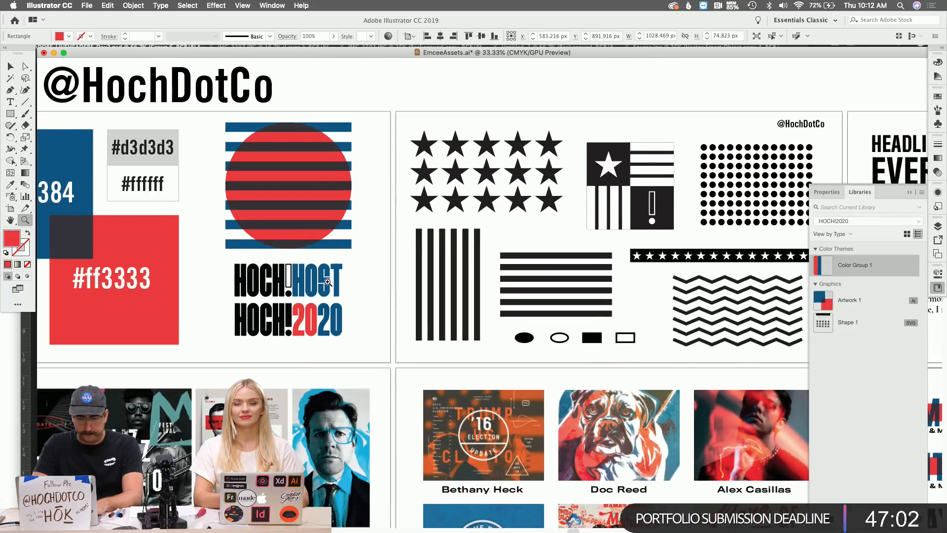
scroll(328, 282, left, 3)
click(329, 282)
Select the HOCH!2020 lettering and zoom out to 25%.
key(v)
drag(339, 312, 549, 381)
scroll(549, 380, down, 2)
scroll(549, 381, right, 1)
key(z)
alt+click(550, 385)
alt+click(549, 385)
scroll(549, 385, down, 8)
scroll(549, 385, right, 3)
scroll(550, 386, right, 15)
scroll(549, 386, up, 3)
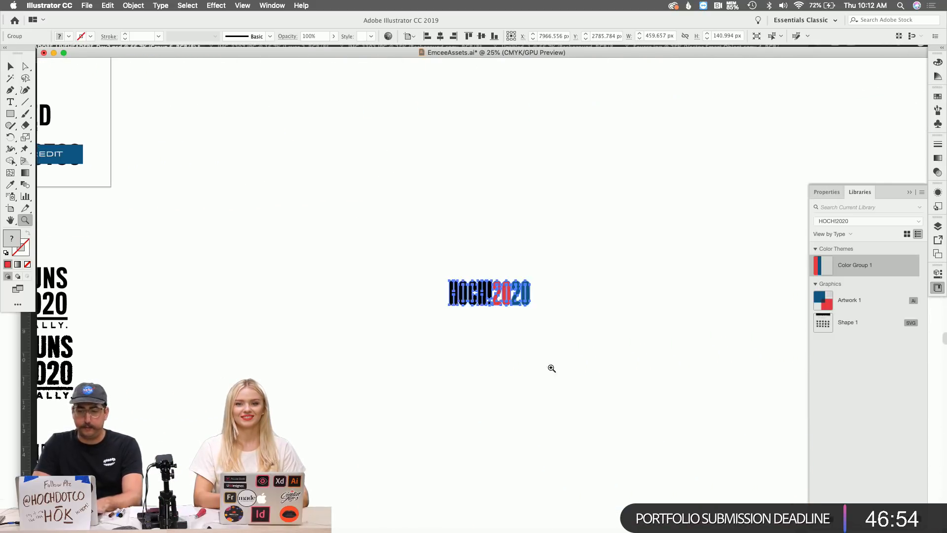
Scale the HOCH!2020 lettering up to about 2303 px wide, deselect it, and zoom in.
key(s)
drag(561, 253, 793, 93)
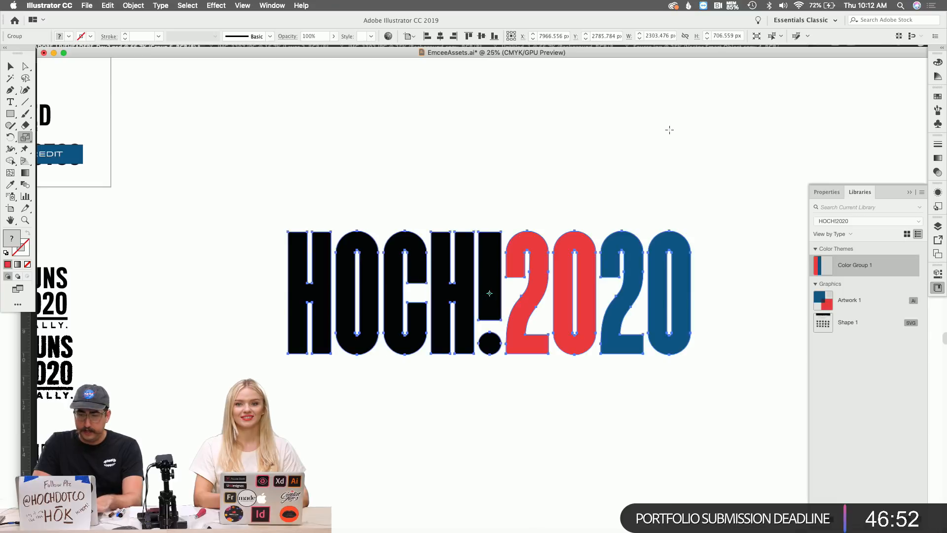
key(v)
click(663, 131)
scroll(664, 131, down, 2)
scroll(663, 131, right, 2)
key(z)
click(511, 244)
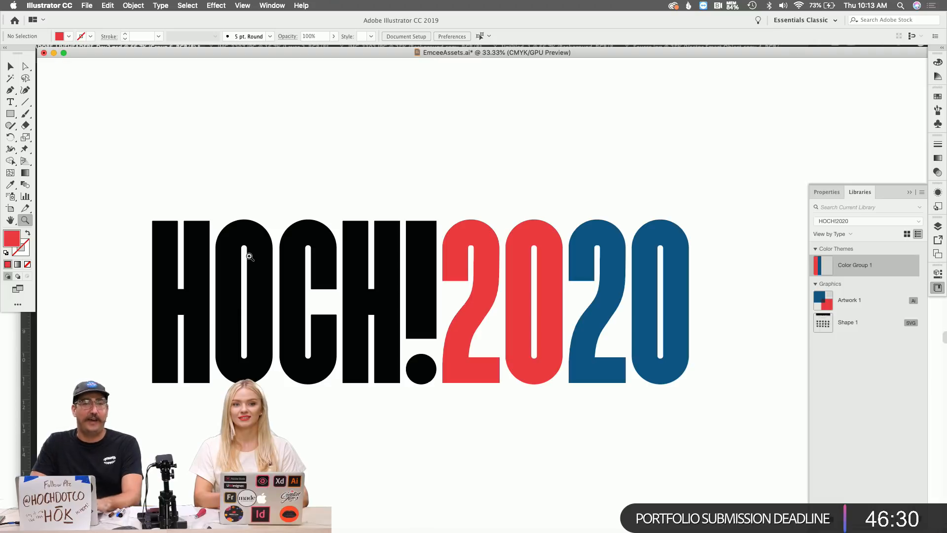
Draw a thin white bar across the counter of the O in HOCH.
click(250, 290)
click(477, 313)
key(m)
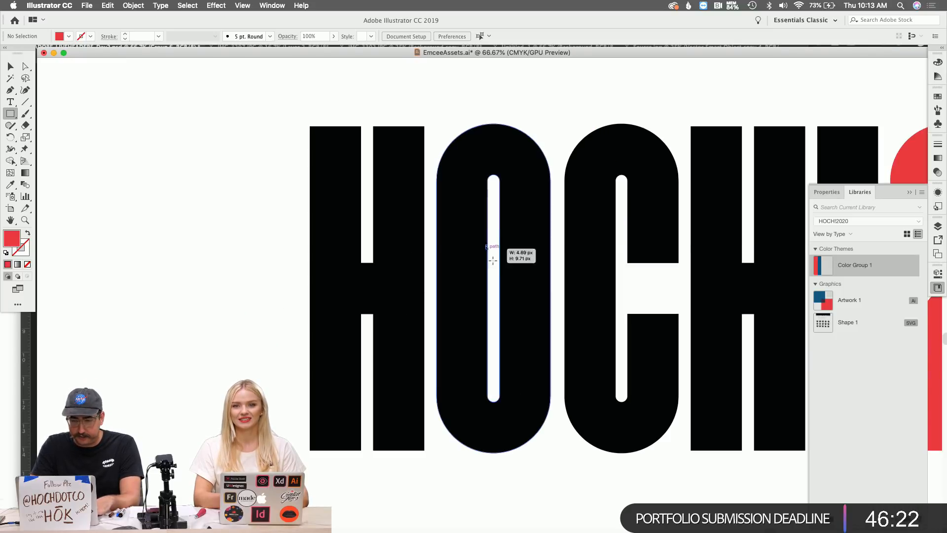
drag(486, 230, 586, 256)
key(i)
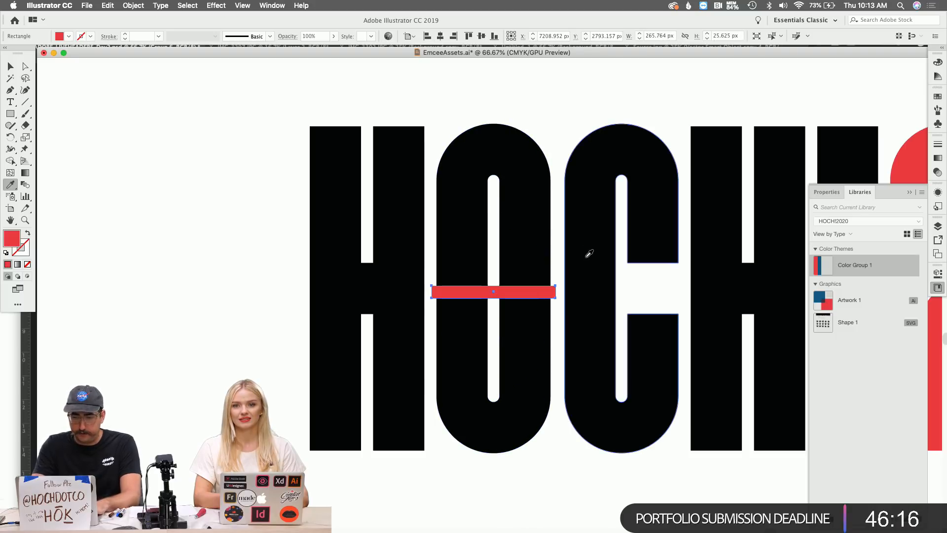
click(496, 206)
key(v)
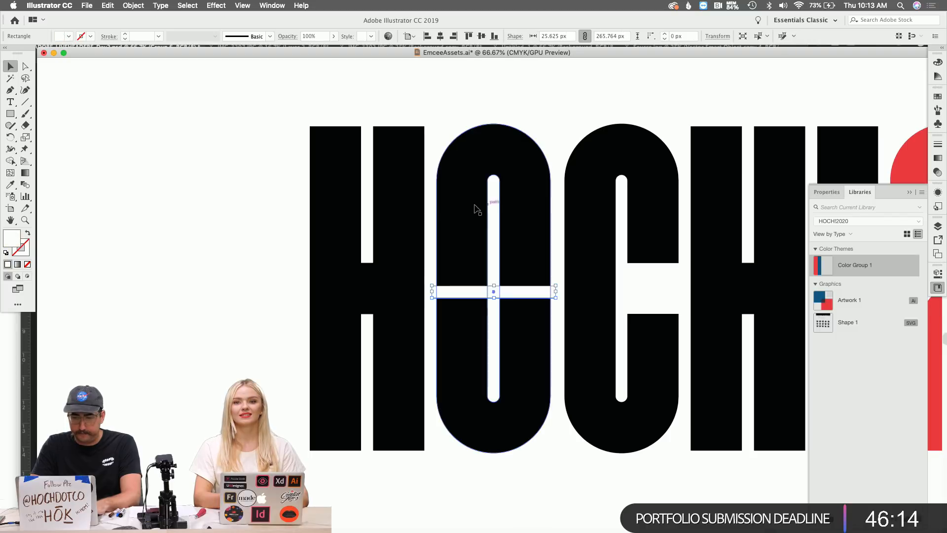
click(539, 117)
Copy the white bar into the red 0 and nudge it right to centre it.
scroll(511, 268, right, 5)
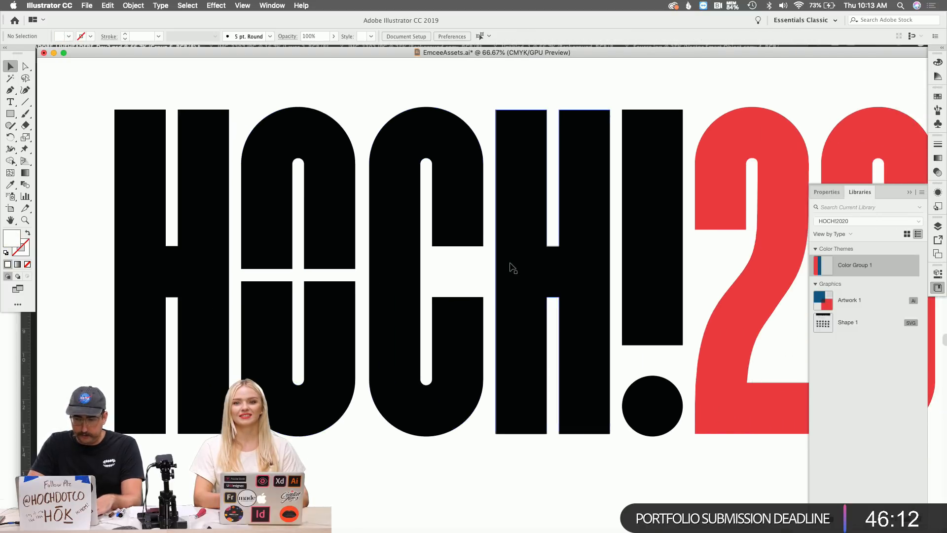
scroll(315, 279, right, 5)
drag(260, 267, 773, 274)
scroll(773, 274, right, 3)
key(shift+Right)
click(726, 227)
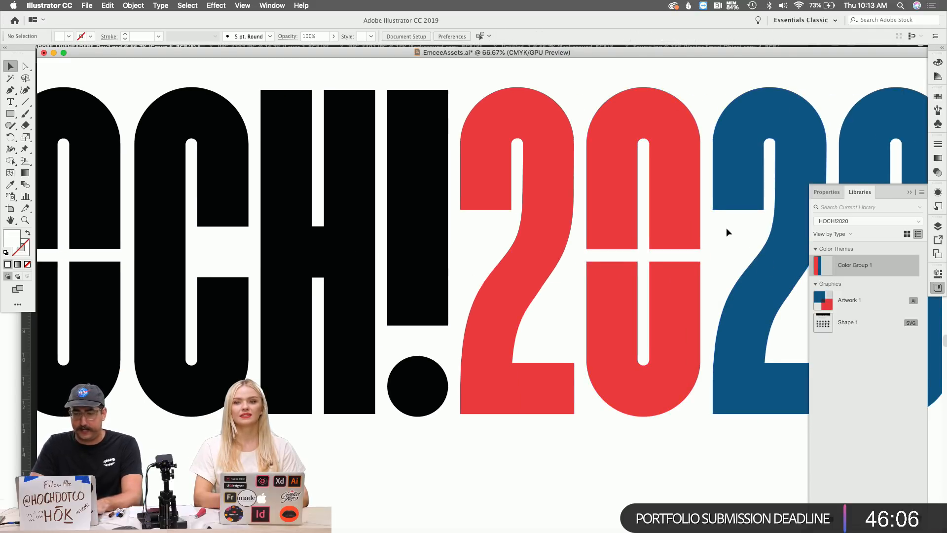
Copy the white crossbar across into the blue 0.
scroll(726, 227, right, 10)
drag(463, 269, 710, 268)
click(715, 235)
click(789, 199)
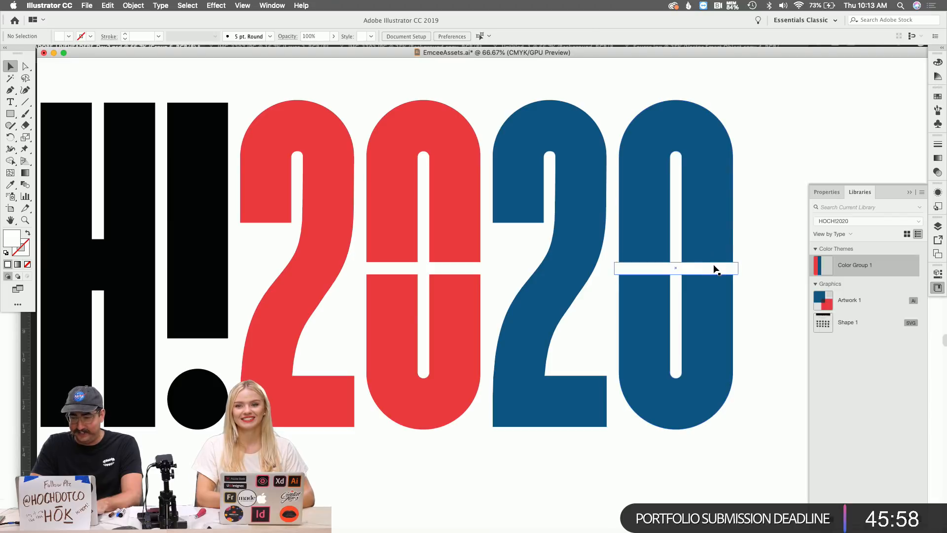
Rotate and stretch the blue 0's white crossbar into a long diagonal slash.
click(715, 268)
key(r)
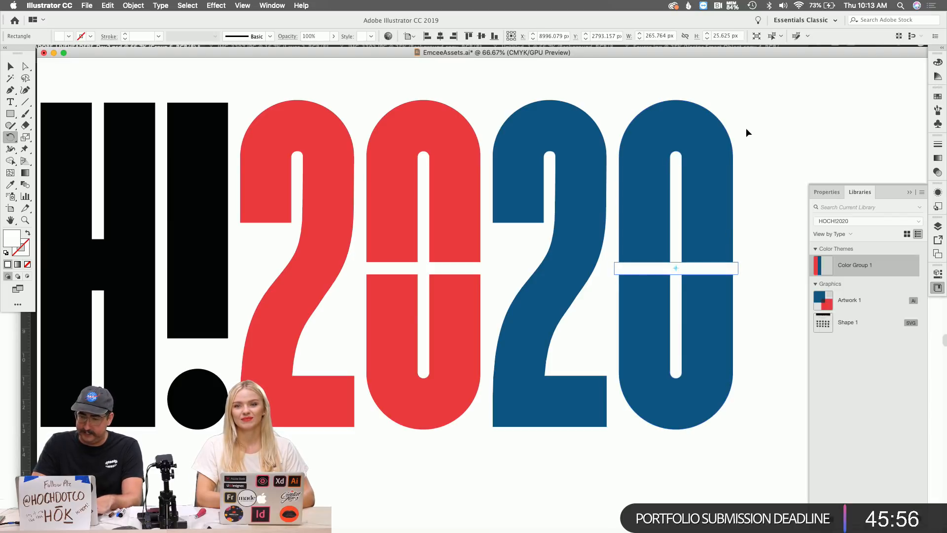
drag(753, 184, 744, 122)
drag(764, 162, 670, 112)
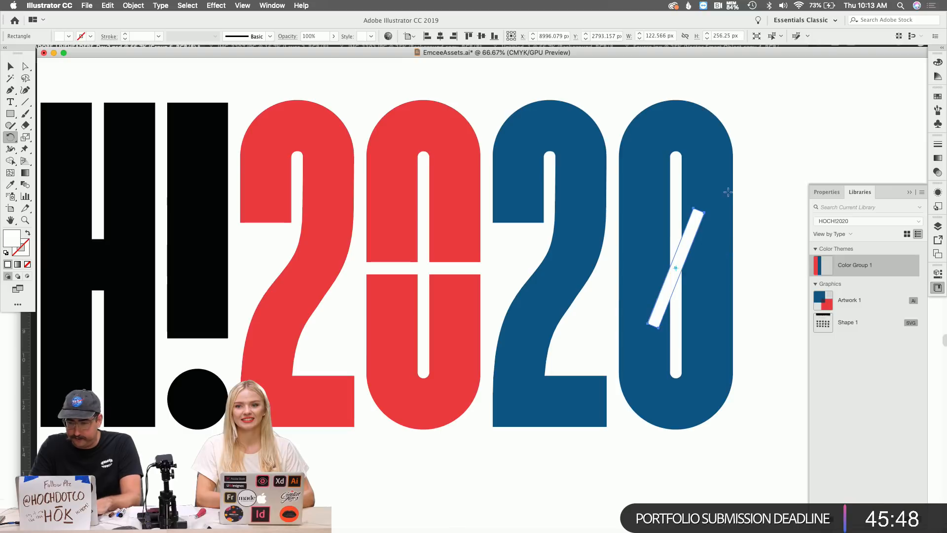
key(v)
drag(702, 212, 757, 73)
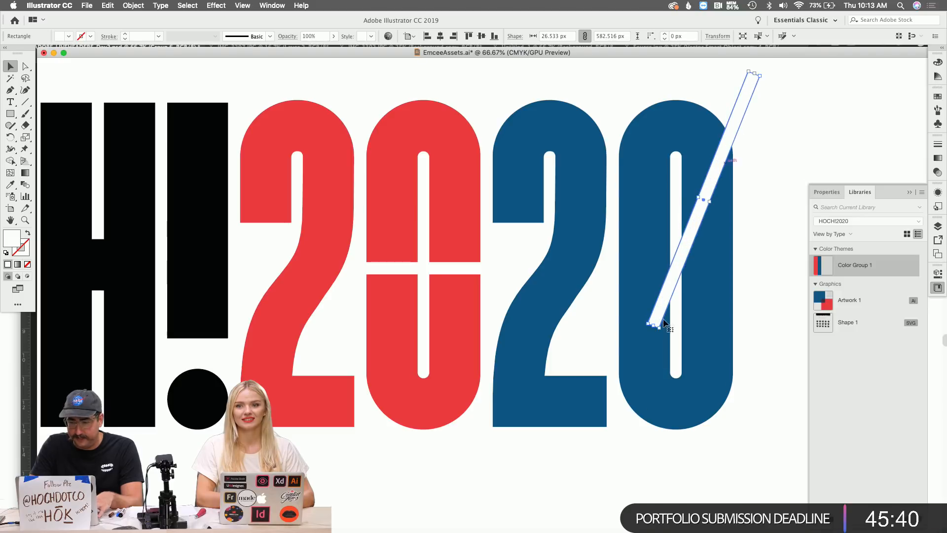
drag(654, 326, 603, 450)
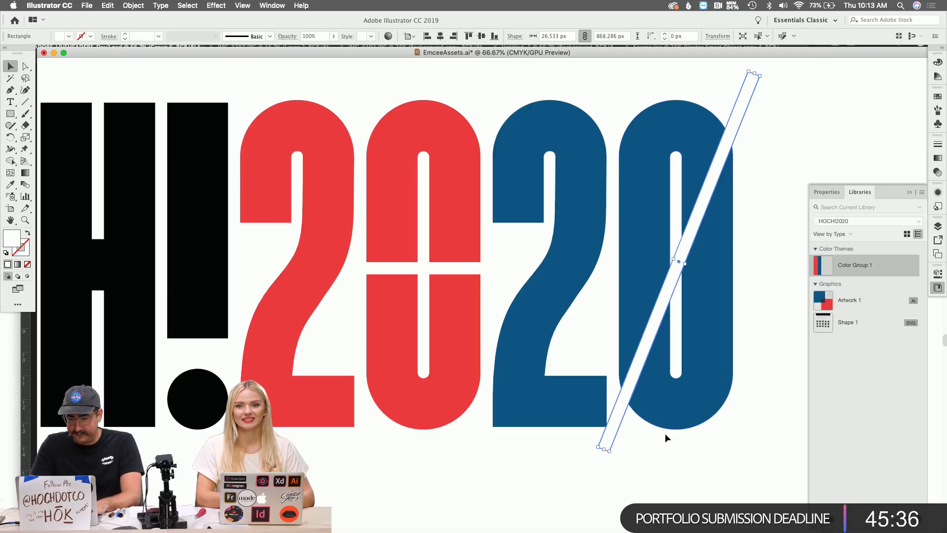
key(r)
drag(757, 177, 758, 178)
Copy the diagonal slash onto the O of HOCH, then select that slash.
key(v)
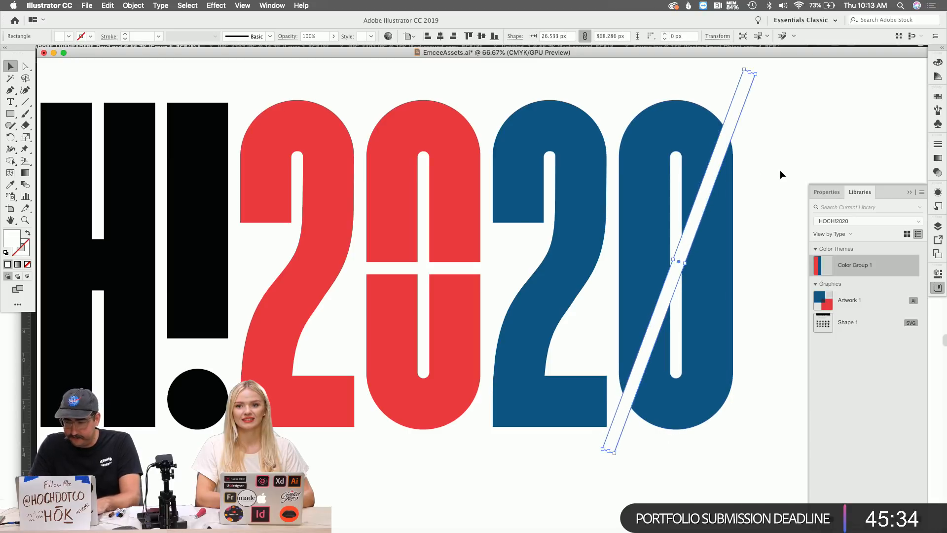
click(780, 171)
key(z)
alt+click(687, 281)
scroll(687, 281, left, 1)
scroll(687, 281, left, 5)
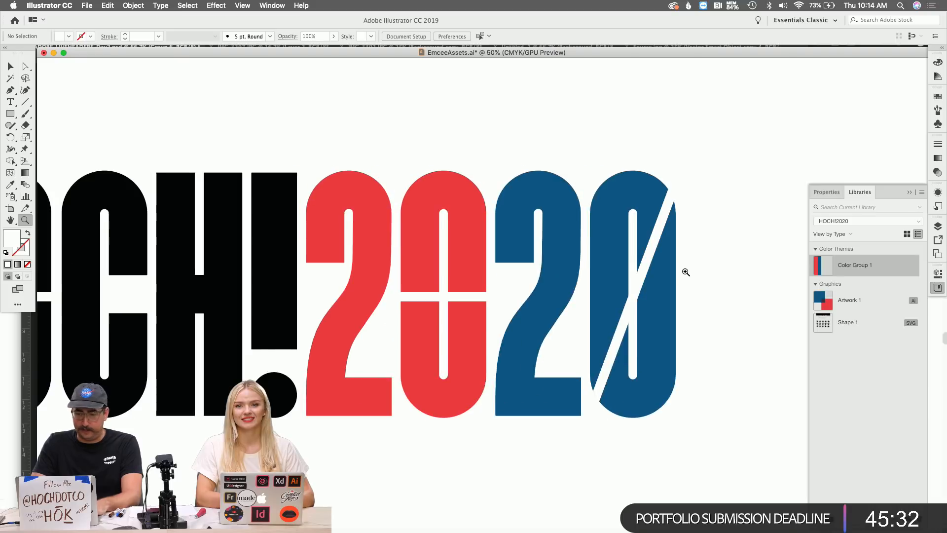
key(v)
drag(753, 235, 127, 203)
key(super+shift+a)
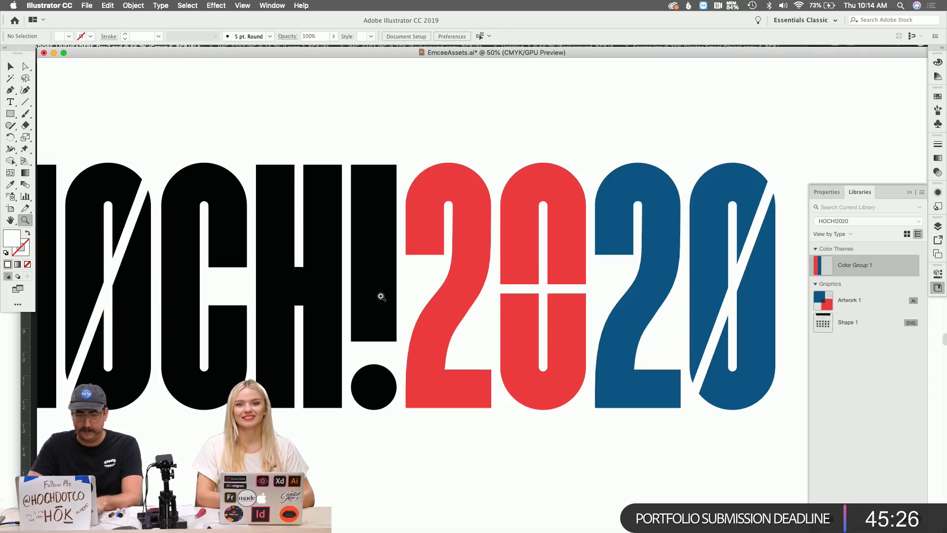
key(z)
alt+click(376, 295)
scroll(381, 296, right, 2)
key(v)
click(297, 250)
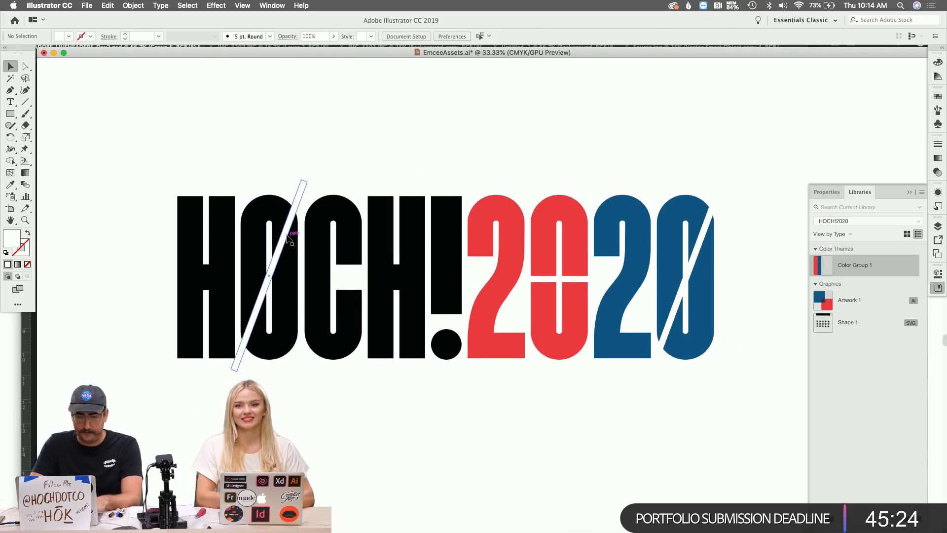
Combine the two slashes into one compound path and delete the red 0's crossbar.
shift+click(704, 233)
key(super+8)
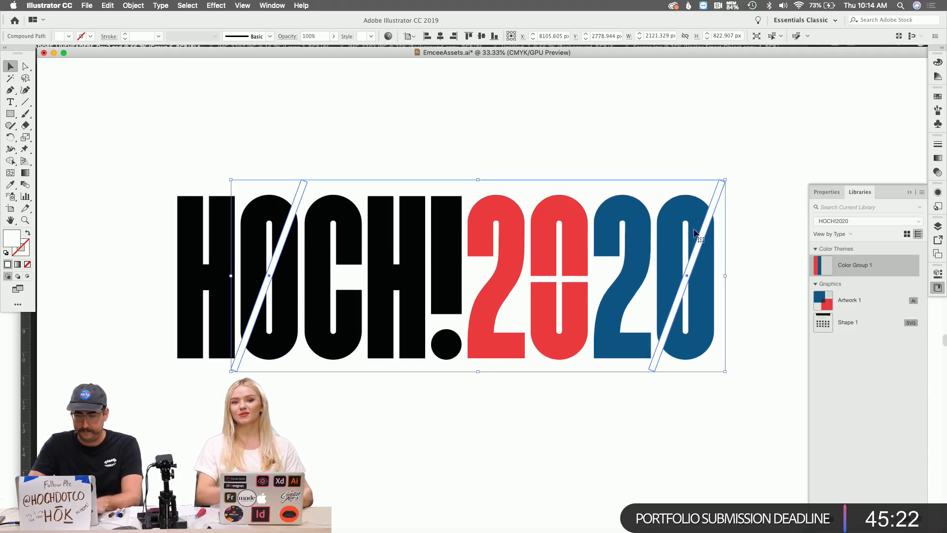
click(565, 280)
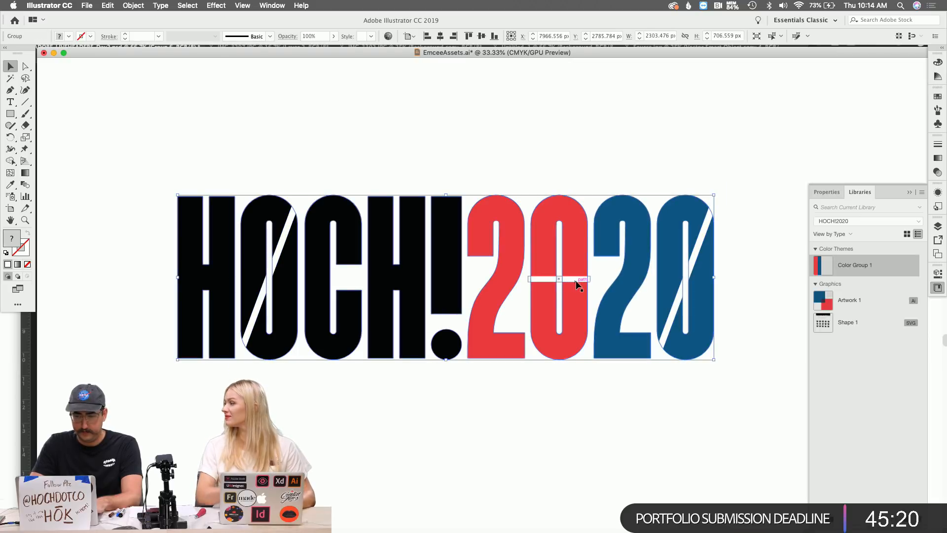
key(Delete)
Copy a slash onto the red 0 while editing the slashes in isolation mode.
mouse_move(698, 244)
mouse_down()
mouse_move(555, 244)
mouse_move(697, 244)
mouse_up()
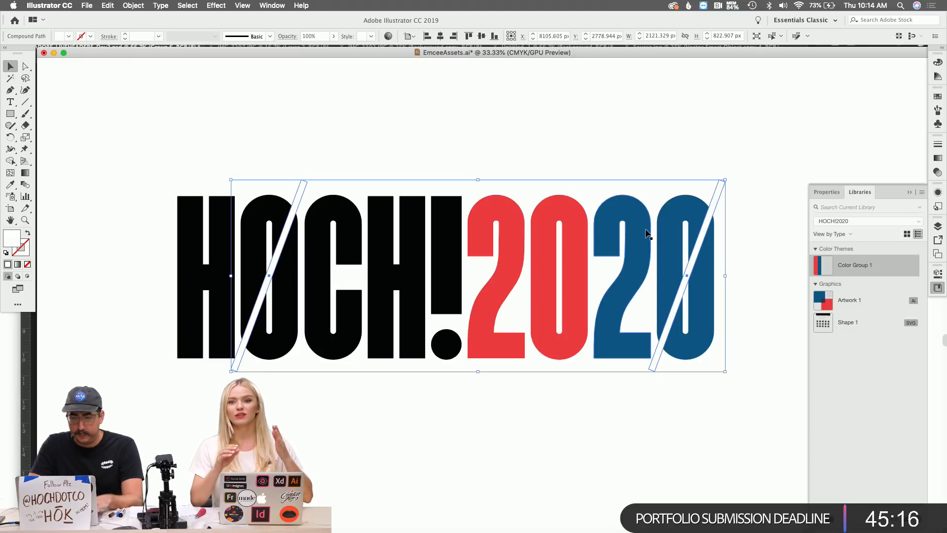
drag(718, 200, 598, 201)
key(super+z)
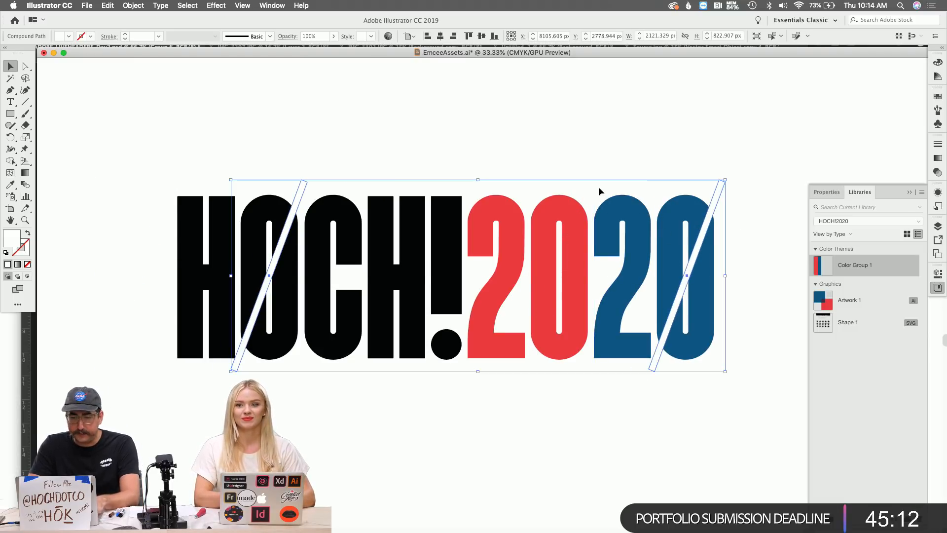
double_click(713, 196)
drag(713, 196, 592, 196)
double_click(683, 146)
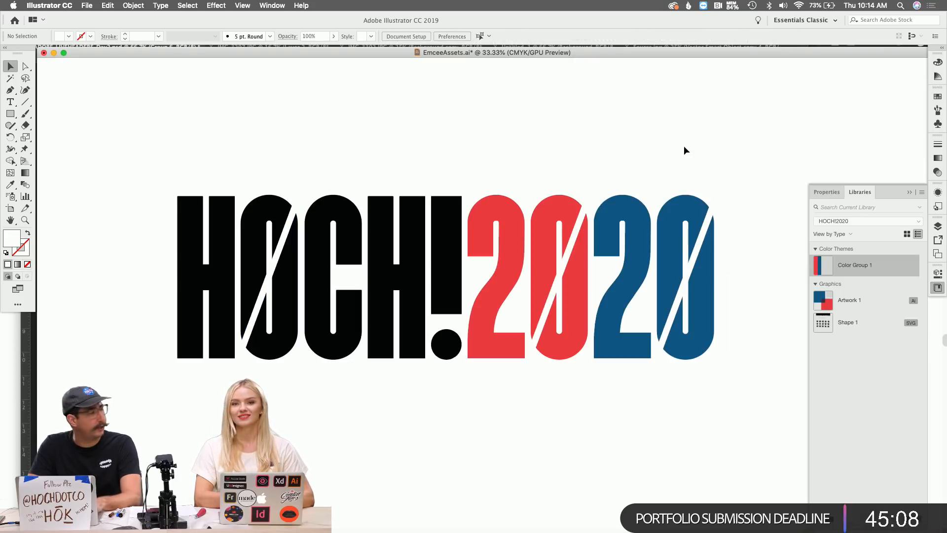
Select all the HOCH!2020 letters and slashes and make them one compound path (Cmd+8).
click(593, 195)
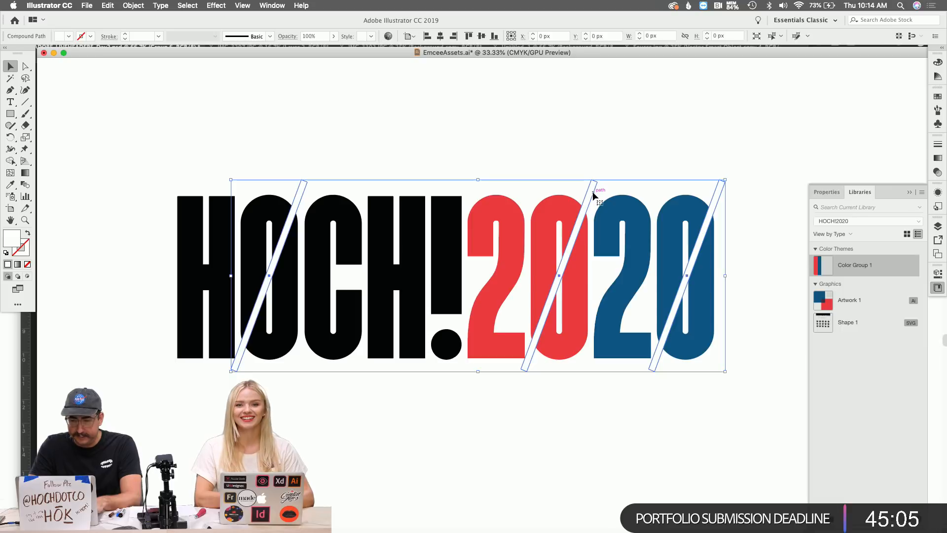
click(499, 211)
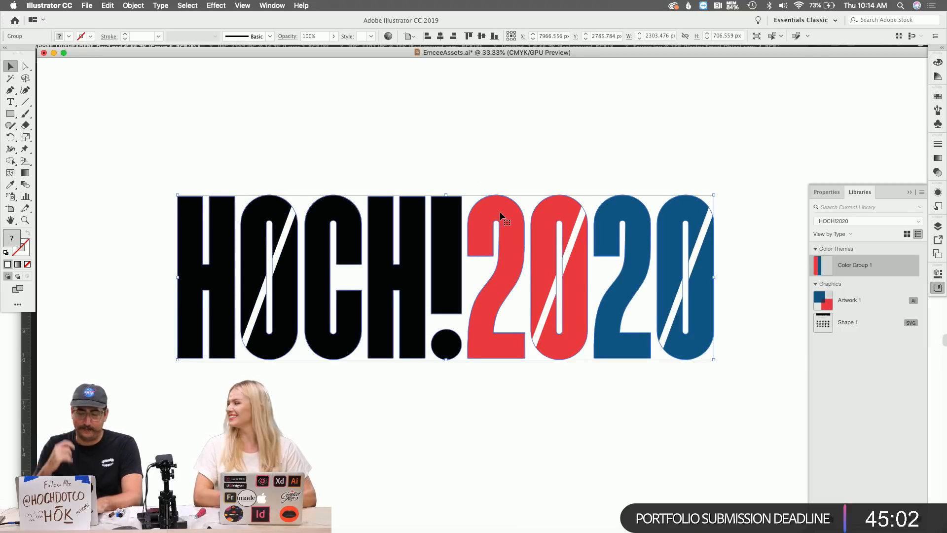
key(super+8)
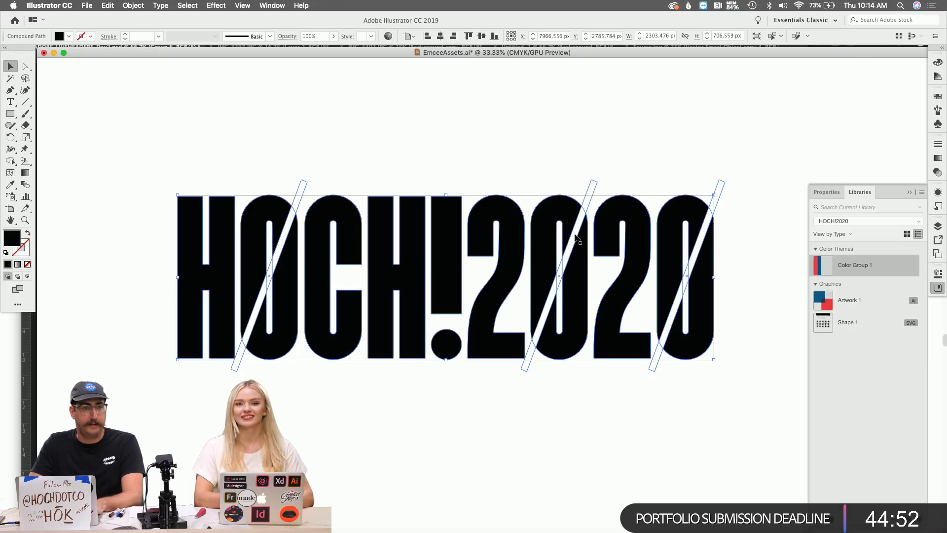
Cut the slashes out of the letters using the Pathfinder panel.
shift+click(575, 236)
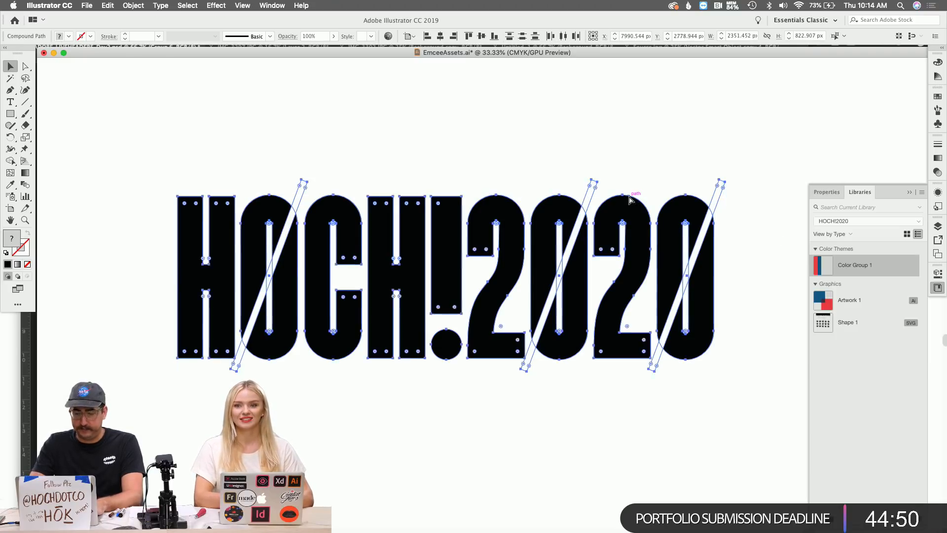
key(super+8)
key(super+z)
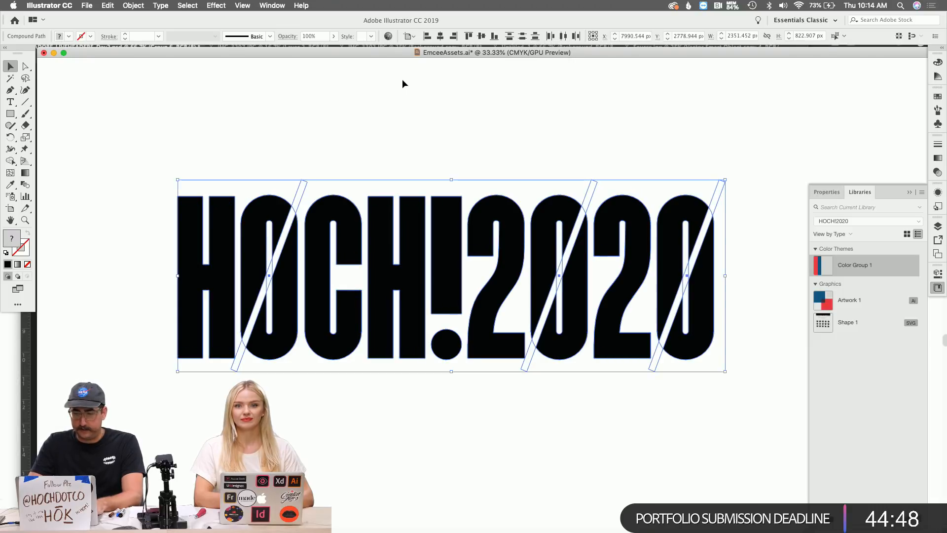
click(242, 6)
mouse_move(271, 5)
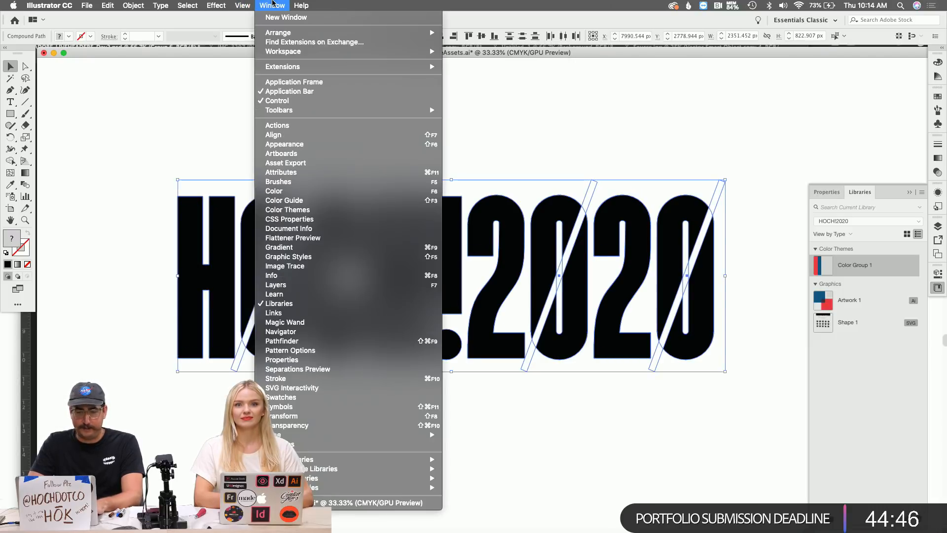
click(303, 341)
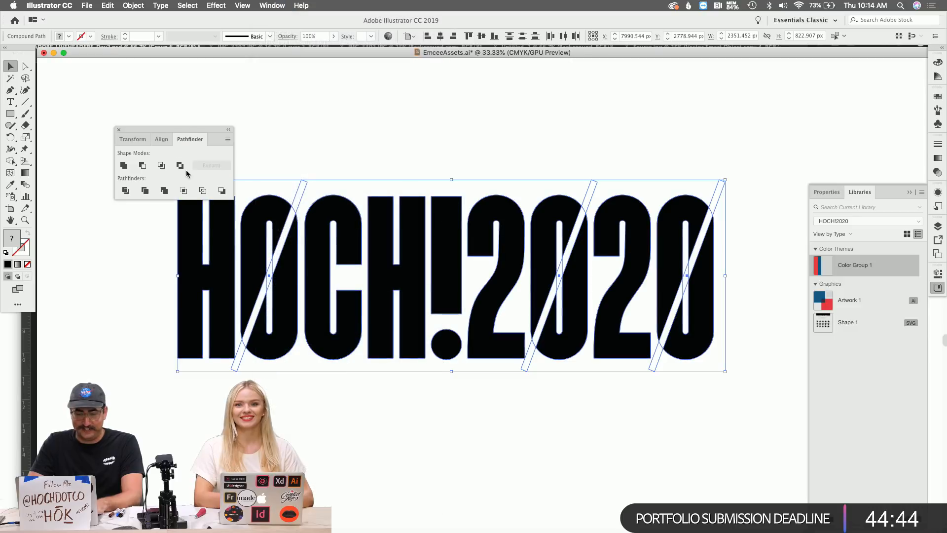
click(142, 165)
click(398, 162)
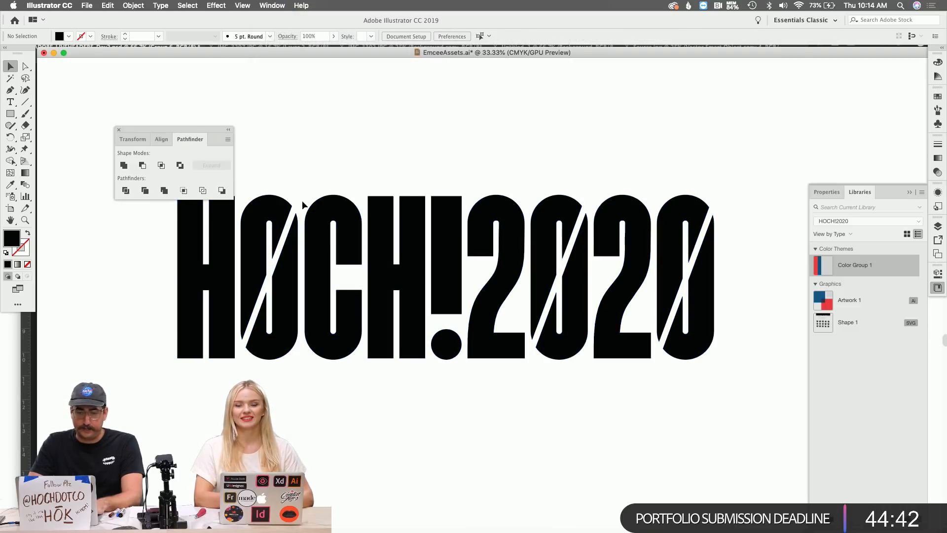
Copy the whole HOCH!2020 artwork and return to the Photoshop header document.
click(412, 234)
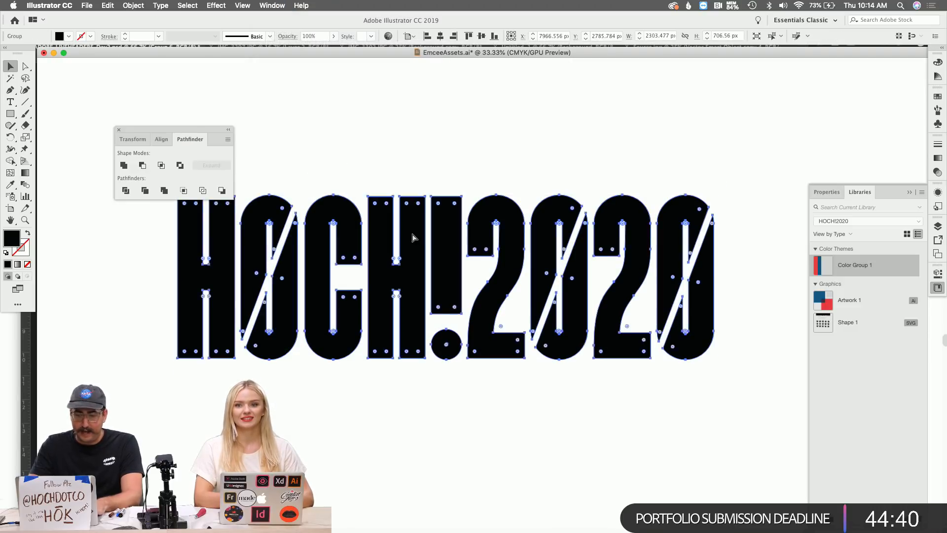
key(super+Tab)
click(413, 235)
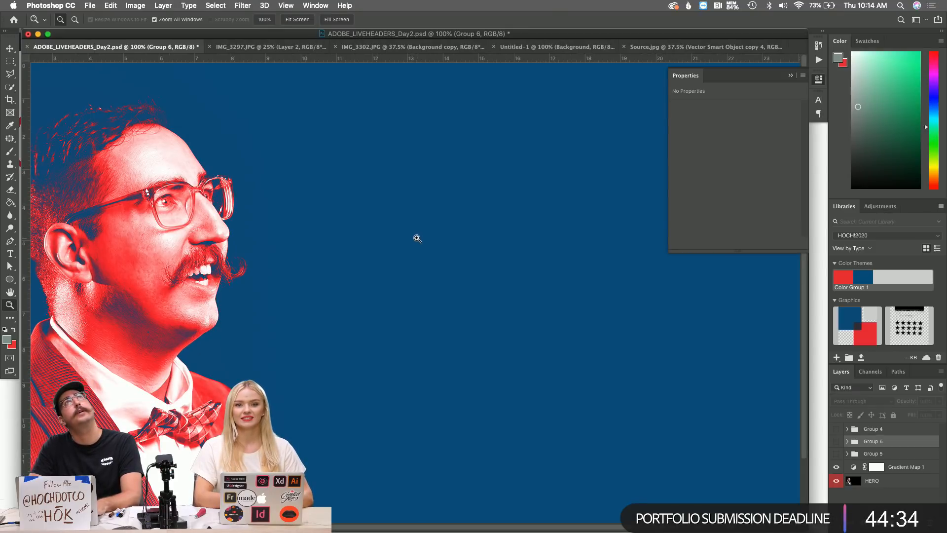
Paste the lettering as a smart object and scale it down beside the portrait.
scroll(493, 271, right, 3)
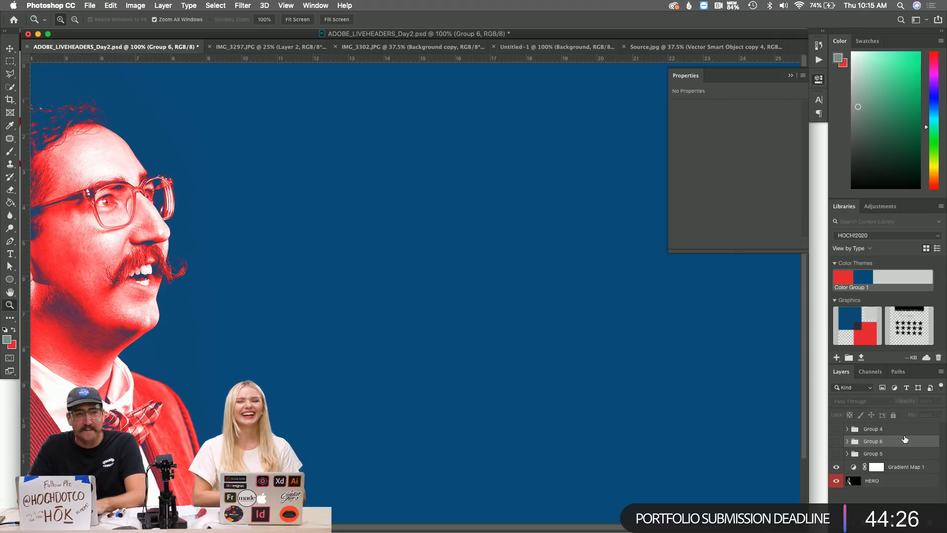
key(super+v)
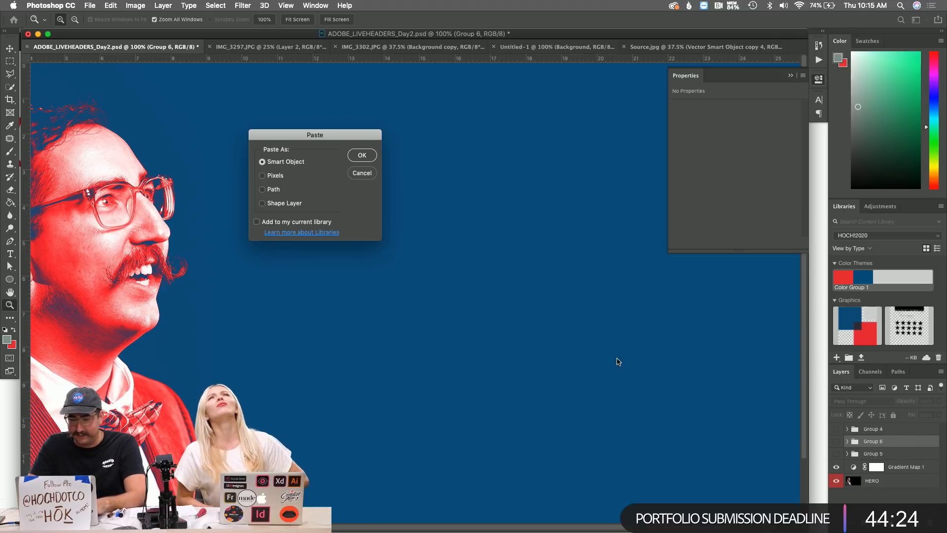
click(356, 155)
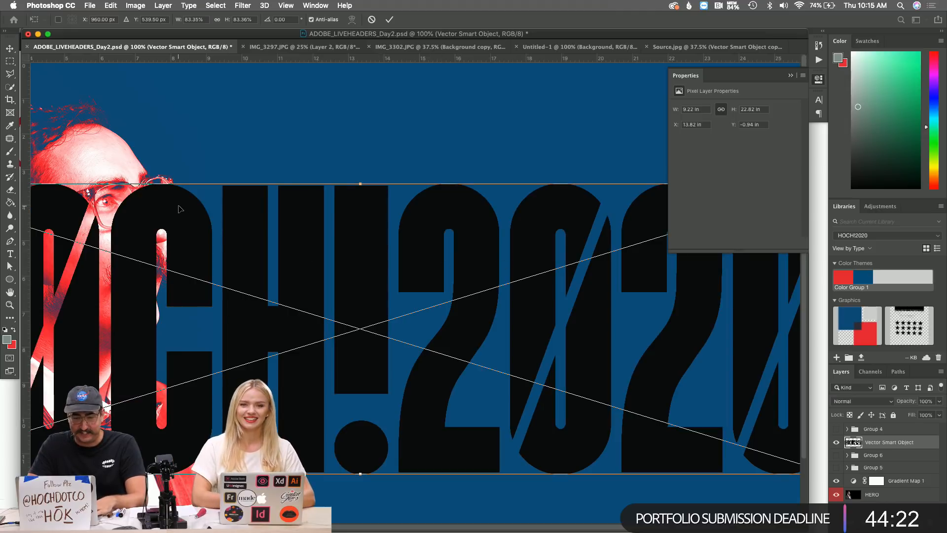
scroll(178, 209, left, 5)
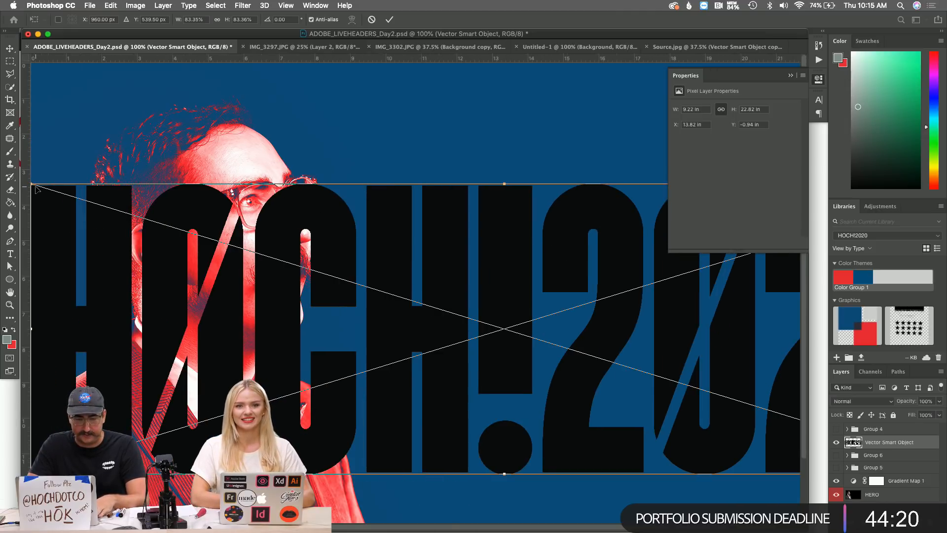
drag(33, 185, 588, 195)
scroll(345, 291, right, 6)
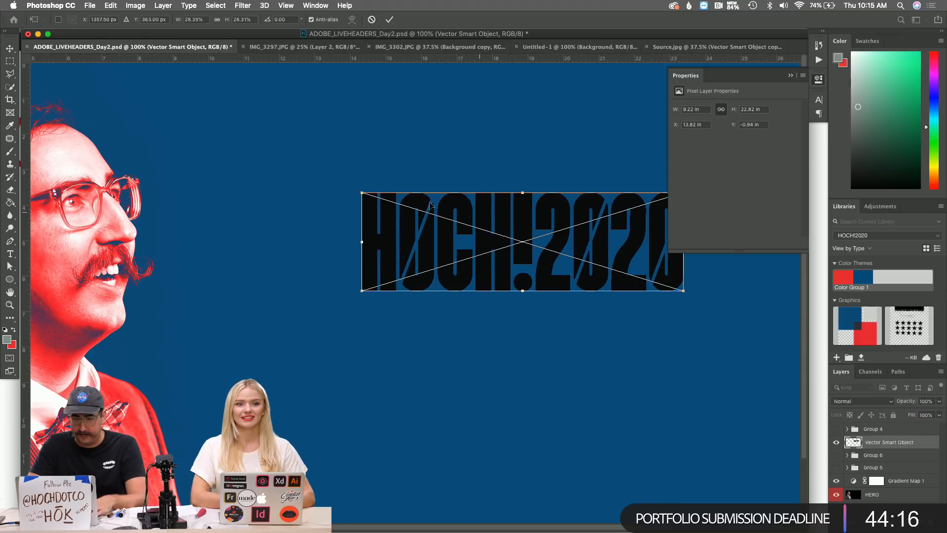
drag(360, 190, 250, 120)
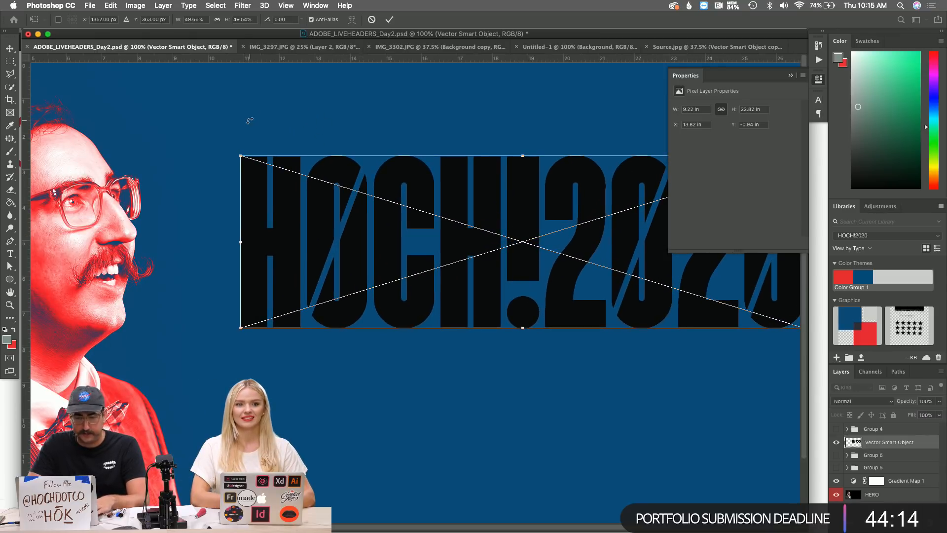
key(Return)
Zoom out to the whole header and refine the lettering's size and position left of the portrait.
key(z)
click(791, 75)
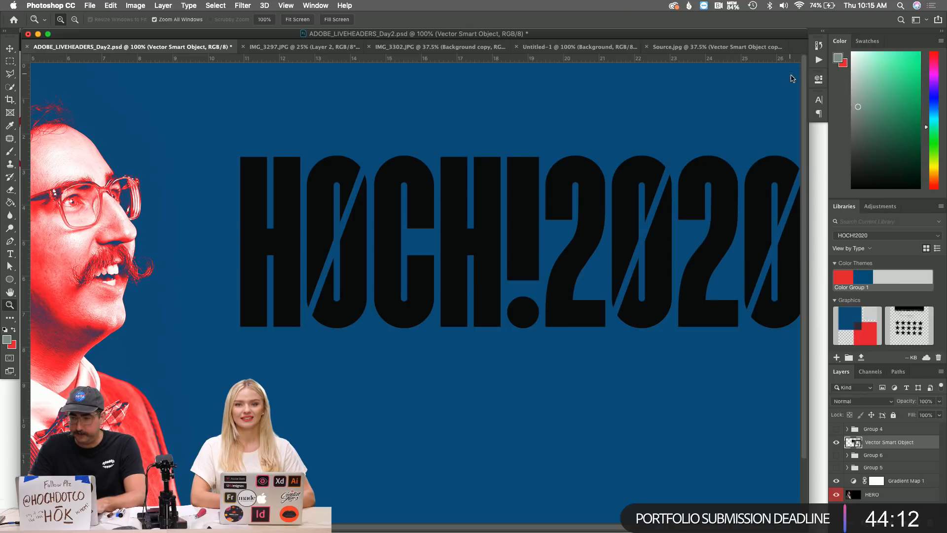
alt+click(567, 270)
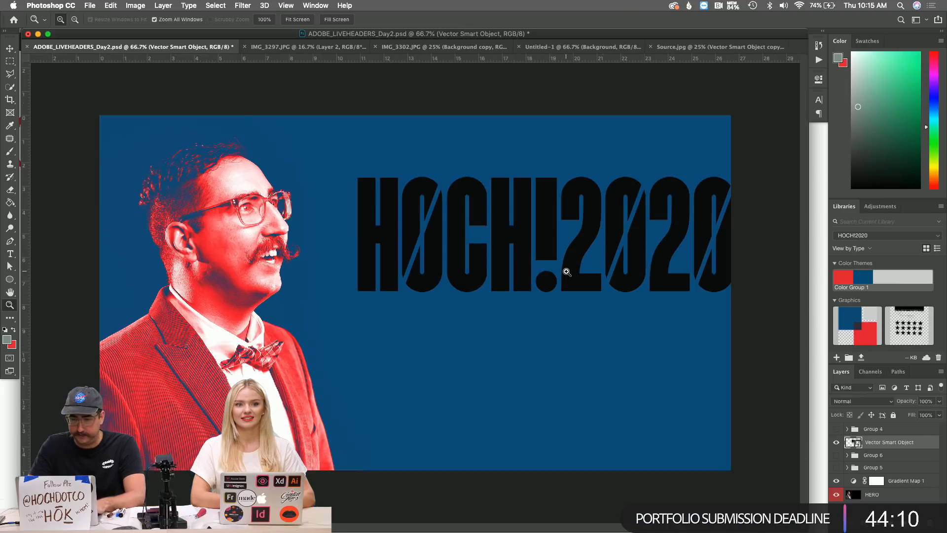
key(super+t)
drag(733, 177, 715, 171)
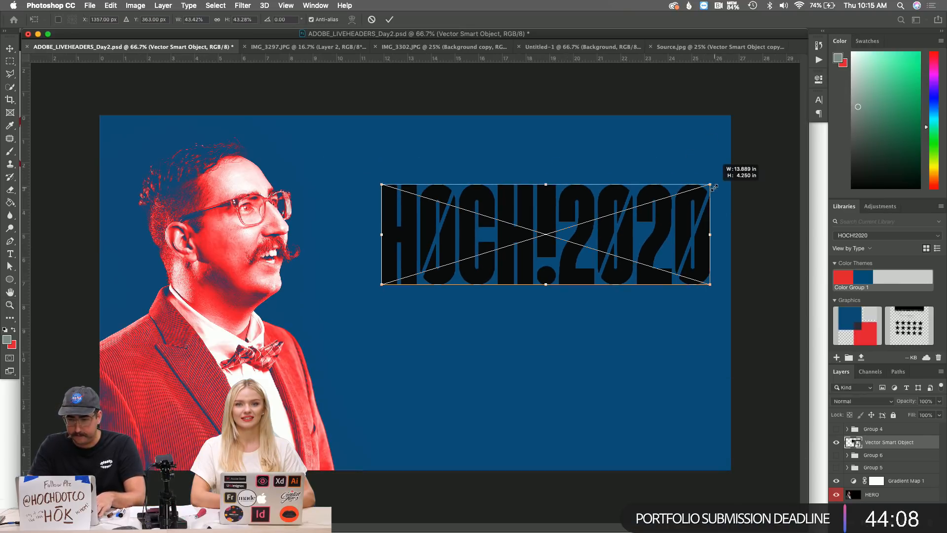
drag(672, 242, 644, 220)
key(Return)
key(z)
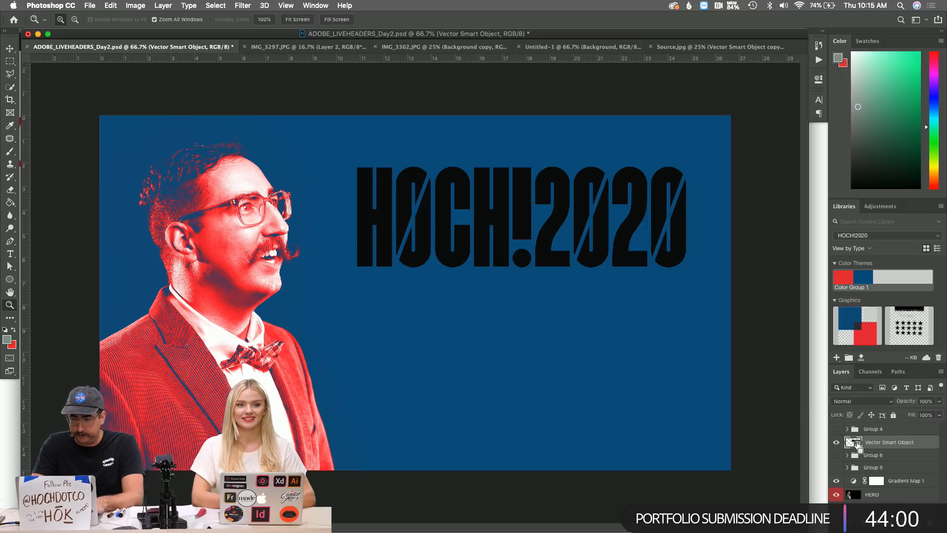
Add Layer 14 and set the brush colour to light grey #d8d8d8.
key(super+shift+n)
key(Return)
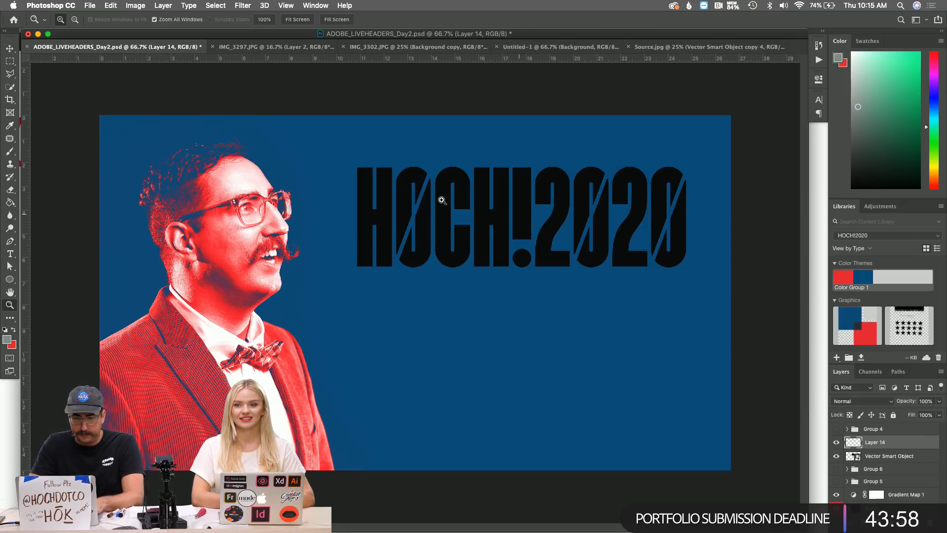
key(b)
click(6, 340)
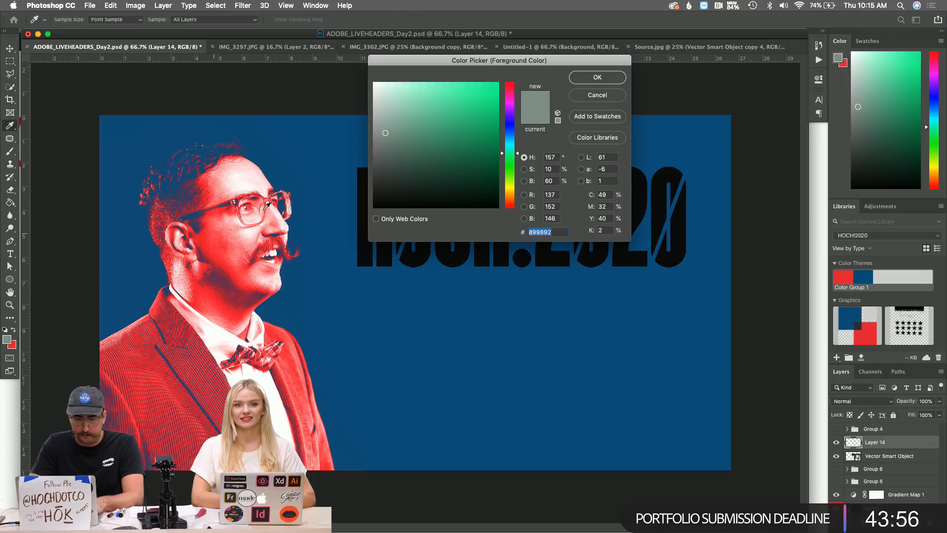
click(379, 102)
drag(374, 92, 366, 98)
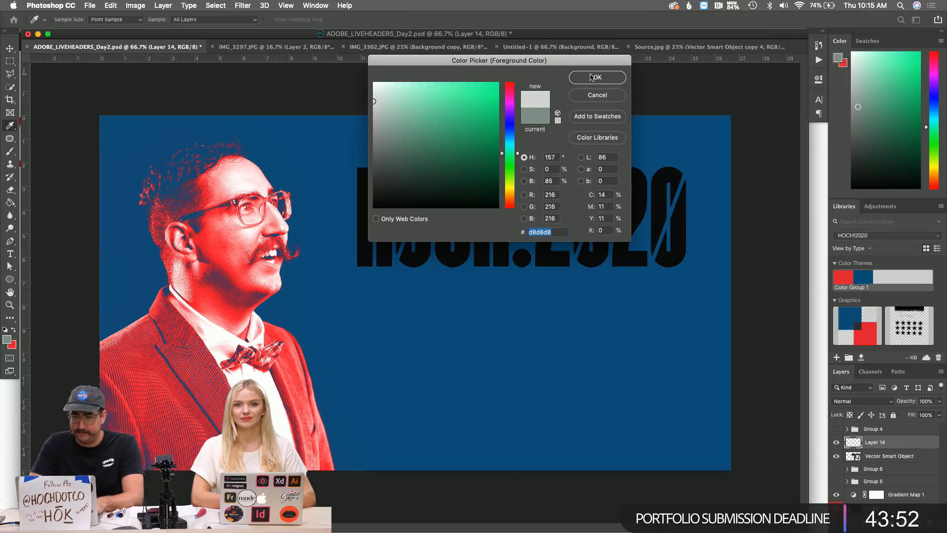
click(591, 78)
Shrink the brush to 400 and set Layer 14's blend mode to Dissolve.
click(413, 203)
key(super+z)
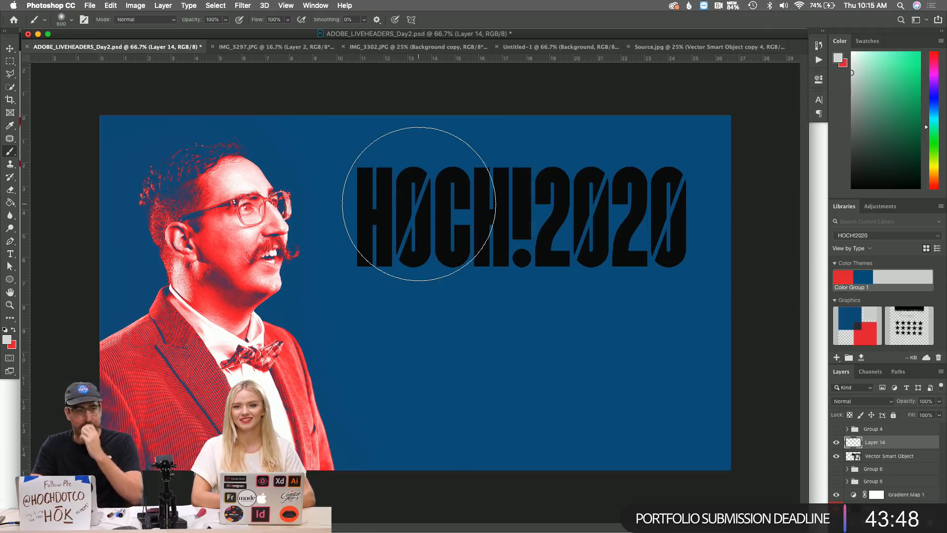
key(bracketleft)
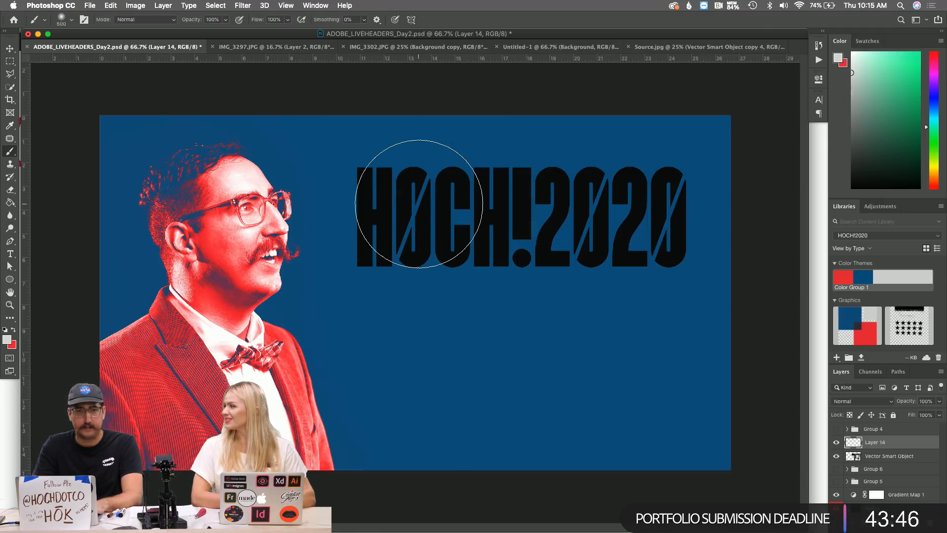
key(bracketleft)
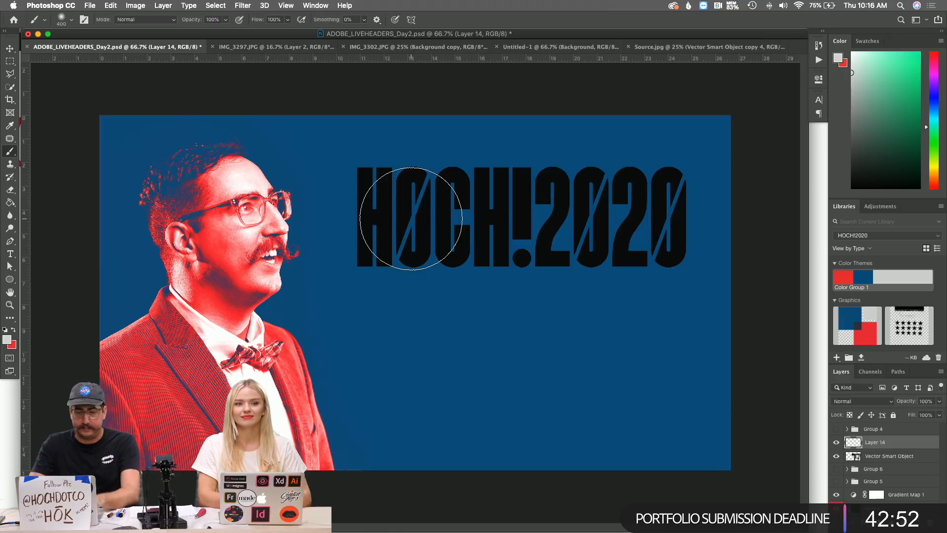
click(850, 401)
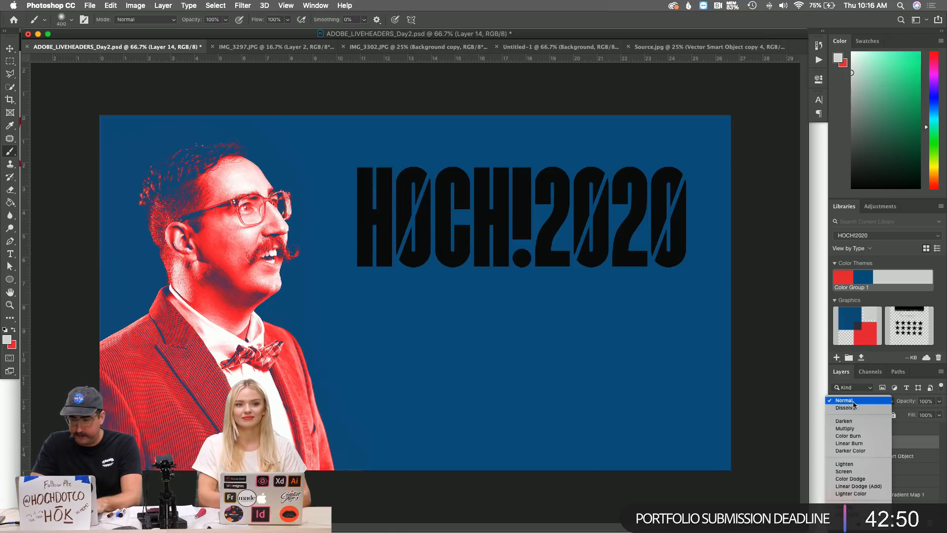
click(845, 407)
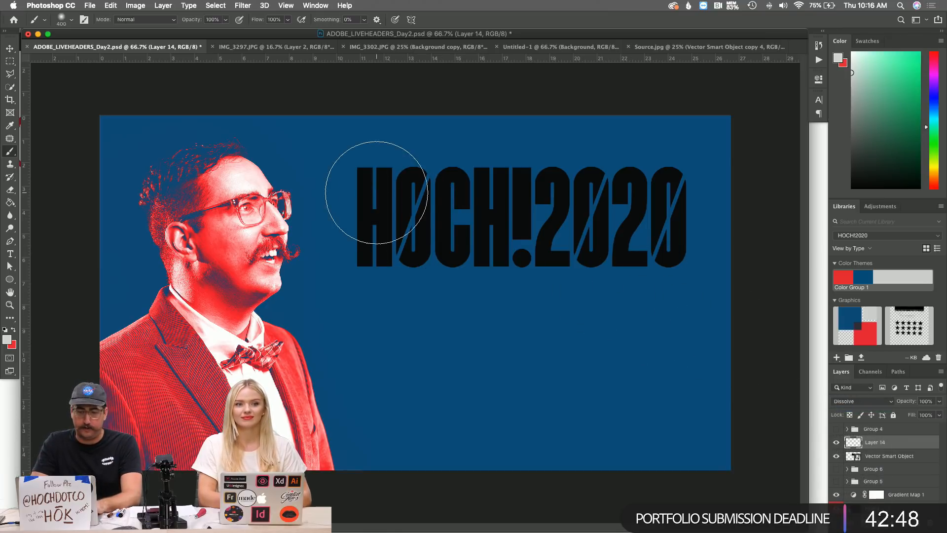
Spray grey speckles over the HOCH!2020 letters with a 175 px brush.
click(388, 210)
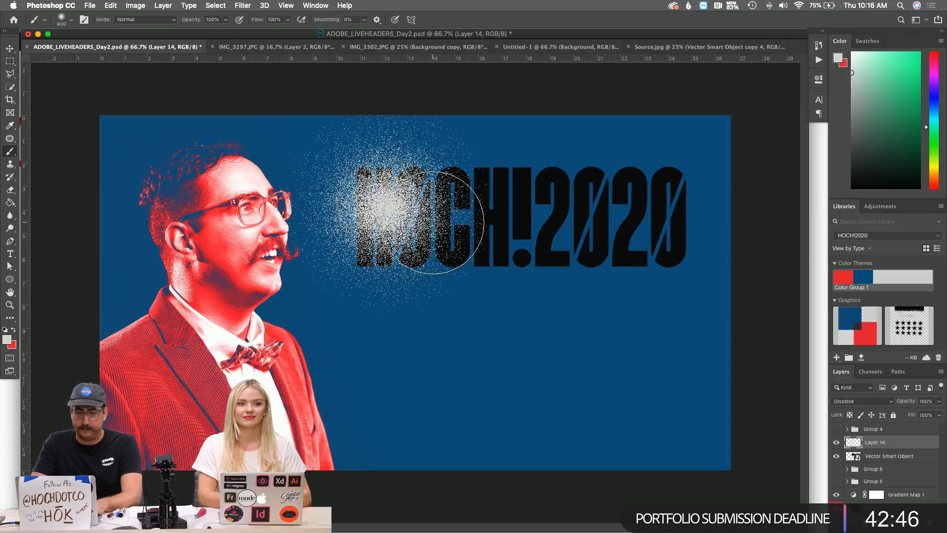
key(super+z)
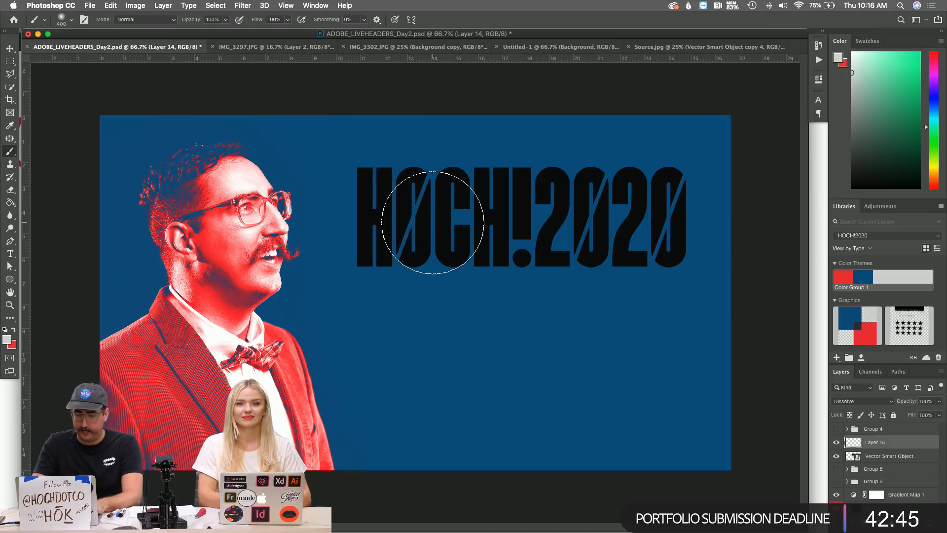
key(bracketleft)
key(bracketleft)
key(bracketleft)
key(bracketleft)
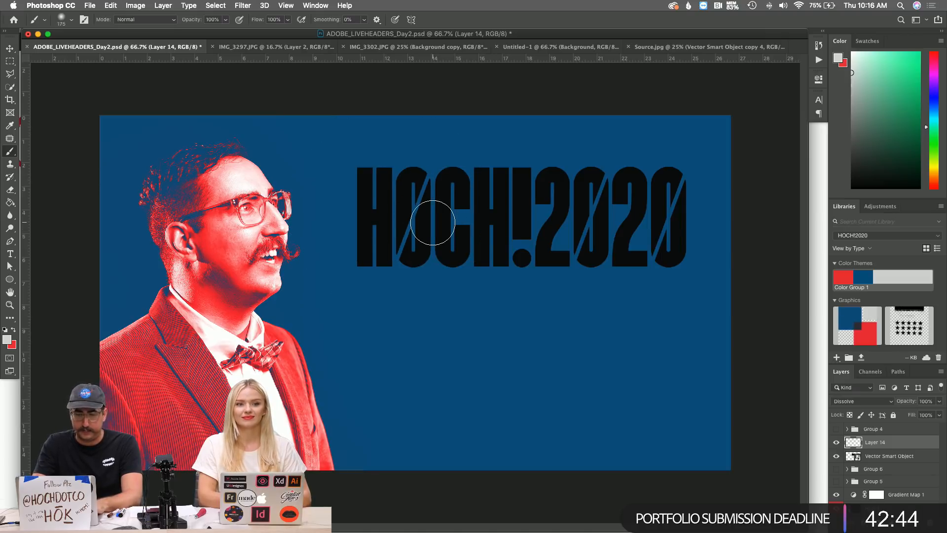
mouse_move(375, 190)
mouse_down()
mouse_move(409, 188)
mouse_move(435, 216)
mouse_move(377, 245)
mouse_move(495, 191)
mouse_move(482, 190)
mouse_move(477, 231)
mouse_move(452, 181)
mouse_move(541, 189)
mouse_move(518, 184)
mouse_move(527, 229)
mouse_move(568, 238)
mouse_move(591, 191)
mouse_move(610, 212)
mouse_move(608, 242)
mouse_move(651, 176)
mouse_move(641, 176)
mouse_move(676, 184)
mouse_move(658, 224)
mouse_up()
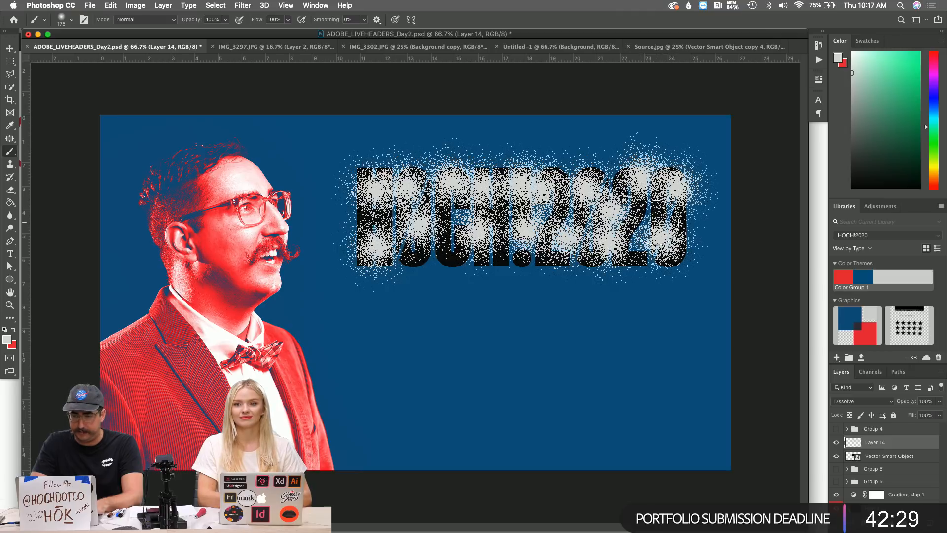
drag(451, 217, 454, 261)
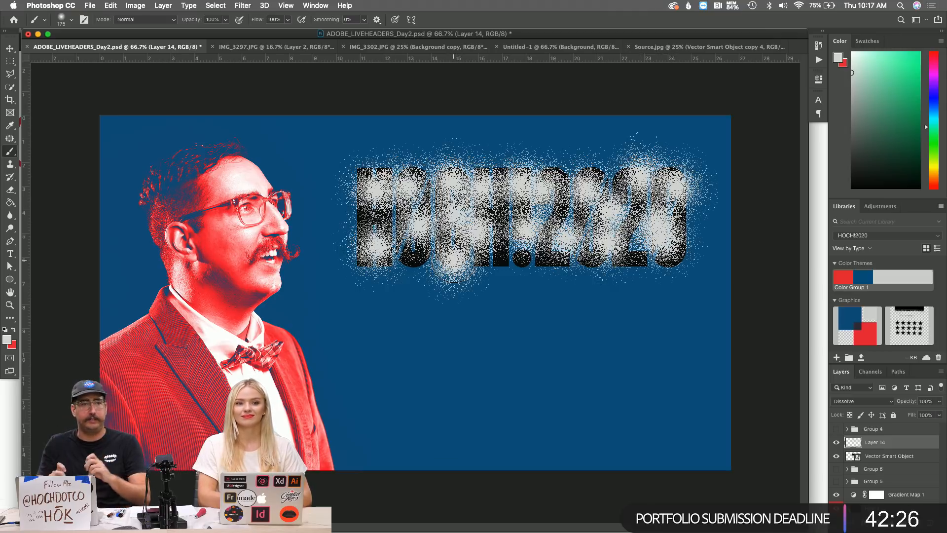
mouse_move(382, 218)
mouse_down()
mouse_move(483, 216)
mouse_move(560, 222)
mouse_up()
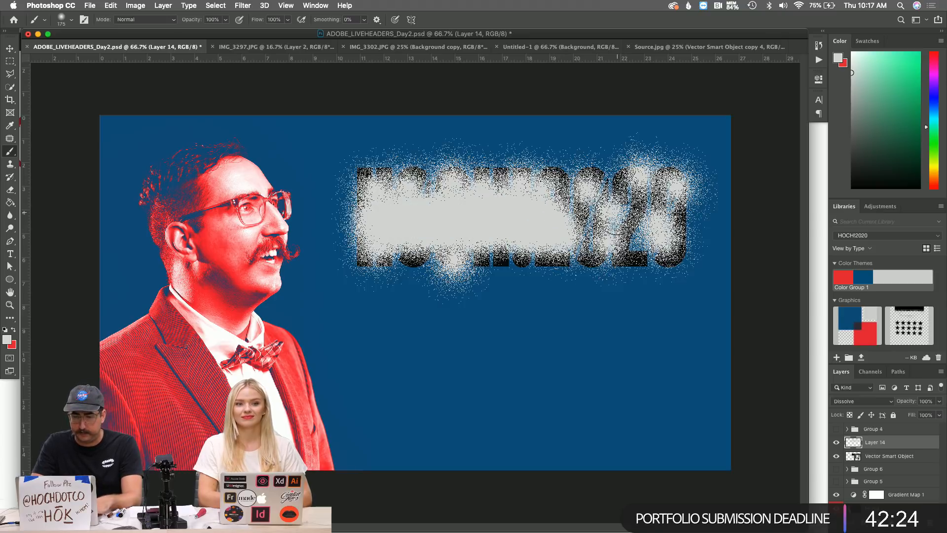
key(ctrl+z)
click(508, 206)
click(379, 216)
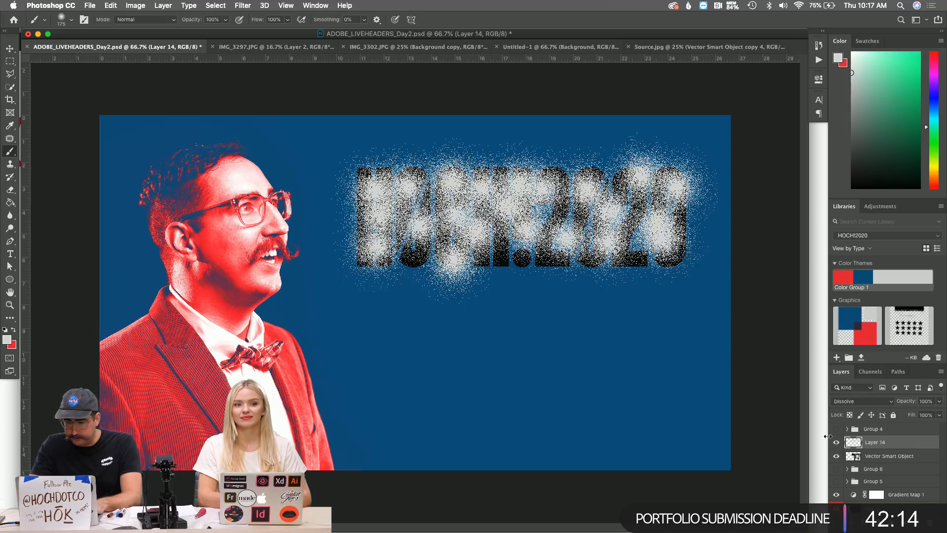
Add Layer 15, hide the black lettering, and mask Layer 15 to the letter shapes; zoom to 100%.
click(882, 456)
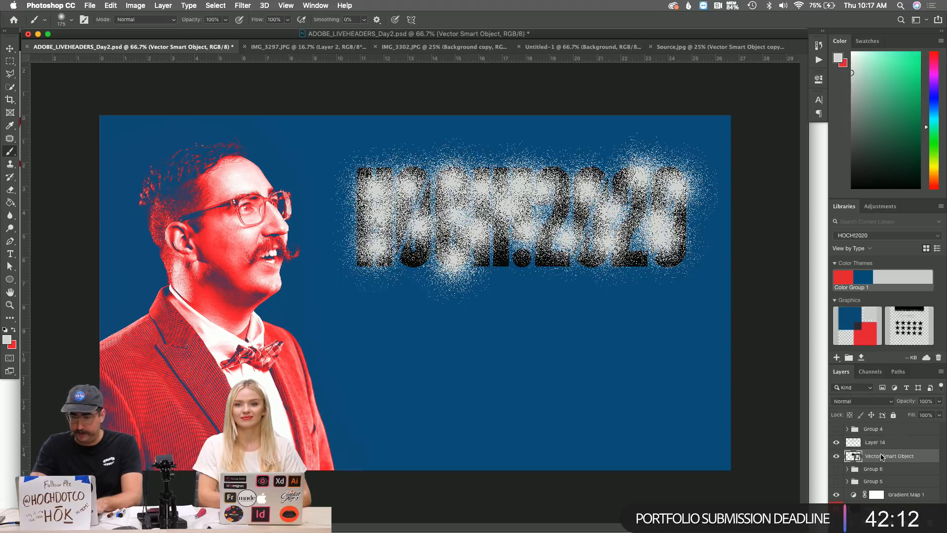
key(super+shift+n)
key(Return)
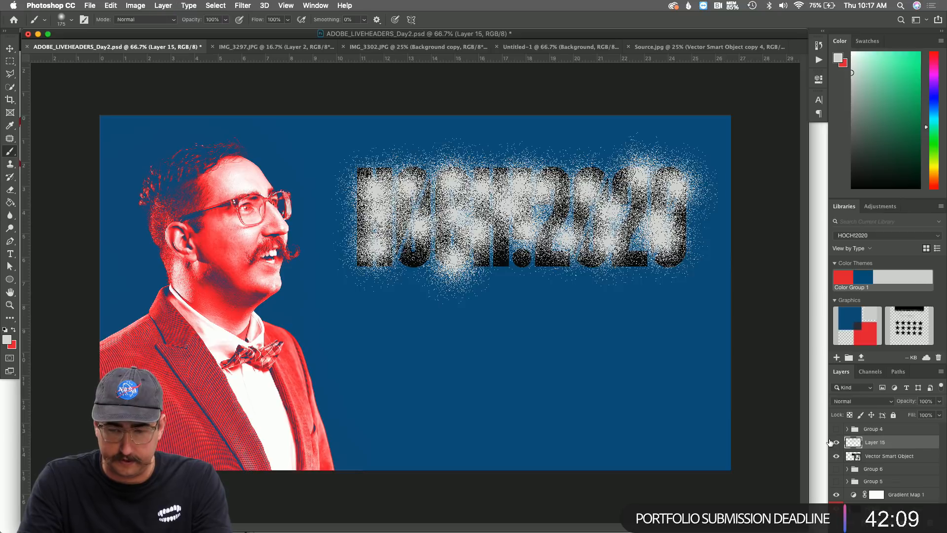
super+click(852, 456)
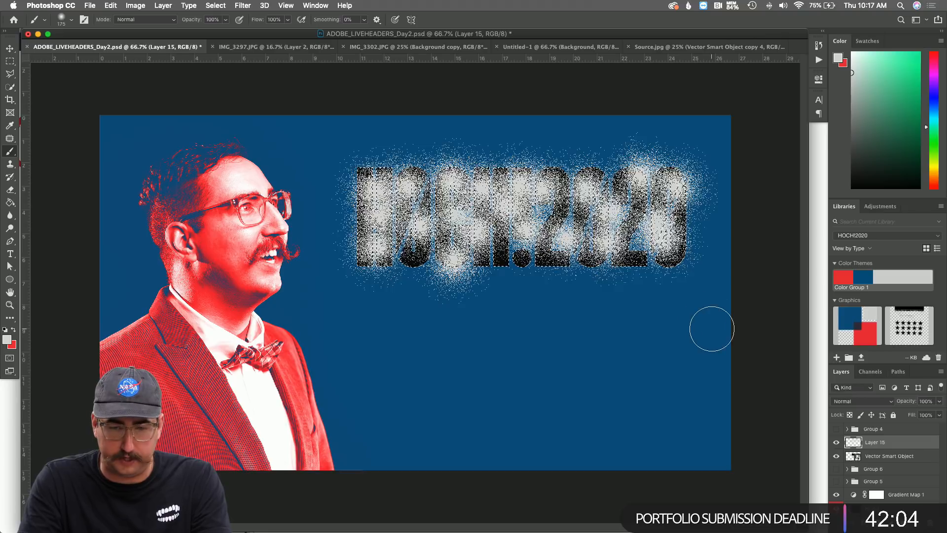
click(835, 455)
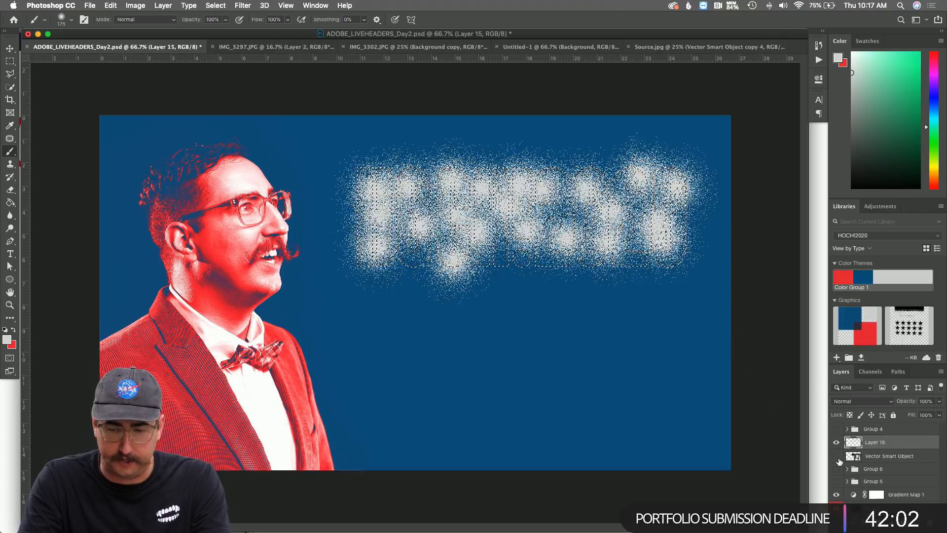
click(876, 522)
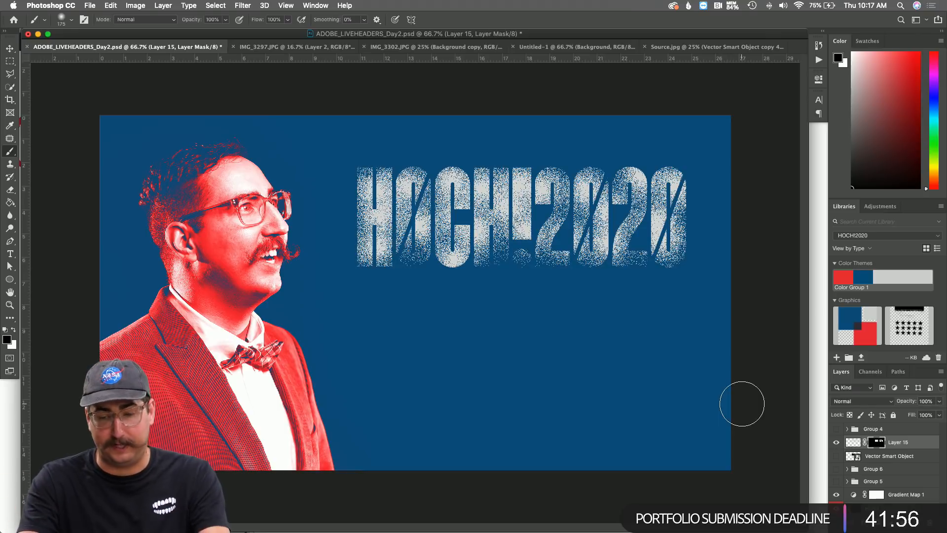
key(z)
click(593, 219)
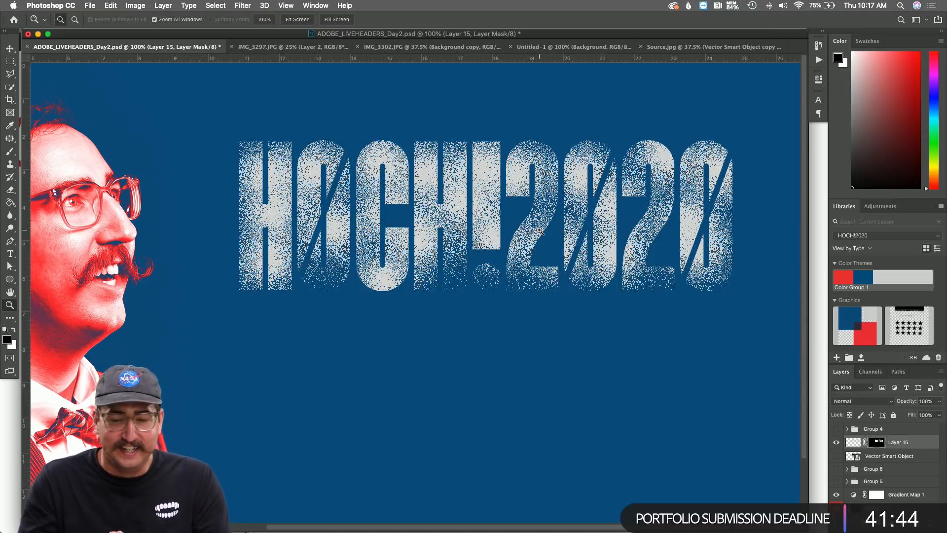
Apply a 0.4 px Gaussian Blur to Layer 15's pixels.
click(524, 208)
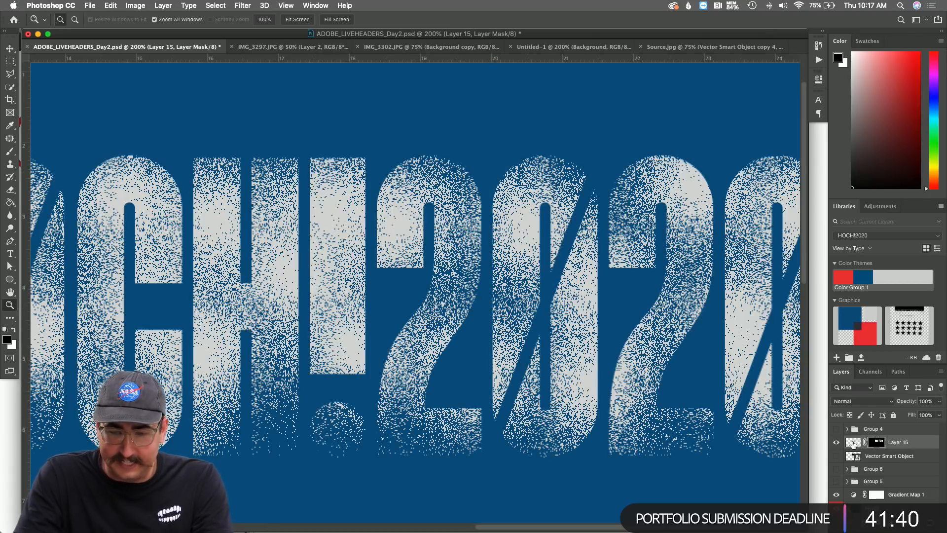
click(853, 443)
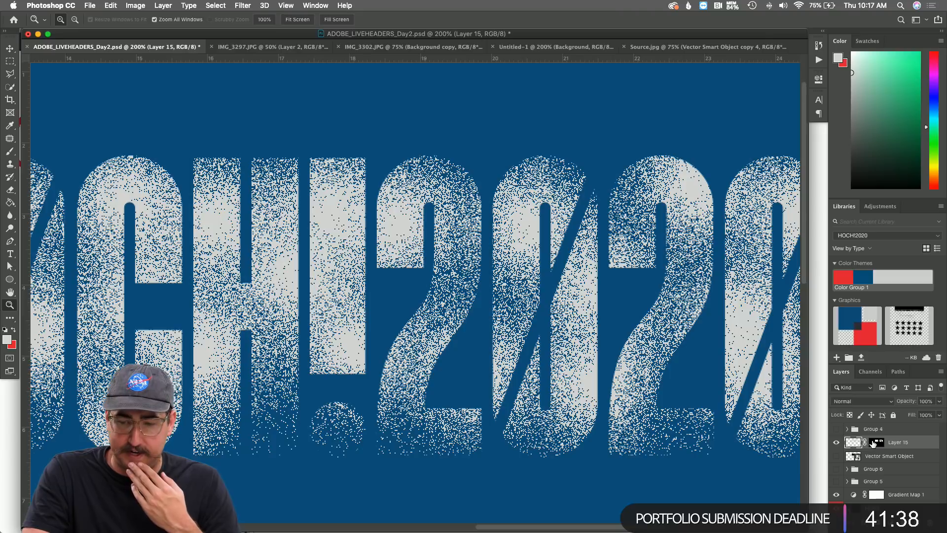
click(216, 5)
mouse_move(243, 4)
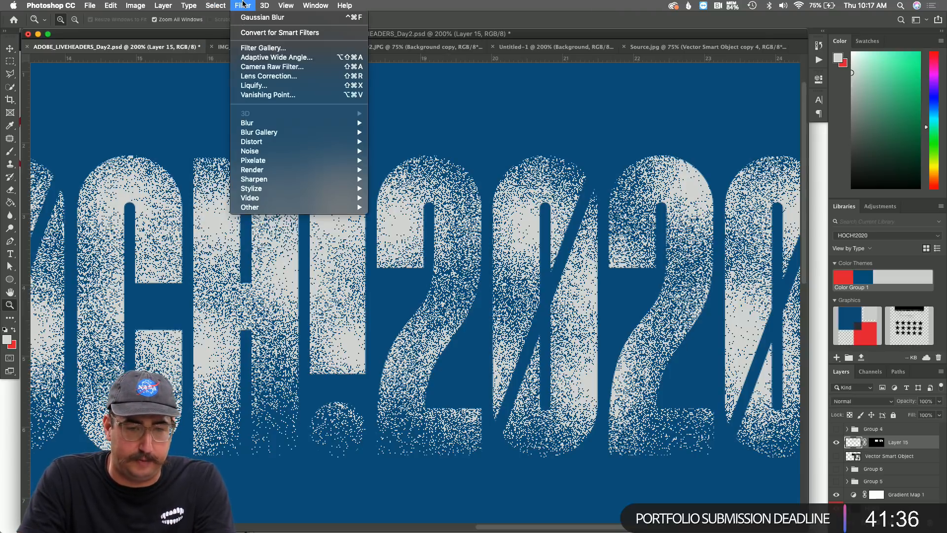
mouse_move(290, 124)
click(389, 162)
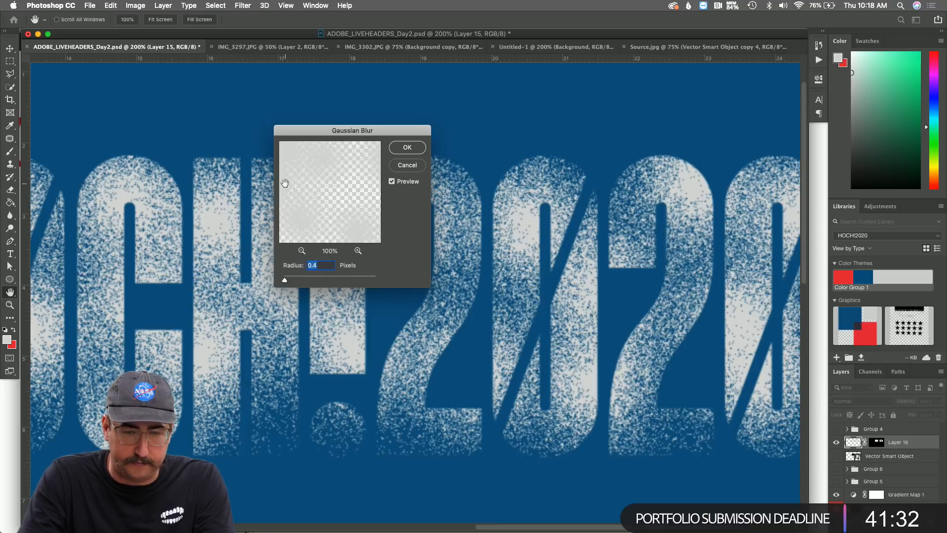
key(Return)
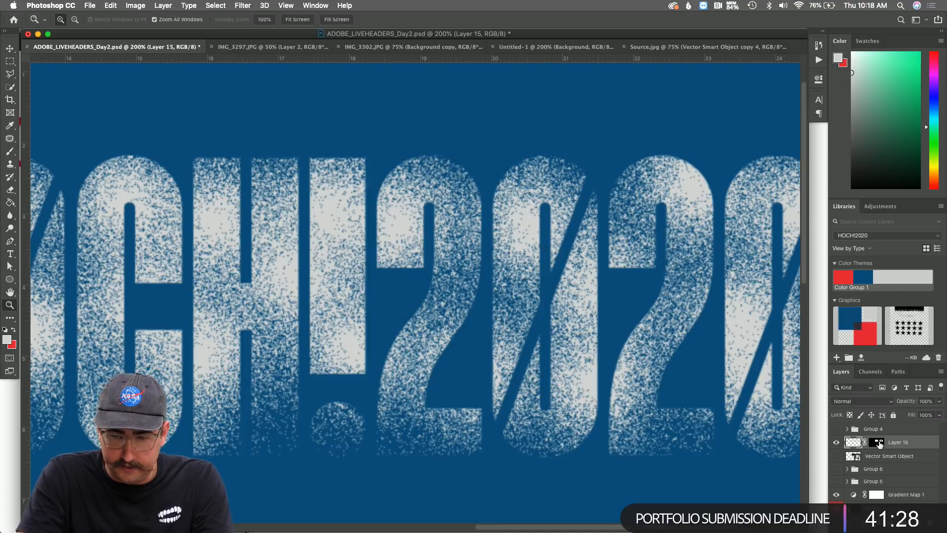
Apply a 1.4 px Gaussian Blur to Layer 15's mask and inspect the softened speckle.
click(878, 442)
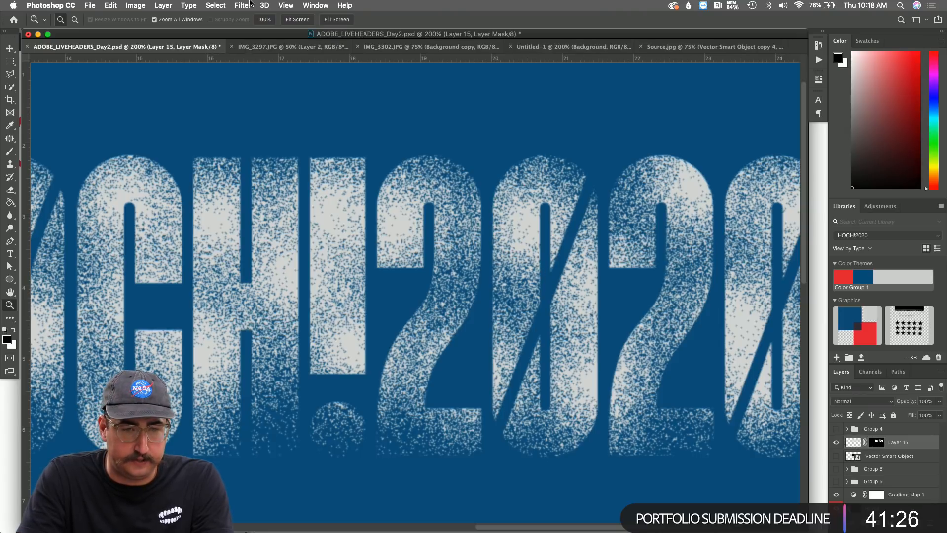
click(244, 6)
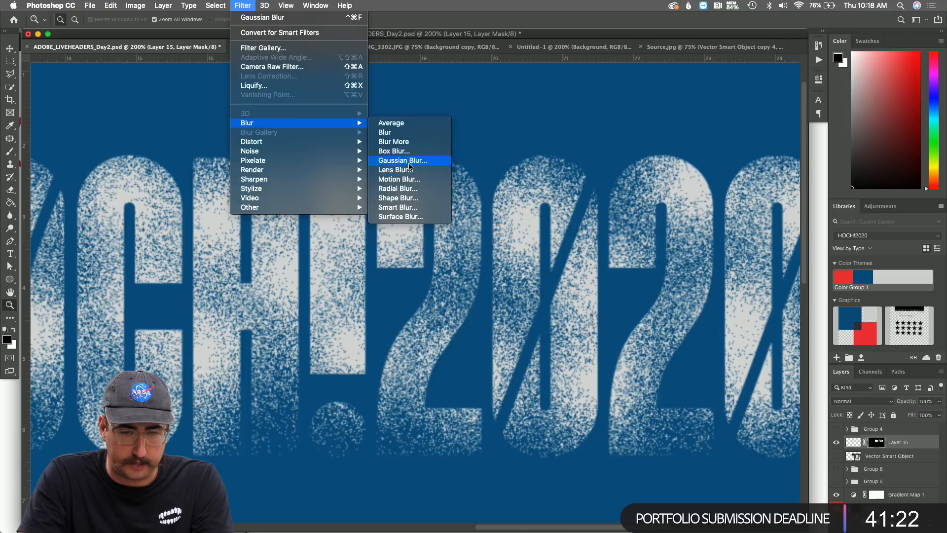
click(408, 160)
key(shift+Up)
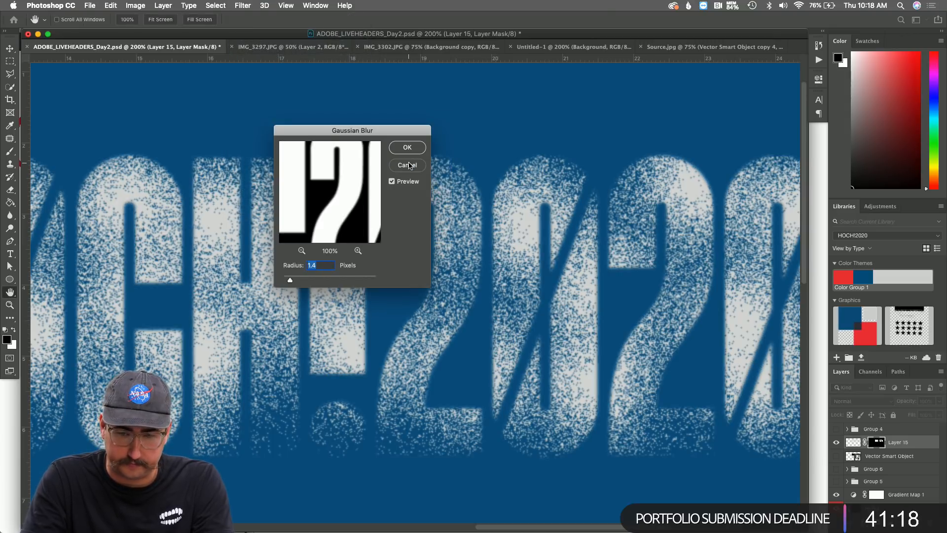
key(Return)
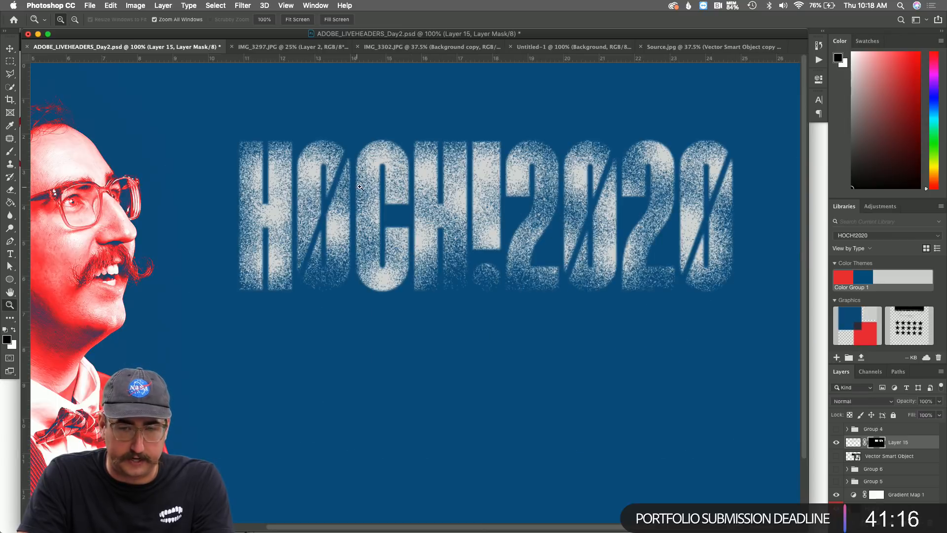
click(467, 213)
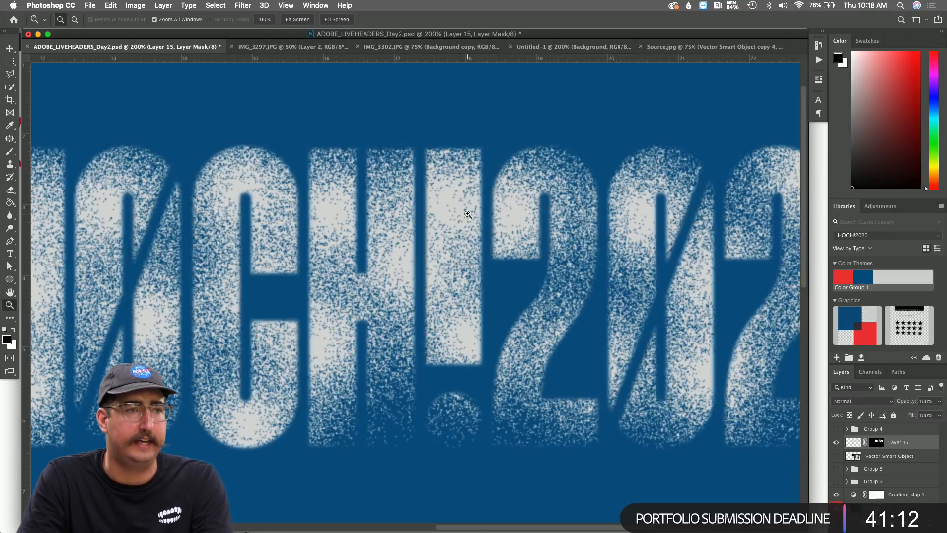
scroll(467, 213, right, 10)
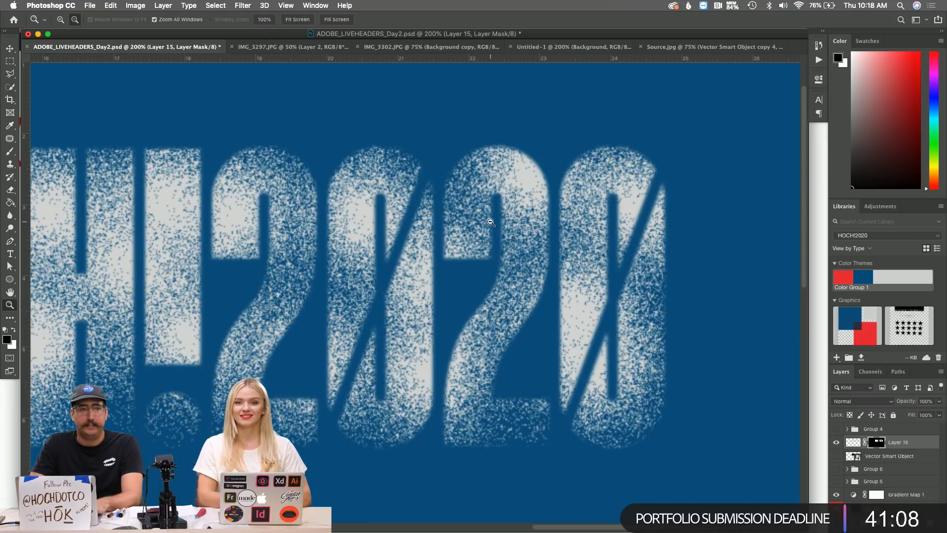
alt+click(490, 222)
In Illustrator, duplicate the HØCH!2020 lettering below the original.
key(super+Tab)
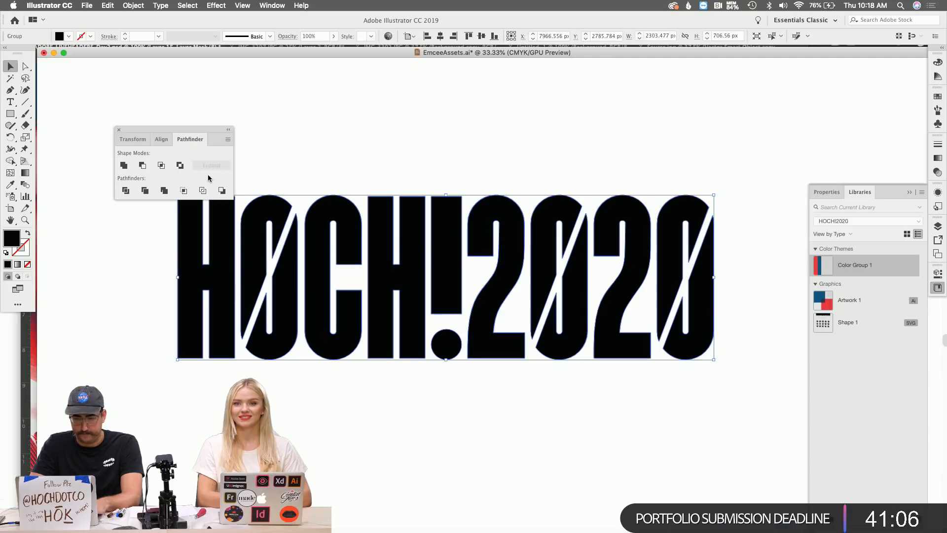
scroll(413, 248, down, 2)
key(z)
alt+click(497, 275)
alt+click(498, 276)
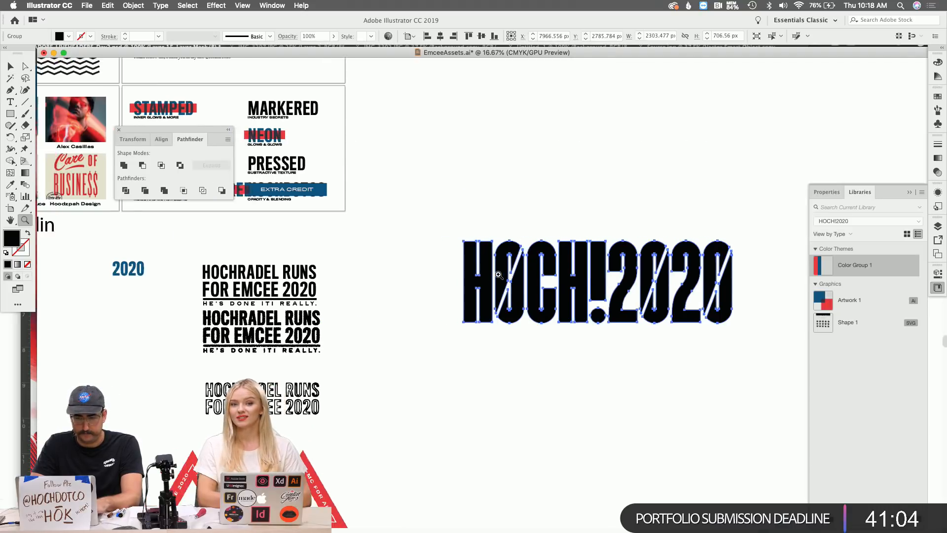
scroll(498, 275, left, 8)
scroll(498, 274, right, 7)
click(581, 303)
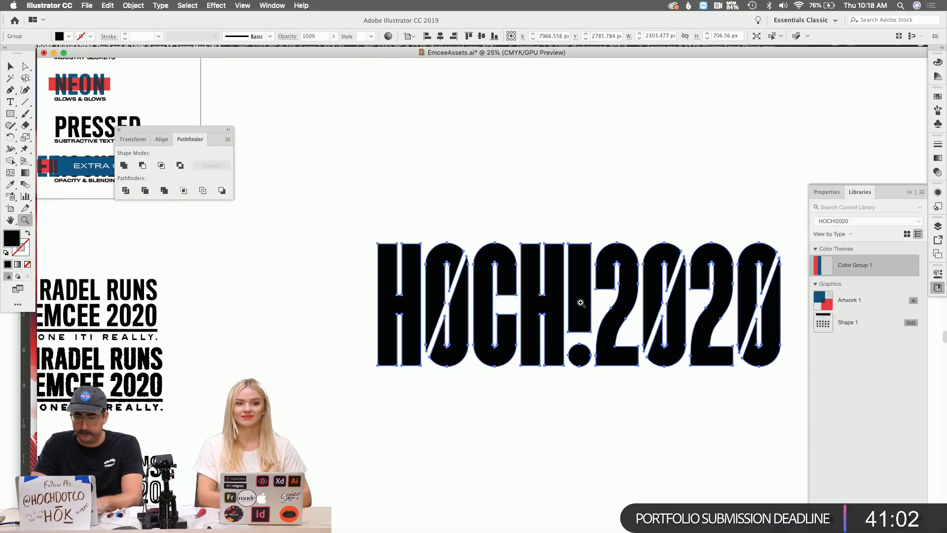
key(v)
scroll(542, 286, right, 5)
scroll(515, 269, down, 3)
drag(495, 218, 496, 420)
scroll(377, 268, down, 3)
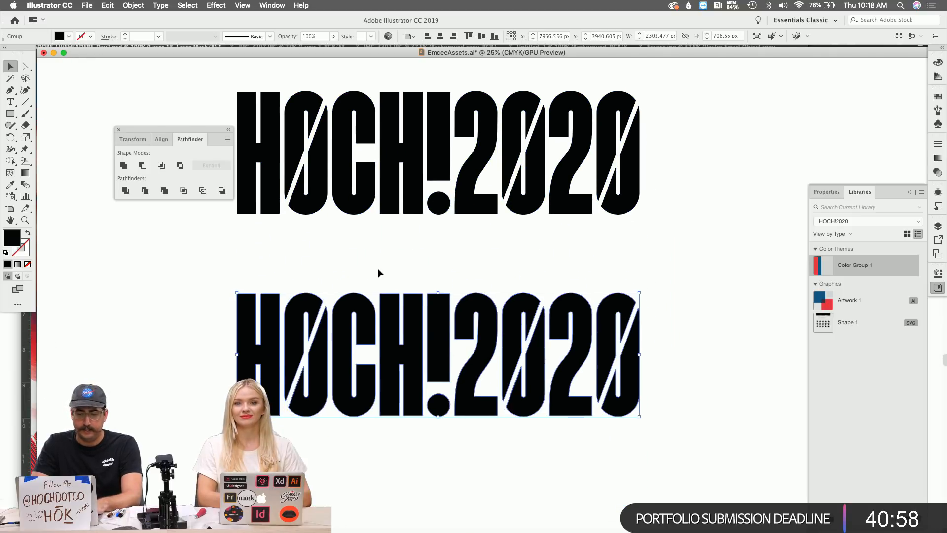
scroll(378, 269, down, 3)
drag(389, 293, 391, 321)
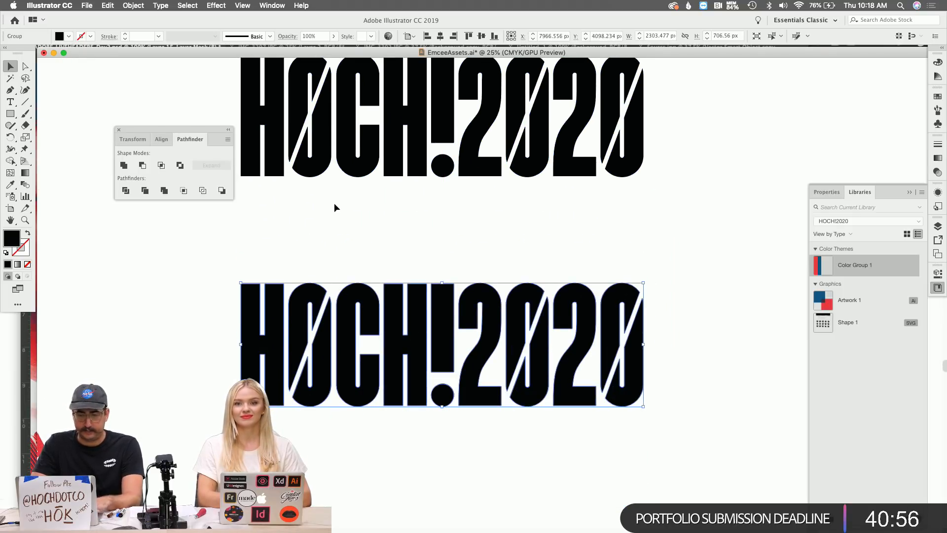
click(333, 203)
Draw a black rectangle over the lower copy and enlarge it to about 2717 × 1146 px.
key(m)
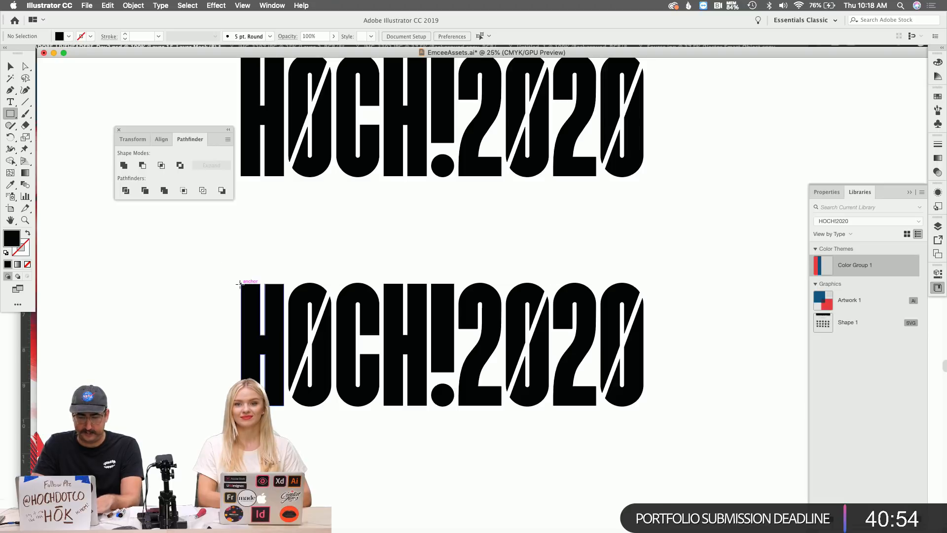
drag(240, 284, 647, 408)
key(z)
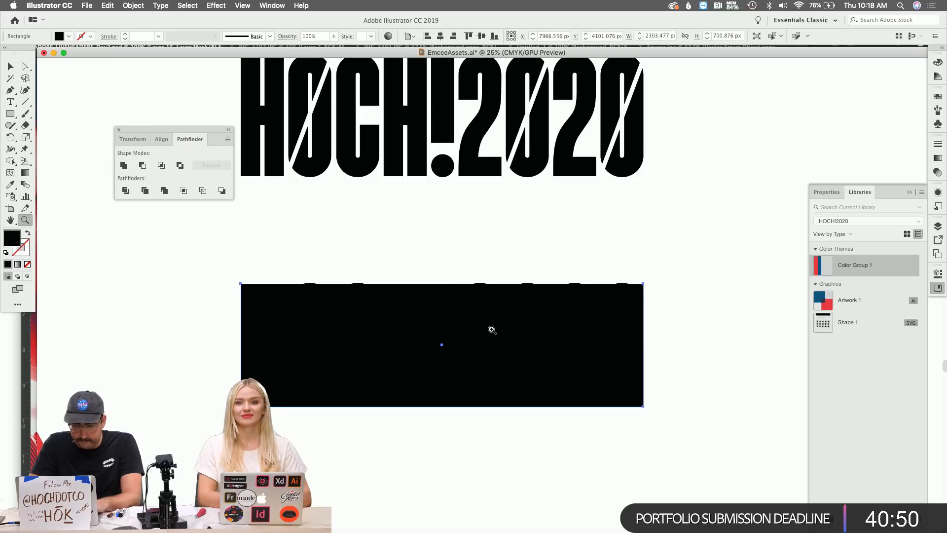
click(490, 330)
click(405, 268)
key(v)
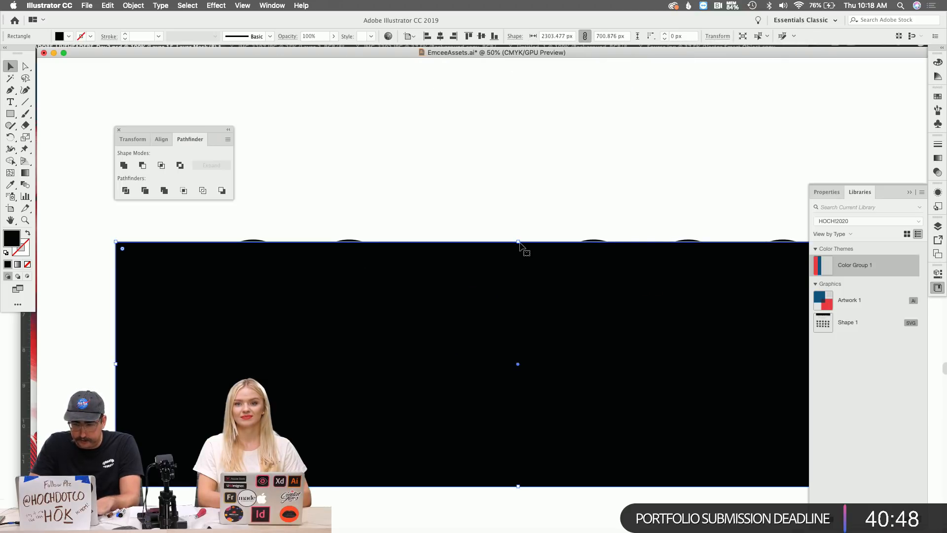
drag(518, 241, 518, 240)
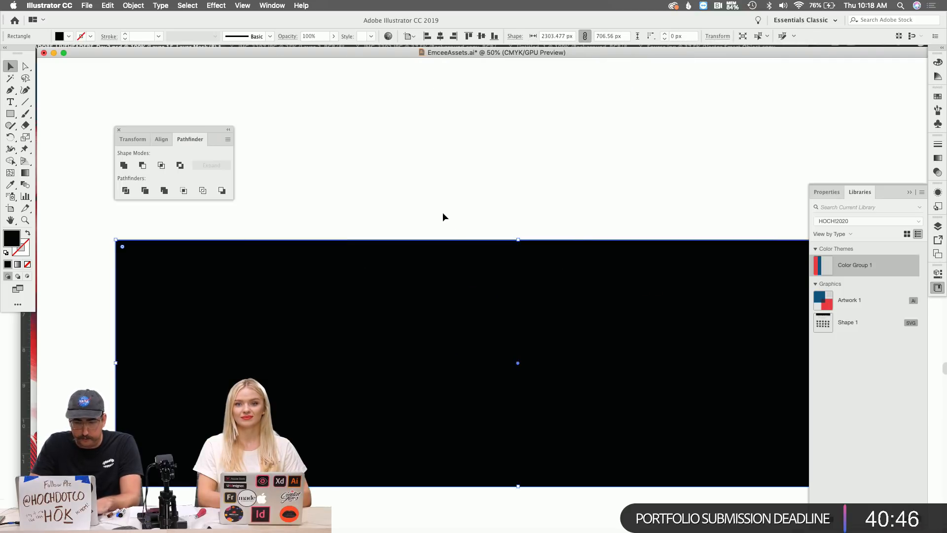
scroll(639, 313, right, 2)
scroll(641, 310, right, 3)
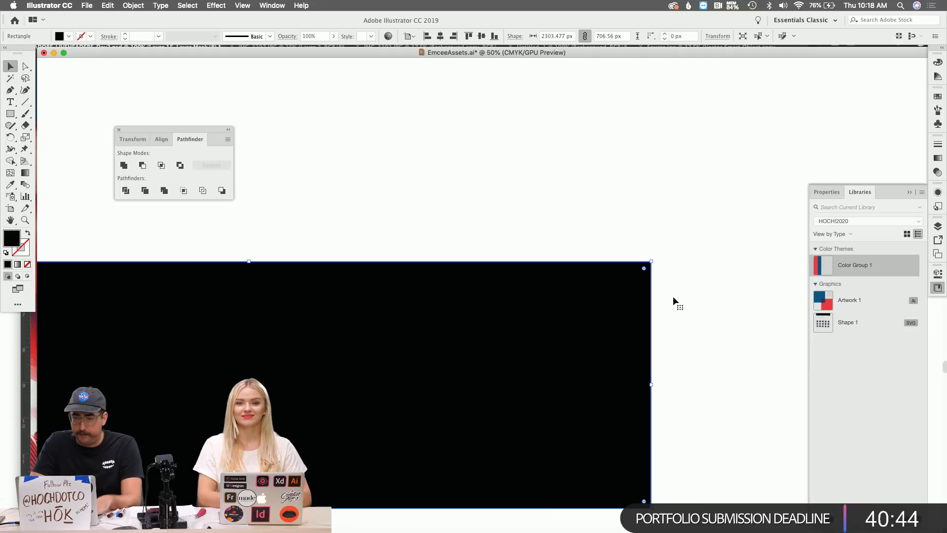
drag(650, 260, 723, 184)
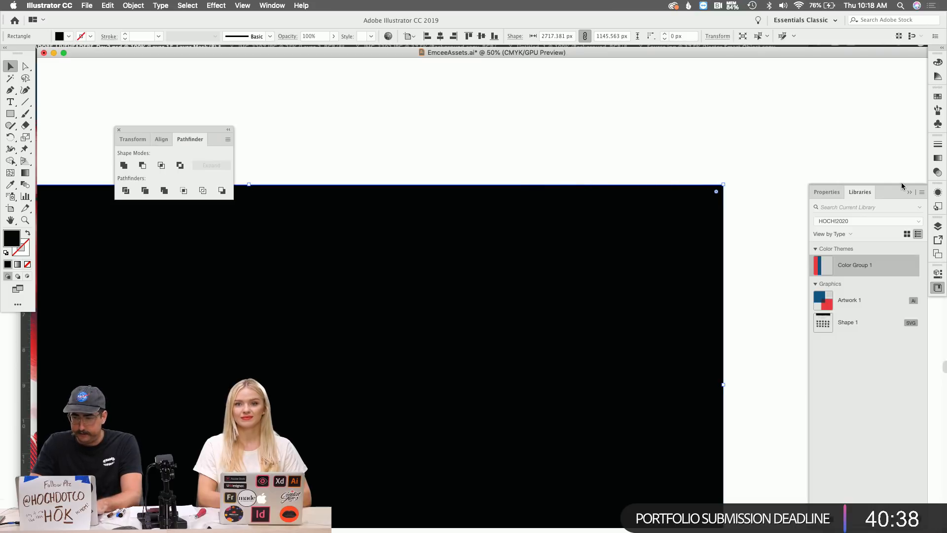
Fill the lower rectangle red and zoom out to see both HØCH!2020 copies.
click(823, 266)
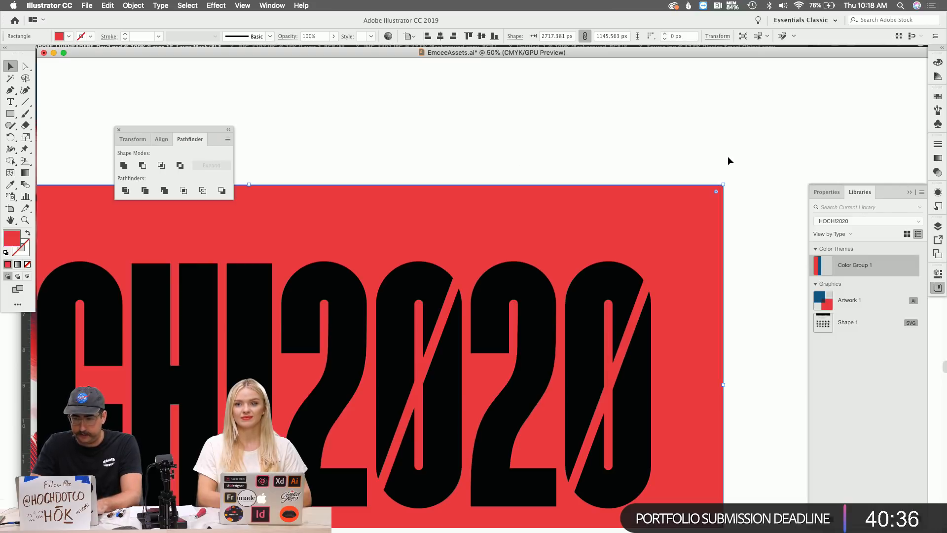
click(701, 140)
key(z)
alt+click(561, 298)
alt+click(448, 313)
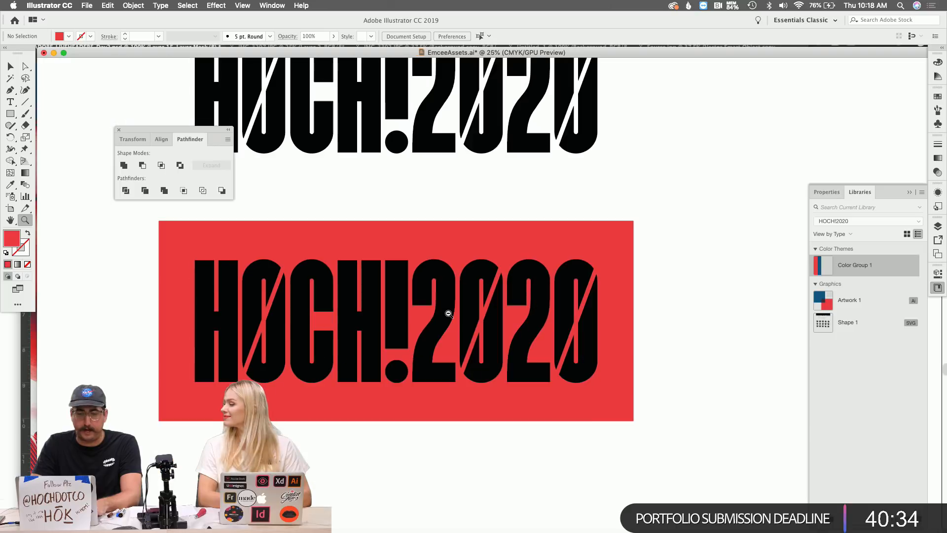
Combine the lower lettering and the red rectangle into a compound path (Cmd+8) to knock the letters out.
key(v)
click(399, 293)
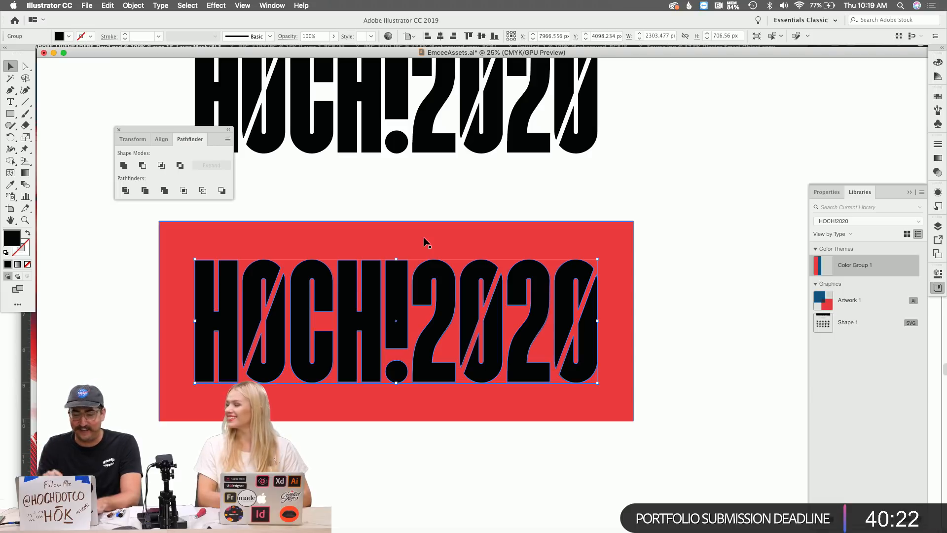
shift+click(439, 236)
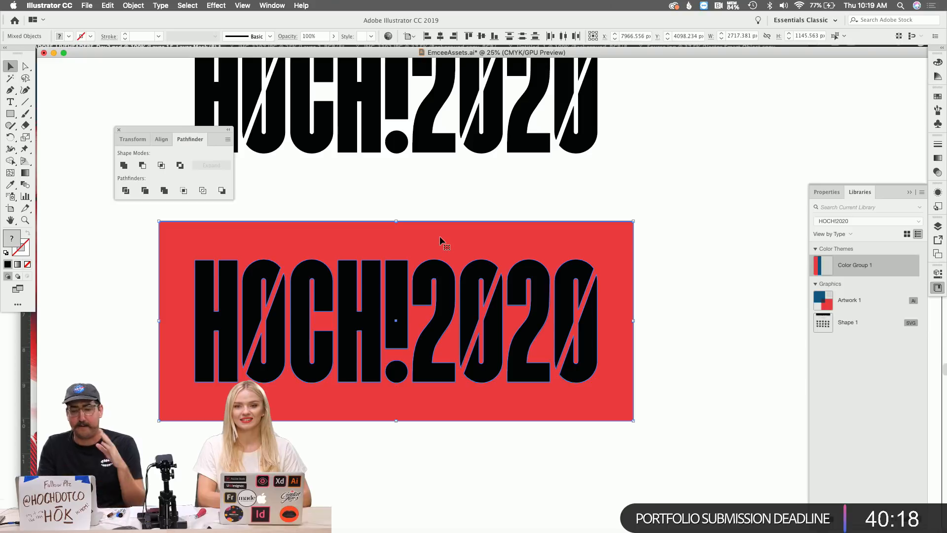
key(super+8)
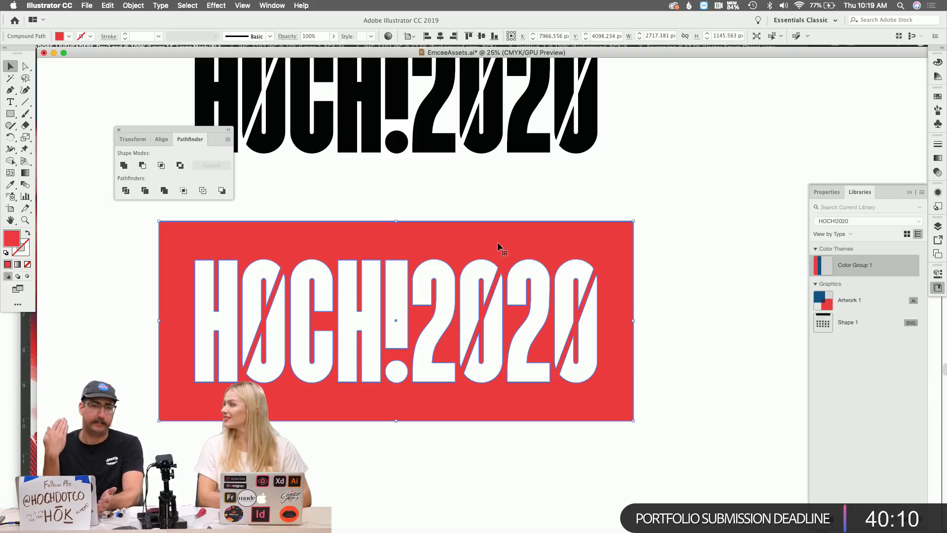
Sample black from the top lettering into the knocked-out panel, then deselect.
key(i)
click(446, 82)
key(v)
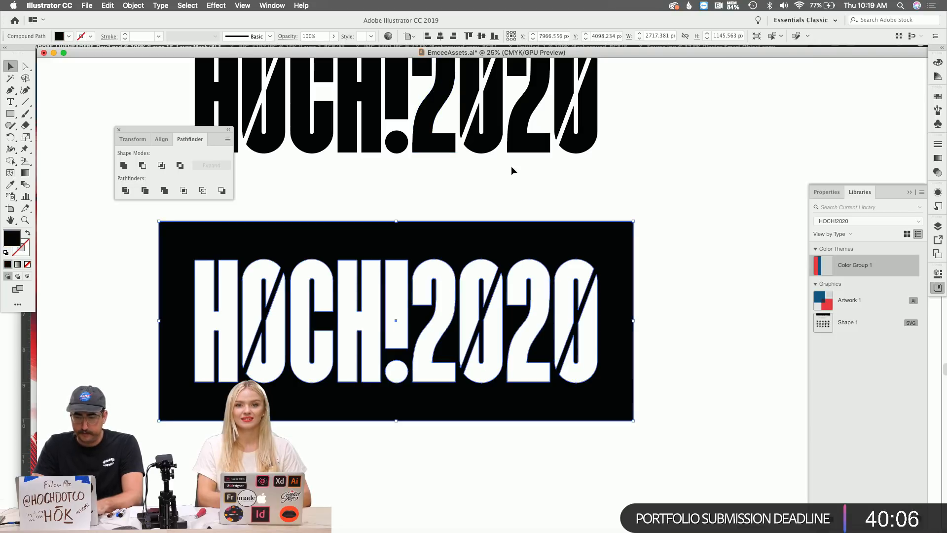
click(511, 166)
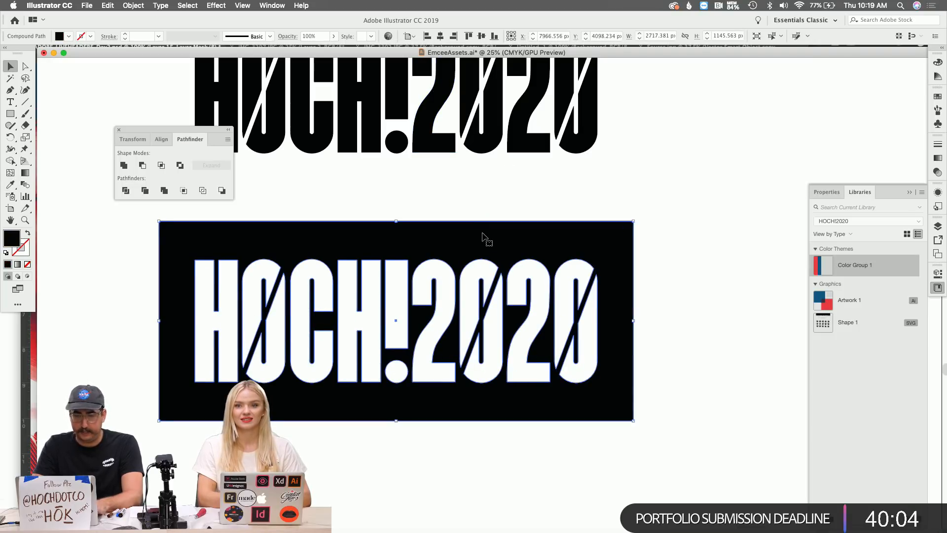
key(super+Tab)
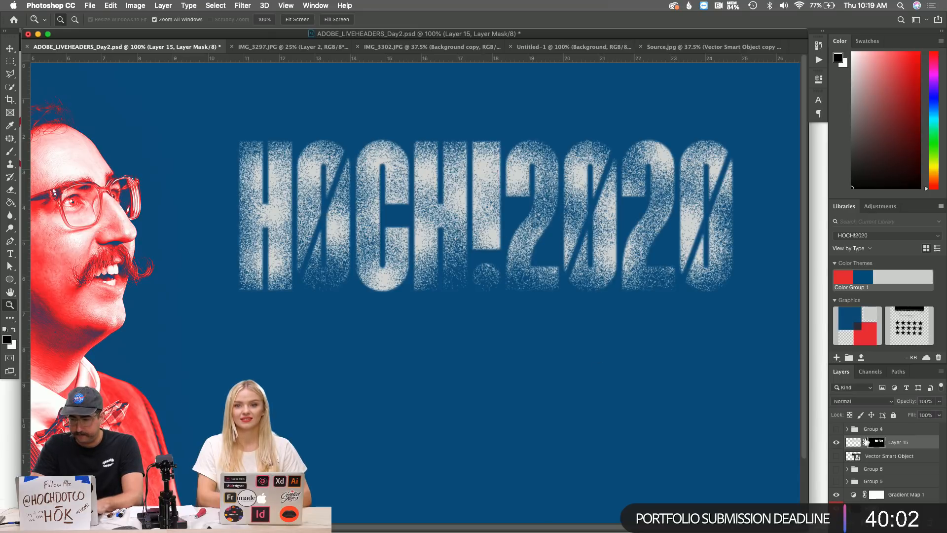
Paste the logo as a Smart Object, scale it down to about a third and place it lower right.
key(super+v)
click(362, 155)
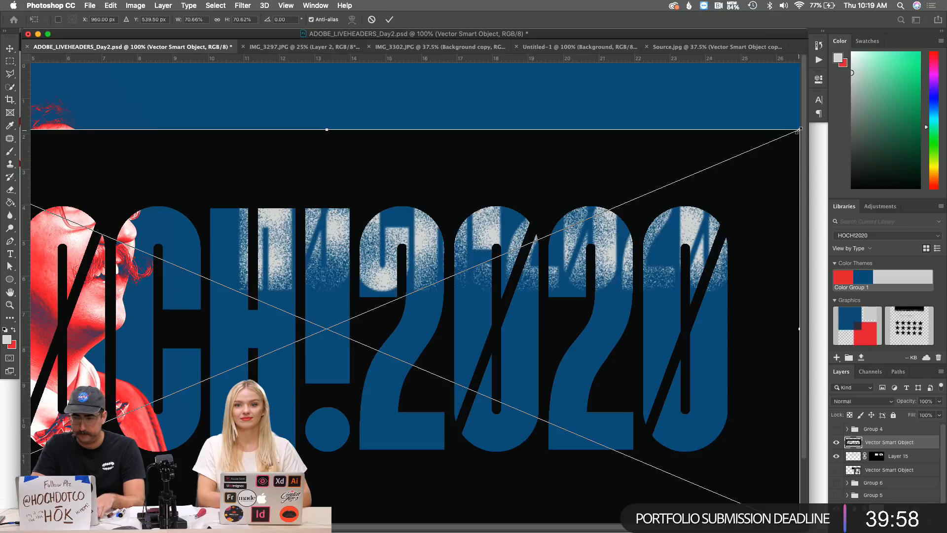
drag(799, 130, 526, 203)
drag(510, 288, 634, 374)
scroll(651, 381, down, 3)
scroll(651, 382, down, 1)
drag(687, 268, 718, 253)
key(Return)
Tilt the black logo about 6° counter-clockwise and hide the white speckled logo layer.
key(z)
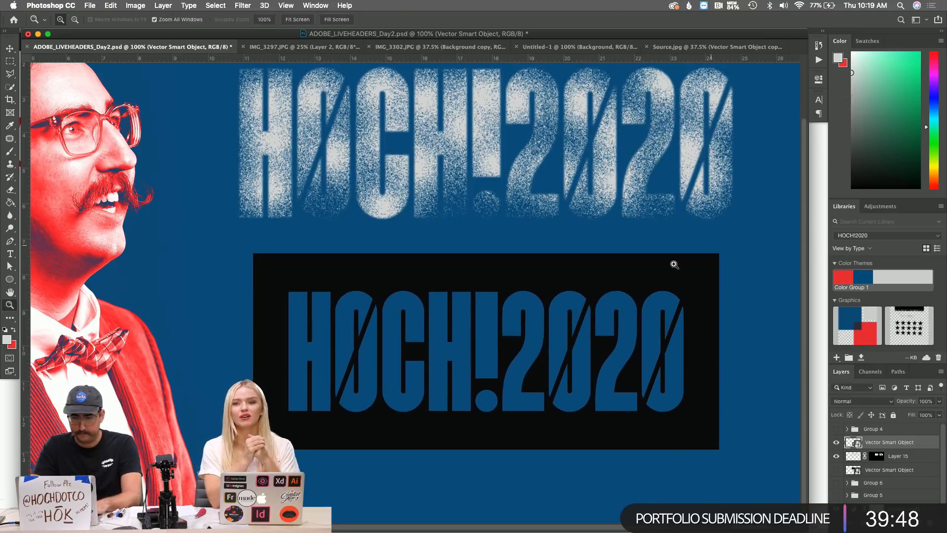
key(f)
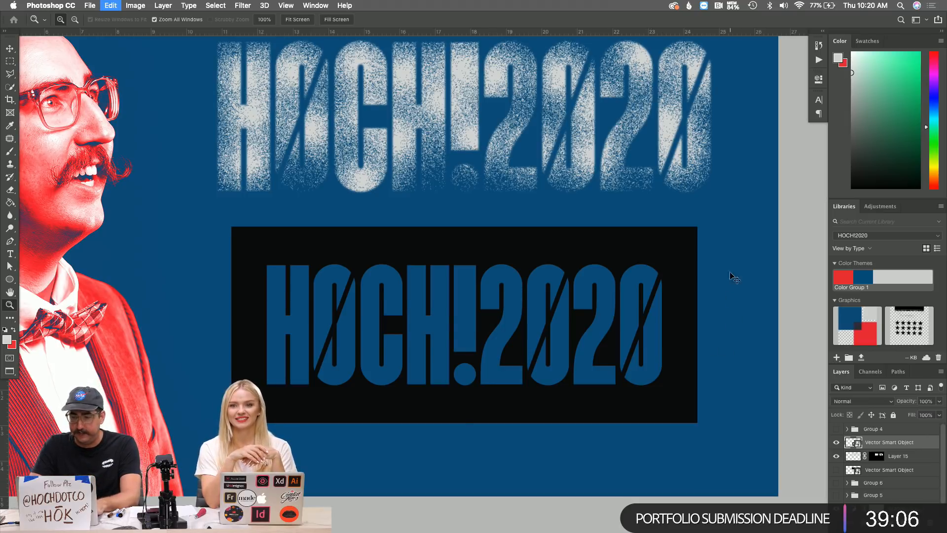
key(super+t)
drag(719, 225, 713, 195)
key(Return)
key(z)
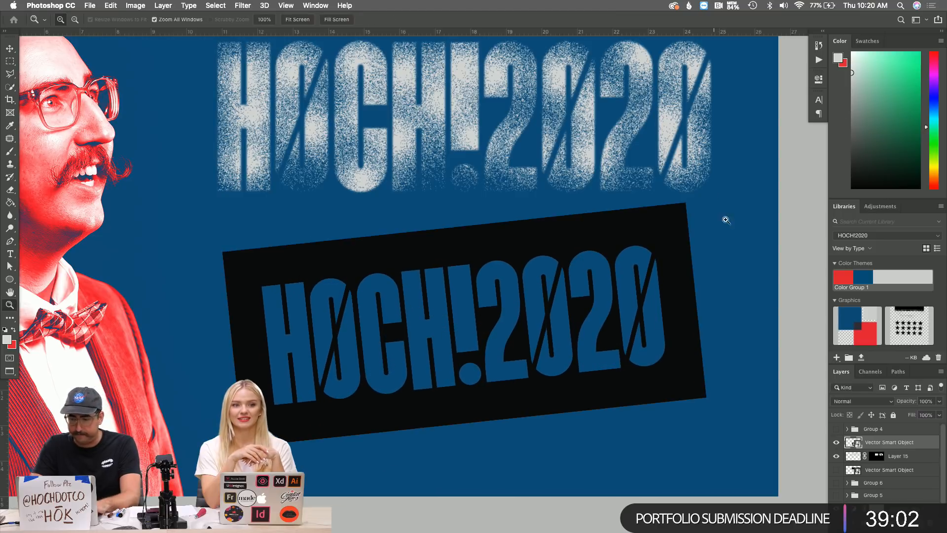
click(837, 457)
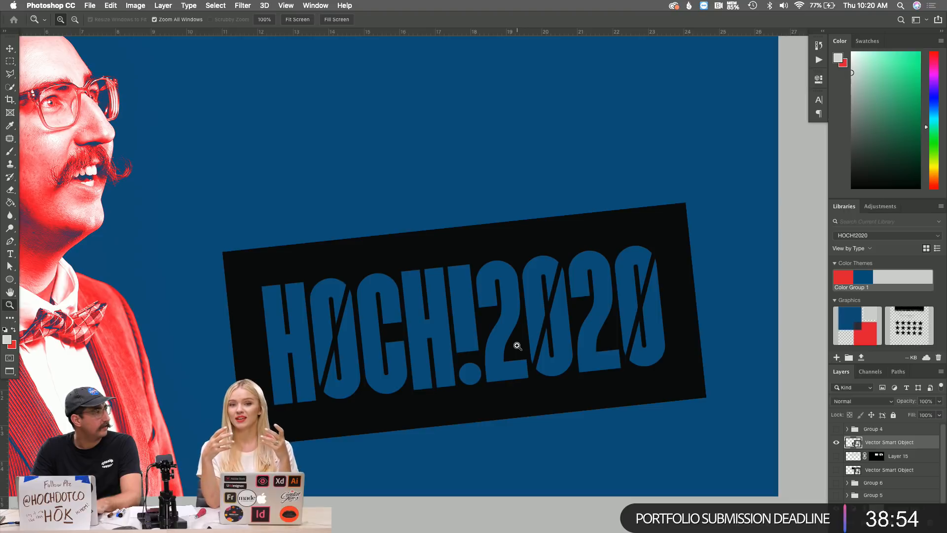
Create Layer 16 and set its blend mode to Dissolve.
key(super+shift+n)
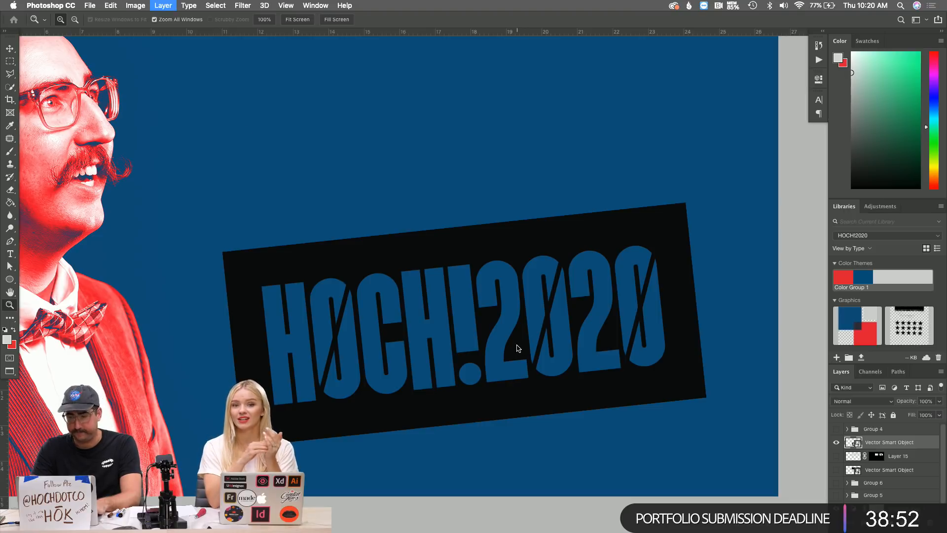
click(233, 158)
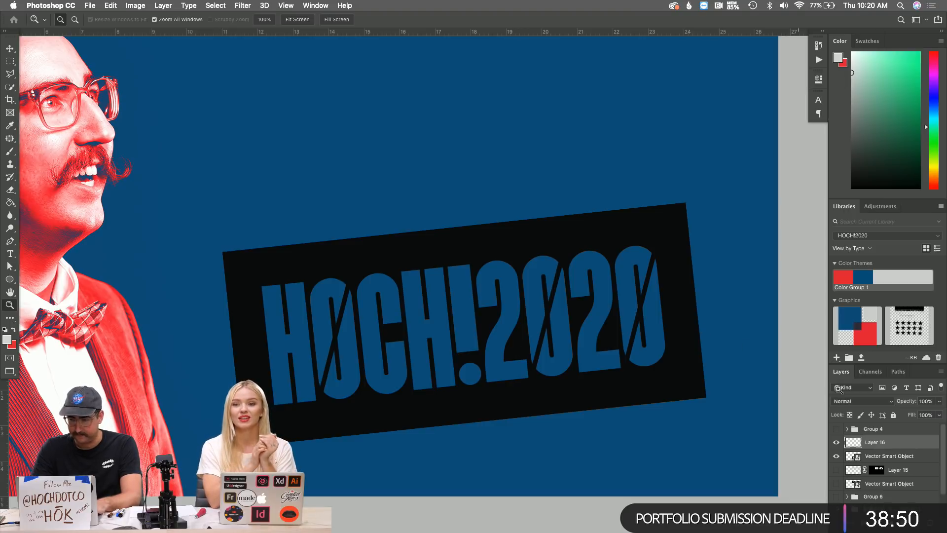
click(859, 402)
click(858, 407)
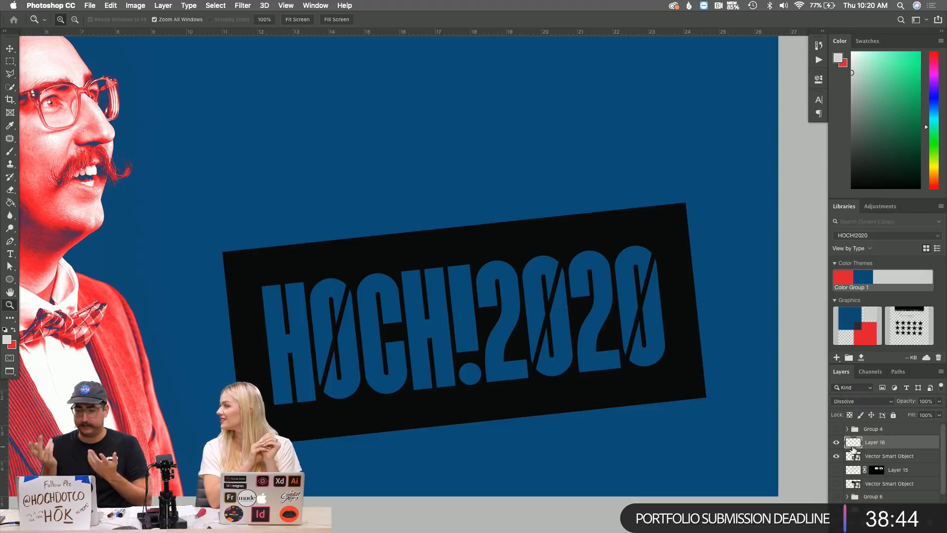
Set a 200-size white brush and spray speckles over the HØC letters.
key(b)
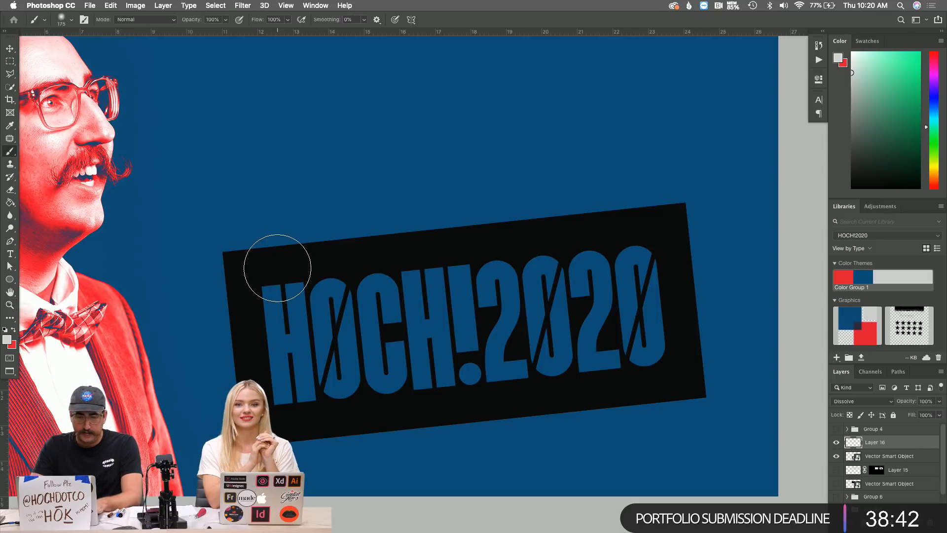
key(bracketright)
key(bracketright)
key(bracketright)
click(278, 276)
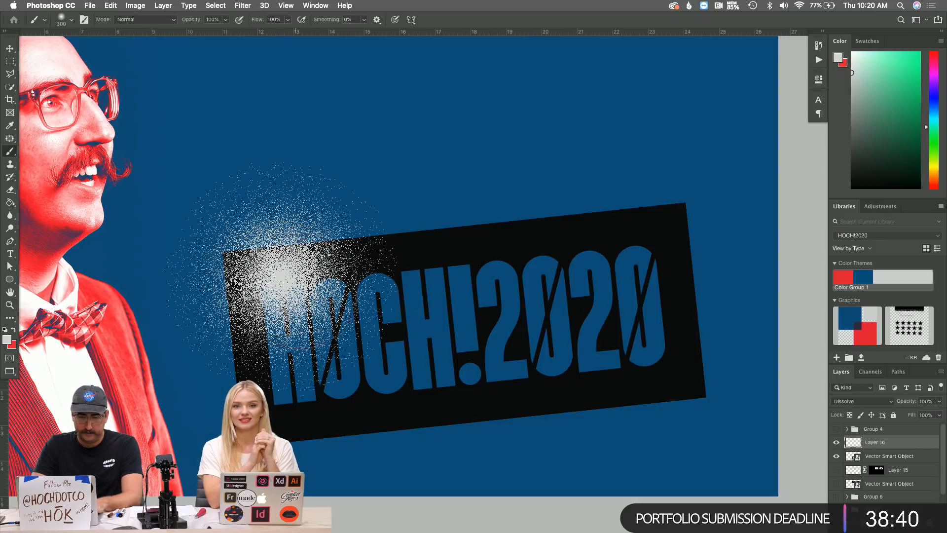
key(bracketleft)
key(super+z)
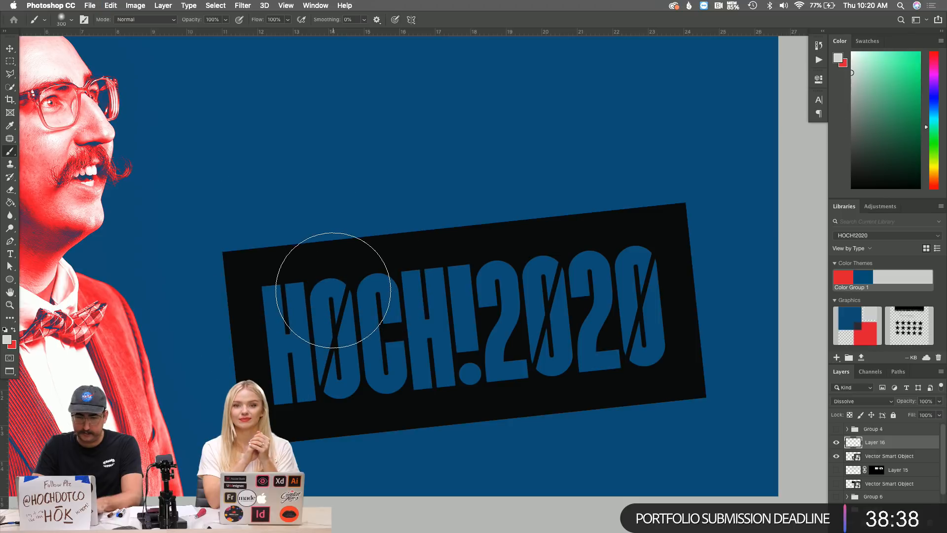
key(bracketleft)
click(334, 290)
click(275, 283)
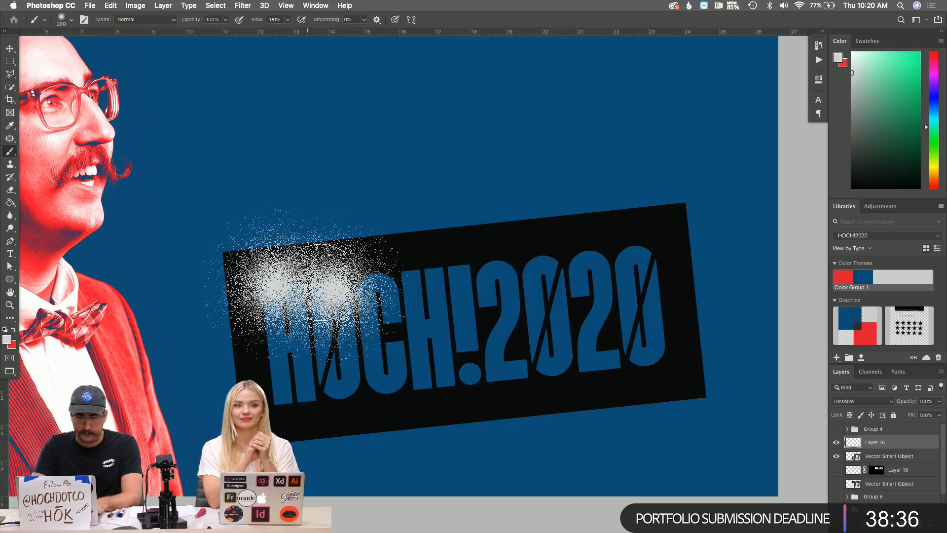
click(335, 276)
click(249, 286)
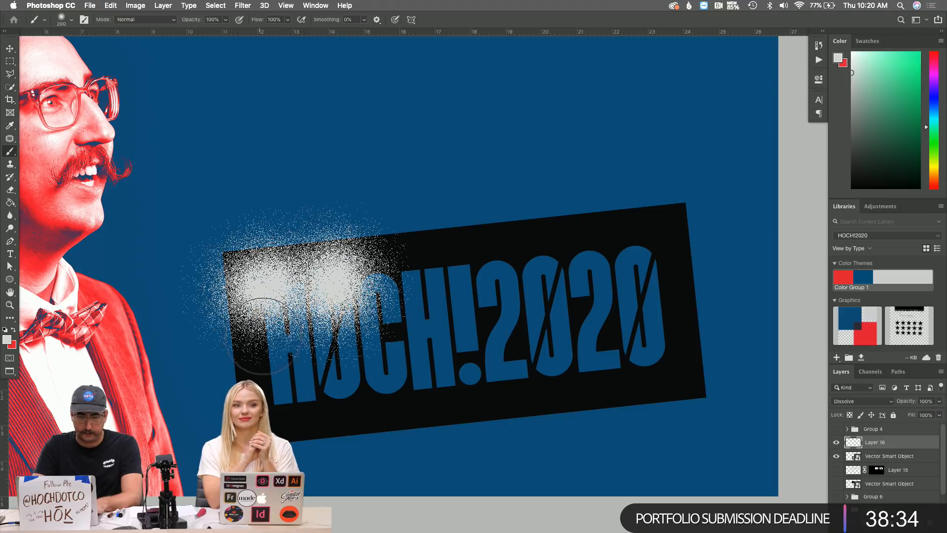
click(279, 344)
click(294, 391)
click(368, 402)
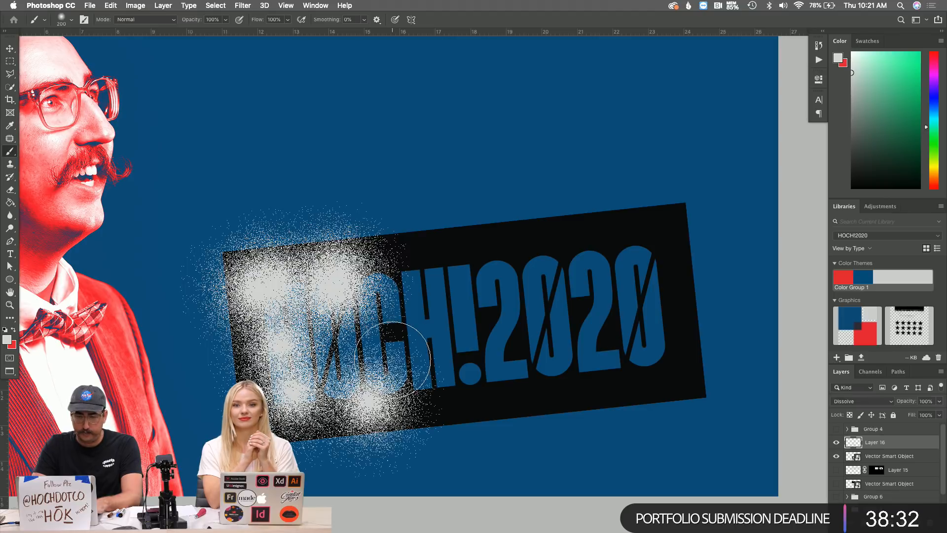
click(391, 351)
click(351, 352)
Spray more speckles across the !2020 digits and the top of the lettering.
click(455, 302)
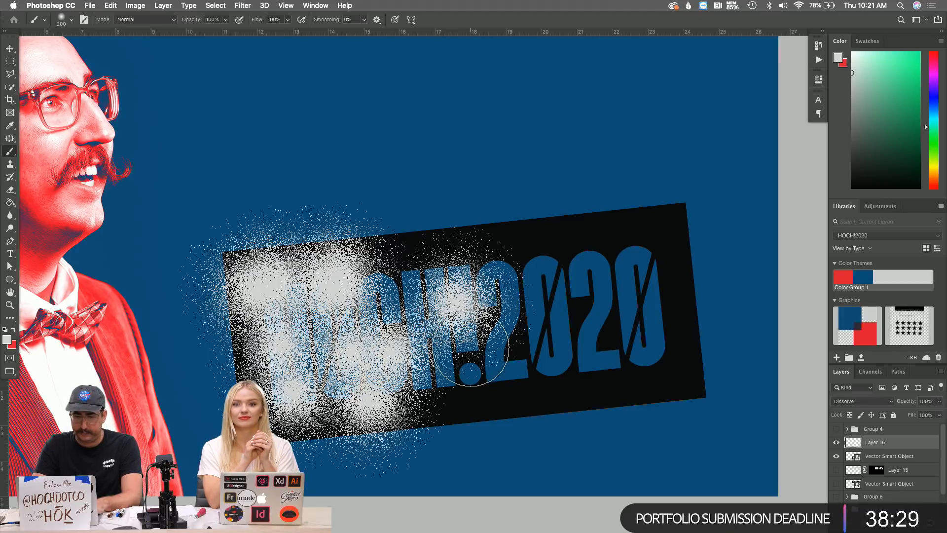
click(471, 349)
click(533, 283)
click(545, 316)
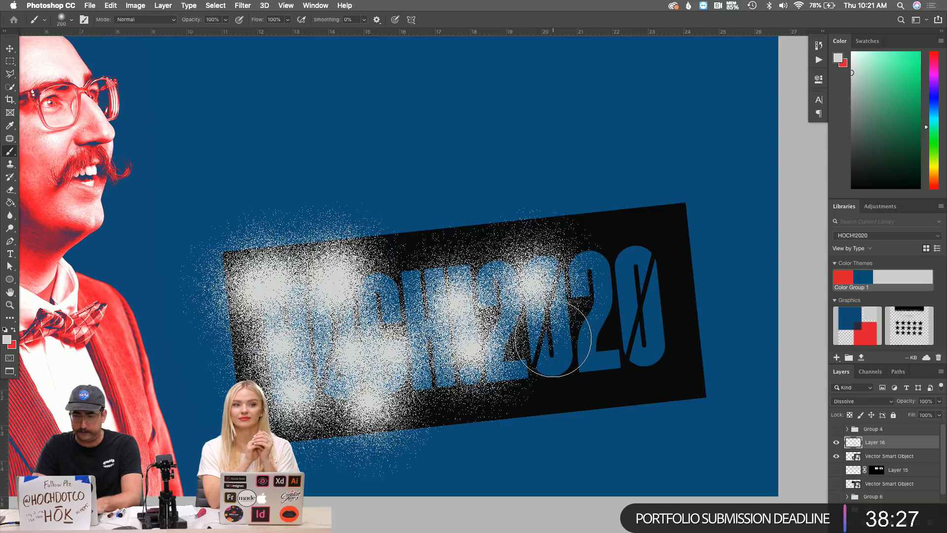
click(552, 339)
click(617, 277)
click(637, 325)
click(611, 385)
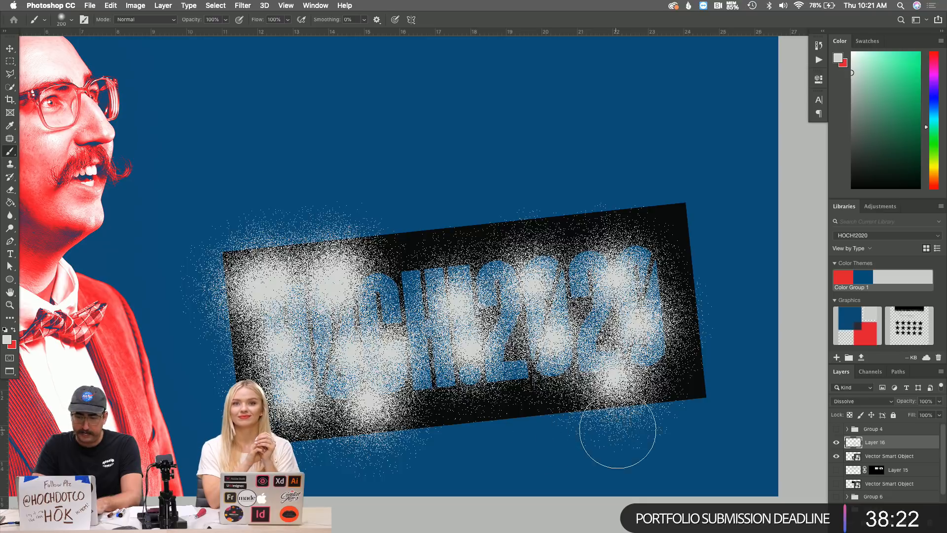
click(542, 383)
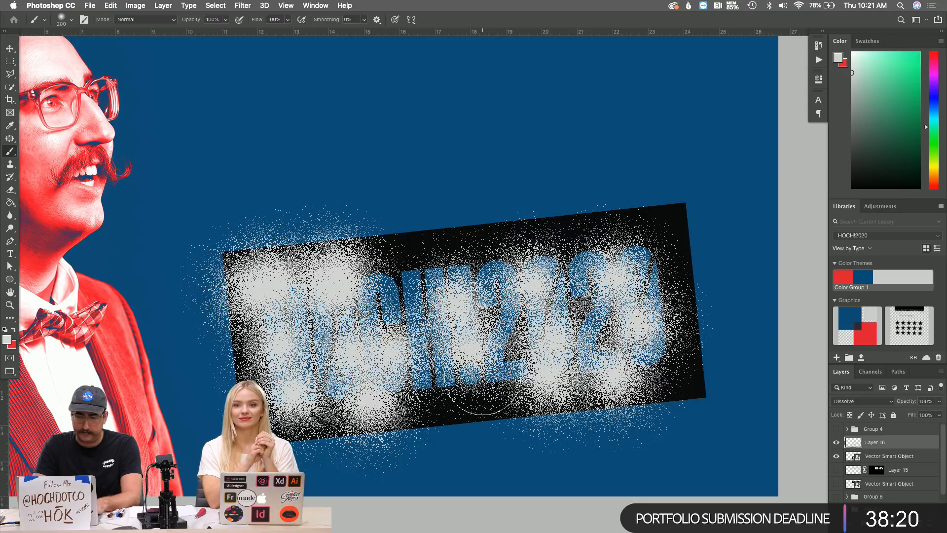
click(481, 387)
click(673, 341)
click(659, 241)
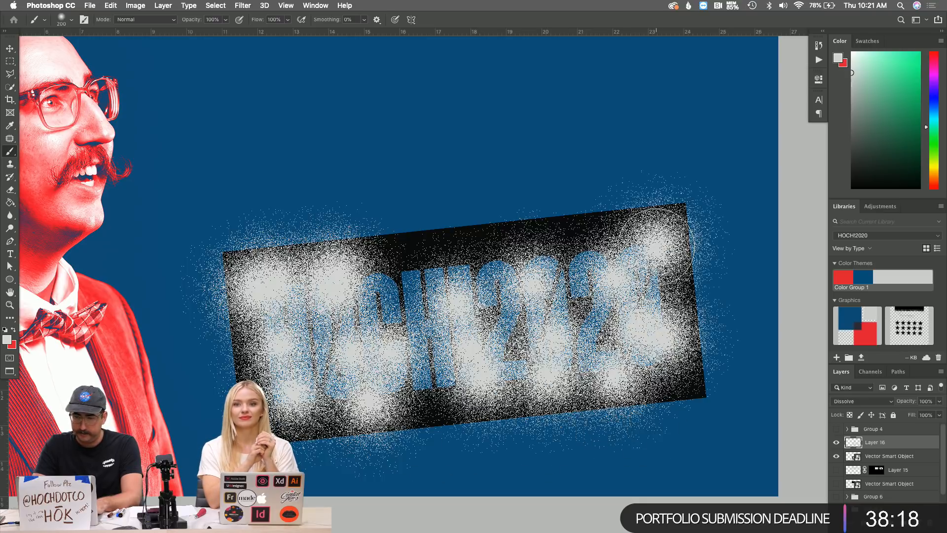
click(571, 251)
click(434, 256)
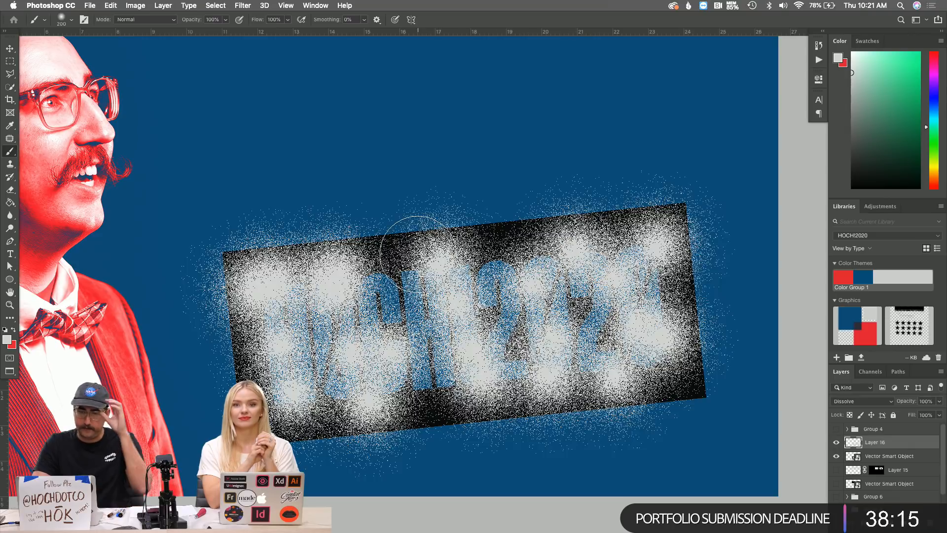
With a 100-size brush, speckle the box's edges and corners, then hide Layer 16 to compare.
key(bracketleft)
key(bracketleft)
key(bracketleft)
key(bracketleft)
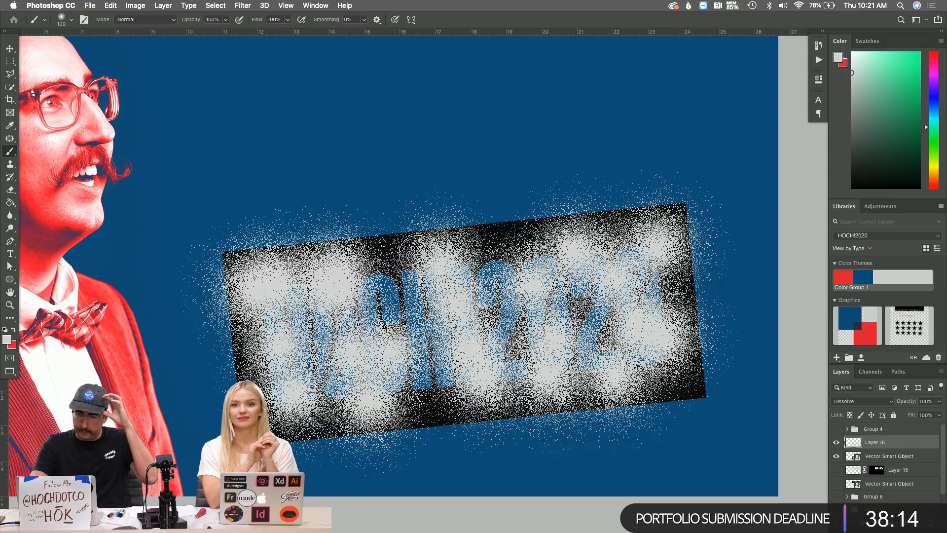
click(501, 228)
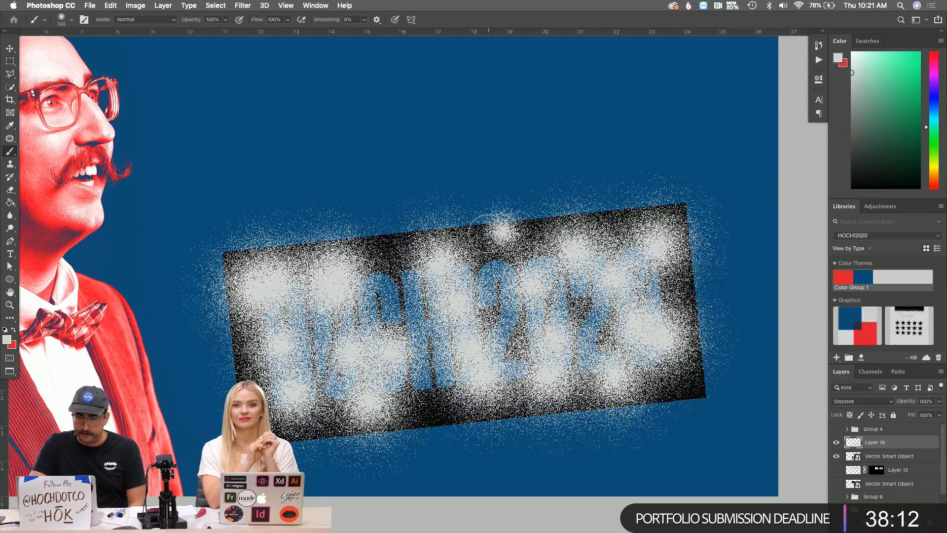
click(489, 232)
click(526, 224)
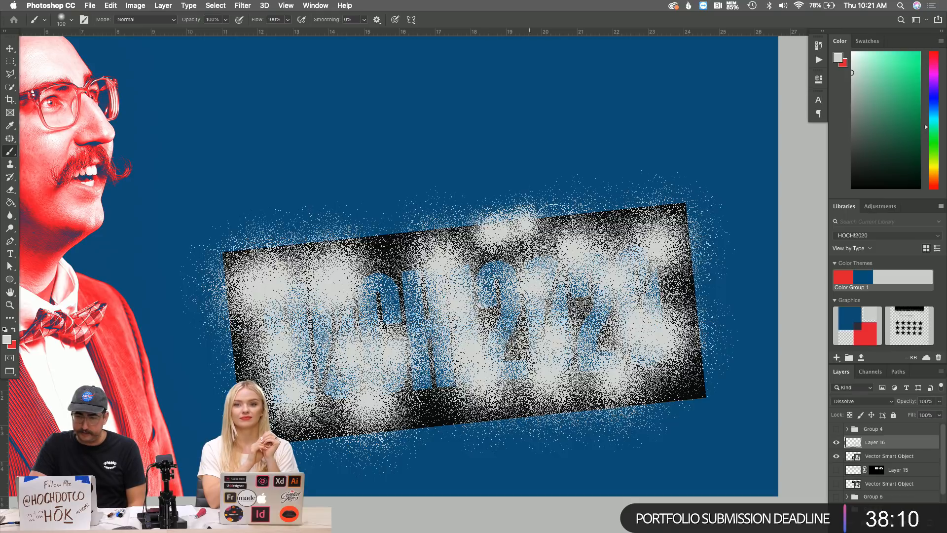
click(676, 205)
click(690, 210)
click(689, 231)
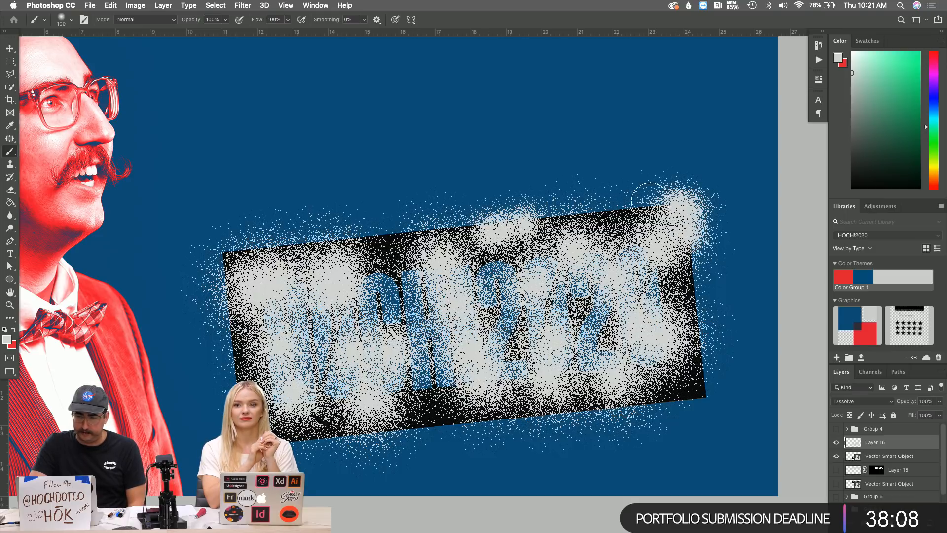
click(645, 196)
click(252, 242)
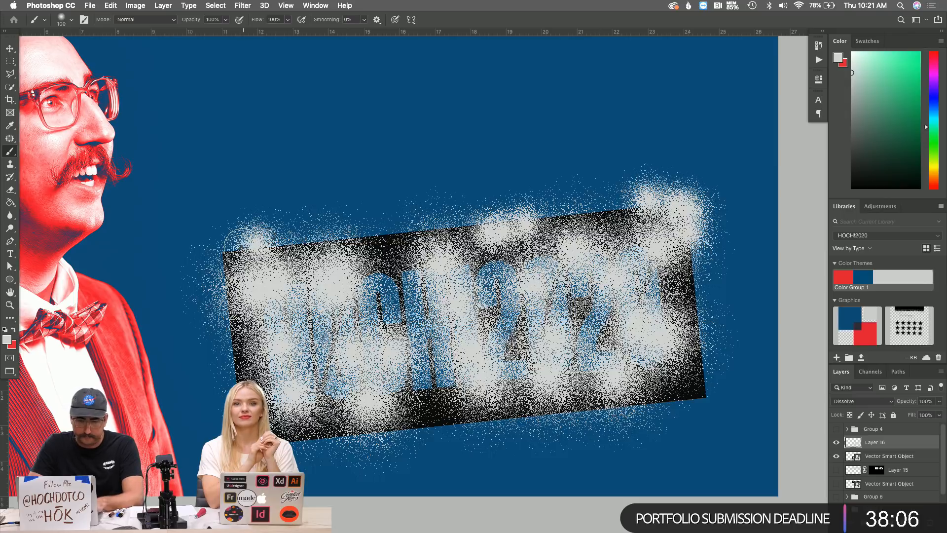
click(238, 246)
click(223, 250)
click(225, 281)
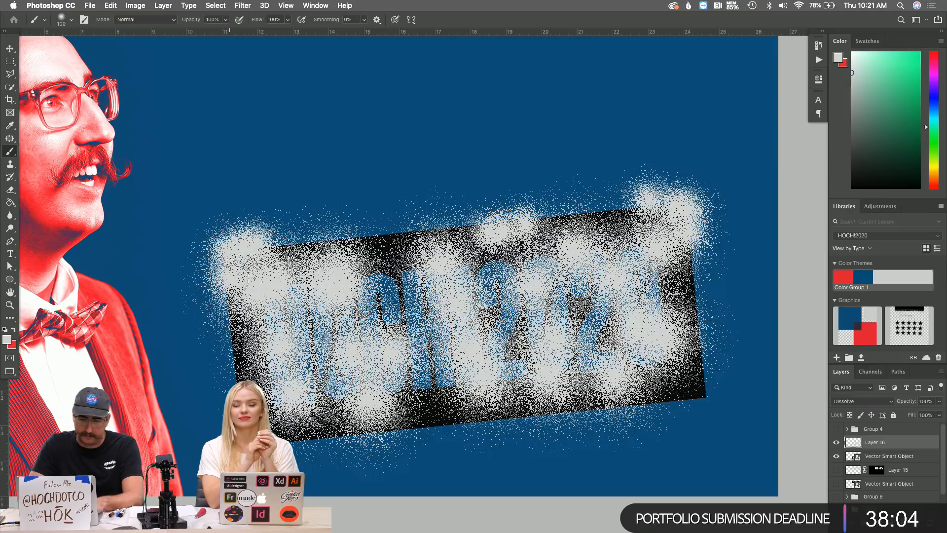
click(388, 232)
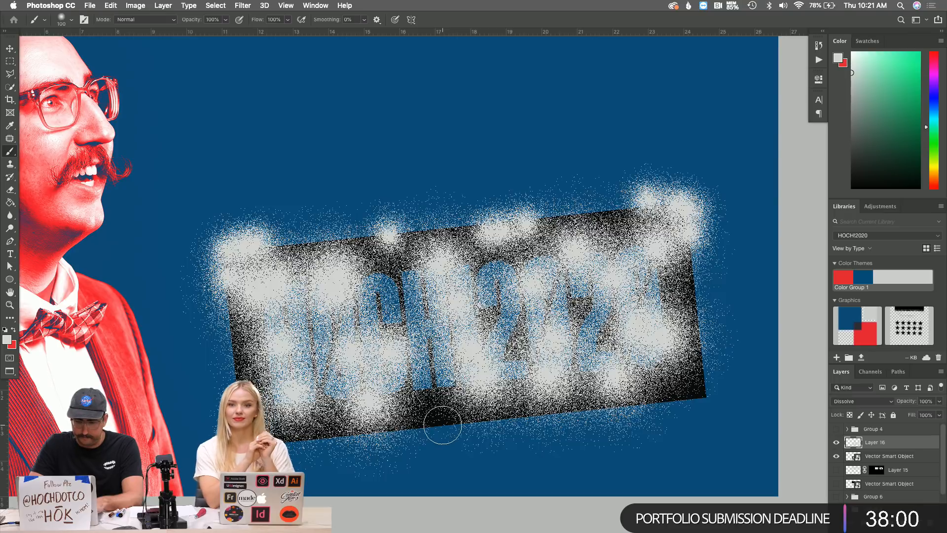
click(439, 424)
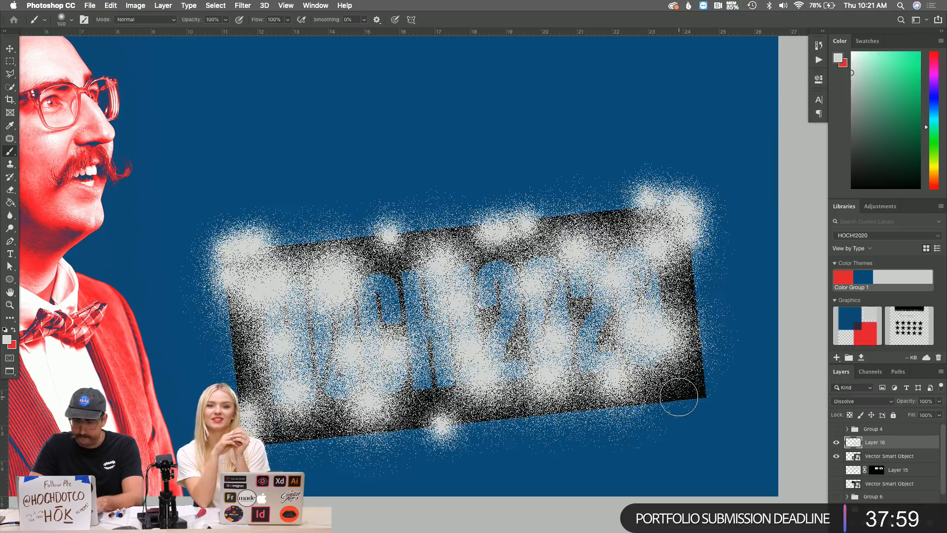
click(680, 397)
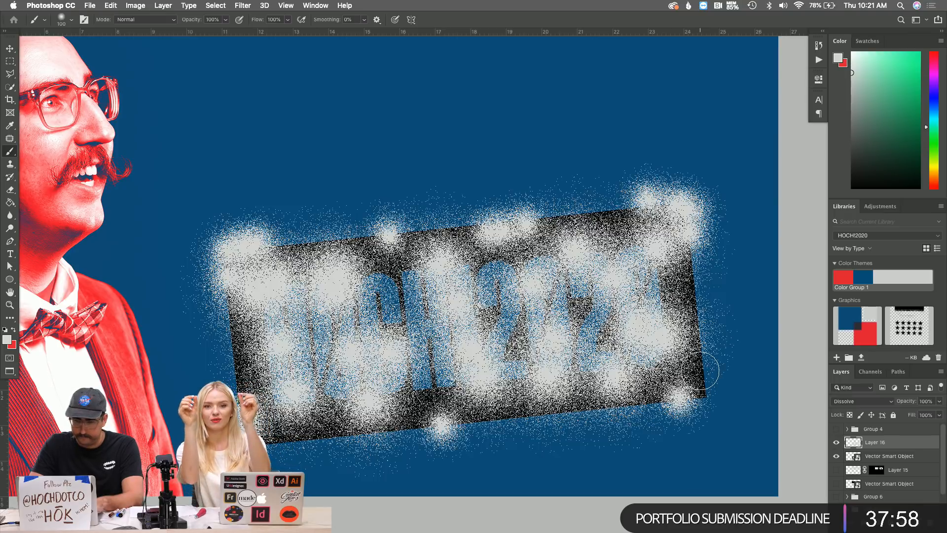
click(700, 371)
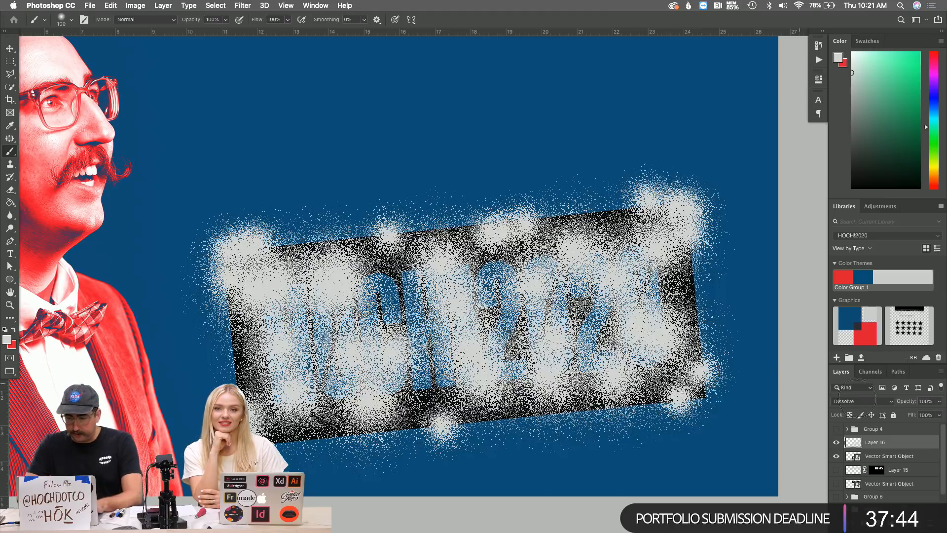
click(835, 442)
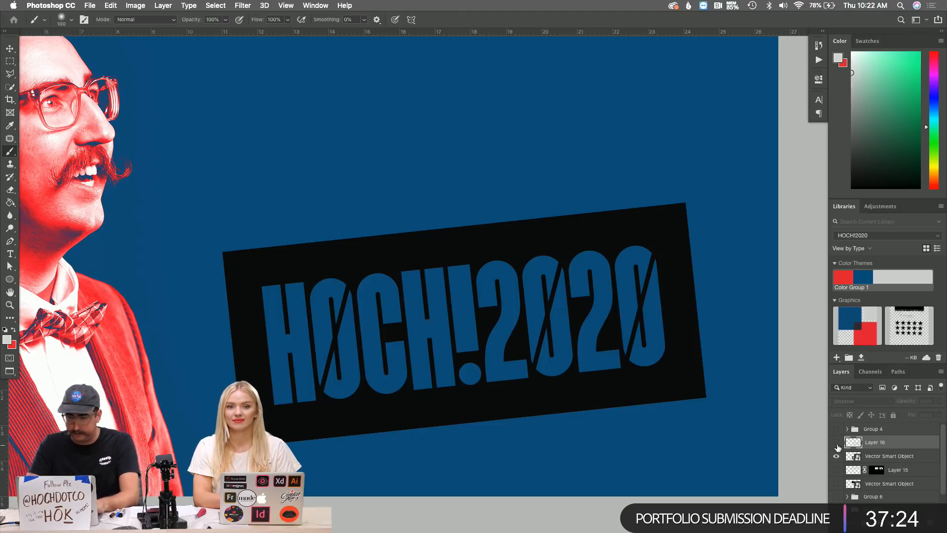
Merge Layer 16's speckles down into a fresh empty layer, Layer 17.
click(837, 444)
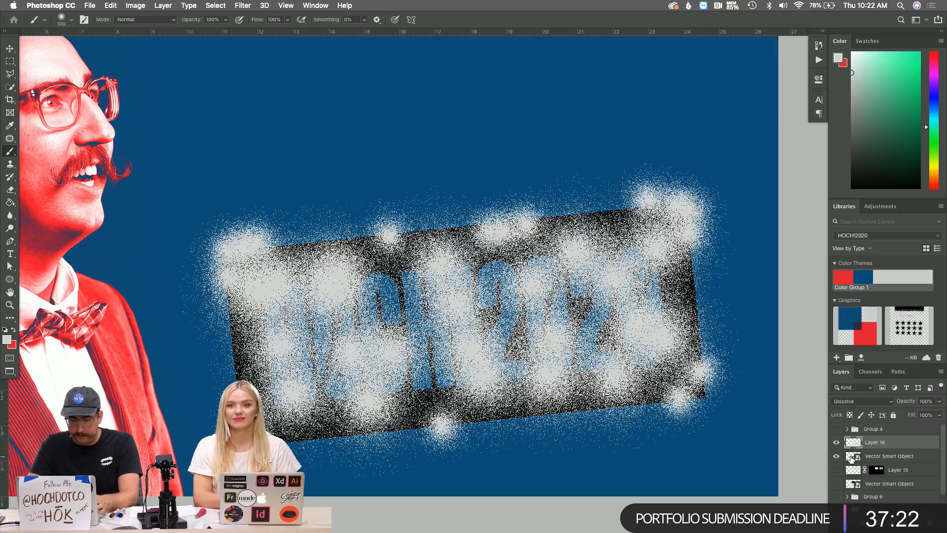
super+click(853, 459)
click(836, 456)
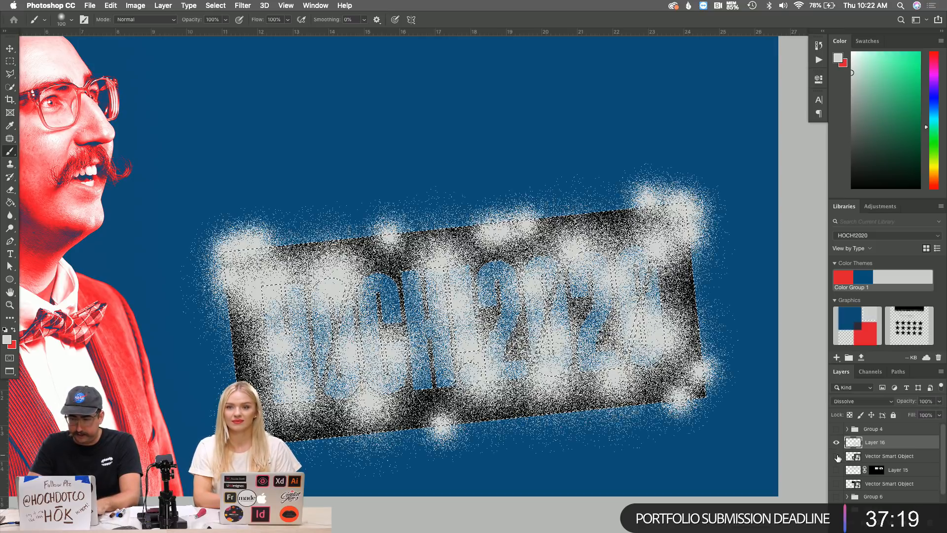
click(888, 460)
key(super+shift+n)
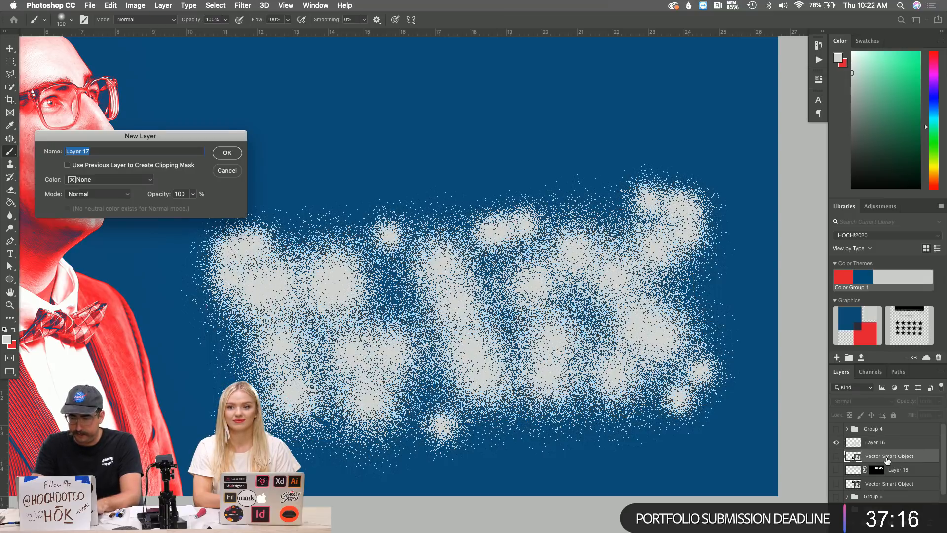
key(Return)
click(870, 445)
key(super+e)
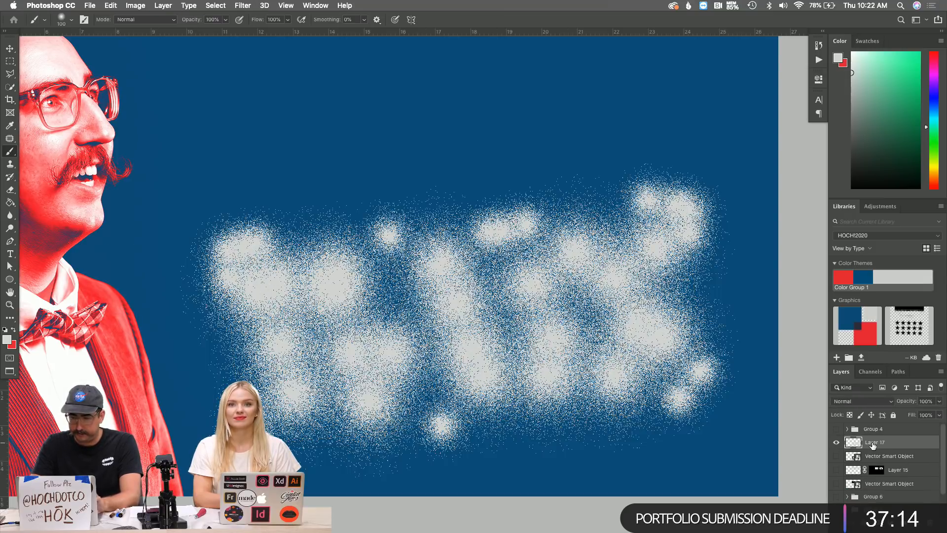
Mask the speckle layer to the black banner's outline from the Vector Smart Object.
click(836, 457)
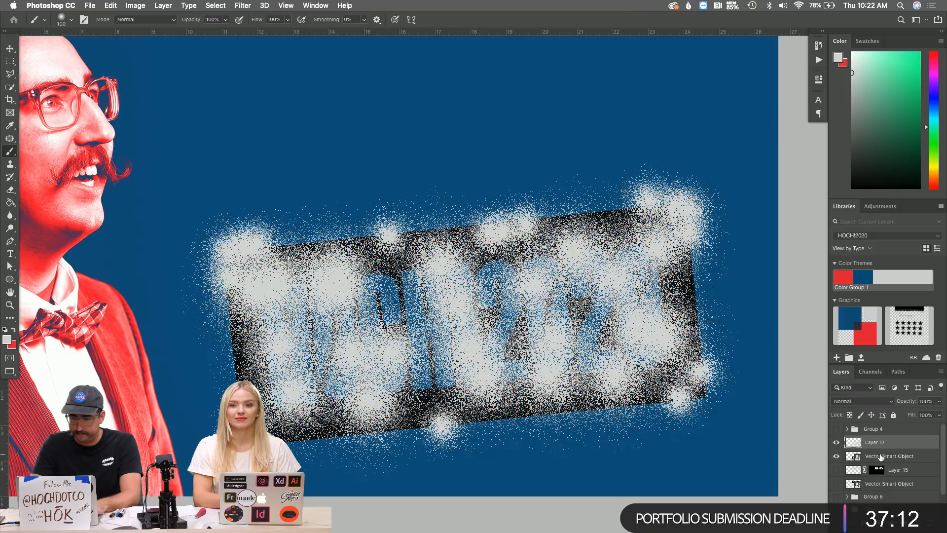
super+click(853, 458)
click(877, 522)
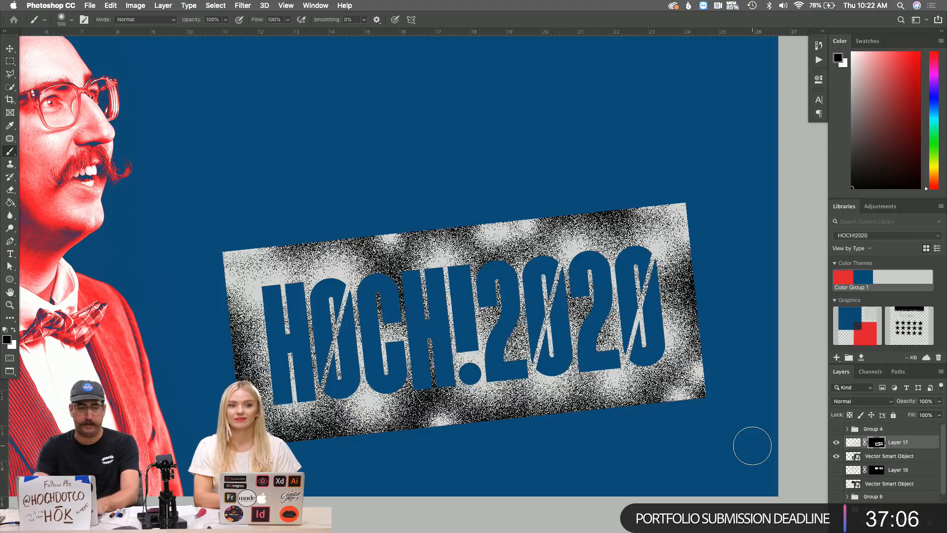
Invert Layer 17's mask, hide the black banner, and zoom out to the whole document.
key(ctrl+i)
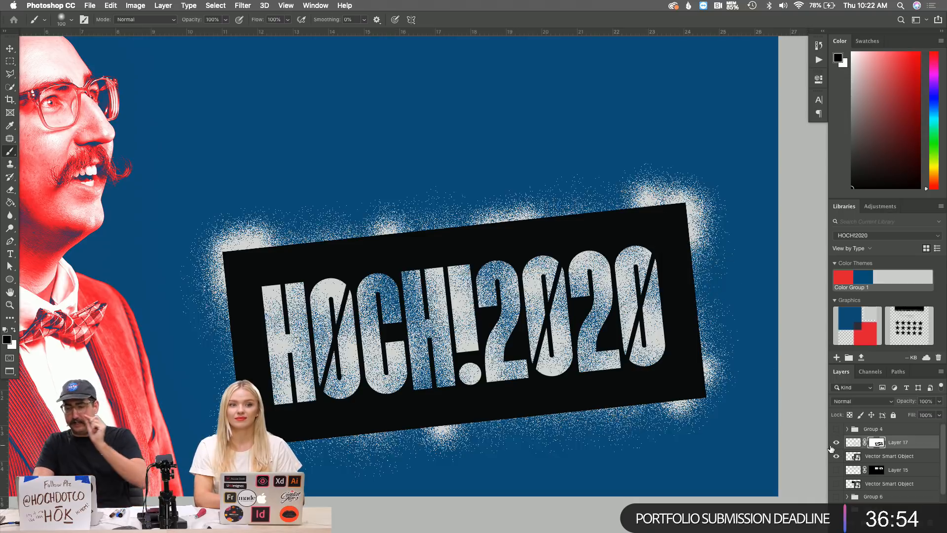
click(837, 458)
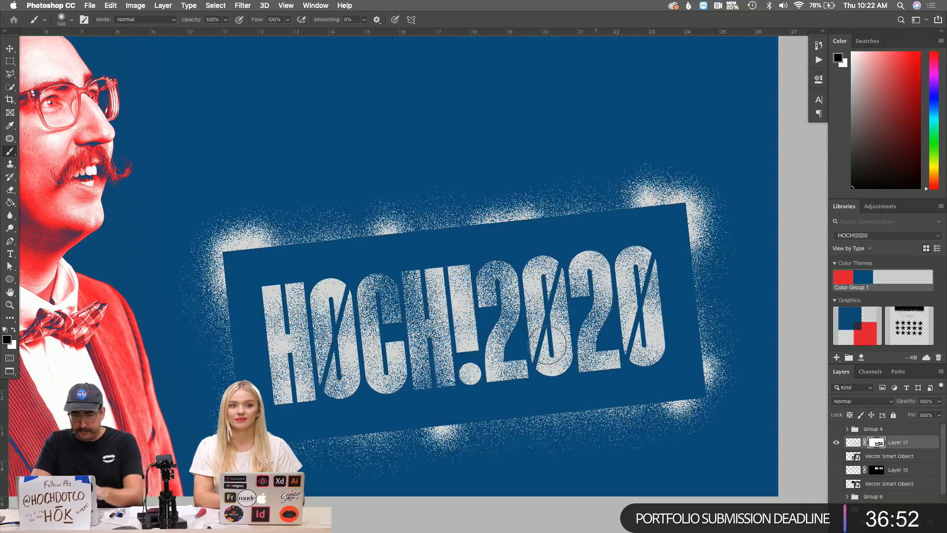
key(z)
alt+click(502, 307)
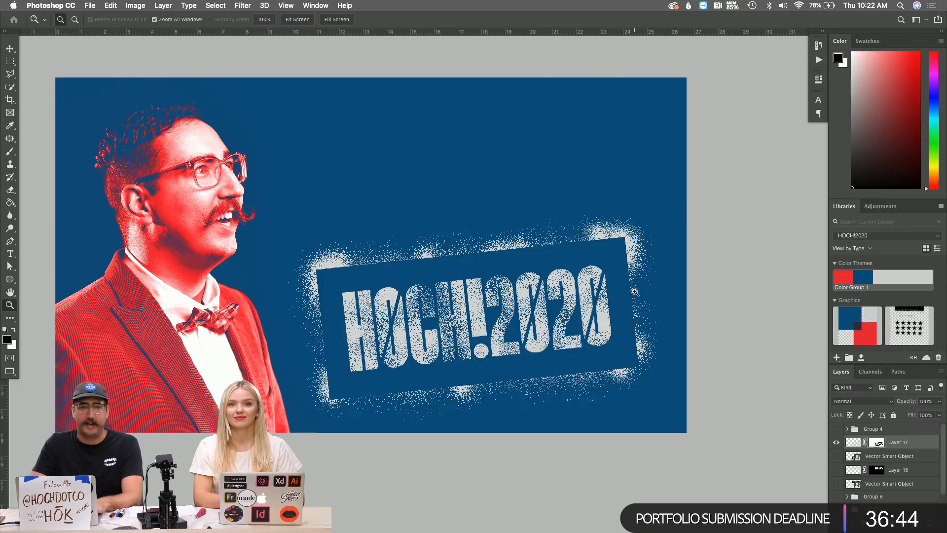
Apply a 0.4-pixel Gaussian Blur to Layer 17's speckle pixels.
click(564, 346)
click(513, 307)
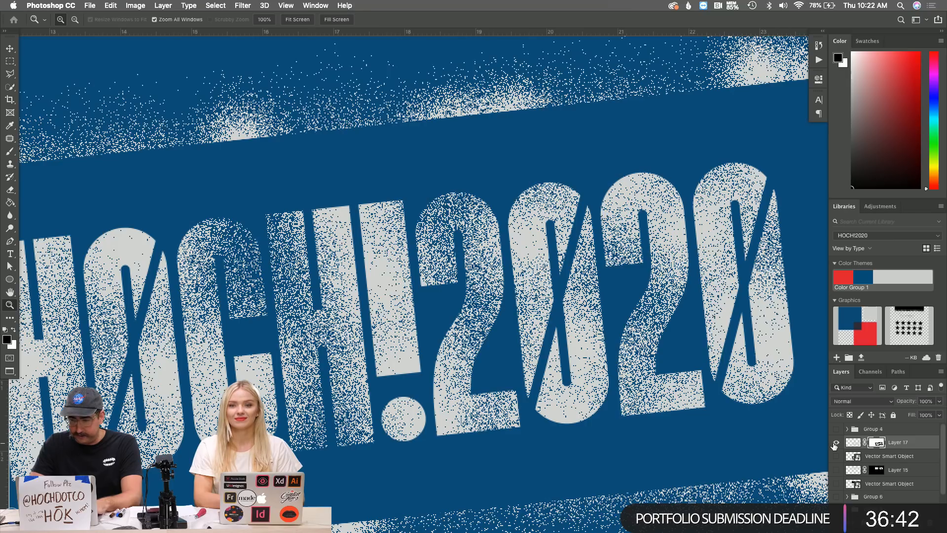
click(849, 443)
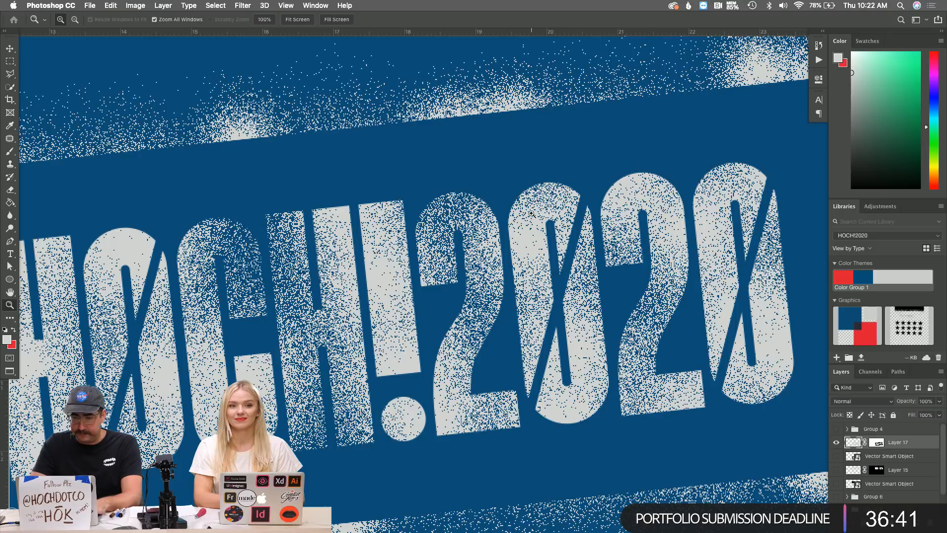
click(242, 4)
mouse_move(286, 126)
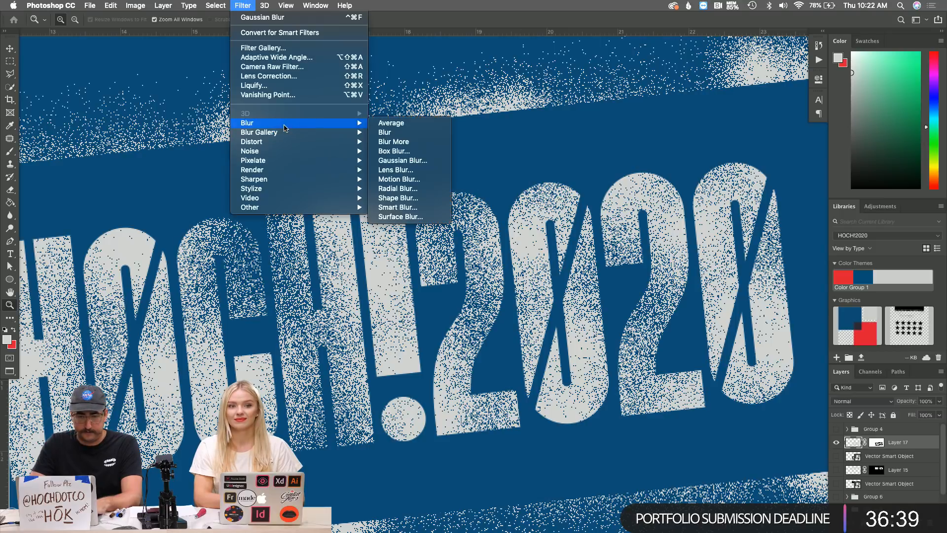
click(402, 161)
text(.4)
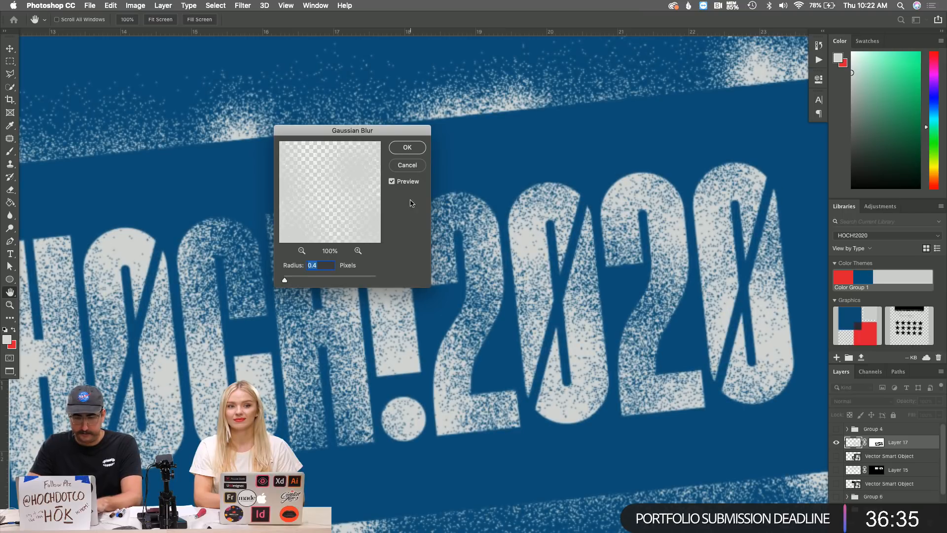
click(407, 147)
key(z)
alt+click(524, 251)
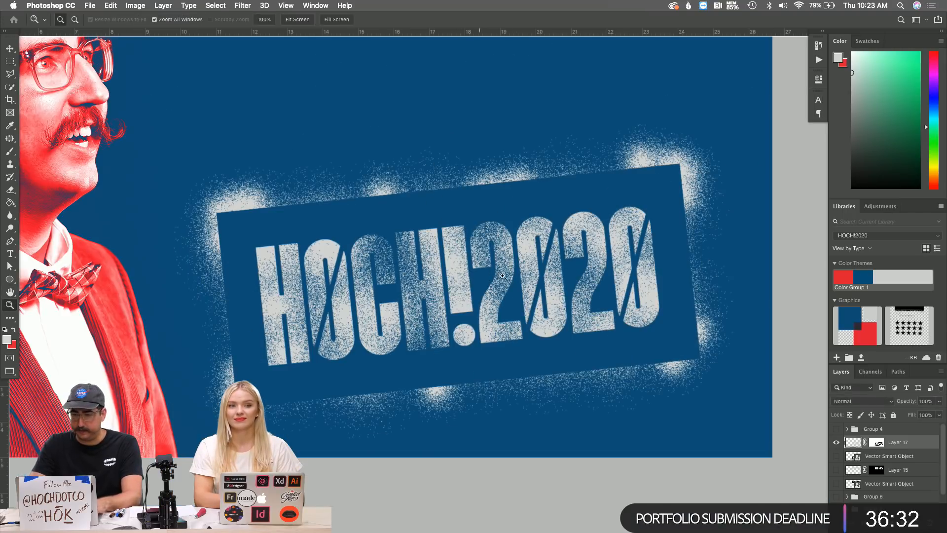
Zoom in on the 2020 digits and start a polygonal lasso outline, then cancel it.
click(484, 270)
scroll(464, 275, right, 5)
scroll(464, 275, left, 2)
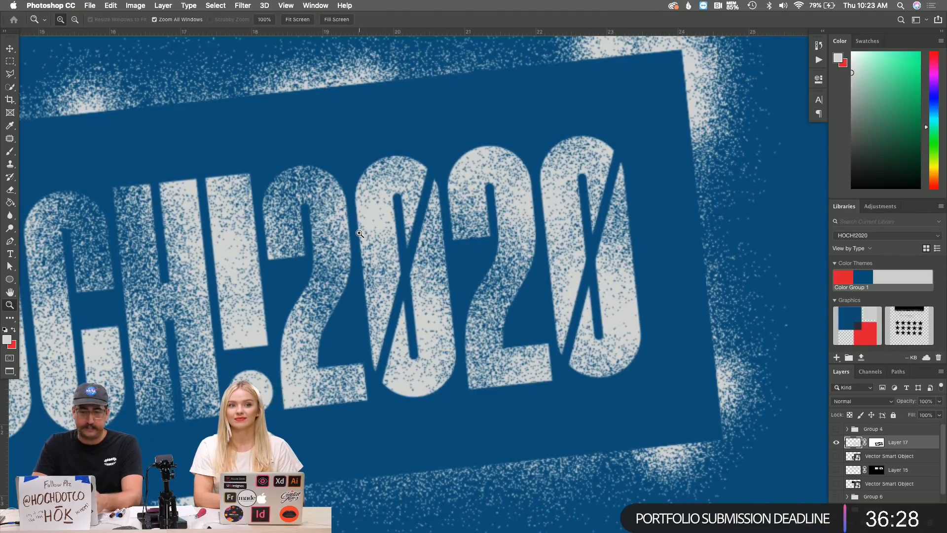
key(l)
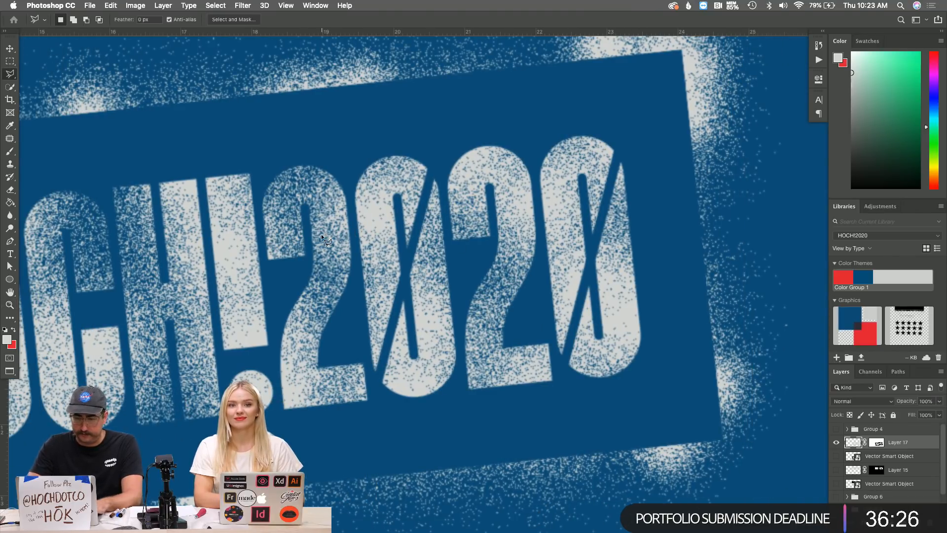
click(253, 162)
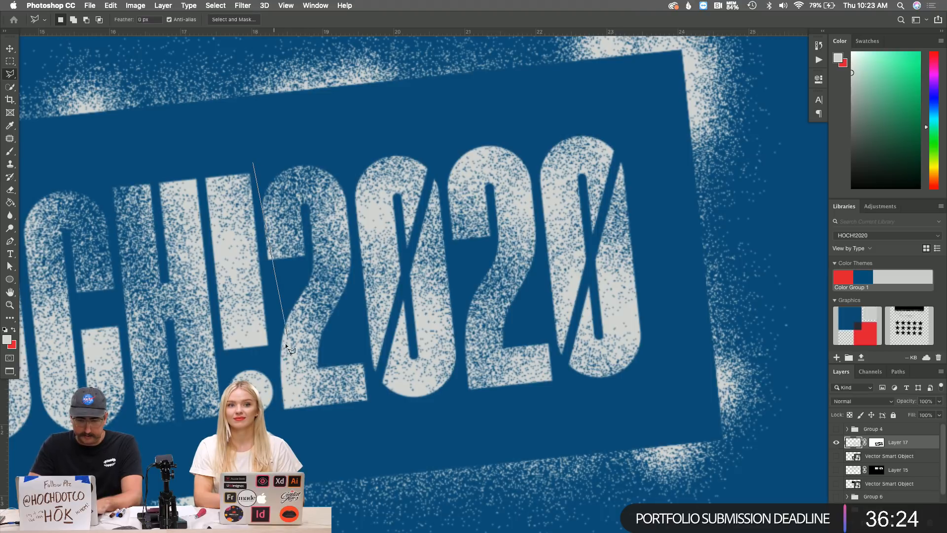
click(281, 425)
click(464, 400)
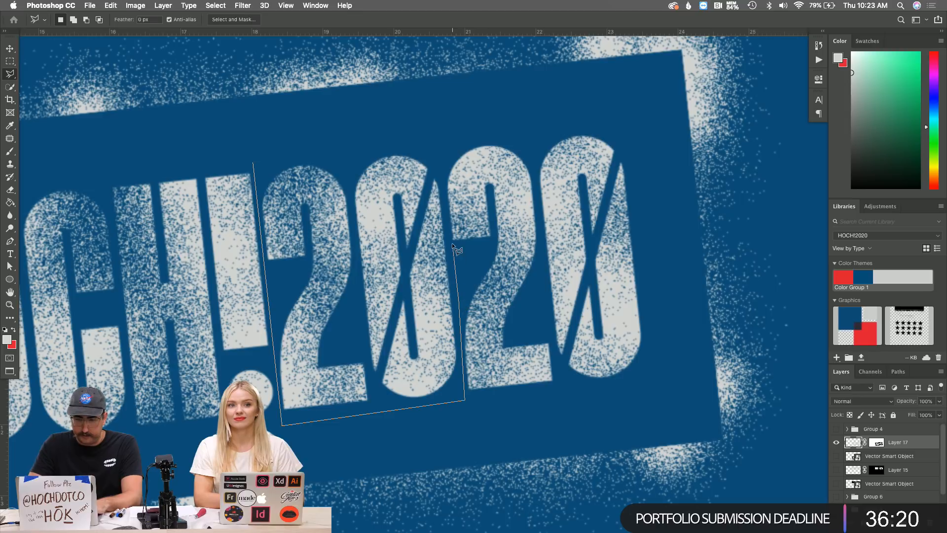
click(458, 301)
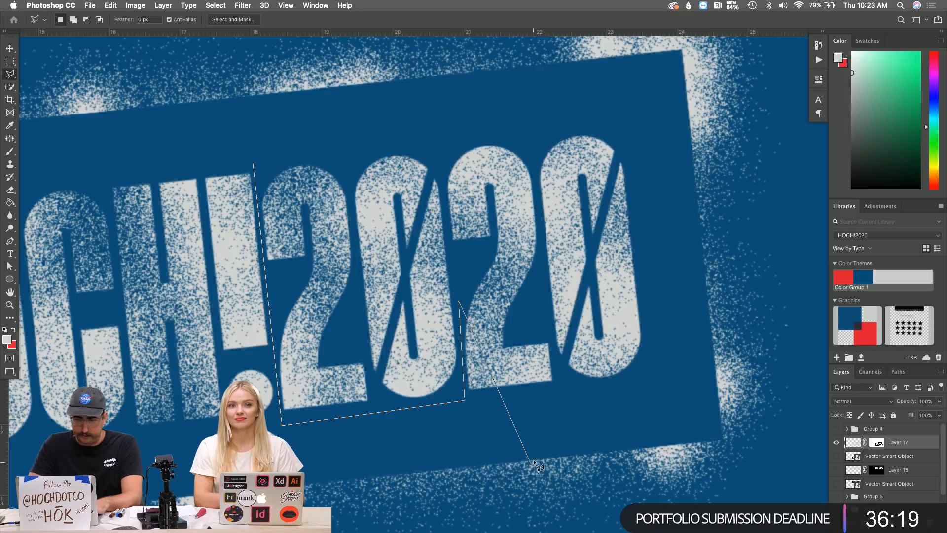
key(Escape)
Draw a closed polygonal lasso selection enclosing the 2020 digits.
click(479, 396)
click(665, 374)
click(624, 114)
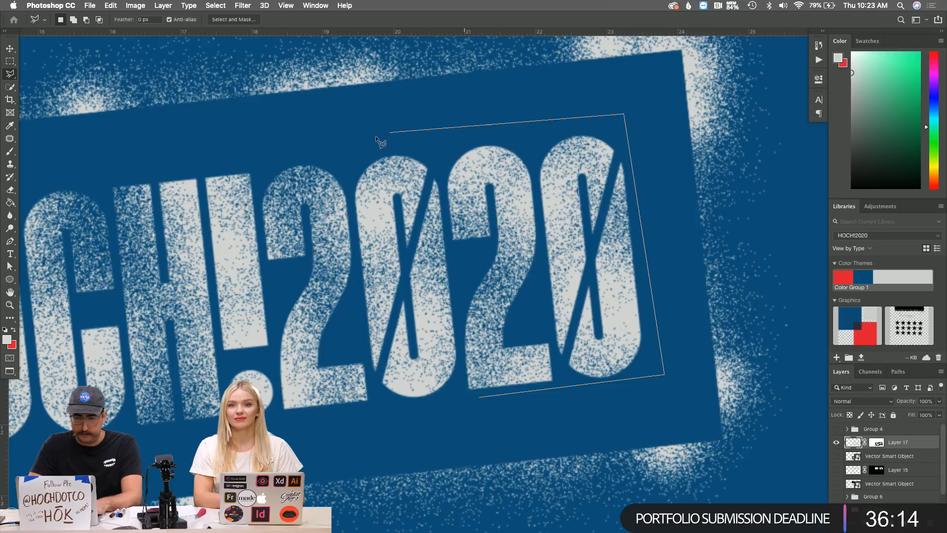
click(250, 156)
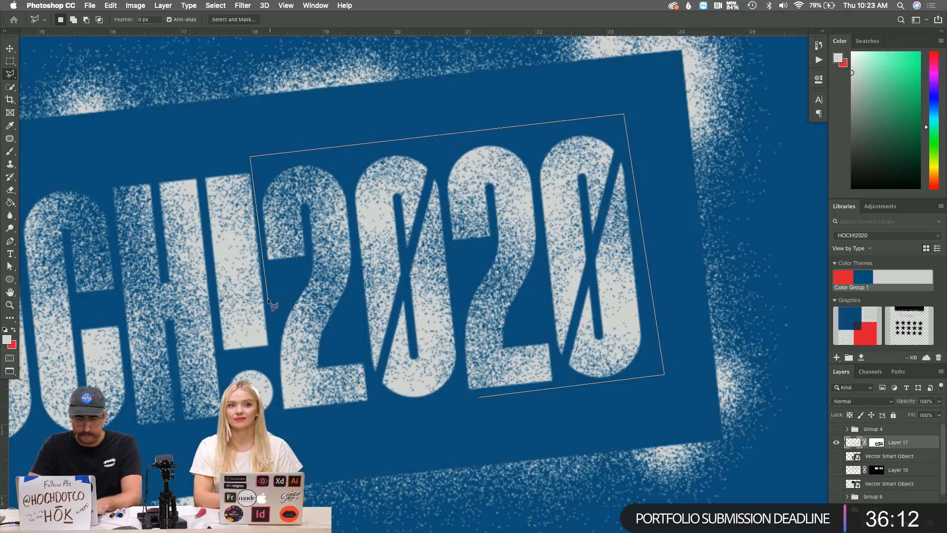
click(279, 422)
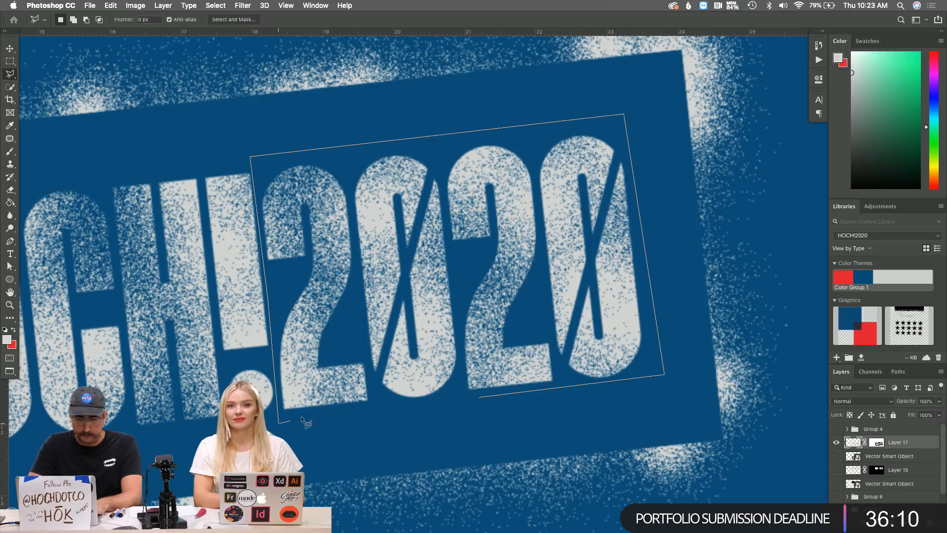
click(478, 397)
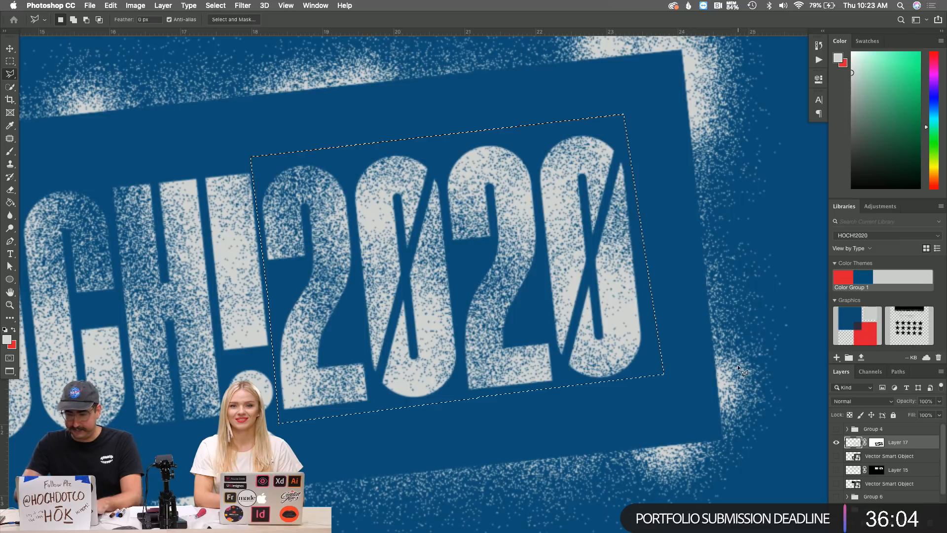
Copy the 2020 area to Layer 18 and mask it with Layer 17's letter shapes.
key(super+j)
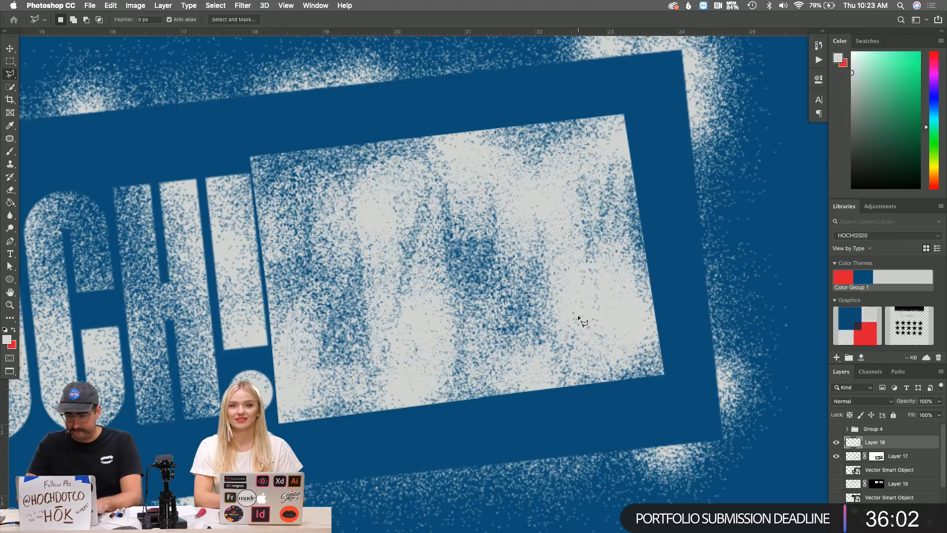
click(876, 456)
super+click(877, 456)
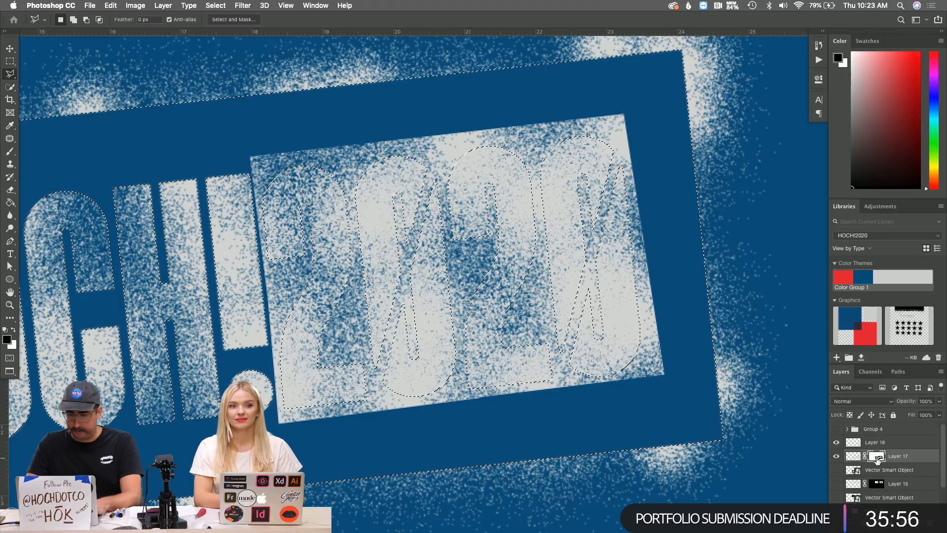
click(883, 444)
click(872, 522)
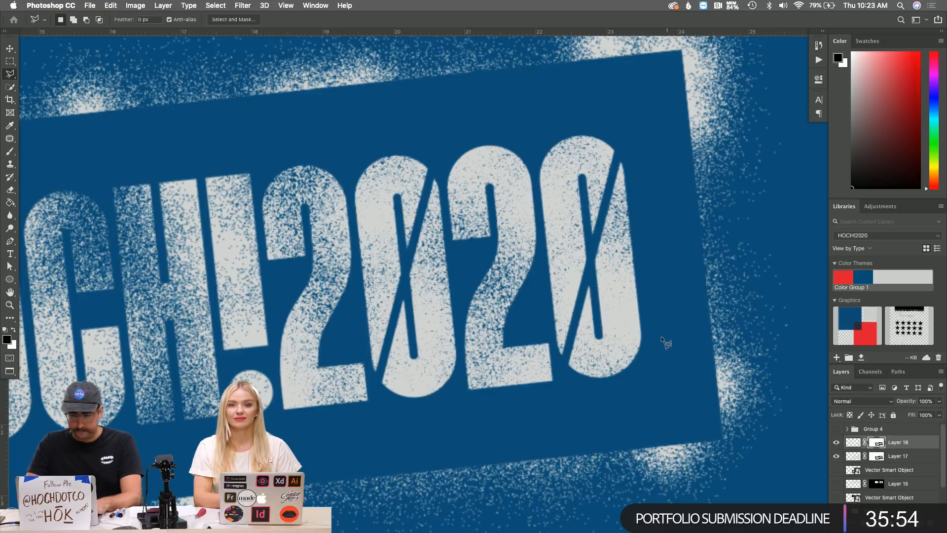
Nudge the 2020 copy up and left for a misregistered offset.
key(v)
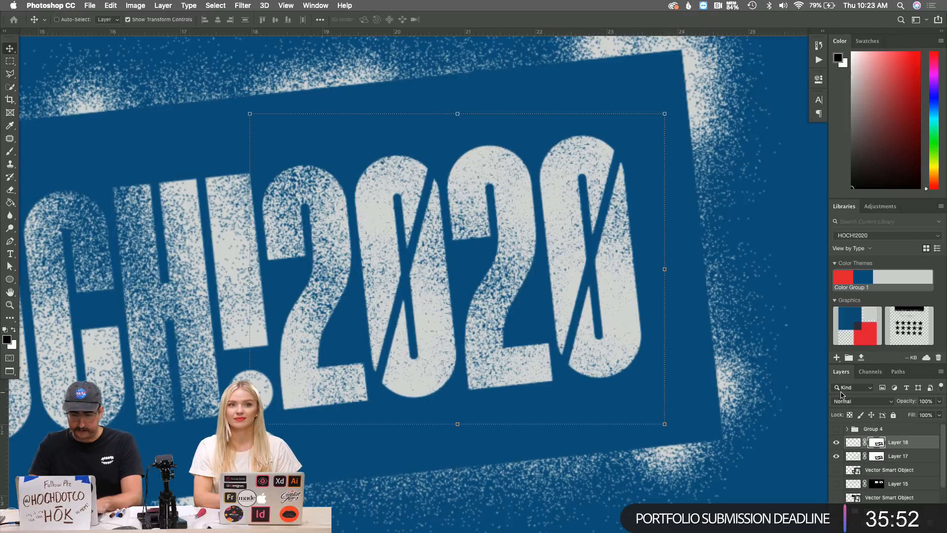
key(shift+Up)
key(shift+Left)
key(super+z)
key(super+z)
key(shift+super+z)
key(shift+super+z)
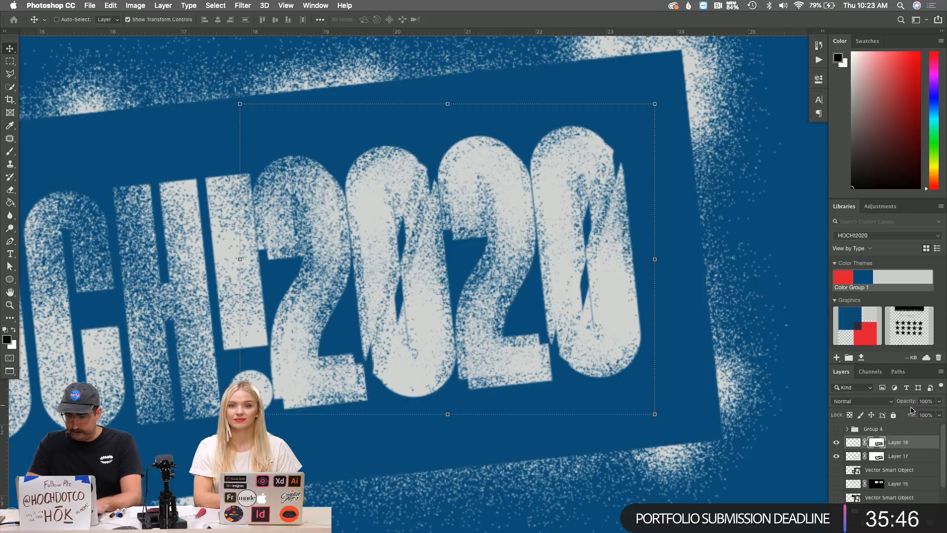
Give the 2020 copy a red #f34545 Color Overlay layer style.
right_click(916, 443)
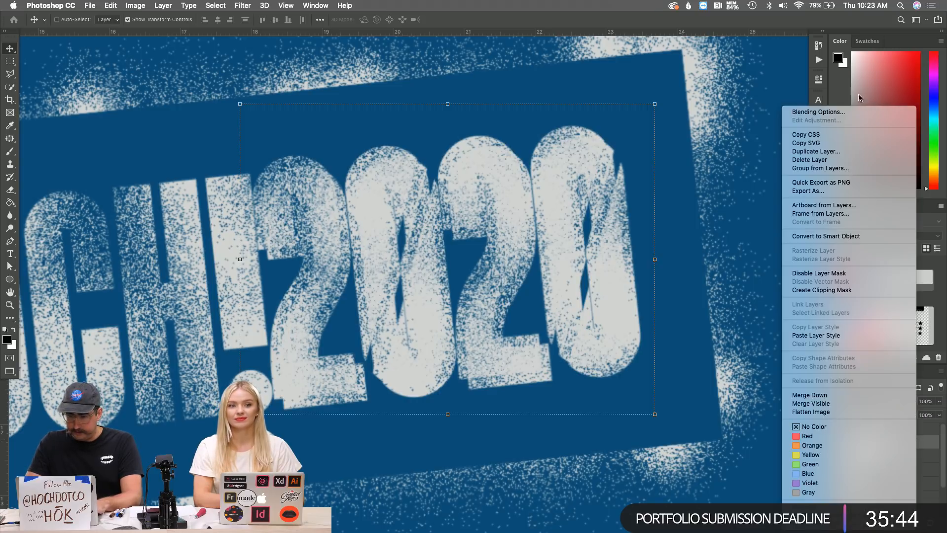
click(832, 113)
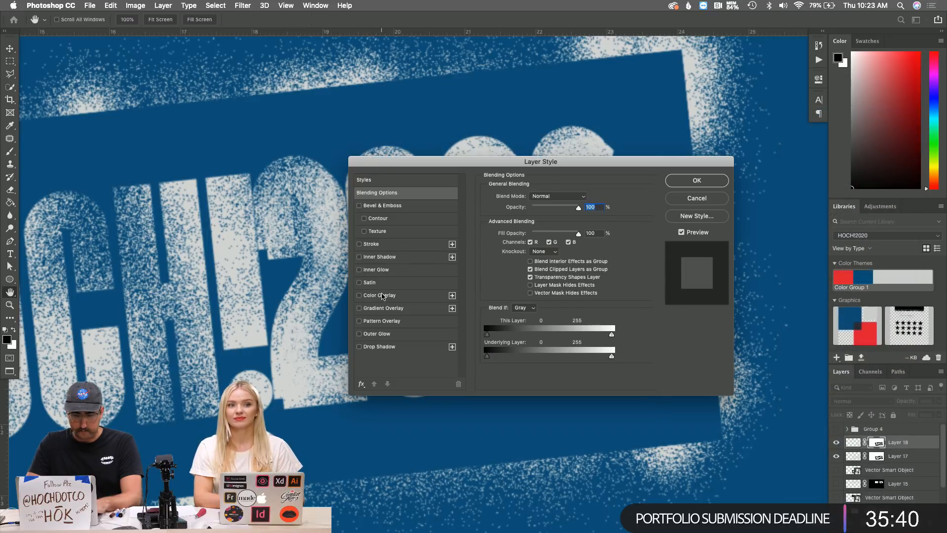
click(382, 295)
click(583, 199)
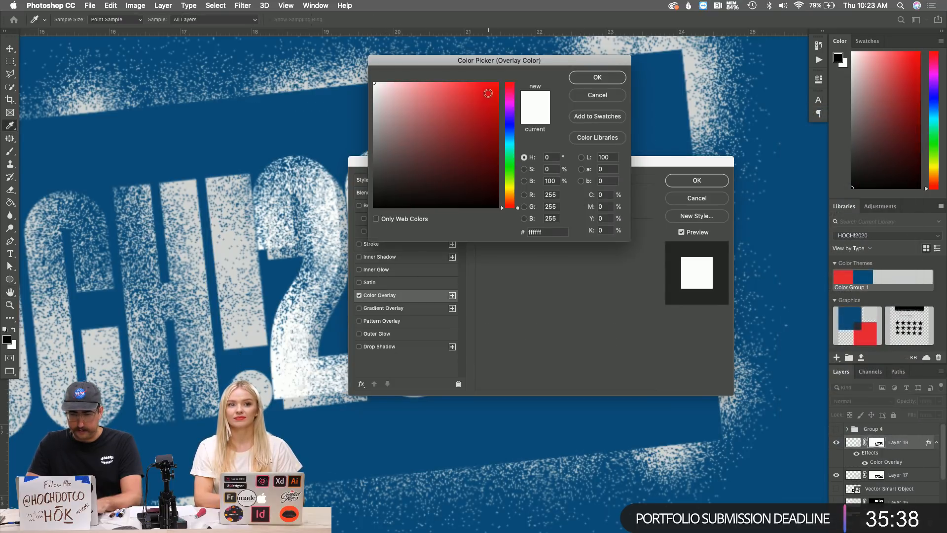
click(464, 88)
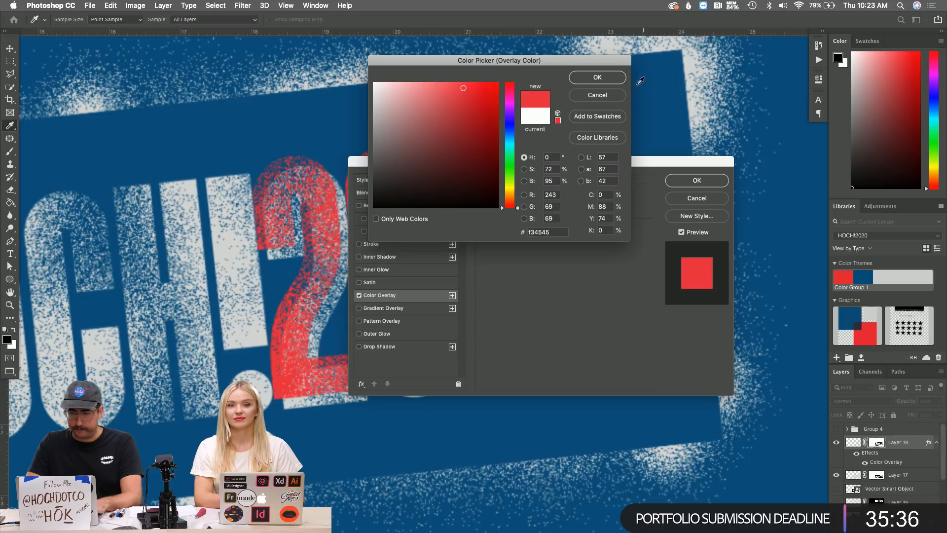
click(617, 77)
click(703, 183)
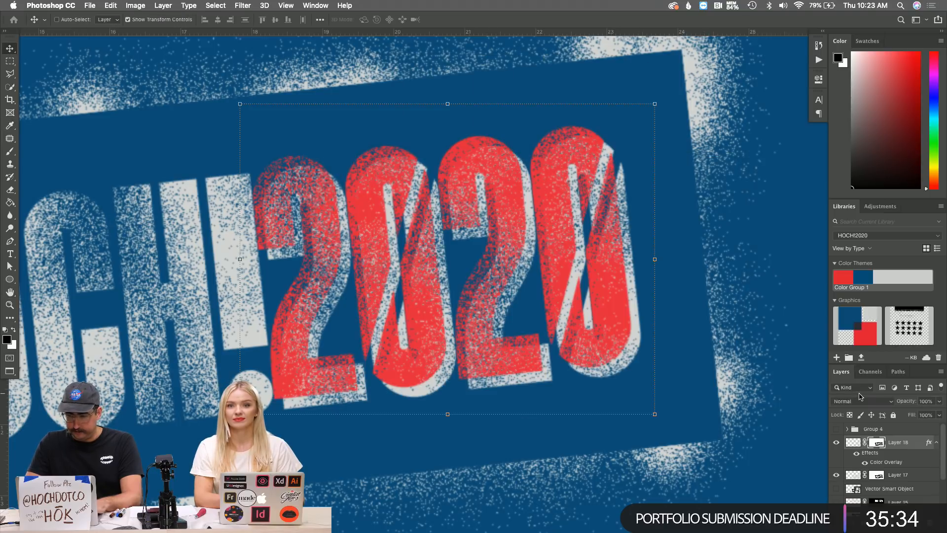
Switch the red 2020 layer to Dissolve blending, then select Layer 17.
click(860, 400)
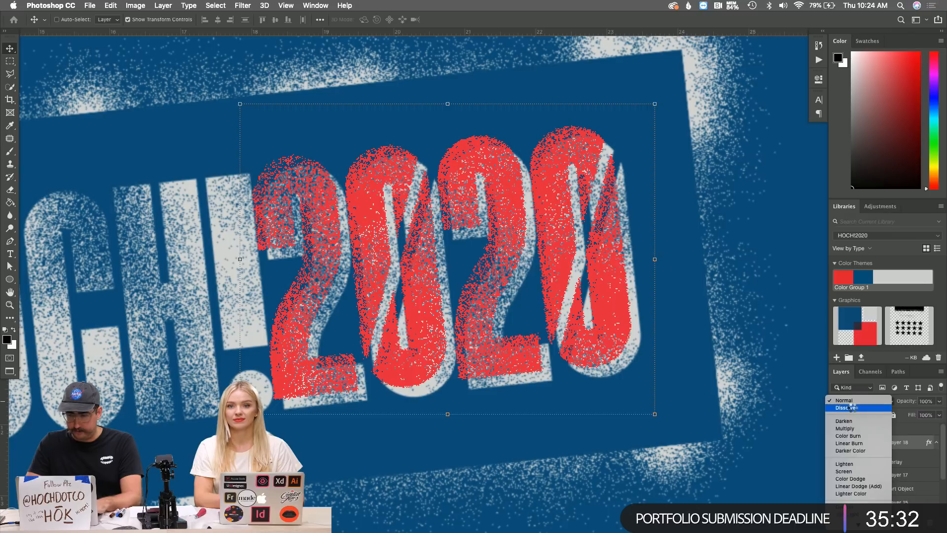
click(851, 407)
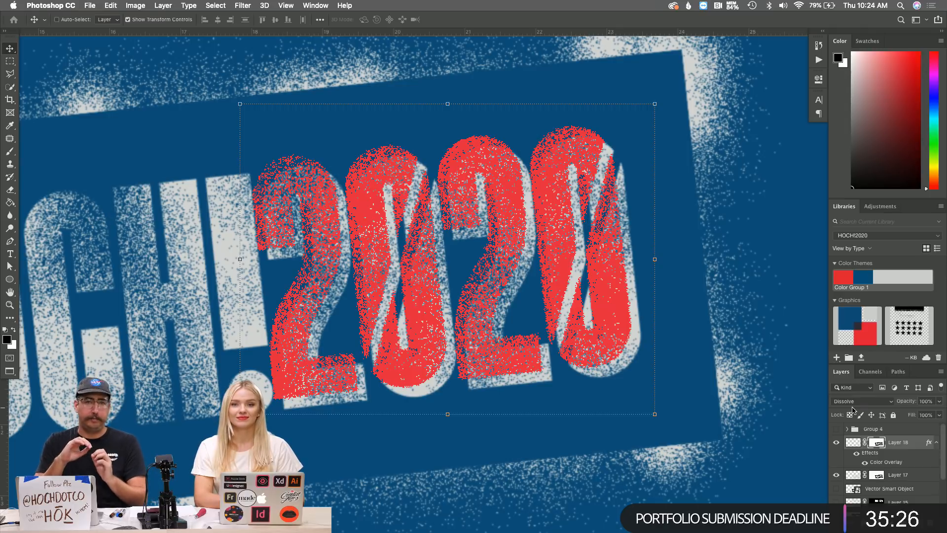
click(896, 475)
Merge the red 2020 copy into a new Layer 19 and set it to Multiply.
key(super+shift+n)
key(Return)
click(900, 443)
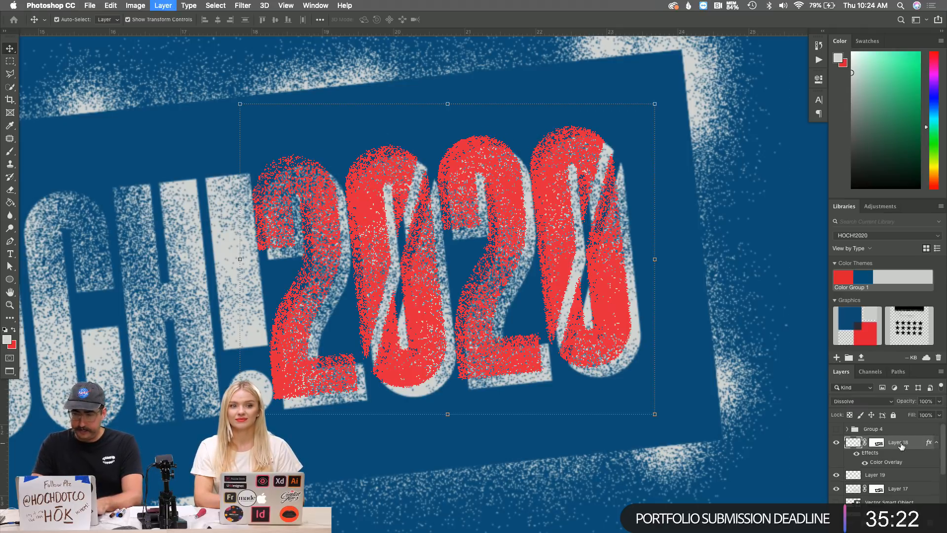
key(super+e)
click(860, 401)
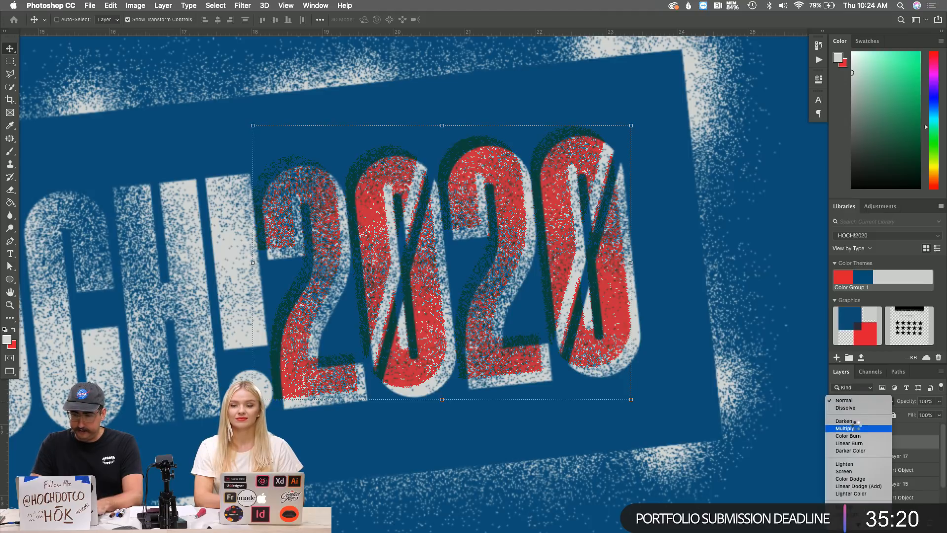
click(844, 428)
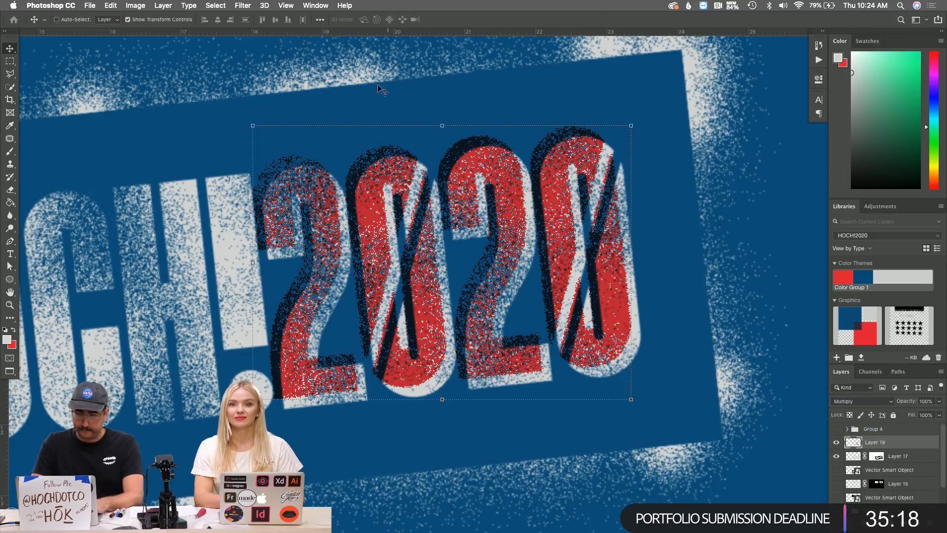
Soften the merged 2020 layer with a 0.4 Gaussian Blur, then zoom out to the whole poster.
click(216, 5)
mouse_move(242, 5)
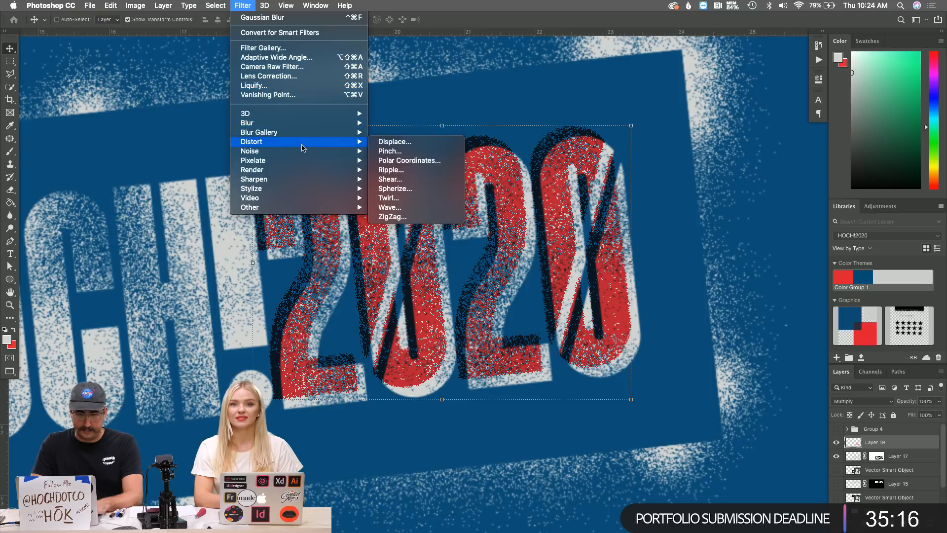
mouse_move(328, 125)
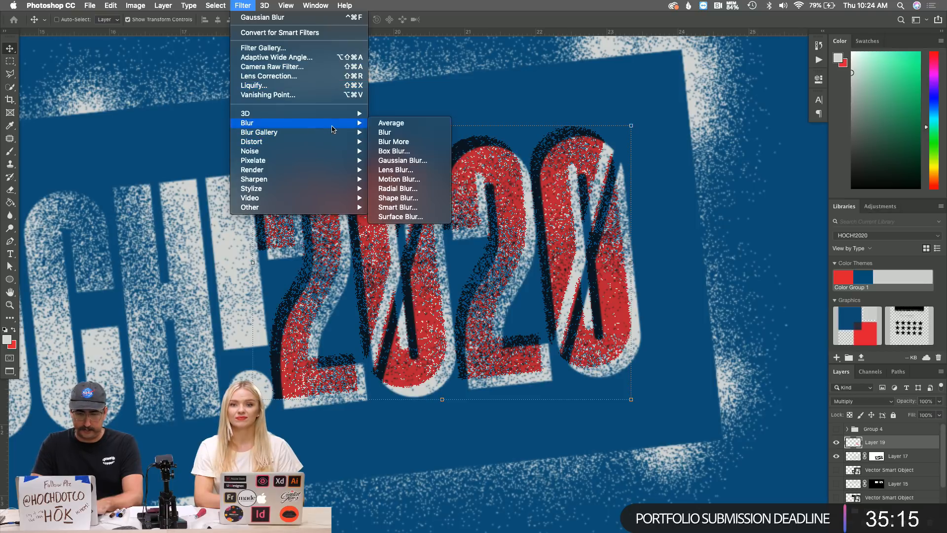
click(389, 161)
key(Return)
key(z)
alt+click(466, 252)
alt+click(473, 273)
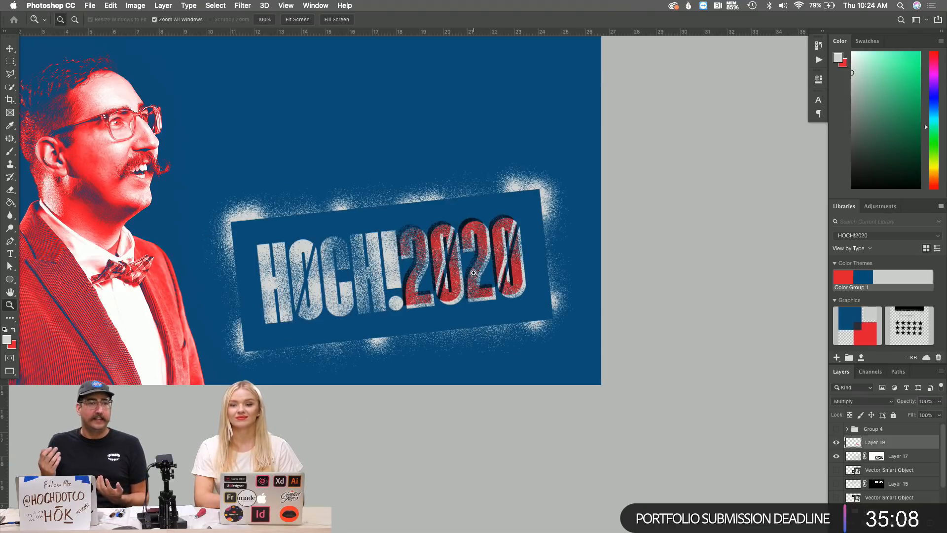
Nudge Layer 19's red 2020 up and left against the white lettering, then zoom back out.
click(474, 272)
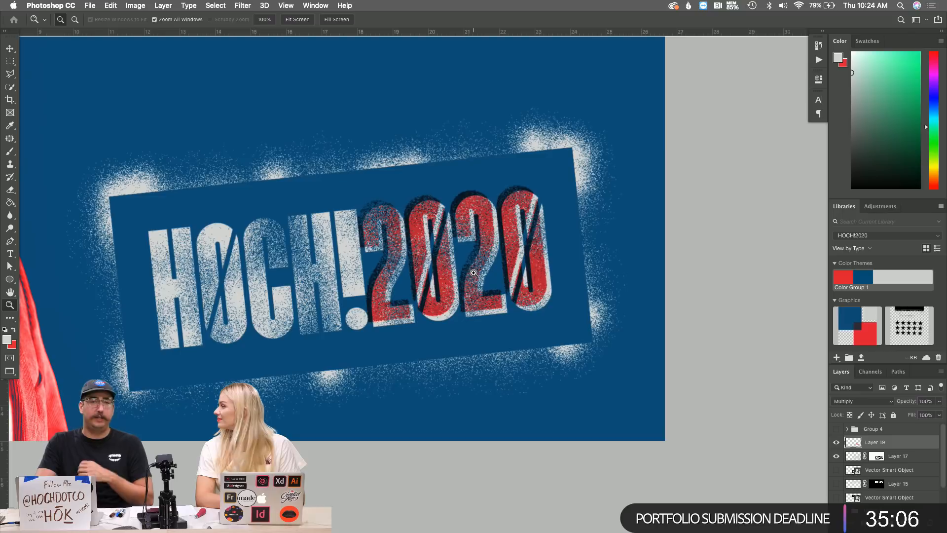
click(433, 241)
click(478, 268)
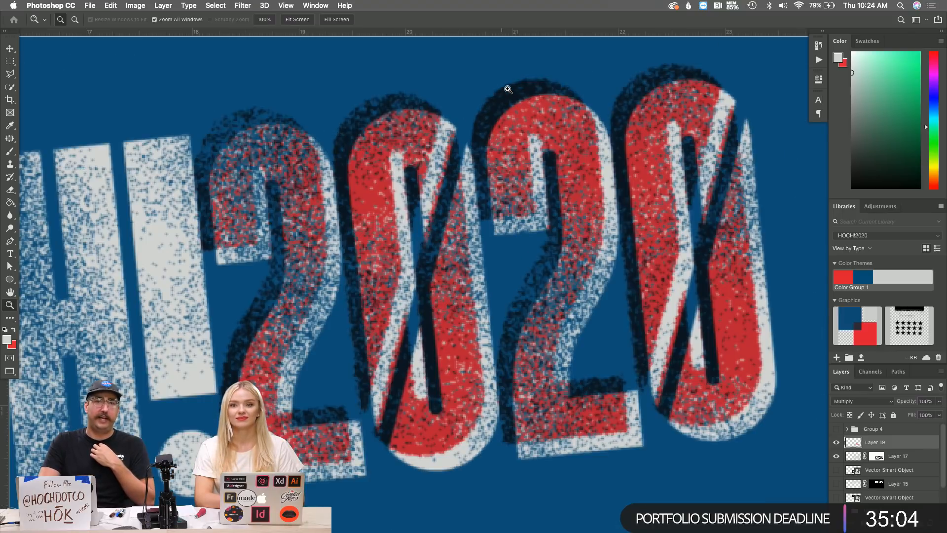
key(v)
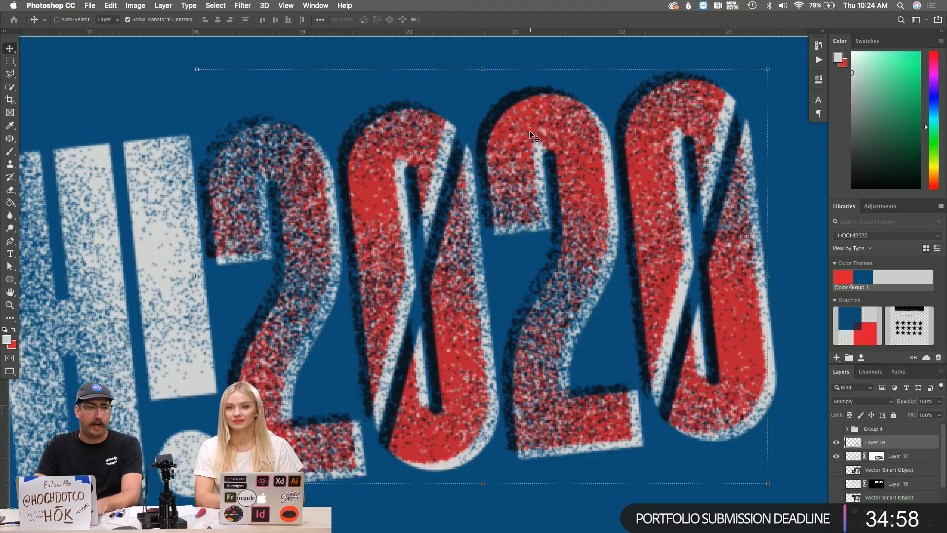
key(Up)
key(Up)
key(Up)
key(Up)
key(Left)
key(Left)
key(Left)
key(z)
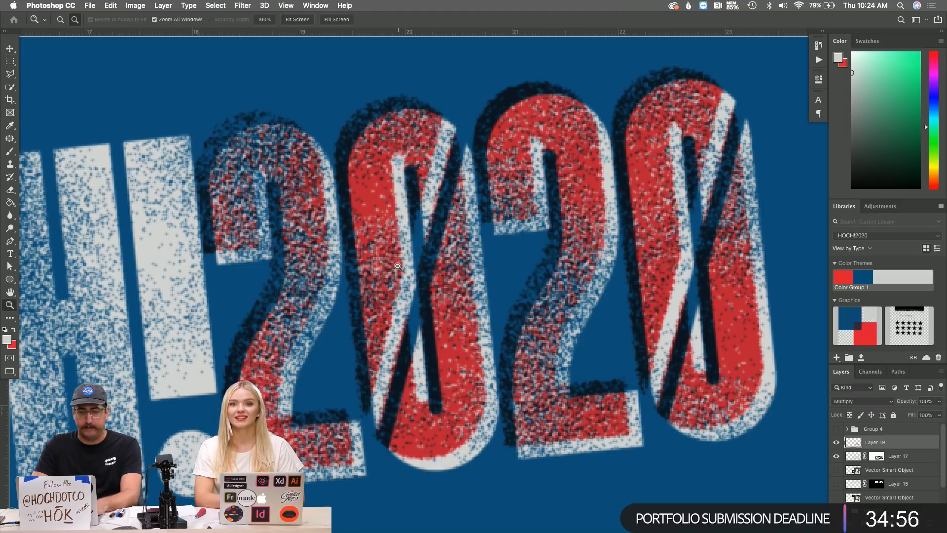
alt+click(397, 266)
alt+click(409, 271)
alt+click(425, 275)
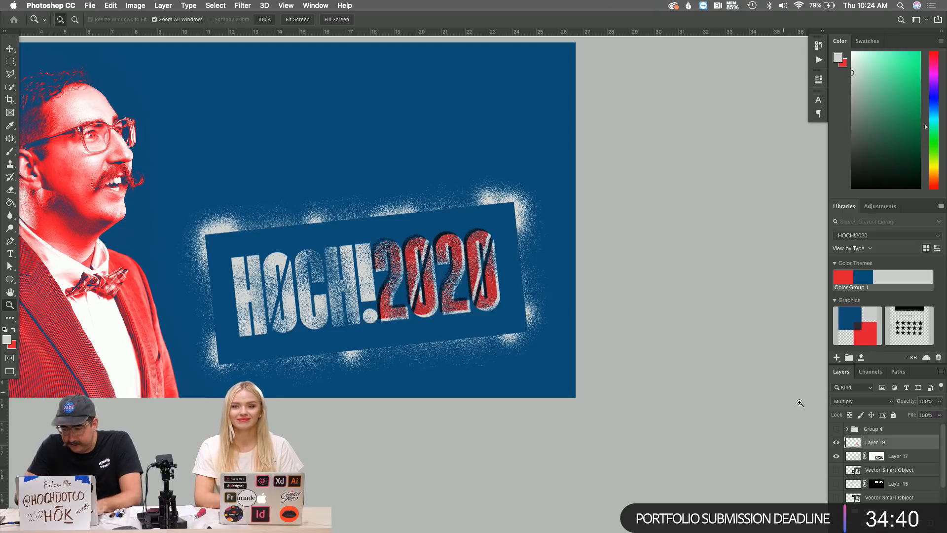
Add an empty Layer 20 in Dissolve mode with a size-70 brush ready.
key(super+shift+n)
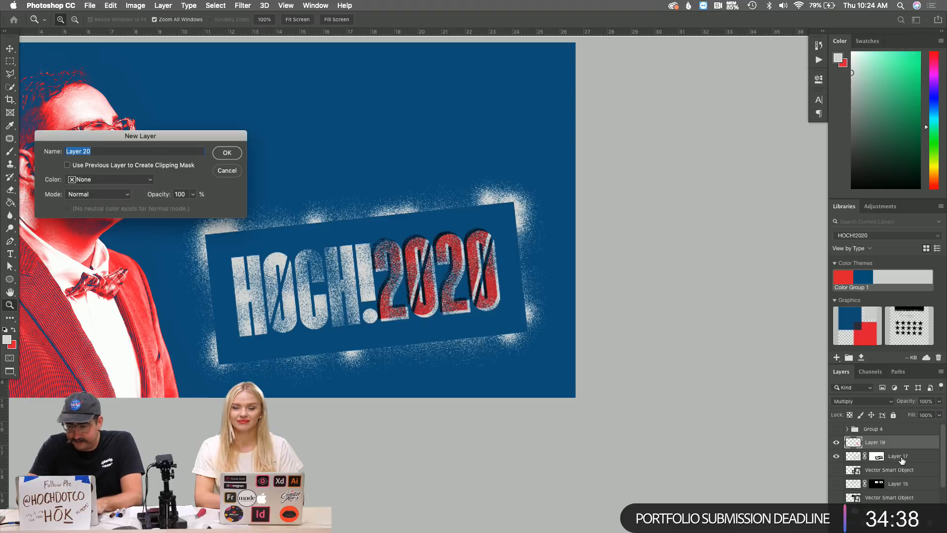
key(Return)
click(449, 347)
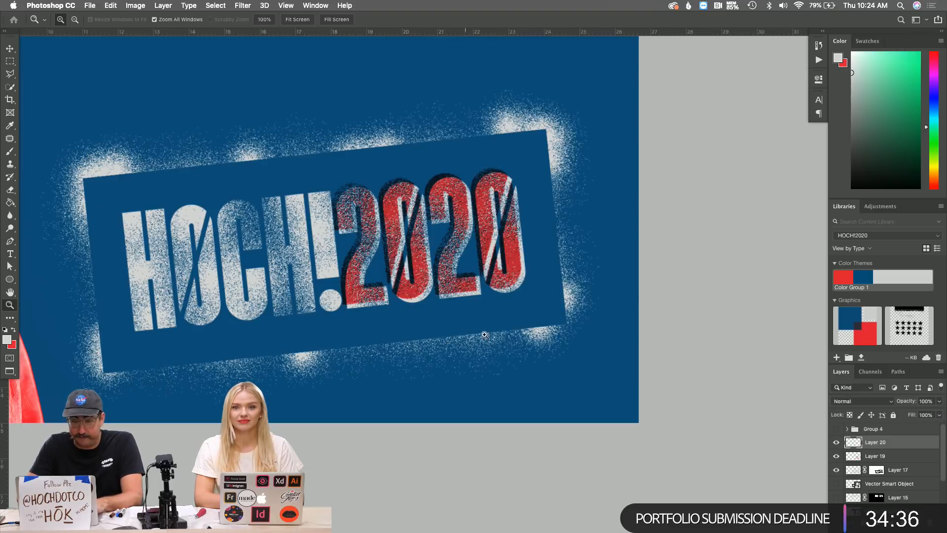
click(525, 329)
key(b)
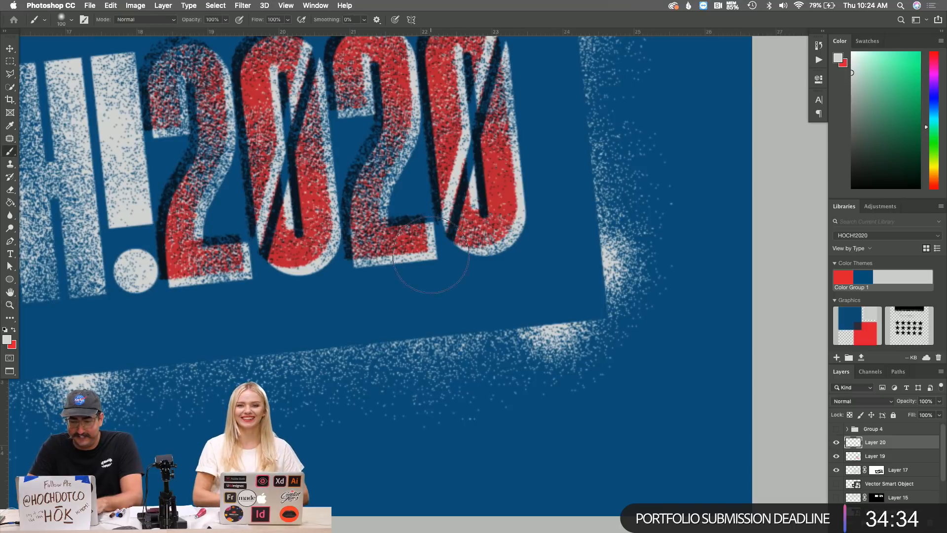
click(853, 400)
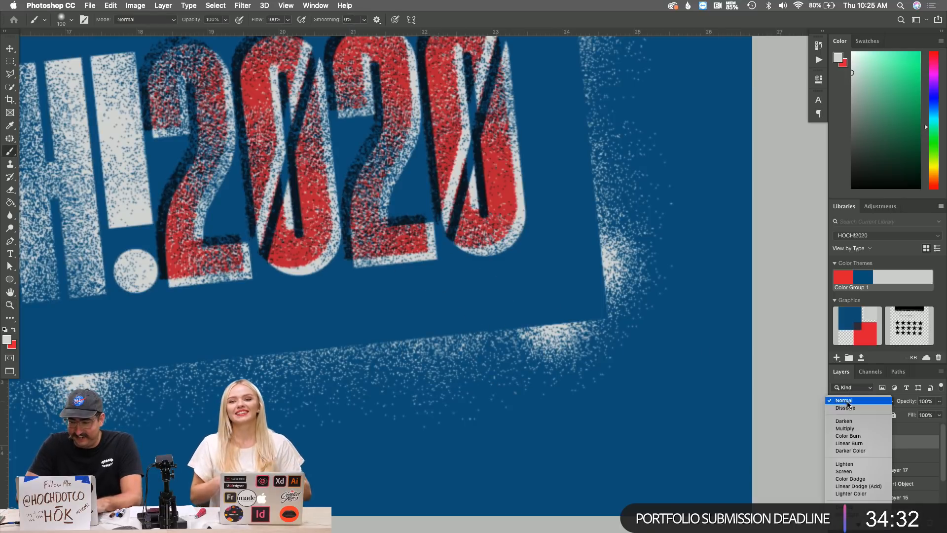
click(853, 408)
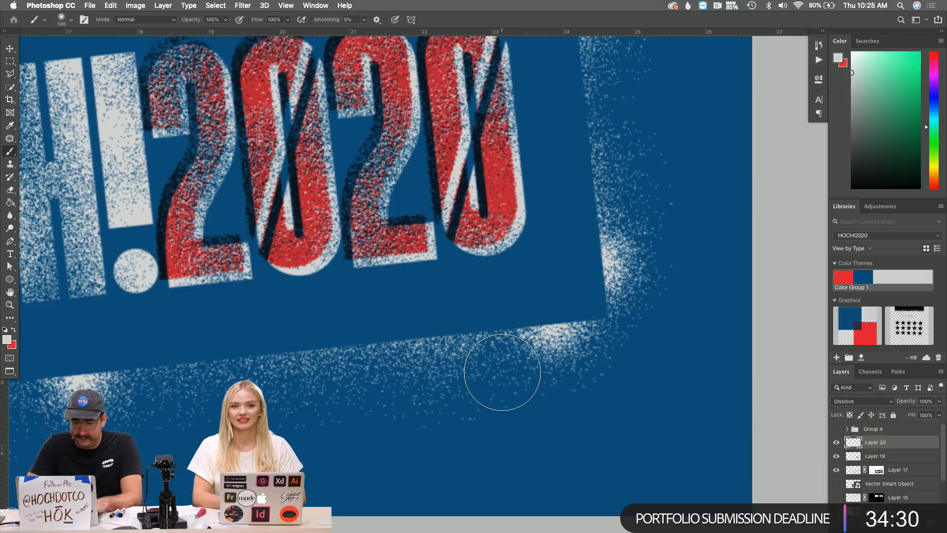
key(bracketleft)
key(bracketleft)
key(bracketleft)
key(bracketleft)
key(bracketleft)
key(bracketleft)
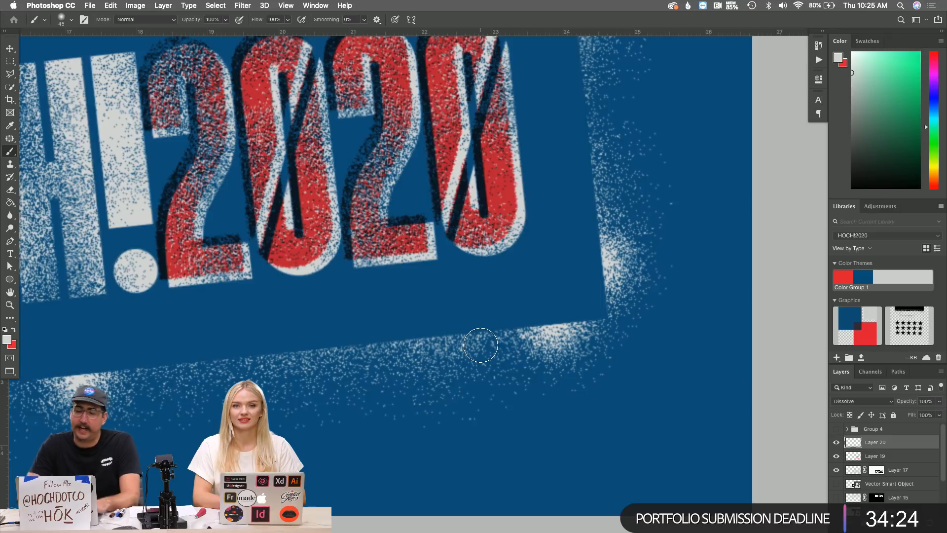
Bring up the HØCH!2020 stencil artwork in Illustrator's EmceeAssets.ai.
key(super+Tab)
scroll(523, 270, right, 5)
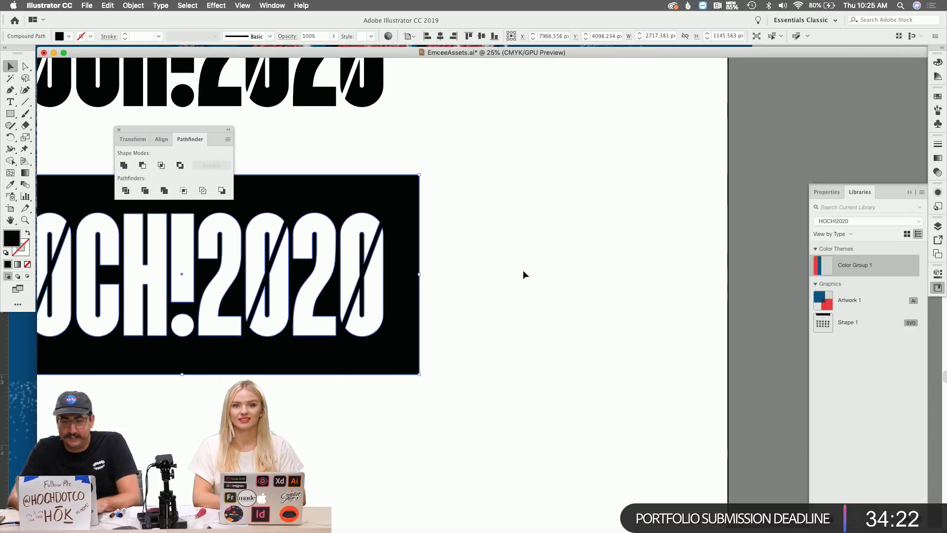
scroll(523, 270, down, 2)
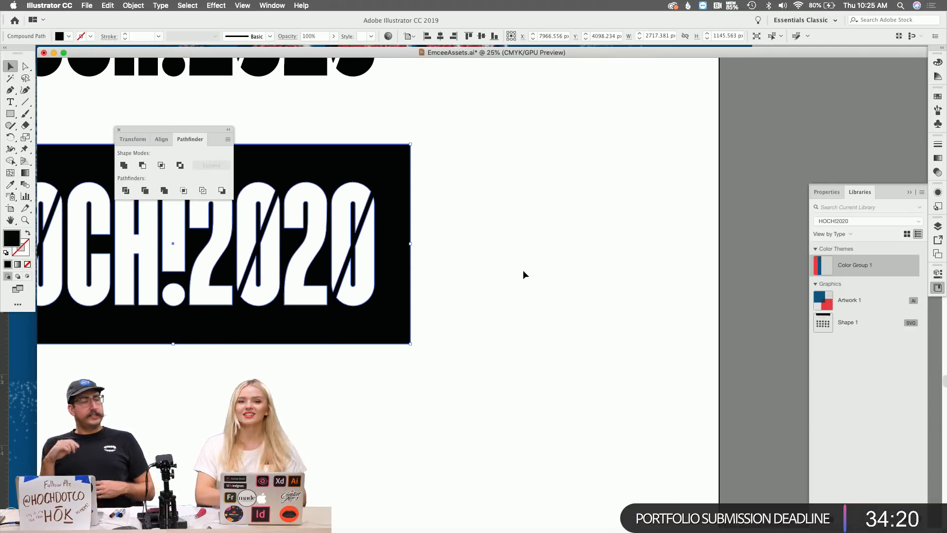
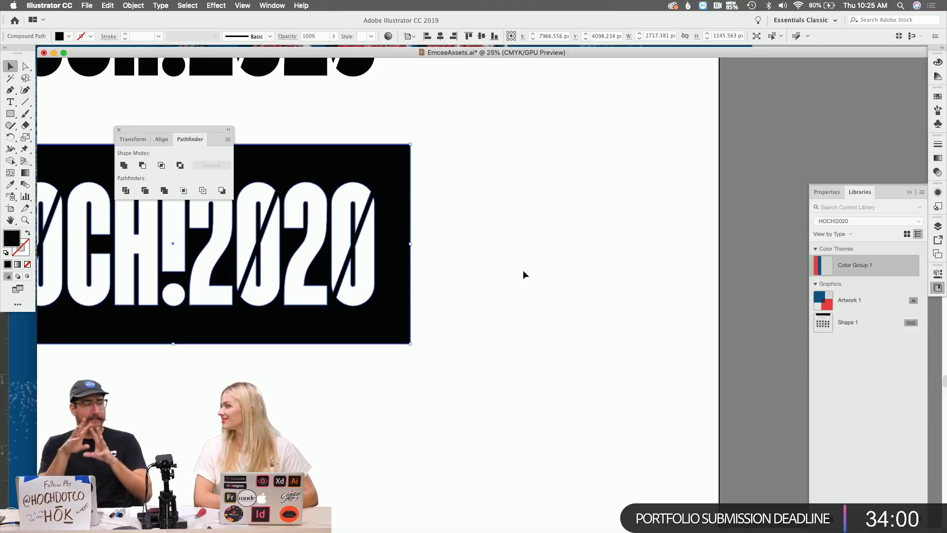
Draw a small black circle below the banner with the Ellipse tool.
scroll(522, 270, down, 5)
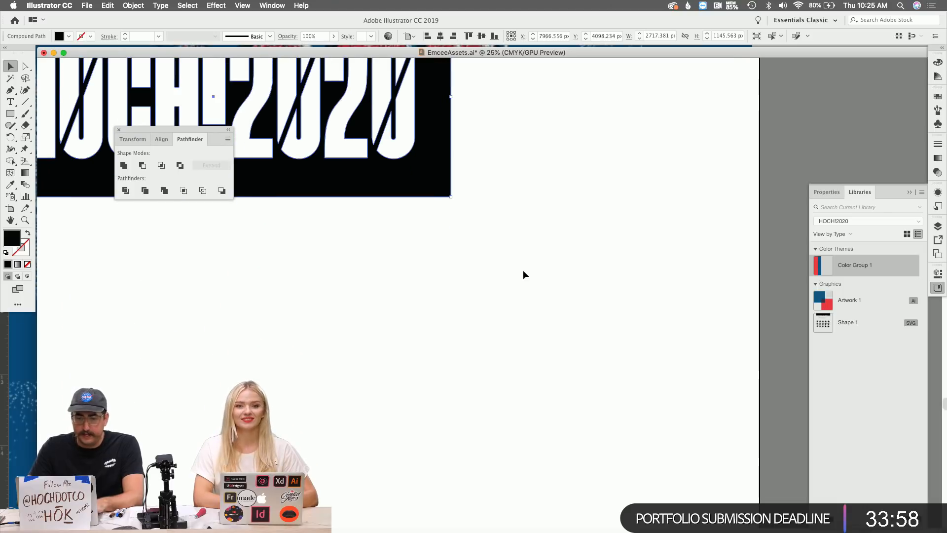
scroll(523, 275, down, 2)
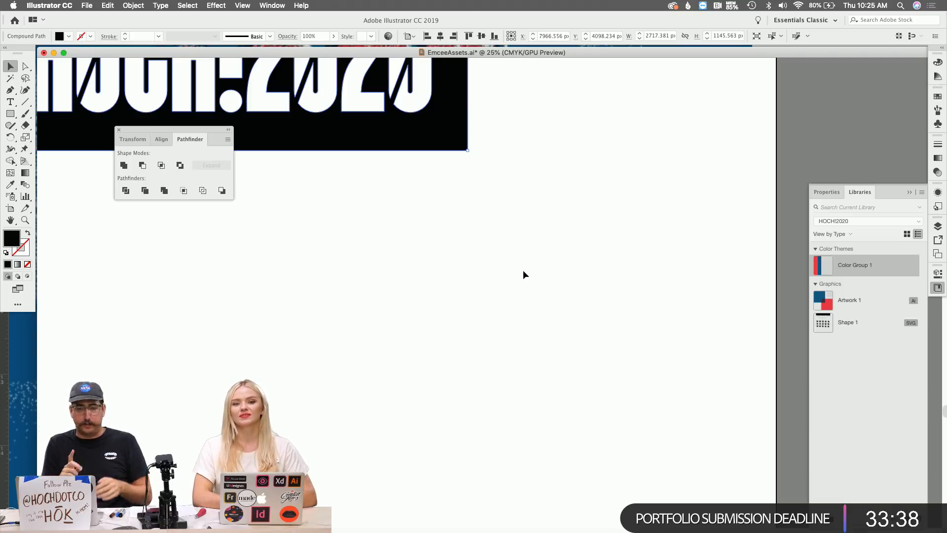
key(l)
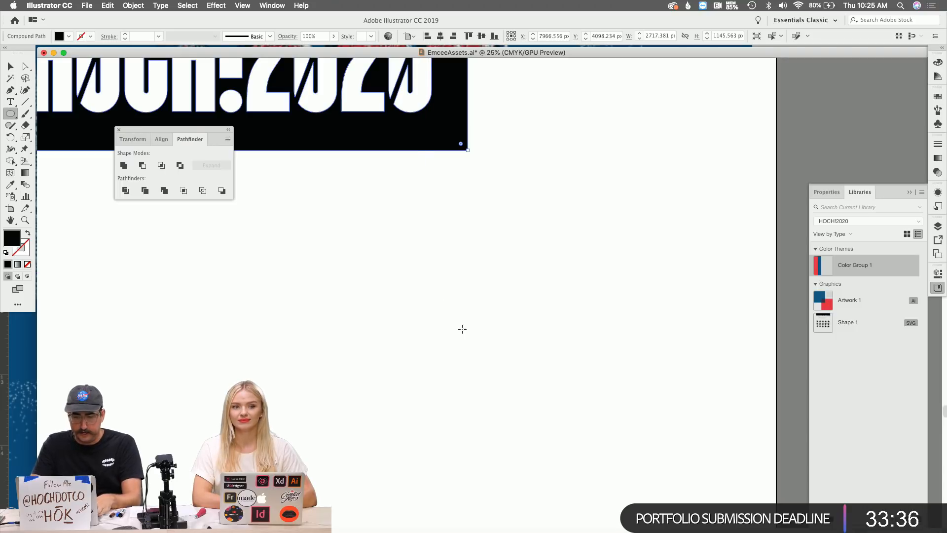
drag(467, 335, 452, 326)
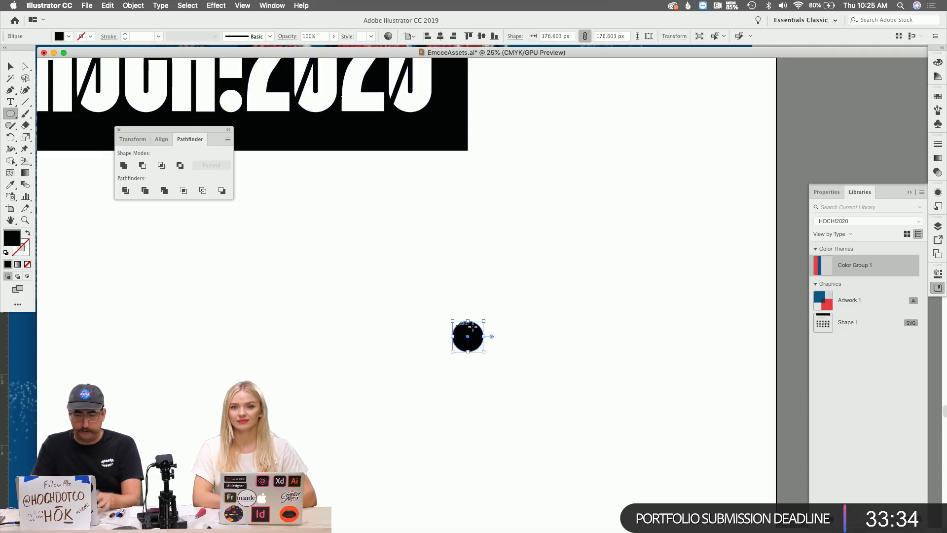
scroll(496, 334, down, 4)
scroll(496, 334, down, 1)
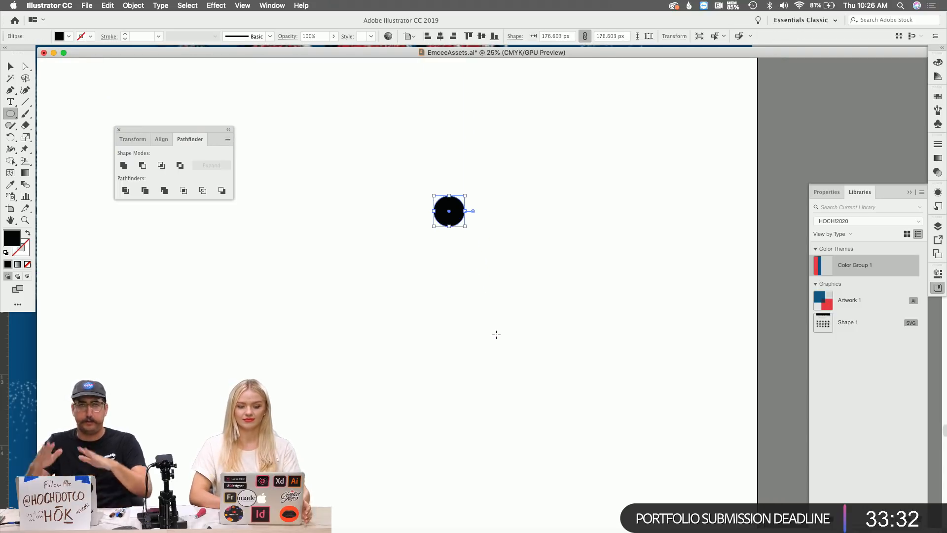
Zoom in and draw a rectangle over the circle's top half for a flat-topped, rounded-bottom shape.
key(z)
click(495, 255)
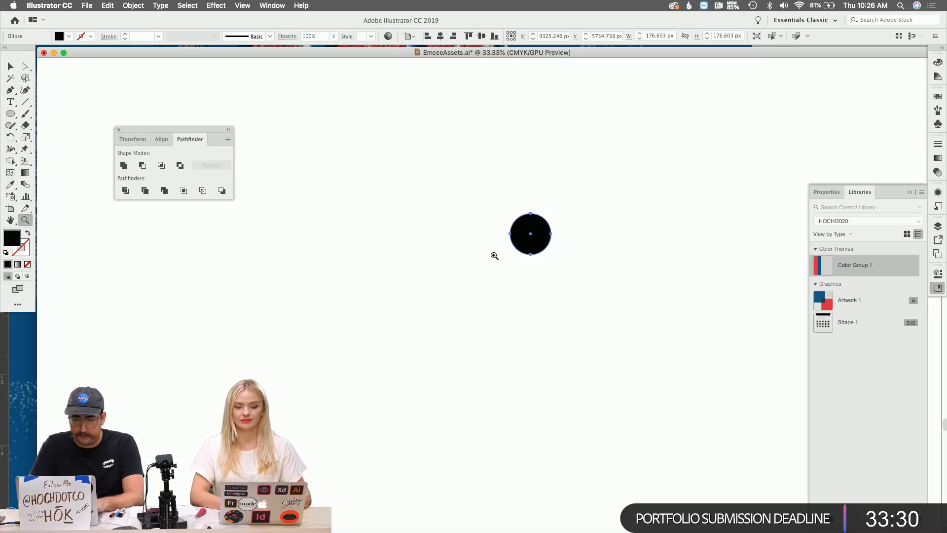
click(520, 245)
key(m)
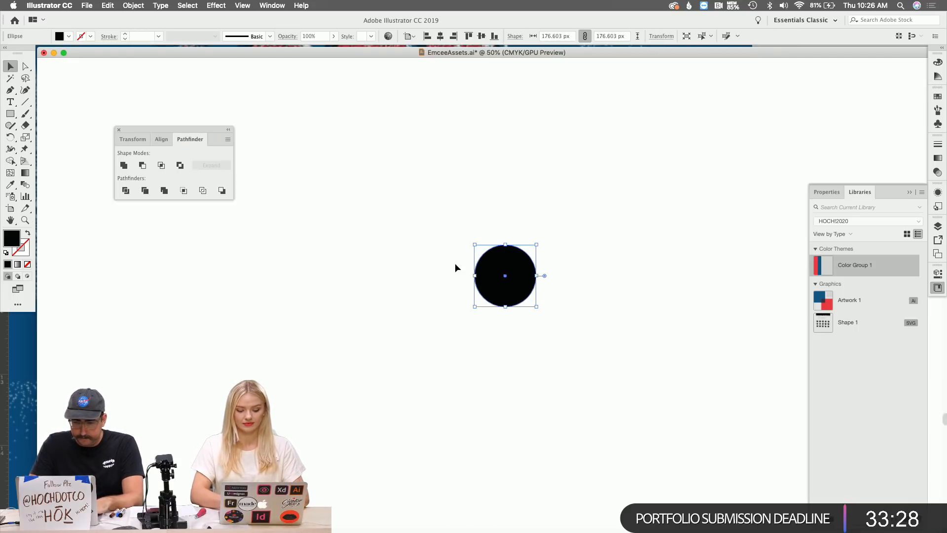
super+click(455, 263)
drag(474, 275, 537, 241)
super+click(583, 239)
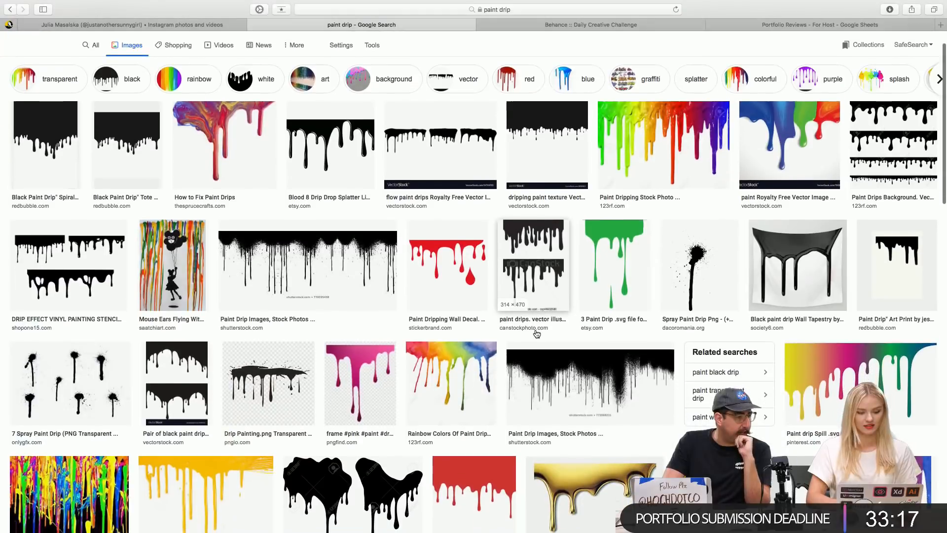
scroll(59, 380, down, 5)
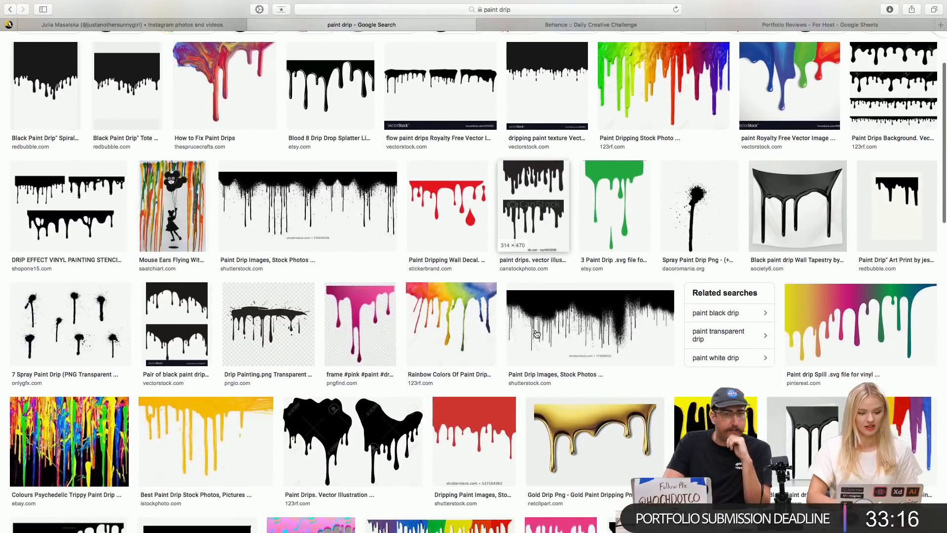
Open the 7 Spray Paint Drip image result in a larger preview.
click(59, 380)
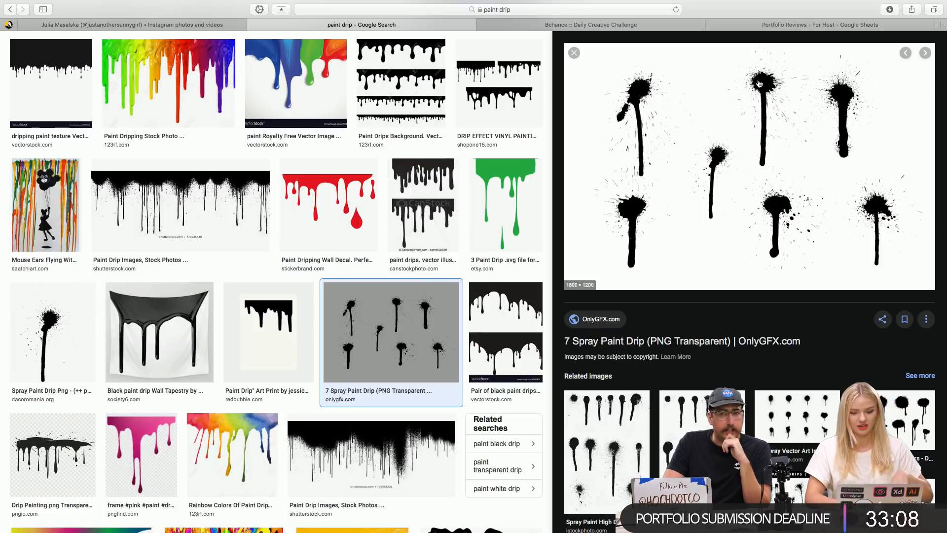
scroll(423, 331, down, 3)
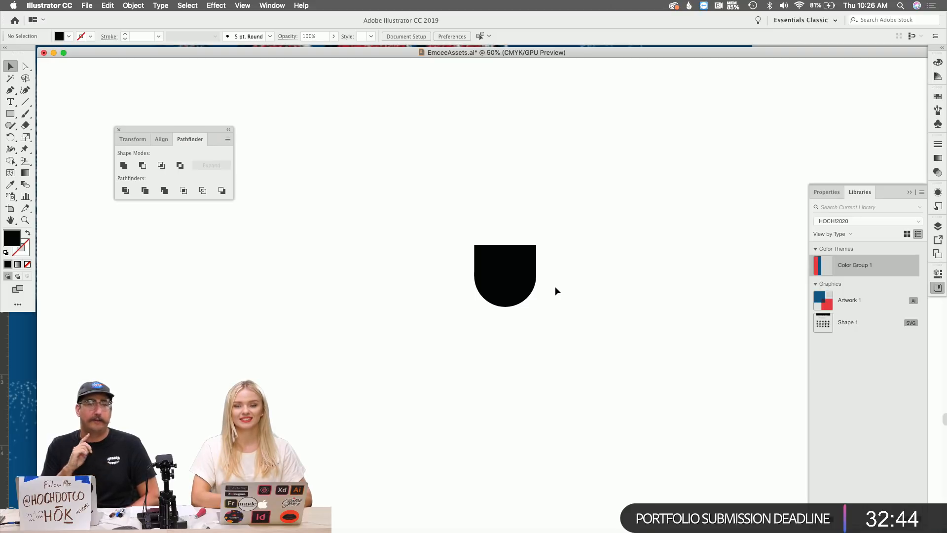
Alt-drag a copy of the circle straight below and scale it to about 66%.
key(z)
alt+click(517, 306)
scroll(518, 306, down, 3)
scroll(517, 306, right, 3)
key(v)
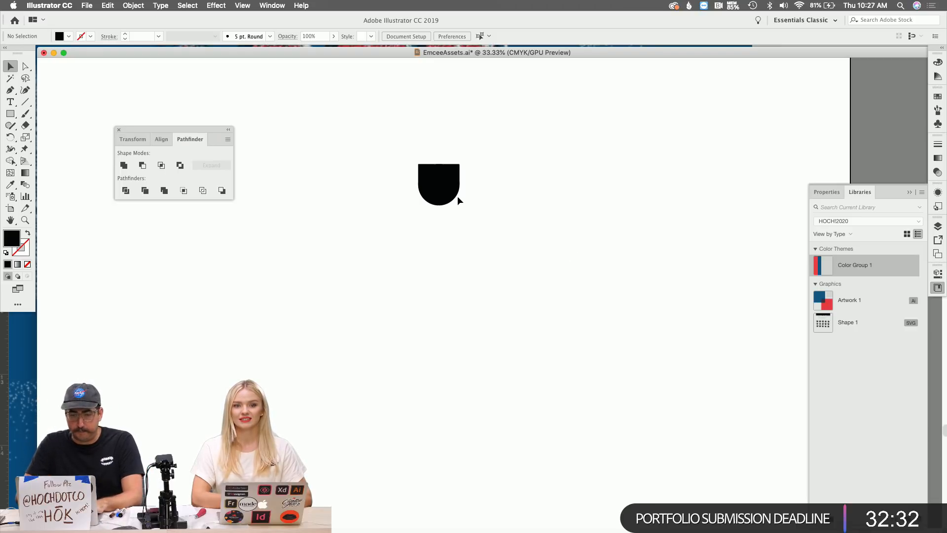
scroll(448, 194, down, 1)
drag(448, 186, 449, 315)
key(s)
drag(545, 162, 496, 218)
key(v)
click(513, 249)
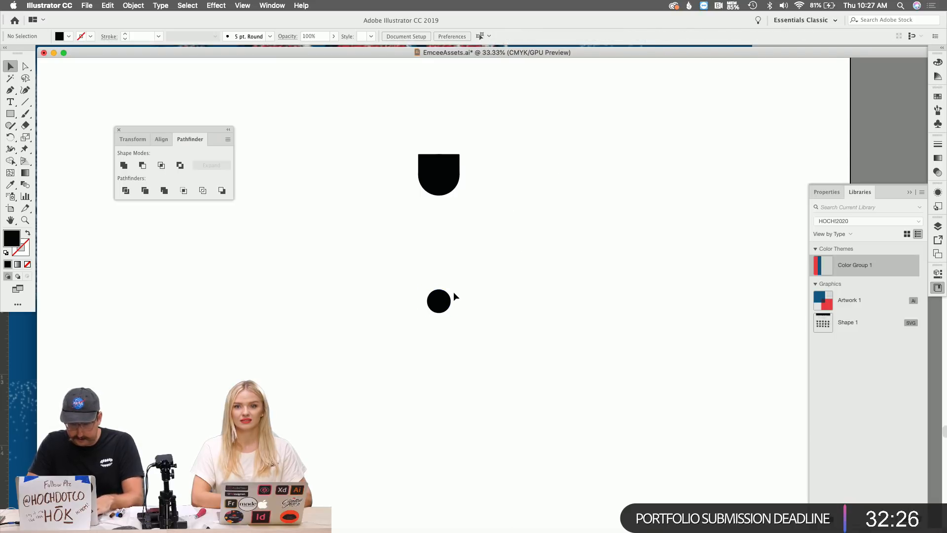
Place another circle copy lower down and scale it to about 84%.
scroll(454, 293, down, 5)
drag(452, 86, 457, 325)
key(s)
drag(567, 148, 536, 181)
key(v)
click(509, 127)
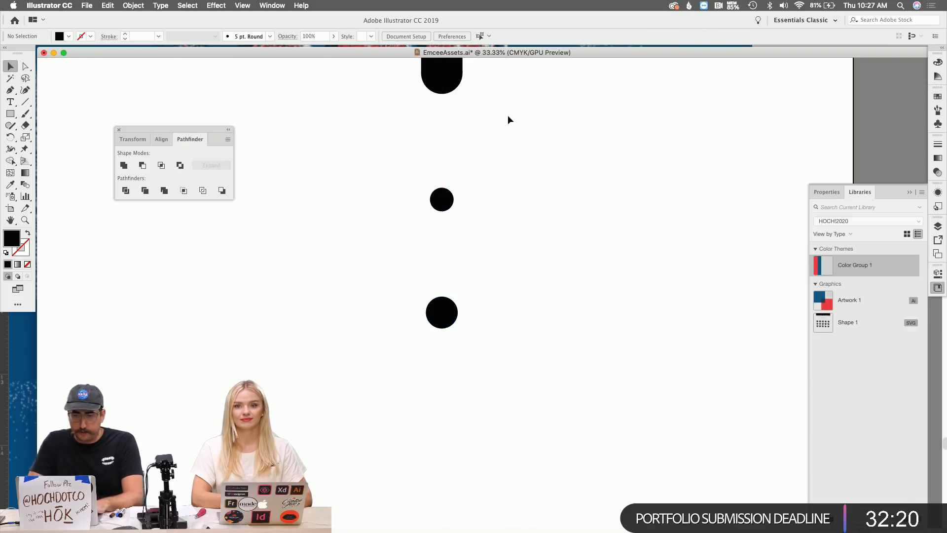
Select the top and middle circles together.
scroll(507, 121, up, 2)
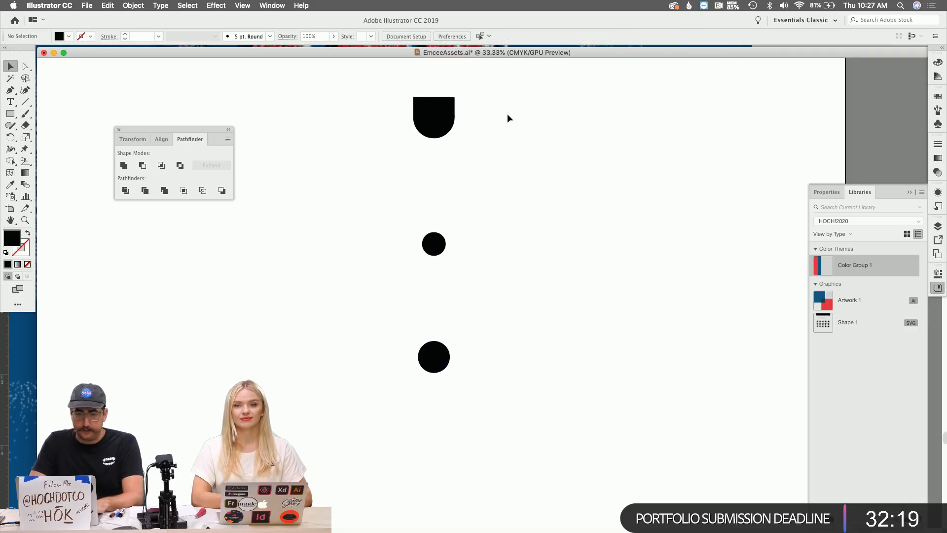
click(445, 132)
shift+click(437, 248)
click(511, 221)
click(442, 244)
click(483, 199)
click(434, 137)
shift+click(434, 244)
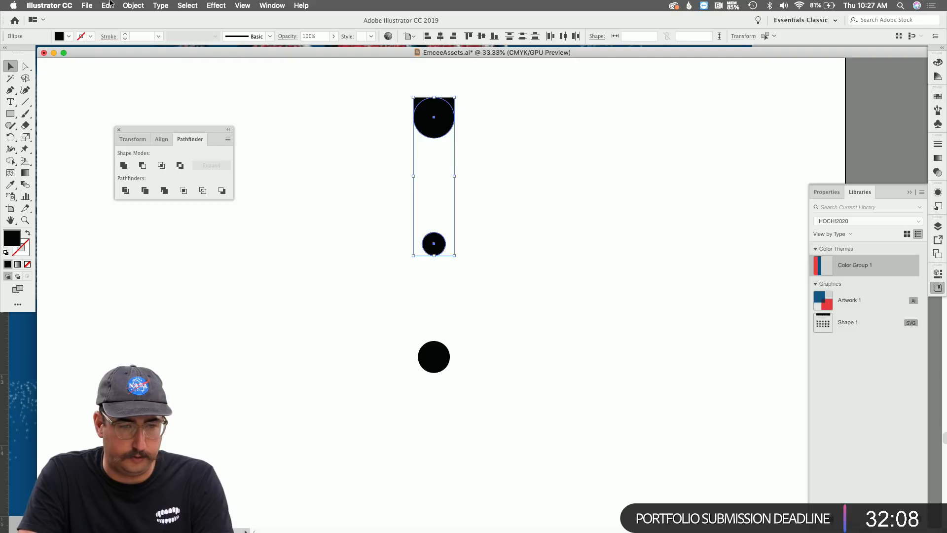
Set Blend Options to Specified Steps with 100 steps.
click(133, 5)
mouse_move(168, 246)
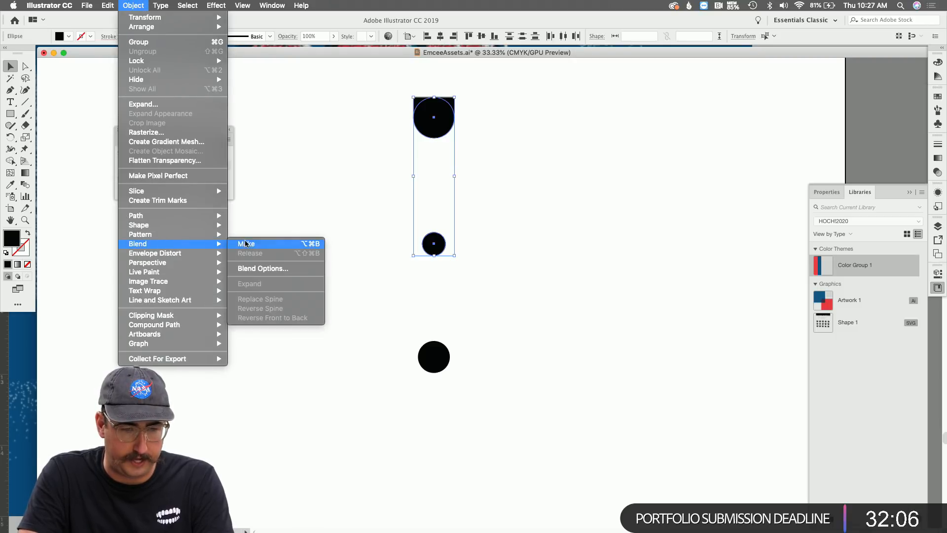
click(258, 268)
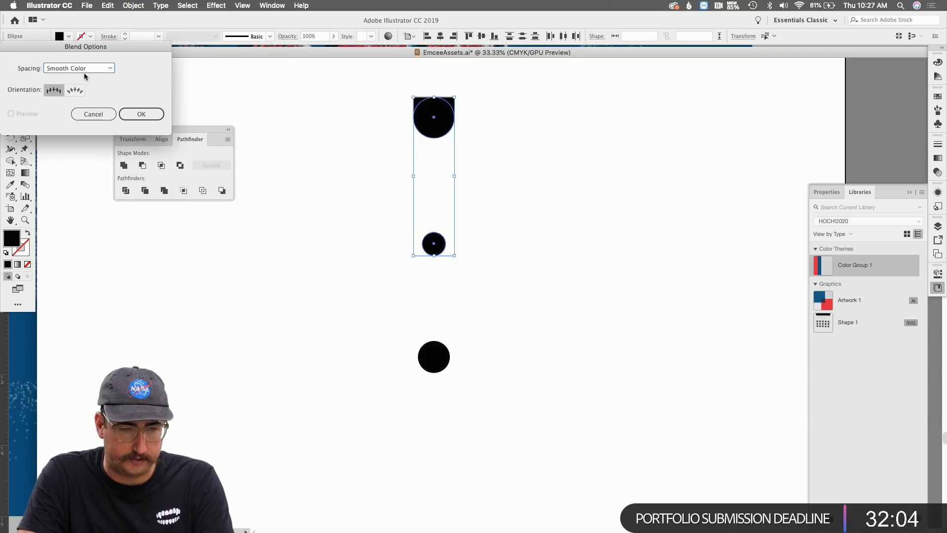
click(82, 69)
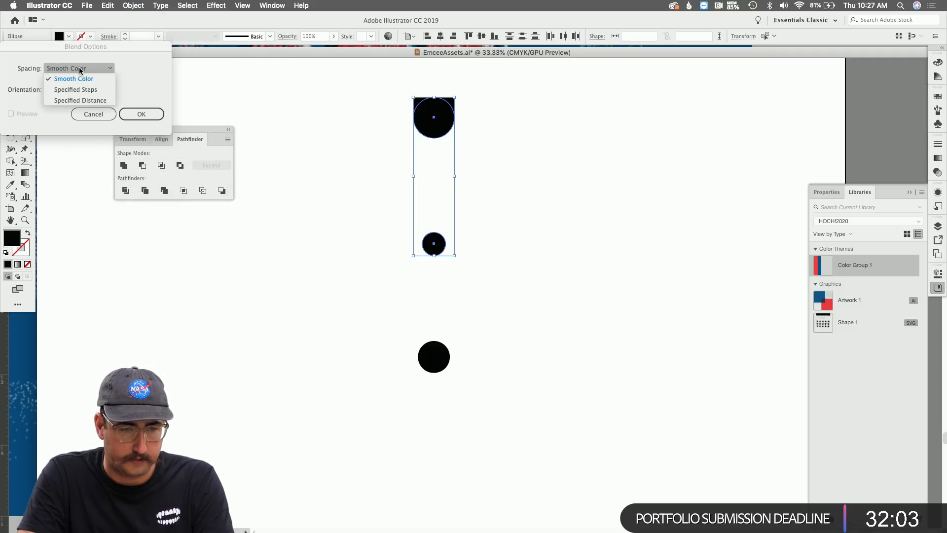
click(90, 94)
text(100)
click(150, 113)
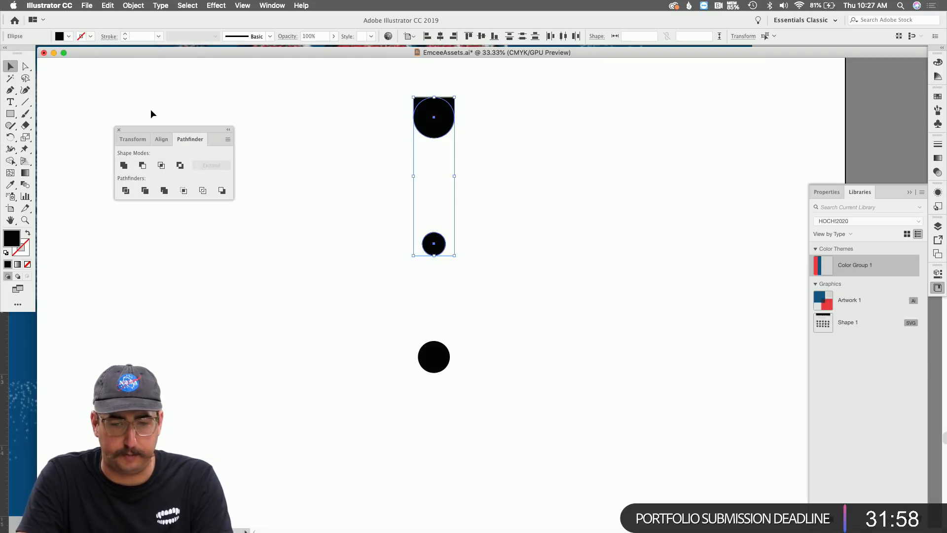
Make a blend between the top and middle circles.
click(133, 5)
mouse_move(170, 247)
click(247, 243)
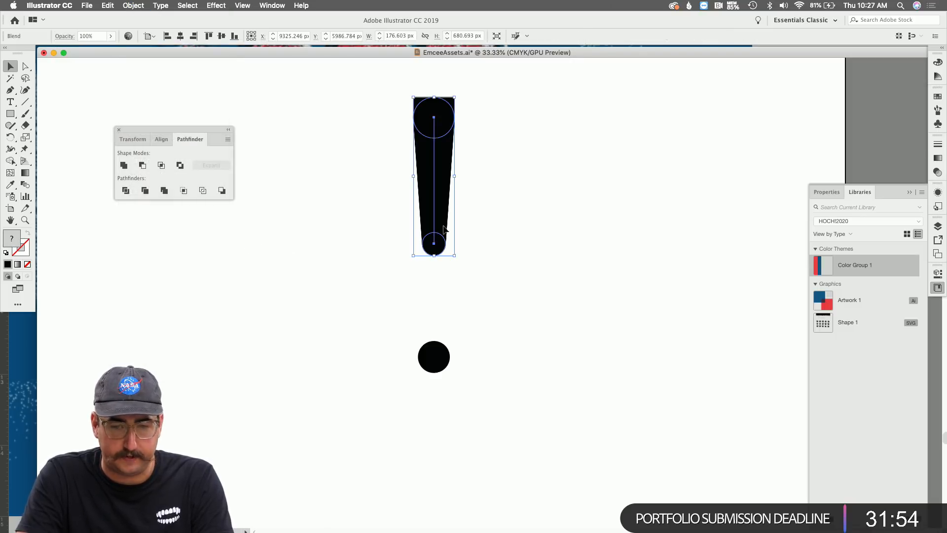
click(499, 223)
Blend the middle and bottom circles into the stem with Cmd+Alt+B.
key(z)
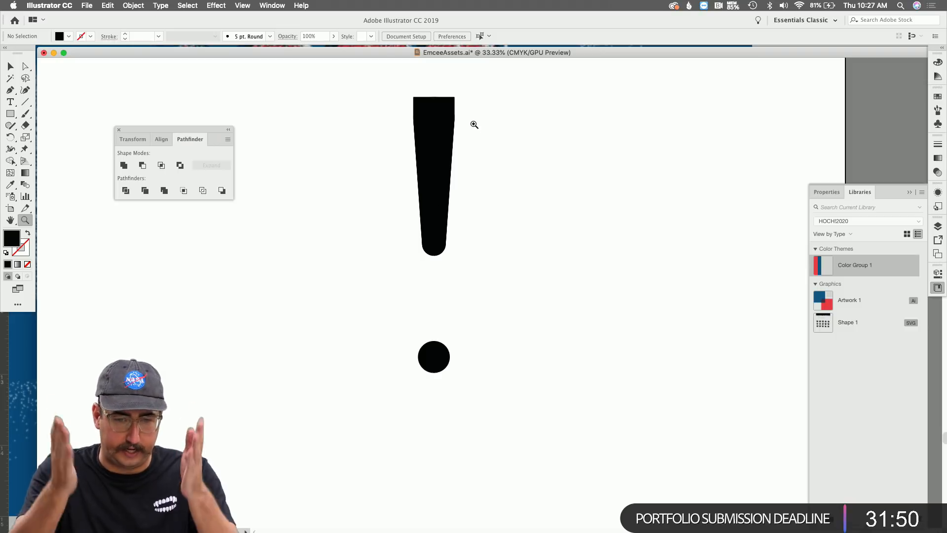
key(v)
click(444, 242)
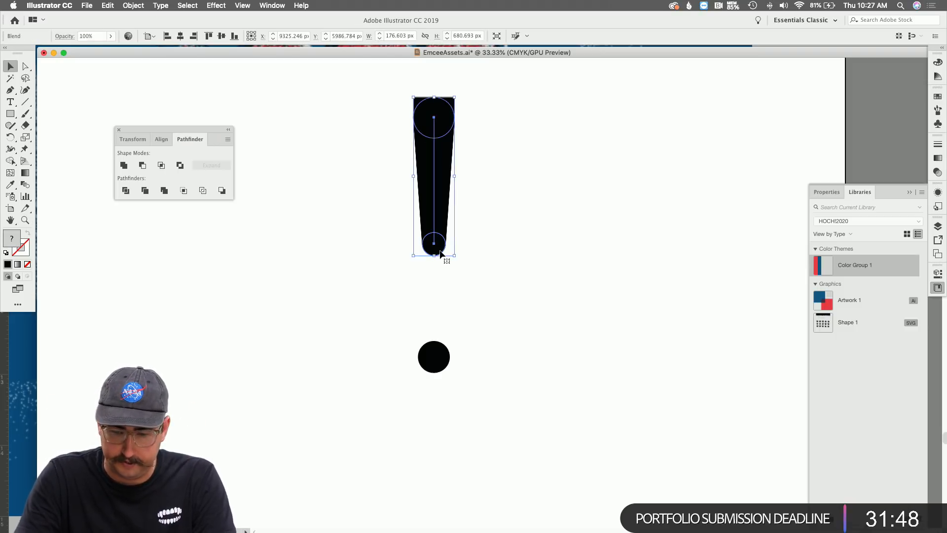
click(472, 241)
click(443, 248)
shift+click(443, 357)
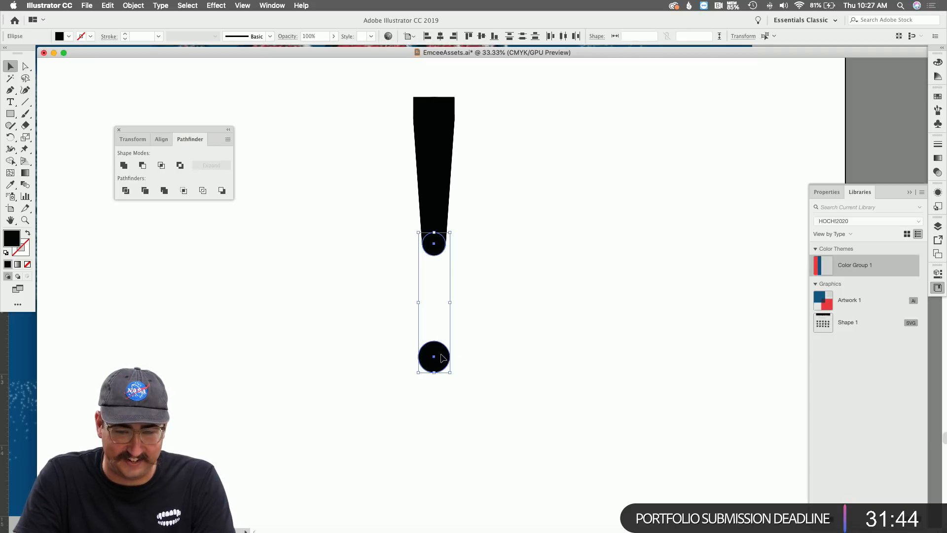
key(super+shift+b)
key(alt+super+b)
click(527, 255)
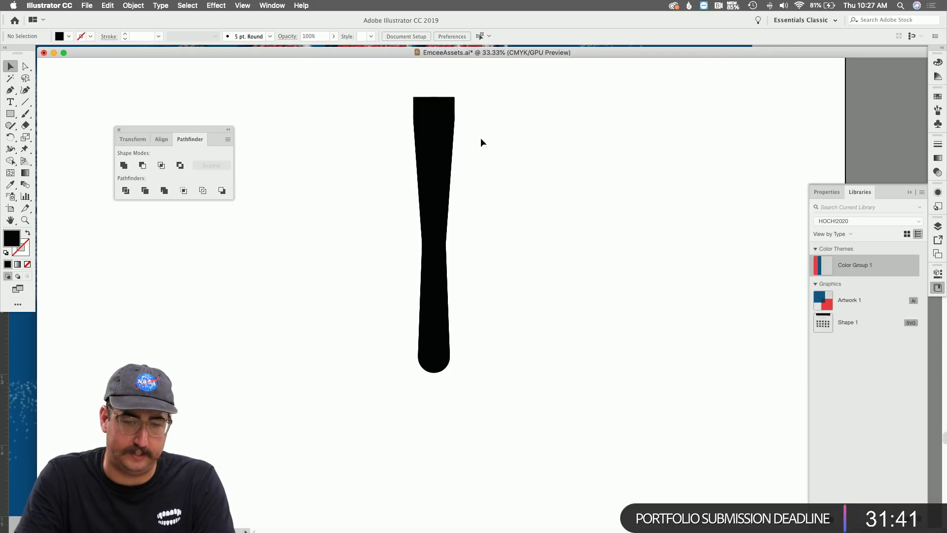
Select the whole drip stem and place a copy to its right.
double_click(434, 352)
double_click(522, 244)
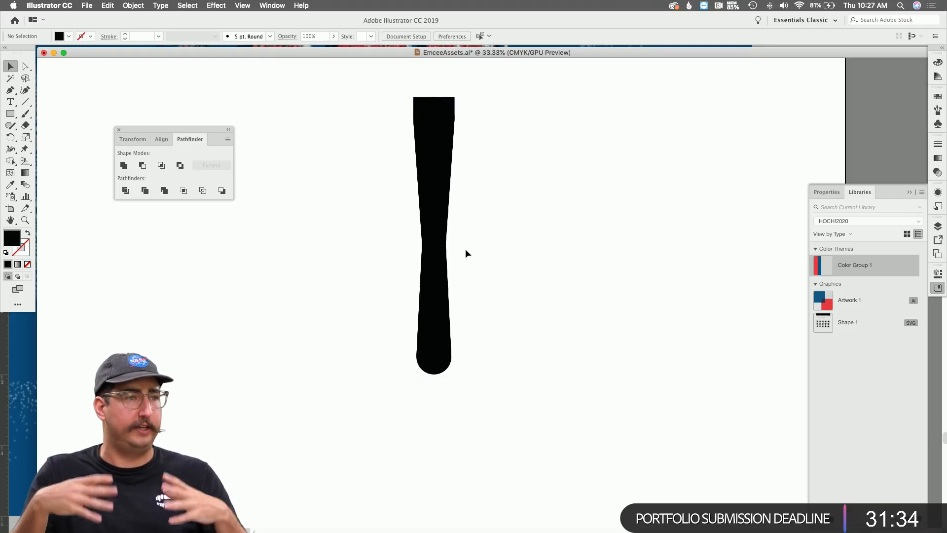
drag(527, 95, 388, 381)
drag(427, 157, 659, 157)
Expand the copied stem and merge its circles into one path.
click(142, 5)
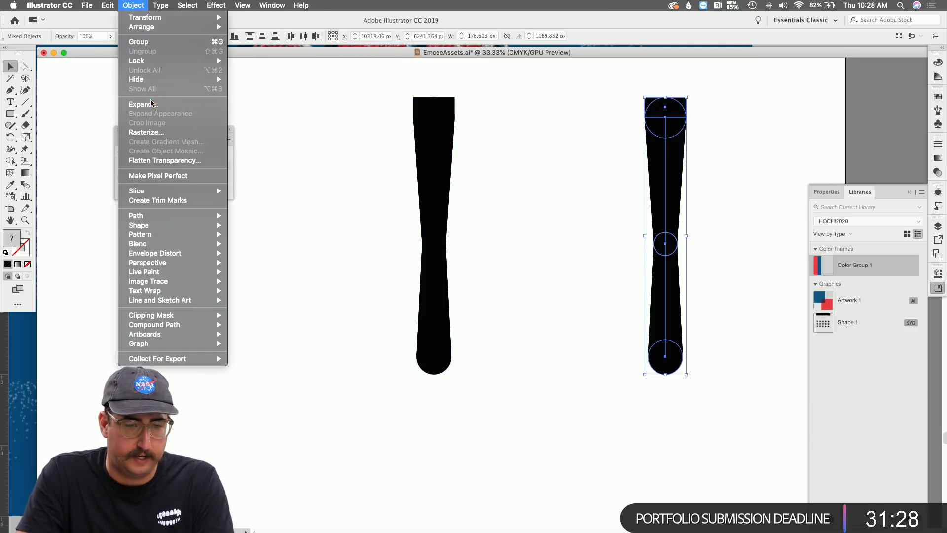
click(152, 103)
key(Return)
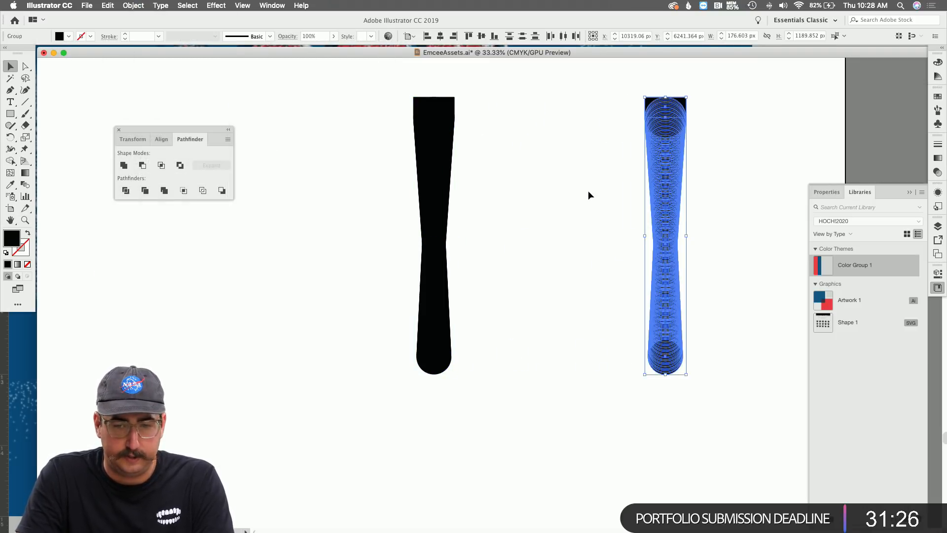
click(124, 165)
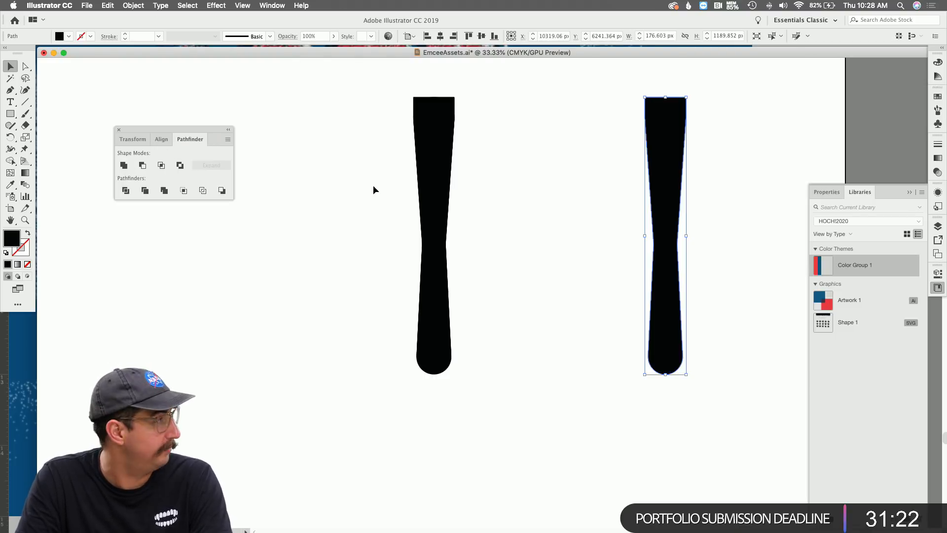
Apply a Gaussian Blur of about 48 px to the right drip shape.
key(z)
click(655, 229)
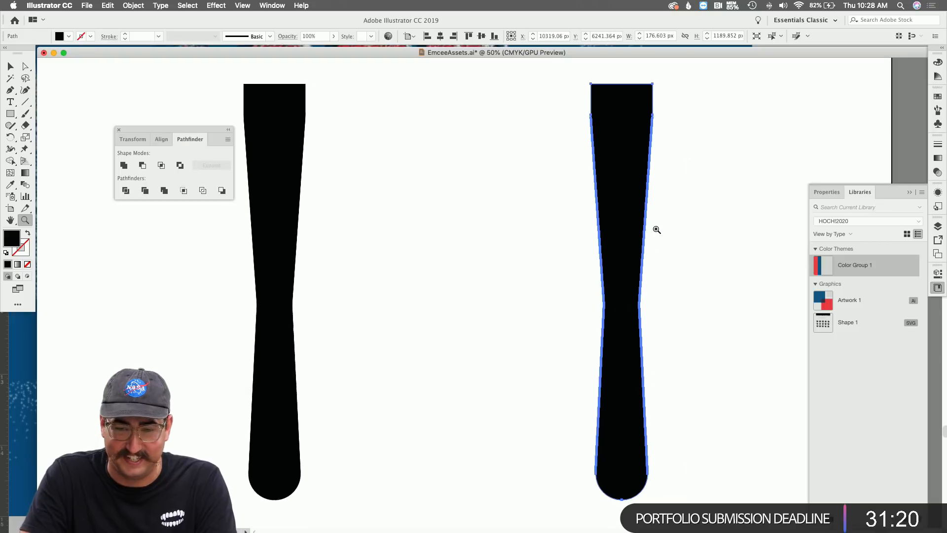
scroll(656, 230, right, 3)
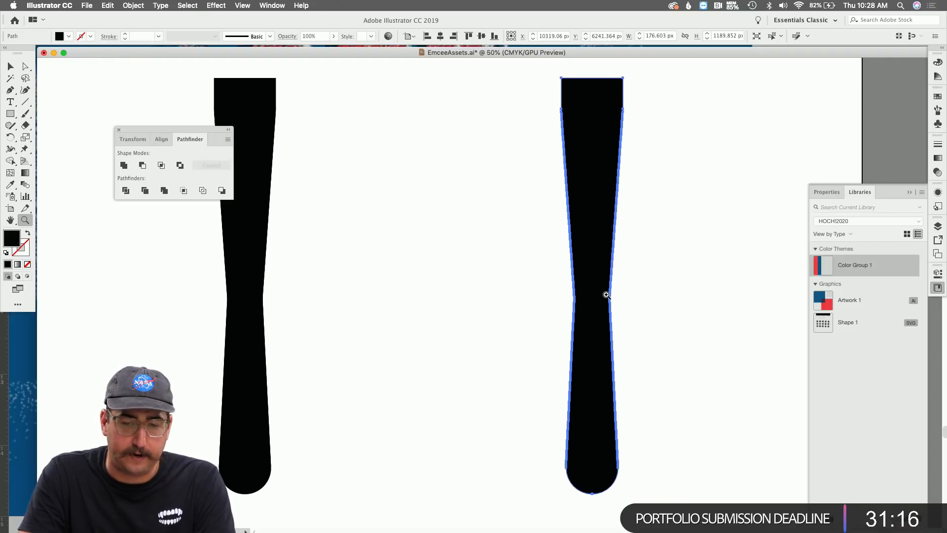
click(222, 5)
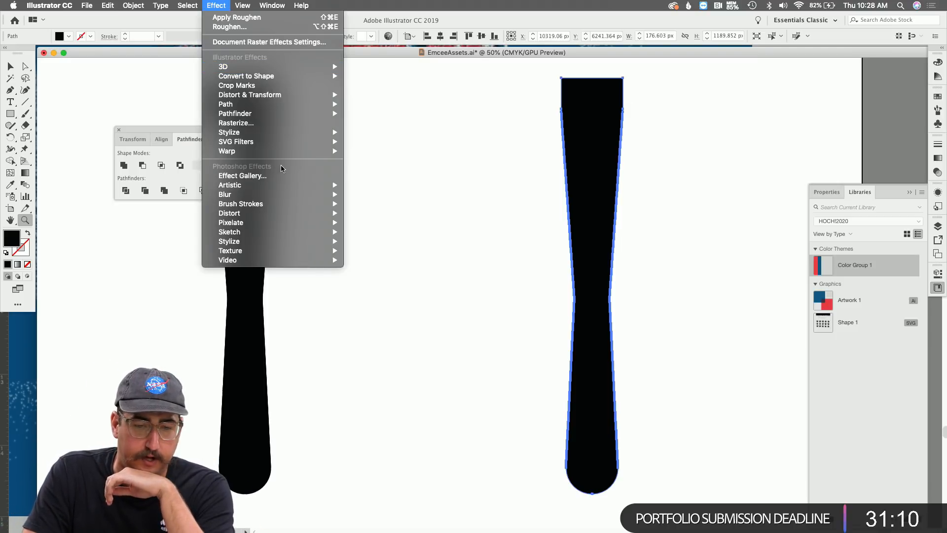
mouse_move(325, 194)
click(360, 195)
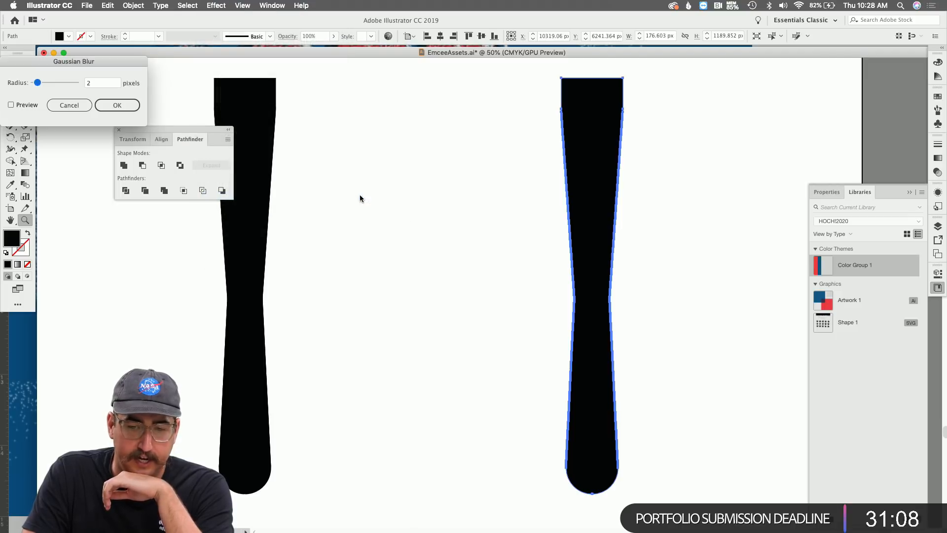
click(29, 105)
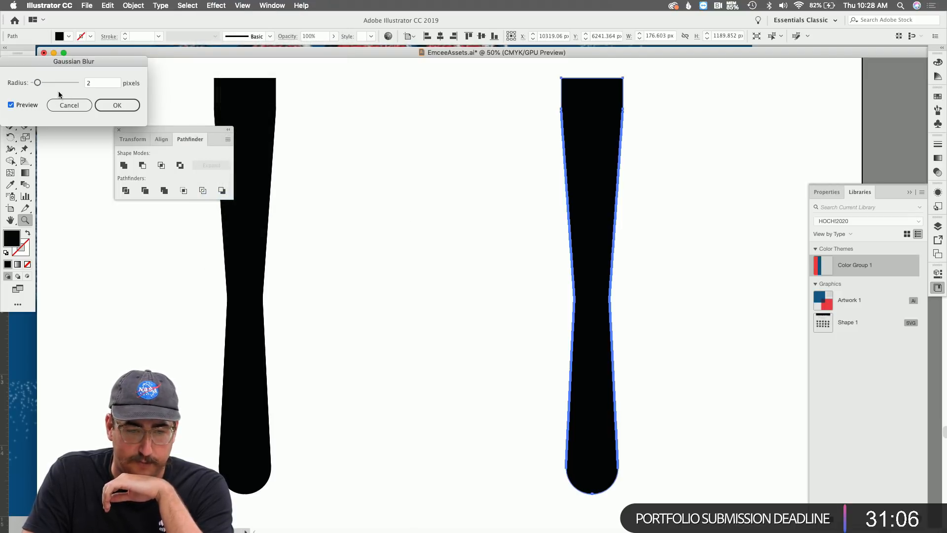
drag(49, 85, 61, 84)
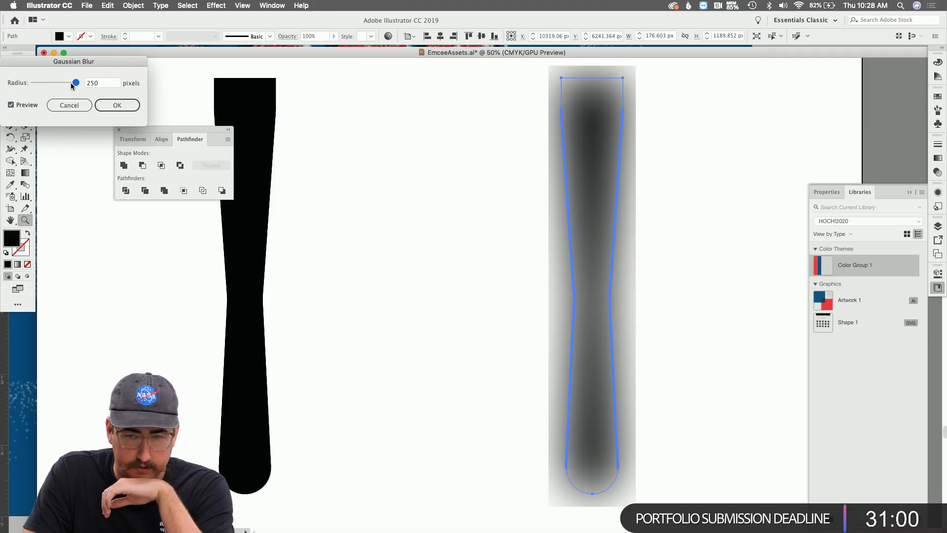
click(71, 83)
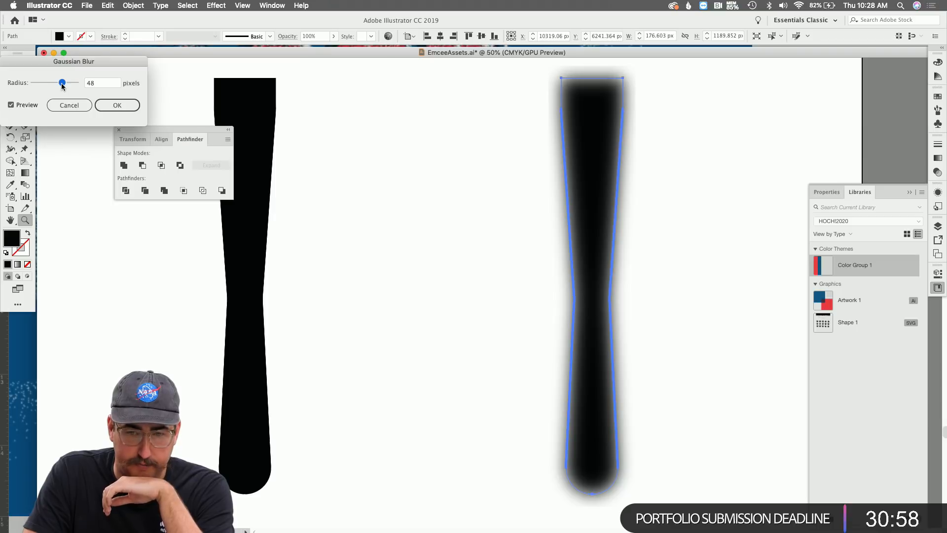
click(117, 105)
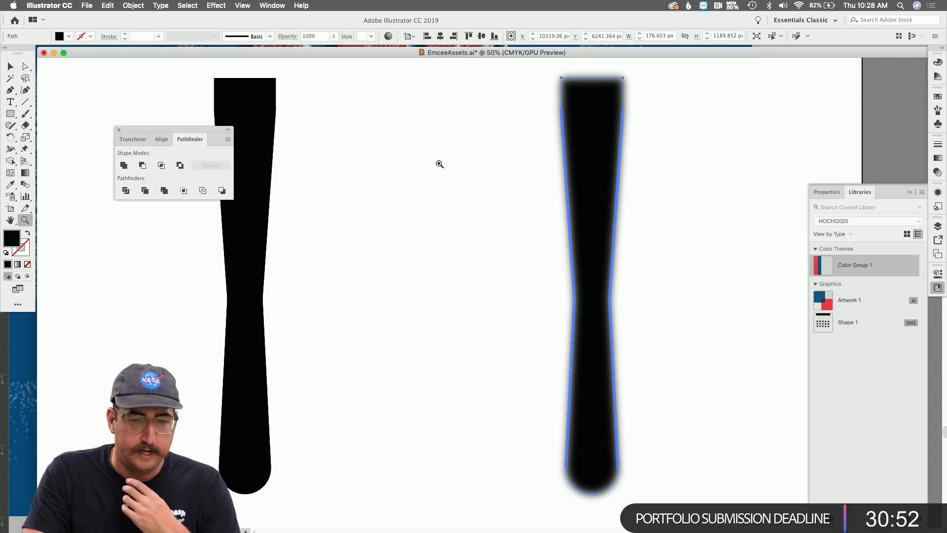
click(140, 6)
Rasterize the blurred drip, trace it with the Halftone preset, and expand the trace.
click(144, 132)
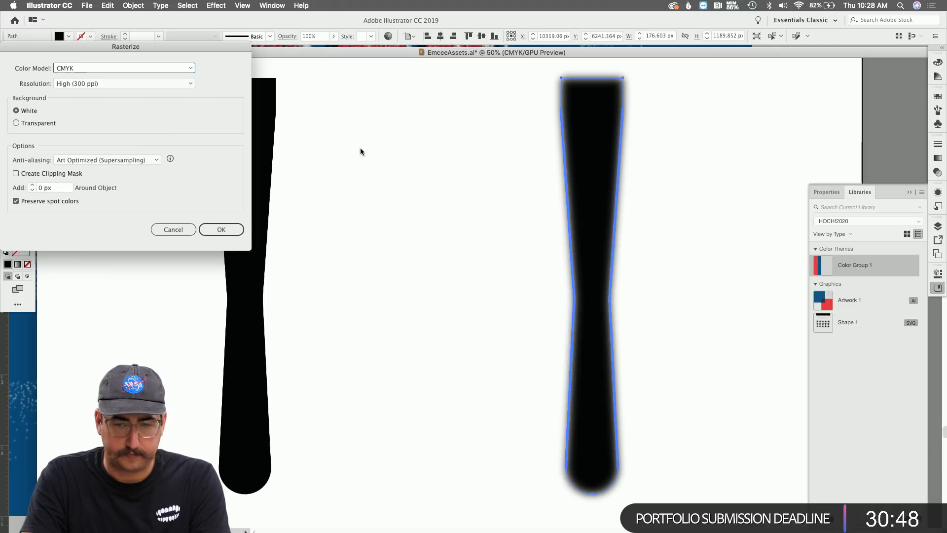
key(Return)
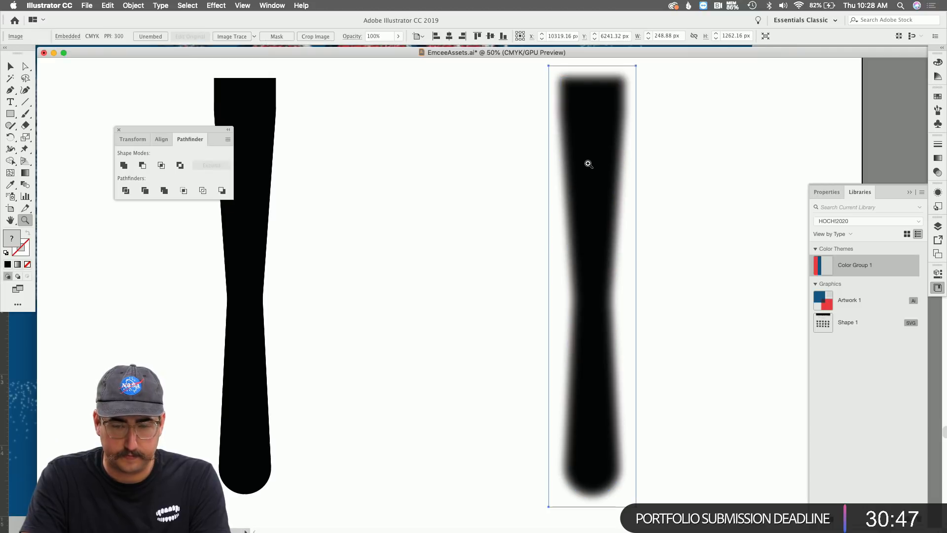
click(255, 36)
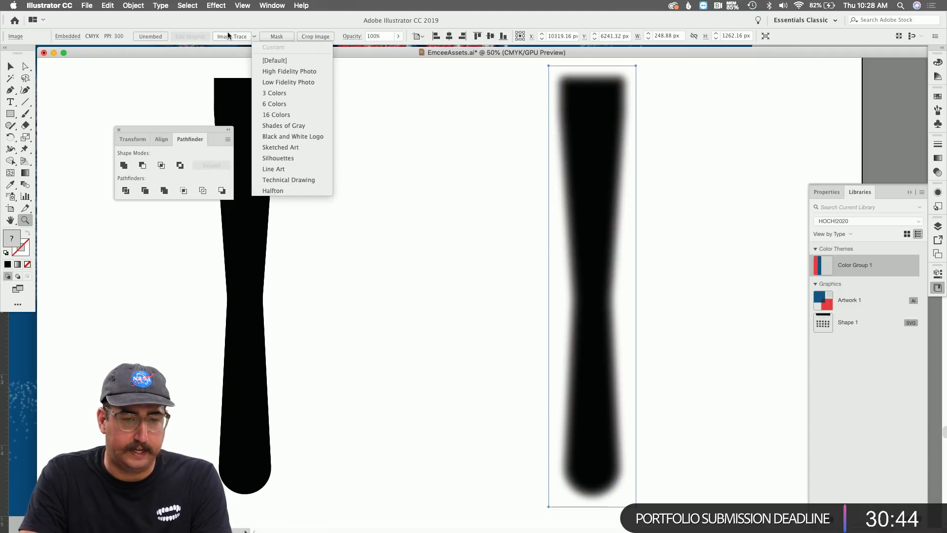
click(278, 192)
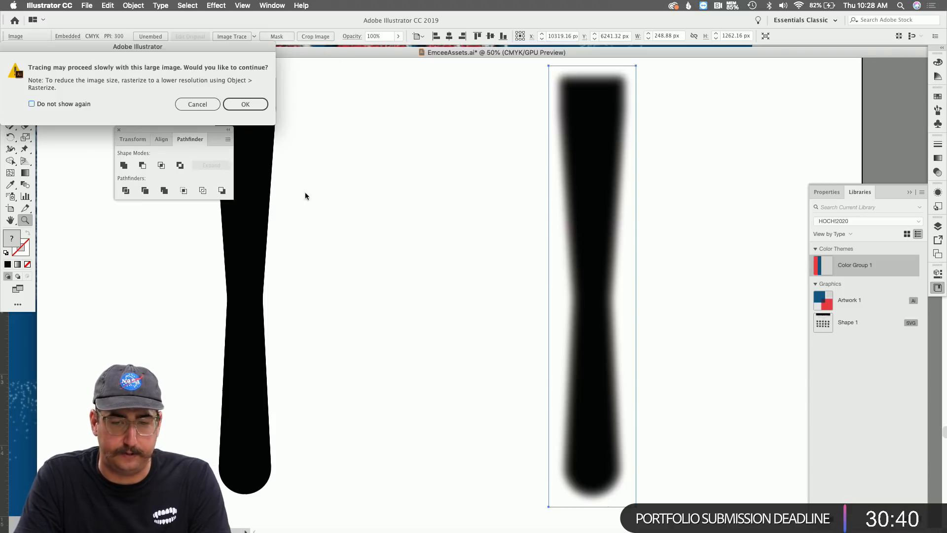
click(252, 108)
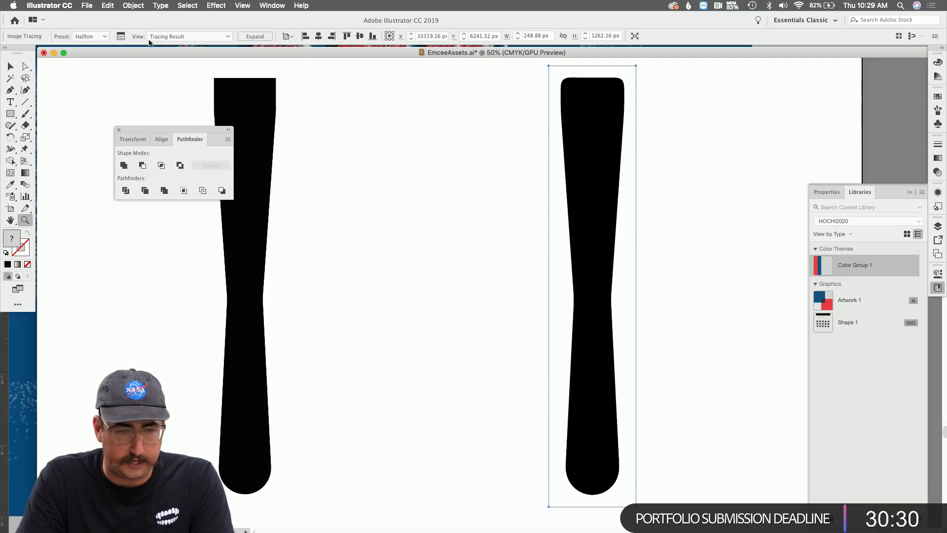
click(253, 35)
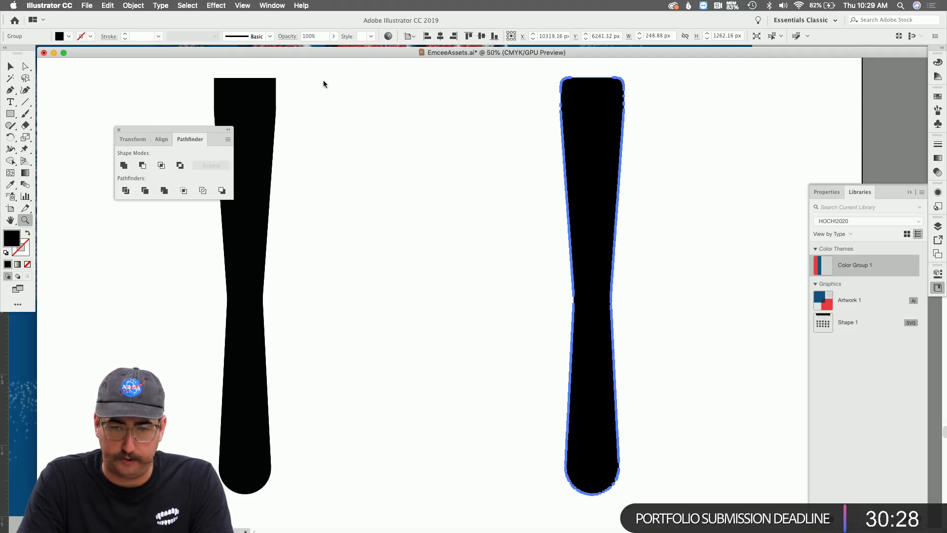
Copy the traced drip and paste it into the Photoshop poster as a Smart Object.
key(v)
click(495, 204)
click(607, 170)
key(super+Tab)
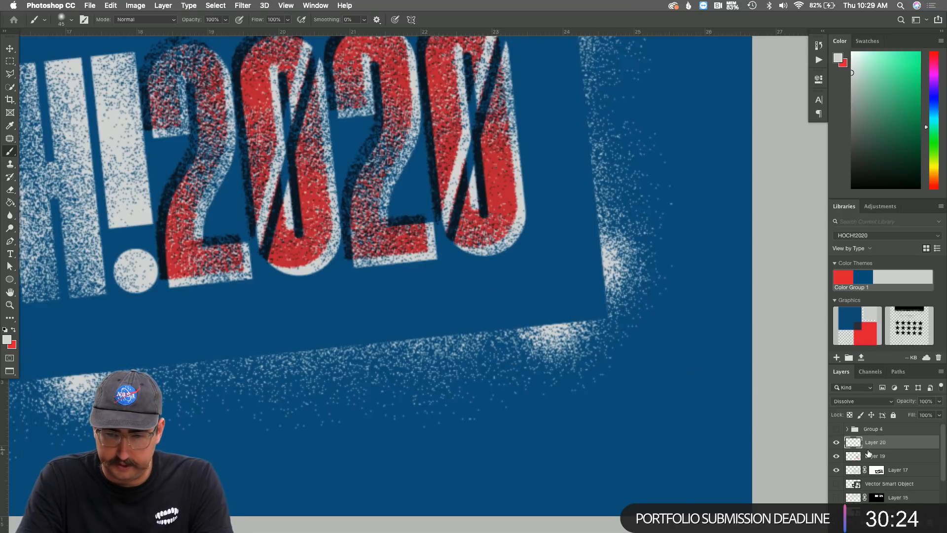
key(super+v)
click(358, 156)
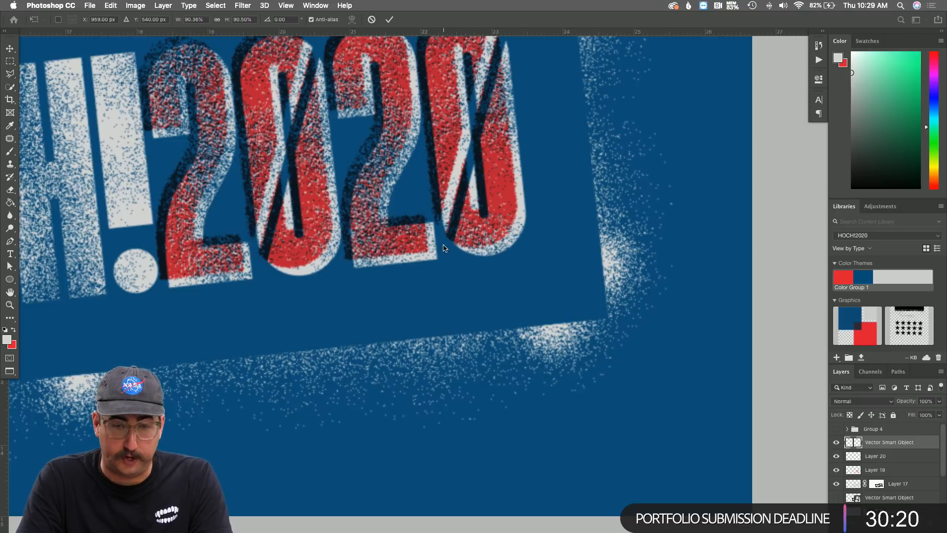
Commit the placed drip and shrink it to about a fifth of its size.
key(Return)
key(b)
alt+click(406, 243)
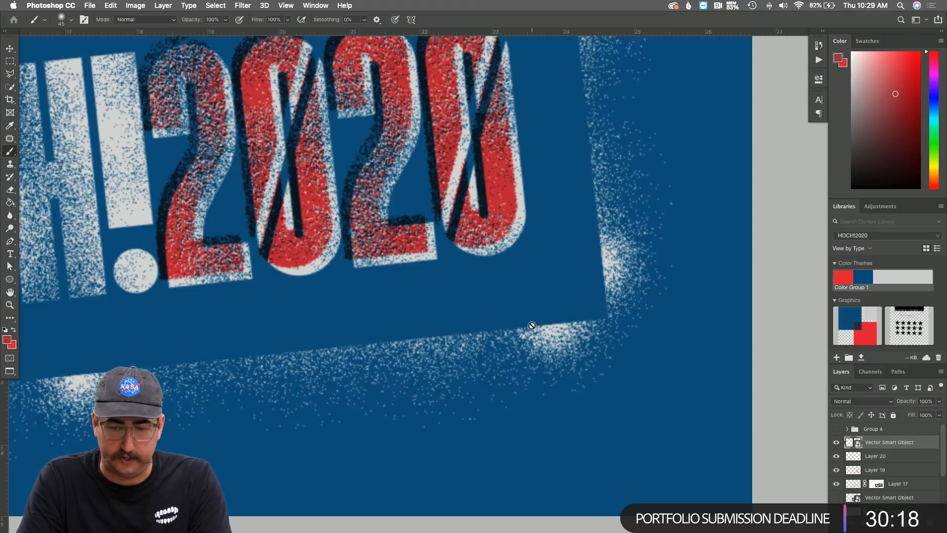
key(z)
alt+click(411, 265)
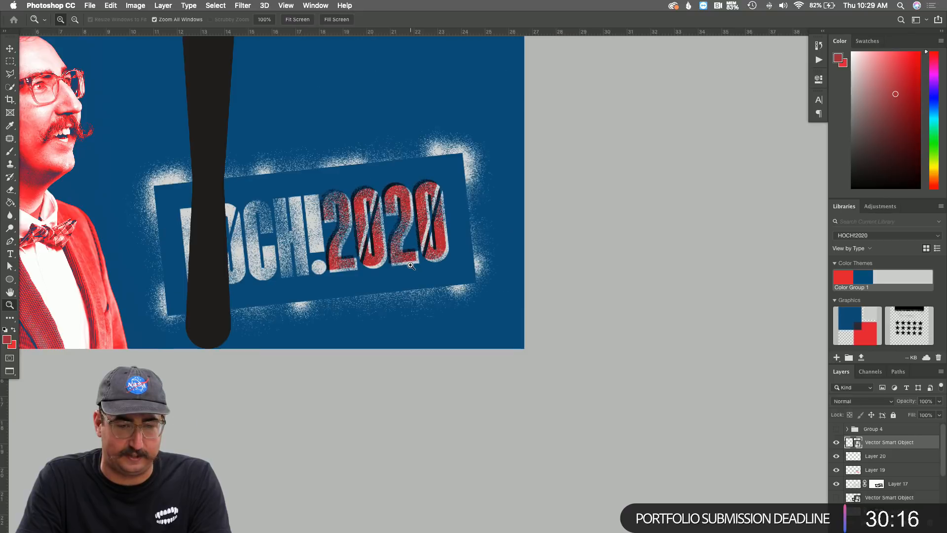
scroll(259, 135, up, 4)
key(super+t)
drag(236, 79, 207, 218)
key(Return)
Position the small drip beneath the white halo's lower edge.
key(super+t)
drag(214, 255, 263, 320)
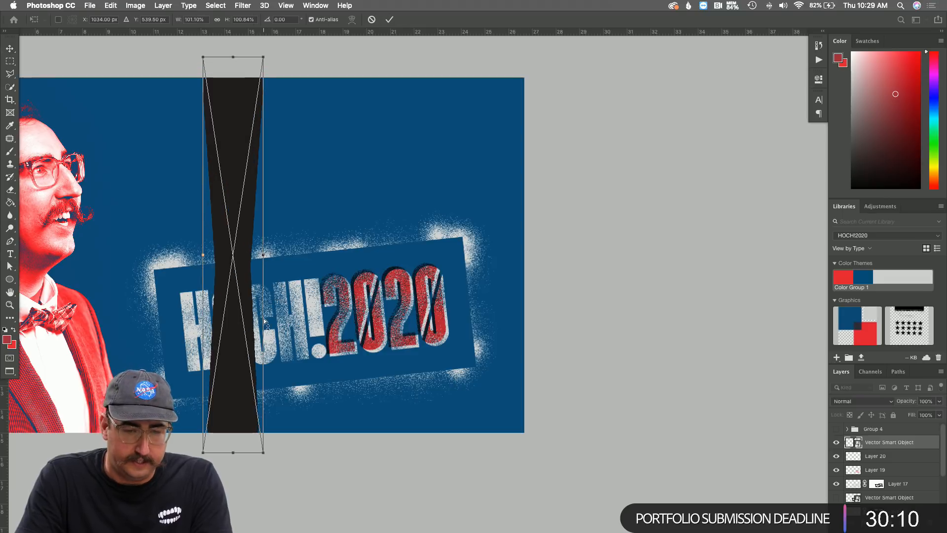
key(super+z)
drag(207, 233, 308, 399)
key(Return)
super+click(354, 389)
super+click(353, 389)
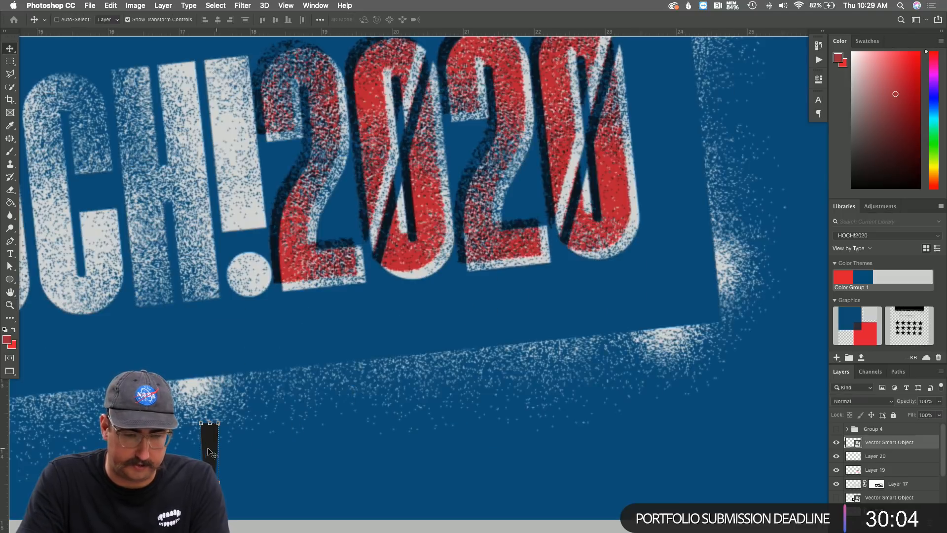
drag(206, 444, 192, 405)
Move the drip layer below Layer 20 and load its shape as a selection.
drag(888, 446, 885, 492)
scroll(886, 485, down, 2)
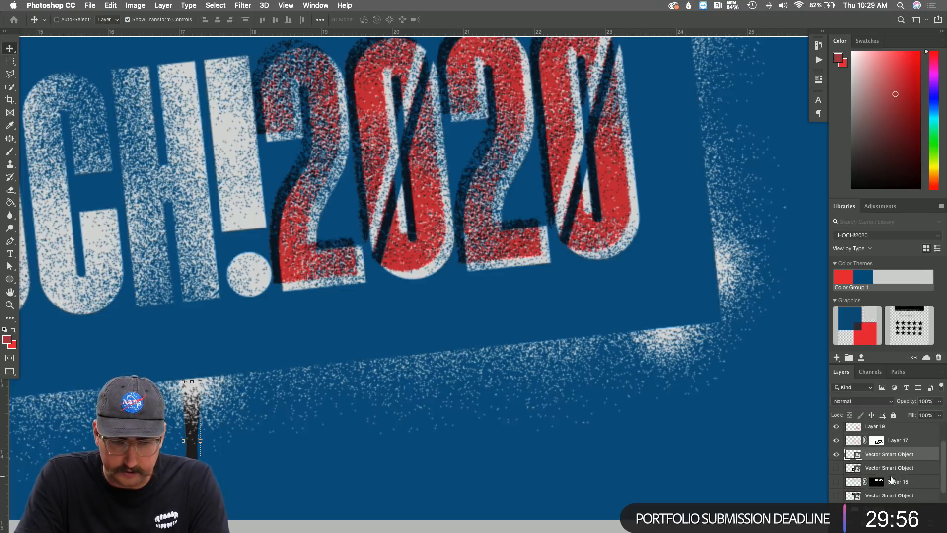
super+click(852, 454)
Add a Dissolve-mode Layer 21 and paint white speckles inside the drip selection.
key(super+shift+n)
key(Return)
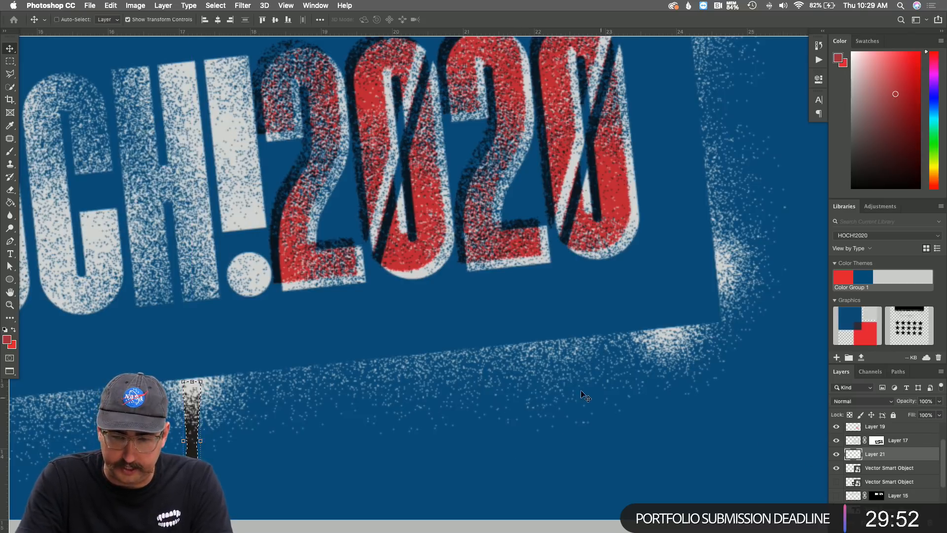
key(b)
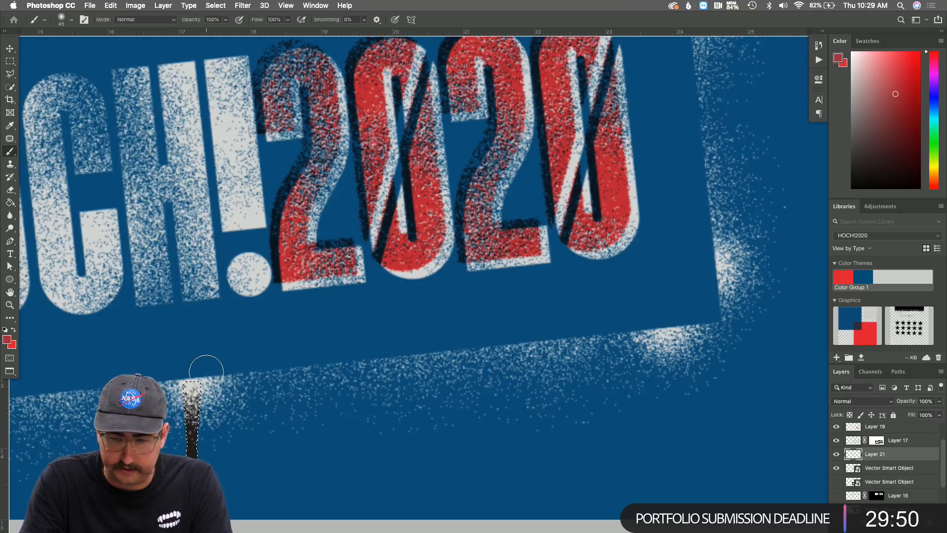
click(846, 401)
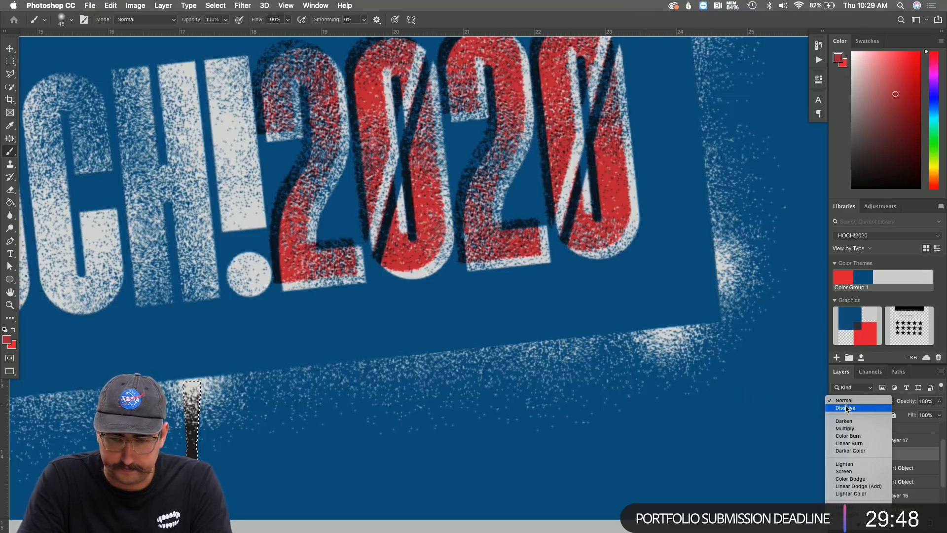
click(847, 408)
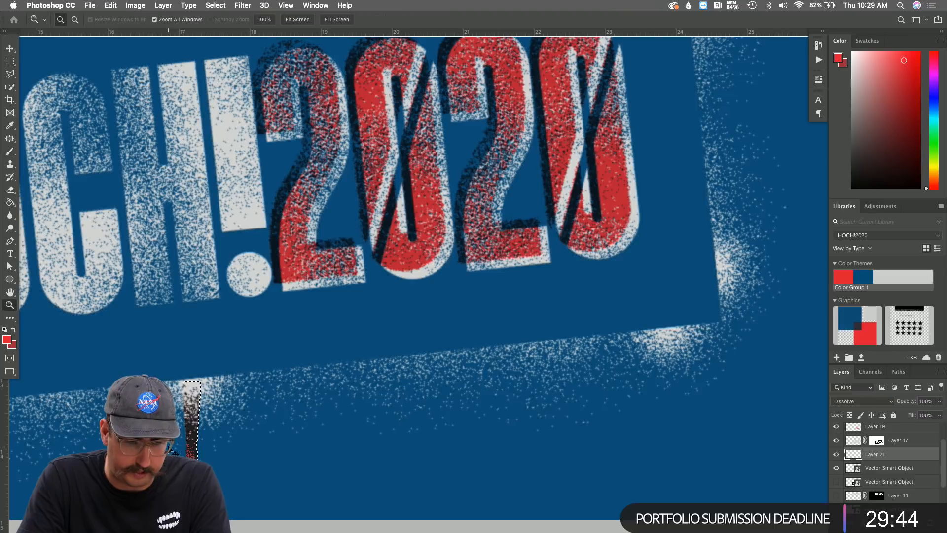
key(d)
key(x)
click(176, 440)
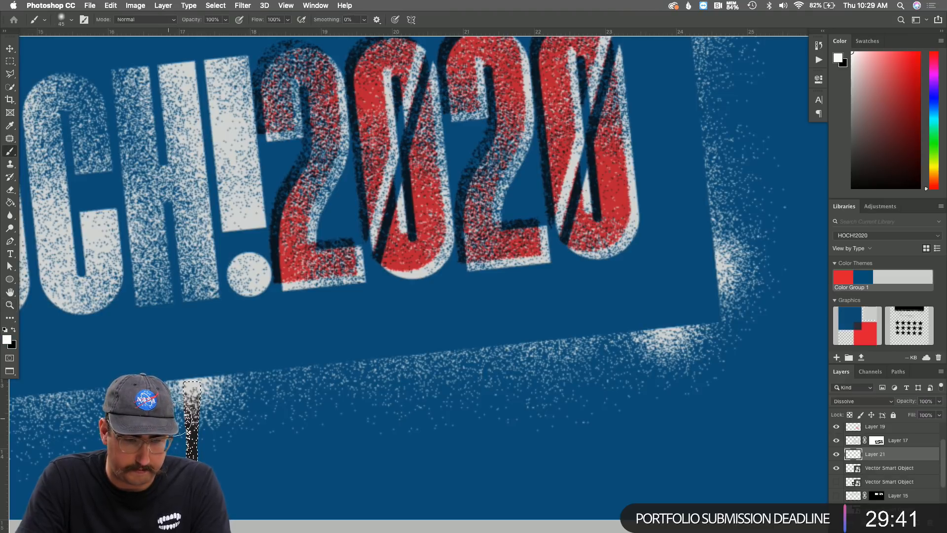
drag(221, 410, 207, 458)
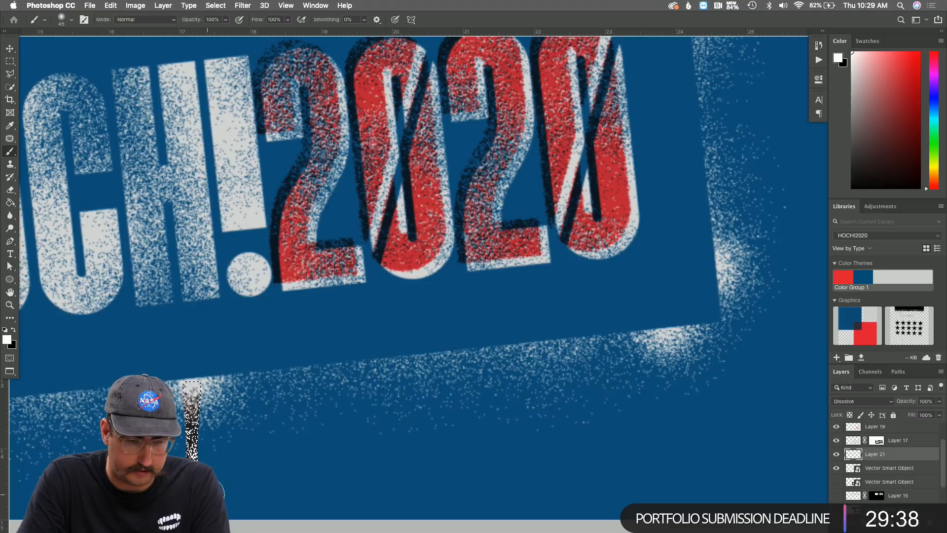
Deselect, hide the original black drip layer, and add a new Layer 22.
key(super+d)
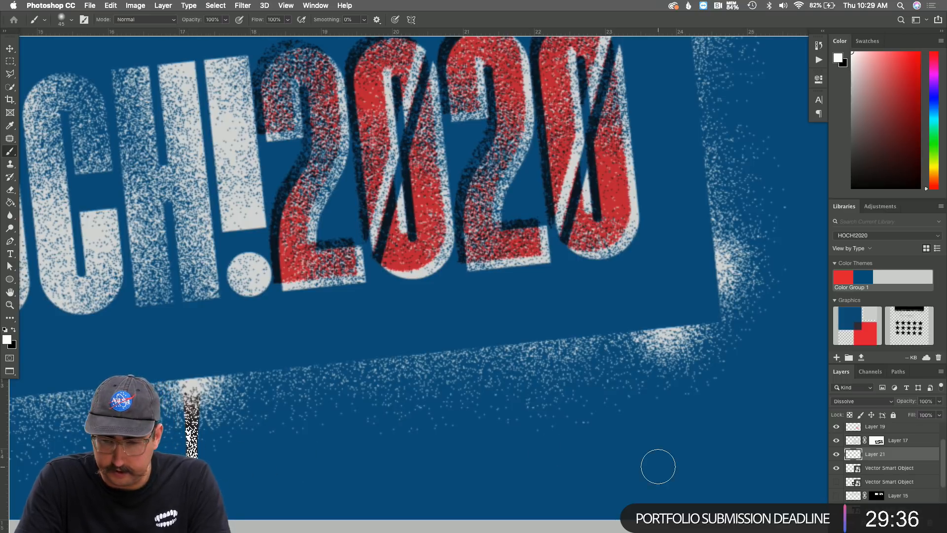
click(837, 469)
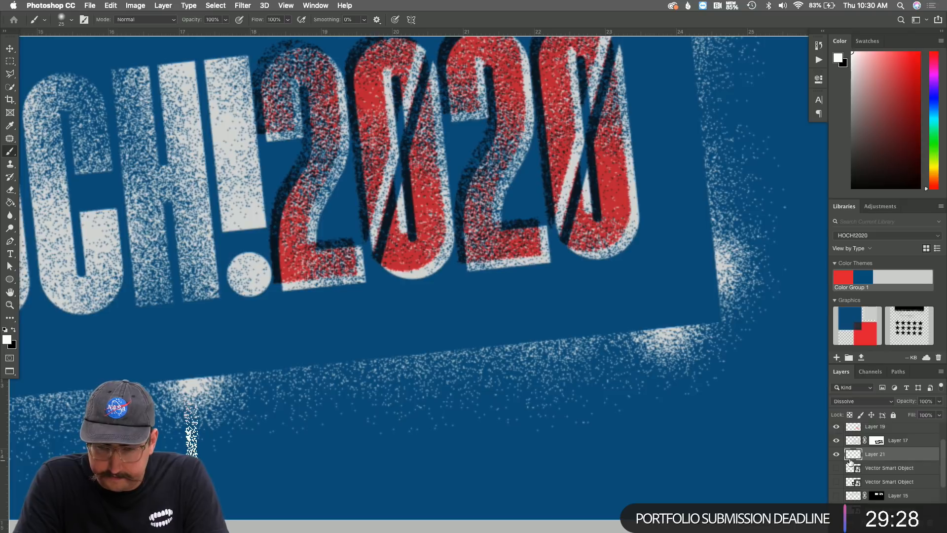
click(883, 473)
key(shift+super+n)
key(Return)
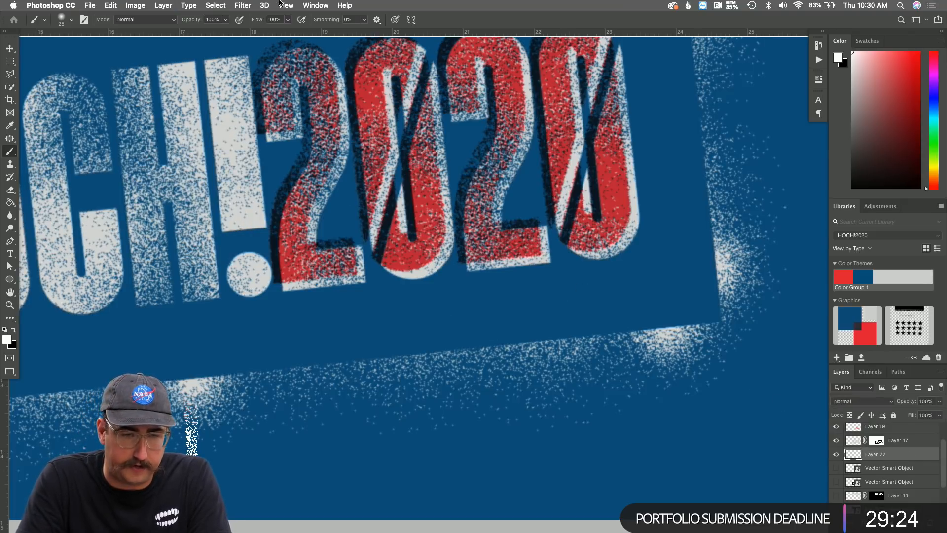
Apply a Gaussian blur to the Layer 22 drip and nudge it down and right.
click(243, 5)
mouse_move(296, 122)
click(400, 160)
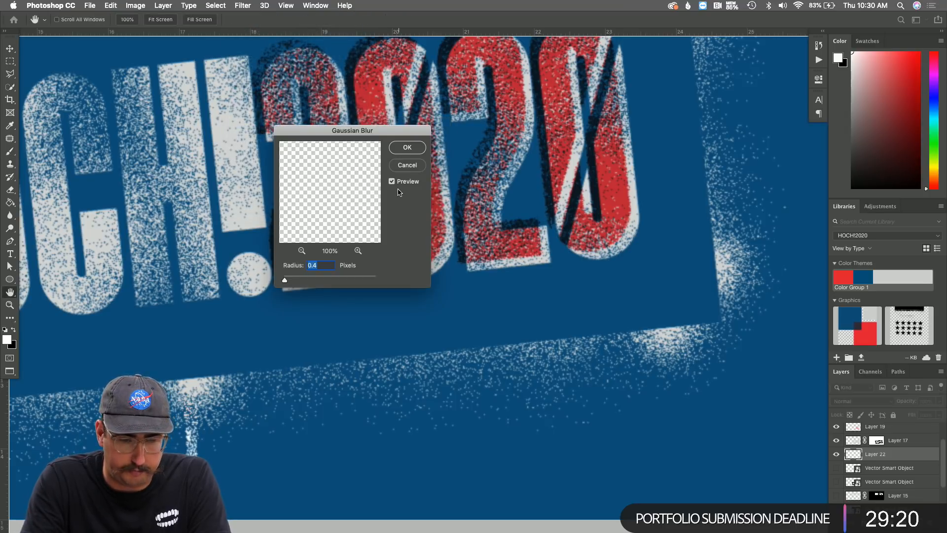
key(Return)
key(v)
key(Right)
key(Right)
key(Down)
key(Down)
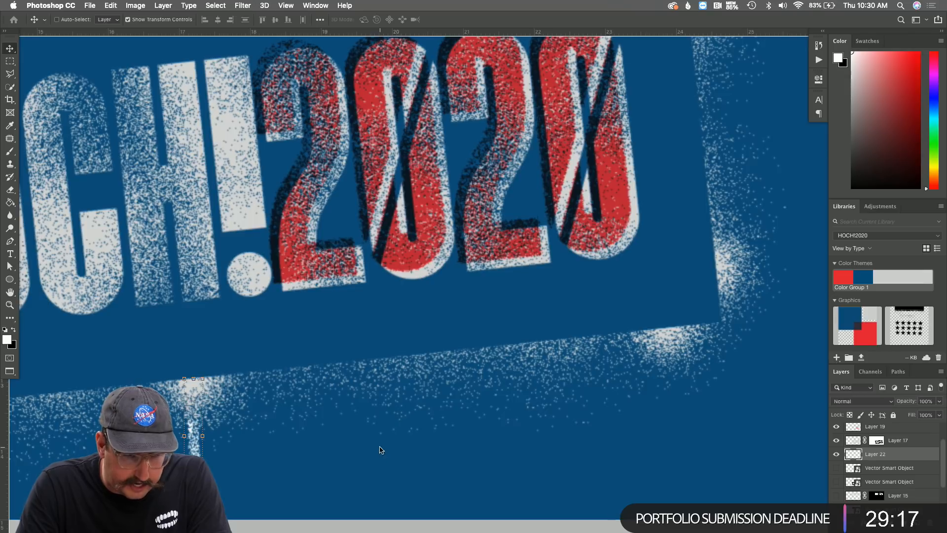
Duplicate the drip and move the copy under the banner's right end.
key(z)
alt+click(303, 437)
key(super+j)
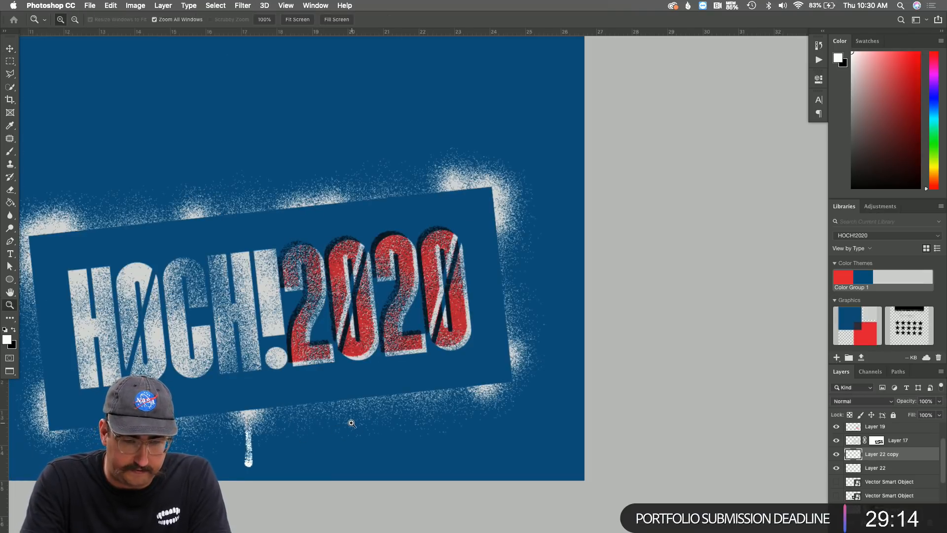
key(v)
drag(248, 444, 495, 421)
Duplicate the drip again and nudge the second copy left and slightly down.
key(super+j)
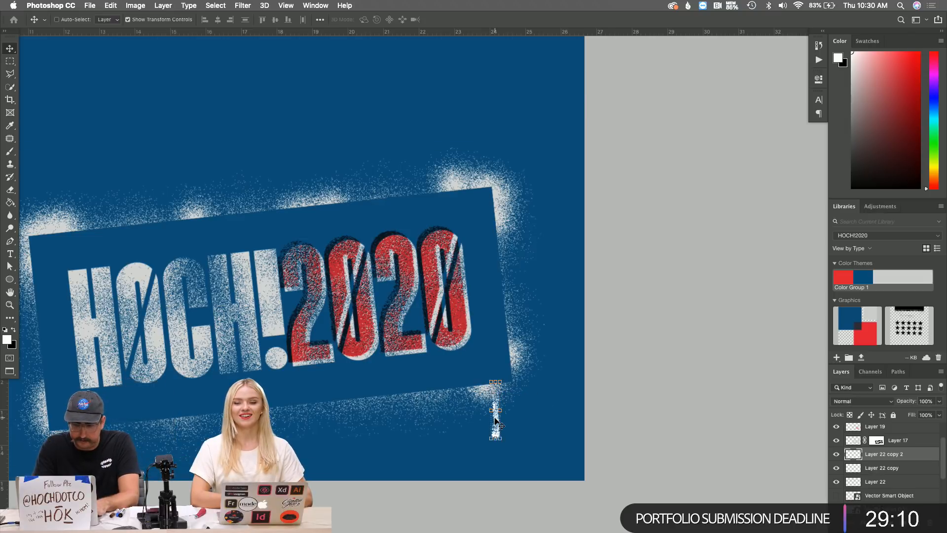
key(shift+Left)
key(shift+Left)
key(shift+Left)
key(shift+Left)
key(shift+Down)
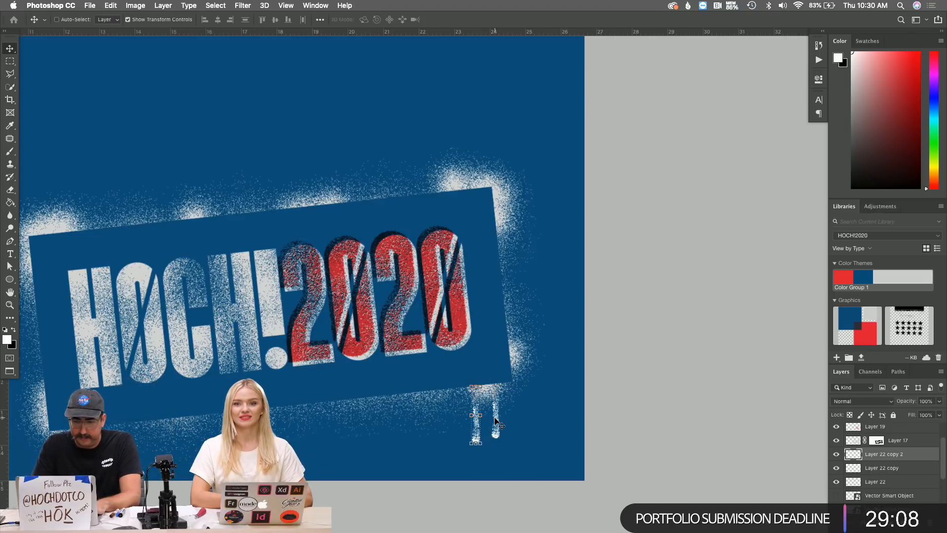
Shorten the other right-side drip to about 77% with Free Transform.
click(906, 468)
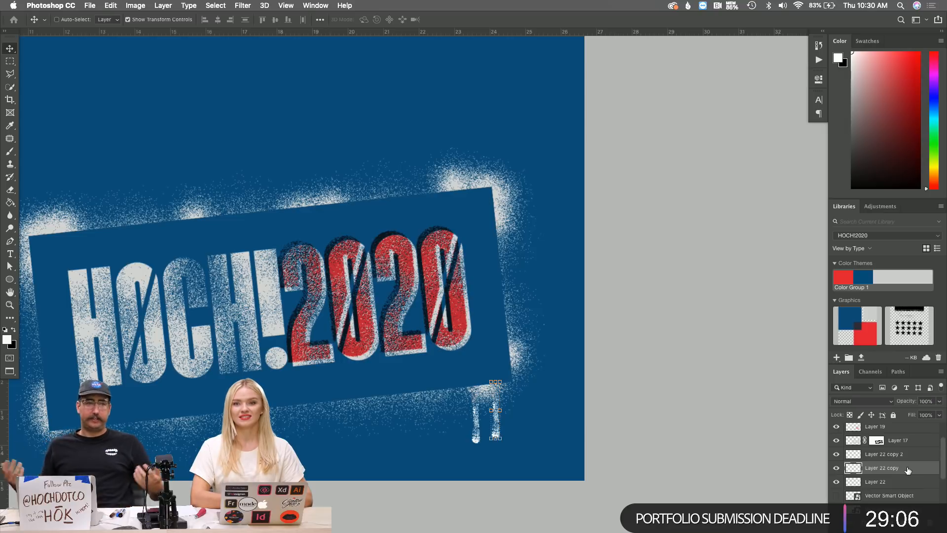
click(892, 496)
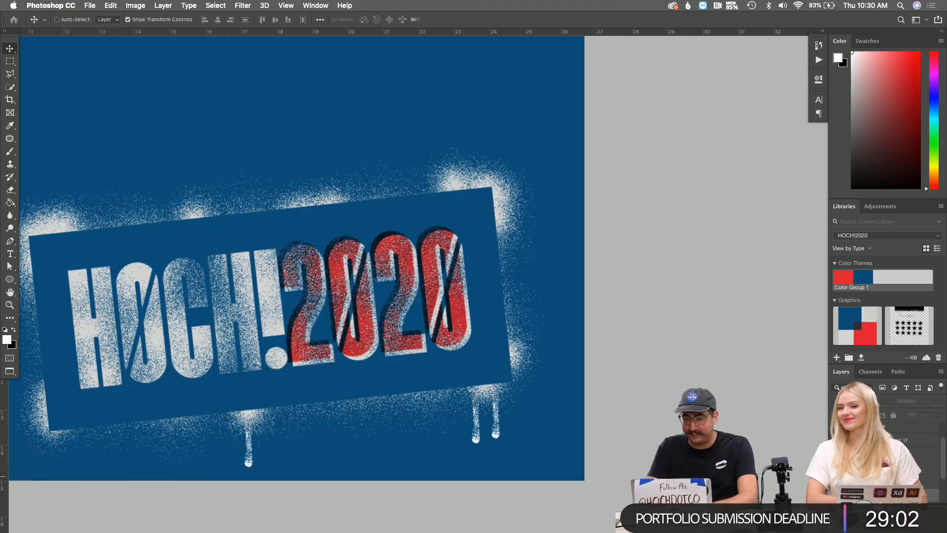
key(super+t)
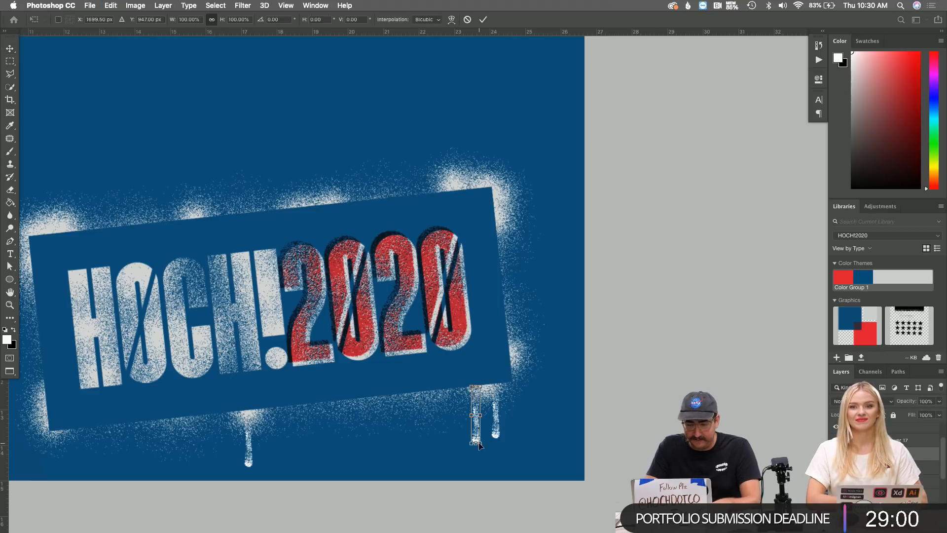
drag(479, 443, 475, 428)
key(Return)
key(z)
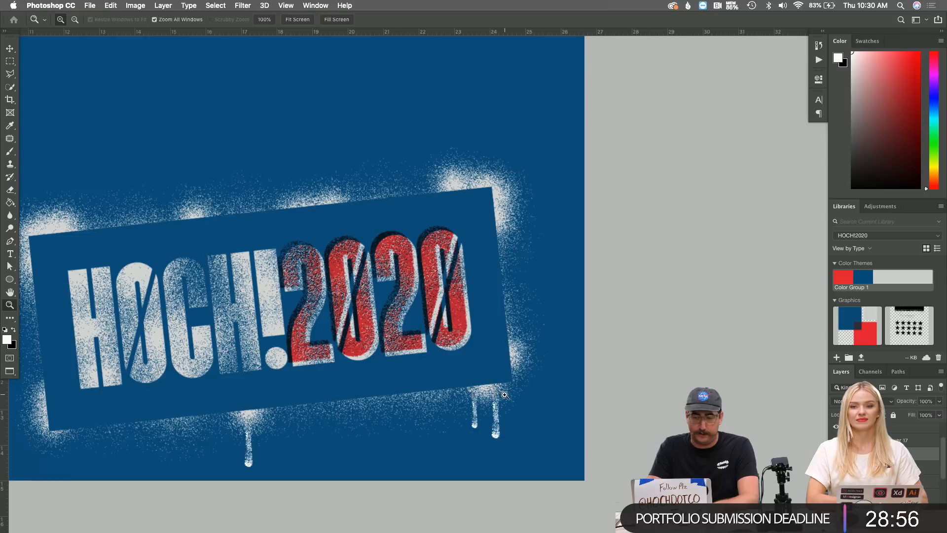
alt+click(402, 333)
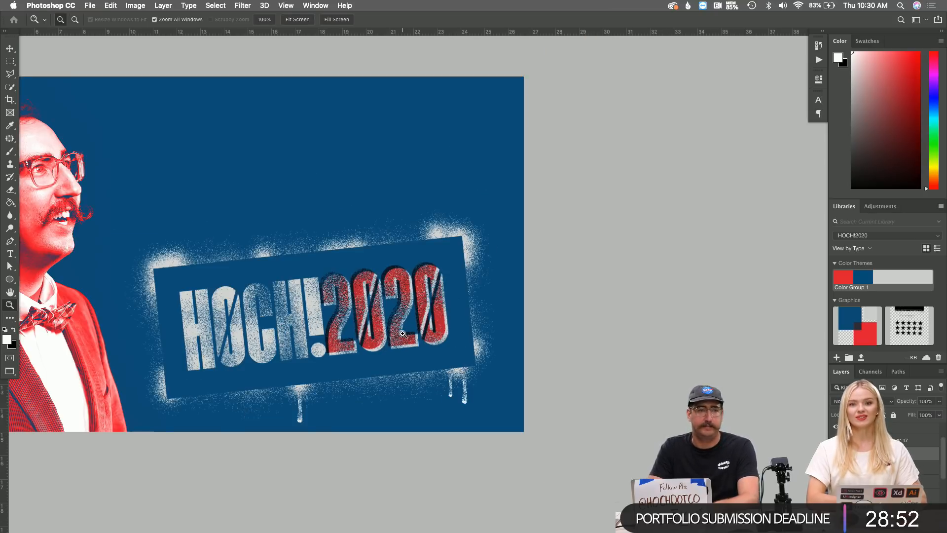
Inspect the right-side drips up close in Photoshop, then switch back to Illustrator.
key(super+Tab)
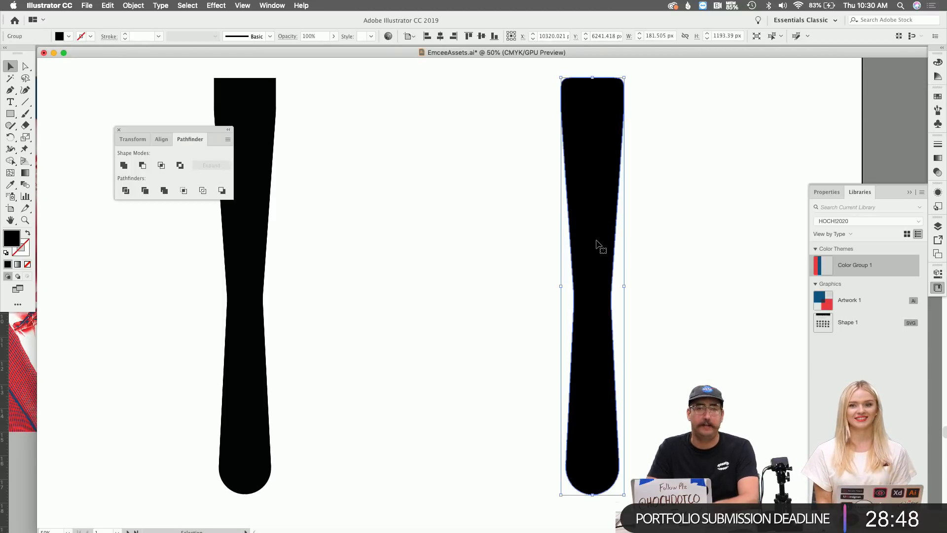
key(super+Tab)
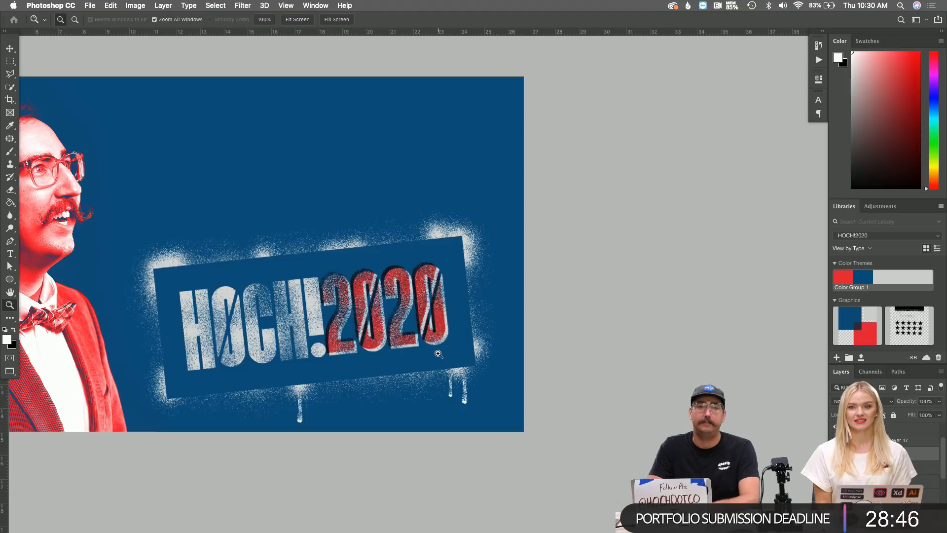
click(419, 390)
click(450, 389)
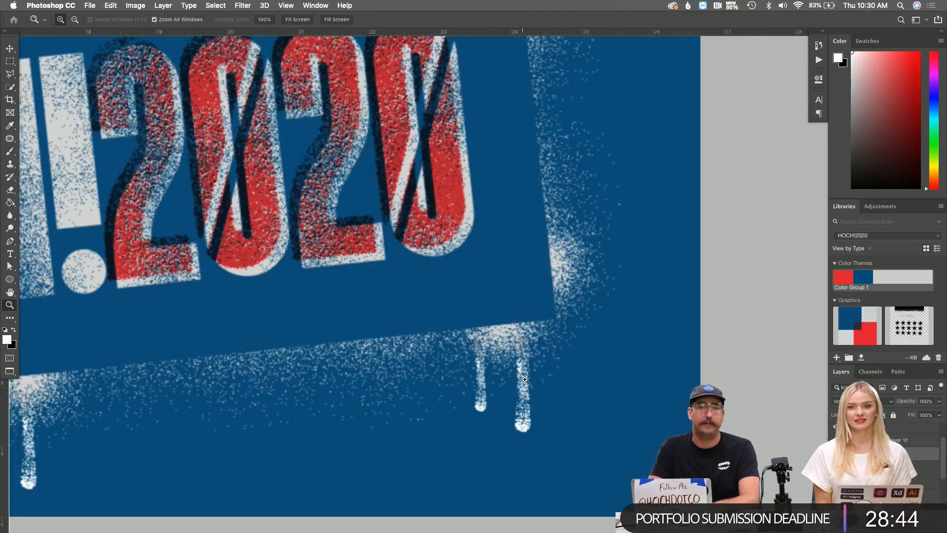
alt+click(391, 362)
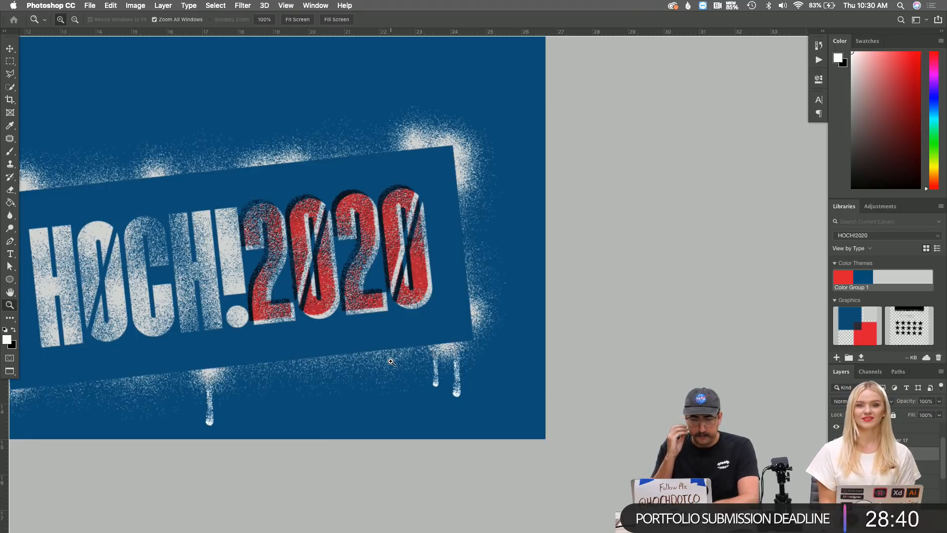
key(super+Tab)
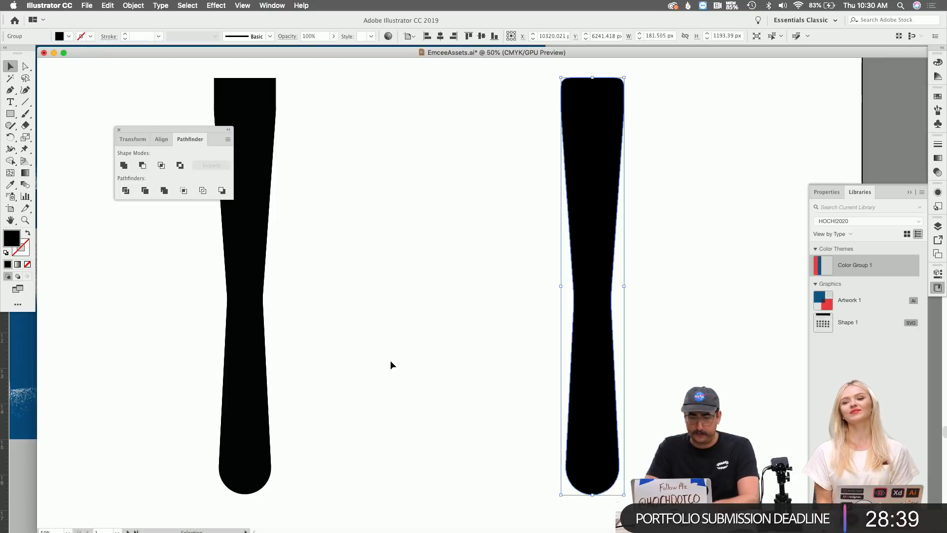
Copy PRINTED's red bar down behind the SPRAY PAINTED word.
key(z)
alt+click(452, 131)
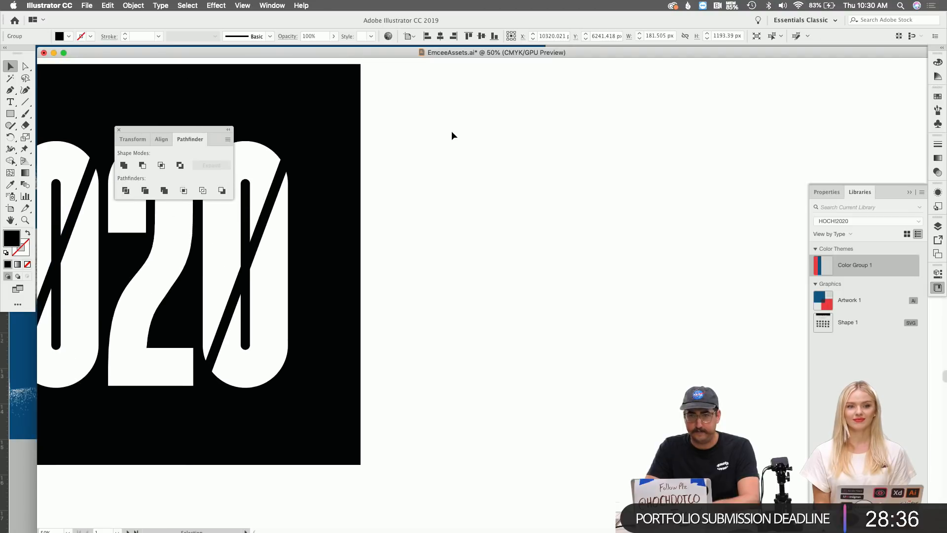
alt+click(452, 132)
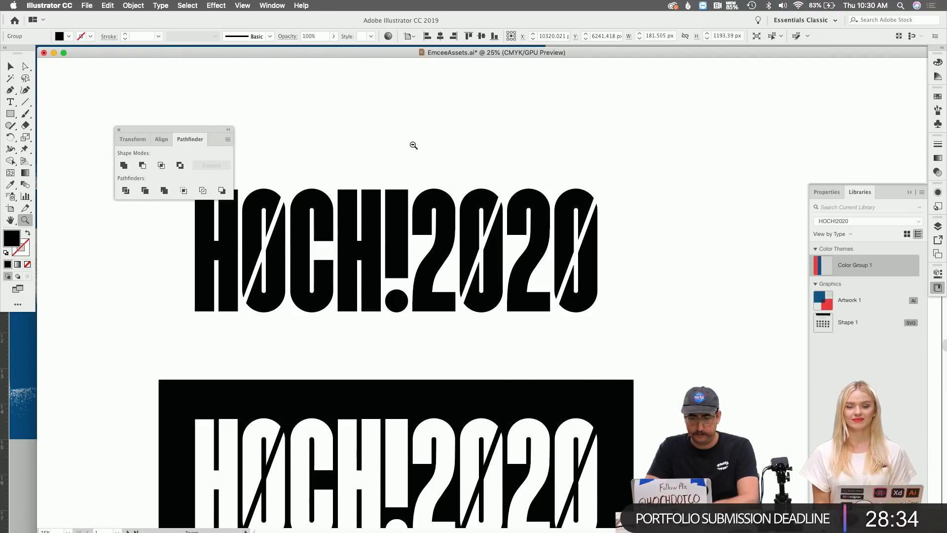
alt+click(413, 145)
click(415, 217)
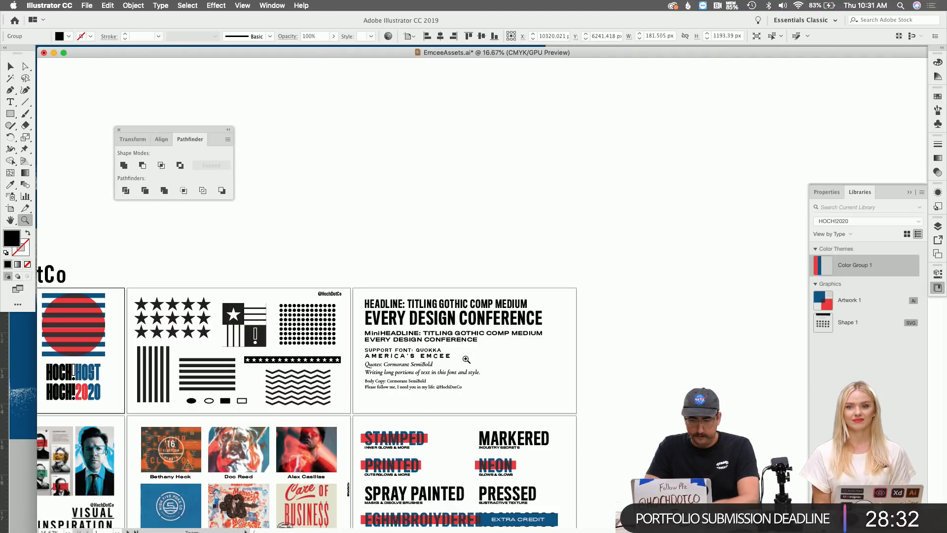
click(503, 393)
key(v)
drag(295, 310, 295, 366)
Colour SPRAY PAINTED blue from PRINTED and stretch its red bar across the word.
click(347, 360)
key(i)
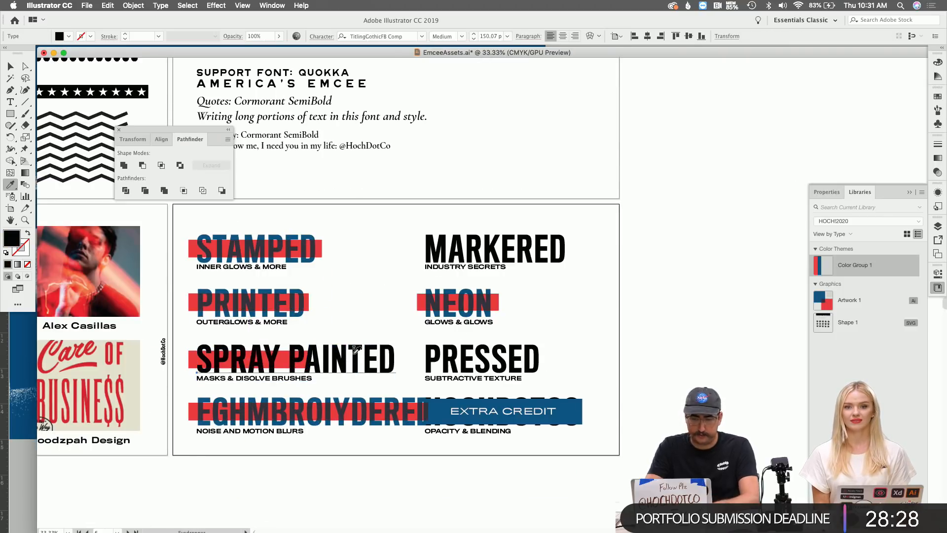
click(288, 302)
key(v)
click(351, 293)
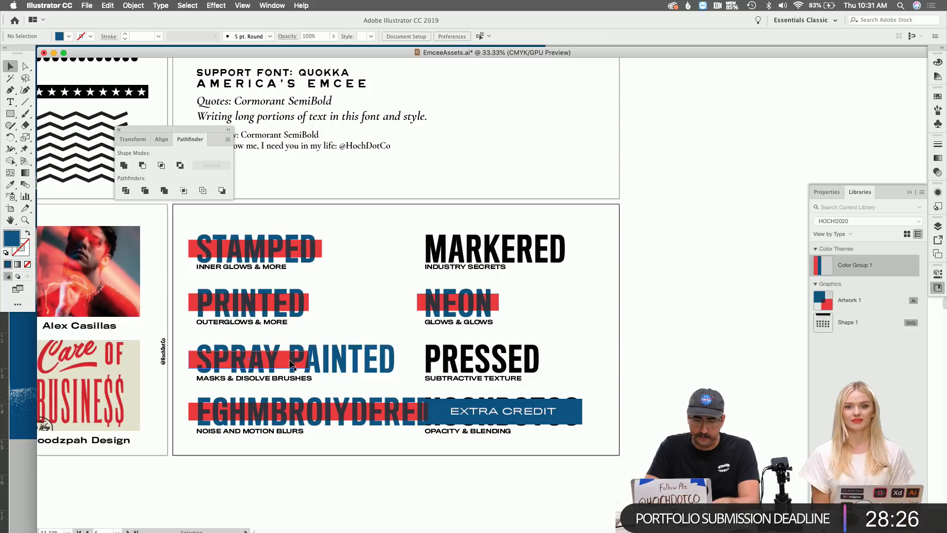
click(291, 365)
drag(310, 360, 395, 360)
Colour PRESSED blue from the EXTRA CREDIT bar and copy a red bar behind it.
click(446, 350)
key(i)
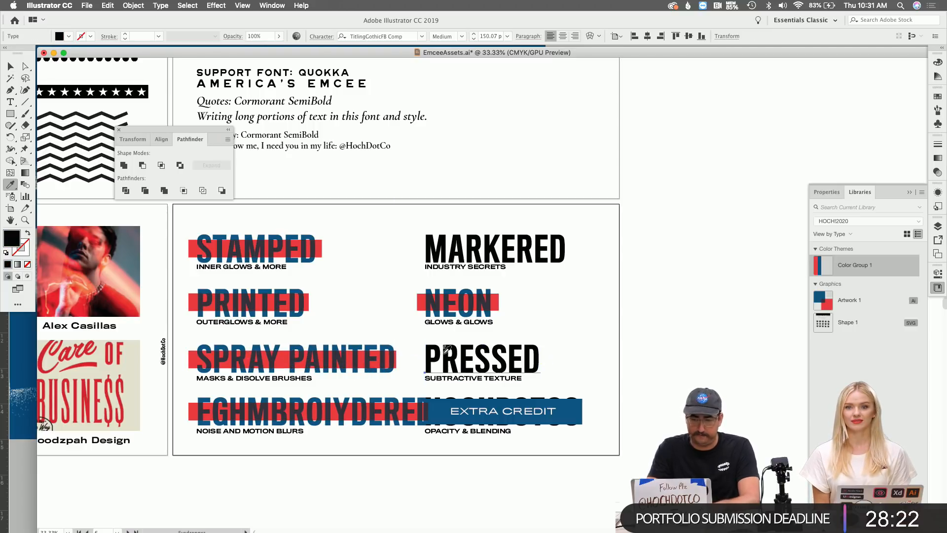
click(495, 398)
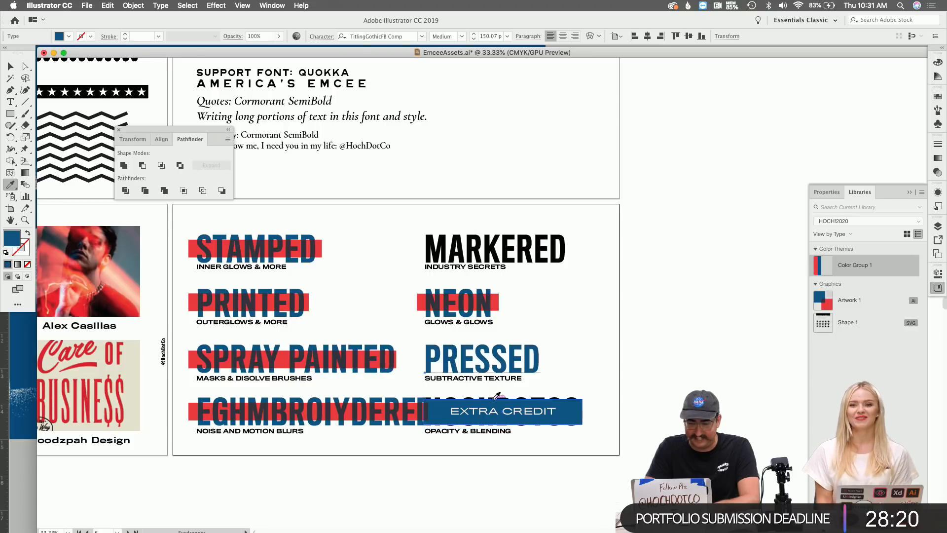
key(v)
drag(433, 352, 546, 359)
key(super+Tab)
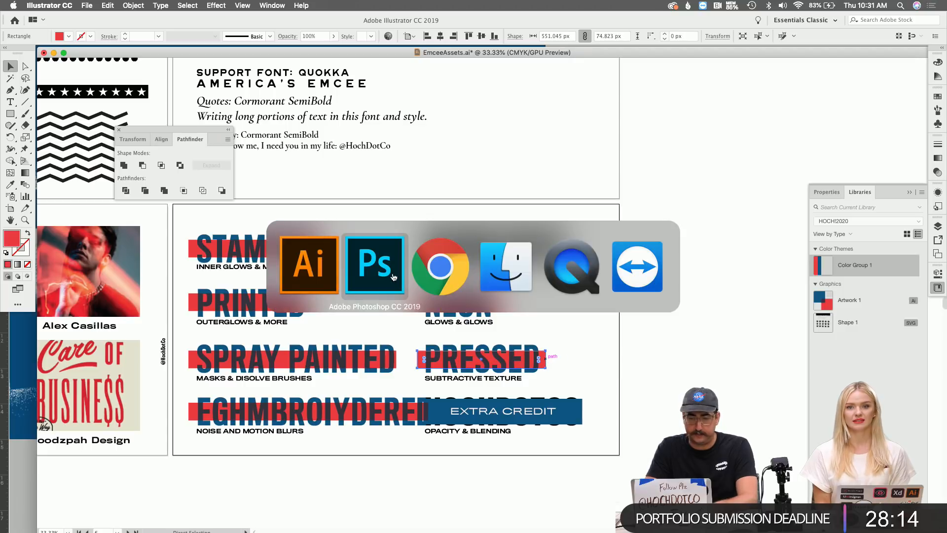
click(447, 276)
scroll(296, 116, up, 10)
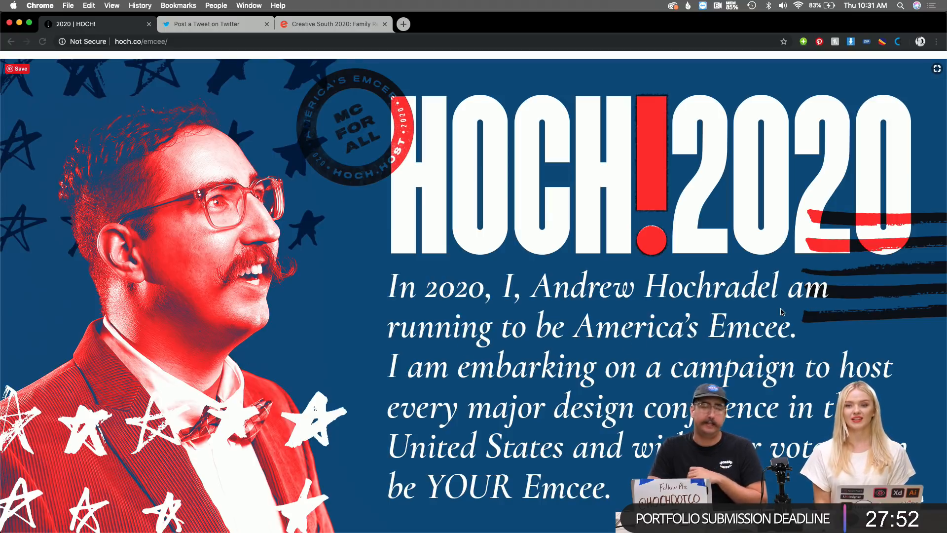
scroll(781, 312, down, 8)
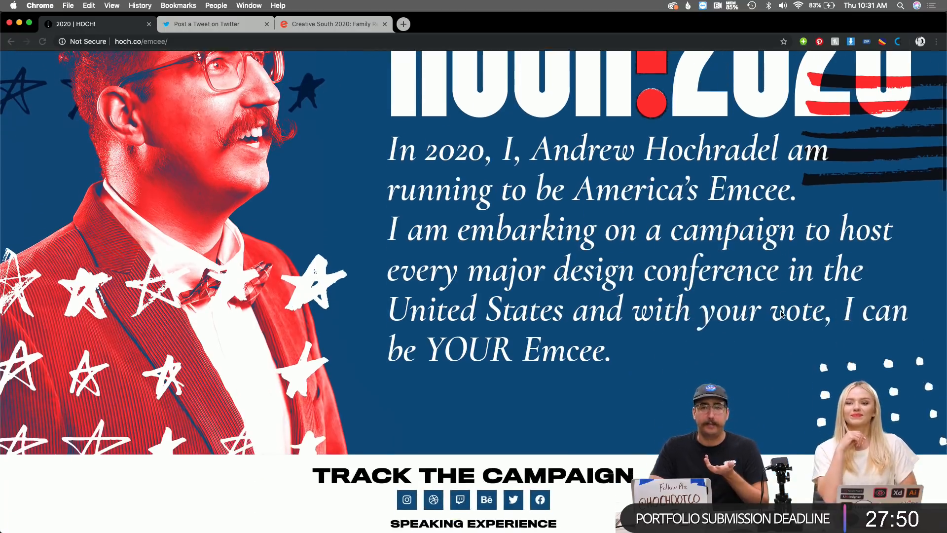
scroll(780, 314, down, 5)
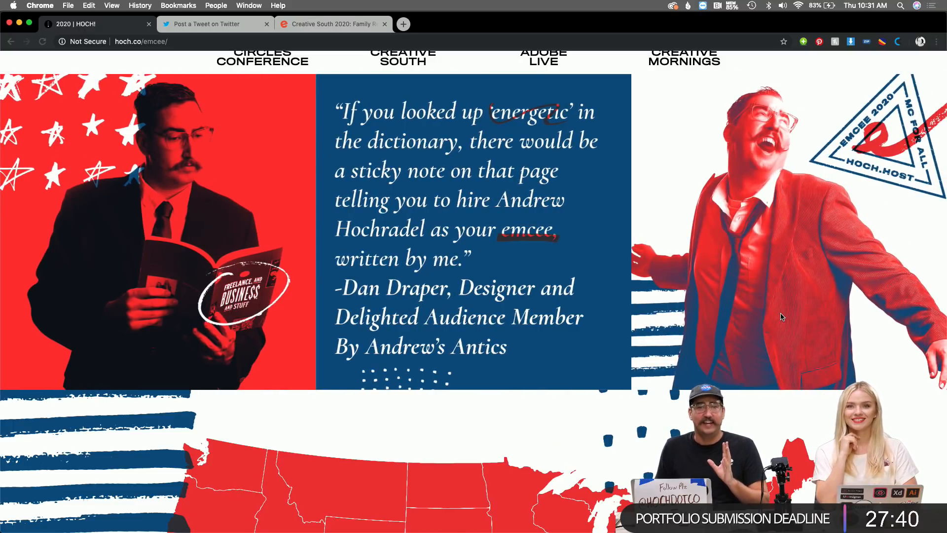
scroll(781, 316, down, 6)
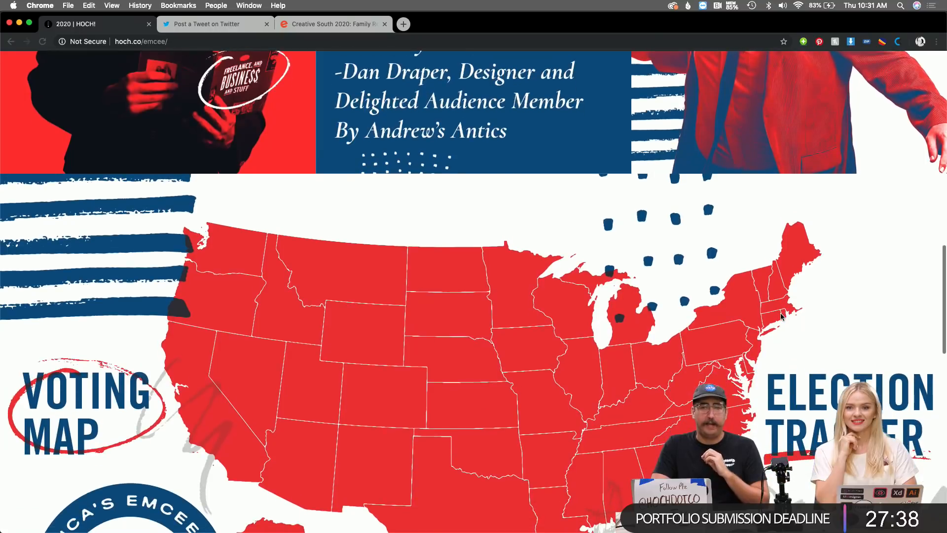
scroll(781, 317, down, 2)
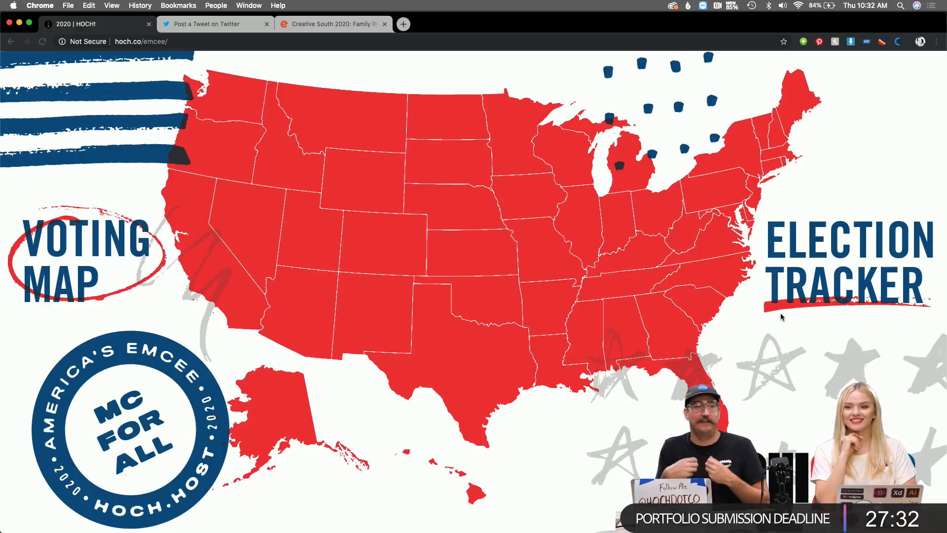
scroll(780, 318, down, 15)
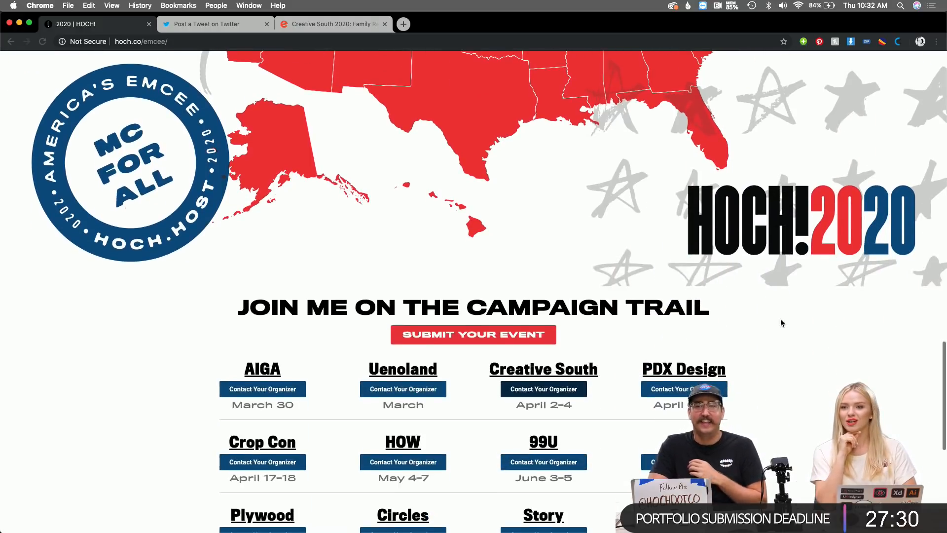
scroll(781, 323, up, 2)
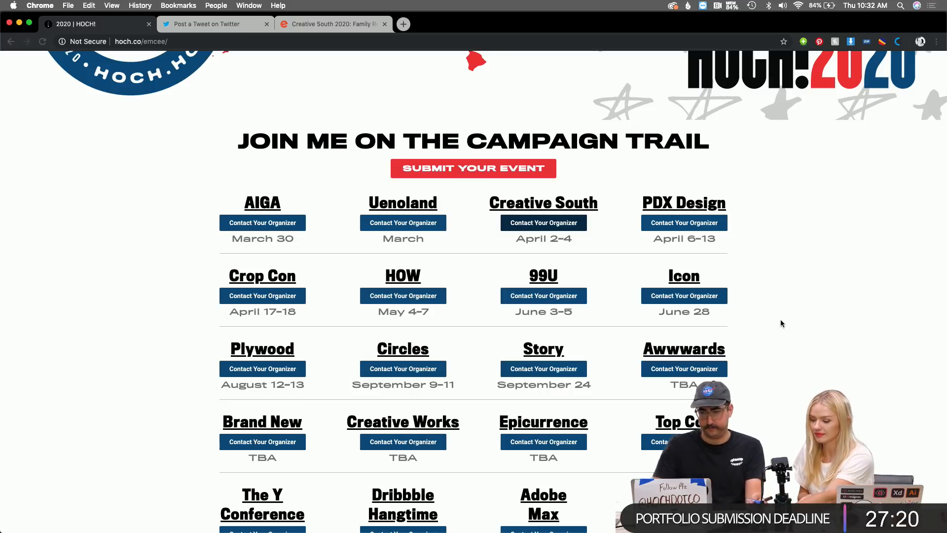
scroll(781, 323, up, 15)
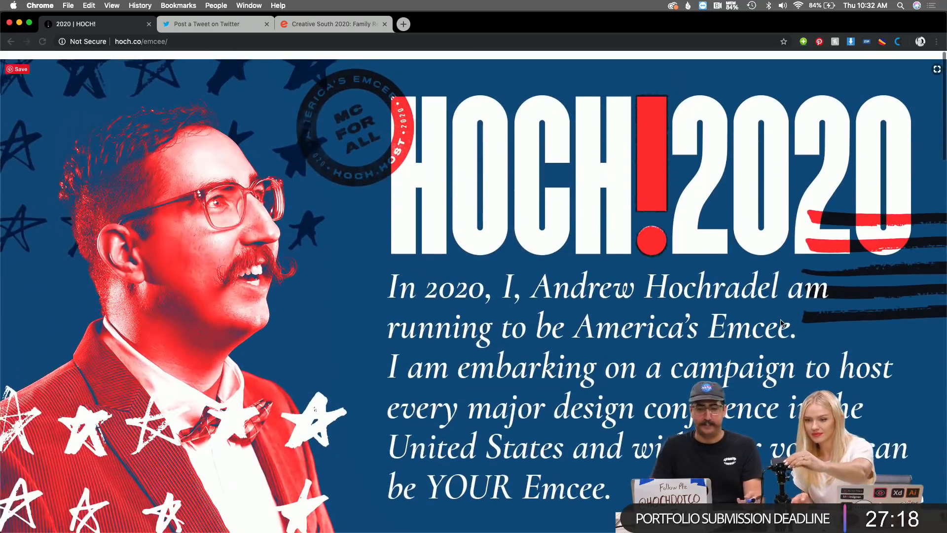
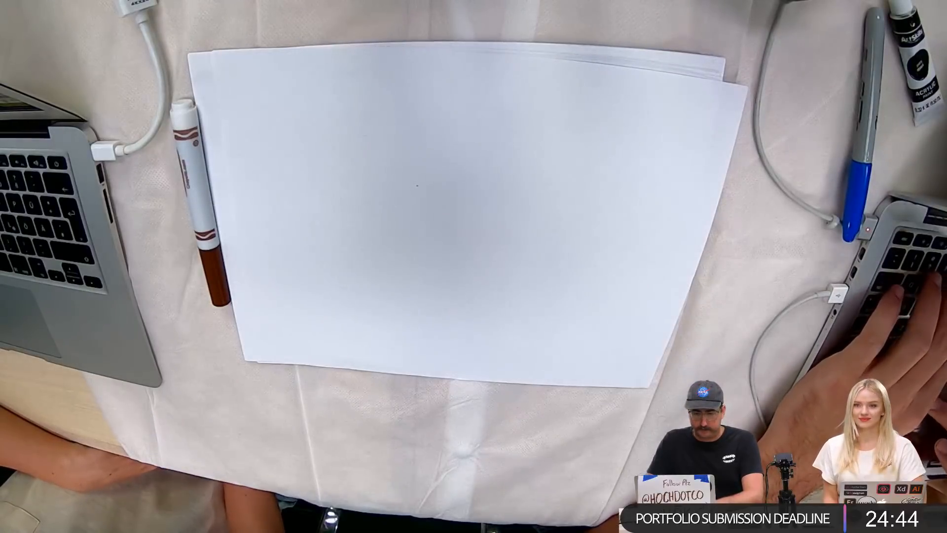
Scroll the EmceeAssets.ai artboards to the stars, stripes and zigzag board, then go back to Chrome.
key(super+Tab)
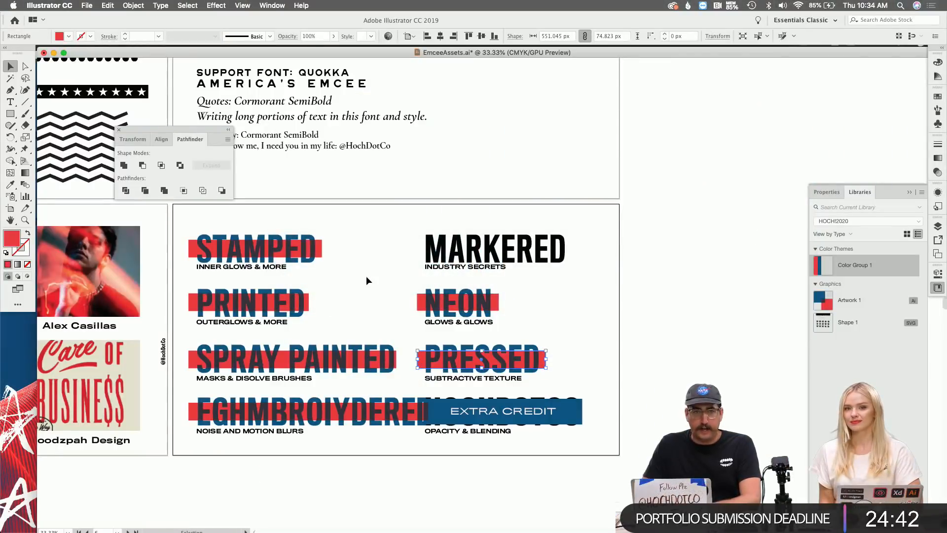
scroll(366, 277, up, 5)
scroll(366, 278, left, 15)
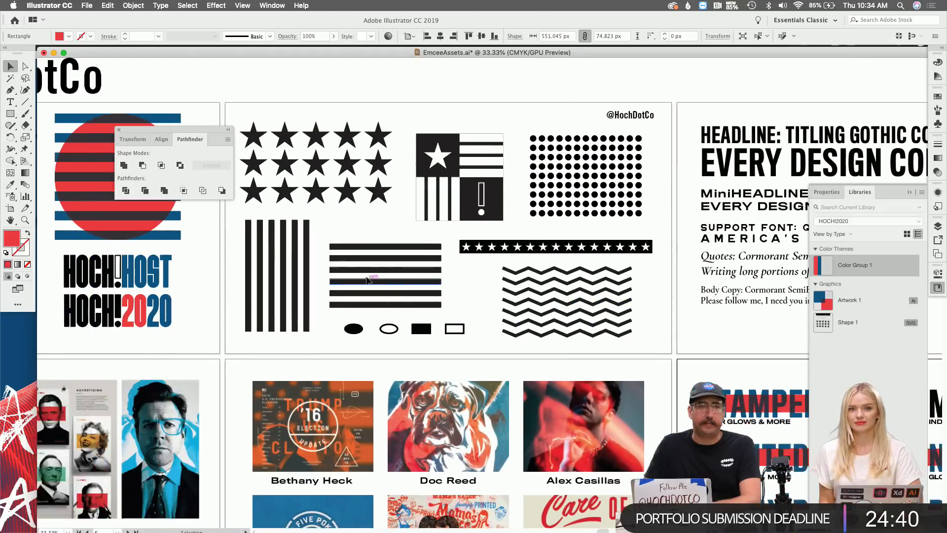
scroll(367, 280, left, 2)
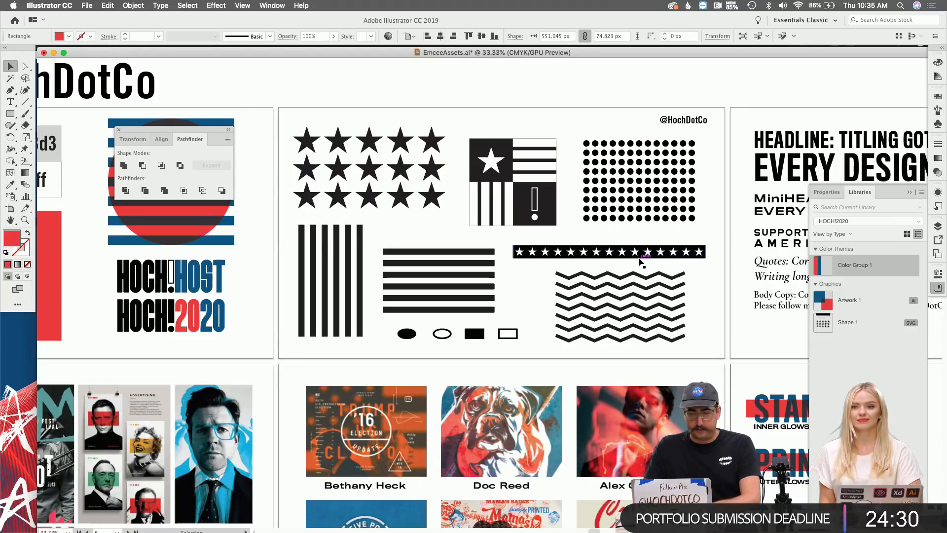
key(super+Tab)
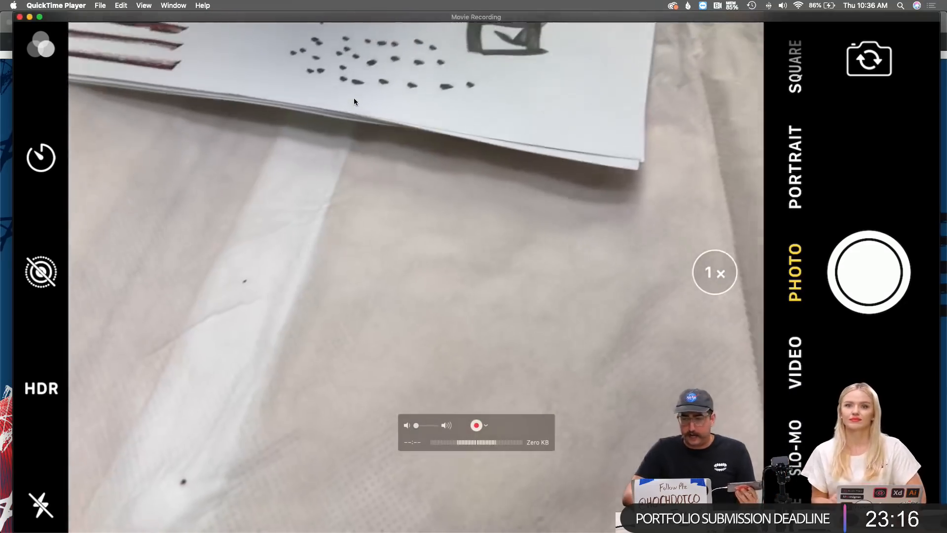
Minimize the QuickTime phone-camera view so the hoch.co/emcee campaign page shows.
click(30, 17)
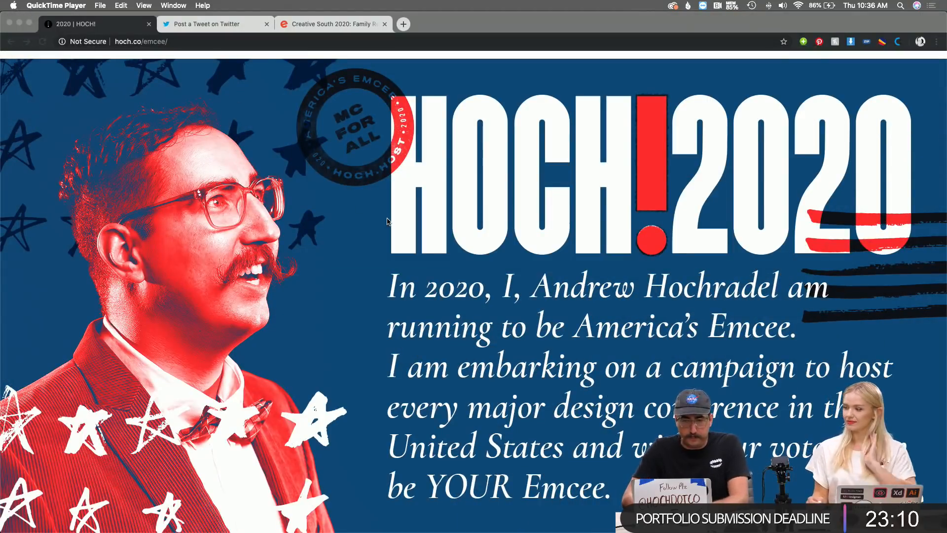
Switch from Chrome to Photoshop CC and its HOCH!2020 artwork.
key(super+Tab)
key(super+Tab)
key(super+Tab)
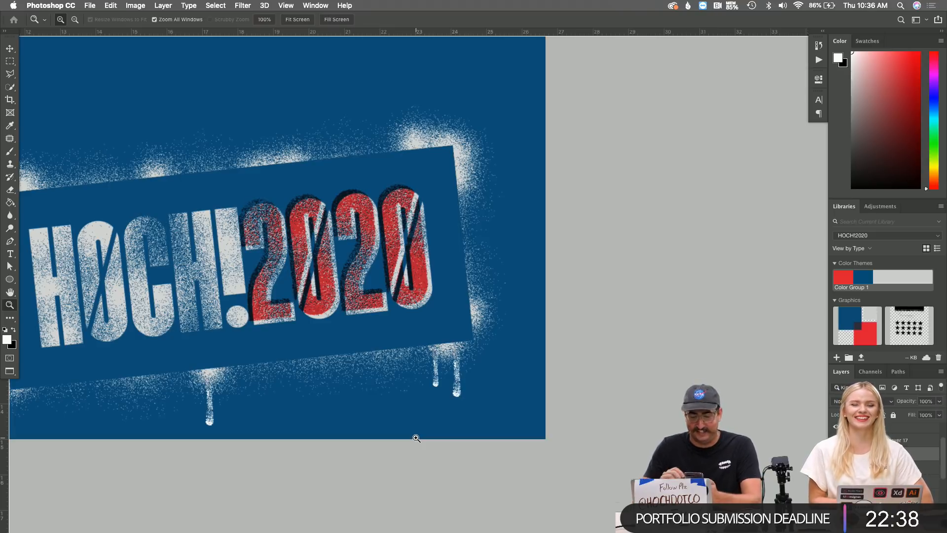
Open IMG_3321.JPG from Downloads in Adobe Photoshop CC 2019 using Finder's Open With.
mouse_move(452, 531)
click(372, 524)
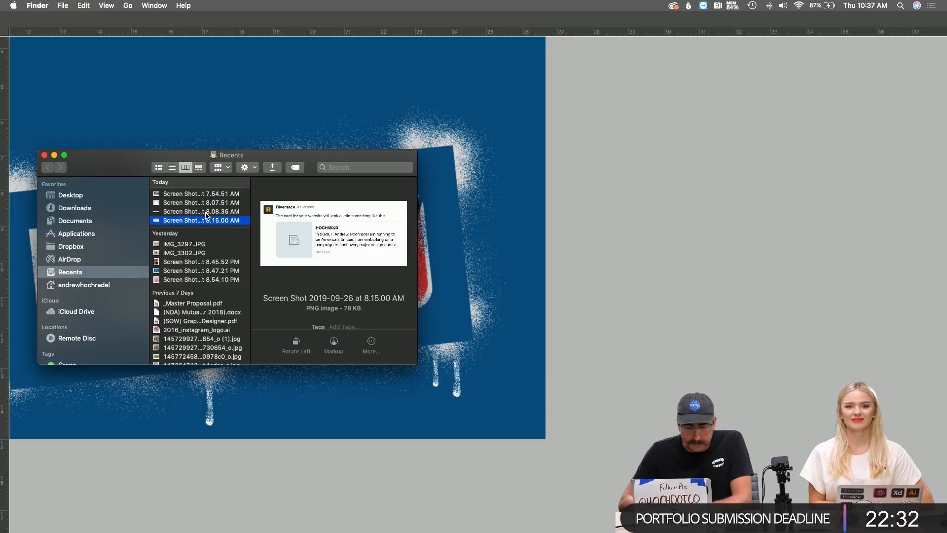
click(72, 209)
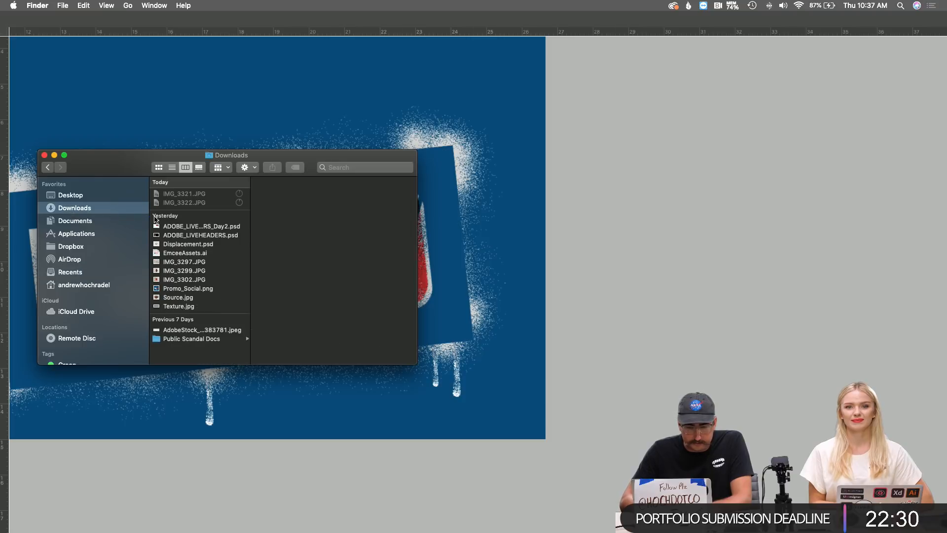
click(206, 195)
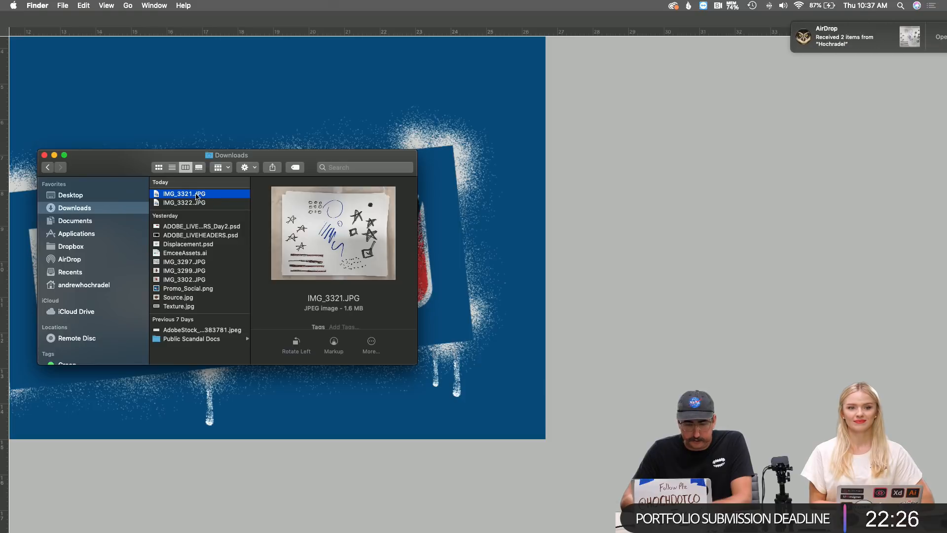
right_click(196, 194)
mouse_move(245, 212)
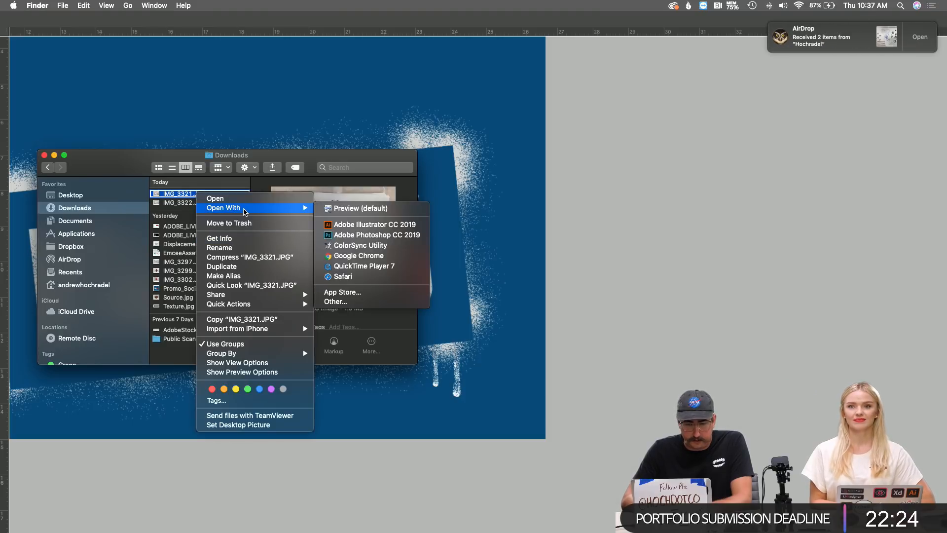
click(366, 238)
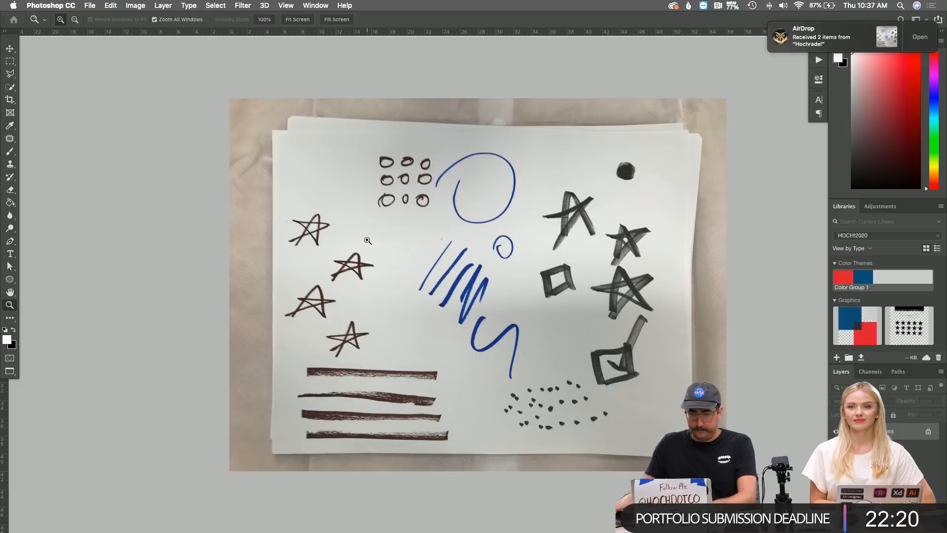
Zoom and pan the doodle photo until the top black brush star fills the view.
click(375, 272)
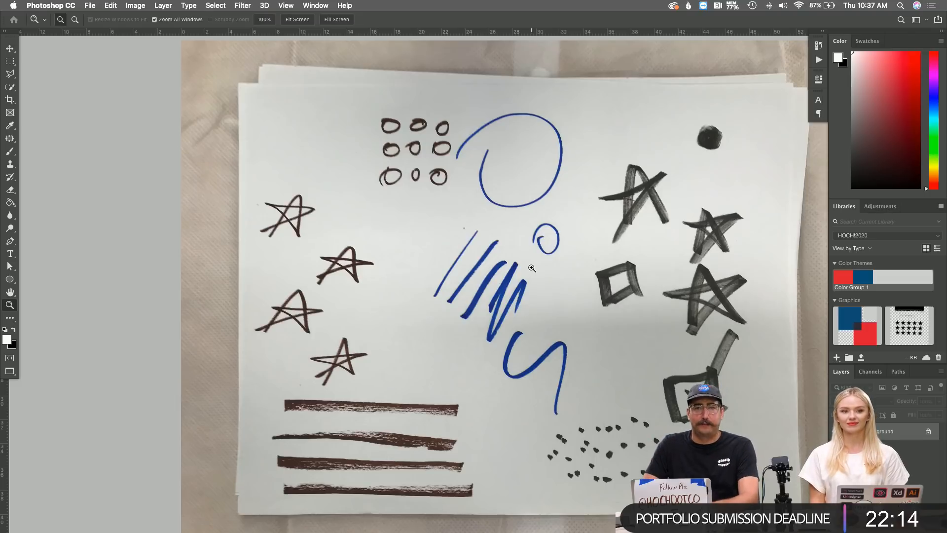
click(622, 231)
click(597, 231)
scroll(596, 231, right, 10)
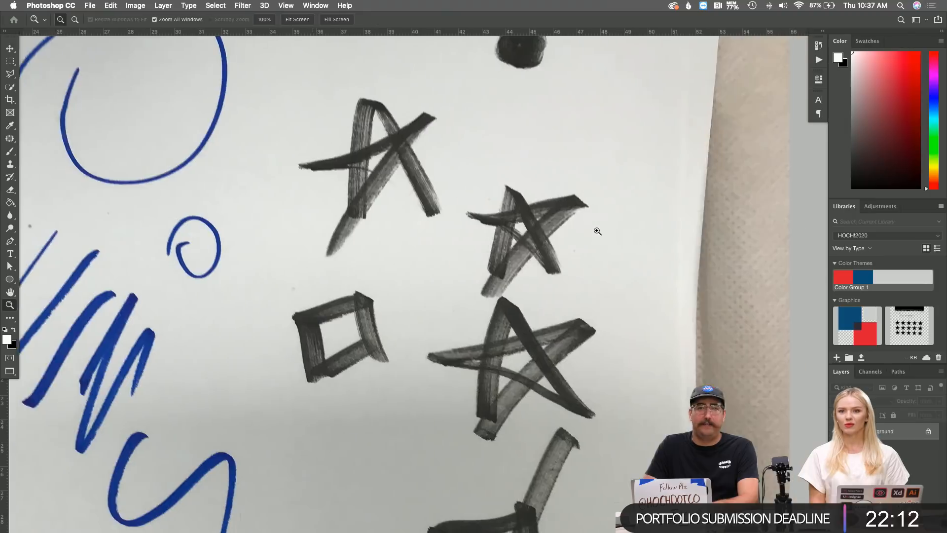
scroll(597, 231, left, 5)
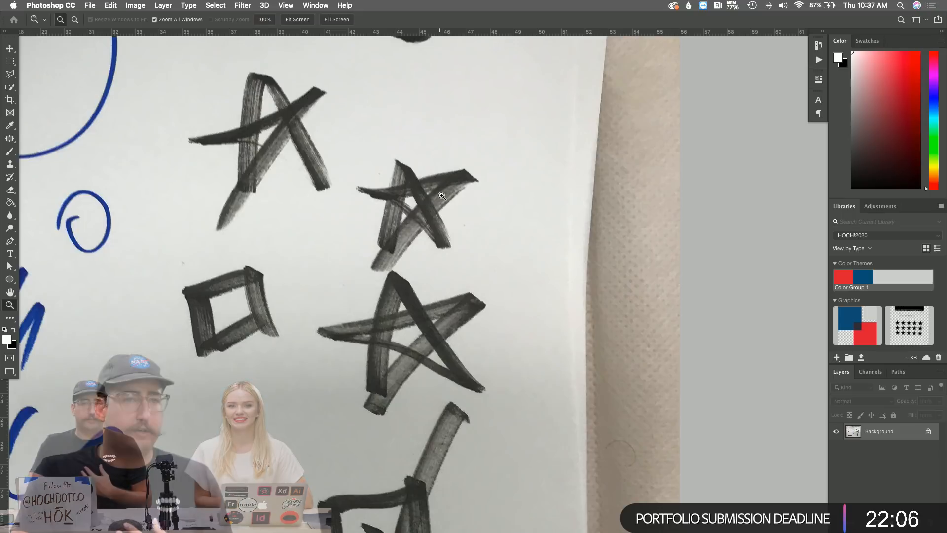
scroll(402, 209, down, 10)
scroll(402, 210, left, 6)
scroll(408, 206, left, 12)
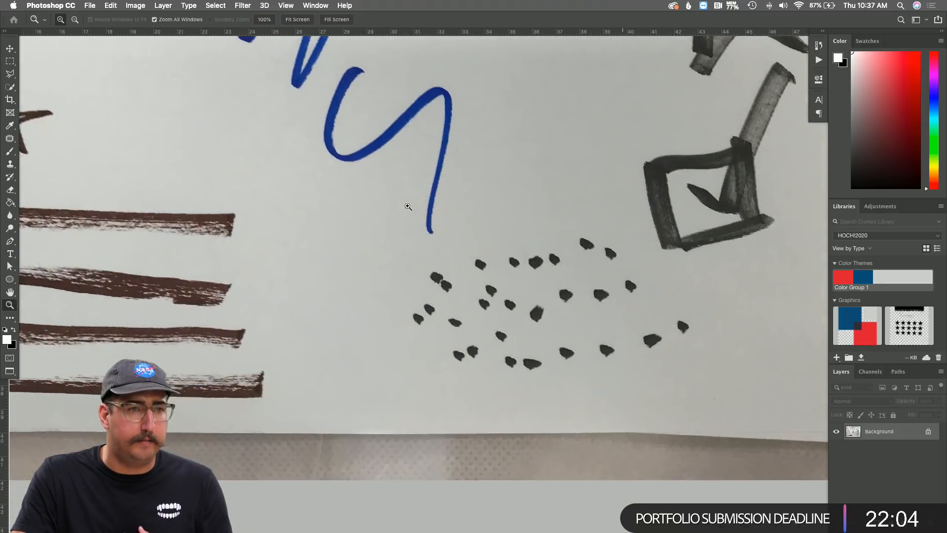
scroll(407, 206, up, 8)
scroll(408, 206, right, 12)
scroll(408, 207, up, 4)
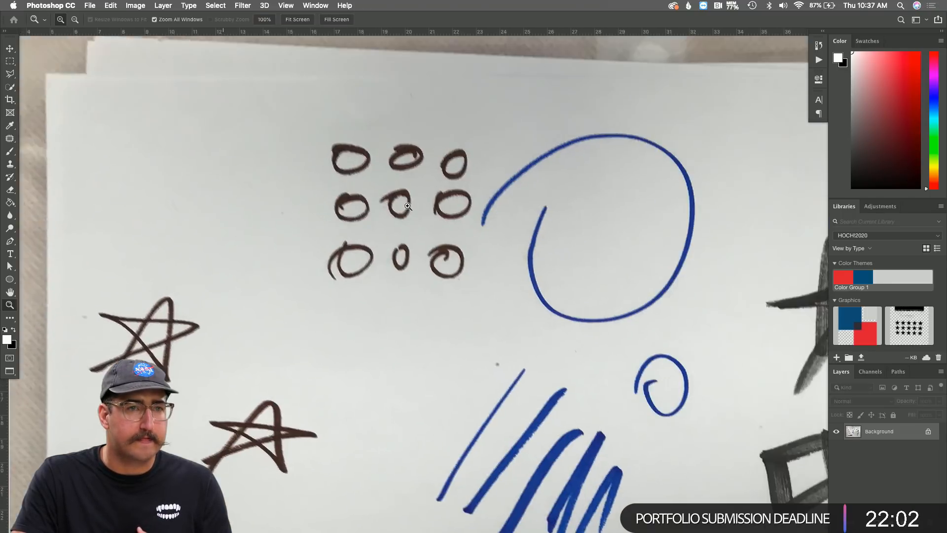
scroll(407, 206, down, 4)
scroll(408, 206, down, 1)
scroll(407, 207, right, 1)
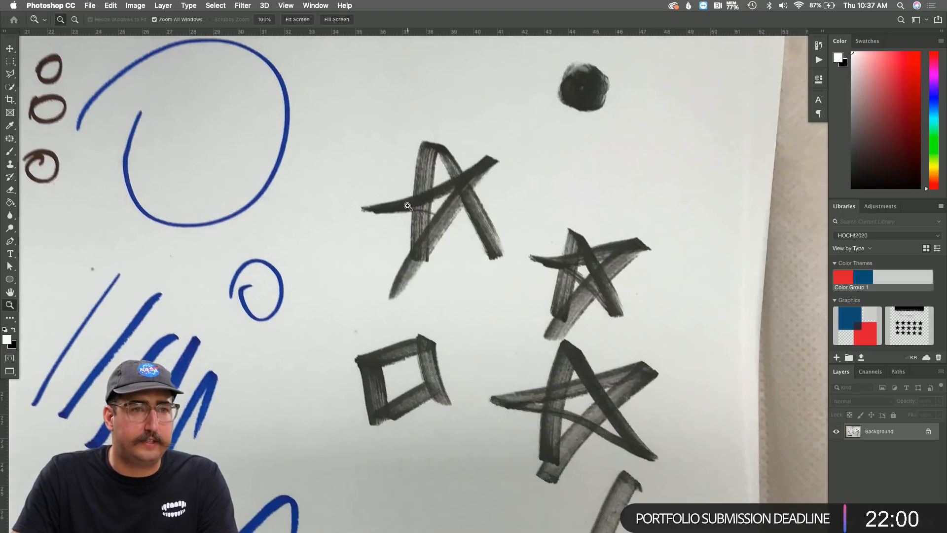
click(450, 220)
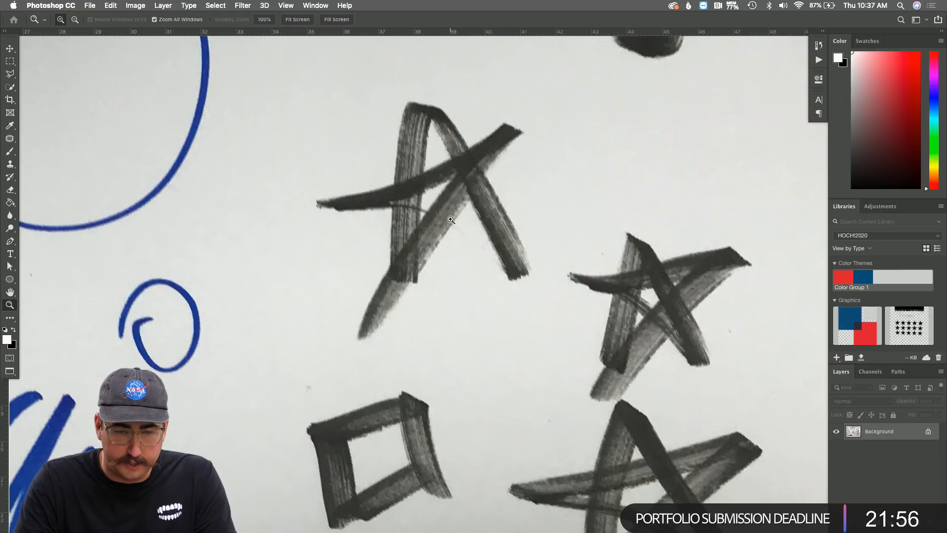
Marquee-select the top brush star and paste it into a new document as Layer 1.
key(m)
drag(292, 76, 557, 353)
key(super+shift+n)
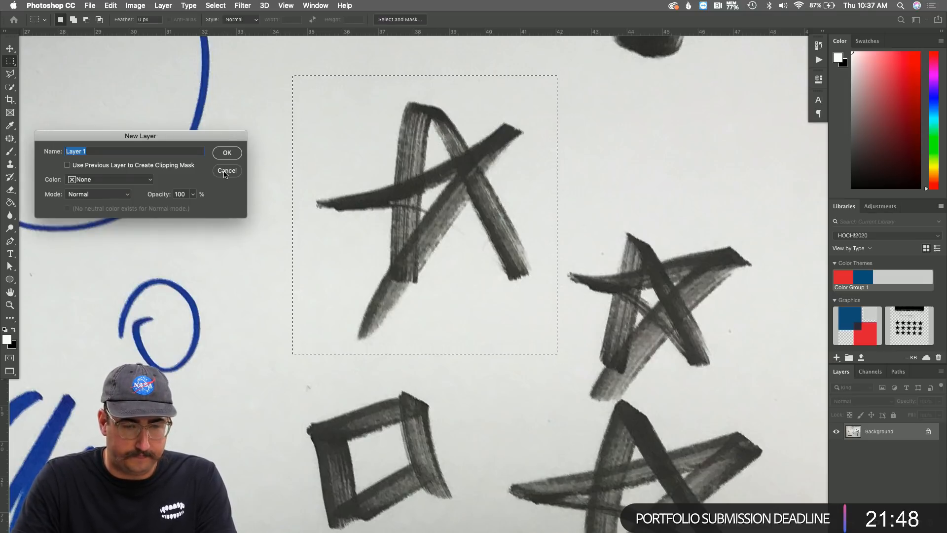
key(Escape)
key(super+n)
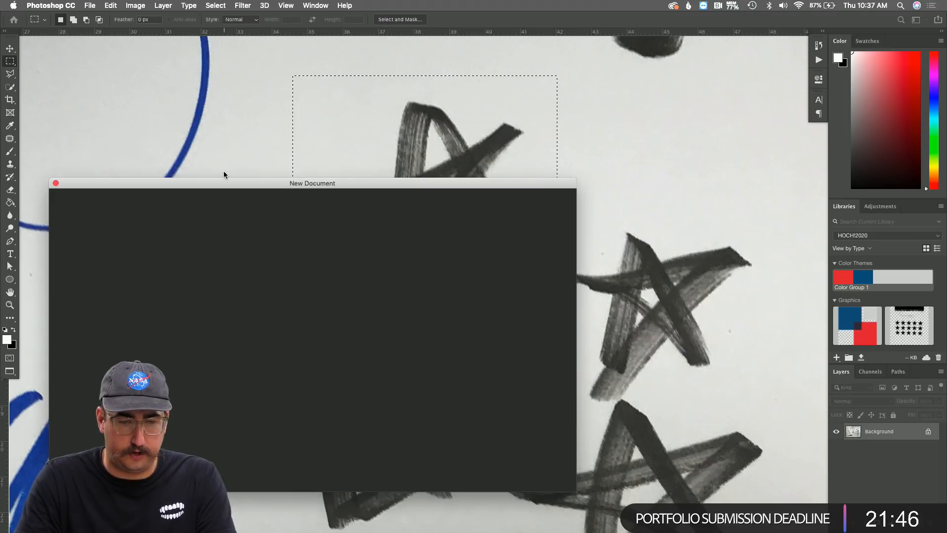
key(Return)
key(super+v)
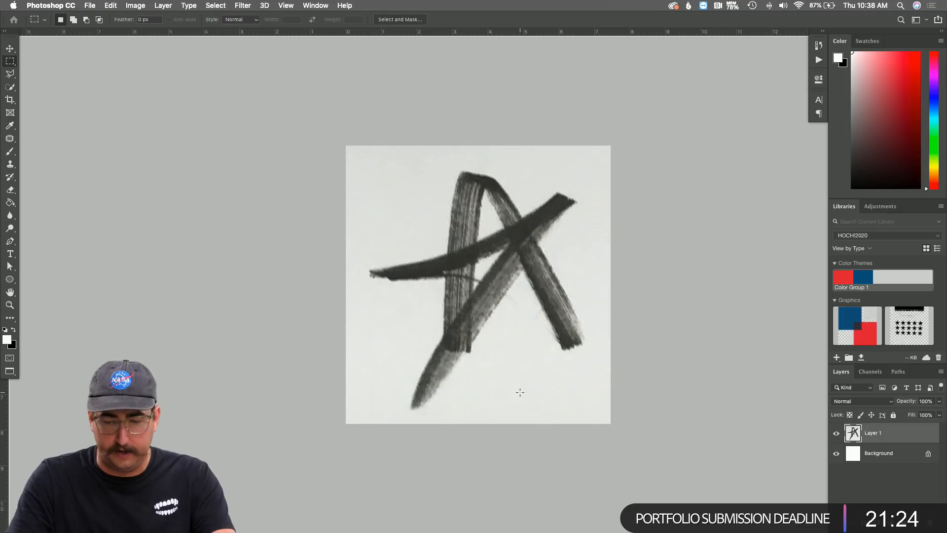
Add a reversed Gradient Map layer with the white stop at 21% and black at 94%.
click(912, 518)
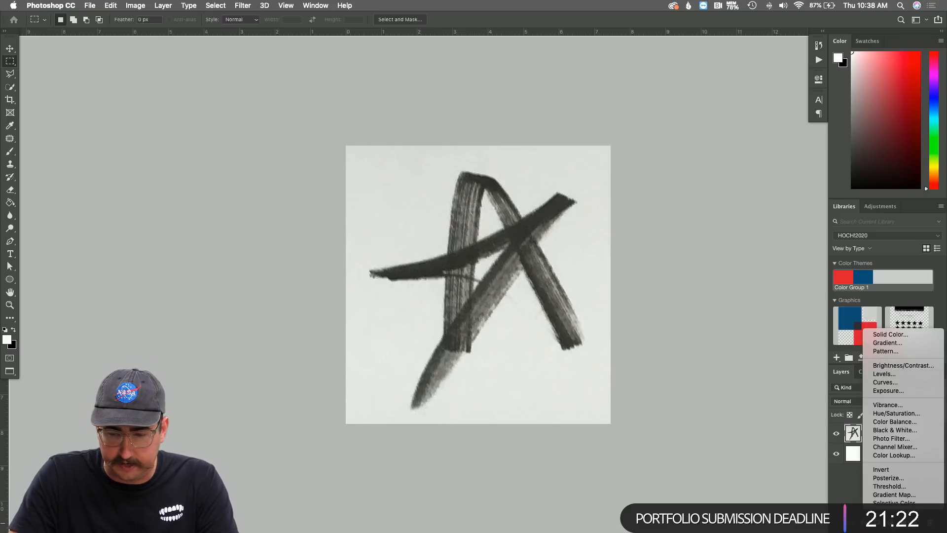
click(895, 499)
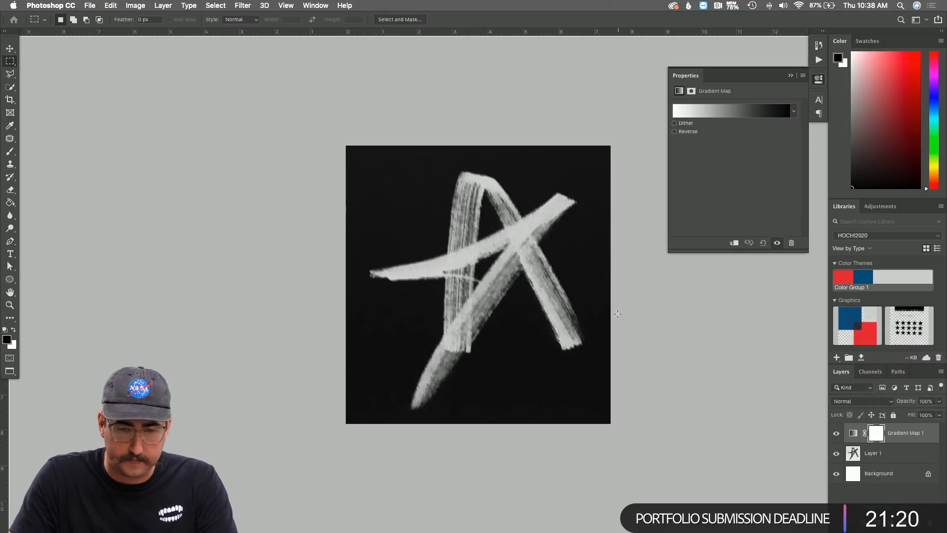
click(687, 131)
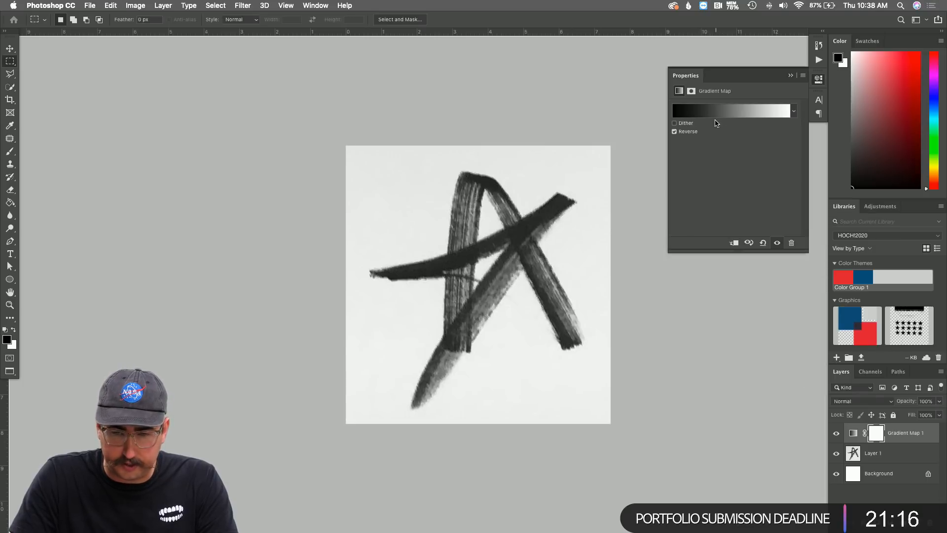
click(715, 112)
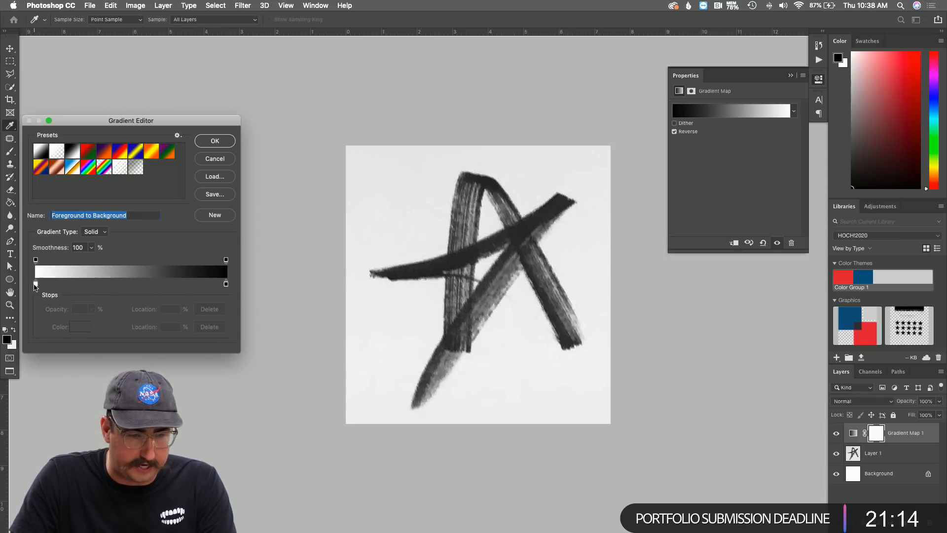
drag(36, 284, 76, 285)
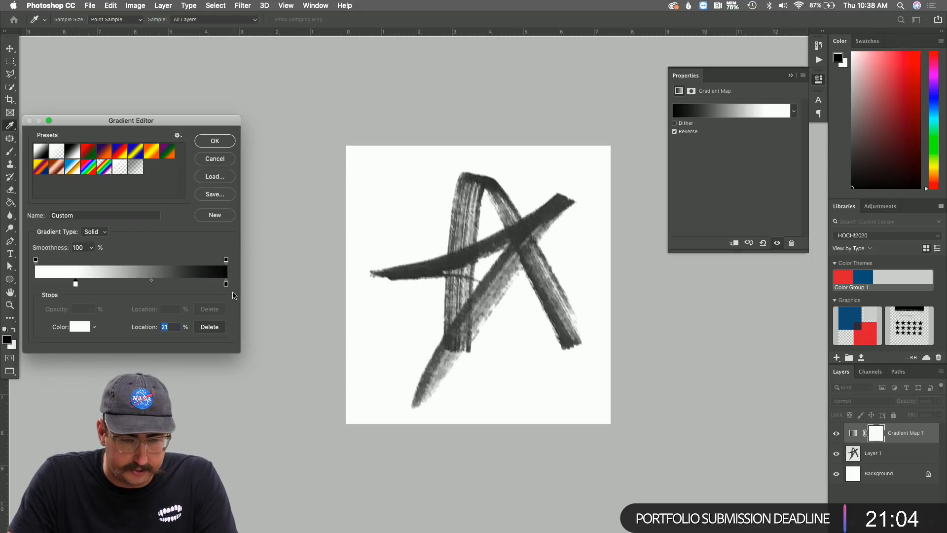
drag(226, 286, 215, 288)
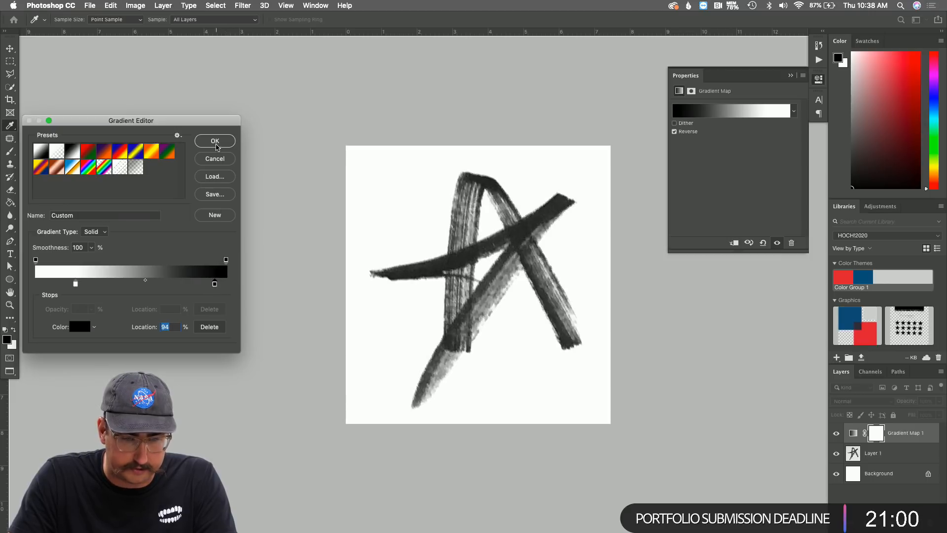
click(215, 142)
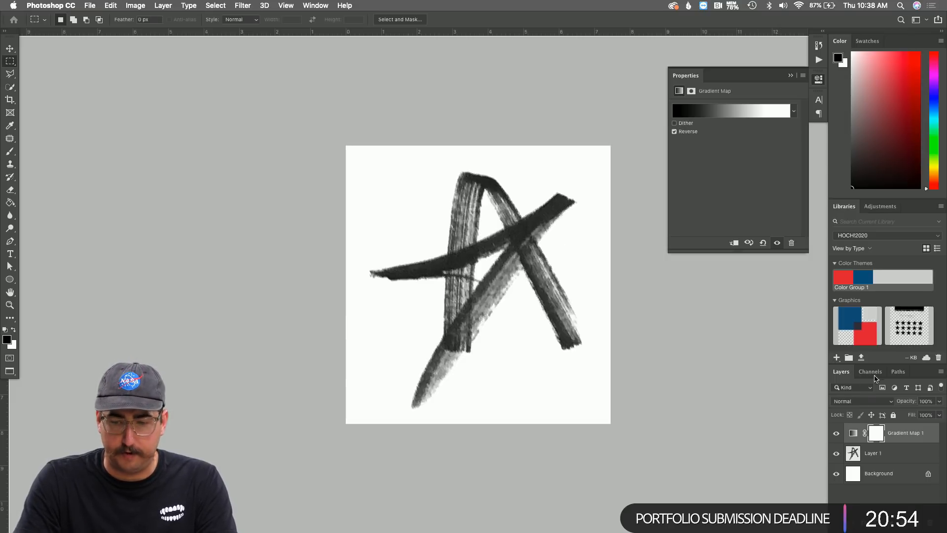
Turn the channel brightness selection into an inverted Layer 1 mask and hide Background.
click(873, 373)
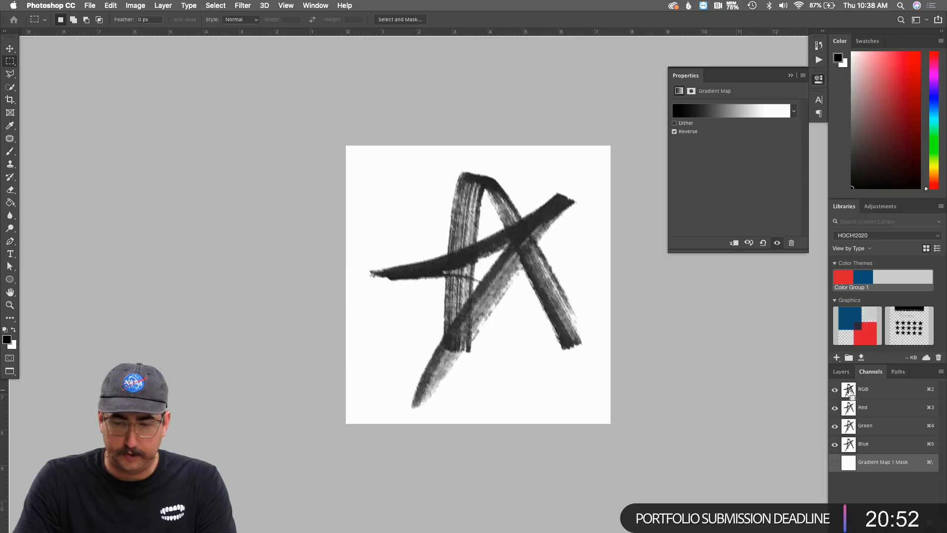
super+click(848, 389)
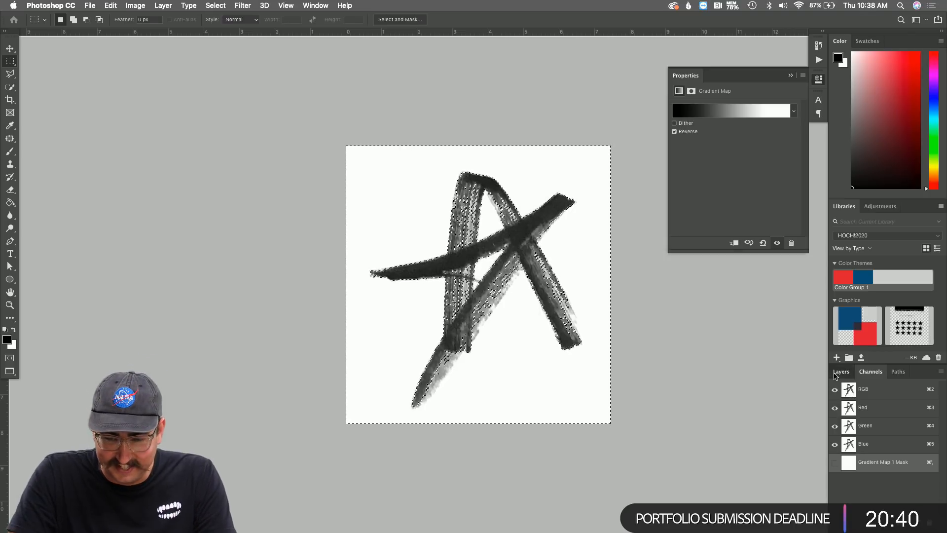
click(840, 372)
click(873, 453)
key(x)
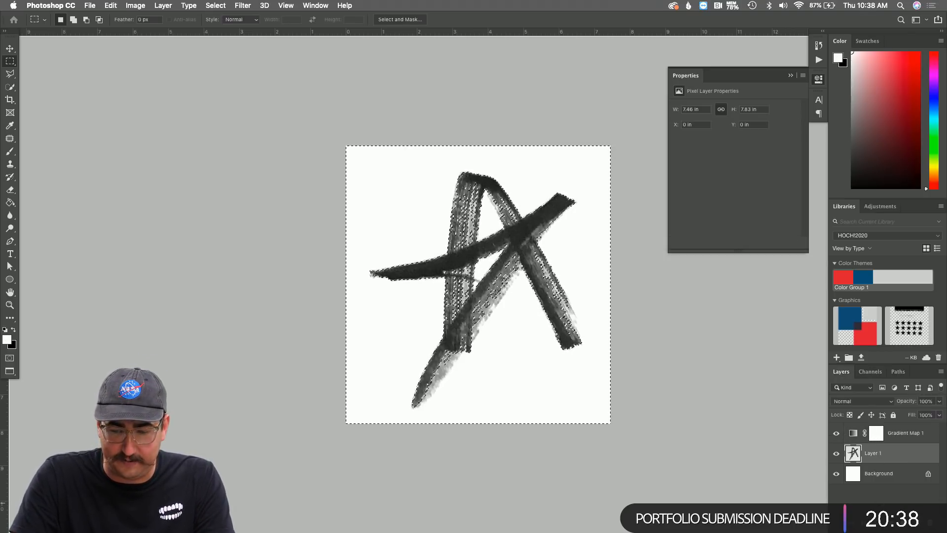
click(879, 523)
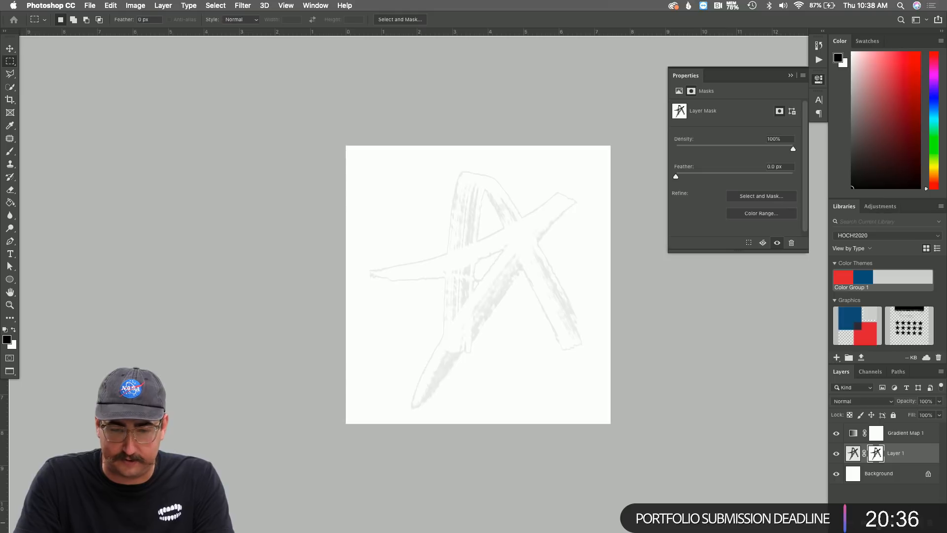
key(super+i)
click(836, 474)
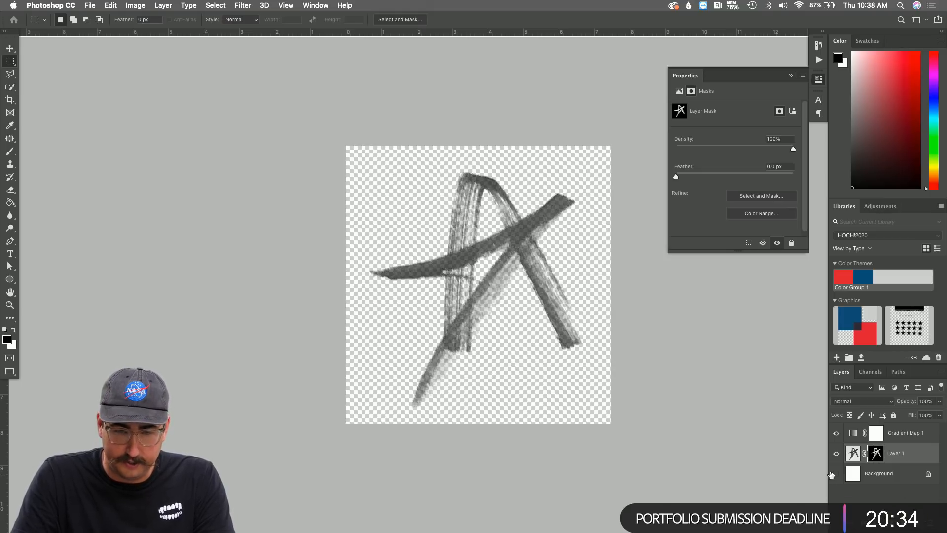
key(z)
click(475, 258)
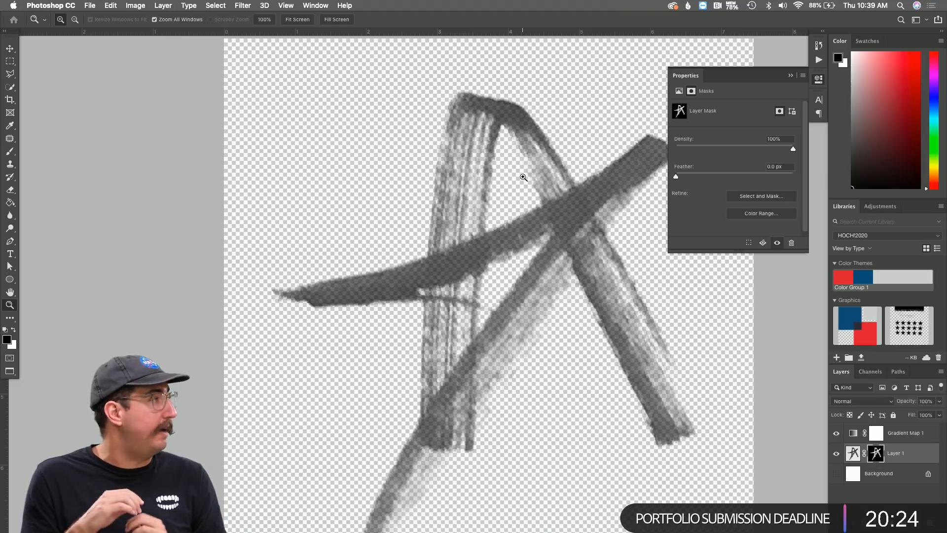
Delete Gradient Map 1 and add an empty Layer 2 above Background.
click(902, 432)
key(BackSpace)
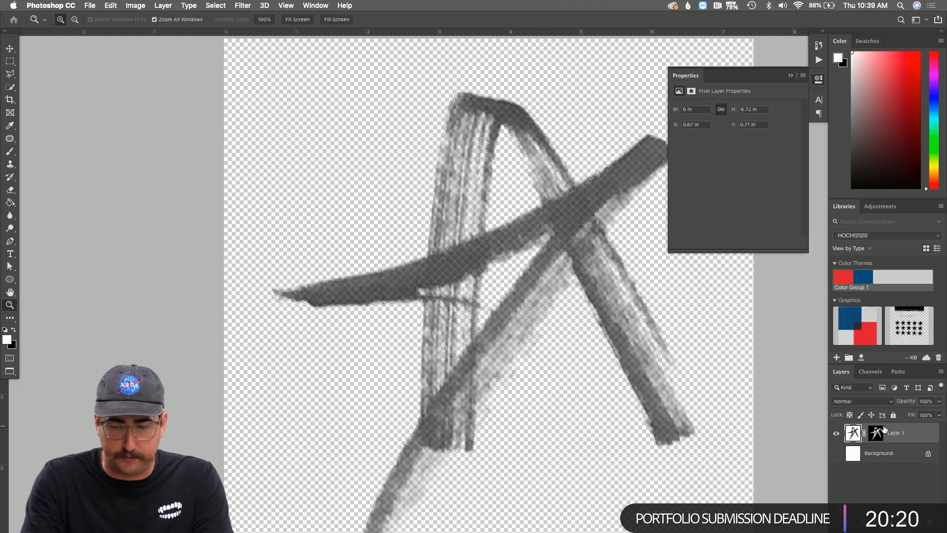
click(891, 452)
key(super+shift+n)
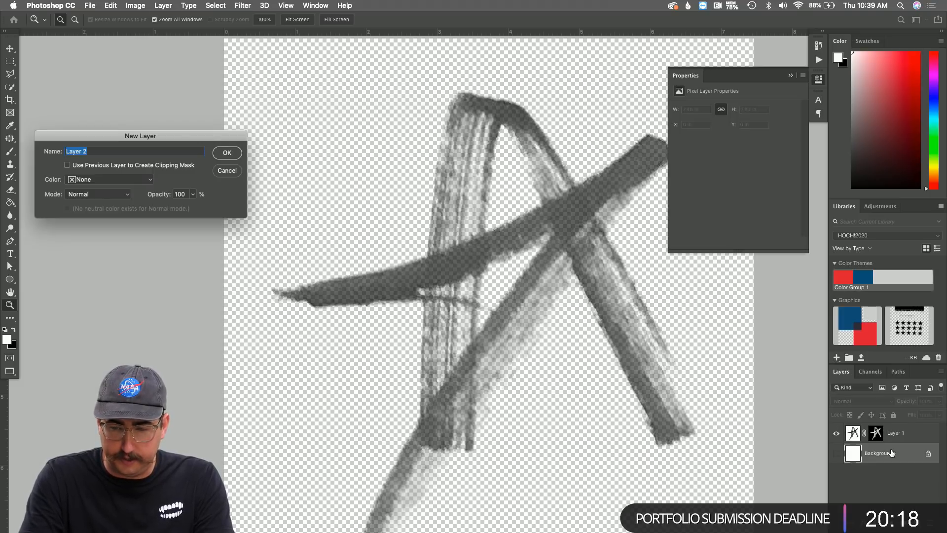
key(Return)
Duplicate Layer 1, hide the original, and merge the copy into Layer 2.
click(902, 433)
key(super+j)
click(837, 454)
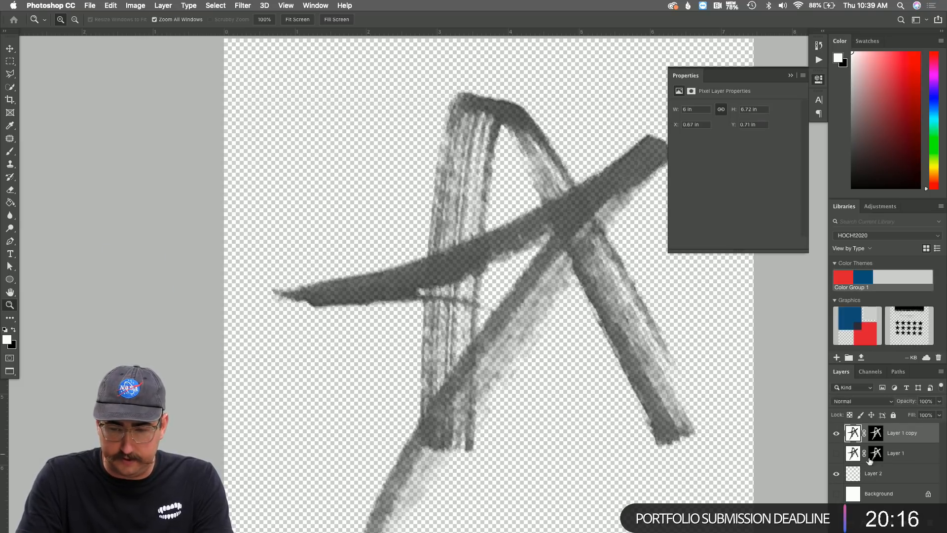
drag(887, 472, 886, 446)
click(908, 435)
key(super+e)
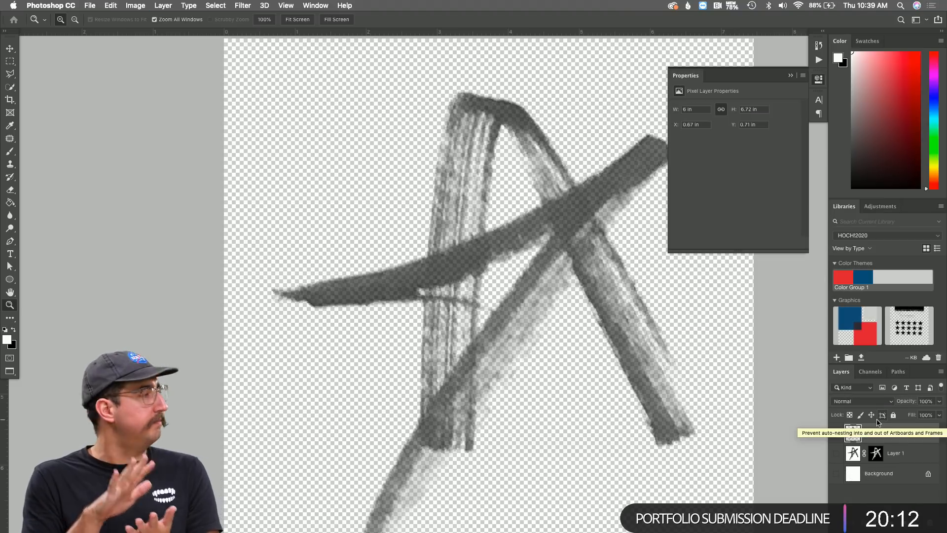
Darken Layer 2's star with three more duplicate-and-merge passes, then view the whole star.
key(super+j)
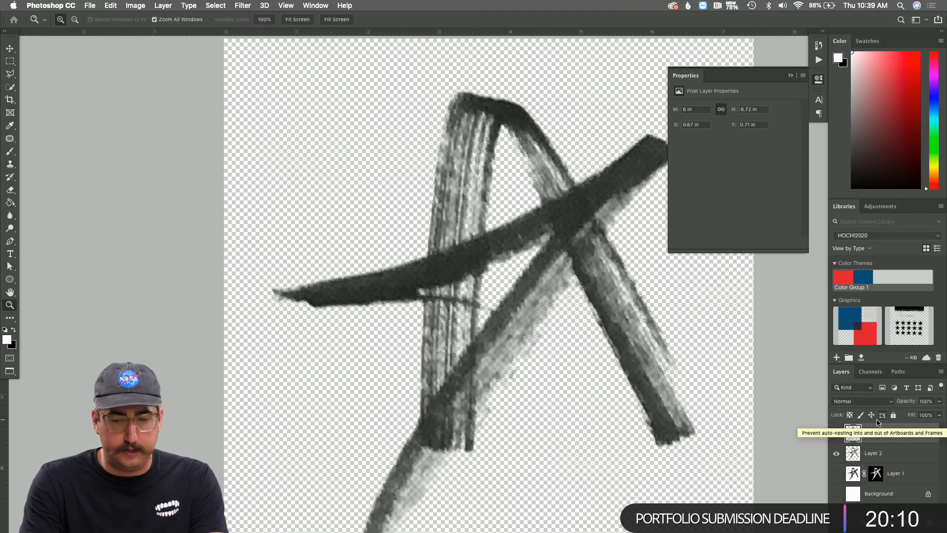
key(super+e)
key(super+j)
key(super+e)
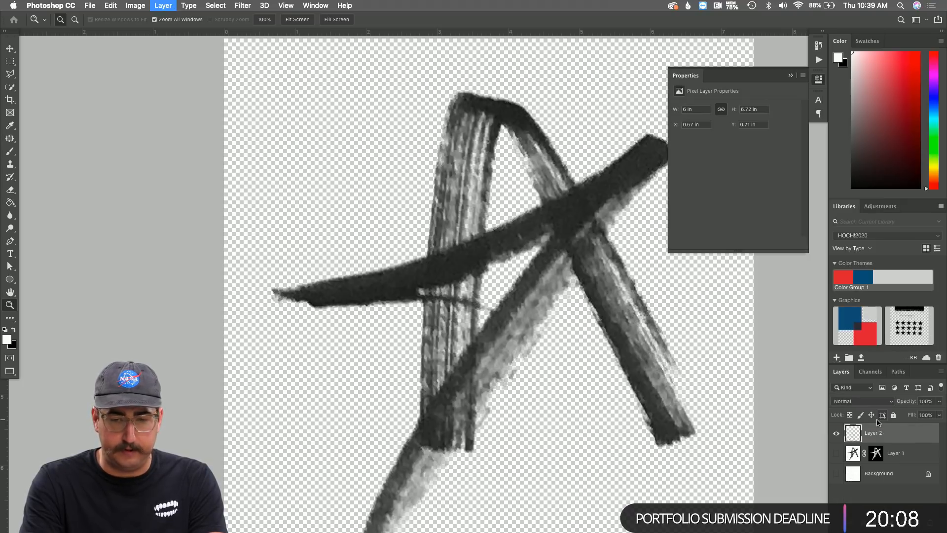
key(super+j)
key(super+e)
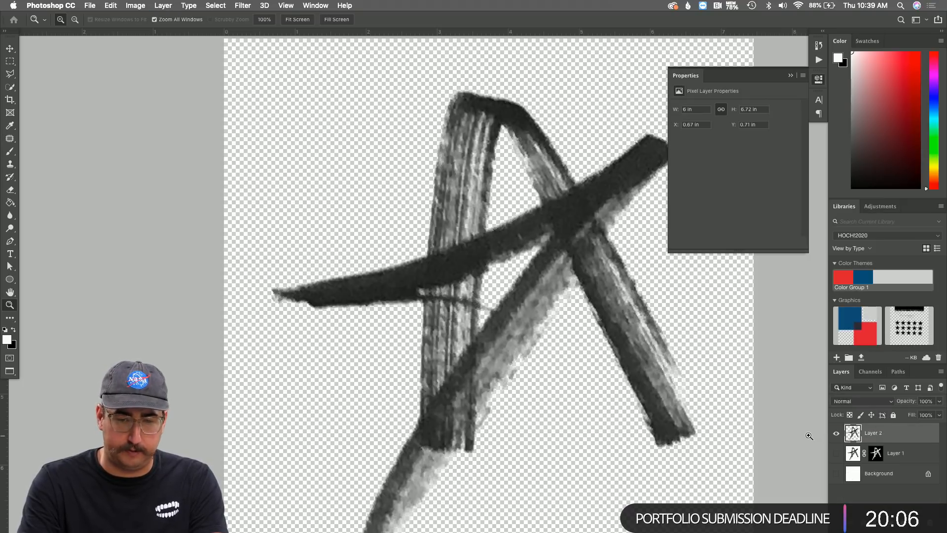
alt+click(576, 334)
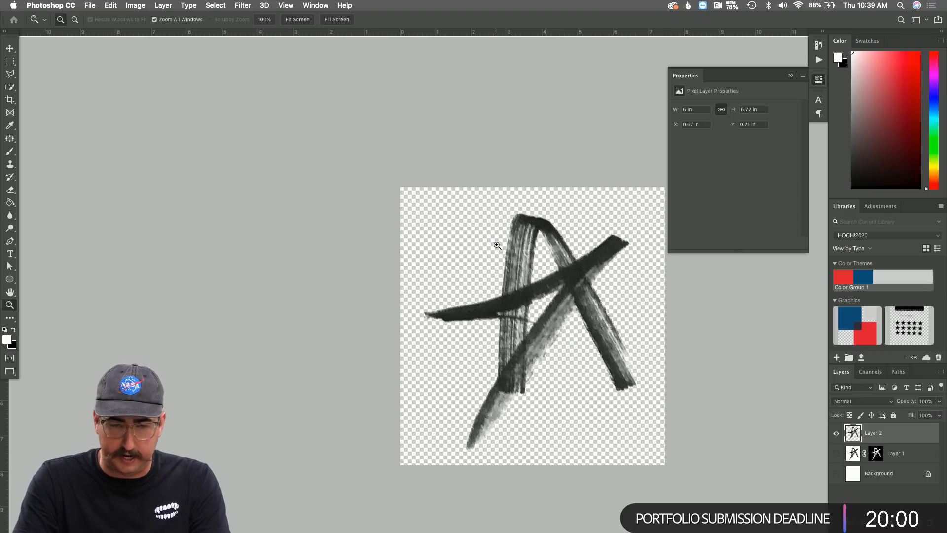
Define the star strokes as a brush preset named 'Star'.
click(90, 5)
mouse_move(111, 4)
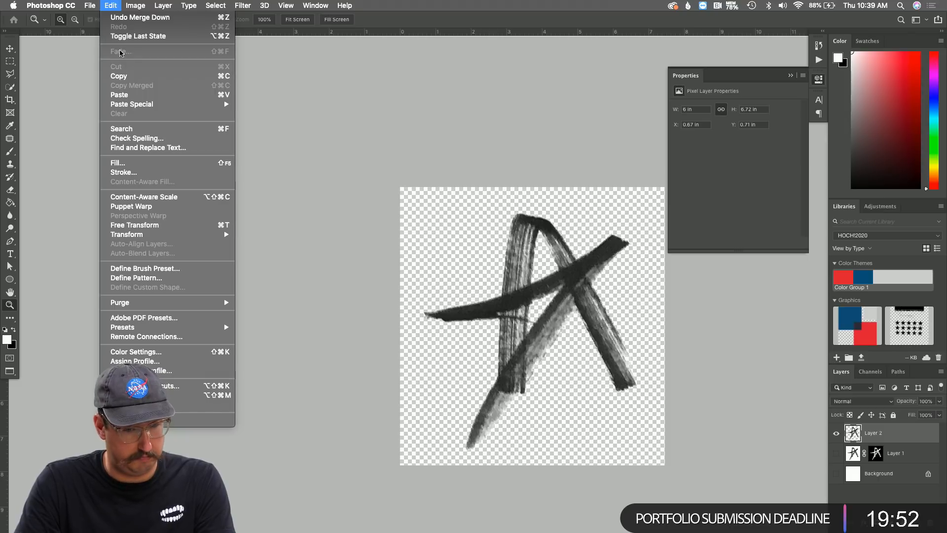
click(161, 269)
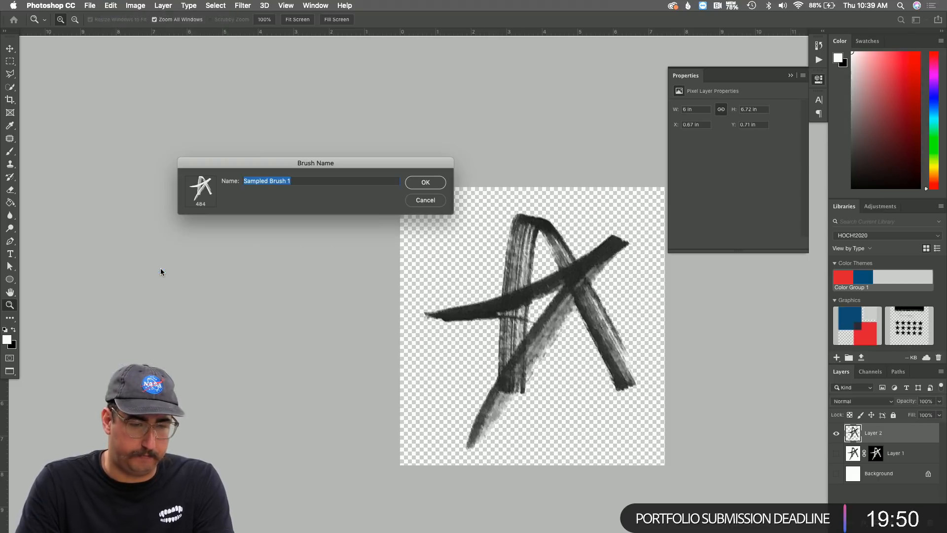
text(Star)
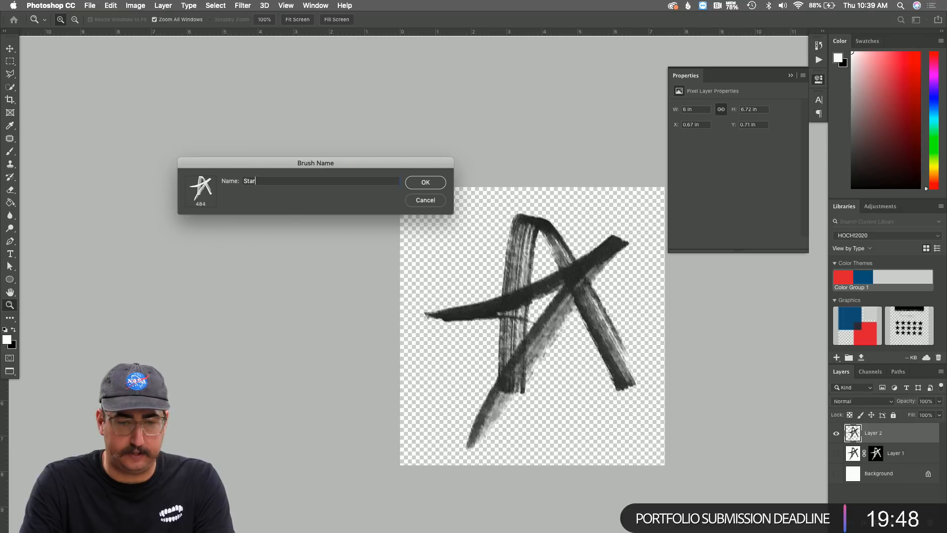
key(Return)
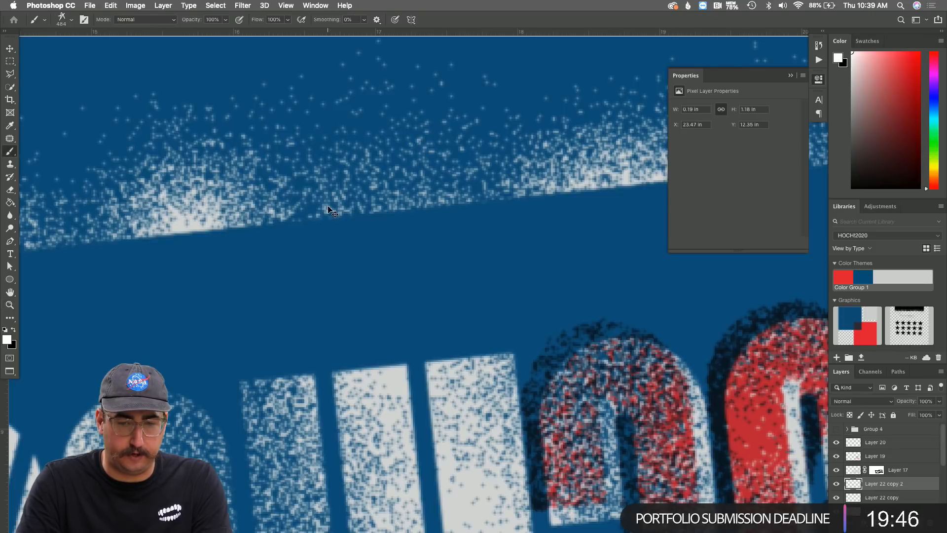
Zoom out on the HOCH!2020 poster and stamp three white stars with the Star brush at size 200.
key(z)
alt+click(448, 229)
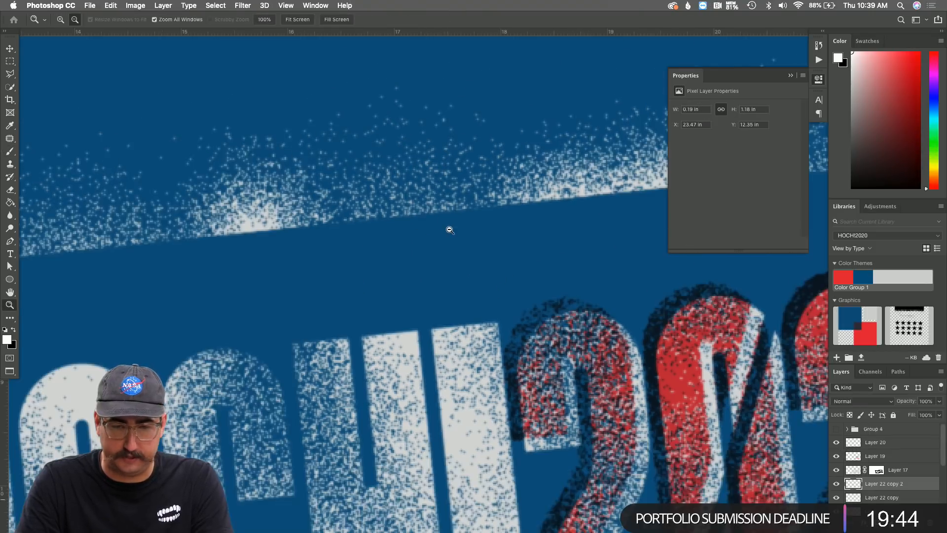
alt+click(449, 230)
alt+click(449, 230)
scroll(448, 227, up, 2)
key(v)
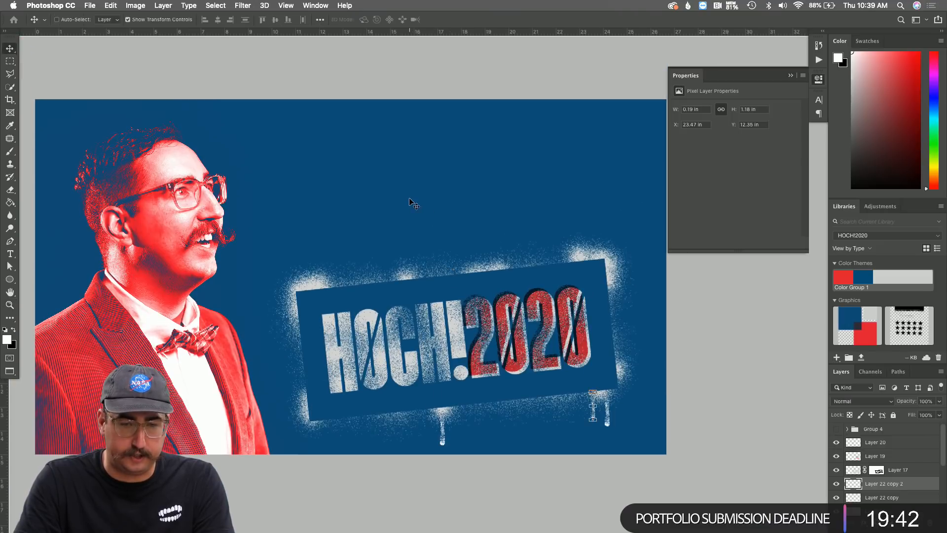
key(b)
key(bracketleft)
key(bracketleft)
key(bracketleft)
key(bracketleft)
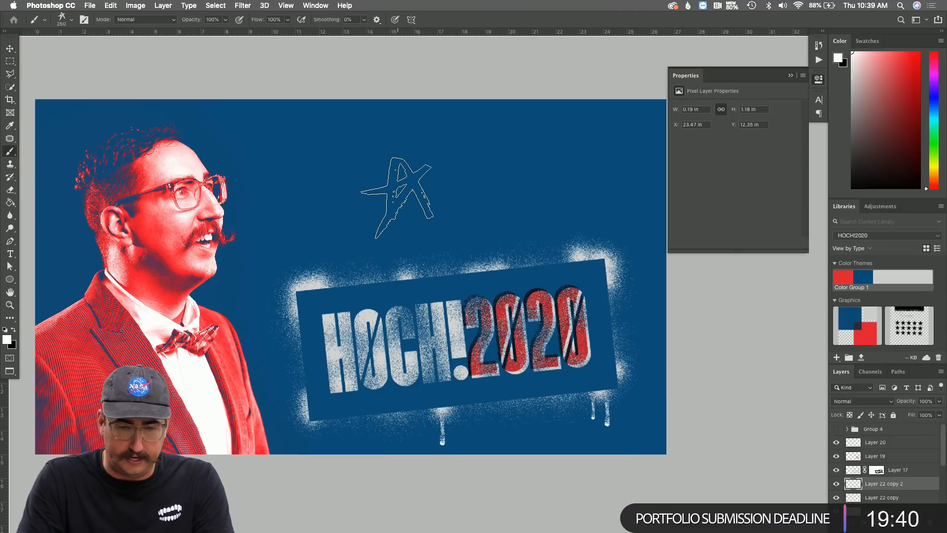
click(386, 192)
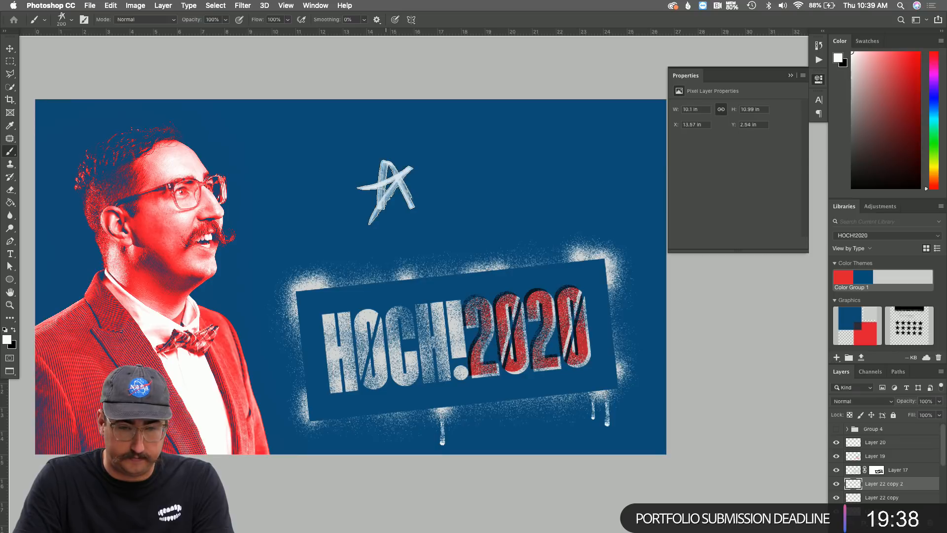
click(496, 179)
click(296, 147)
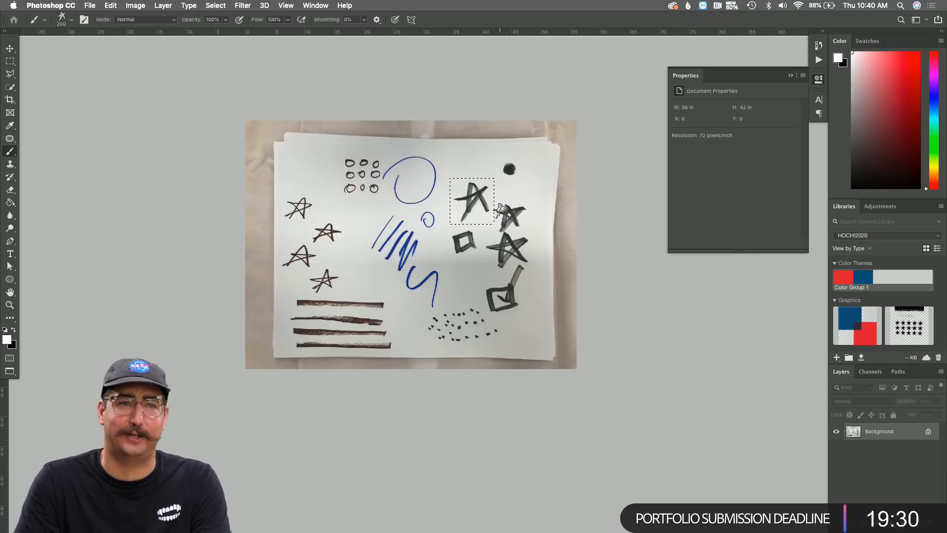
Deselect, zoom in on the marker doodles, and add a Gradient Map adjustment layer.
key(super+d)
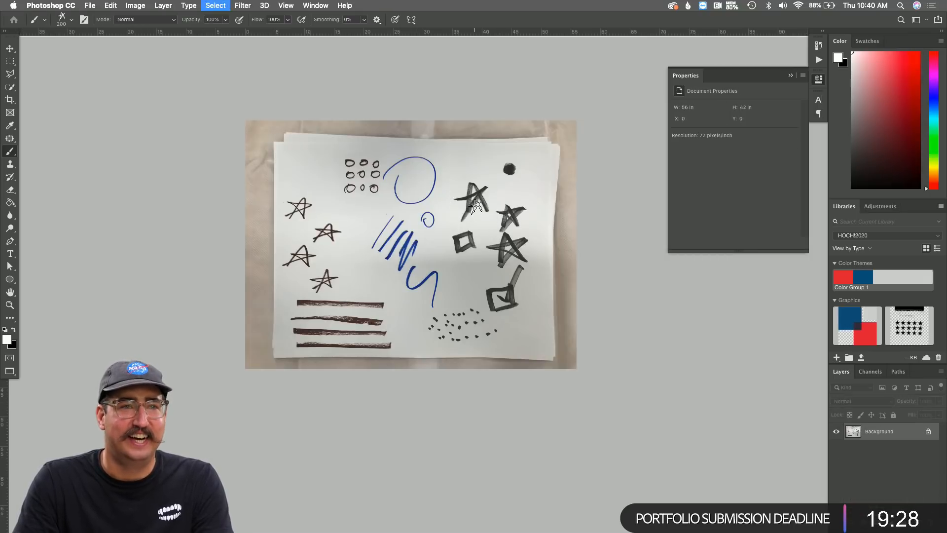
key(z)
click(470, 250)
click(492, 252)
click(524, 236)
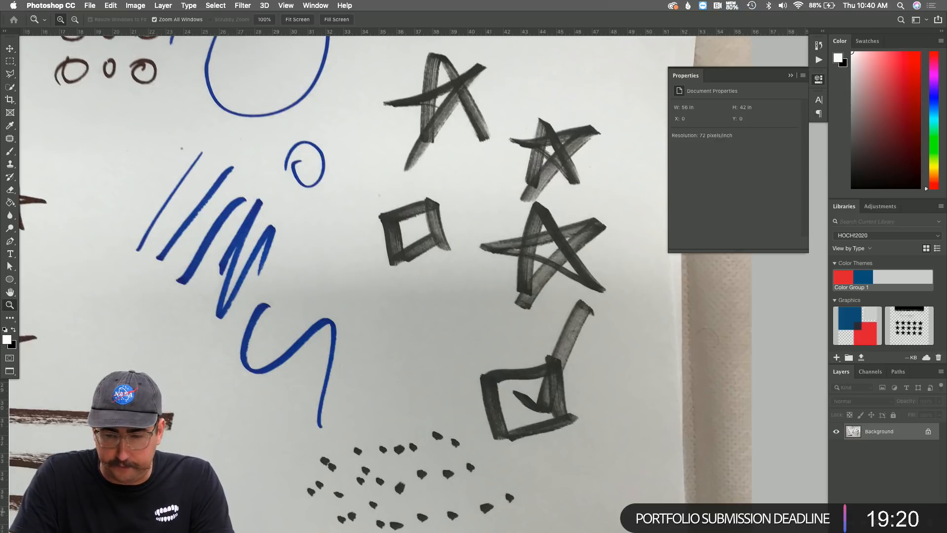
click(888, 519)
click(897, 494)
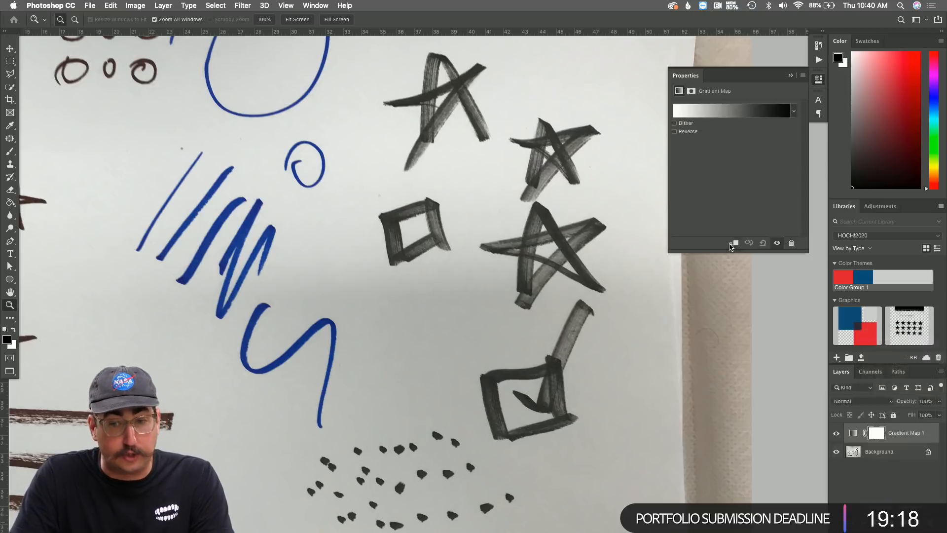
Reverse the gradient map and move its stops to 30% and 90% to whiten the paper.
click(674, 131)
click(730, 110)
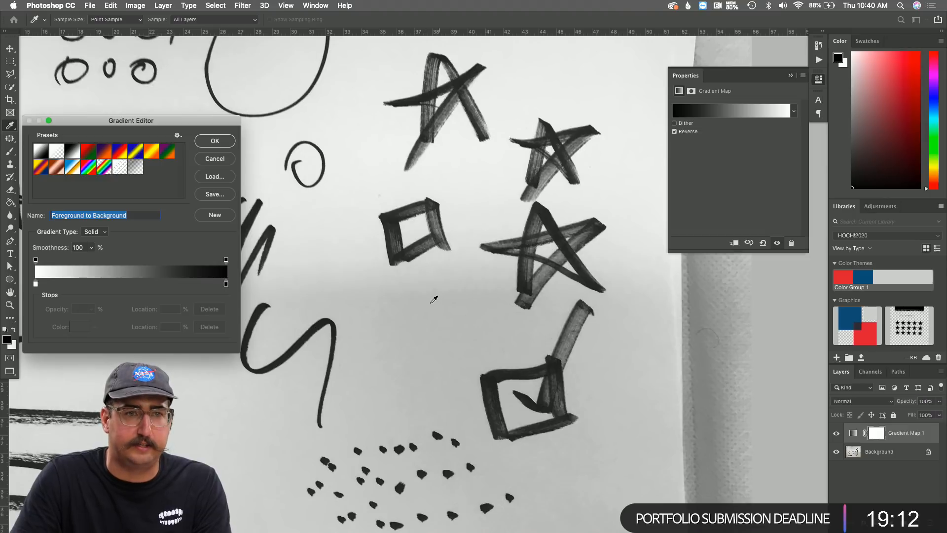
drag(36, 287, 92, 289)
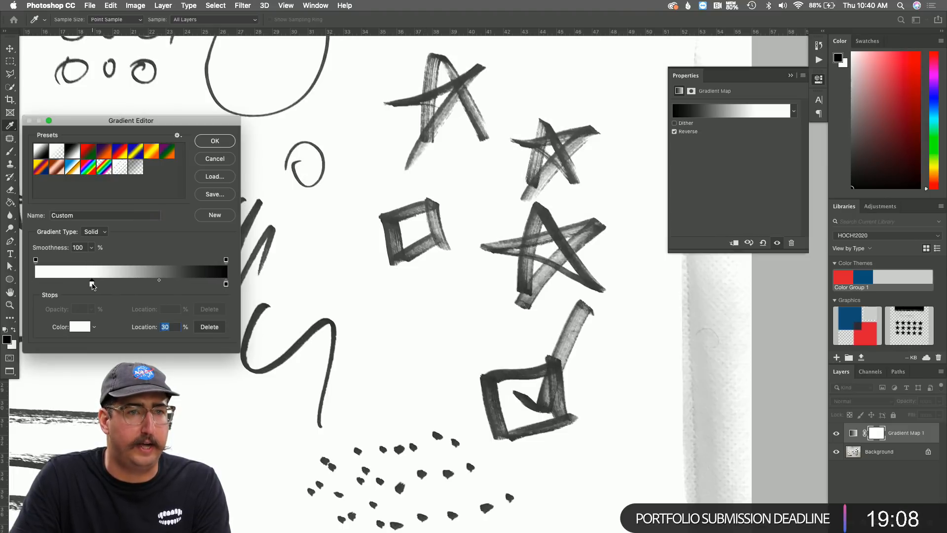
drag(226, 285, 207, 285)
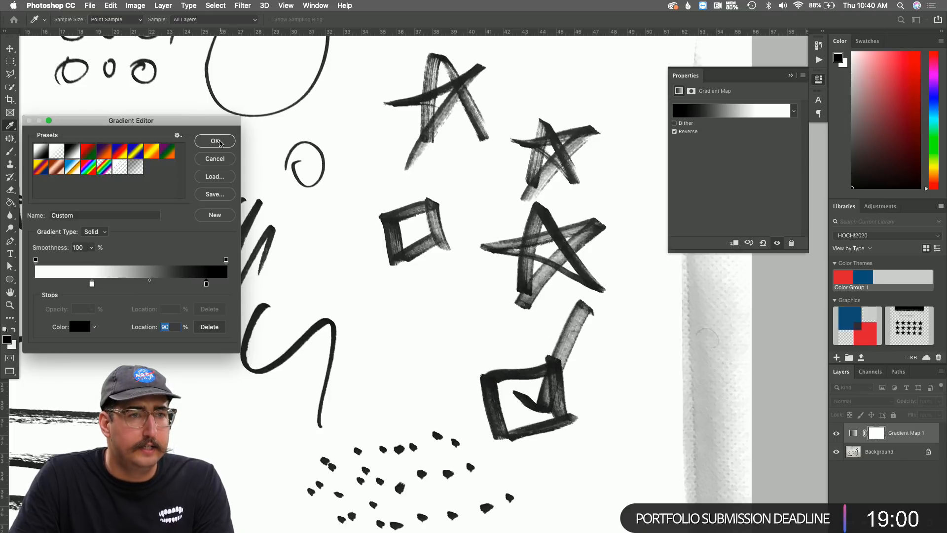
click(220, 141)
scroll(434, 186, down, 2)
scroll(433, 186, right, 2)
click(466, 203)
Pan around the scan, then merge Gradient Map 1 into the Background layer and swap colours.
scroll(474, 211, down, 4)
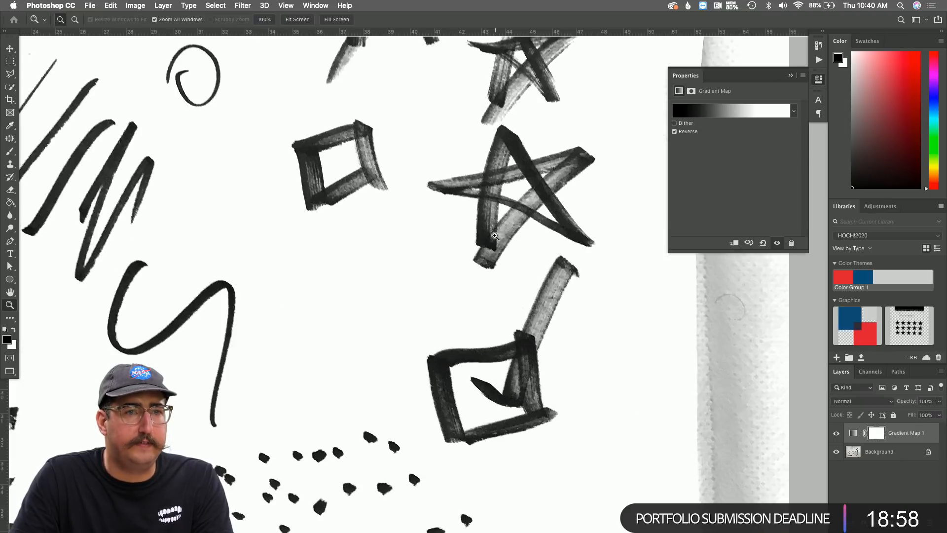
click(554, 200)
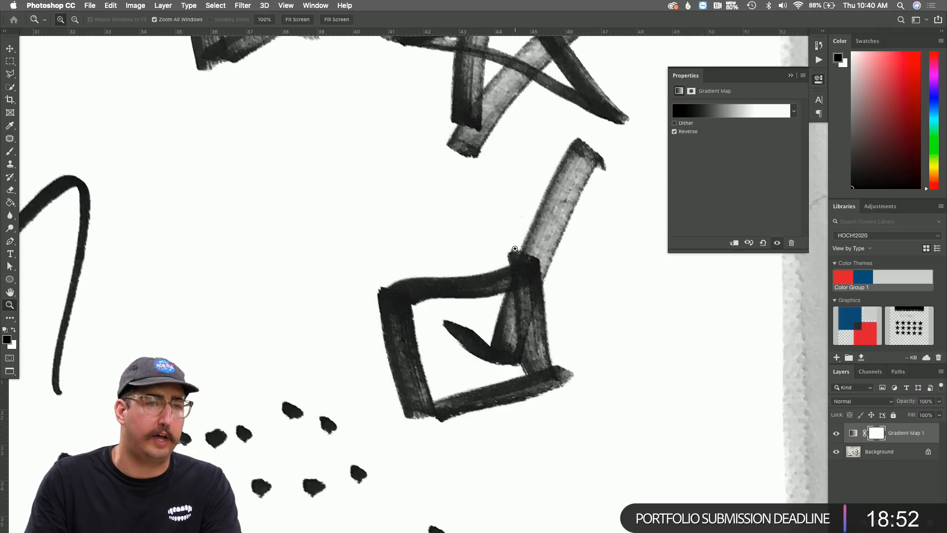
alt+click(542, 245)
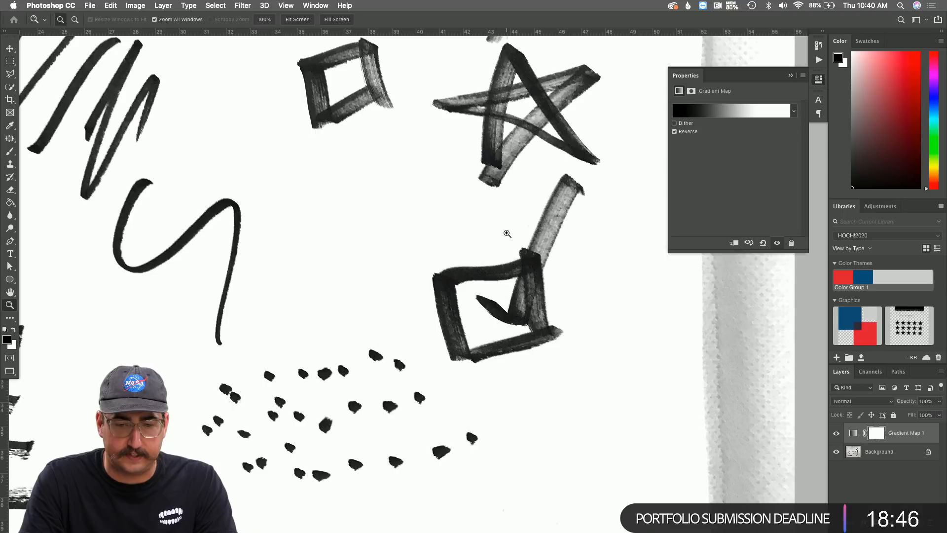
scroll(507, 233, left, 15)
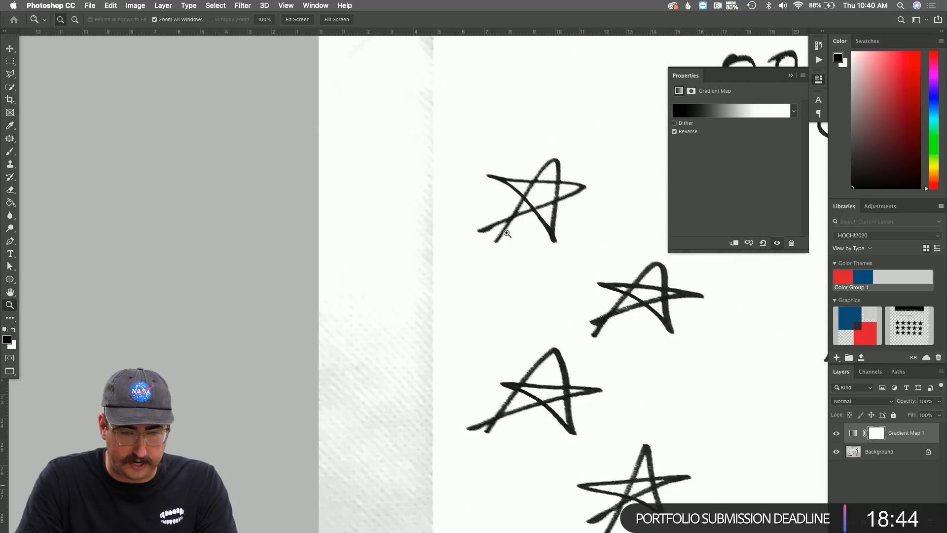
scroll(507, 234, down, 10)
scroll(507, 233, right, 15)
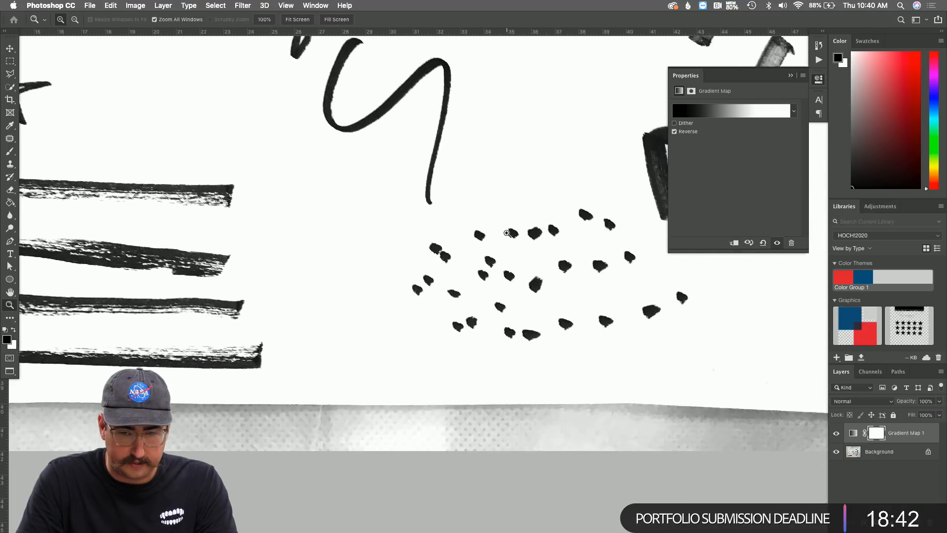
scroll(507, 234, left, 5)
scroll(507, 233, up, 2)
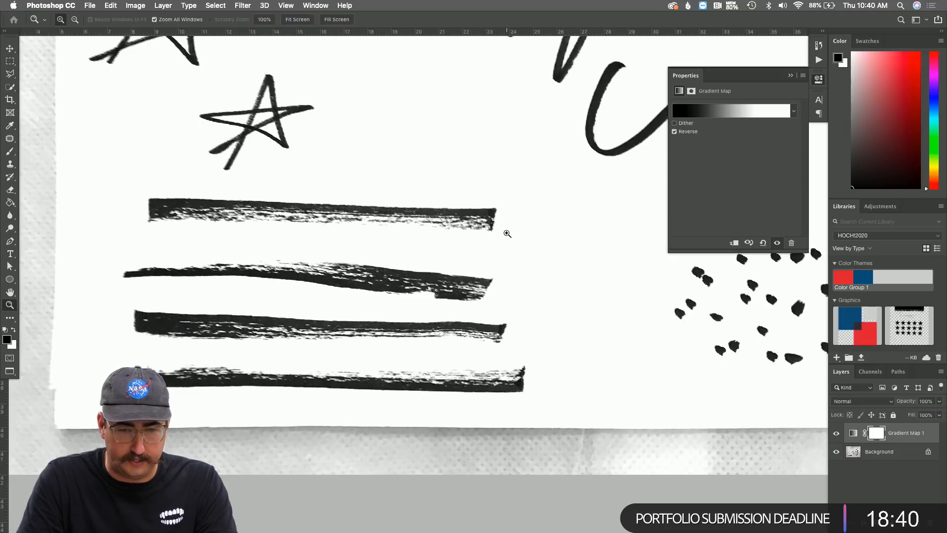
key(l)
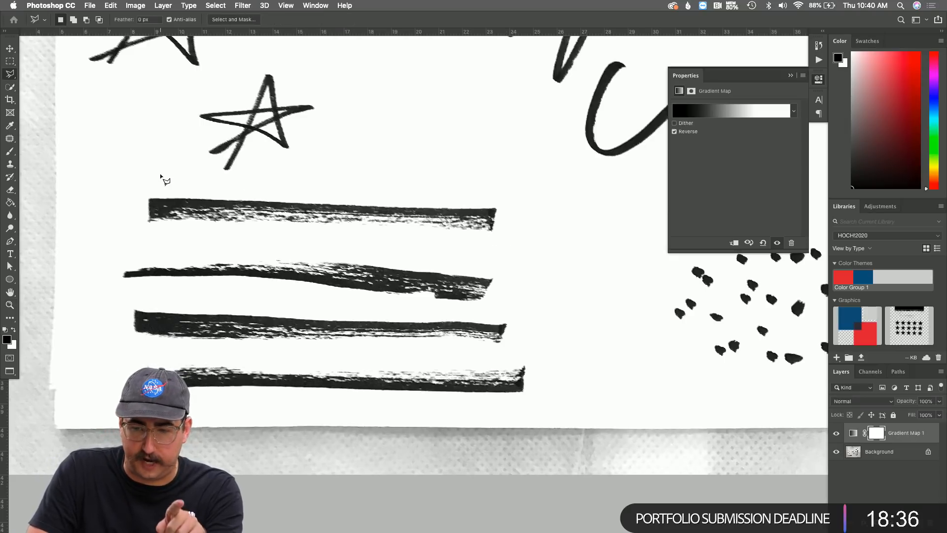
key(super+e)
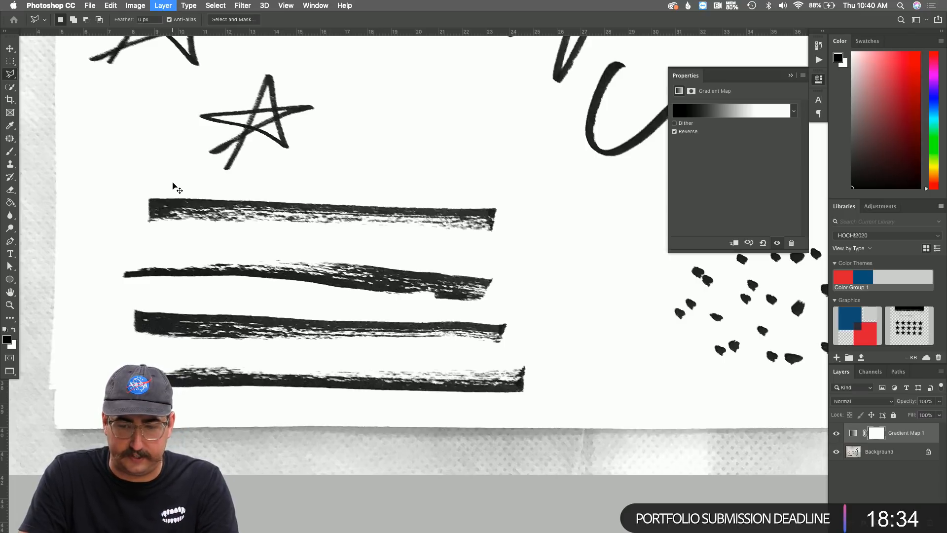
key(x)
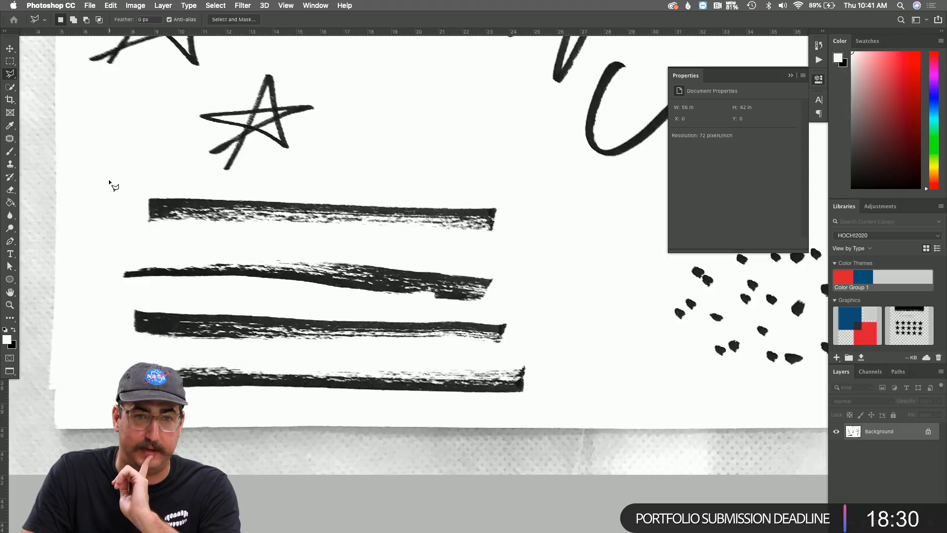
Select the four marker stripes with the Polygonal Lasso and add a new layer.
click(114, 404)
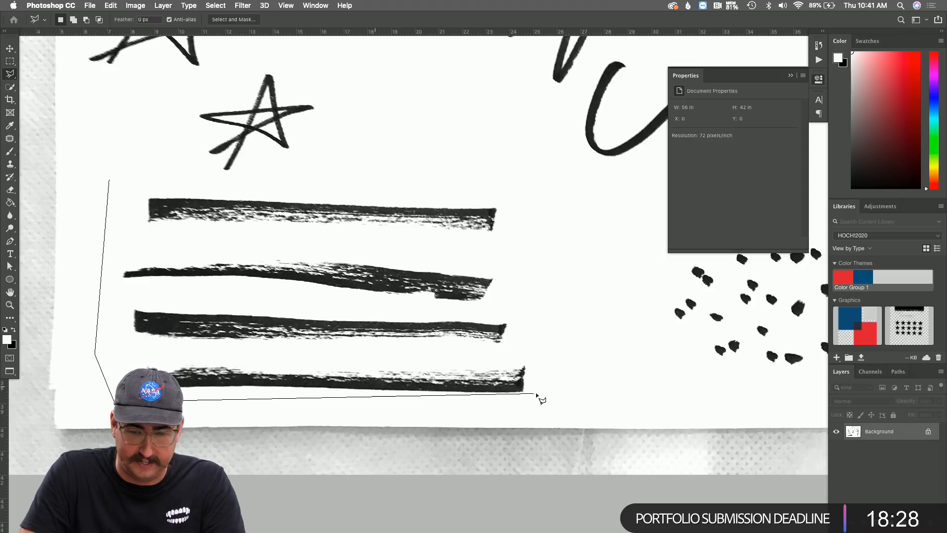
click(561, 390)
double_click(510, 176)
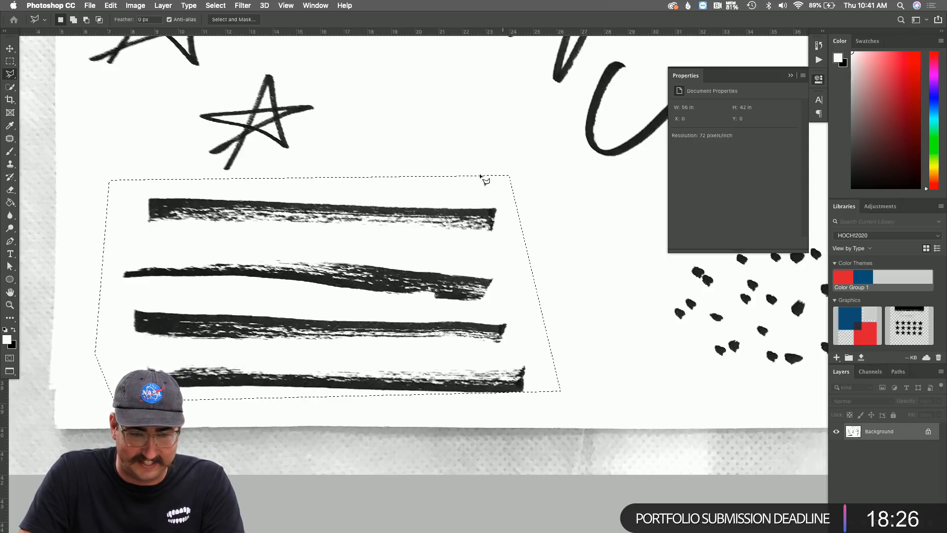
key(shift+super+n)
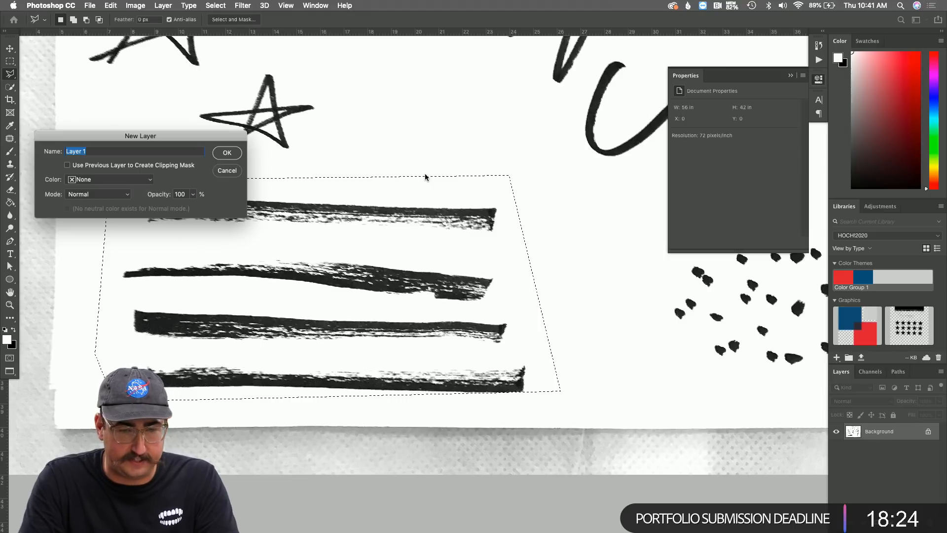
key(Return)
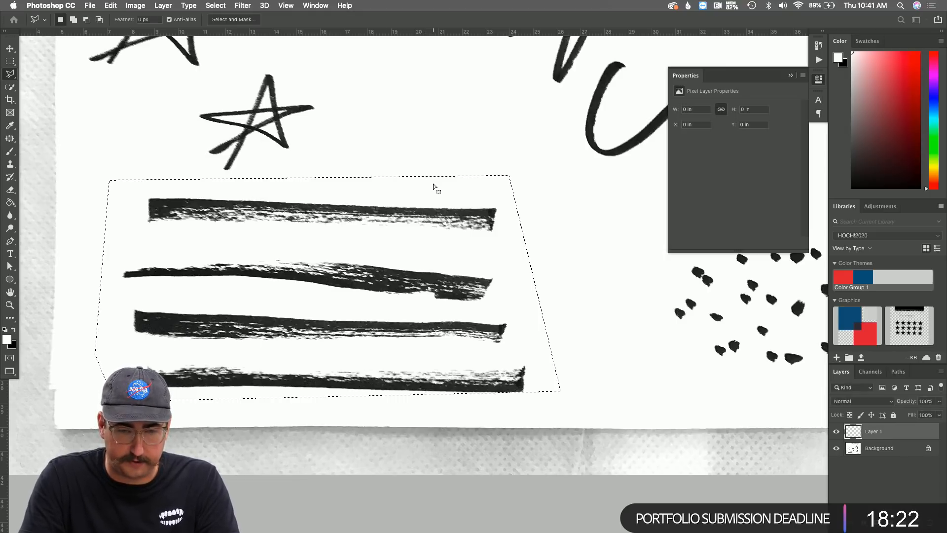
Paste the stripes into a new document and mask them with the inverted RGB channel selection.
key(super+n)
key(Return)
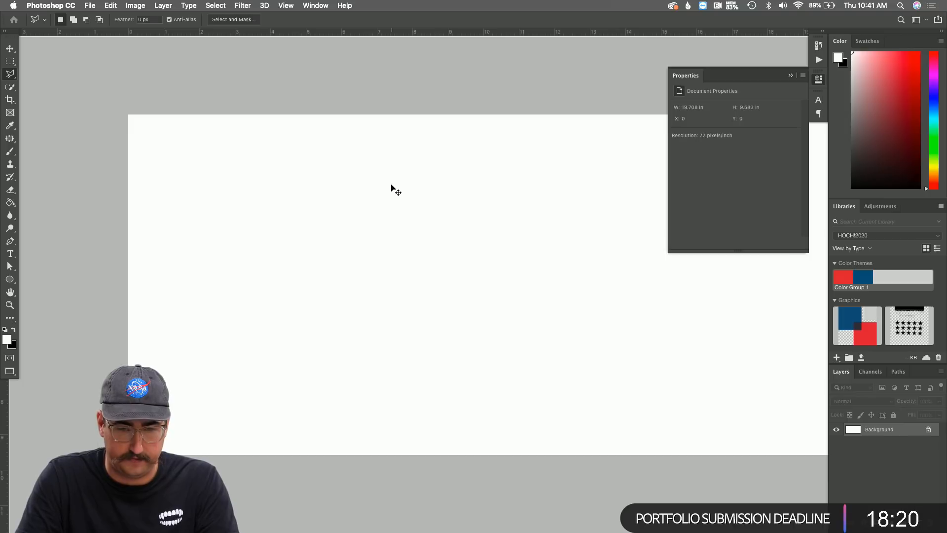
key(super+v)
click(865, 372)
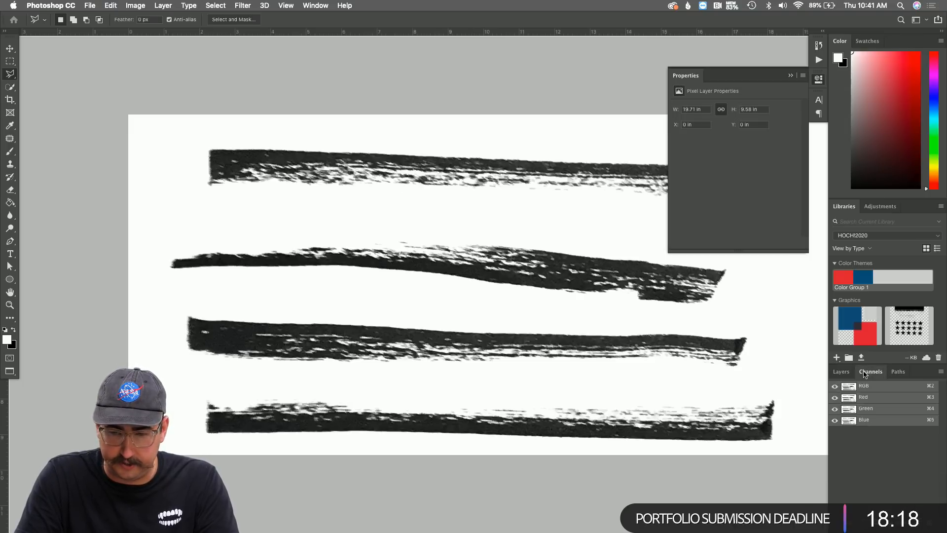
super+click(849, 390)
click(841, 371)
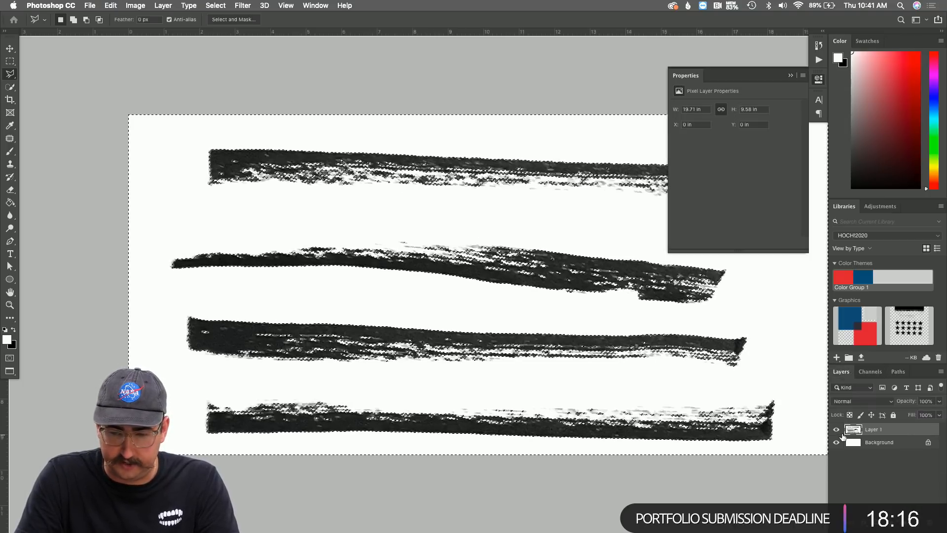
click(876, 522)
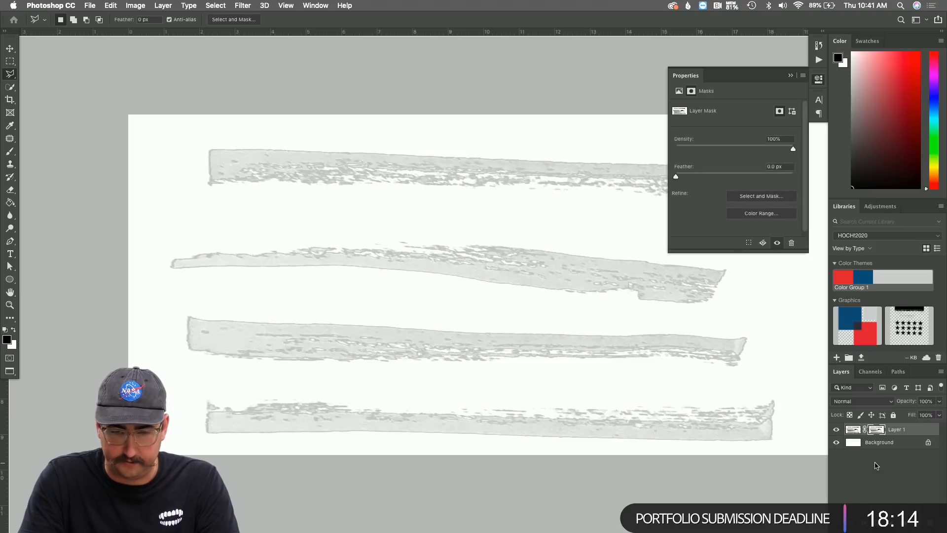
key(super+i)
Hide the Background and merge duplicated stripe layers, applying masks, to darken the strokes.
key(super+e)
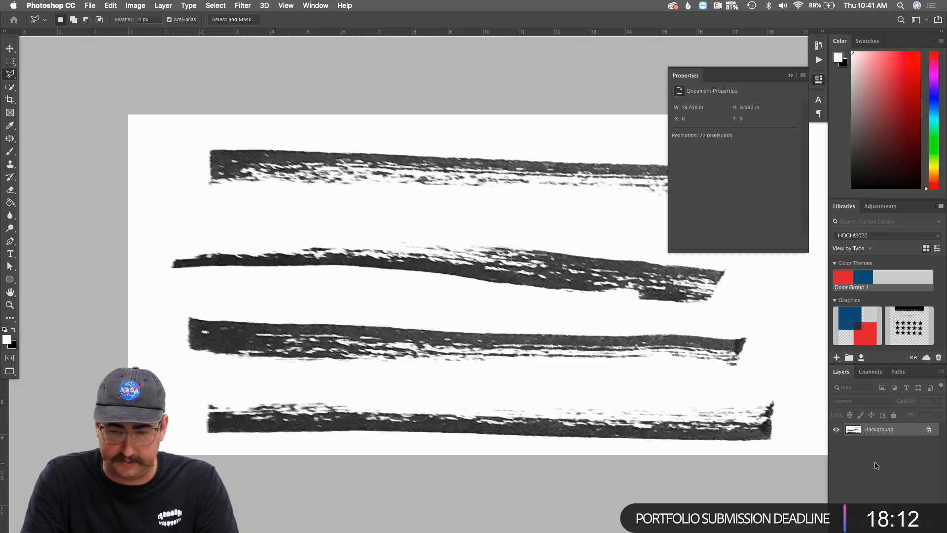
key(super+j)
key(super+z)
key(super+z)
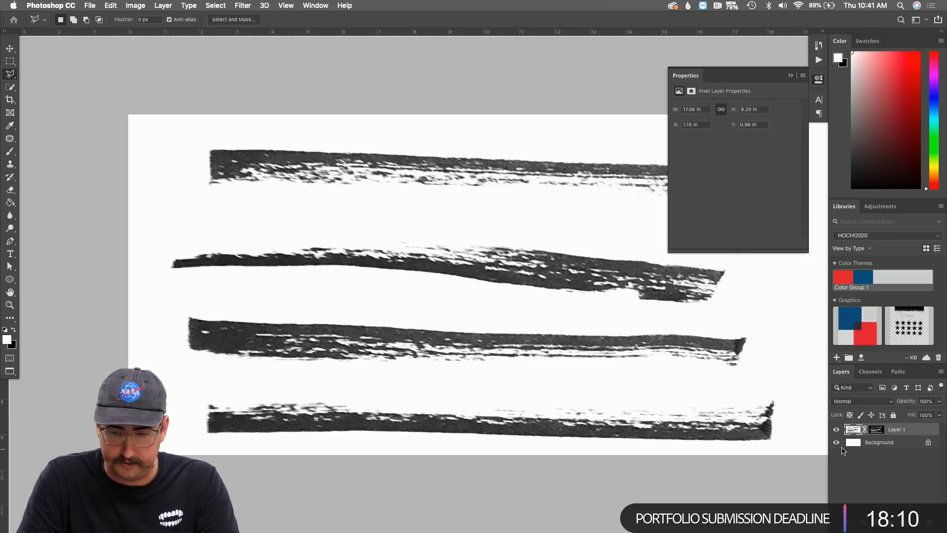
click(836, 442)
key(super+j)
key(super+j)
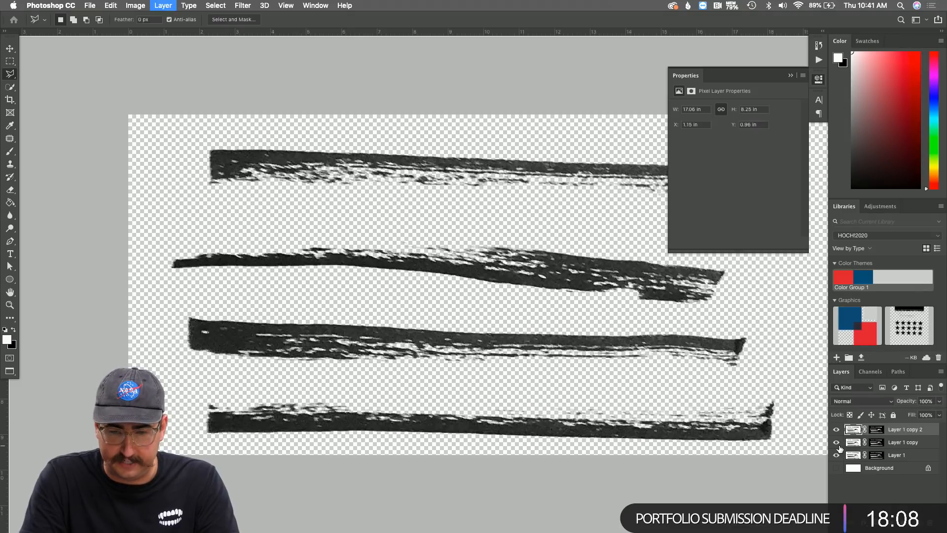
key(super+e)
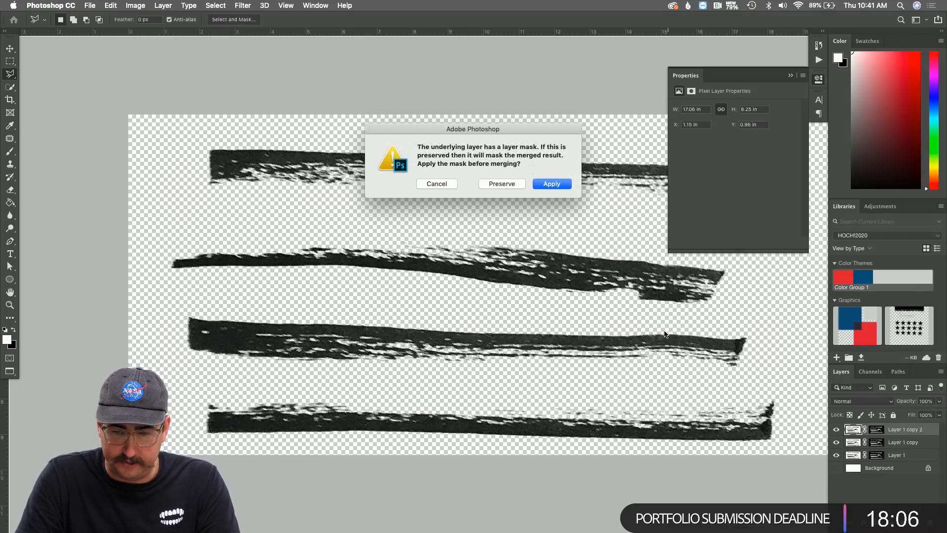
click(548, 185)
key(super+e)
click(549, 184)
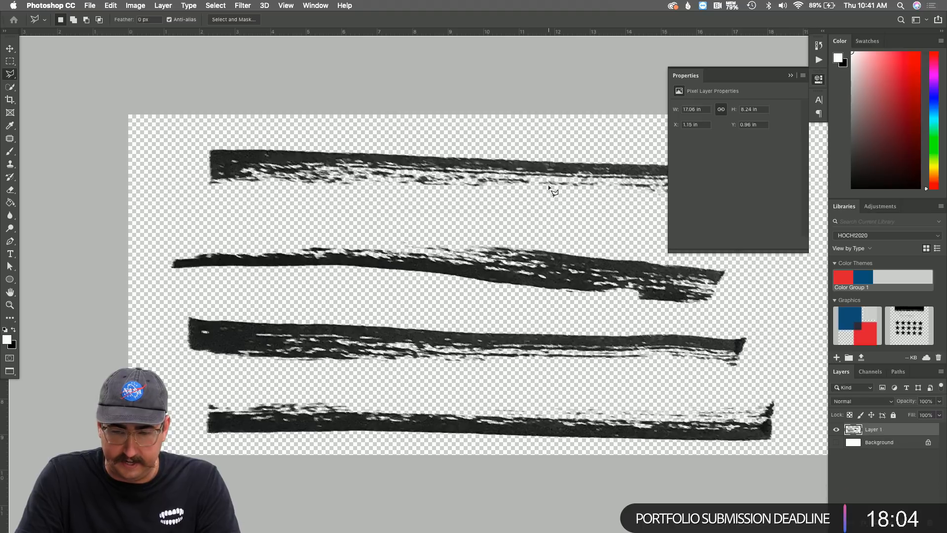
click(108, 5)
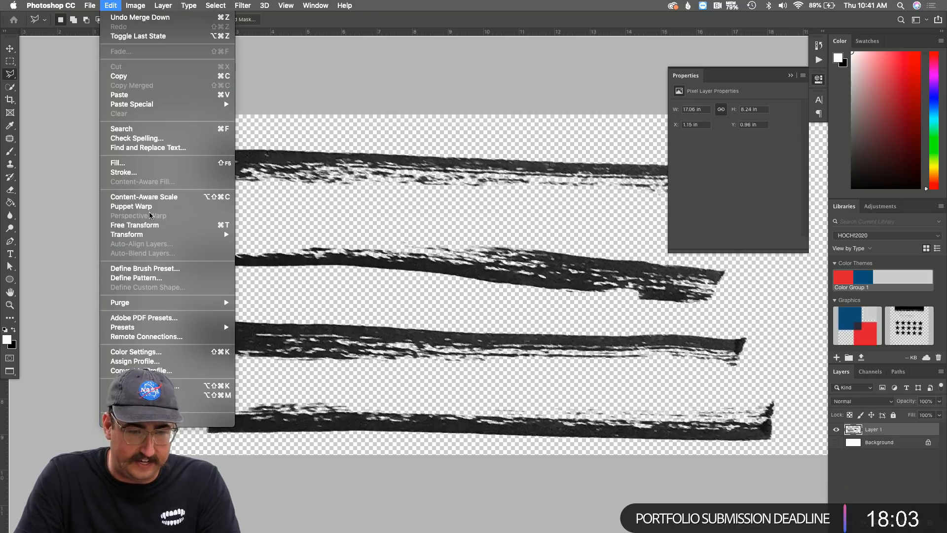
Define a new brush preset named 'Lines' from the stripes.
click(175, 268)
text(Lines)
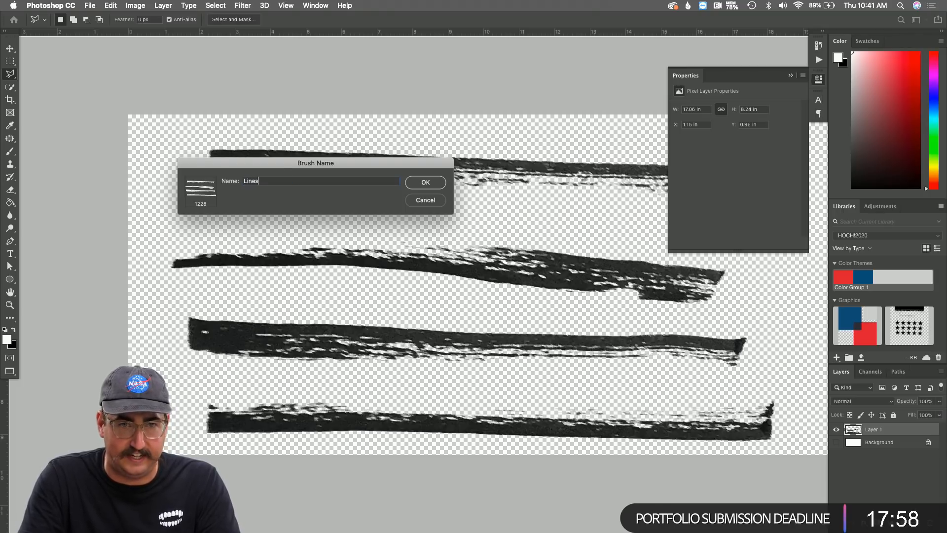
key(Return)
key(b)
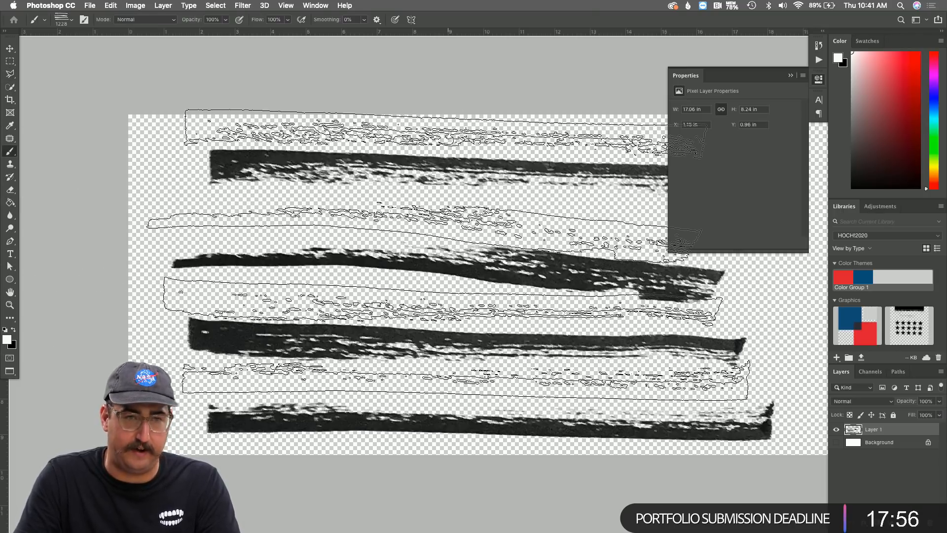
On the zoomed-out HOCH!2020 poster, try stamping white stripes, then undo them.
key(super+grave)
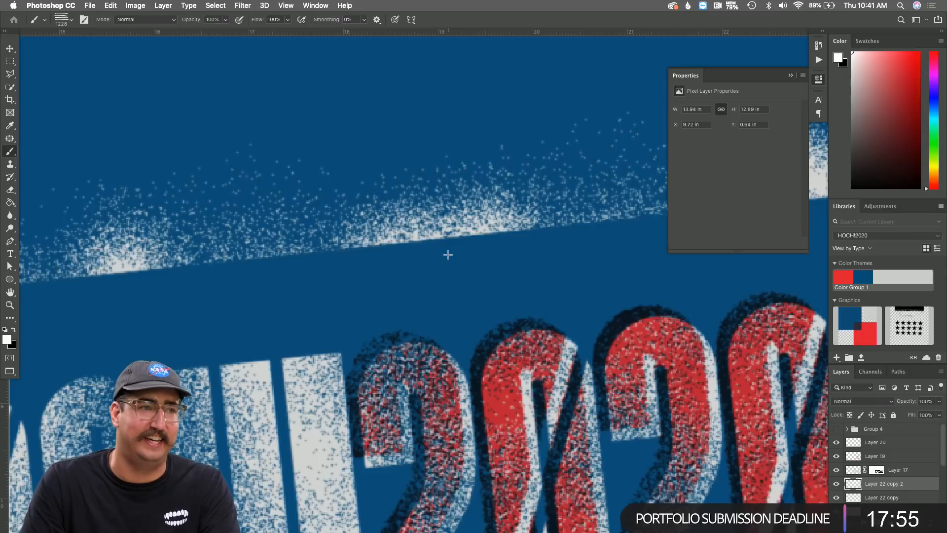
key(z)
alt+click(412, 210)
alt+click(413, 210)
alt+click(413, 210)
alt+click(412, 210)
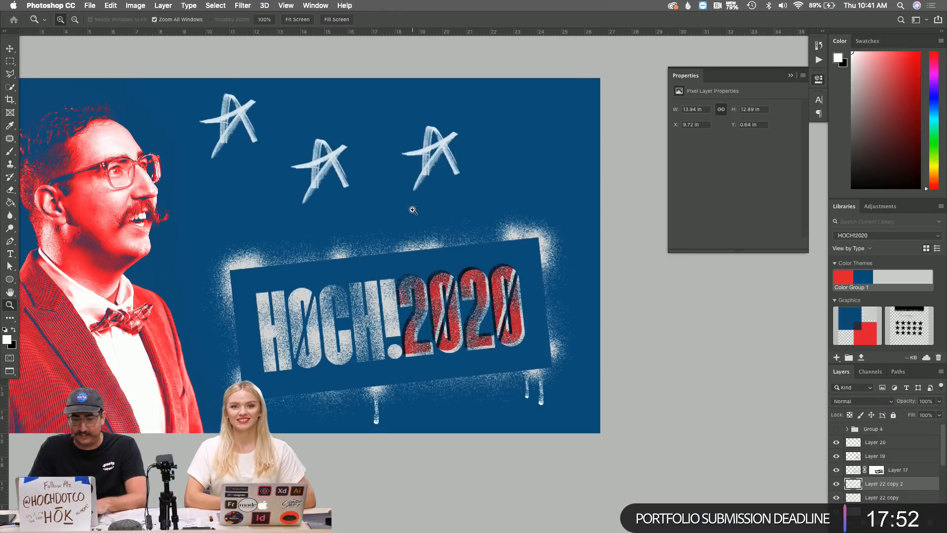
key(b)
click(373, 165)
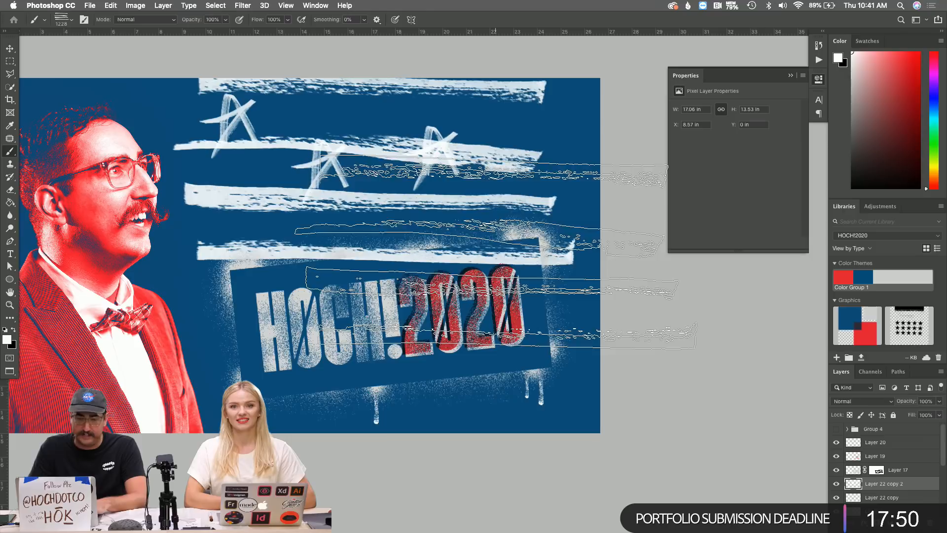
key(ctrl+z)
Brush white stripes at size 600 across the jacket and upper right, then cycle to the blob scan.
key(bracketleft)
key(bracketleft)
key(bracketleft)
key(bracketleft)
key(bracketleft)
key(bracketleft)
key(bracketleft)
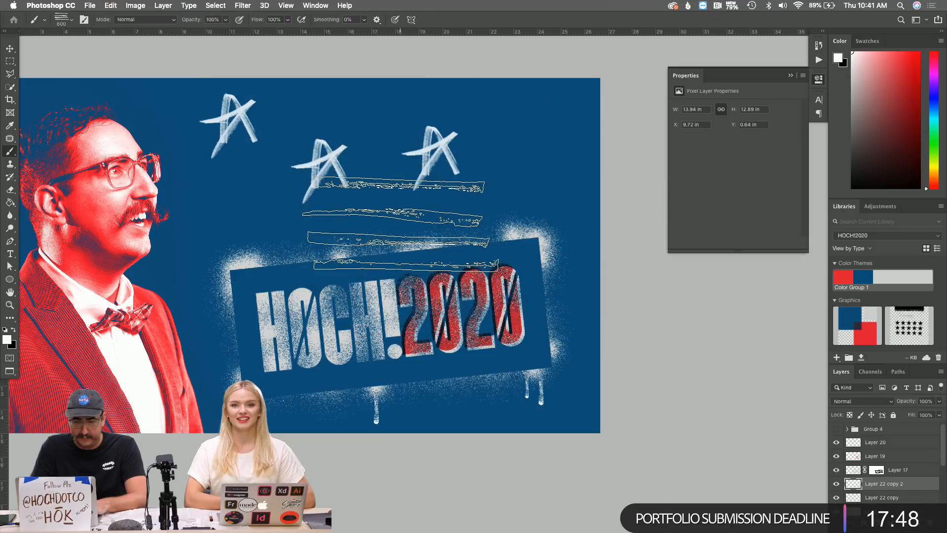
scroll(252, 126, left, 8)
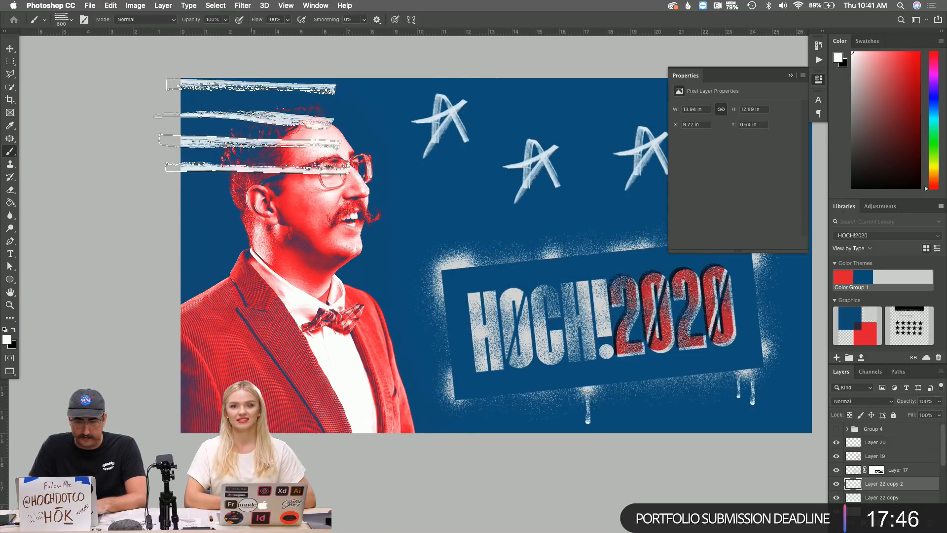
key(super+z)
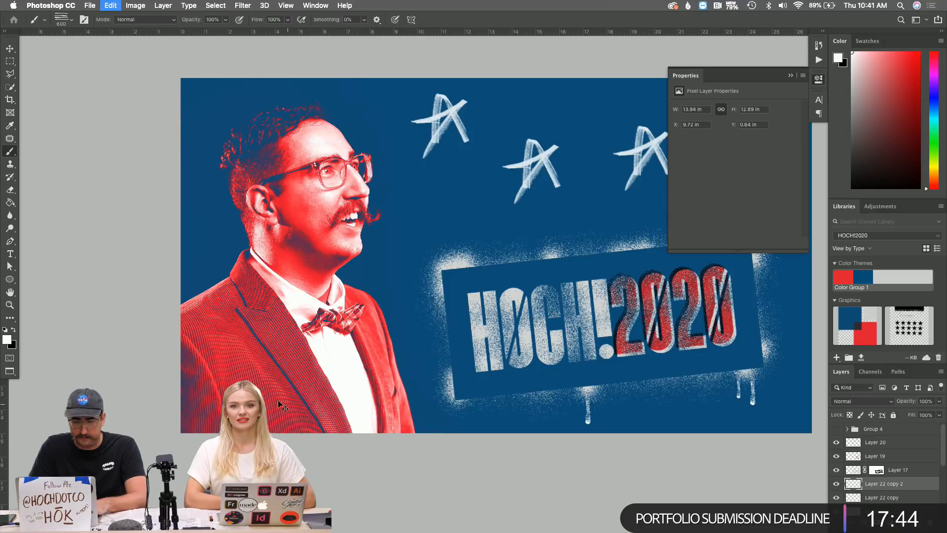
mouse_move(281, 405)
mouse_down()
mouse_move(276, 384)
mouse_move(466, 385)
mouse_up()
scroll(522, 383, right, 8)
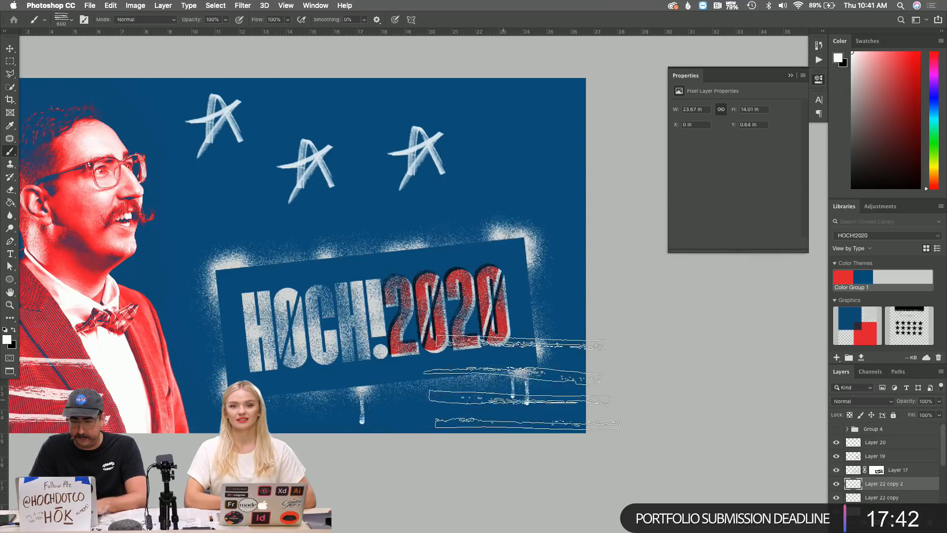
click(566, 171)
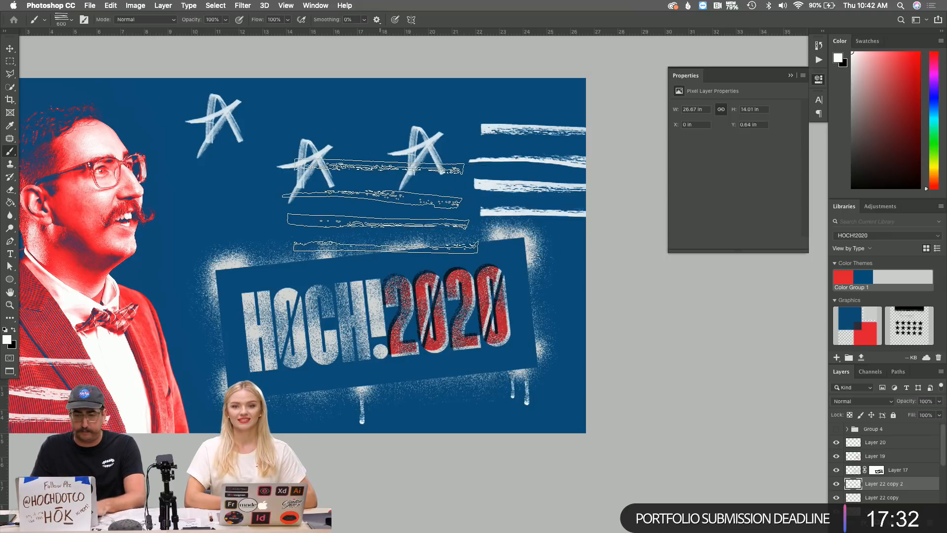
key(ctrl+Tab)
key(ctrl+Tab)
key(ctrl+Tab)
key(ctrl+Tab)
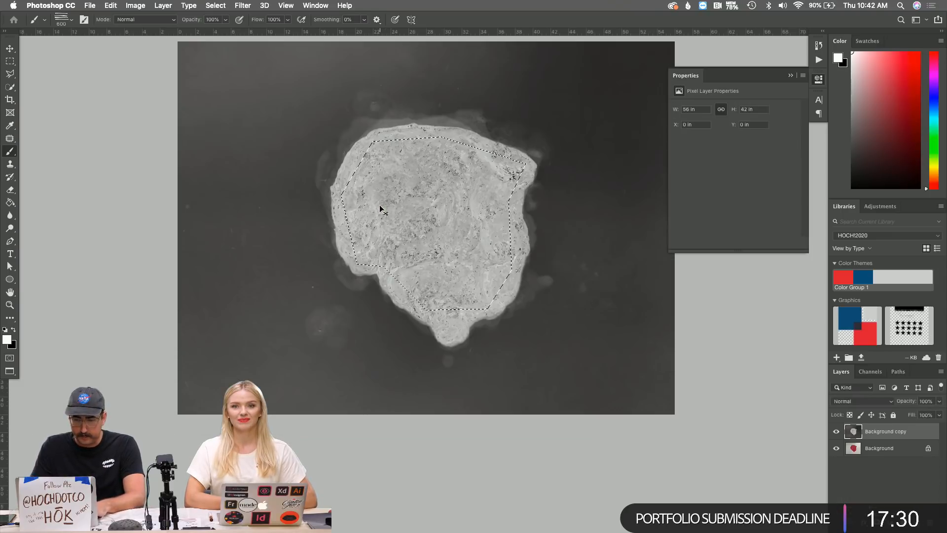
key(ctrl+Tab)
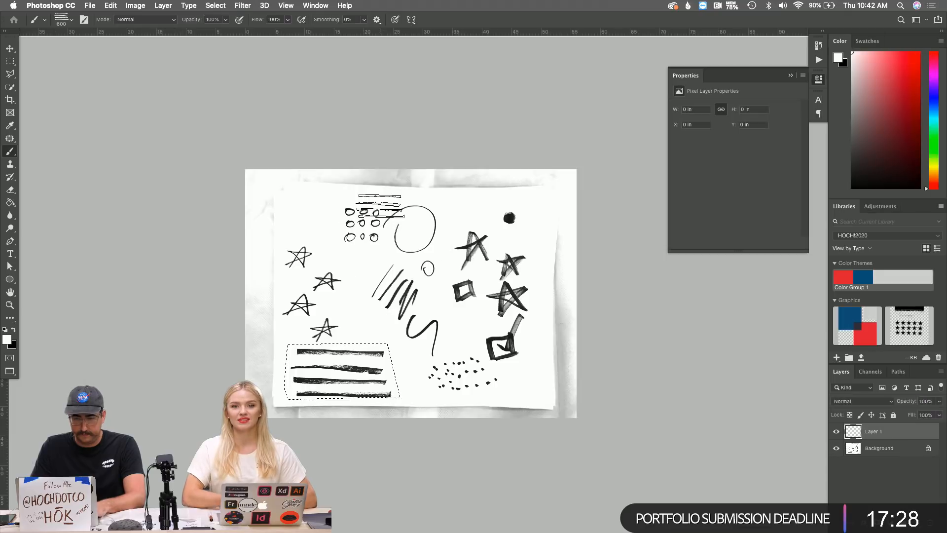
Deselect, zoom in on the doodle sheet, and briefly check the HOCH!2020 site in Chrome.
key(ctrl+d)
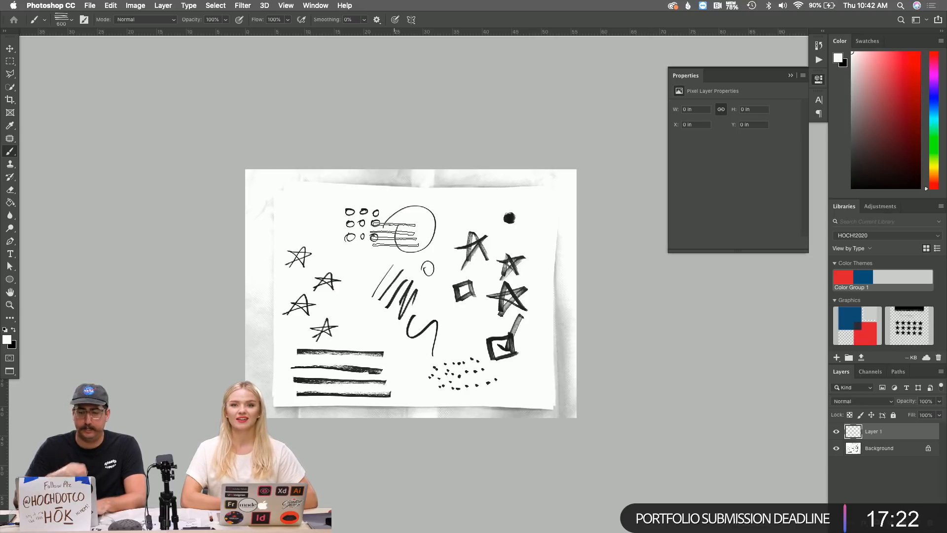
key(z)
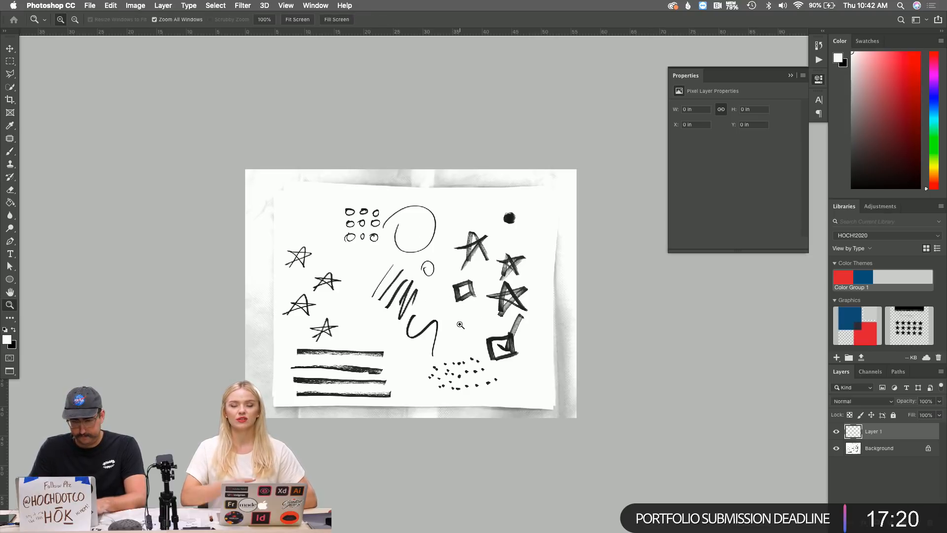
click(460, 324)
click(460, 325)
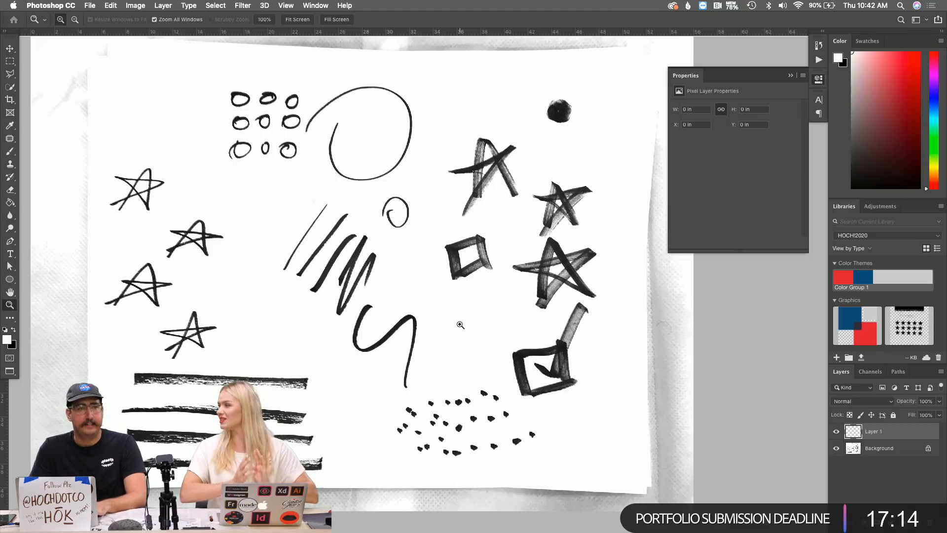
key(l)
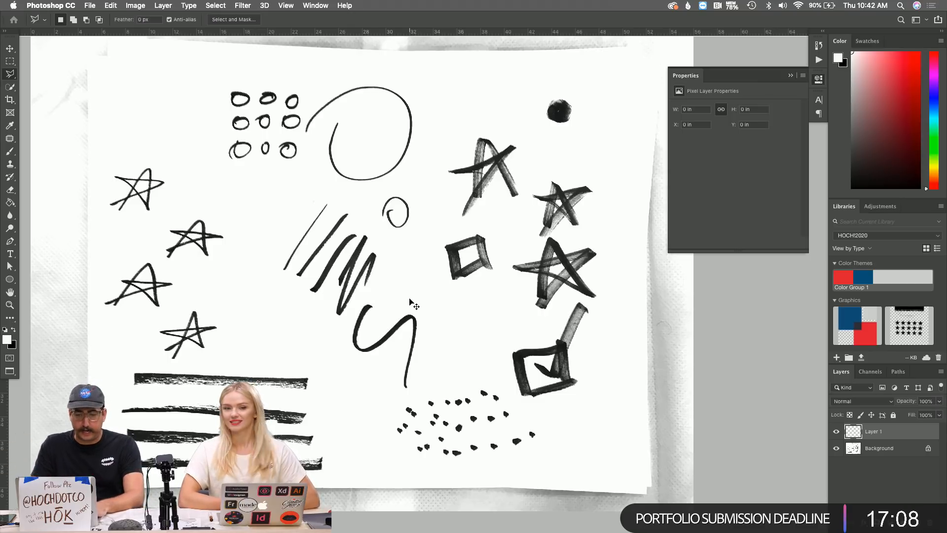
key(super+Tab)
key(super+Tab)
key(super+Tab)
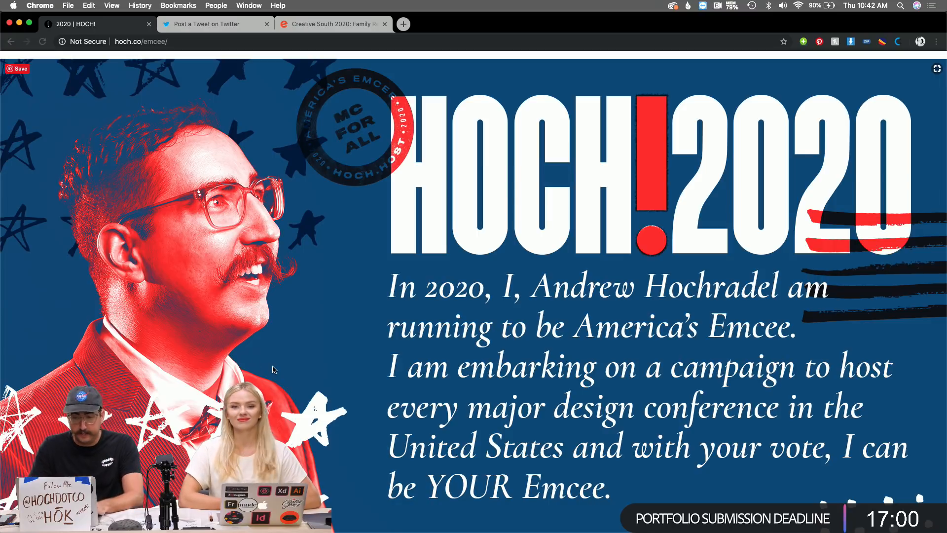
key(super+Tab)
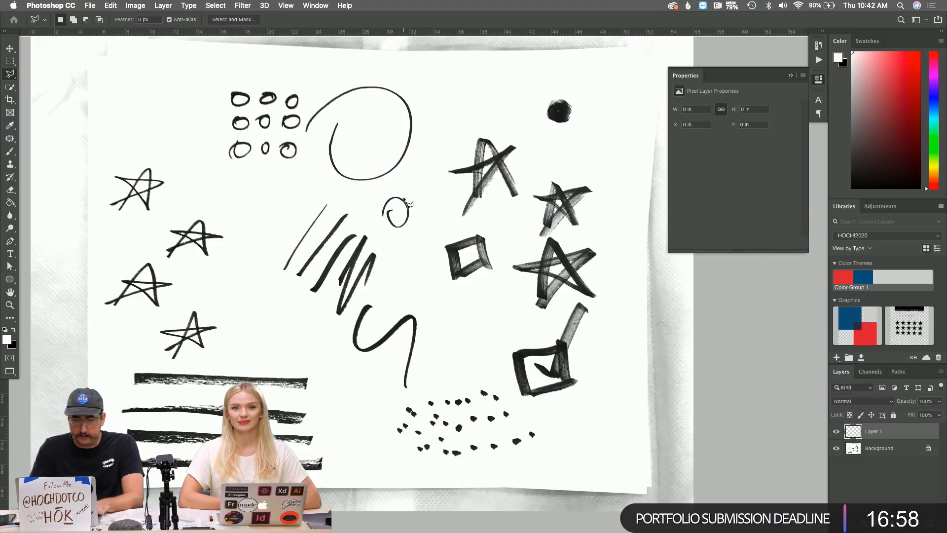
Draw and drop a polygon selection around the paper, then bring up the adjustment layer types.
click(97, 66)
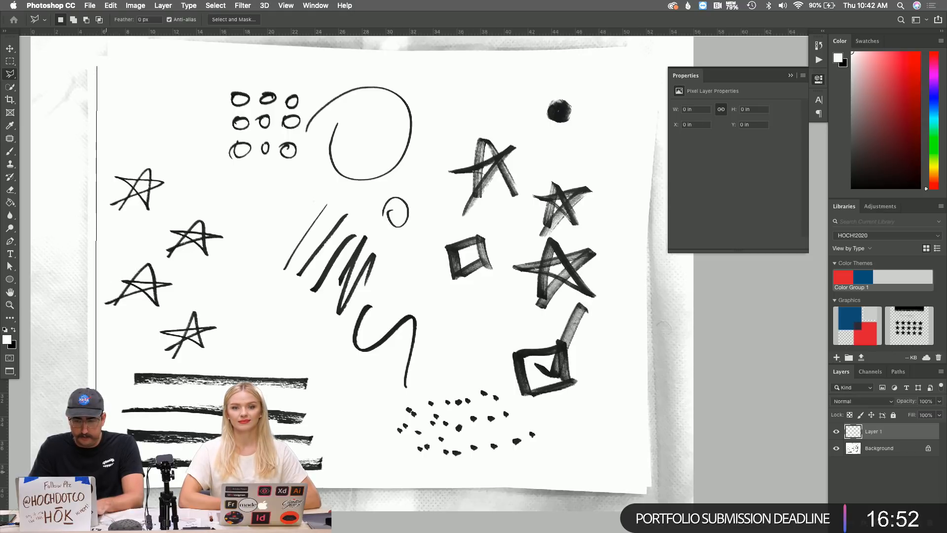
double_click(128, 442)
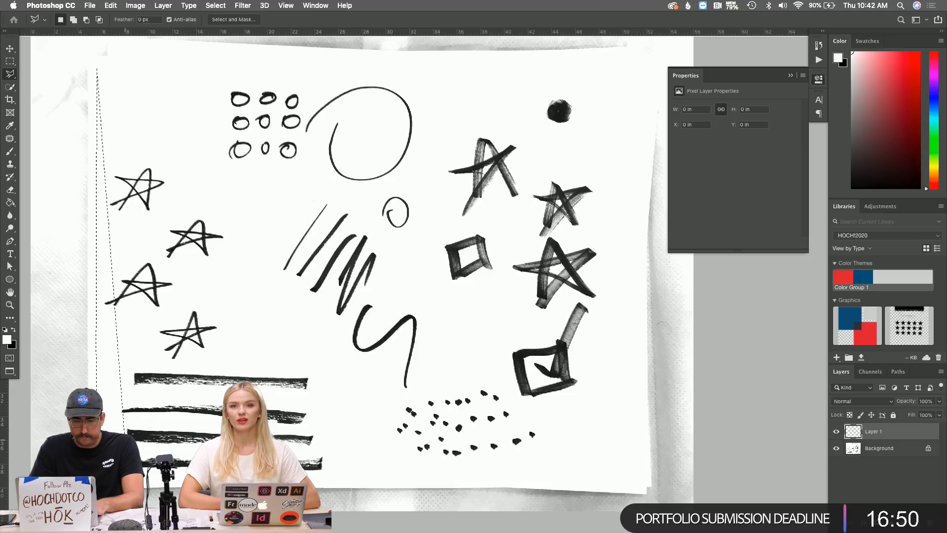
key(super+d)
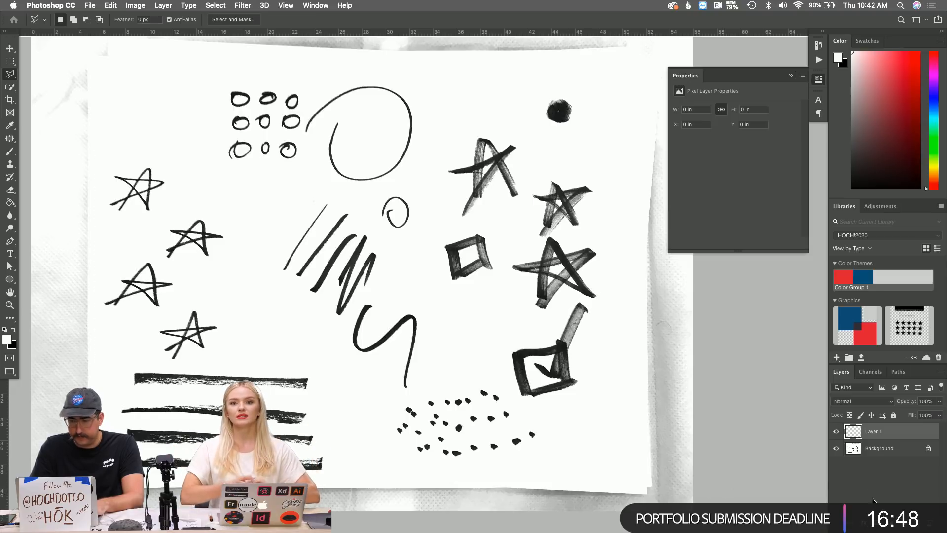
click(888, 522)
Add a reversed Gradient Map with its white stop at 38% and the black stop removed.
click(893, 495)
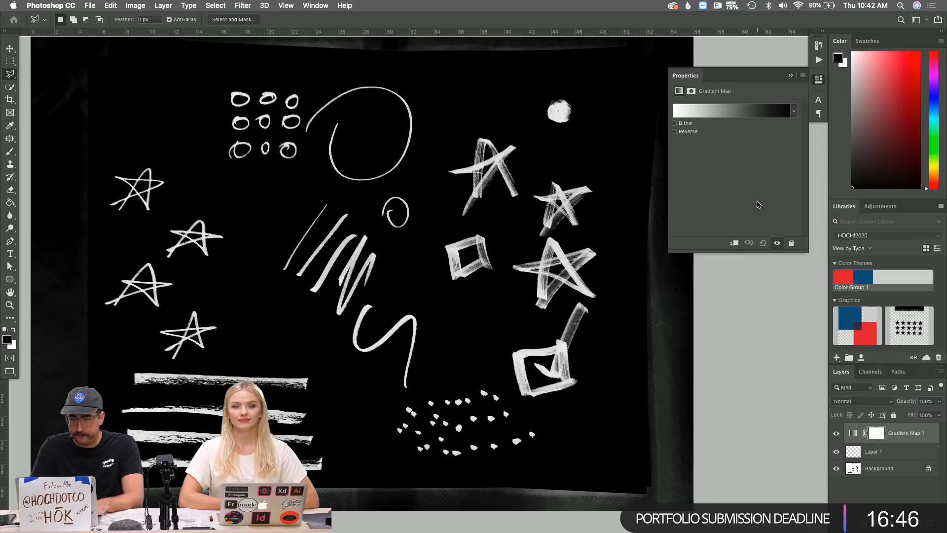
click(692, 132)
click(729, 114)
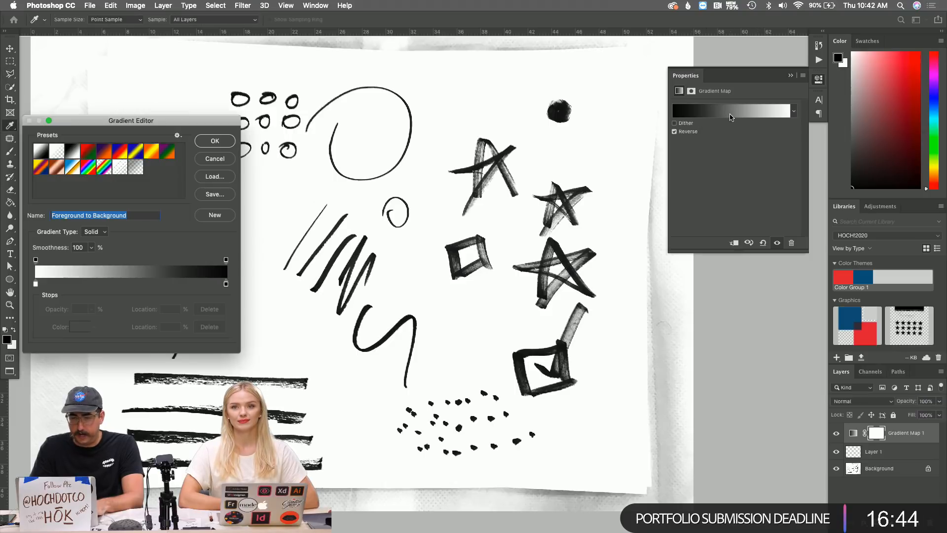
drag(35, 285, 112, 285)
mouse_move(226, 284)
mouse_down()
mouse_move(176, 293)
mouse_move(176, 284)
mouse_up()
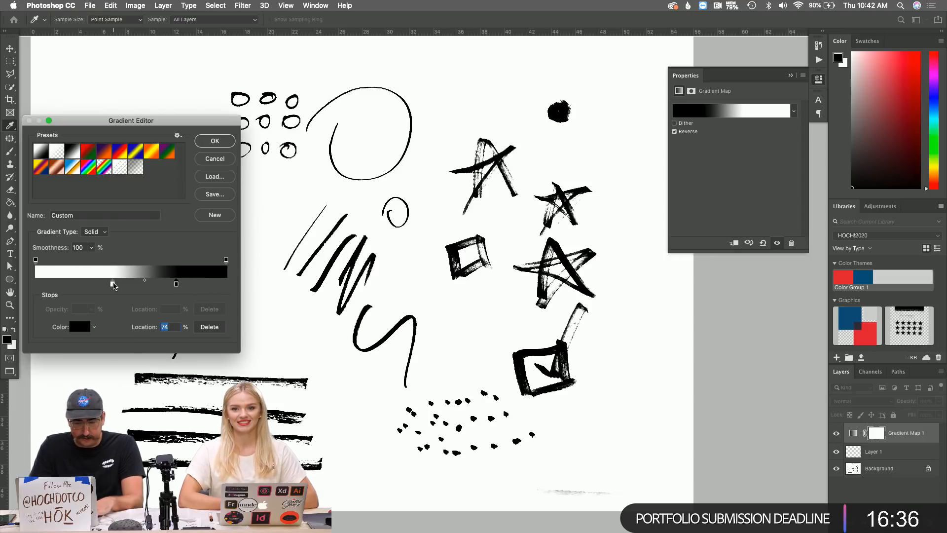
drag(112, 284, 108, 285)
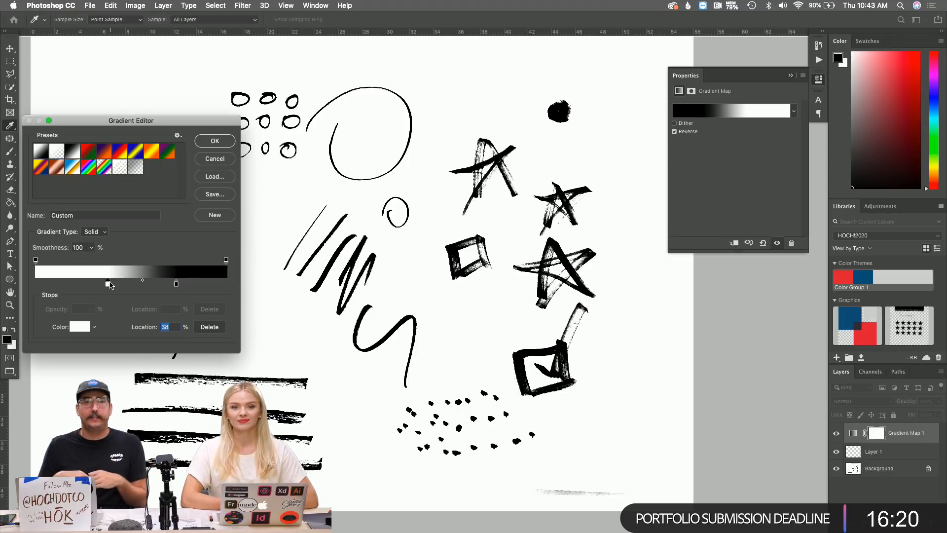
click(215, 141)
Merge Gradient Map 1 down into the Background layer and zoom out to the whole sheet.
key(l)
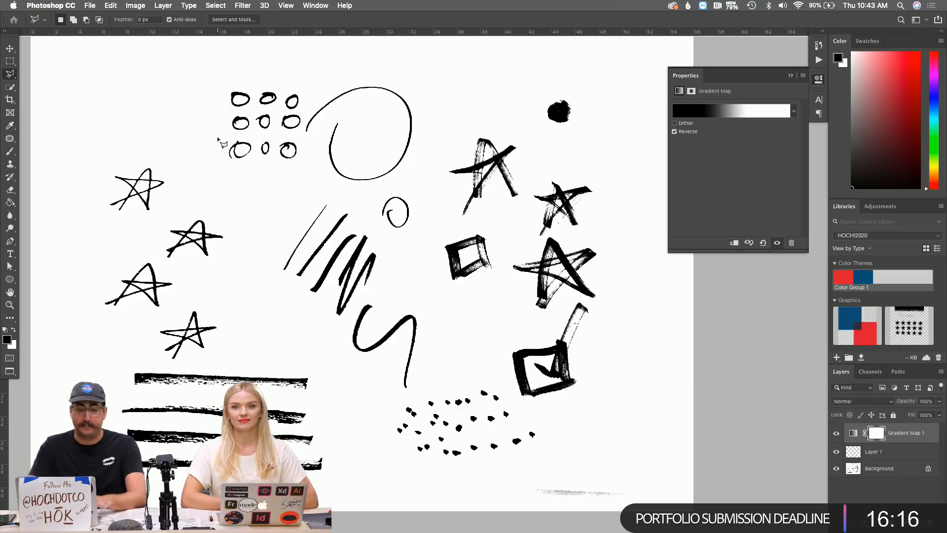
key(super+e)
key(super+e)
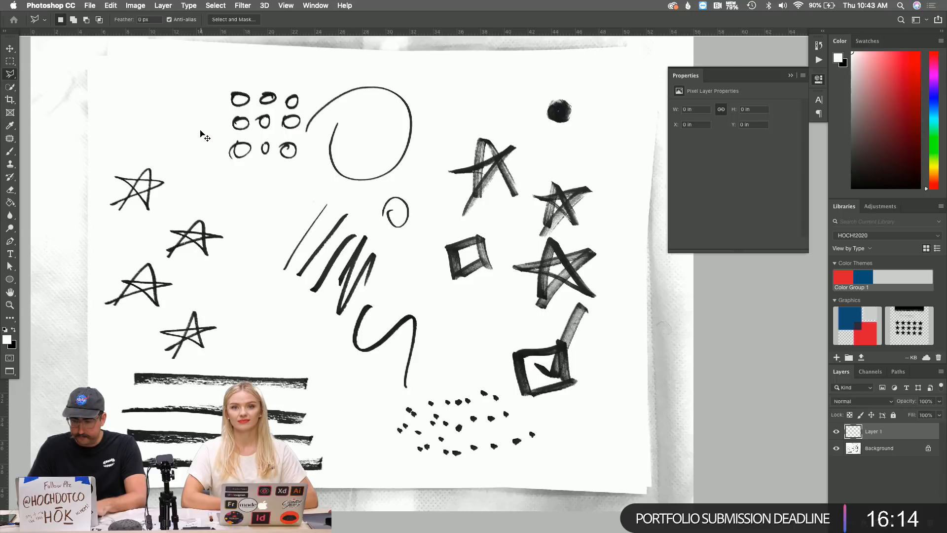
key(super+z)
key(super+z)
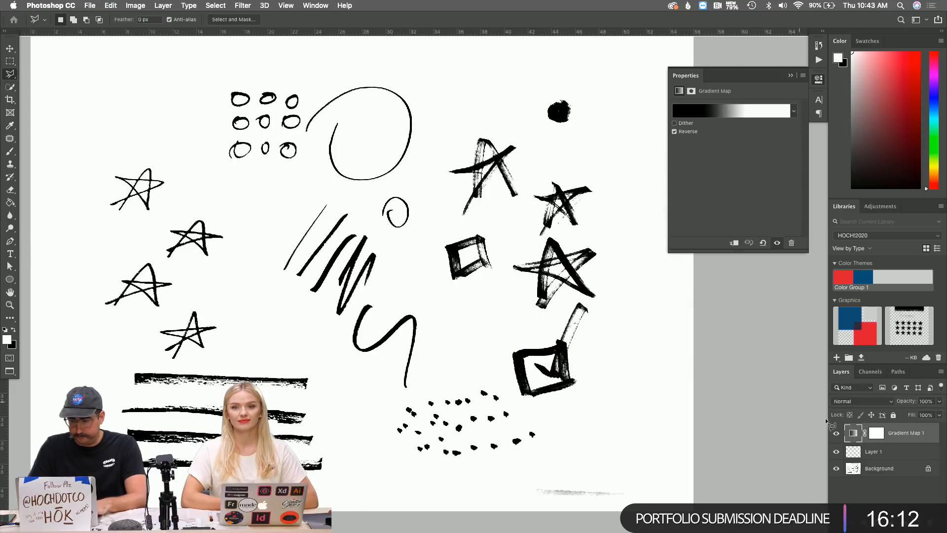
click(864, 450)
key(super+e)
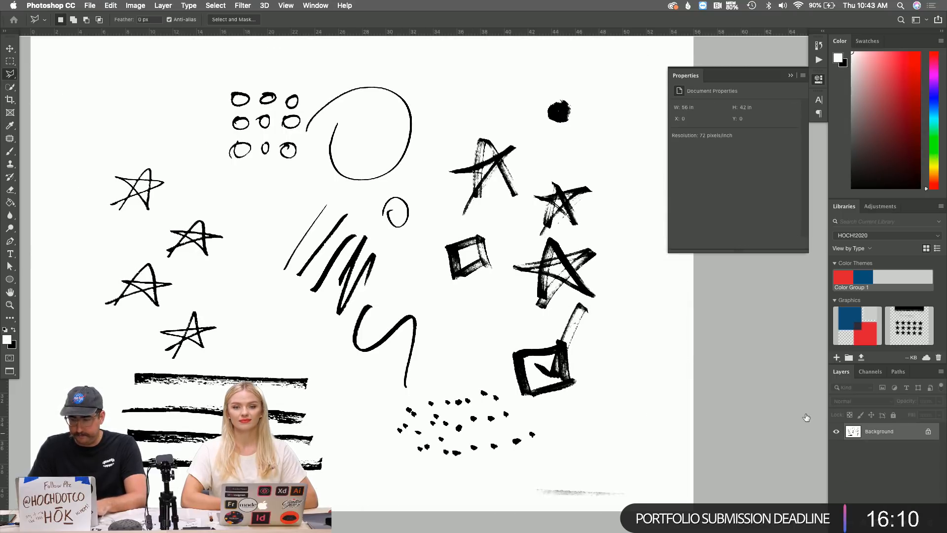
key(z)
alt+click(371, 259)
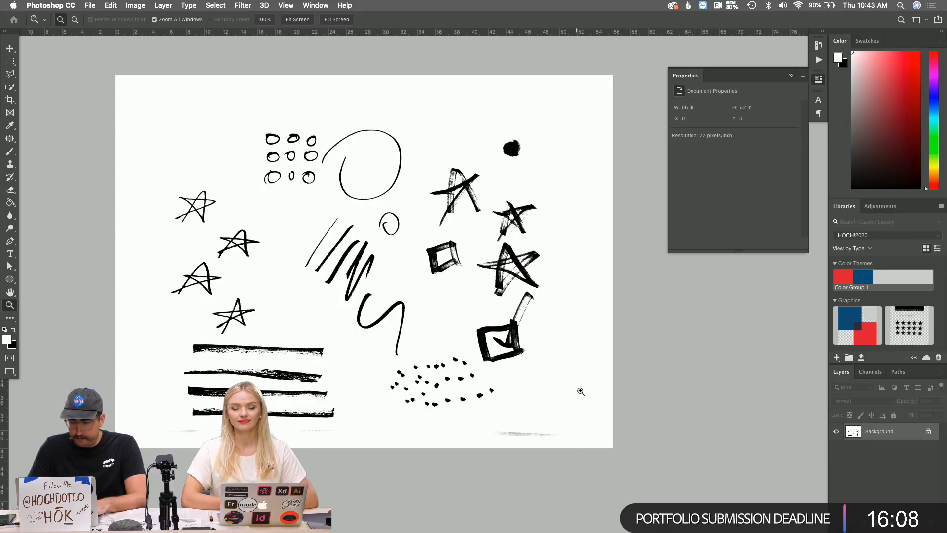
On a new layer, paint white over the bottom smudges with soft then hard brushes, and merge down.
key(super+shift+n)
key(Return)
key(b)
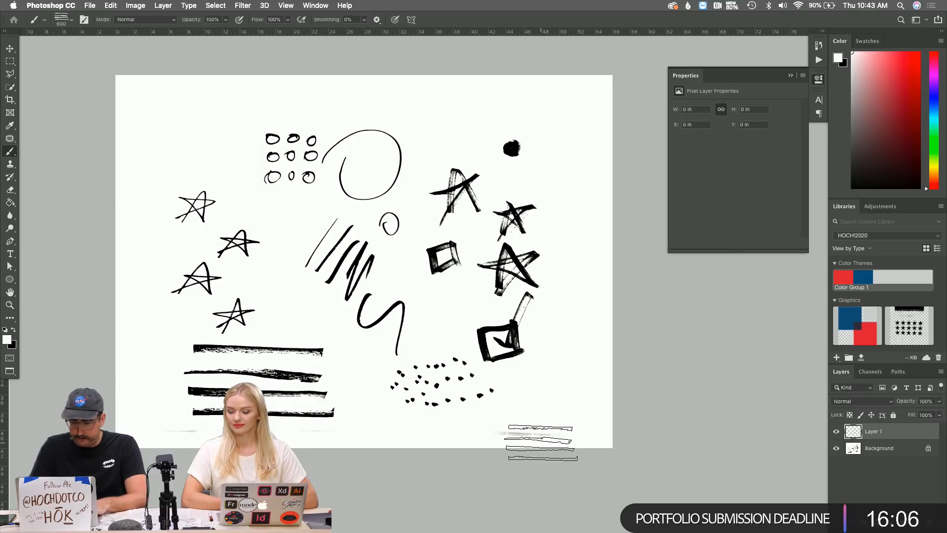
right_click(540, 441)
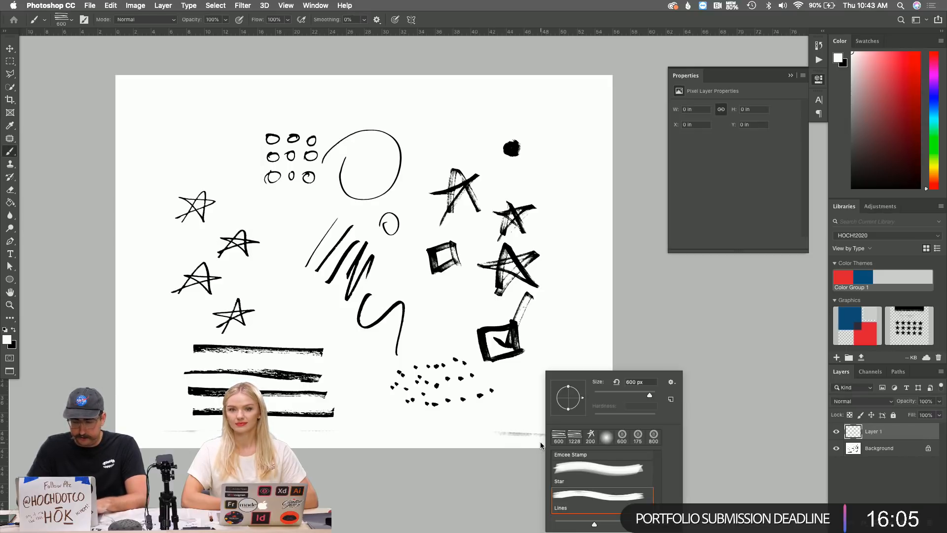
click(606, 437)
click(513, 423)
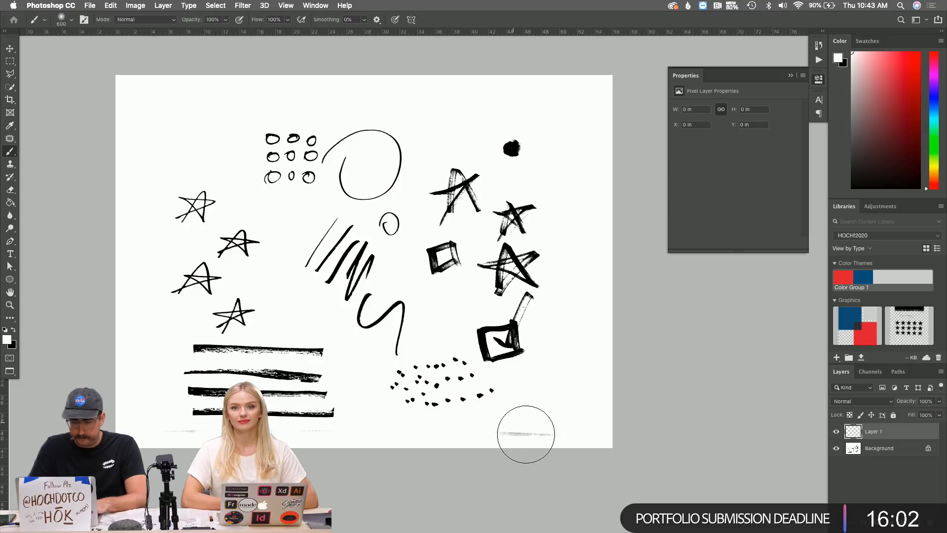
mouse_move(519, 434)
mouse_down()
mouse_move(649, 429)
mouse_move(797, 450)
mouse_move(546, 445)
mouse_up()
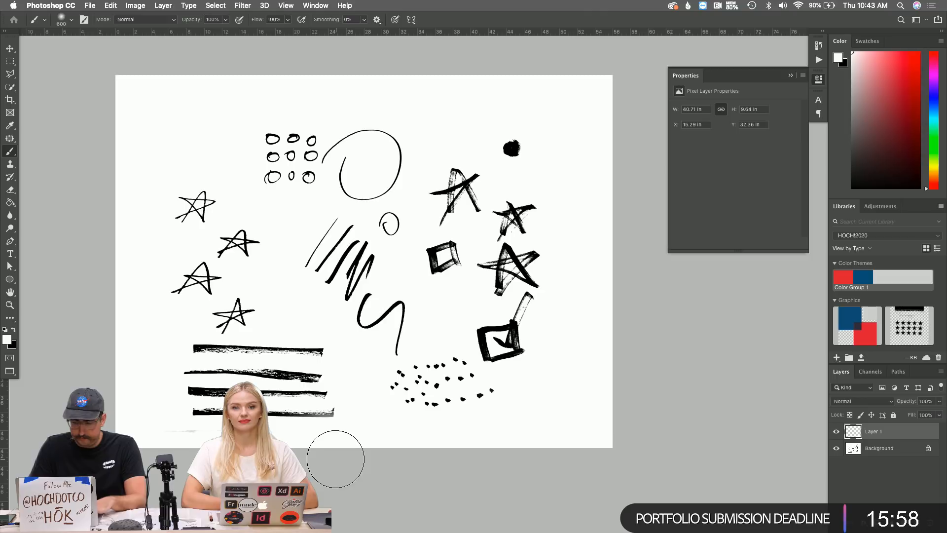
key(shift+bracketright)
key(shift+bracketright)
key(shift+bracketright)
key(shift+bracketright)
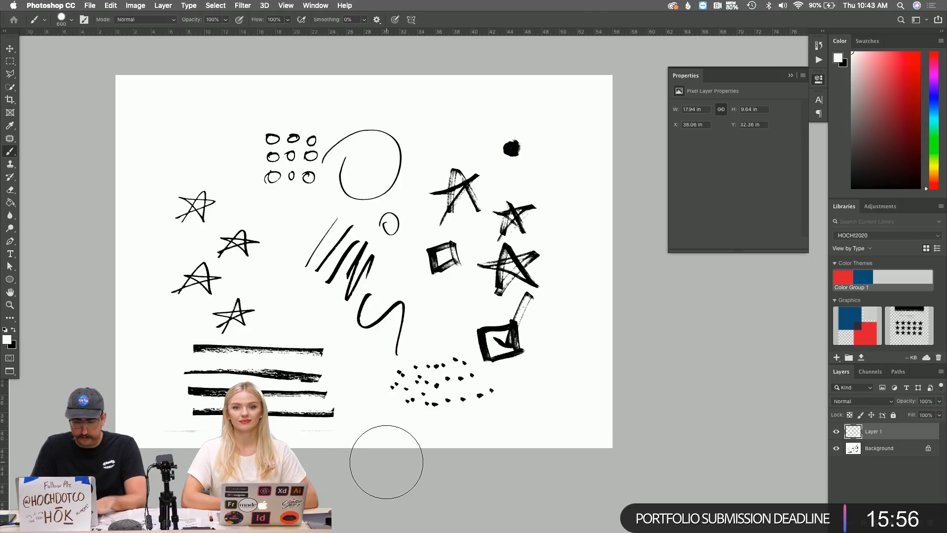
drag(141, 458, 135, 456)
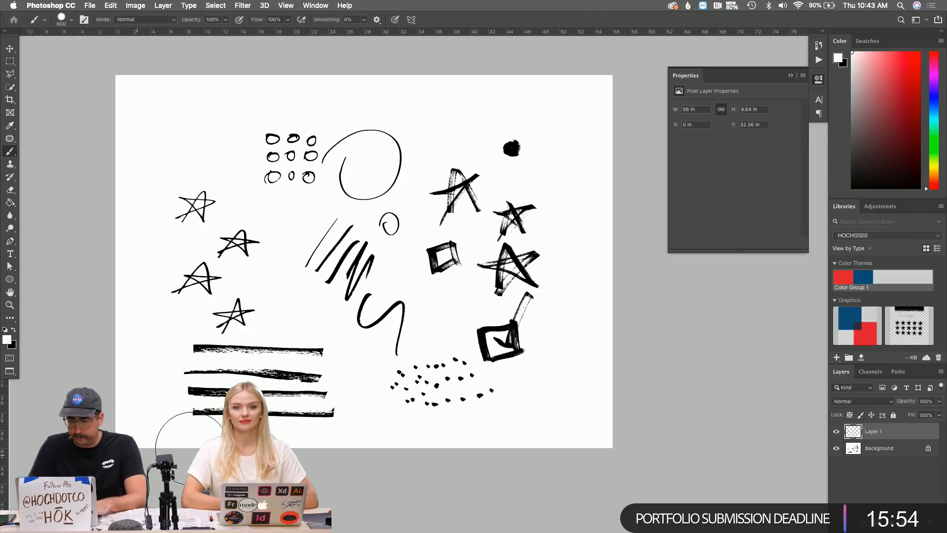
key(super+e)
key(super+s)
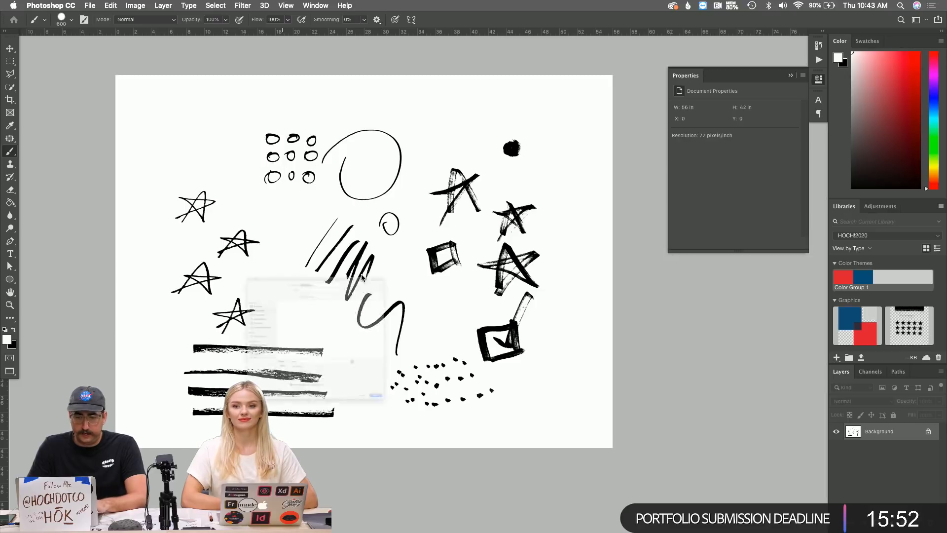
Save the sheet as Markers.jpg at quality 12 progressive, then switch to the HOCH!2020 page in Chrome.
click(306, 413)
click(306, 412)
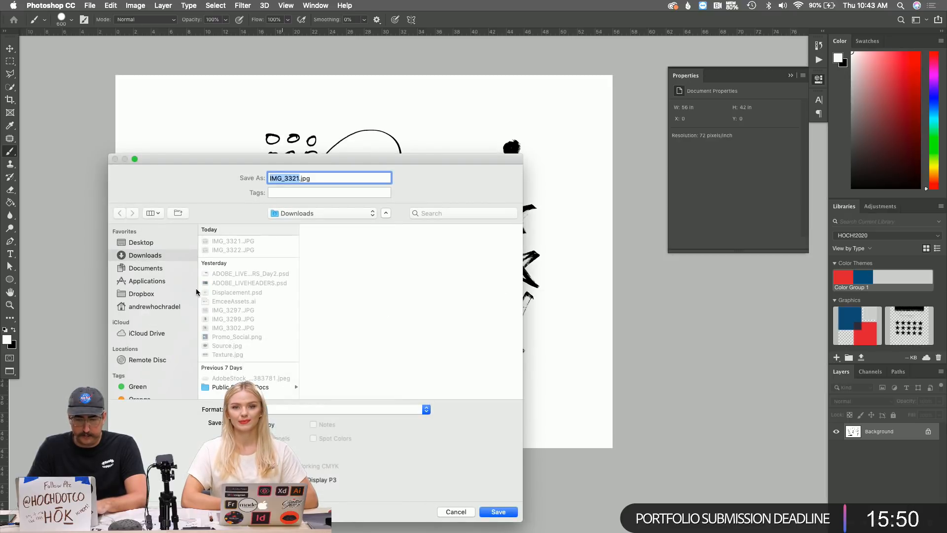
text(Markers)
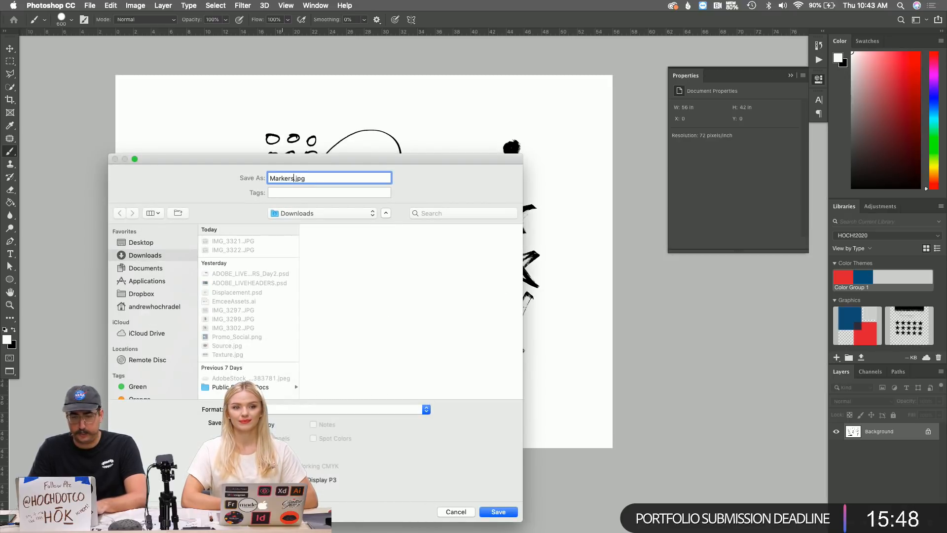
key(Return)
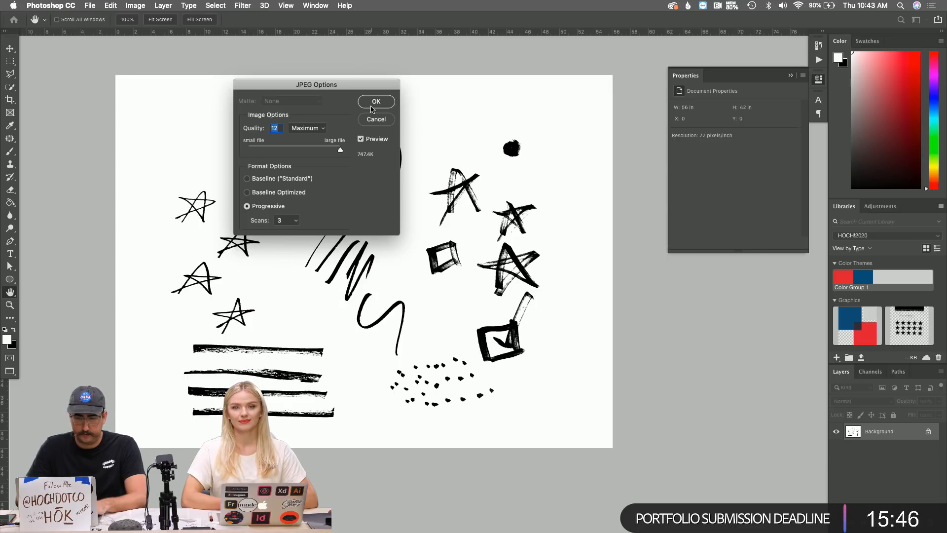
click(372, 104)
key(super+Tab)
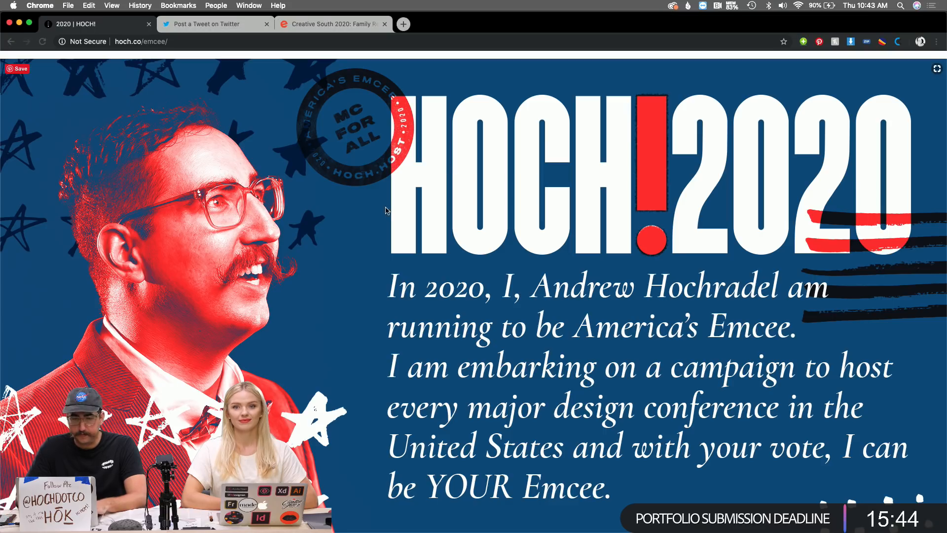
Zoom out over the artboards, then zoom back in on the empty export area.
key(super+Tab)
key(super+Tab)
key(super+Tab)
key(super+Tab)
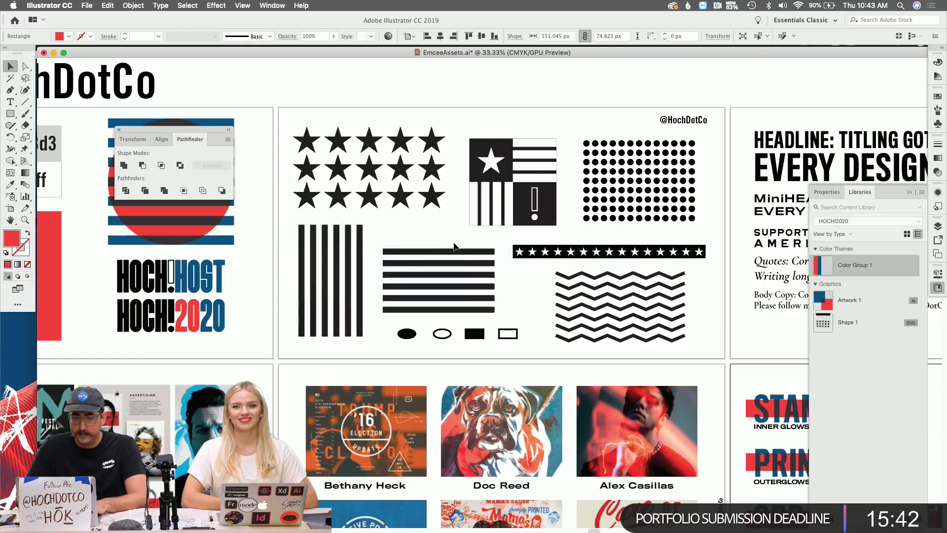
scroll(445, 243, down, 5)
scroll(446, 244, up, 4)
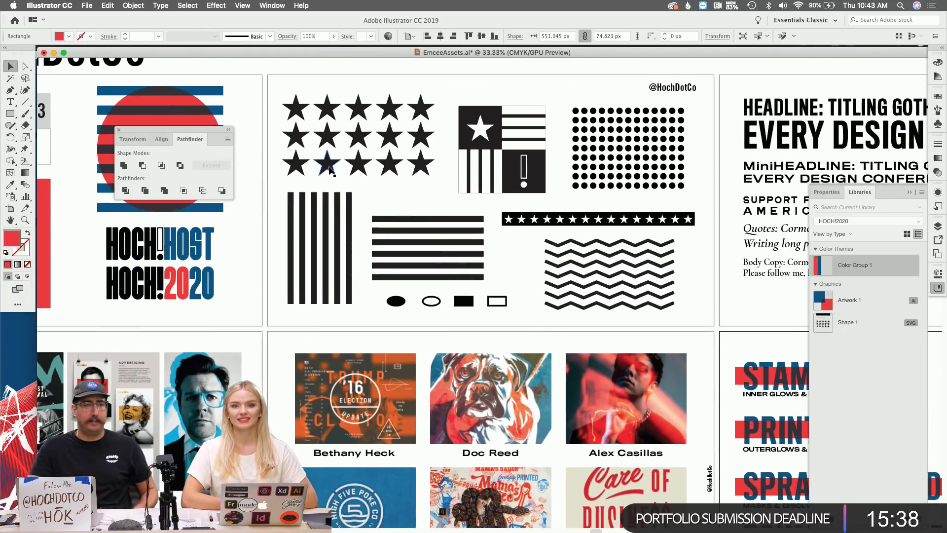
scroll(329, 170, down, 15)
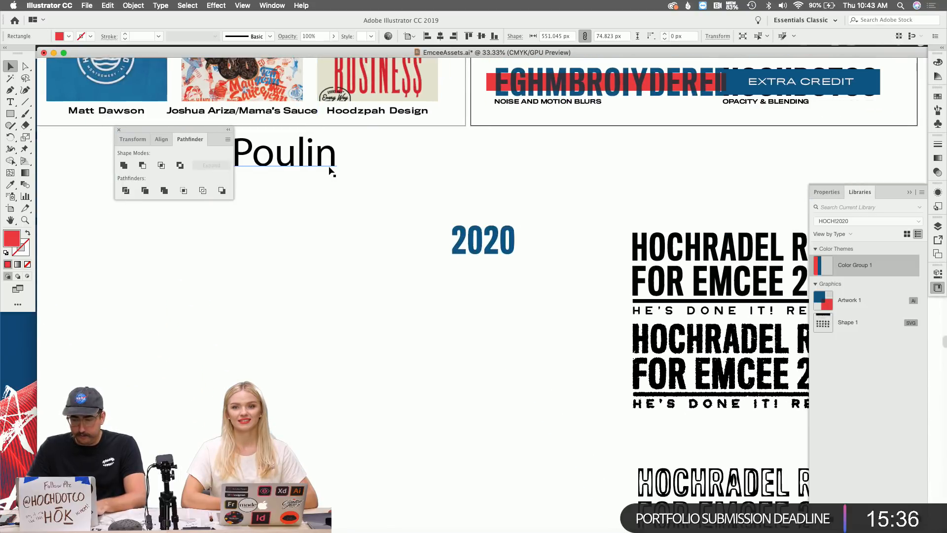
scroll(330, 170, down, 15)
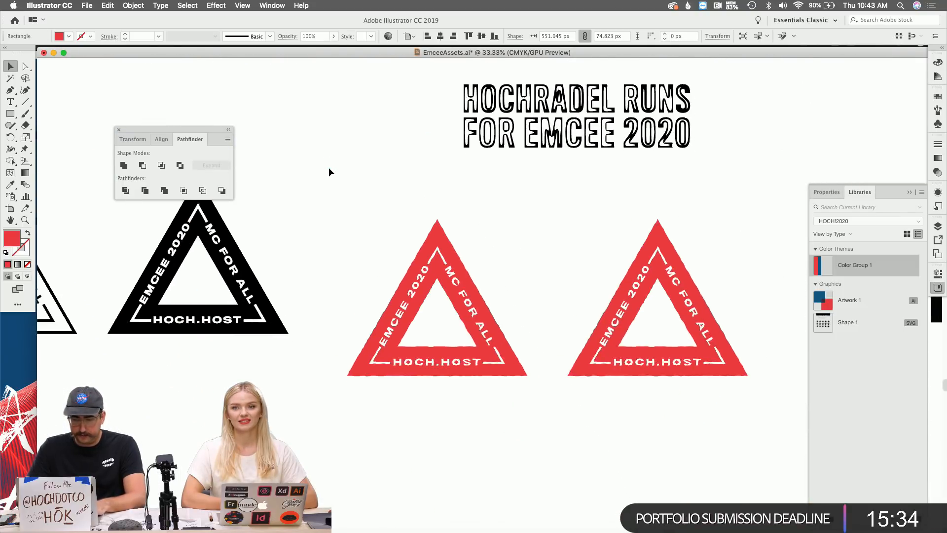
scroll(329, 171, down, 10)
scroll(331, 179, right, 8)
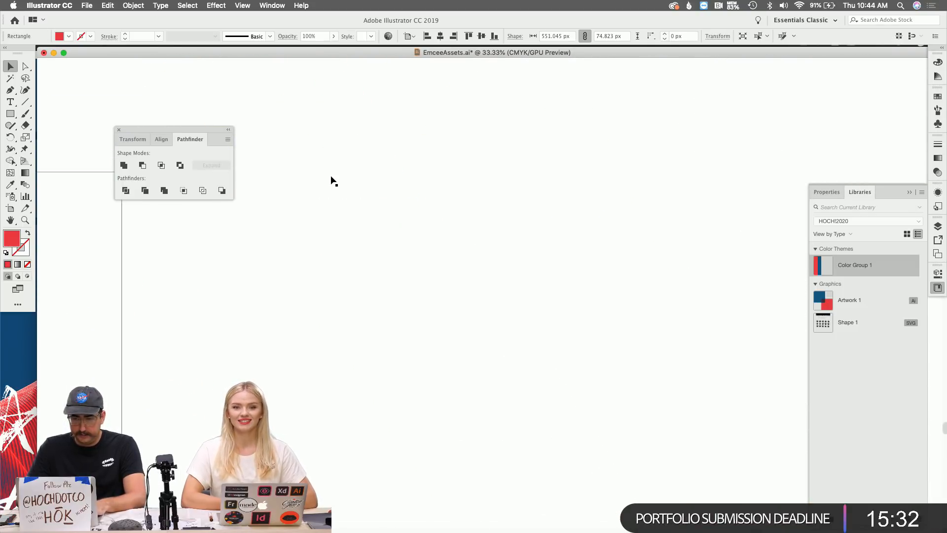
key(z)
alt+click(407, 238)
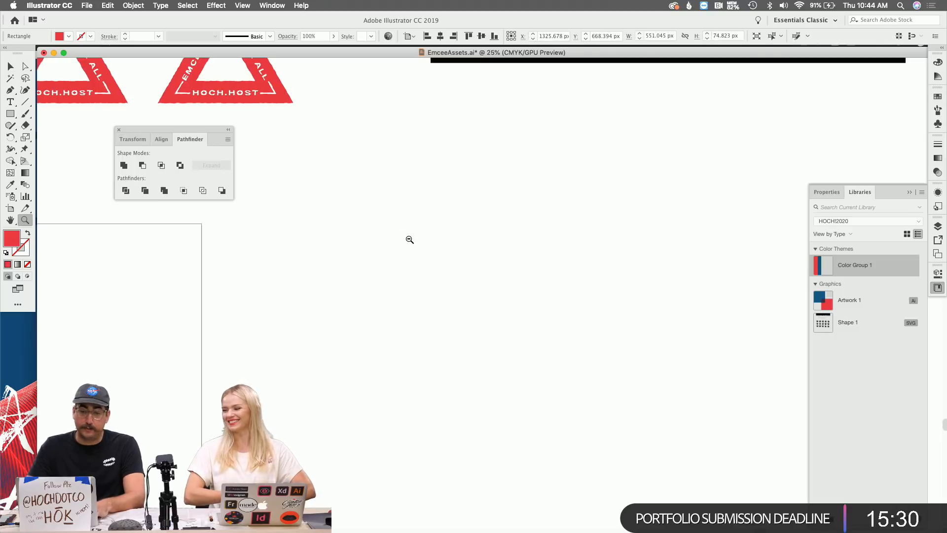
alt+click(444, 237)
alt+click(473, 260)
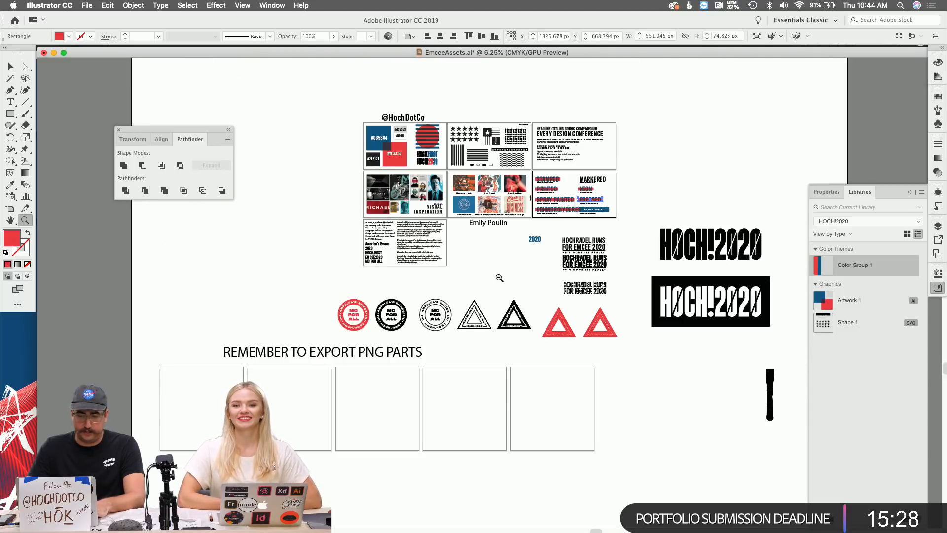
alt+click(500, 277)
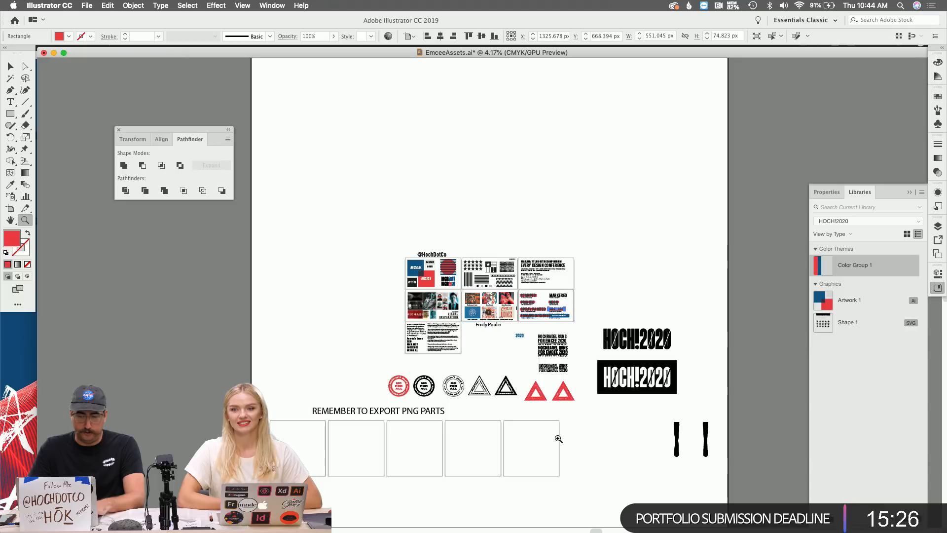
click(544, 371)
click(597, 376)
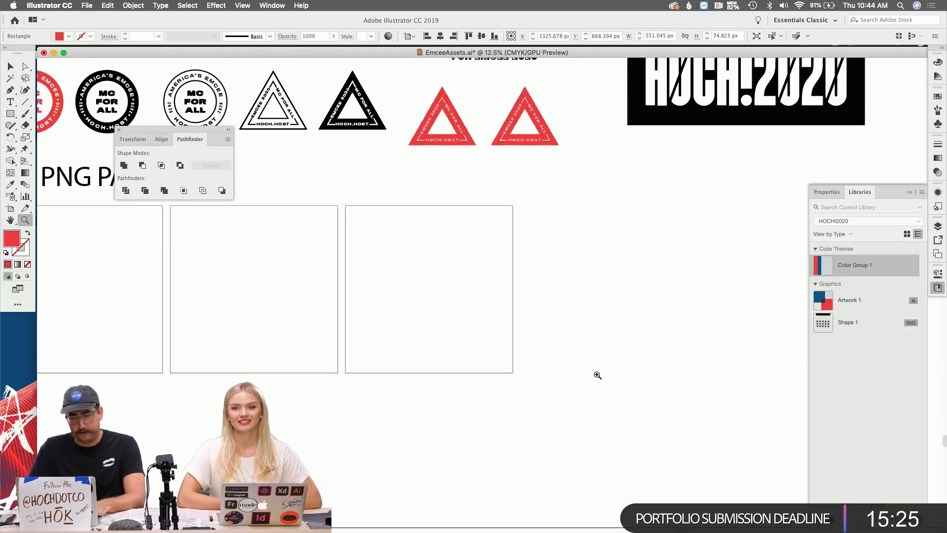
click(612, 346)
Drag Markers.jpg from Downloads onto the Illustrator canvas as a linked image.
key(super+Tab)
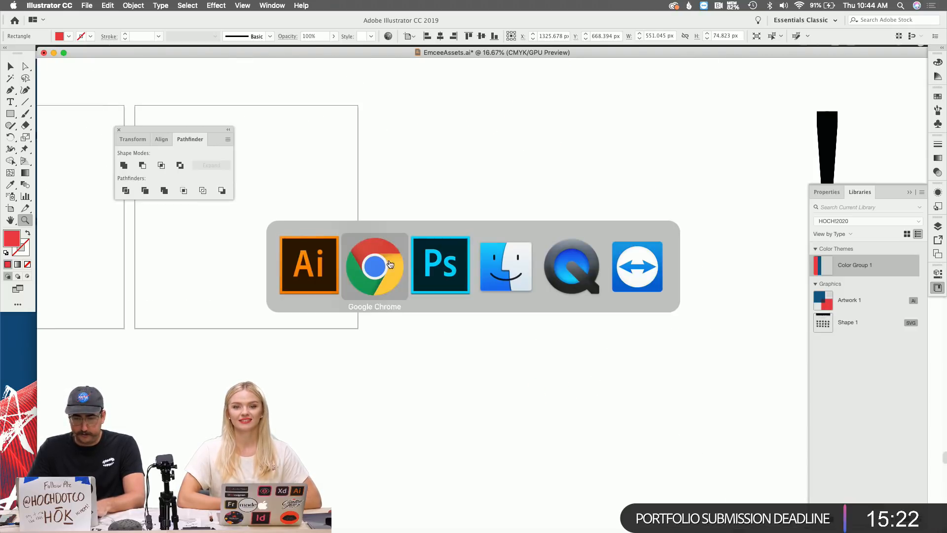
key(super+Tab)
key(super+Tab)
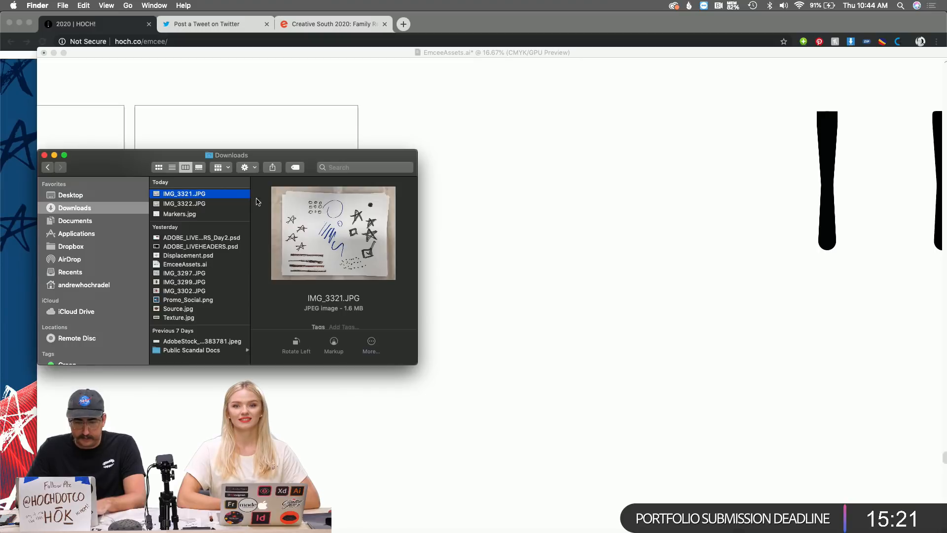
click(207, 215)
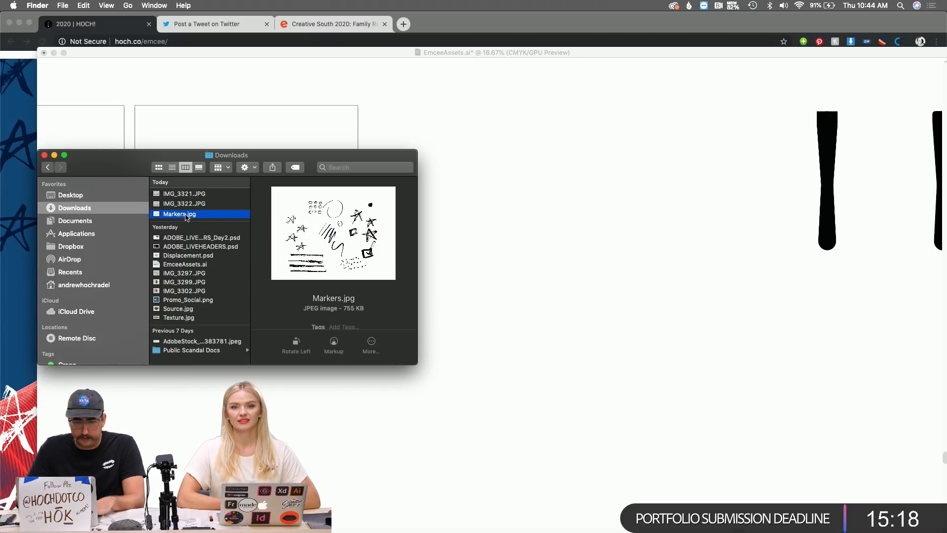
drag(187, 218, 498, 243)
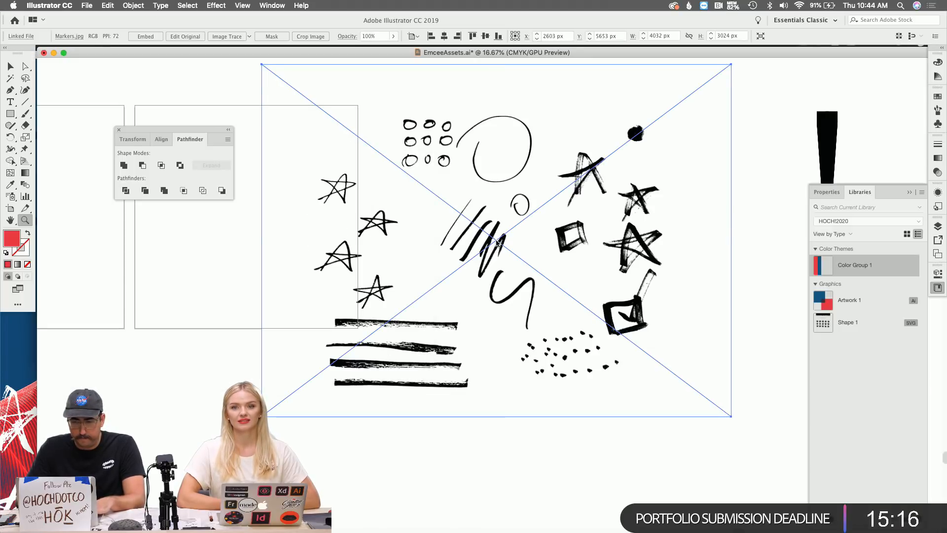
Delete the two black tapered shapes and move the scan right to X 4391.132 px.
drag(506, 144, 501, 311)
scroll(503, 311, right, 2)
scroll(502, 311, up, 1)
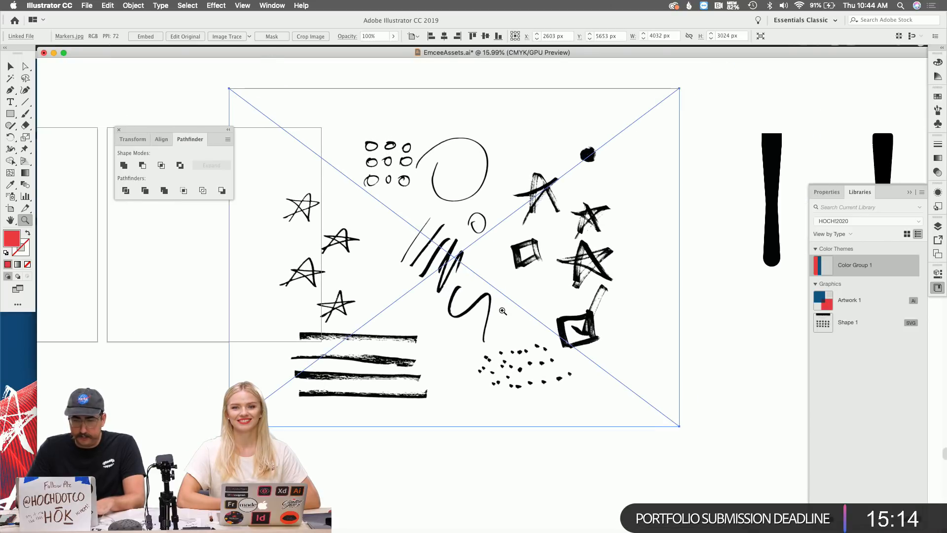
key(v)
scroll(618, 210, right, 5)
drag(581, 109, 765, 342)
key(Delete)
drag(450, 239, 650, 239)
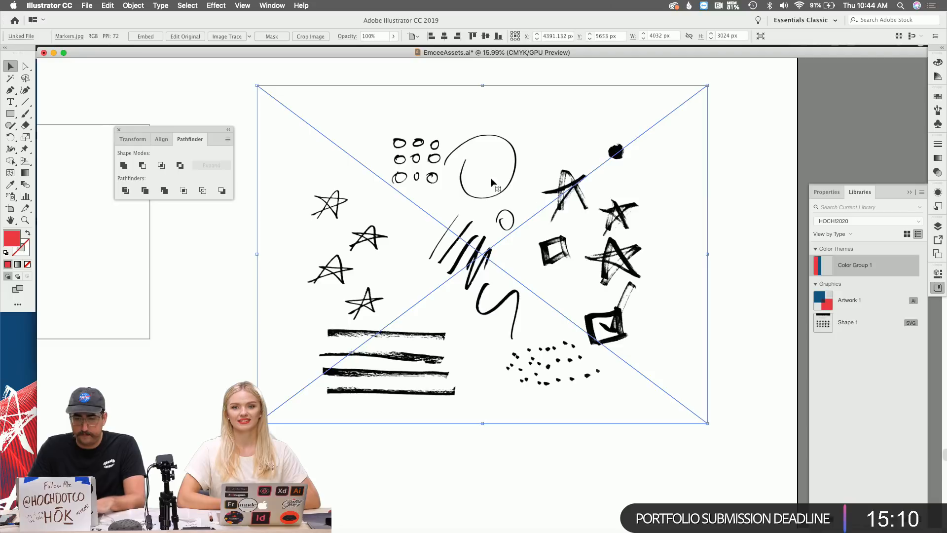
Image Trace the scan with the Default preset, then zoom in to inspect the star's edges.
click(239, 35)
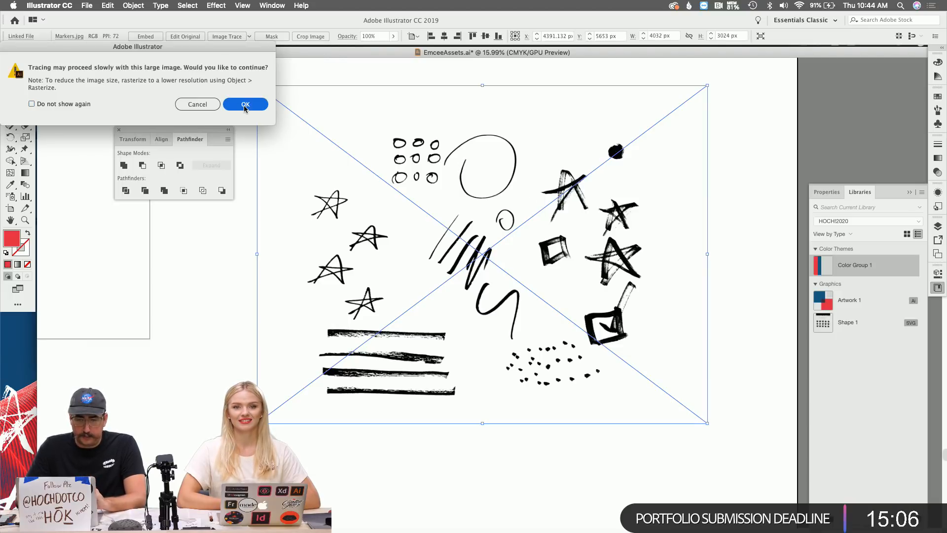
key(Return)
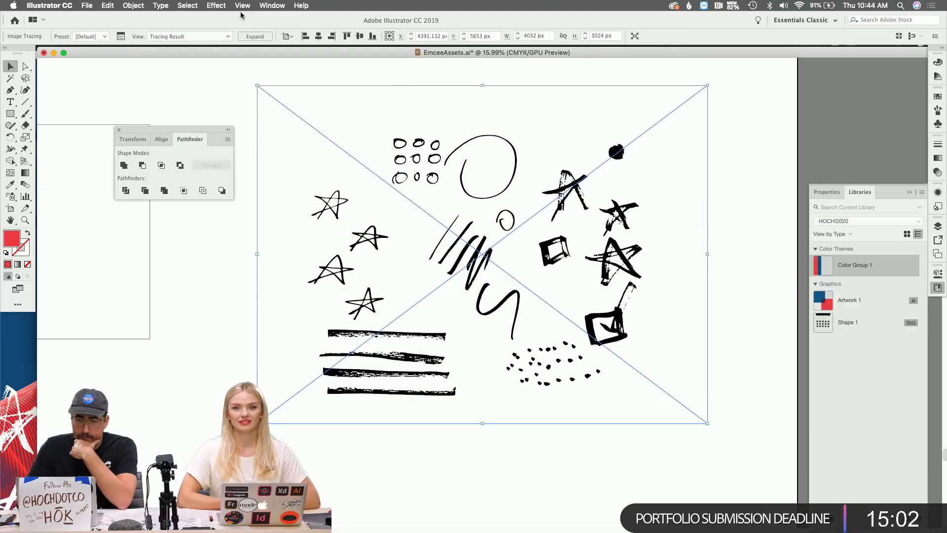
key(z)
click(365, 265)
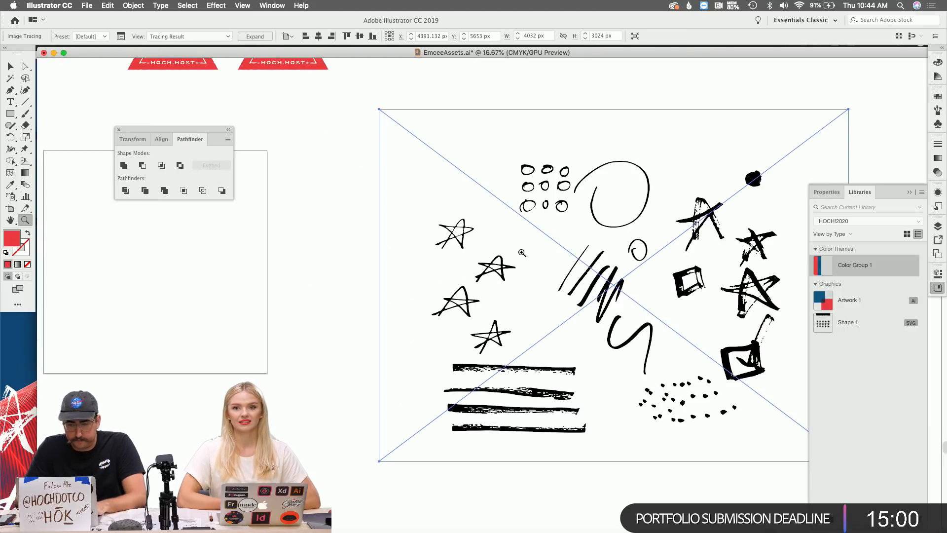
click(614, 288)
click(615, 288)
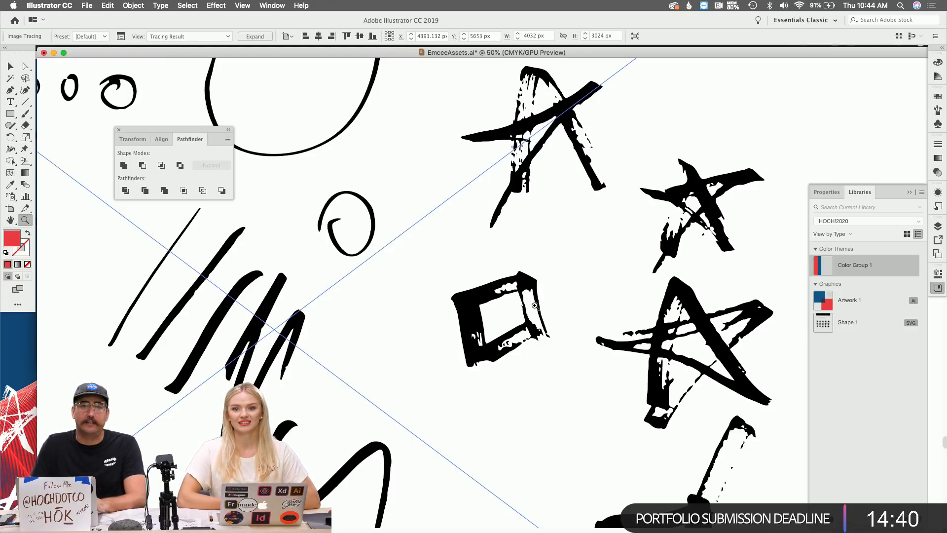
click(656, 300)
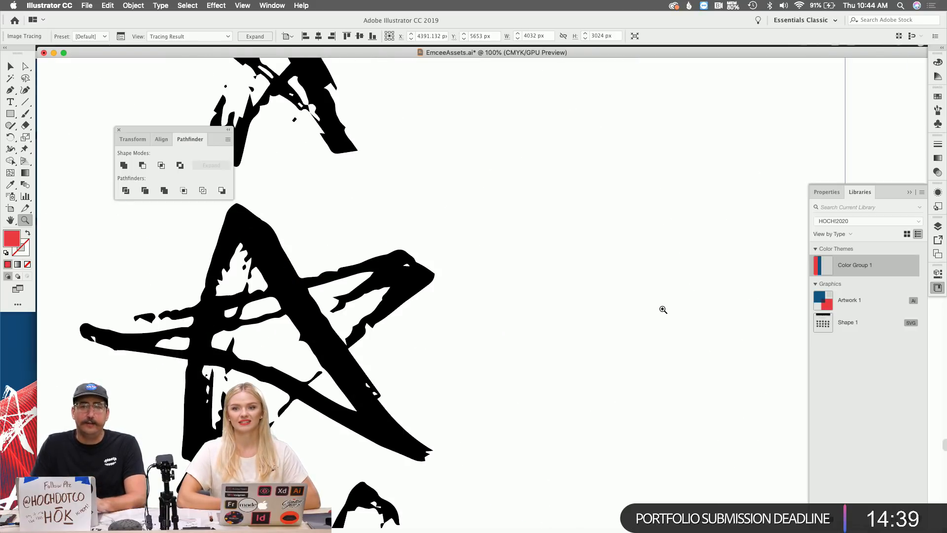
click(326, 277)
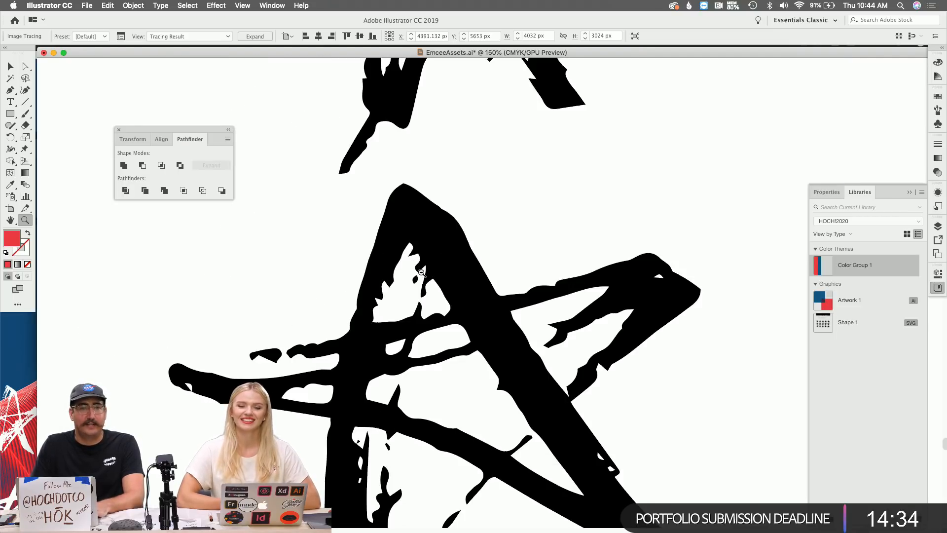
alt+click(352, 273)
alt+click(412, 279)
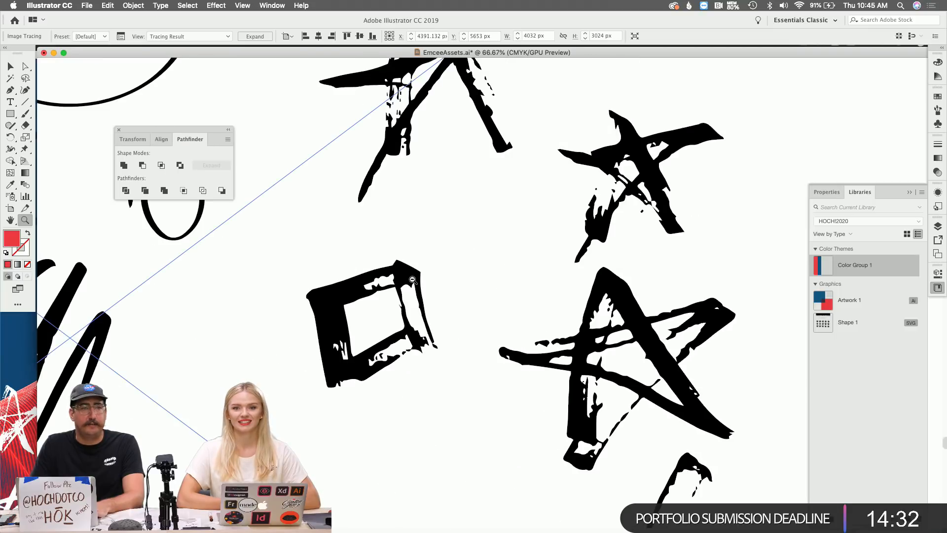
Apply the Halftone preset (Threshold 110) in the Image Trace panel and expand Advanced.
click(121, 37)
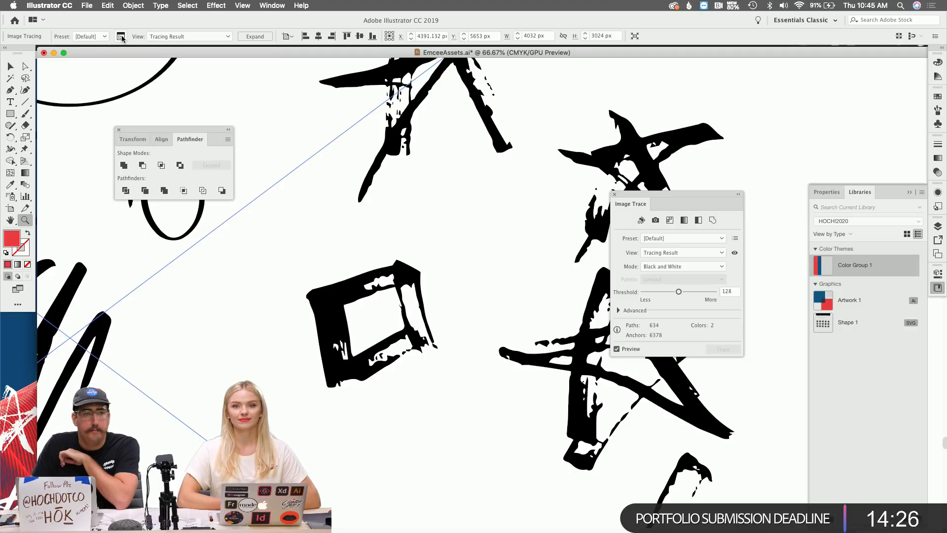
click(677, 239)
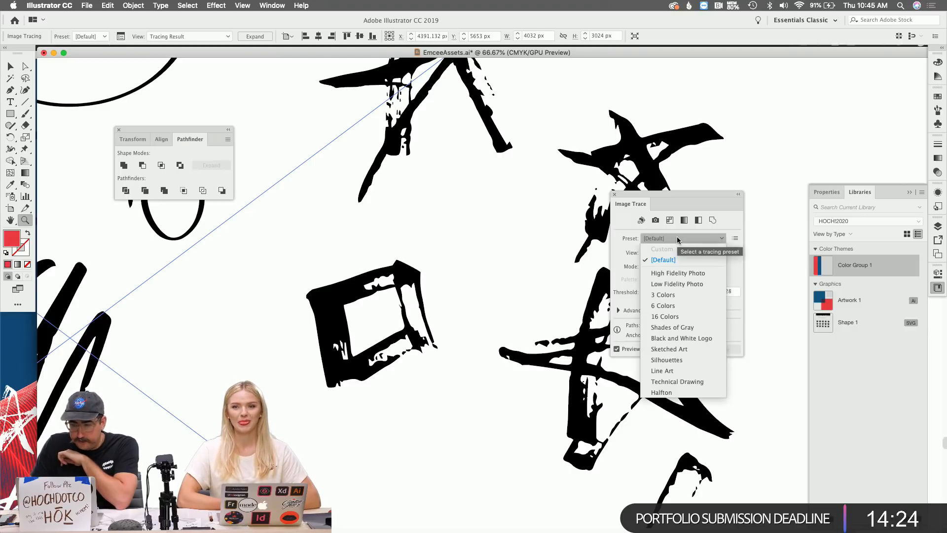
click(688, 396)
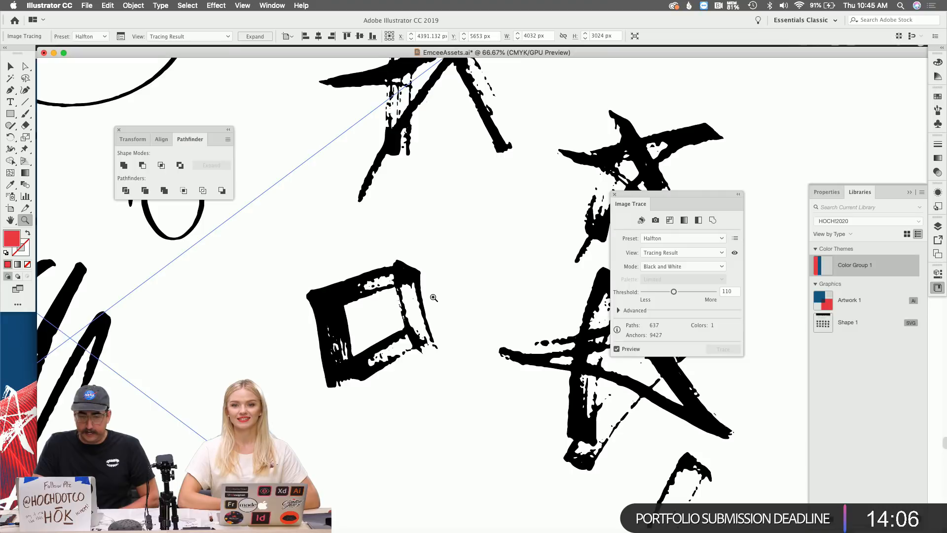
scroll(431, 298, left, 15)
scroll(433, 298, right, 15)
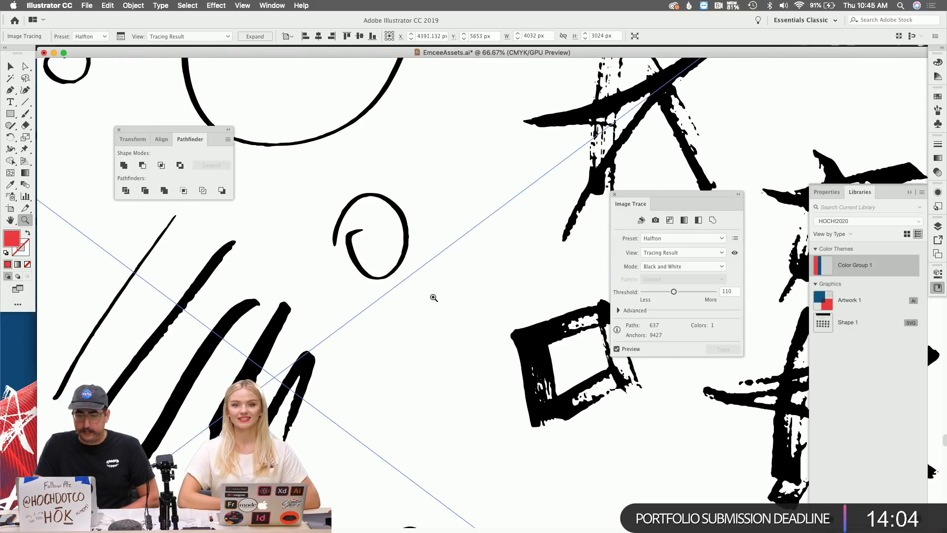
click(618, 311)
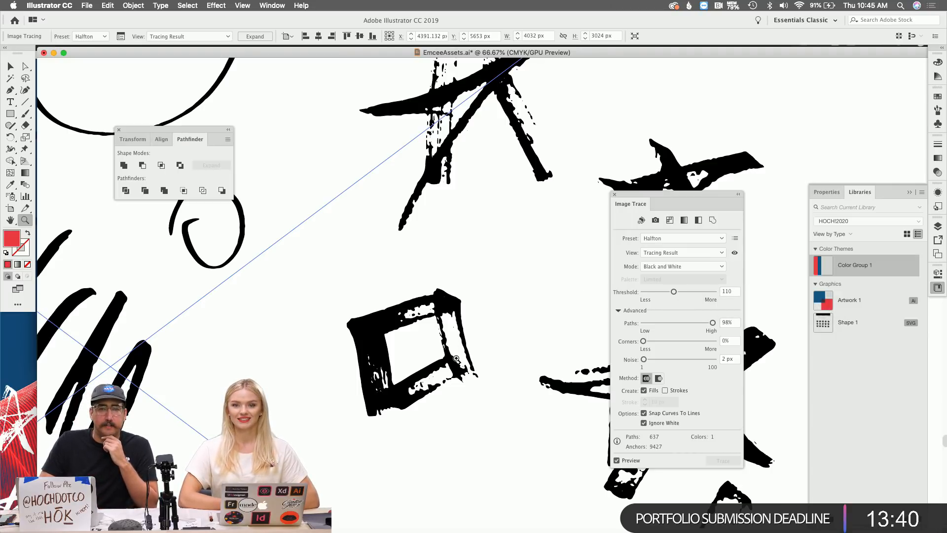
Raise the trace threshold to 205 and pan around the 656-path result.
click(691, 291)
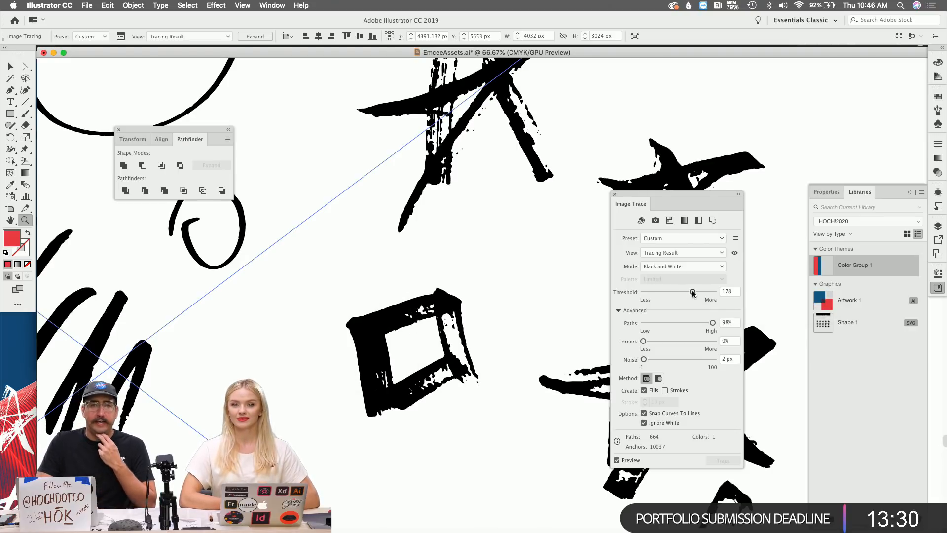
drag(692, 292, 700, 291)
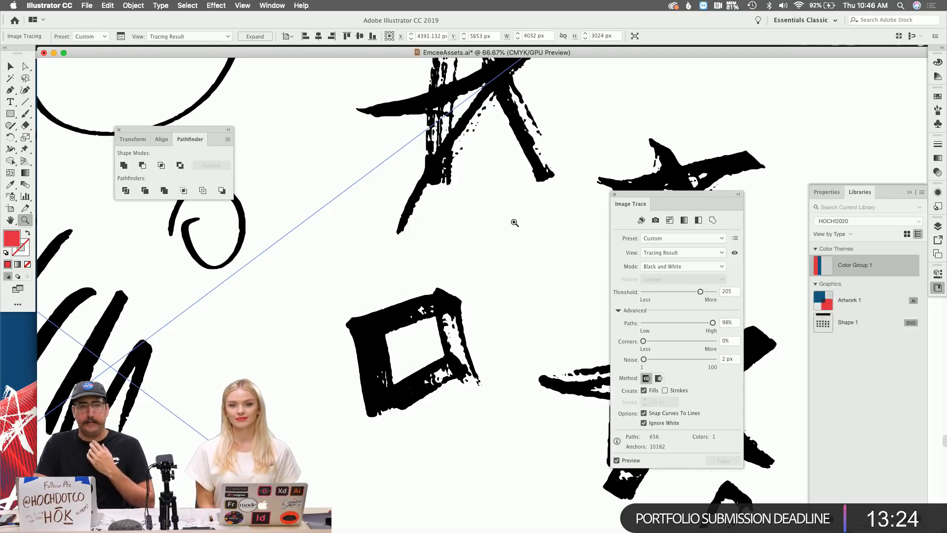
scroll(512, 221, right, 5)
scroll(514, 223, down, 10)
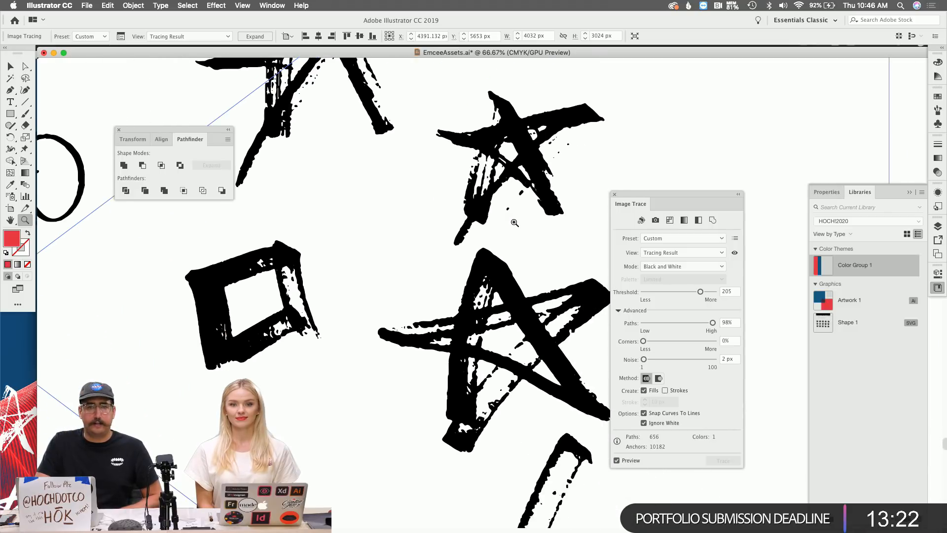
scroll(519, 243, left, 10)
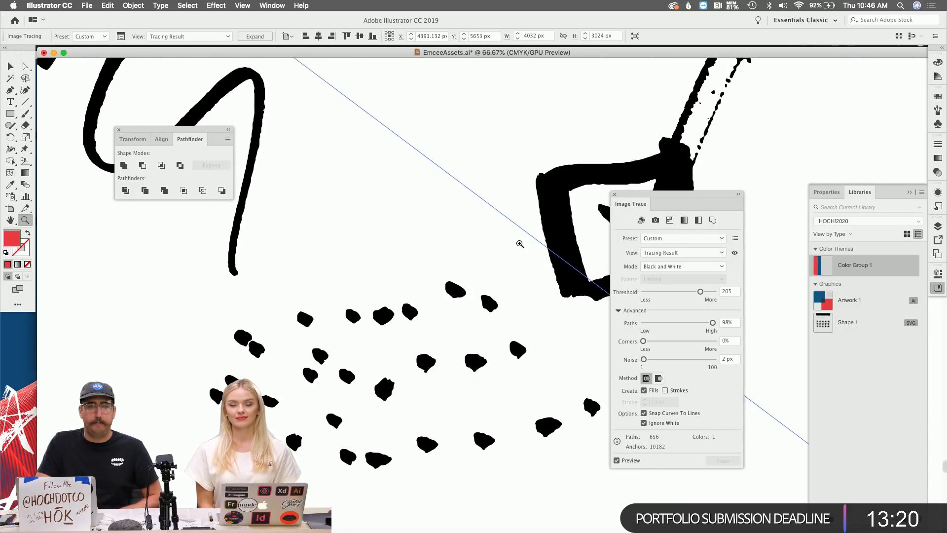
scroll(520, 244, left, 10)
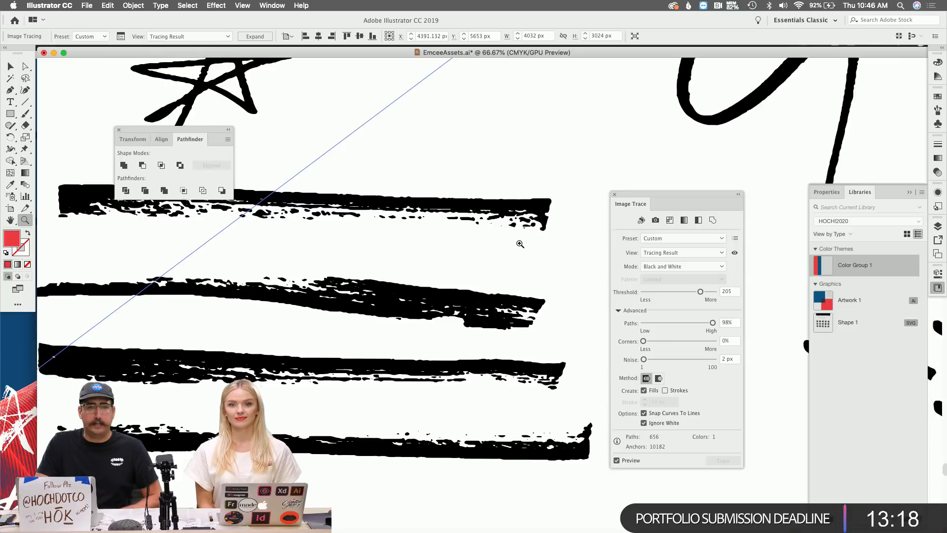
scroll(519, 244, up, 5)
scroll(520, 244, up, 15)
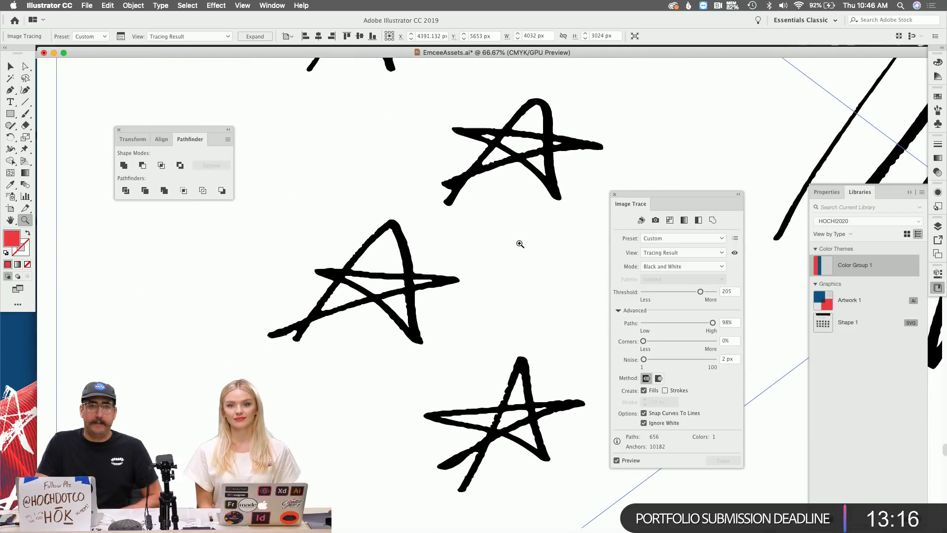
scroll(520, 243, right, 3)
scroll(520, 244, up, 1)
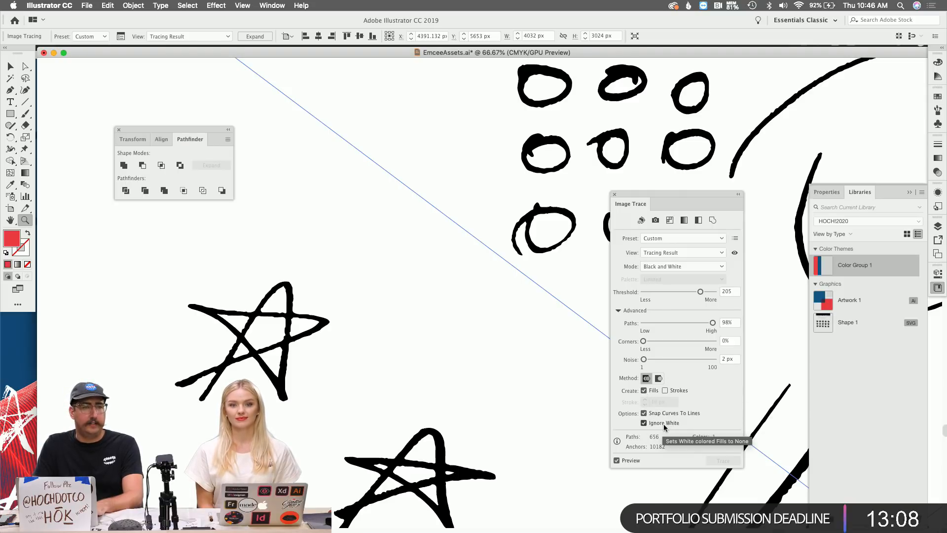
Expand the tracing into editable vector paths and zoom out over the sheet.
click(255, 36)
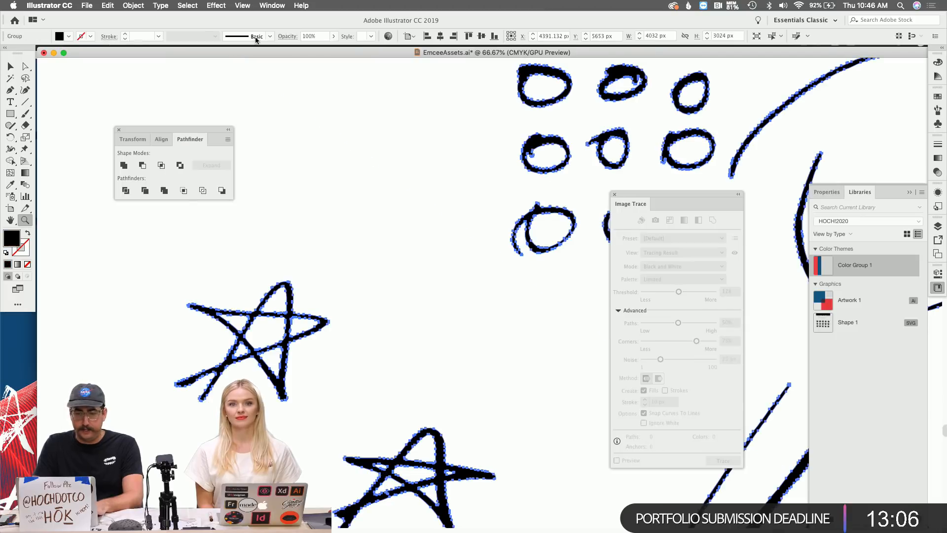
alt+click(511, 272)
alt+click(512, 273)
alt+click(512, 273)
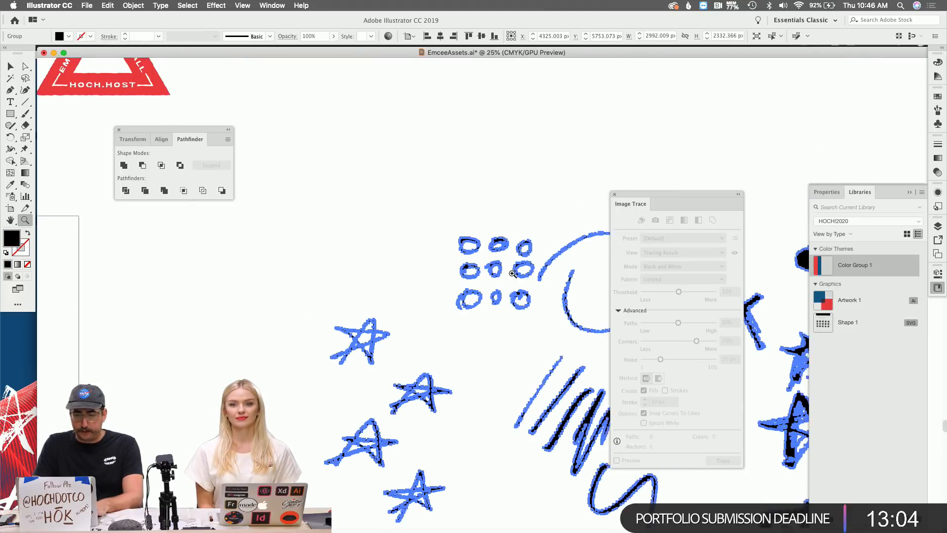
scroll(513, 274, right, 6)
scroll(512, 273, down, 3)
Select the traced group and ungroup it into separate pieces.
key(v)
click(586, 288)
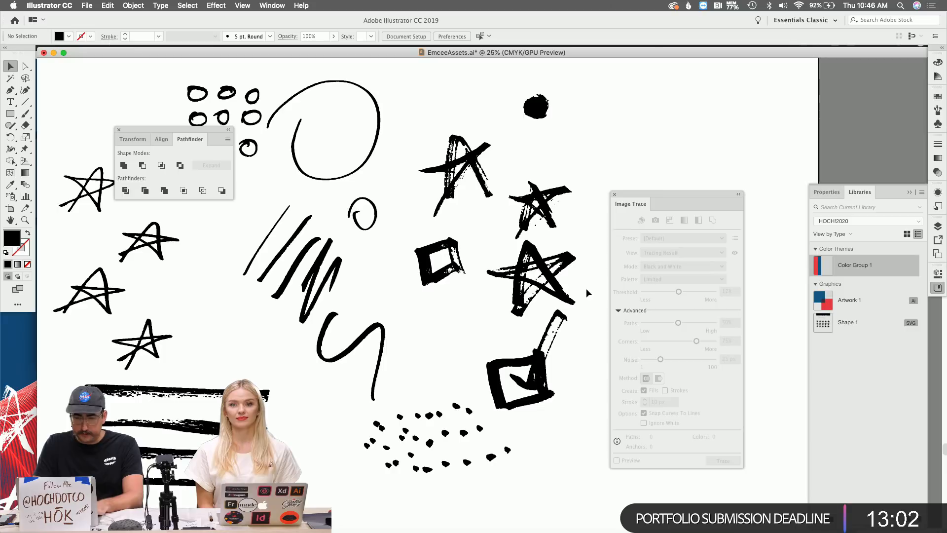
click(536, 260)
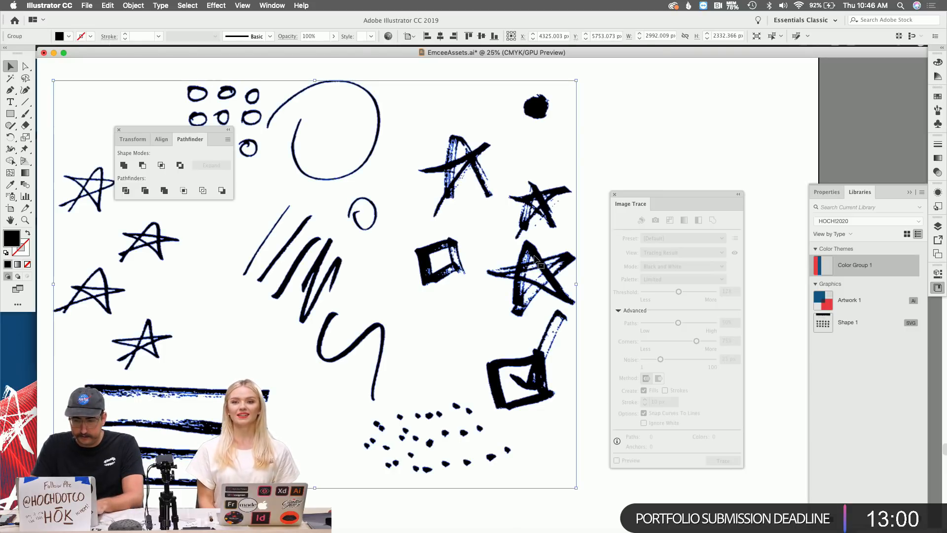
scroll(481, 288, down, 3)
scroll(481, 288, right, 3)
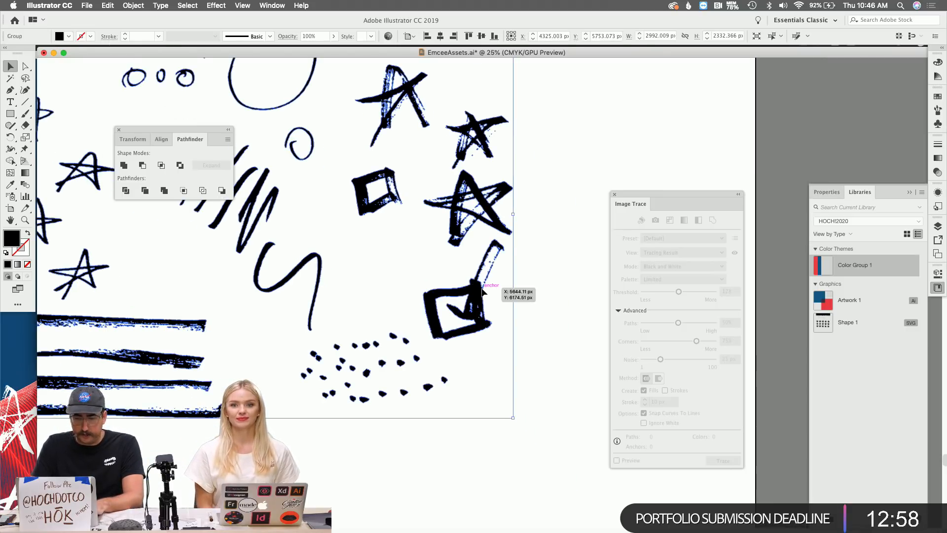
key(super+shift+g)
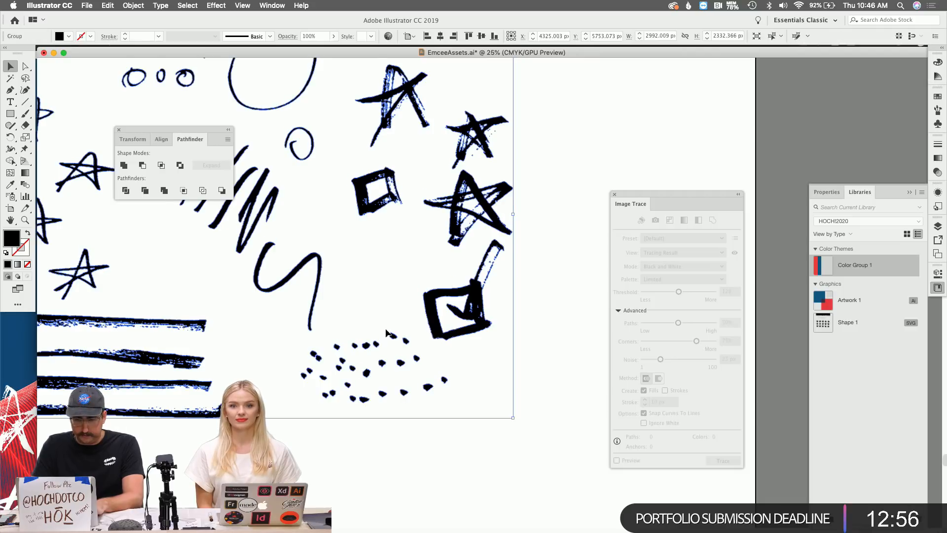
Try moving the check-mark box, then undo the move.
click(399, 303)
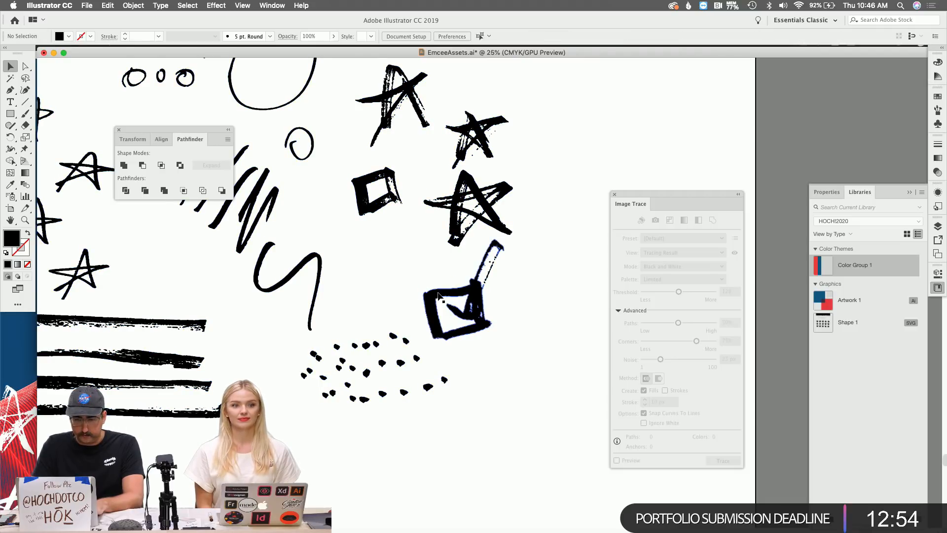
key(super+a)
click(402, 265)
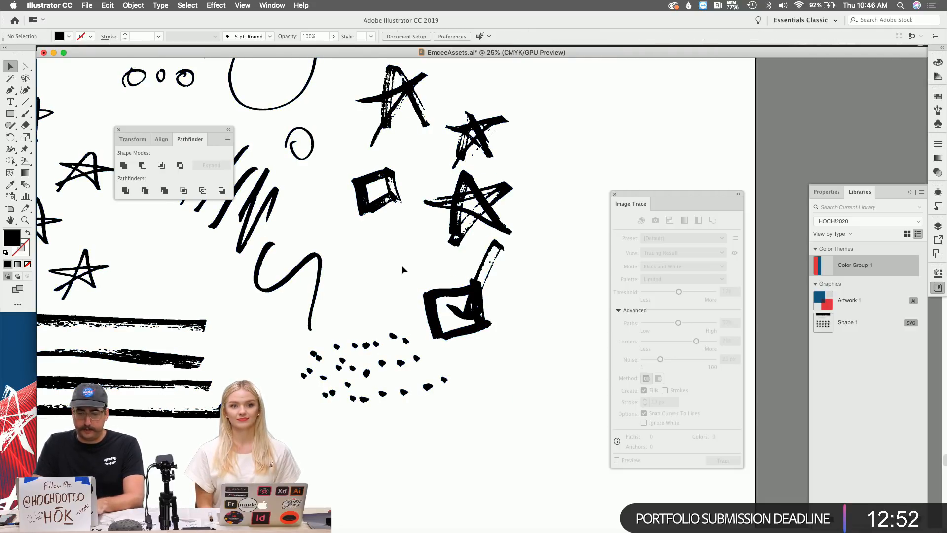
click(479, 292)
drag(436, 291, 534, 298)
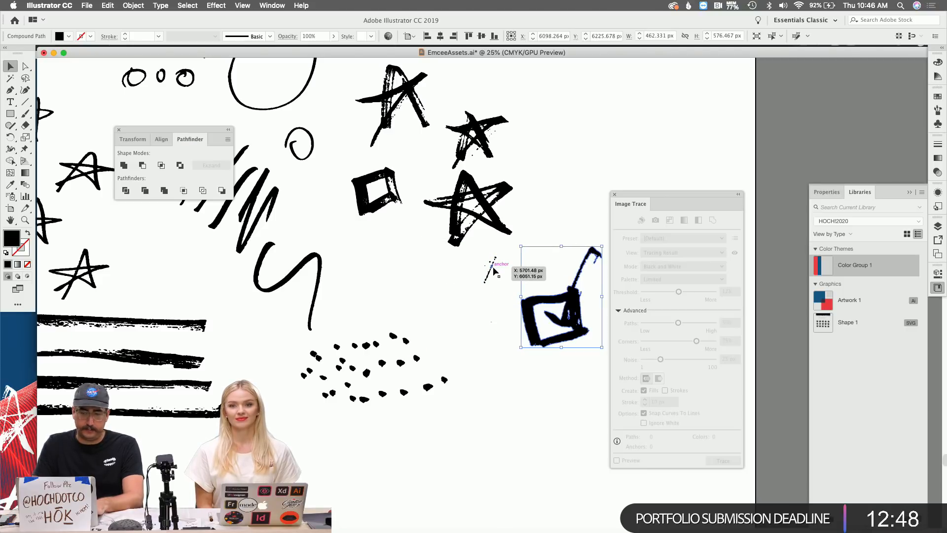
key(super+z)
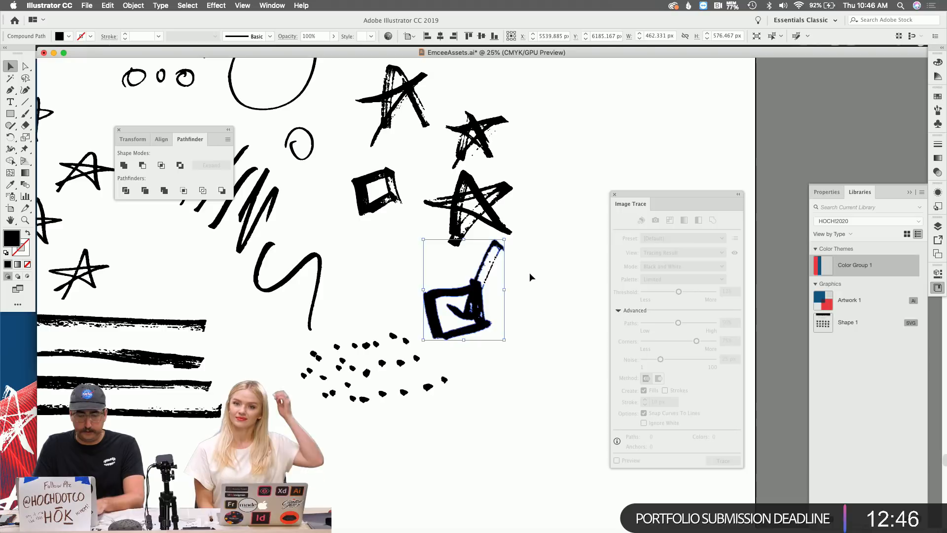
Lasso and group the check-mark box pieces, then move the group down and right.
key(q)
mouse_move(524, 250)
mouse_down()
mouse_move(490, 235)
mouse_move(464, 265)
mouse_move(416, 281)
mouse_up()
mouse_move(425, 338)
mouse_down()
mouse_move(519, 346)
mouse_move(542, 288)
mouse_up()
key(super+g)
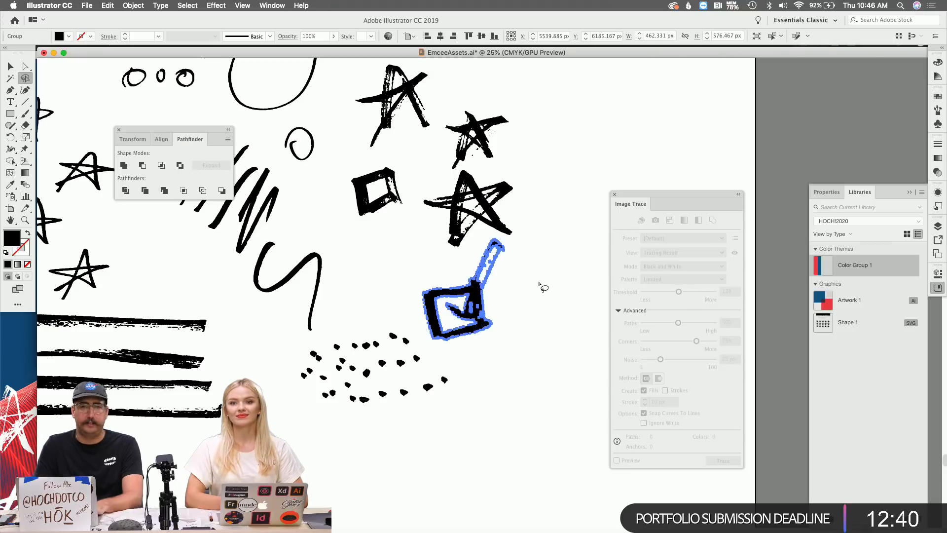
key(v)
drag(483, 275, 544, 314)
Lasso and group the upper-right star's pieces and close the Image Trace panel.
key(q)
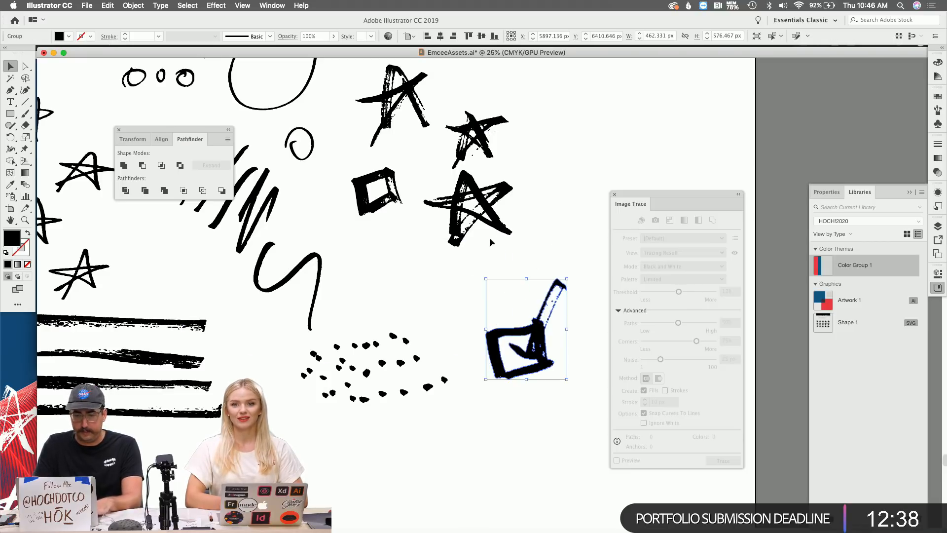
mouse_move(441, 183)
mouse_down()
mouse_move(425, 252)
mouse_move(512, 260)
mouse_move(533, 156)
mouse_move(499, 175)
mouse_move(466, 172)
mouse_move(443, 182)
mouse_move(464, 256)
mouse_up()
key(v)
key(q)
mouse_move(445, 108)
mouse_down()
mouse_move(449, 177)
mouse_move(520, 164)
mouse_move(515, 95)
mouse_up()
key(super+g)
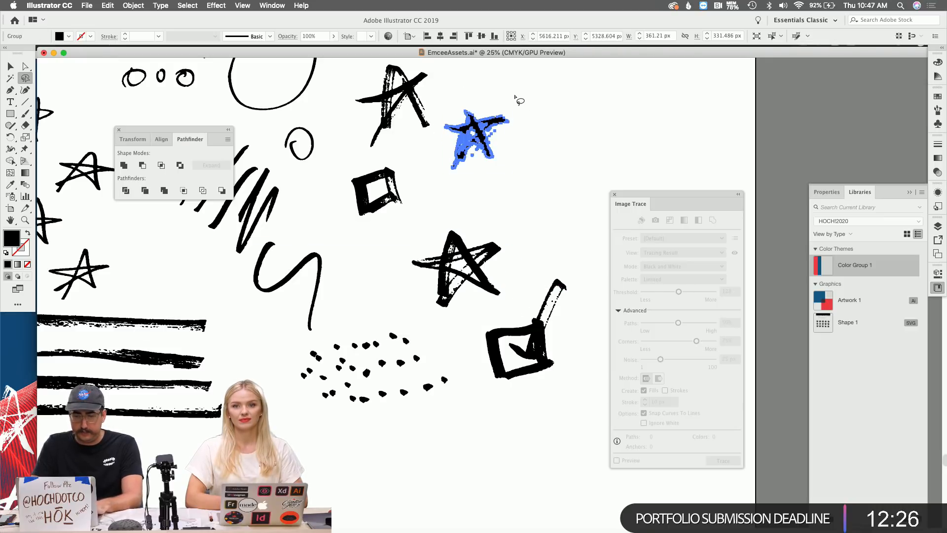
key(v)
click(524, 133)
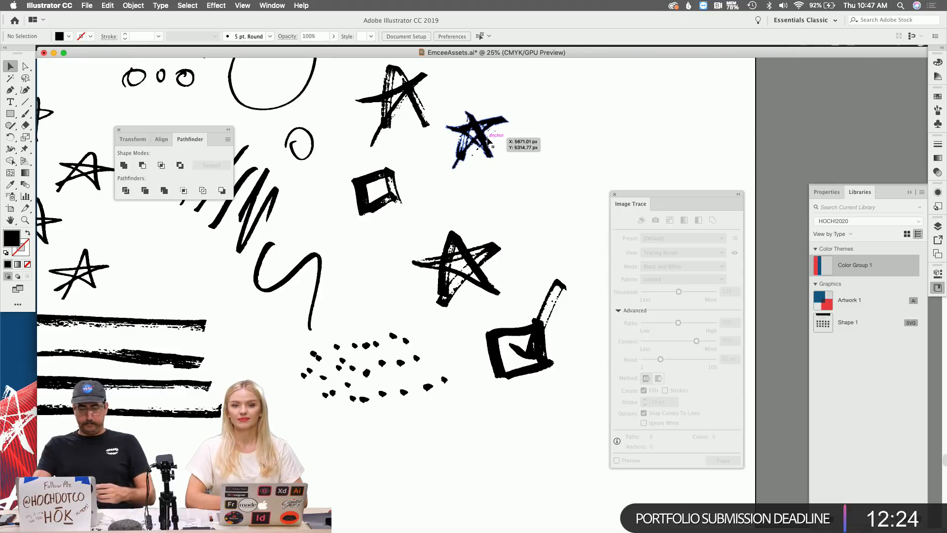
click(487, 141)
click(614, 195)
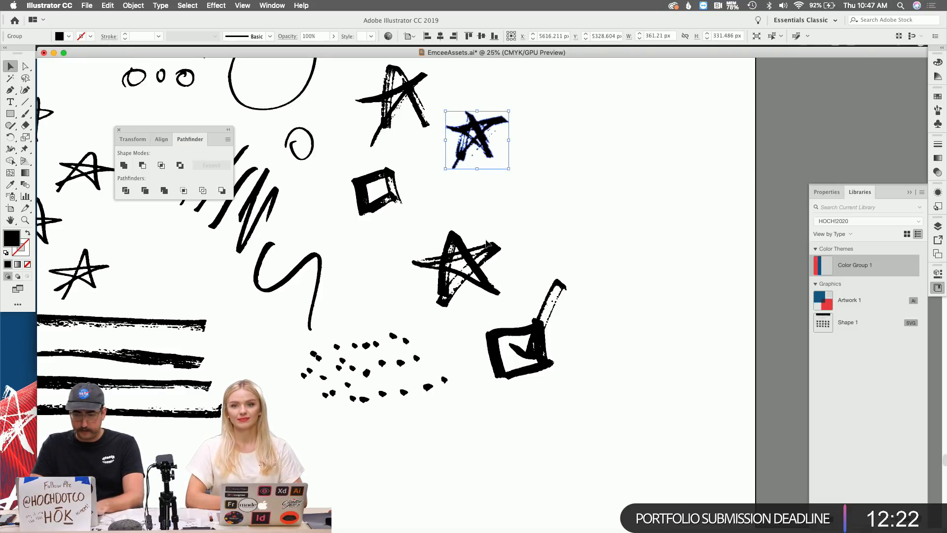
Lasso-select all pieces of the top brush stripe.
key(z)
alt+click(450, 253)
scroll(450, 252, right, 3)
click(505, 323)
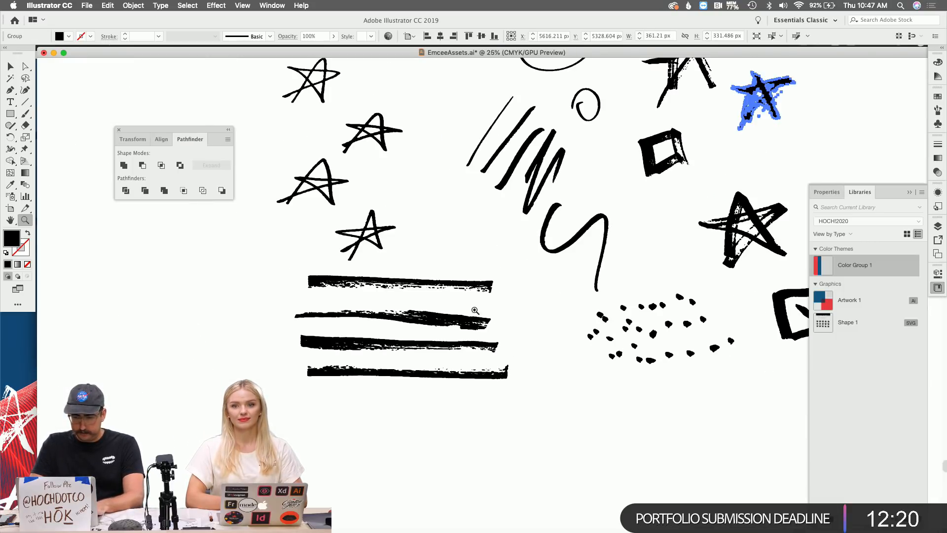
key(q)
mouse_move(299, 295)
mouse_down()
mouse_move(471, 301)
mouse_move(510, 288)
mouse_up()
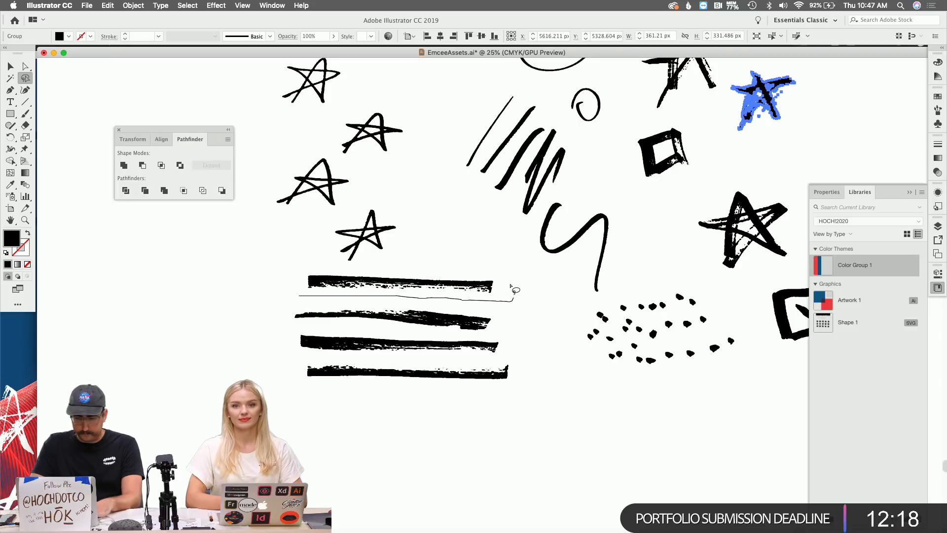
drag(443, 273, 375, 267)
mouse_move(294, 275)
mouse_down()
mouse_move(284, 321)
mouse_move(316, 330)
mouse_move(482, 337)
mouse_move(497, 326)
mouse_move(449, 302)
mouse_move(315, 302)
mouse_up()
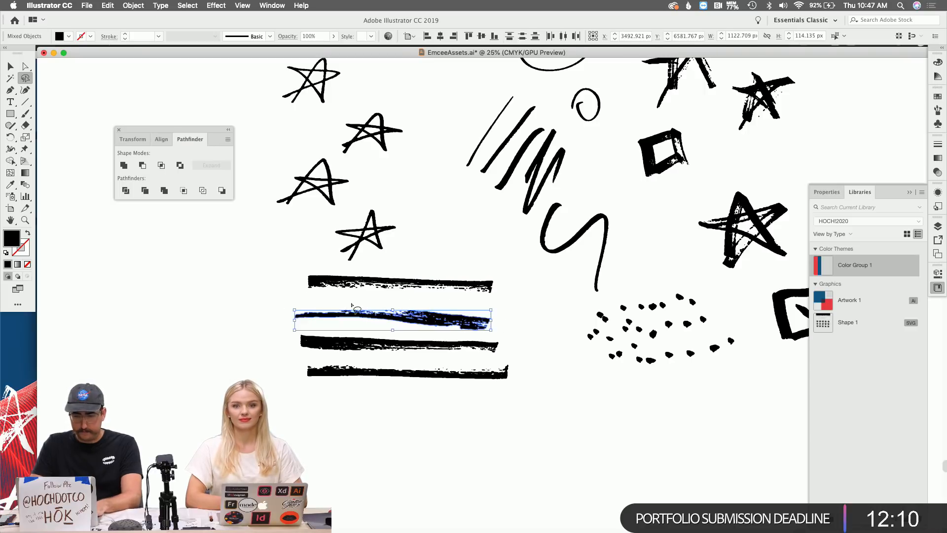
key(v)
shift+click(424, 286)
Drag both stripes toward the lower right and place the rough star below the check box.
scroll(425, 287, down, 3)
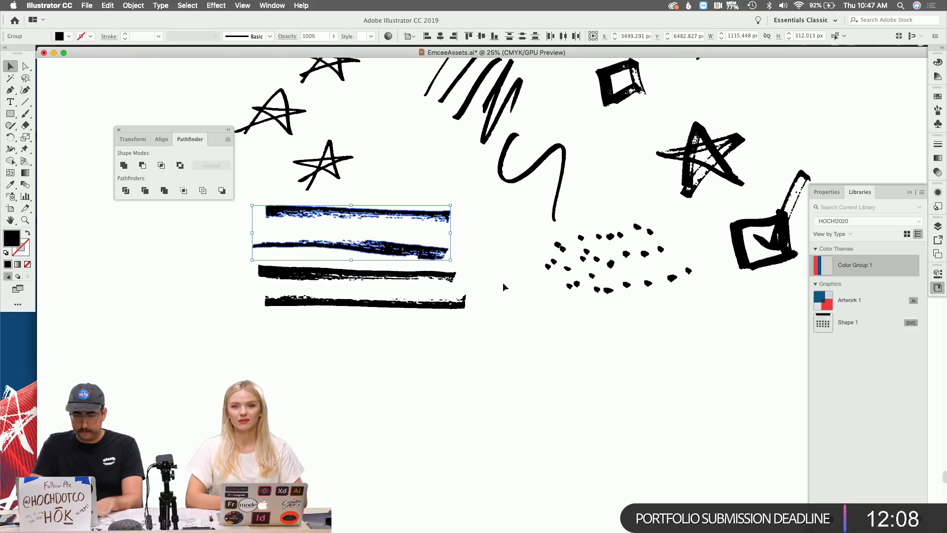
click(504, 283)
drag(424, 256, 496, 427)
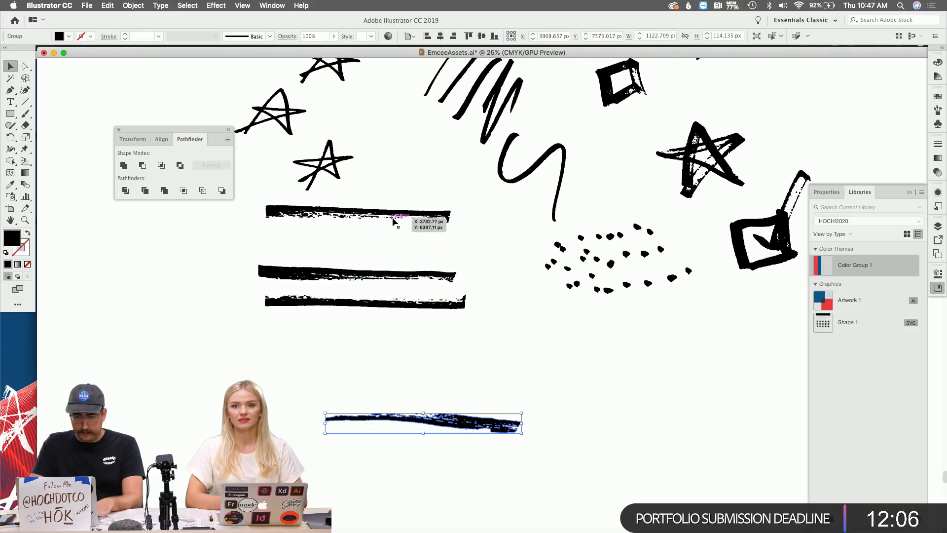
mouse_move(391, 215)
mouse_down()
mouse_move(541, 396)
mouse_move(662, 386)
mouse_up()
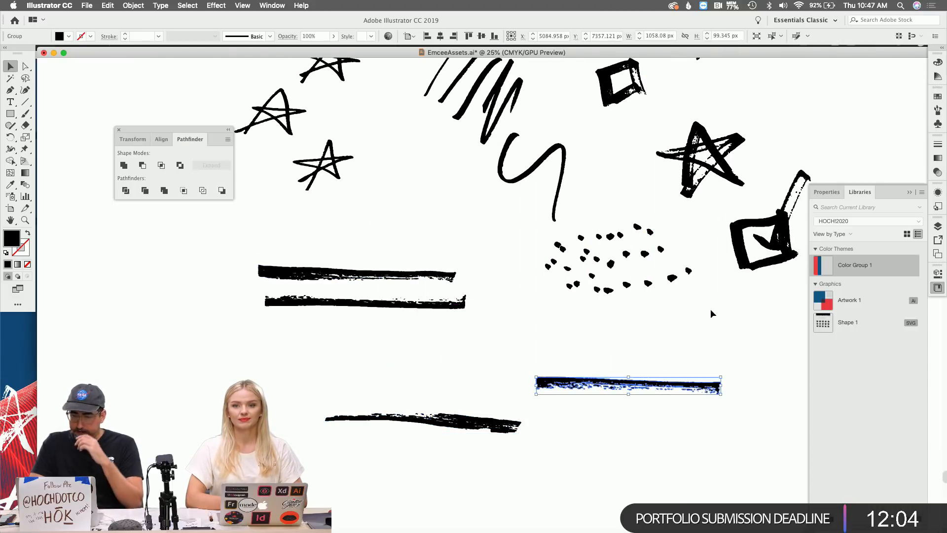
scroll(769, 239, right, 5)
drag(632, 168, 726, 463)
scroll(585, 101, up, 3)
scroll(586, 101, right, 2)
drag(585, 101, 696, 440)
scroll(649, 337, down, 3)
scroll(649, 337, right, 2)
drag(656, 394, 631, 379)
Draw rectangles around the star below the check box and the two marker strokes.
click(571, 343)
key(m)
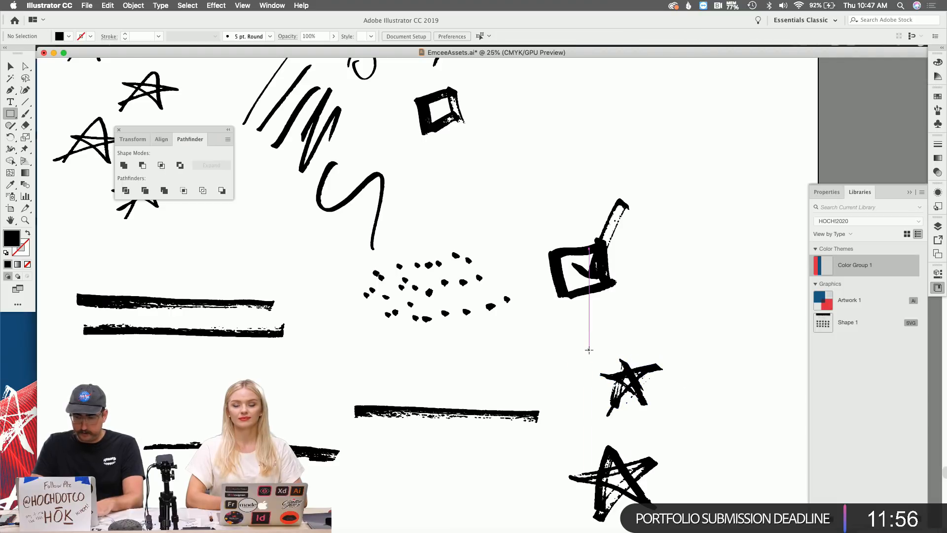
mouse_move(589, 349)
mouse_down()
mouse_move(691, 423)
mouse_move(668, 419)
mouse_up()
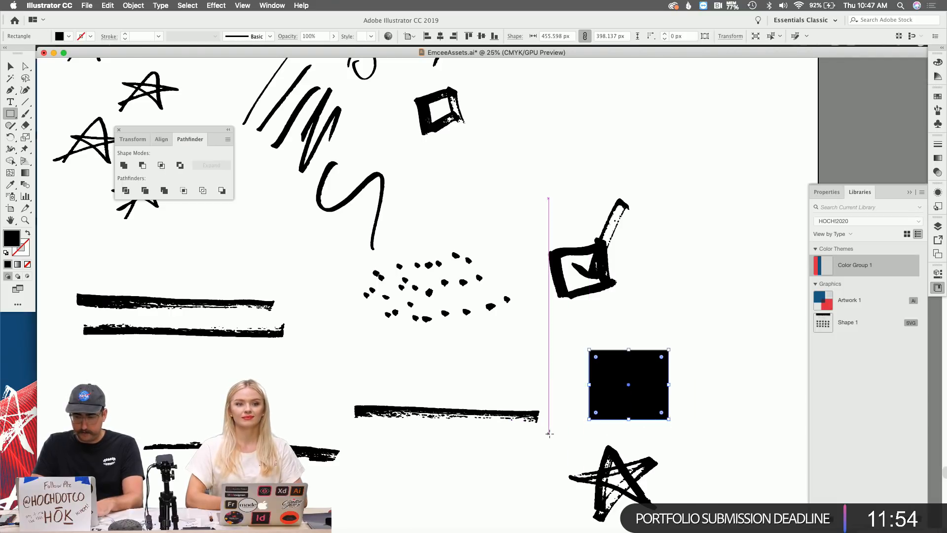
mouse_move(549, 434)
mouse_down()
mouse_move(668, 527)
mouse_move(675, 465)
mouse_move(676, 474)
mouse_up()
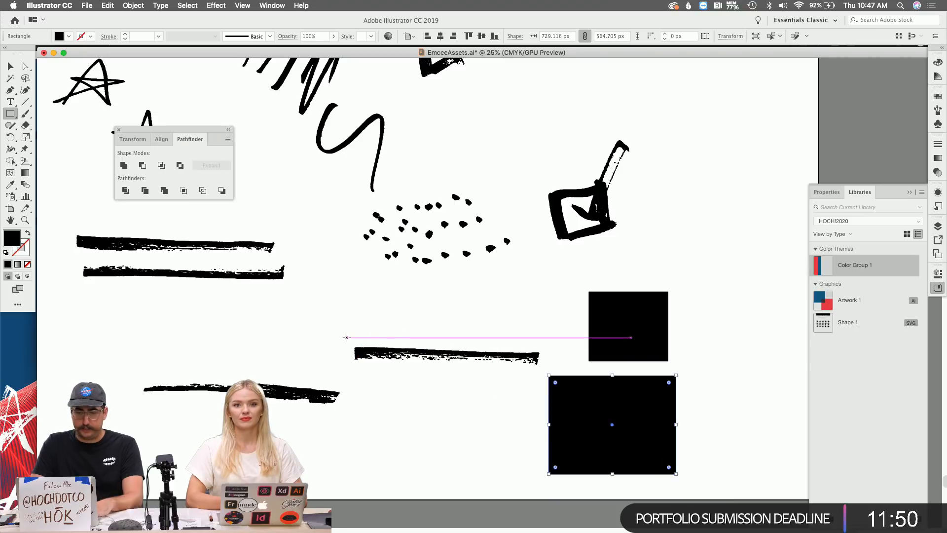
drag(347, 338, 544, 375)
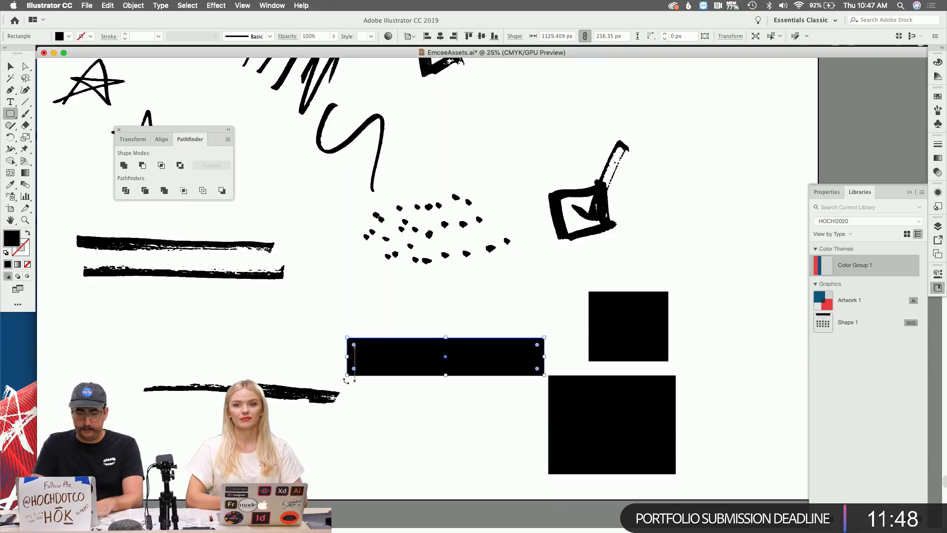
drag(350, 412, 137, 377)
Select all four rectangles and convert them to artboards via Object > Artboards.
key(v)
shift+click(365, 373)
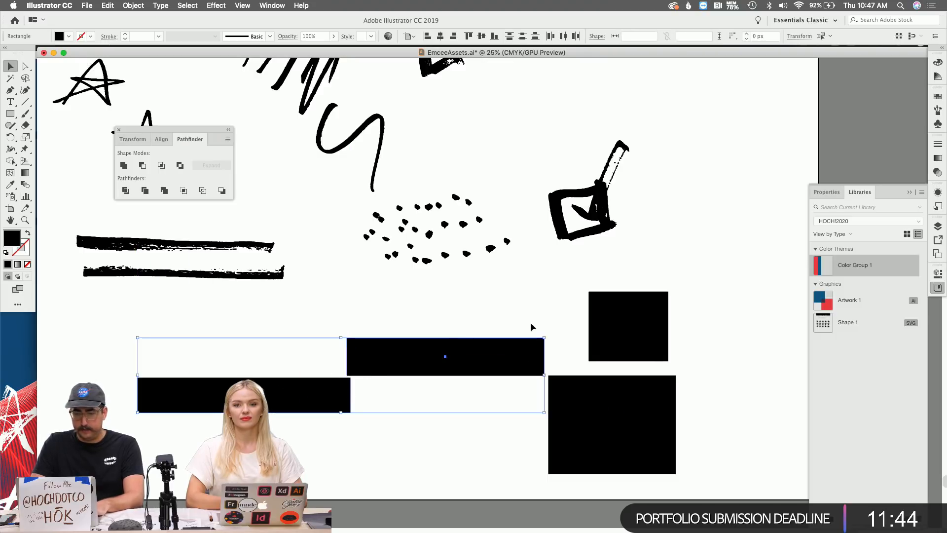
shift+click(623, 328)
shift+click(599, 390)
click(143, 5)
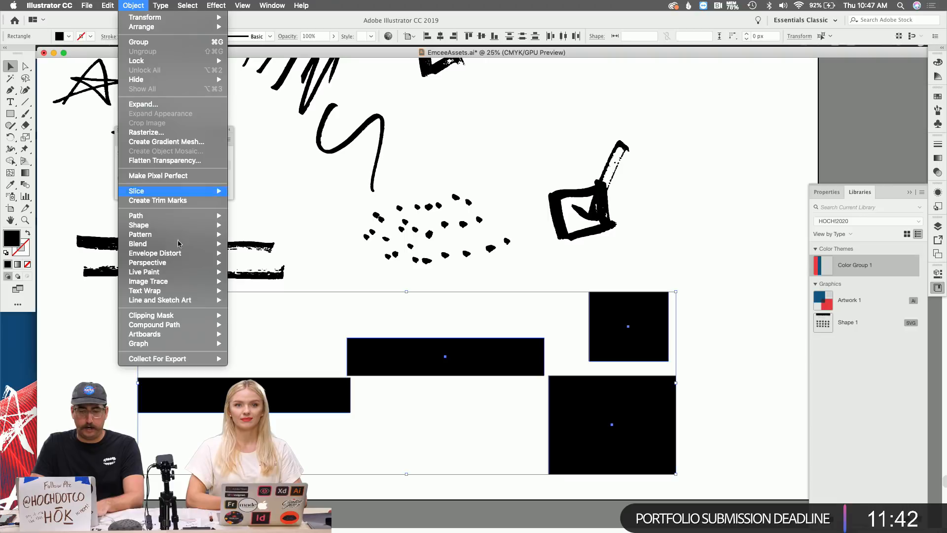
mouse_move(197, 334)
click(246, 335)
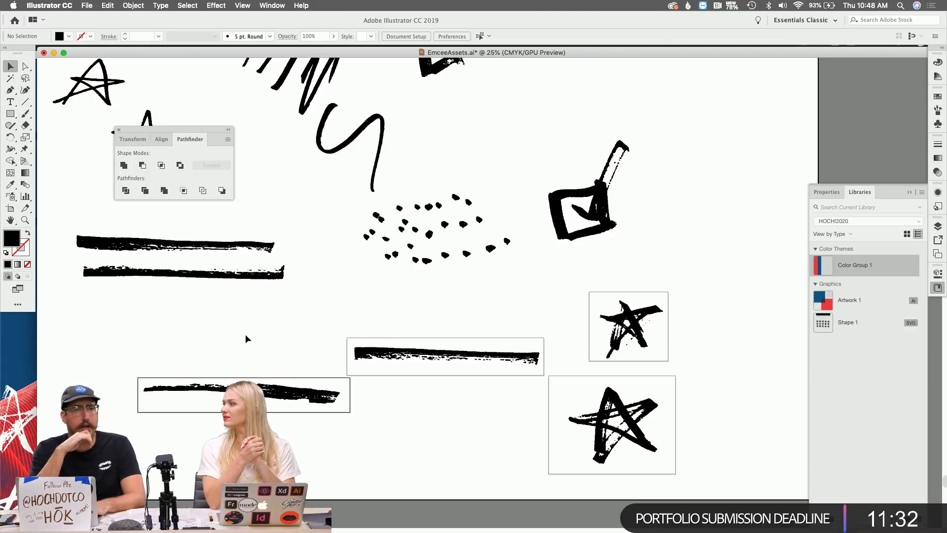
key(l)
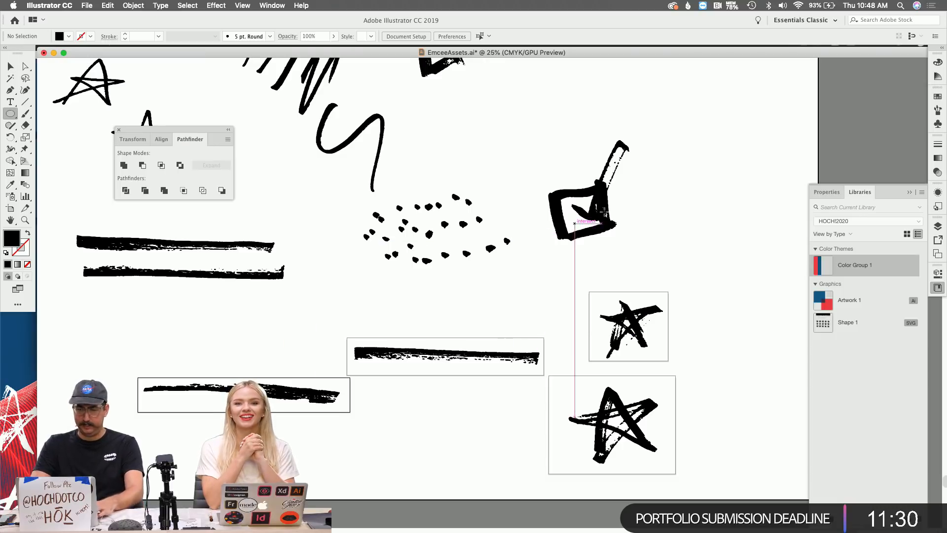
drag(591, 200, 516, 135)
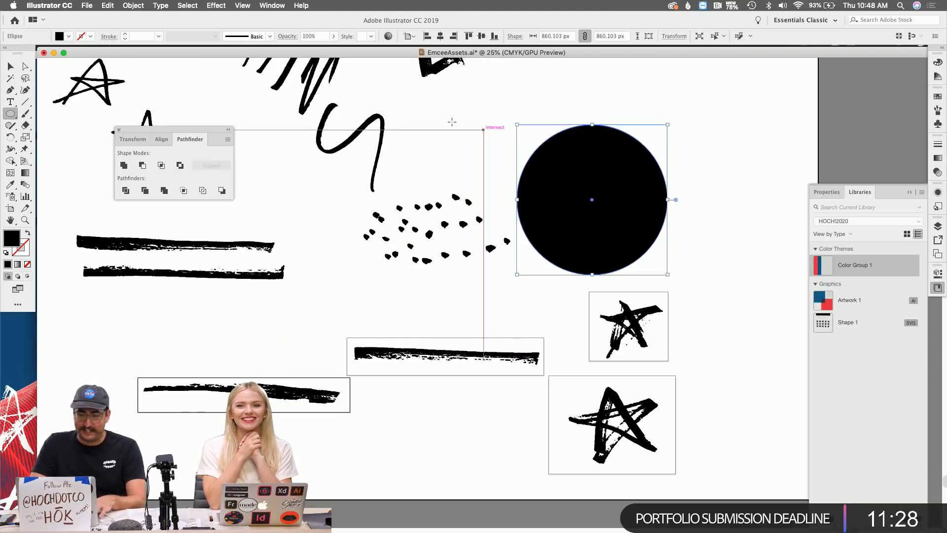
click(133, 6)
mouse_move(195, 285)
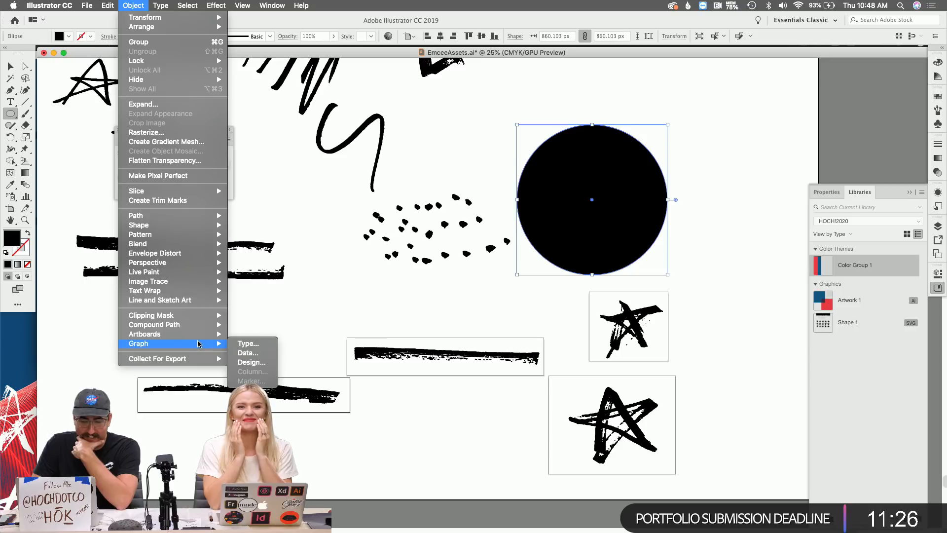
mouse_move(217, 334)
click(247, 335)
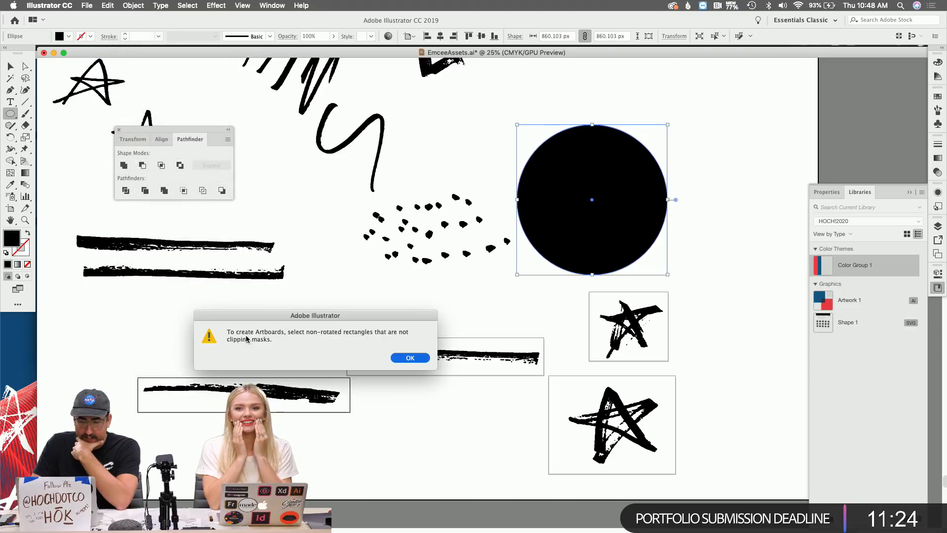
click(402, 357)
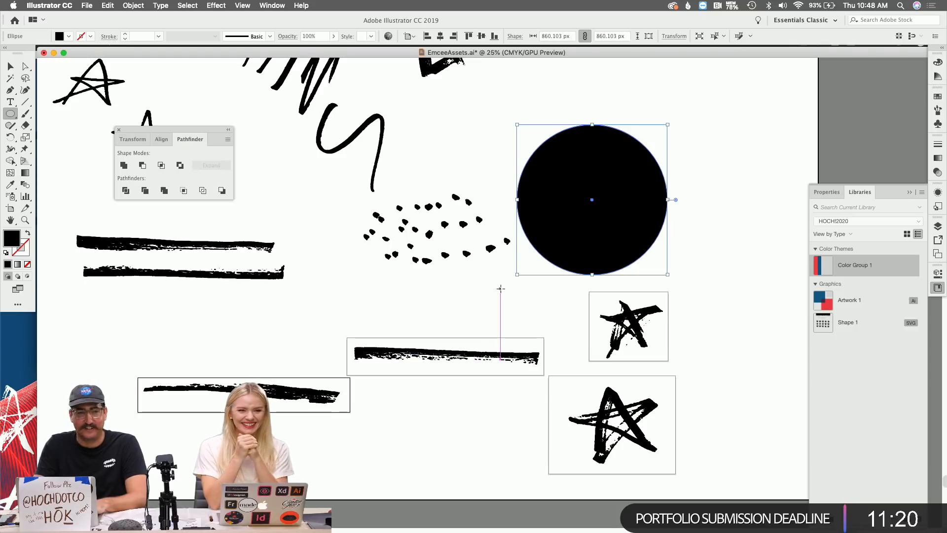
key(Delete)
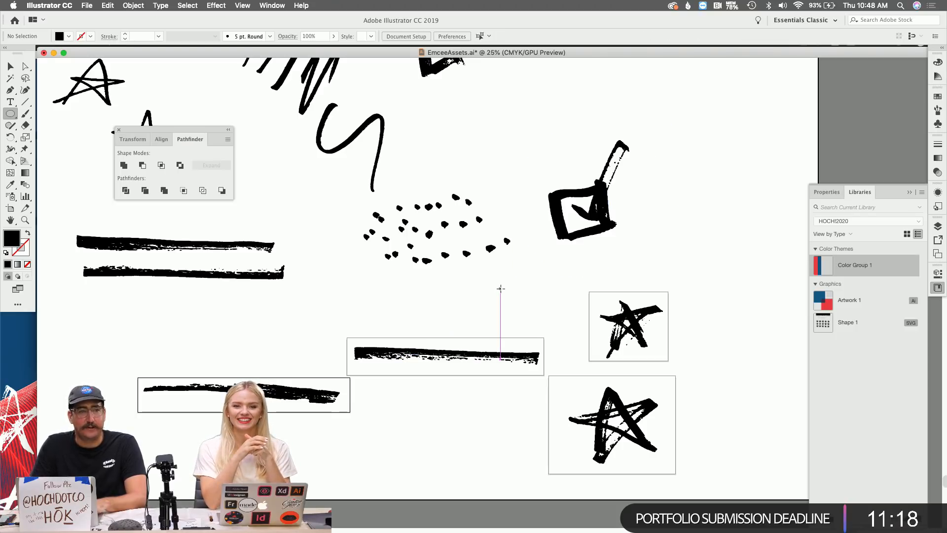
key(z)
alt+click(538, 233)
alt+click(616, 255)
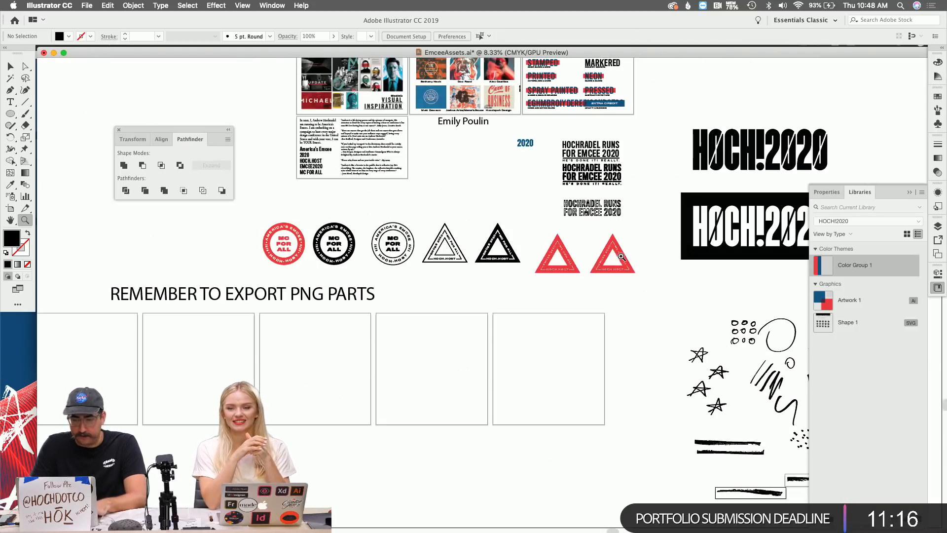
scroll(661, 389, right, 5)
click(647, 390)
click(675, 427)
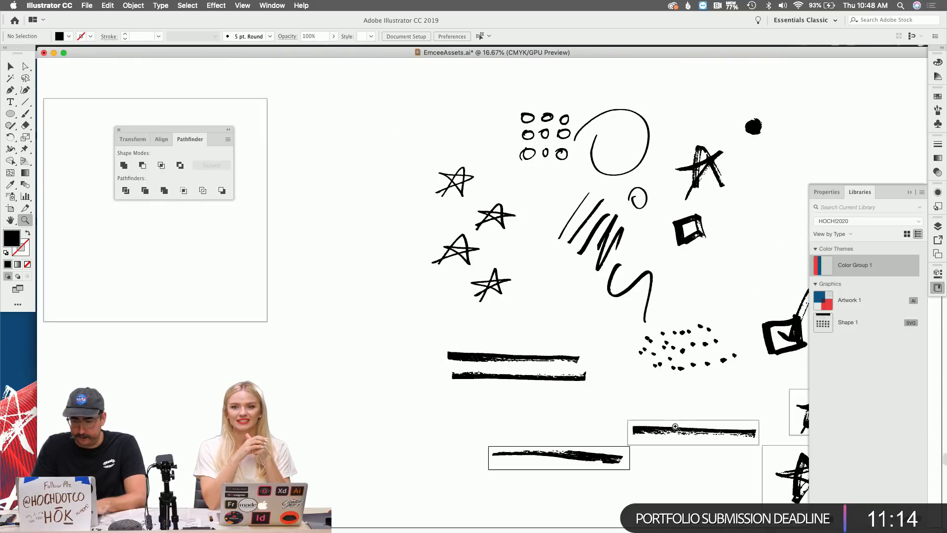
scroll(676, 427, right, 5)
scroll(676, 427, left, 2)
click(624, 412)
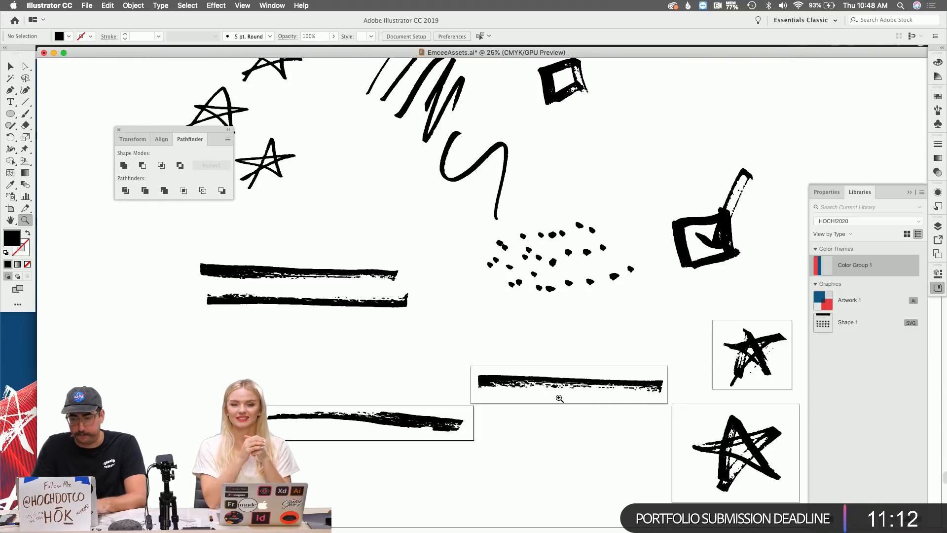
key(v)
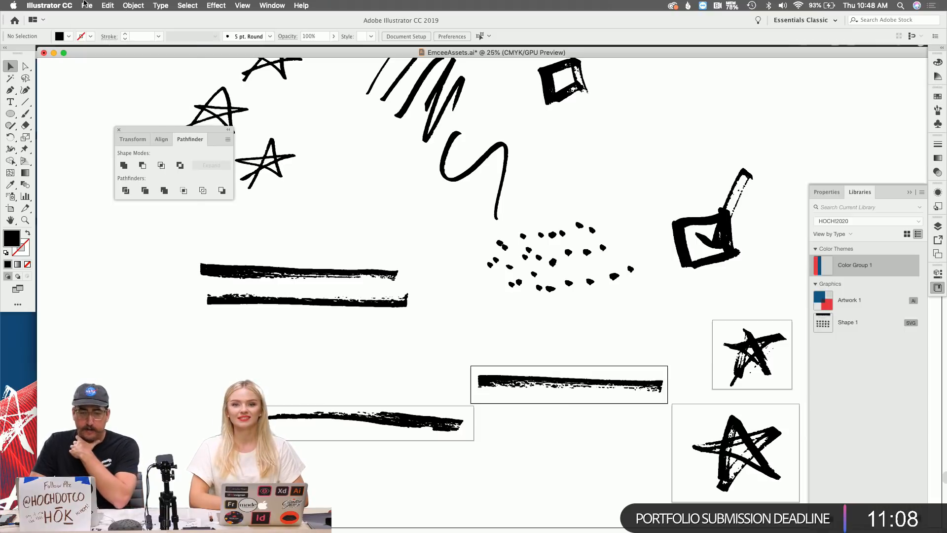
click(85, 4)
mouse_move(147, 167)
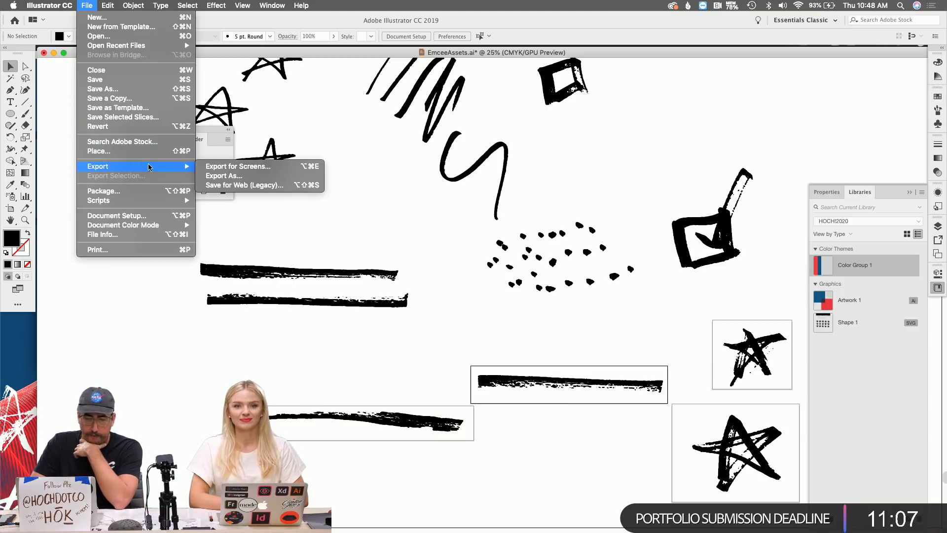
In Export for Screens, select artboards 13, 14, 15 and 16 for export.
click(225, 166)
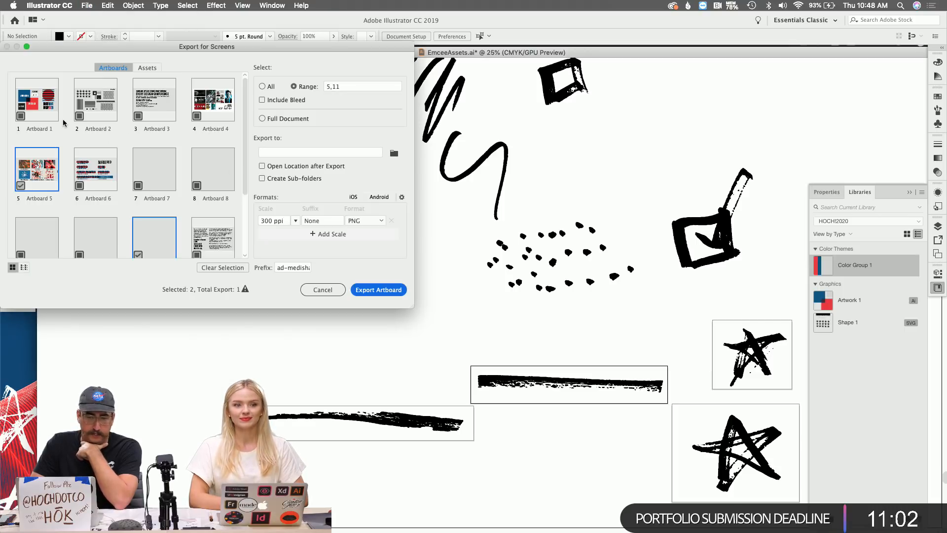
scroll(178, 158, down, 4)
click(223, 268)
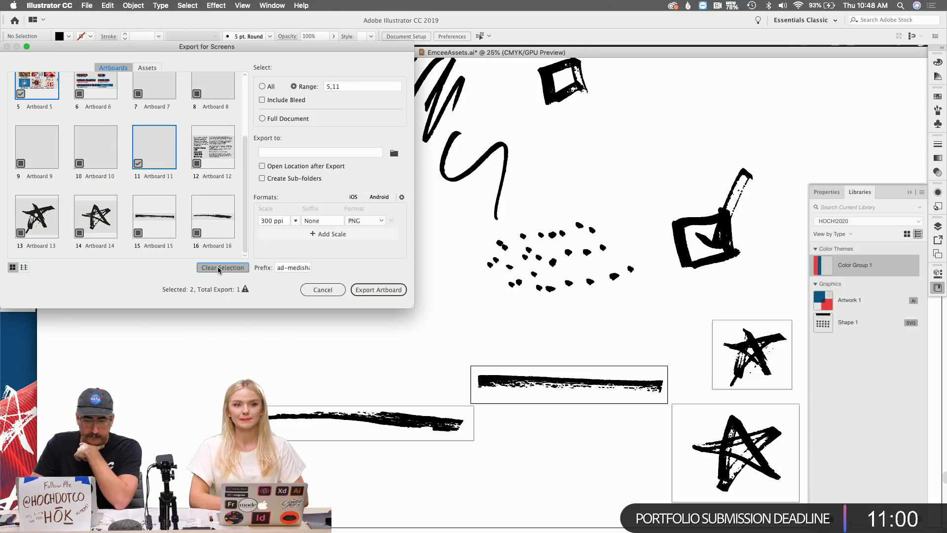
click(204, 238)
shift+click(149, 237)
click(79, 235)
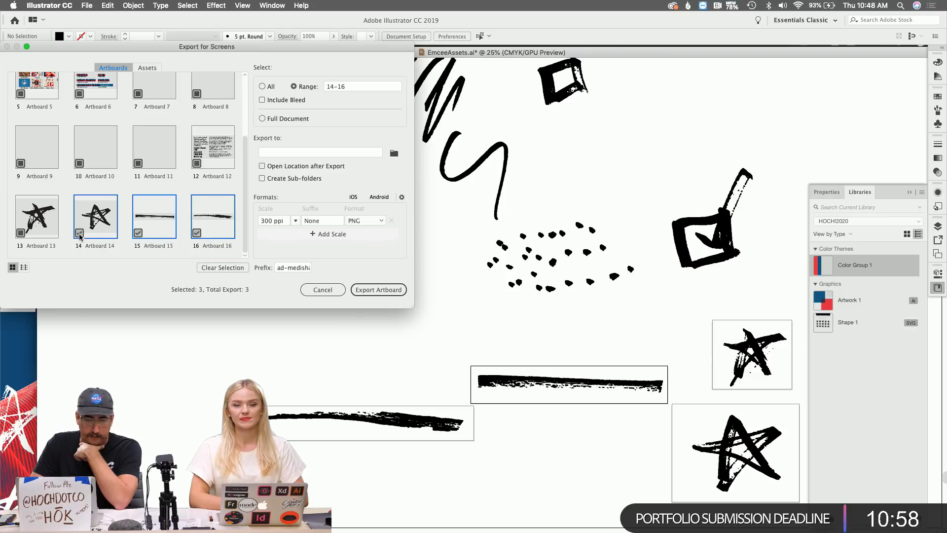
click(28, 236)
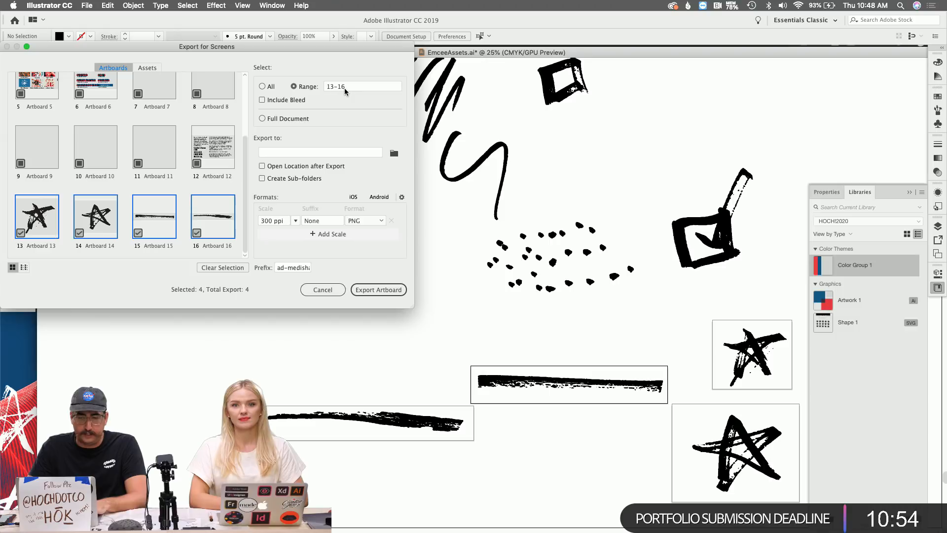
Add SVG and JPG 100 export formats alongside the PNG.
click(344, 234)
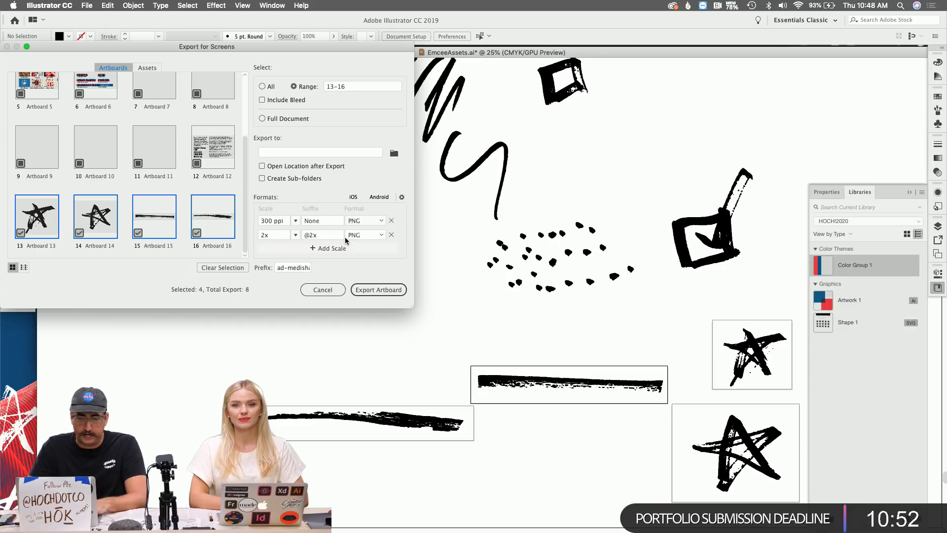
click(366, 235)
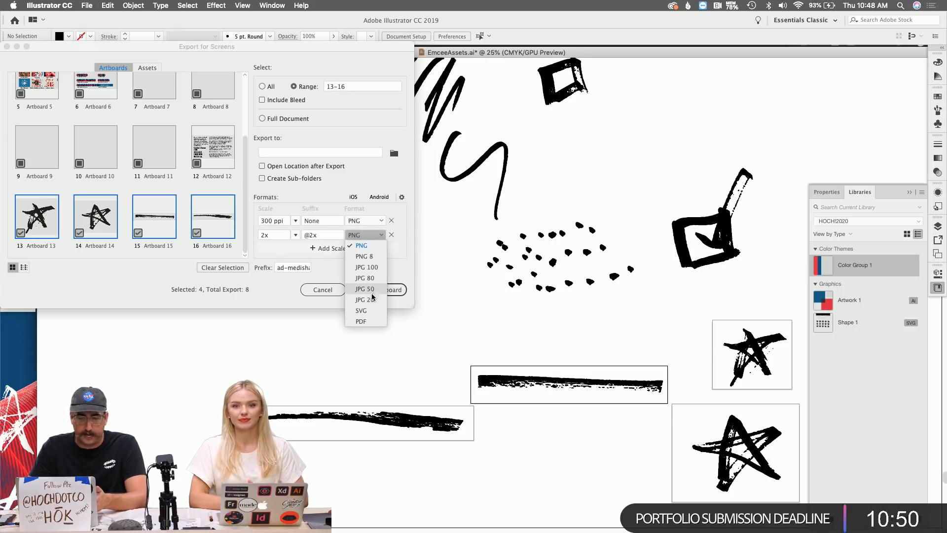
click(368, 311)
click(374, 248)
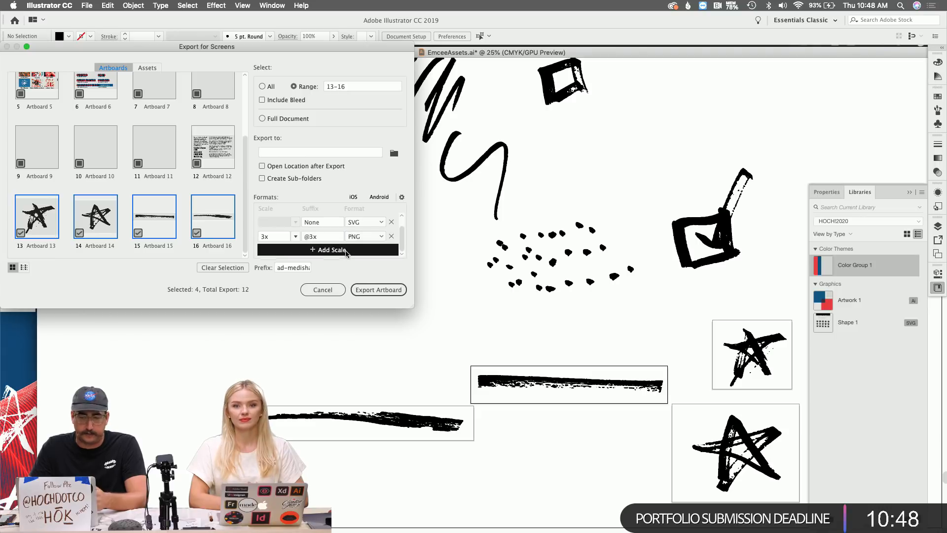
scroll(374, 247, up, 2)
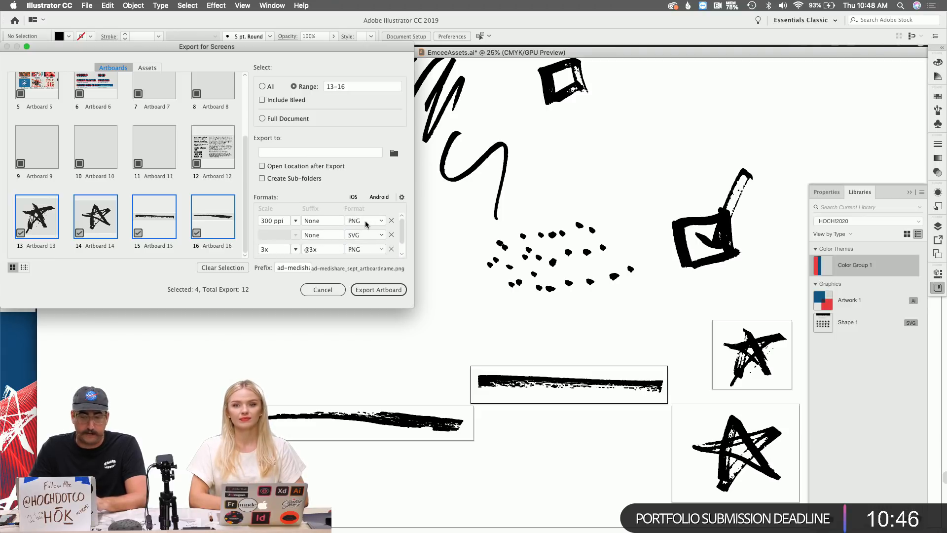
click(366, 252)
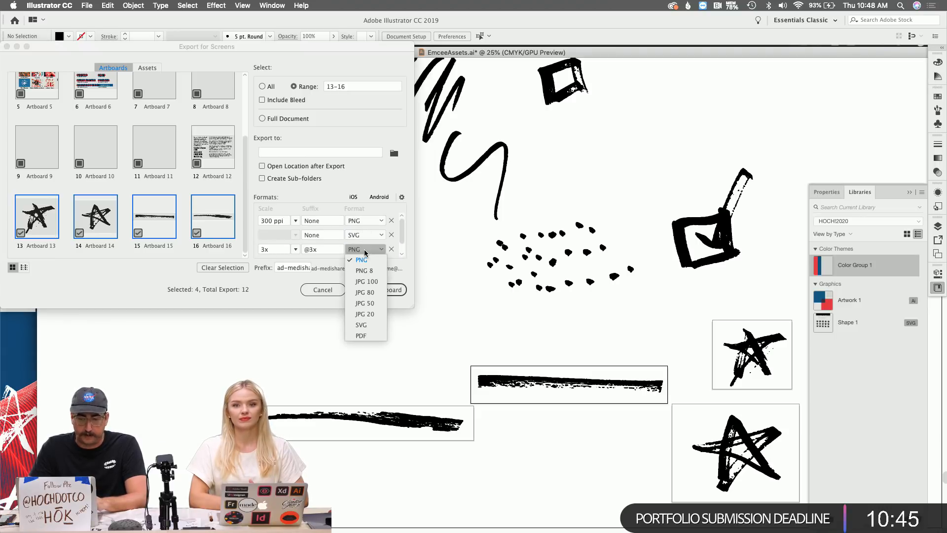
click(365, 281)
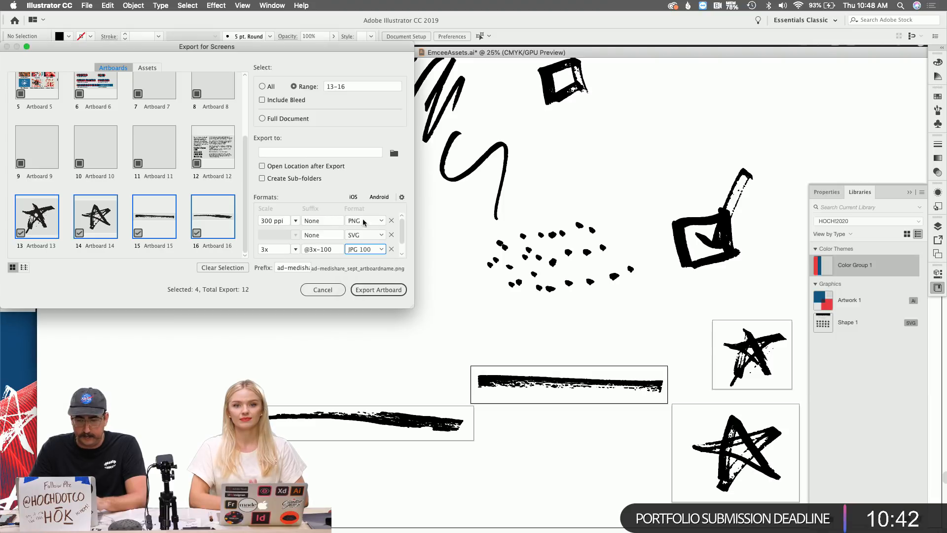
Set the PNG export background to transparent in the format settings.
click(401, 197)
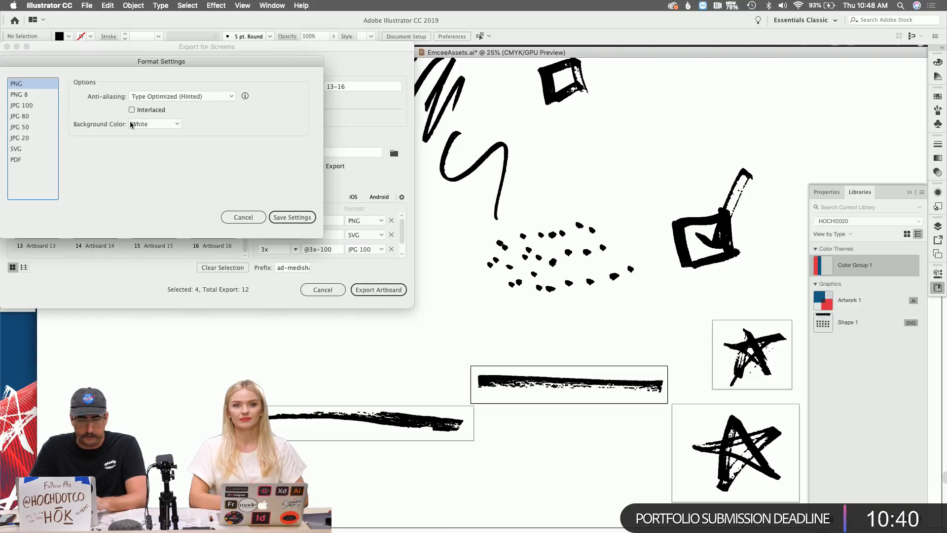
click(148, 125)
click(157, 134)
click(292, 218)
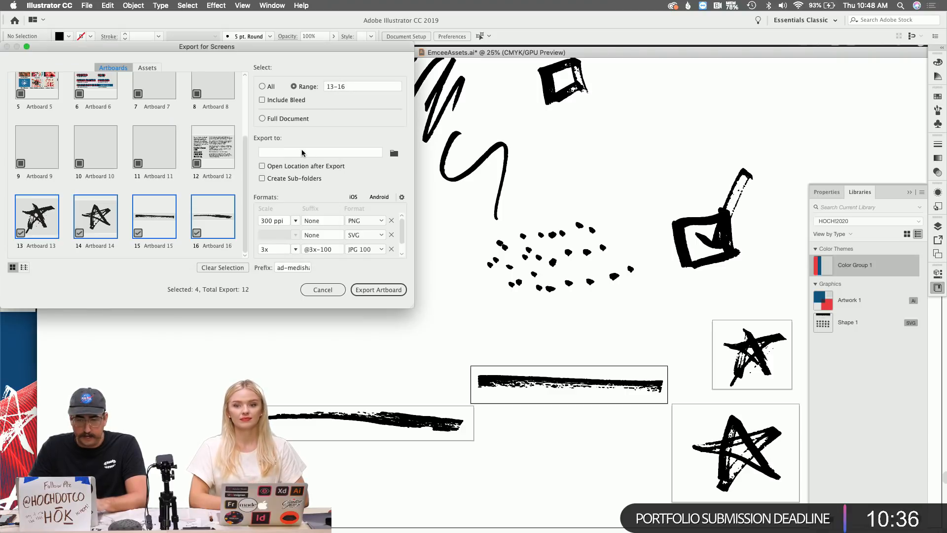
Set the Desktop as destination and export the four artboards.
click(393, 153)
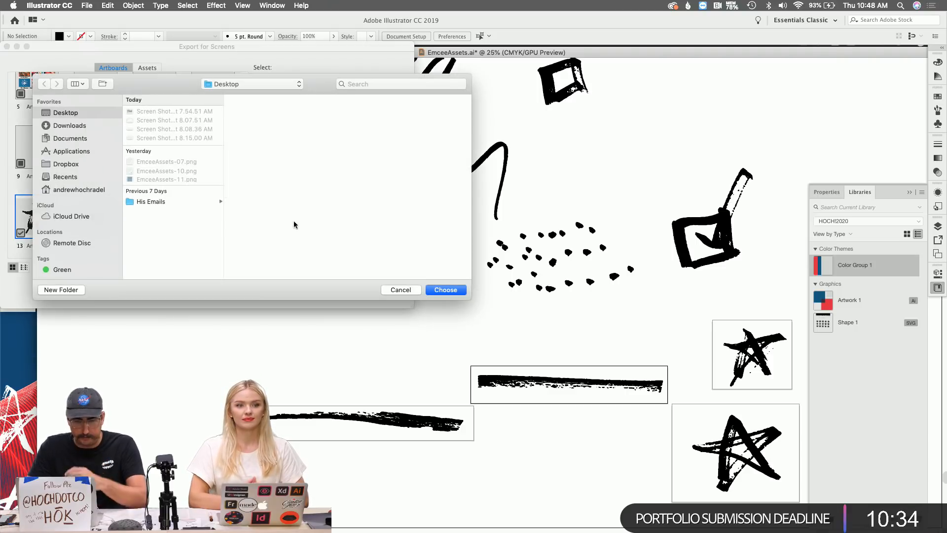
click(69, 125)
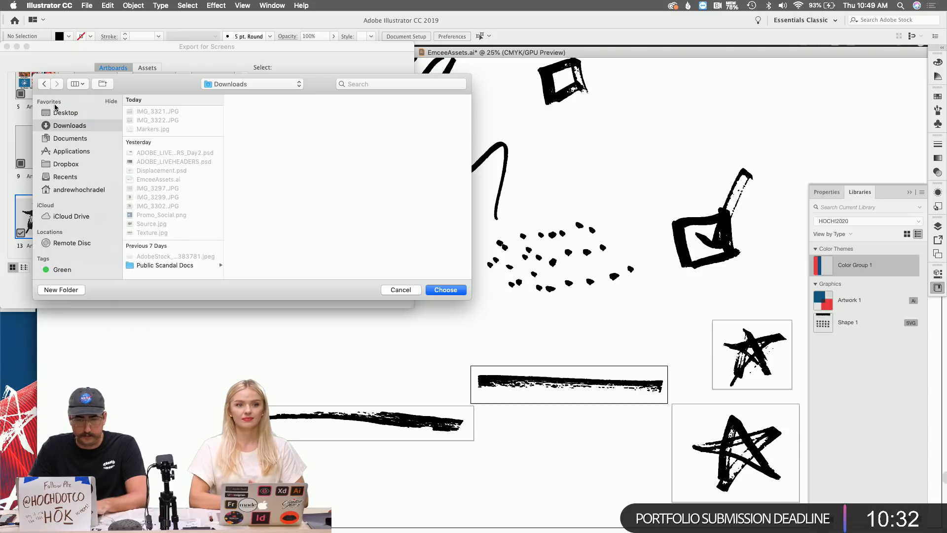
click(70, 113)
click(445, 290)
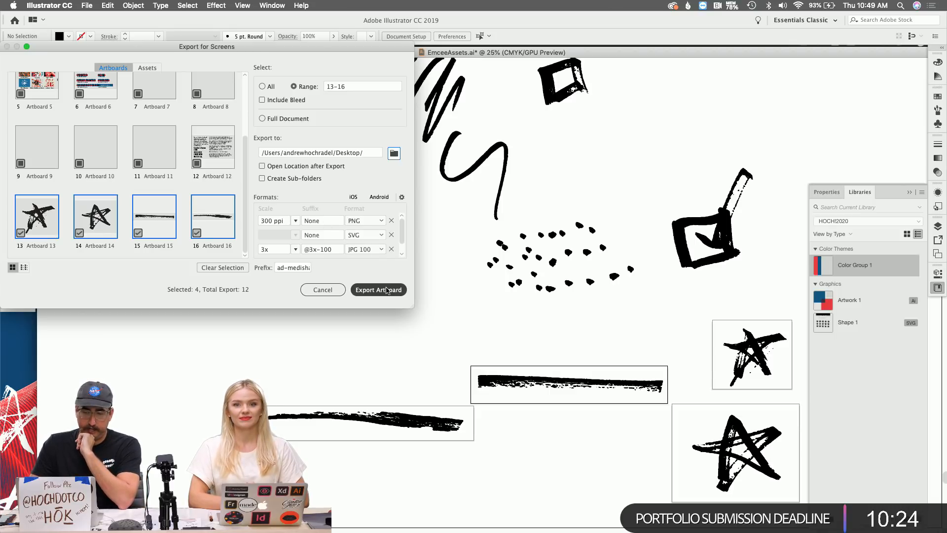
click(388, 290)
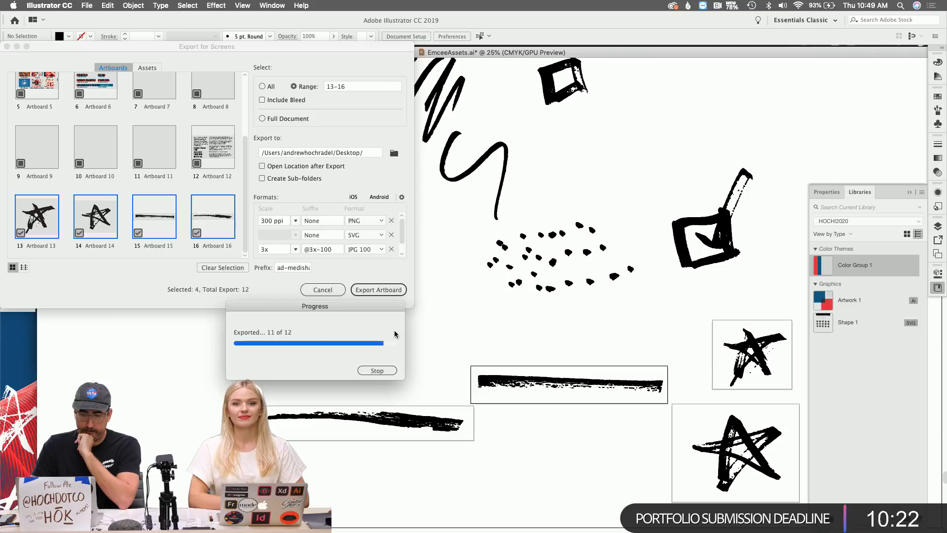
click(372, 525)
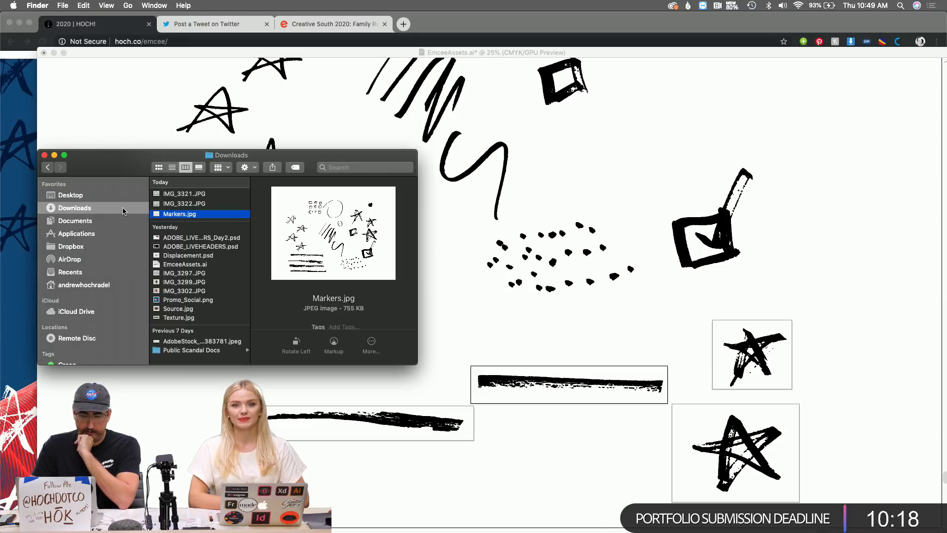
click(111, 197)
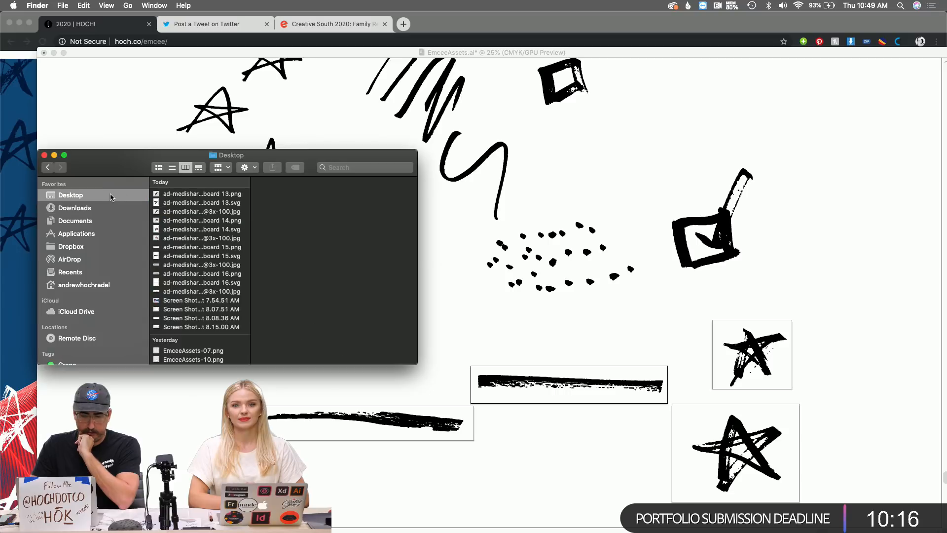
click(200, 193)
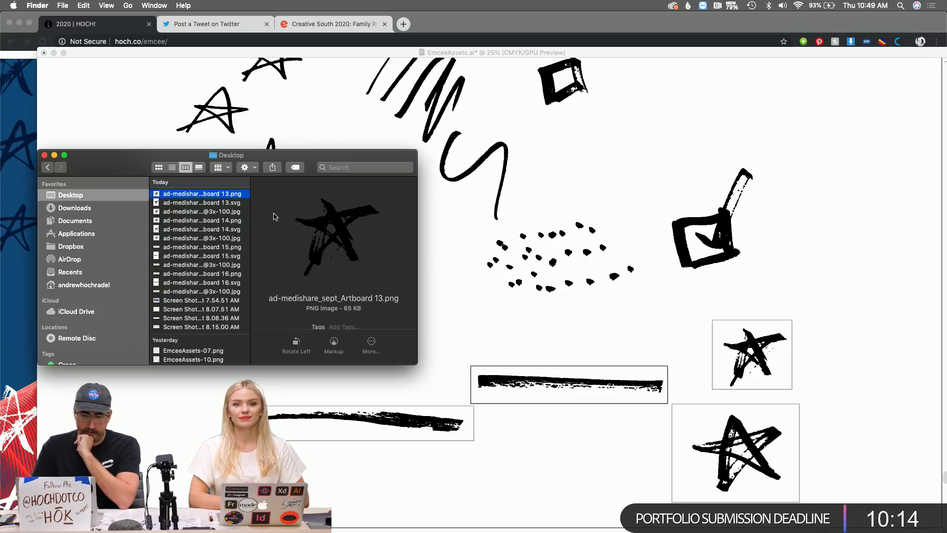
key(Down)
key(Down)
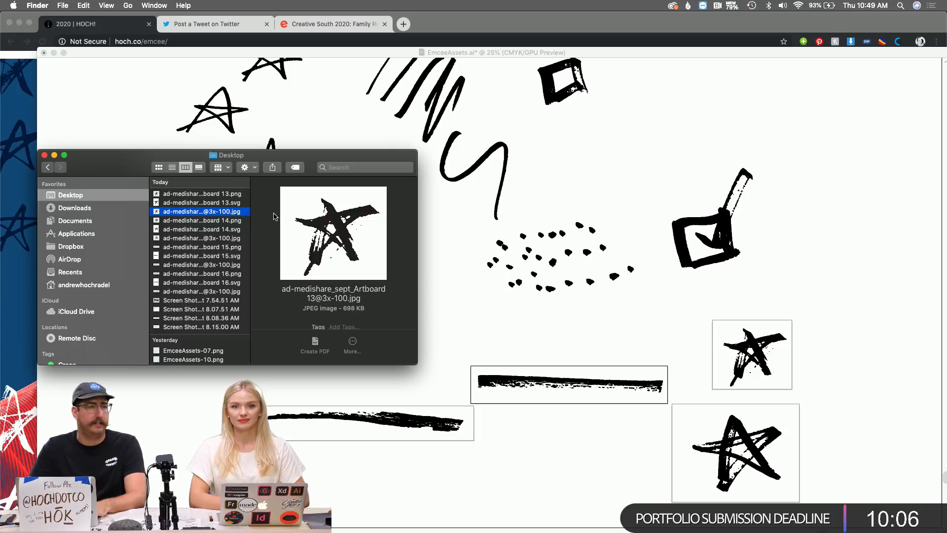
key(super+Tab)
key(super+Tab)
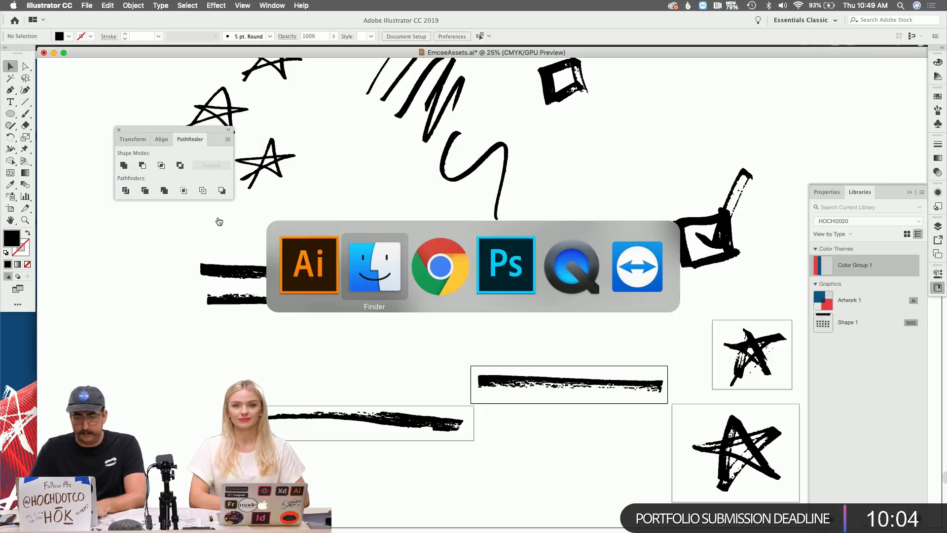
key(super+Tab)
key(super+Tab)
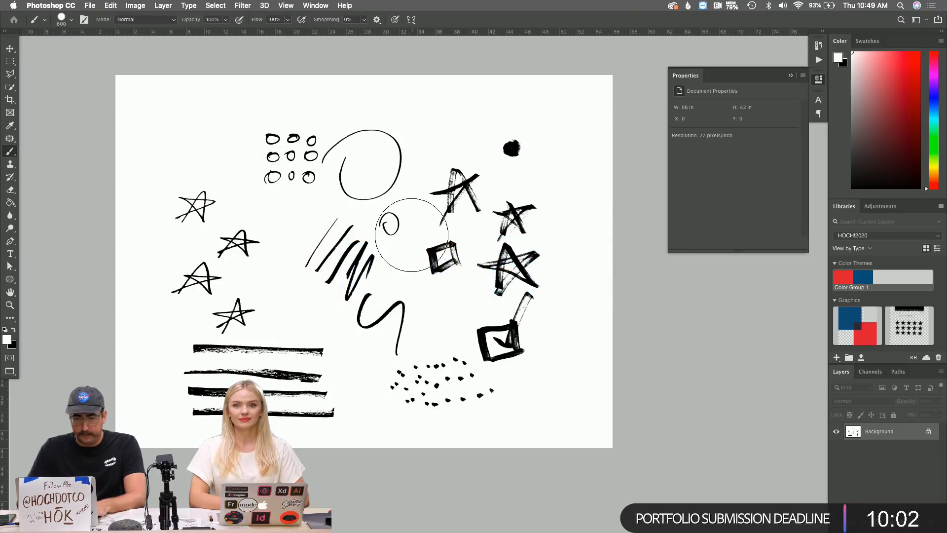
Bring the HOCH!2020 poster document forward, then return to the exported files in Finder.
key(ctrl+Tab)
key(ctrl+Tab)
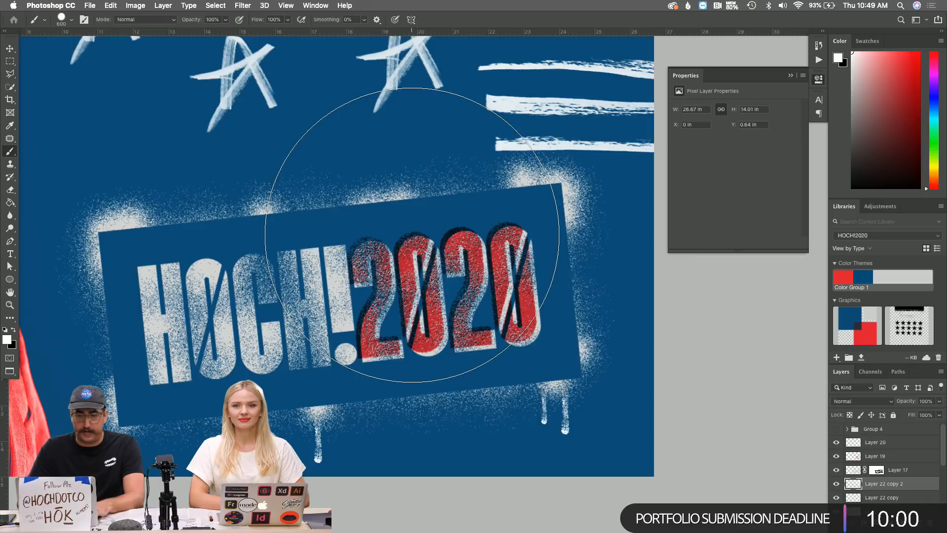
scroll(372, 236, up, 5)
scroll(371, 236, left, 3)
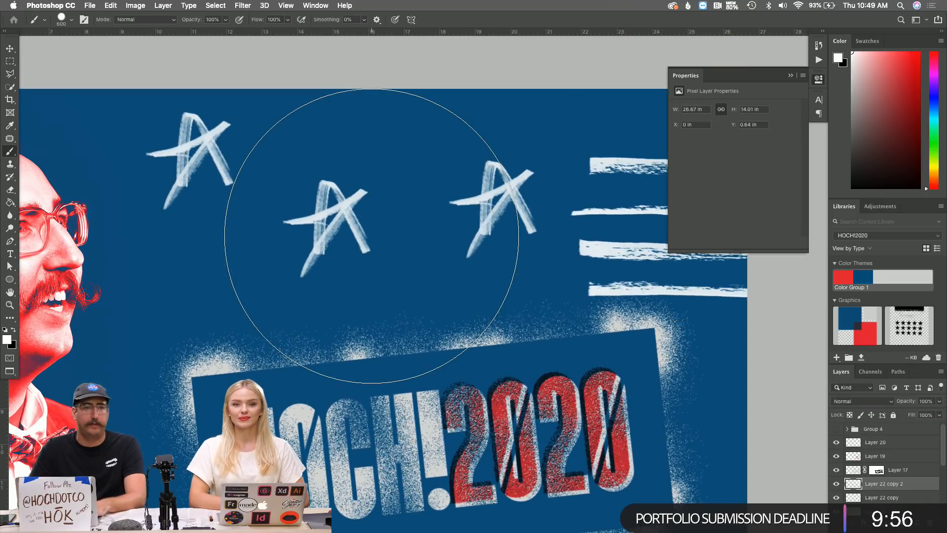
key(super+Tab)
key(super+Tab)
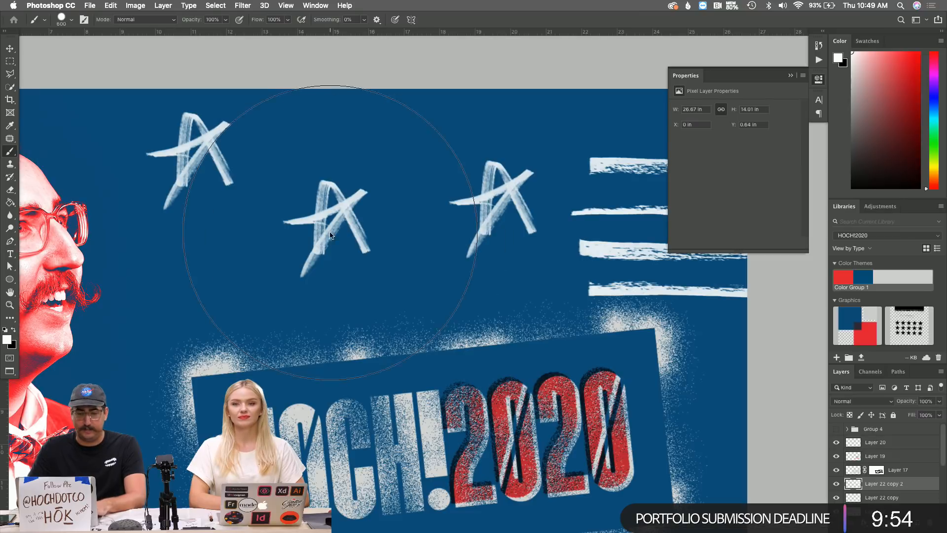
key(super+Tab)
click(425, 259)
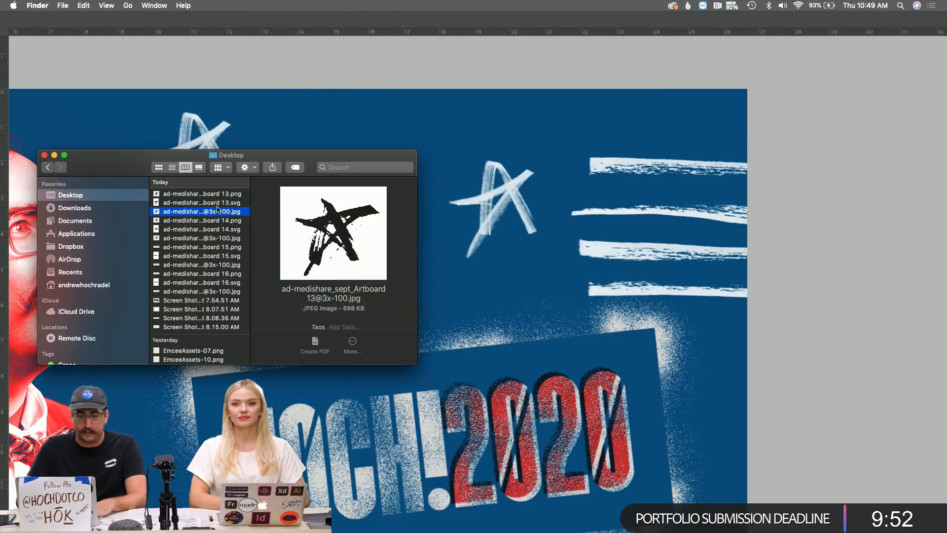
Place the Artboard 13 PNG star on the poster, raised among the white stars and shrunk.
drag(211, 199, 431, 134)
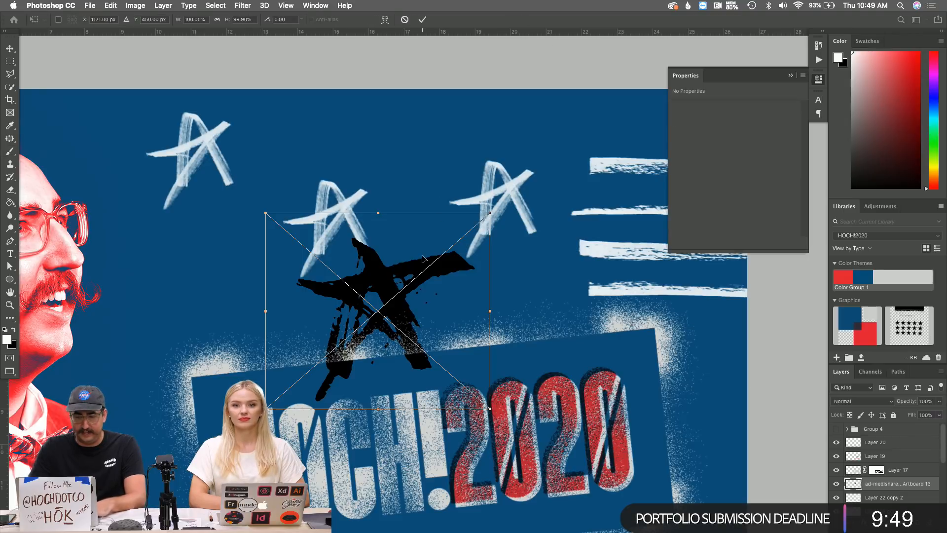
drag(422, 259, 434, 194)
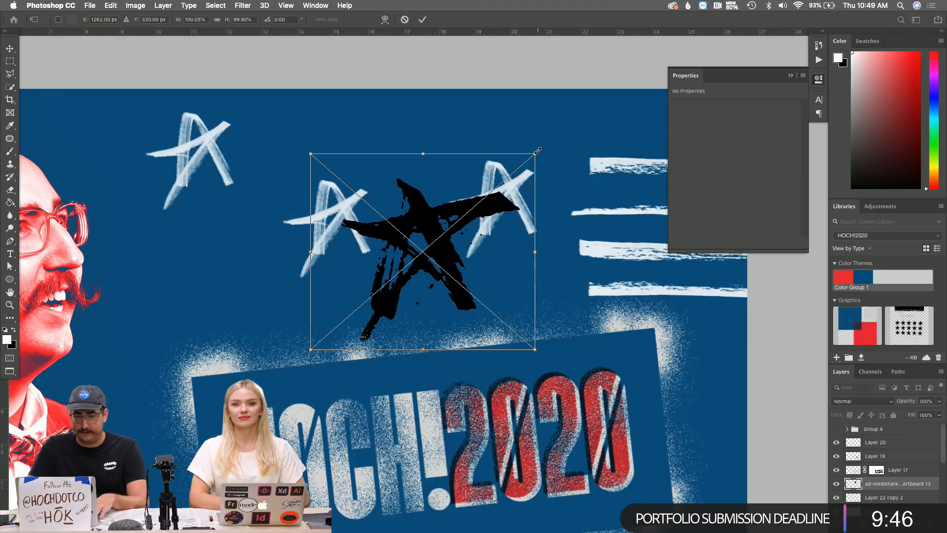
drag(538, 150, 497, 185)
key(Return)
key(z)
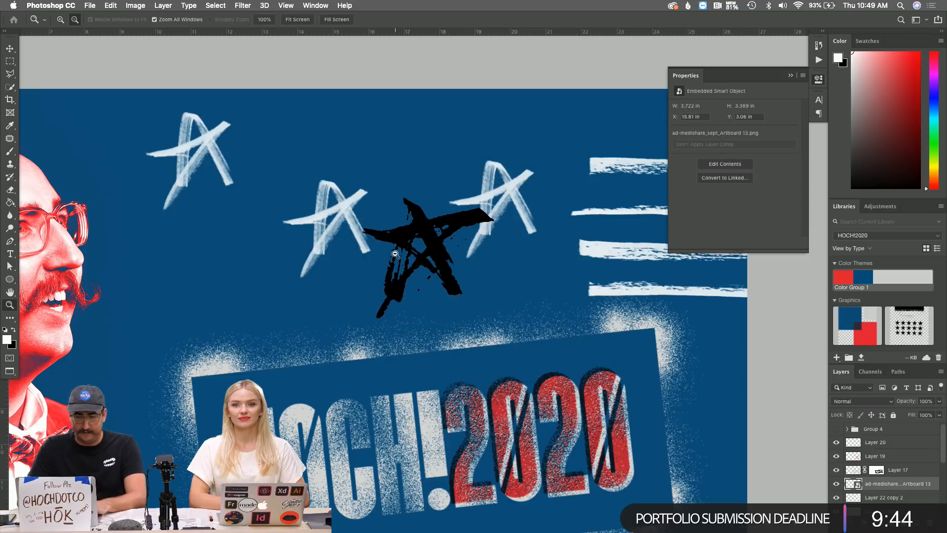
alt+click(395, 254)
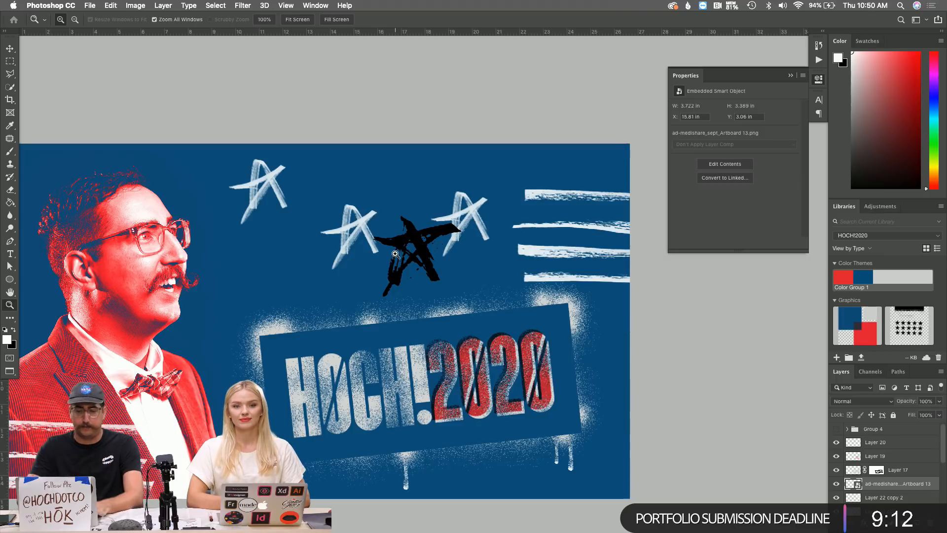
key(super+Tab)
key(super+Tab)
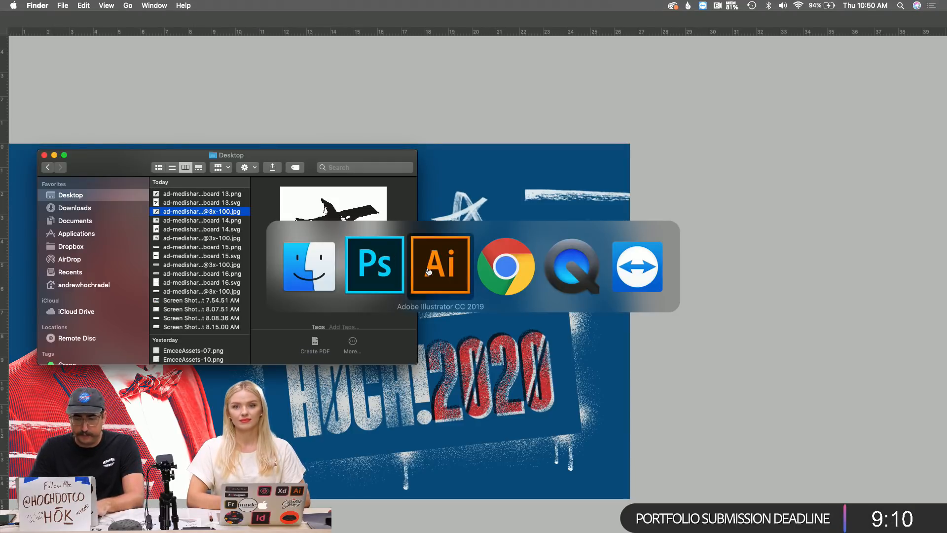
Close the Pathfinder panel and zoom out over the artboards.
scroll(491, 314, right, 4)
scroll(490, 314, up, 1)
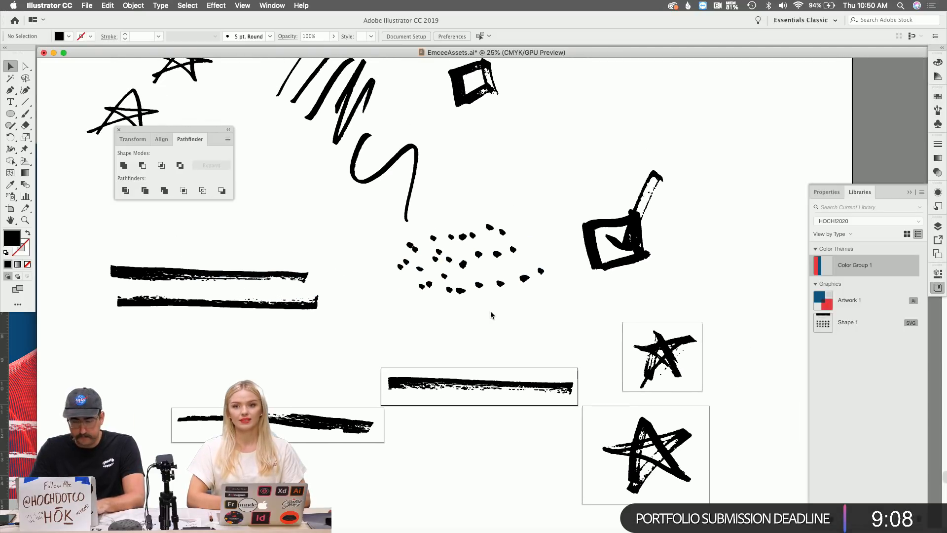
key(z)
alt+click(417, 259)
scroll(416, 259, right, 4)
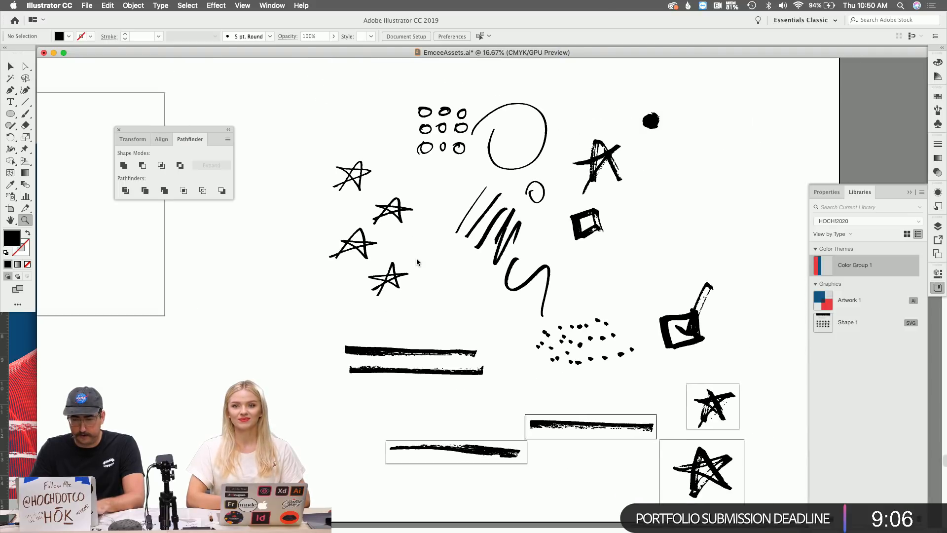
scroll(416, 258, left, 8)
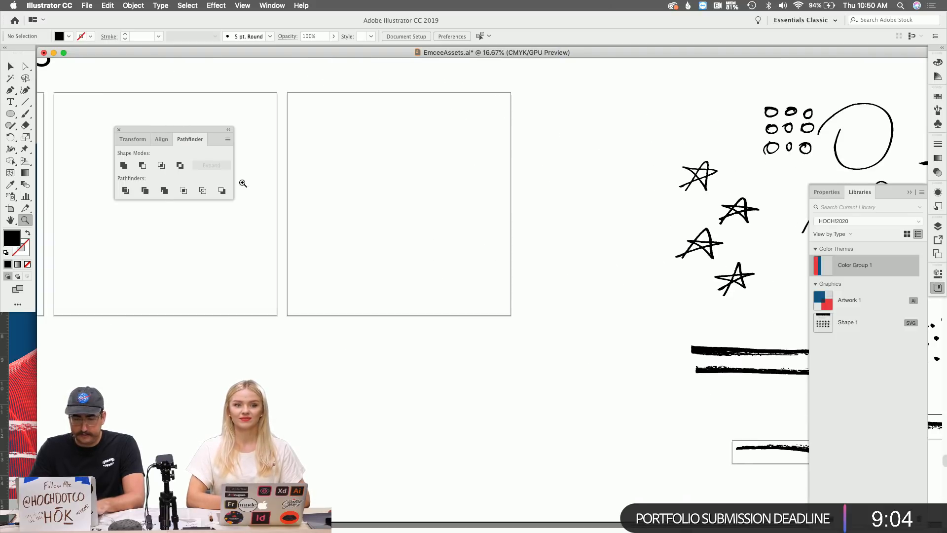
click(119, 130)
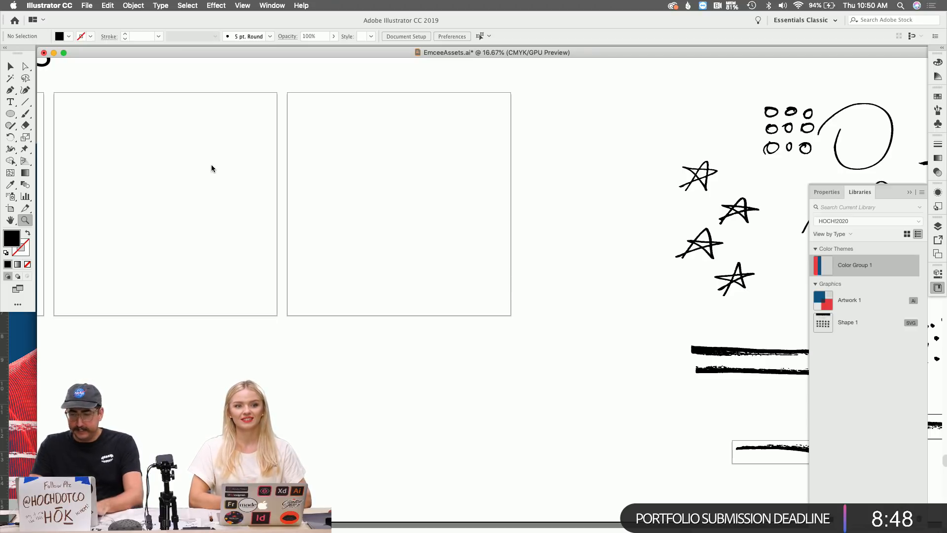
scroll(342, 205, left, 5)
alt+click(390, 207)
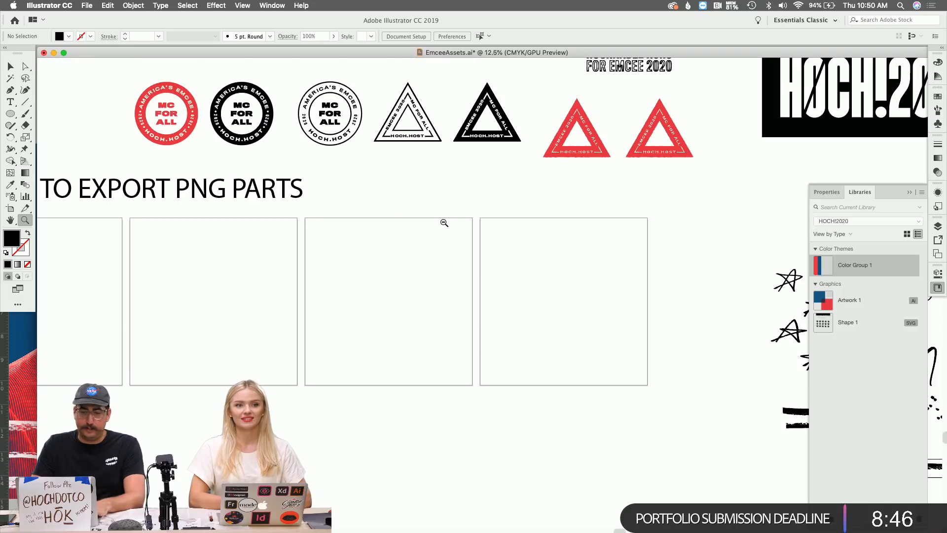
alt+click(454, 228)
scroll(454, 228, left, 2)
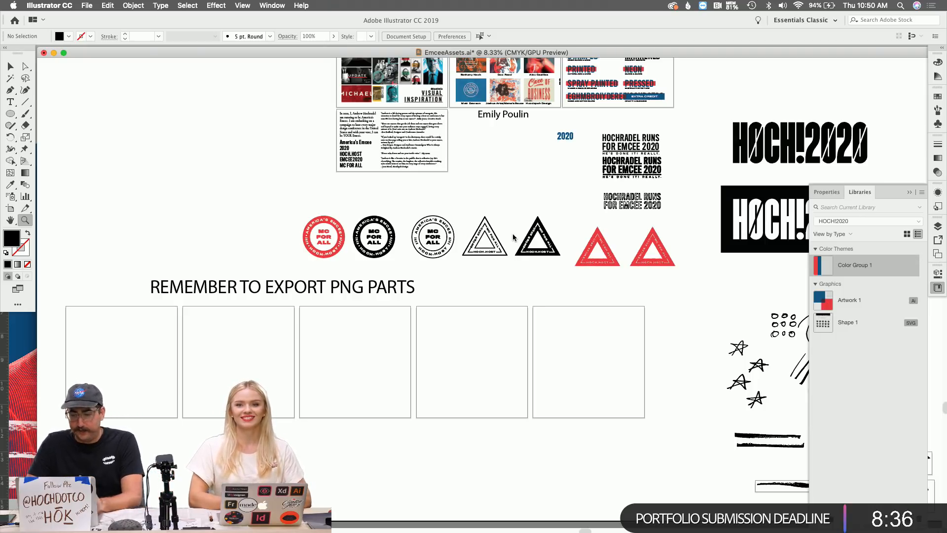
Make Layer 2 visible in the Layers panel and zoom in on the quote cards.
click(937, 227)
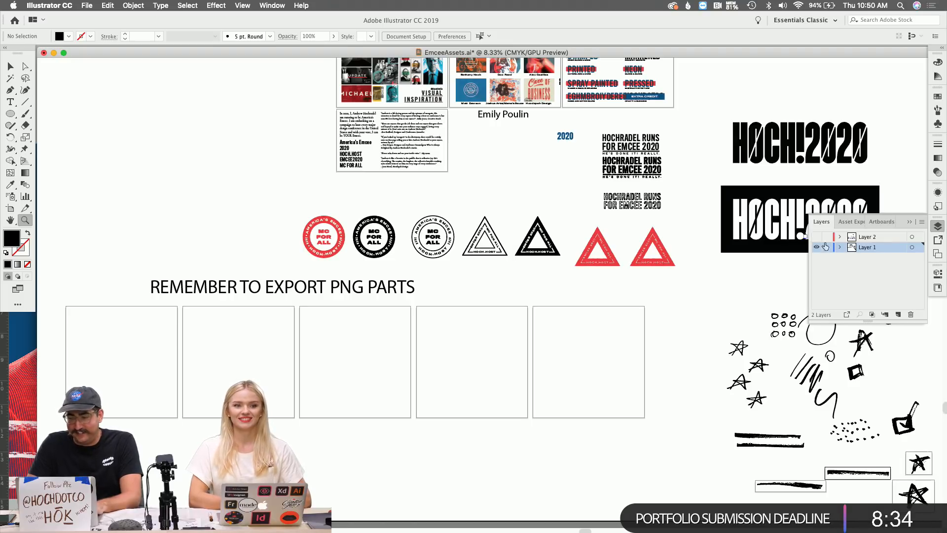
click(816, 237)
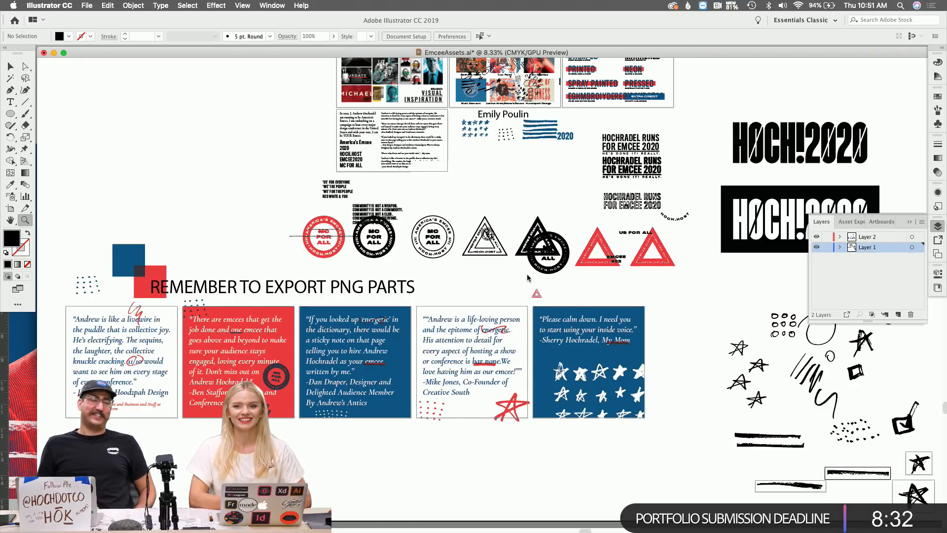
click(145, 347)
click(222, 306)
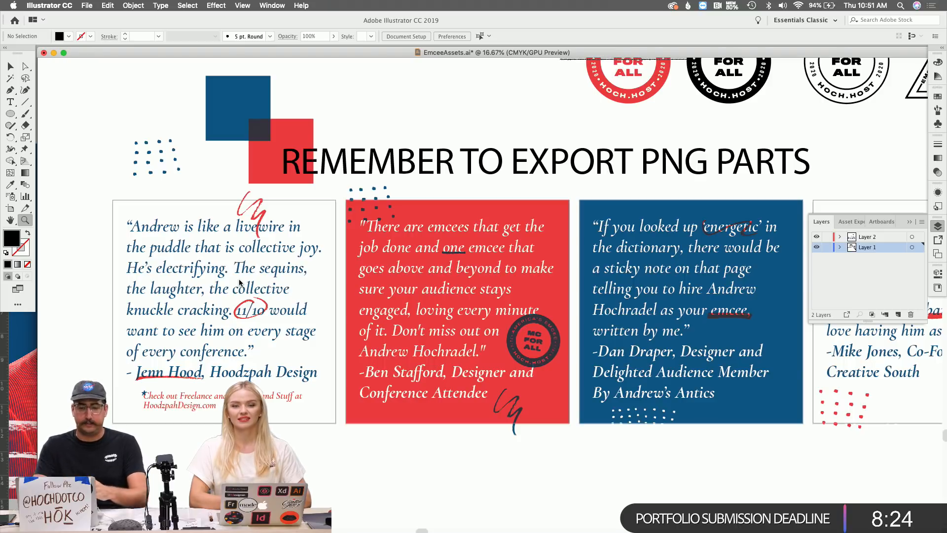
click(198, 270)
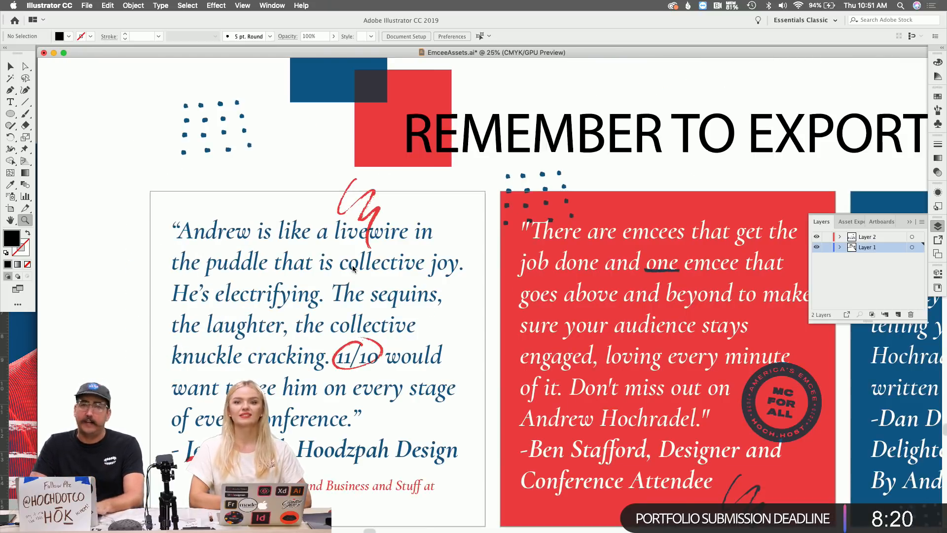
scroll(352, 268, up, 5)
scroll(352, 268, right, 4)
scroll(352, 265, up, 15)
scroll(352, 265, right, 15)
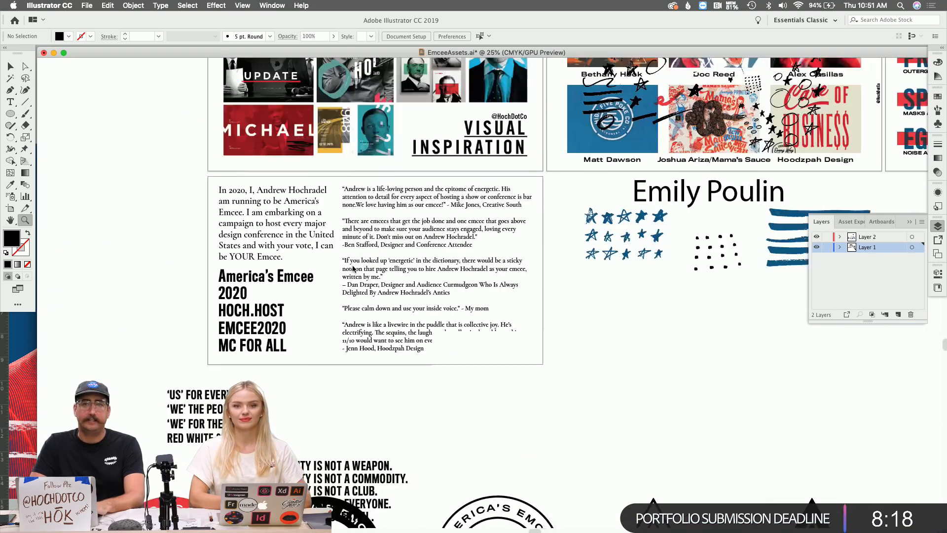
scroll(352, 265, up, 3)
scroll(352, 264, right, 5)
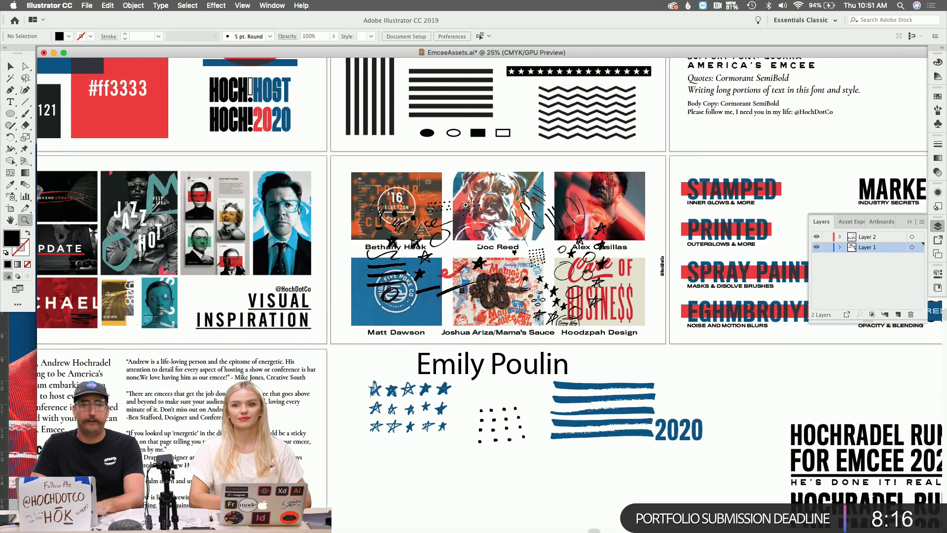
key(v)
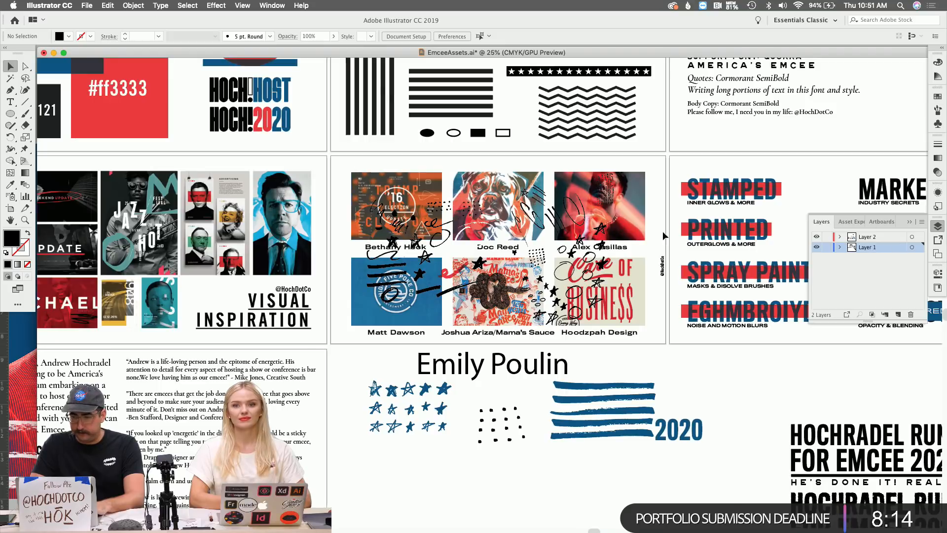
Hide Layer 1 and marquee-select all the black marker doodle artwork.
click(818, 247)
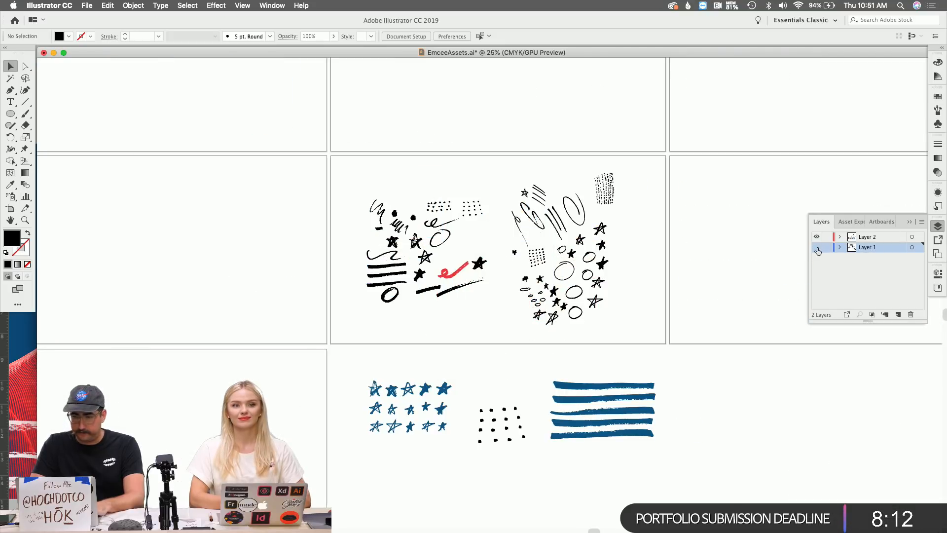
key(z)
click(516, 250)
click(416, 286)
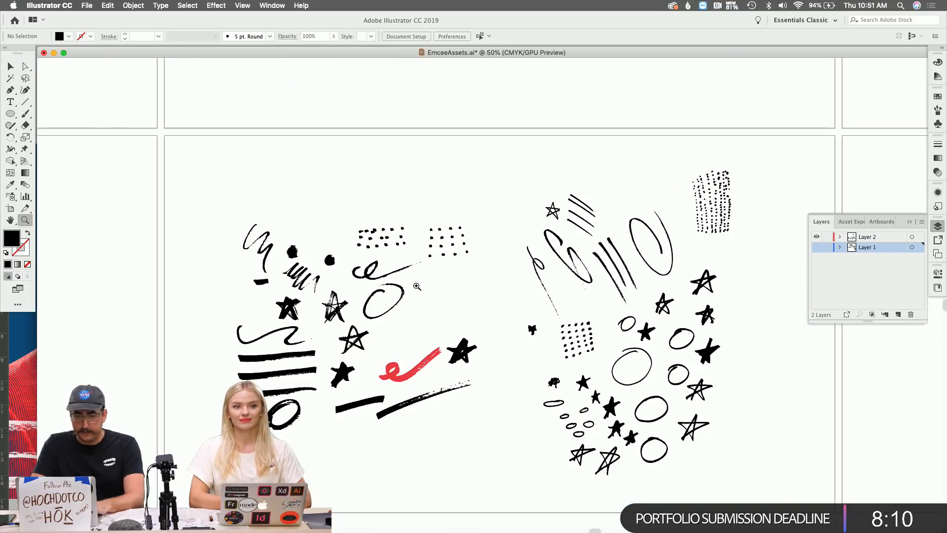
key(v)
click(712, 197)
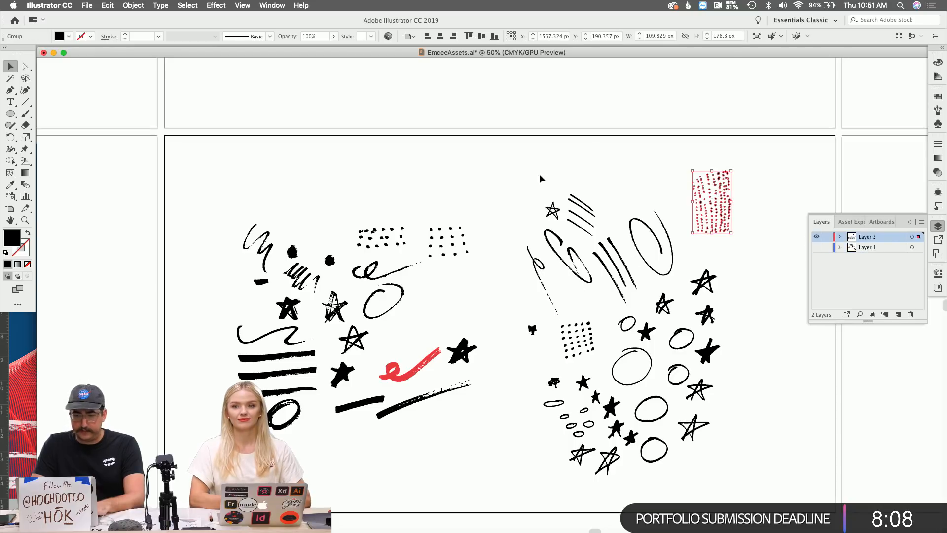
drag(211, 152, 799, 495)
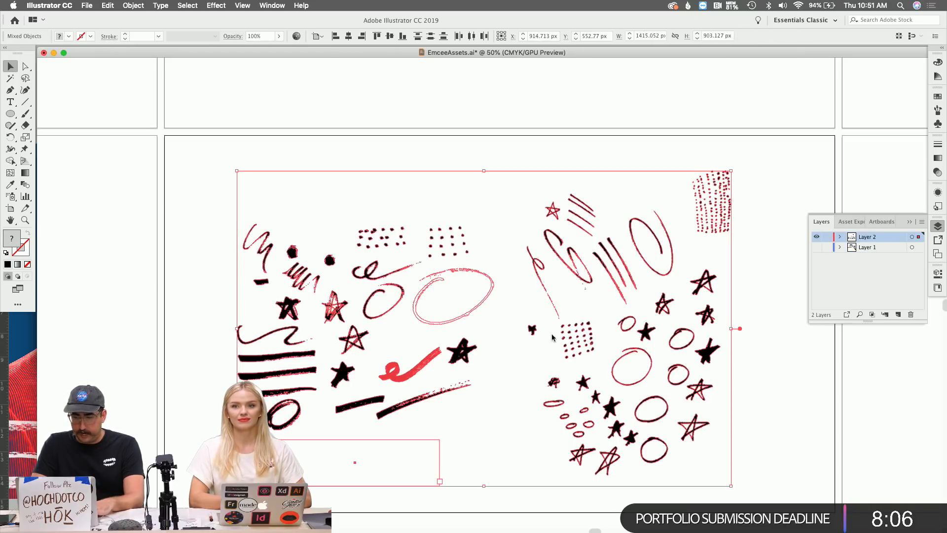
Group the selected doodles and move the group up about 342 px.
key(z)
alt+click(540, 331)
alt+click(540, 330)
key(v)
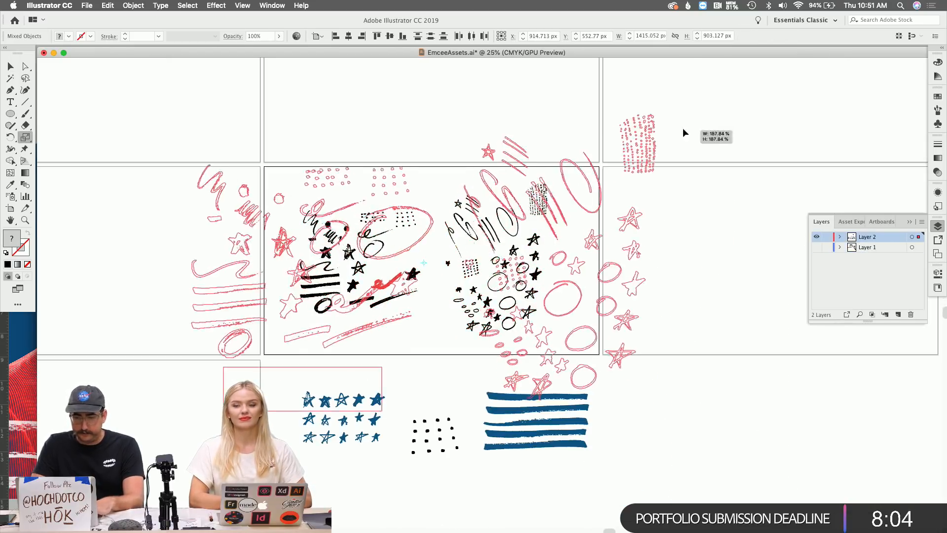
key(super+g)
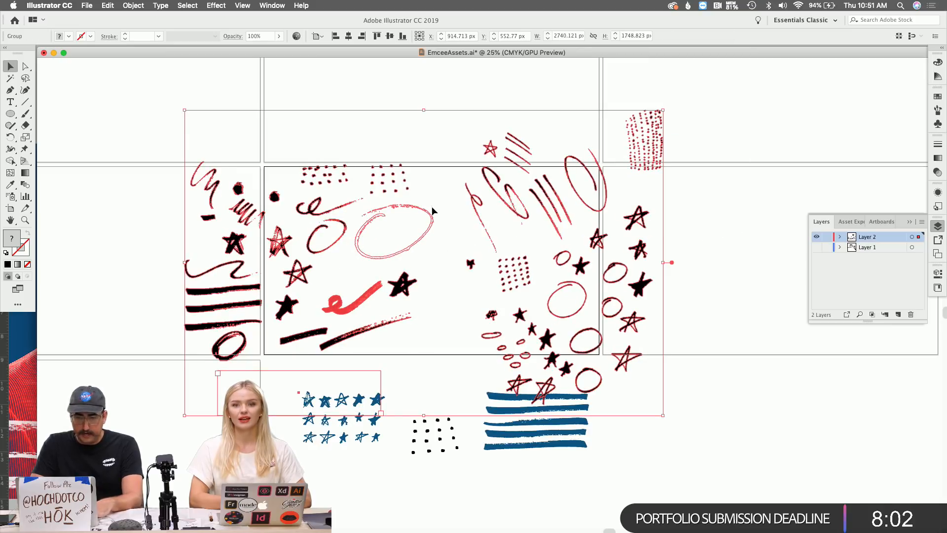
drag(431, 212, 426, 125)
click(435, 216)
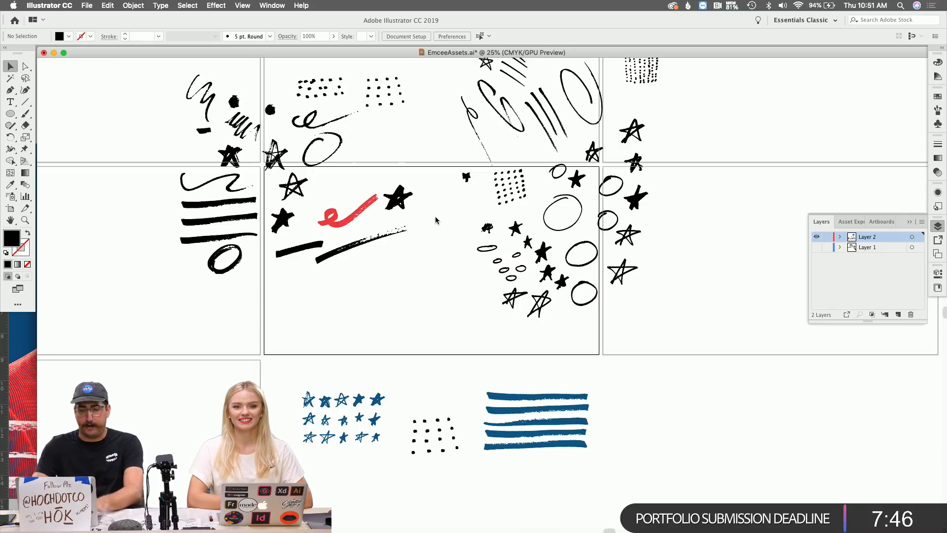
key(z)
click(424, 190)
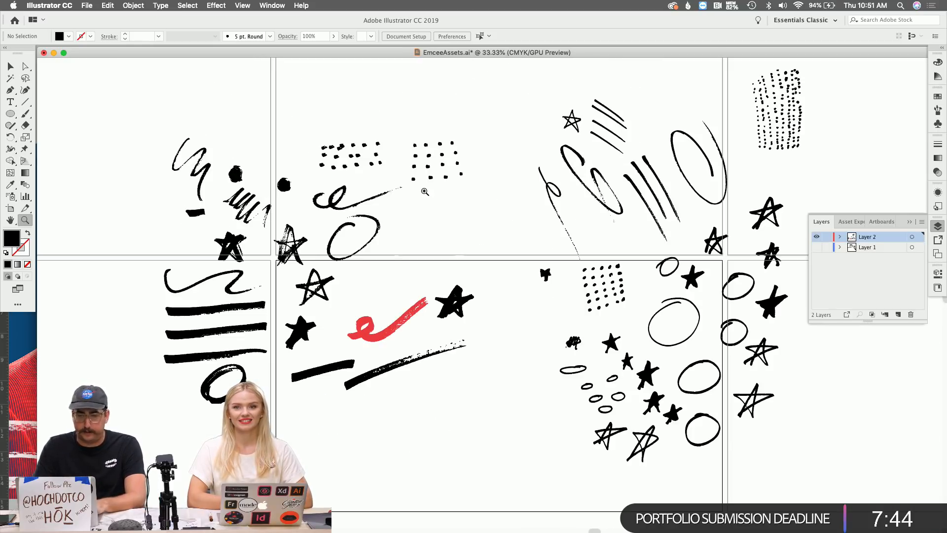
scroll(424, 191, right, 3)
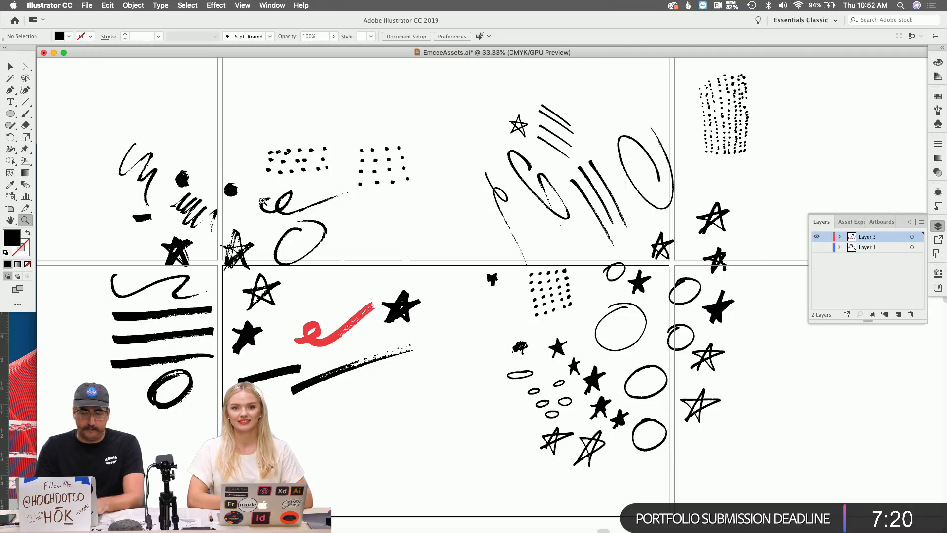
scroll(250, 209, down, 4)
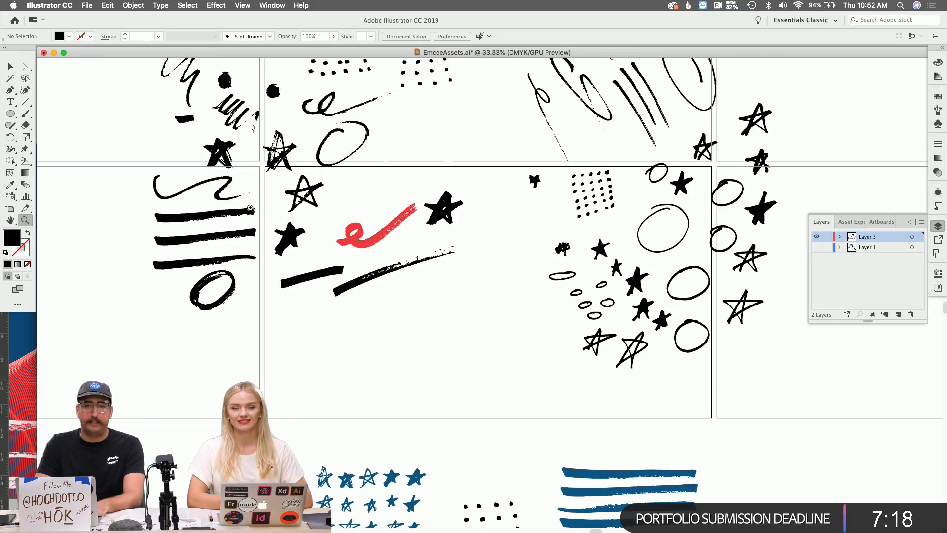
scroll(525, 227, down, 6)
scroll(525, 226, left, 4)
scroll(527, 227, down, 3)
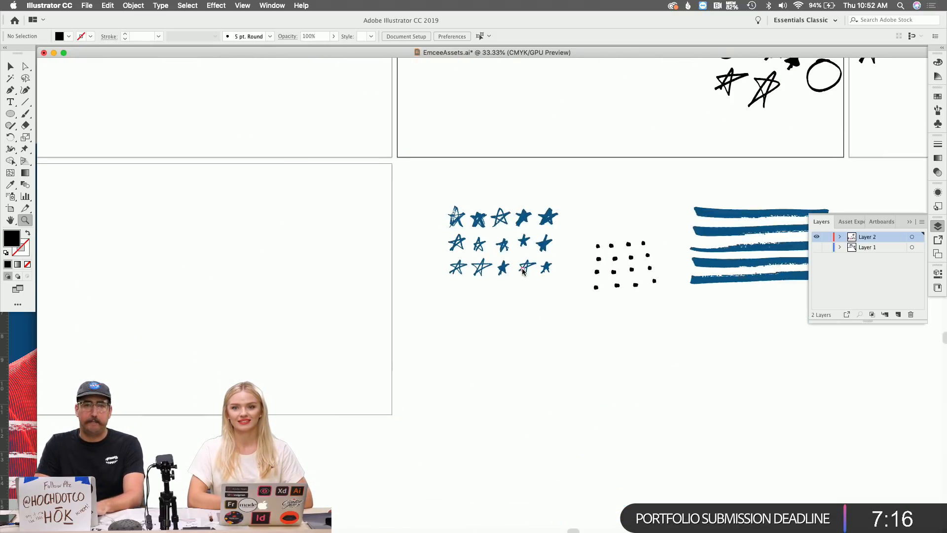
click(500, 253)
click(478, 247)
click(478, 247)
scroll(477, 247, down, 3)
scroll(478, 247, right, 1)
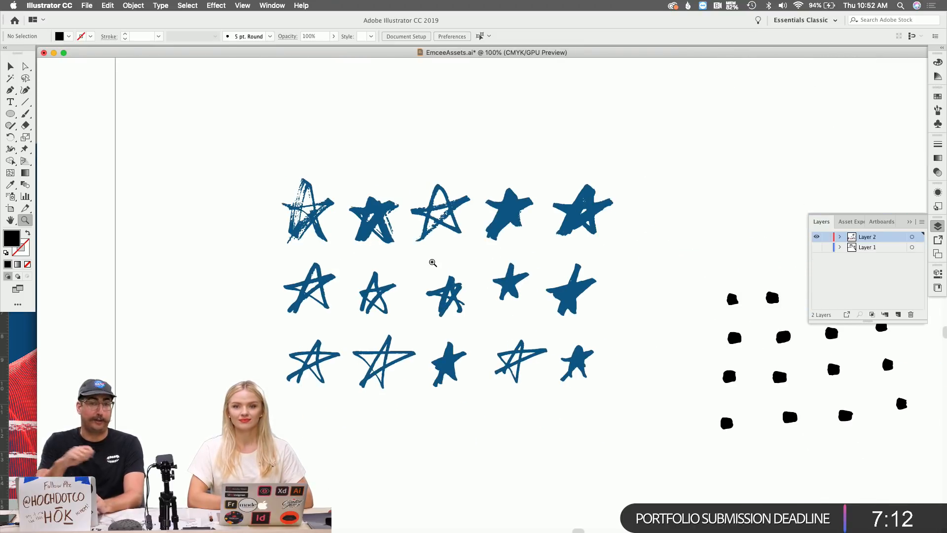
click(433, 262)
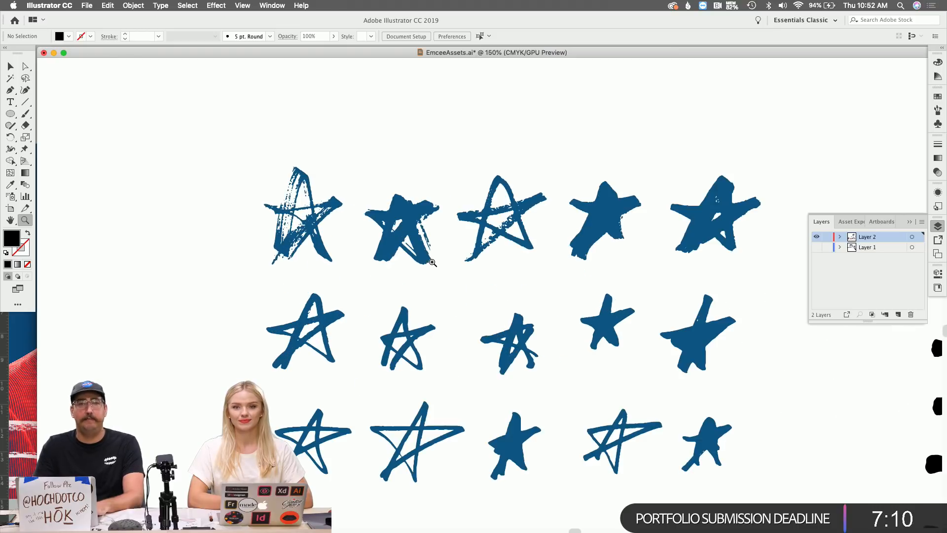
click(402, 259)
click(360, 252)
click(360, 252)
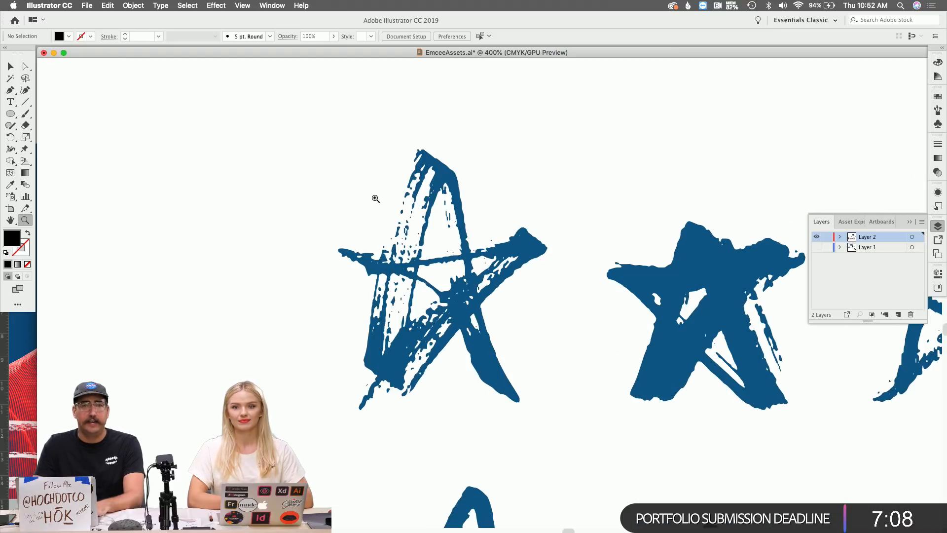
alt+click(646, 365)
alt+click(645, 364)
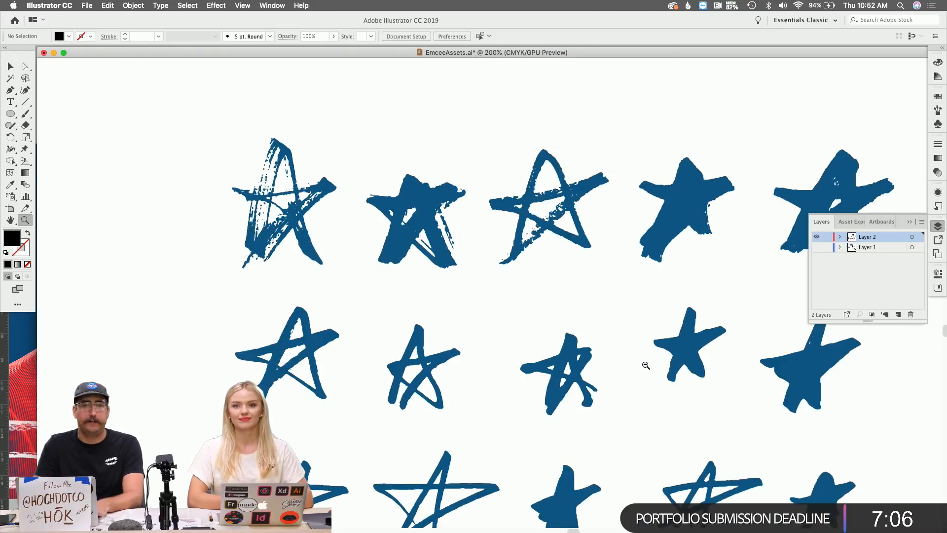
alt+click(646, 365)
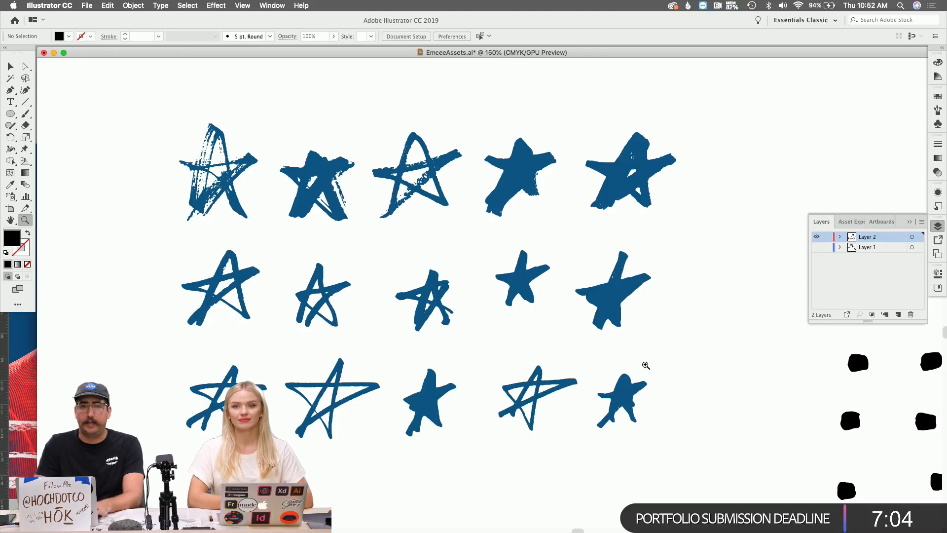
alt+click(645, 365)
alt+click(645, 365)
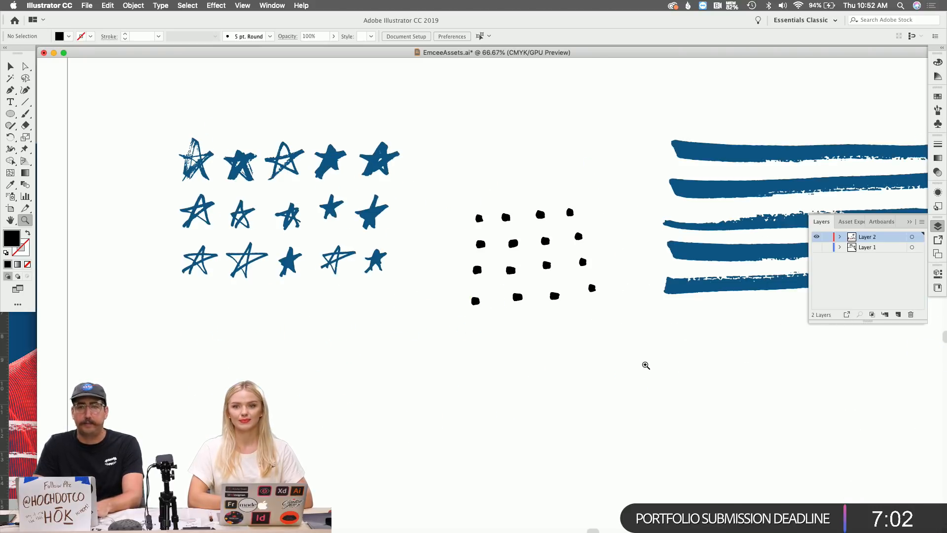
scroll(696, 271, right, 5)
alt+click(549, 351)
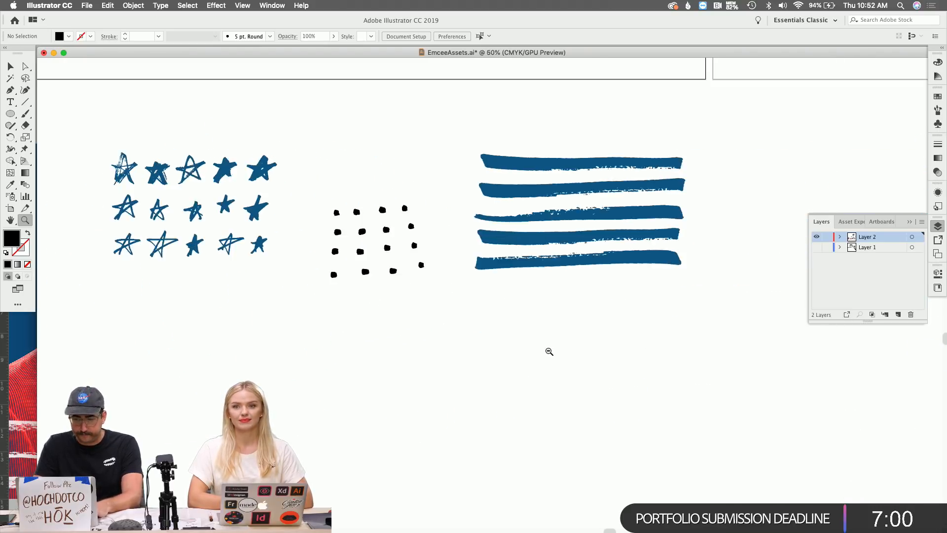
alt+click(549, 351)
alt+click(548, 351)
scroll(549, 351, left, 20)
scroll(549, 351, down, 5)
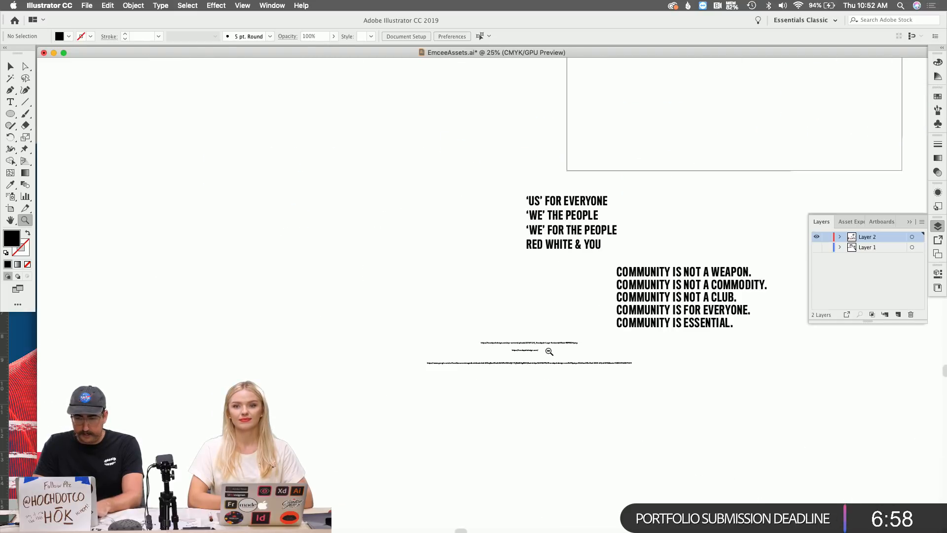
scroll(548, 351, left, 20)
scroll(548, 351, down, 20)
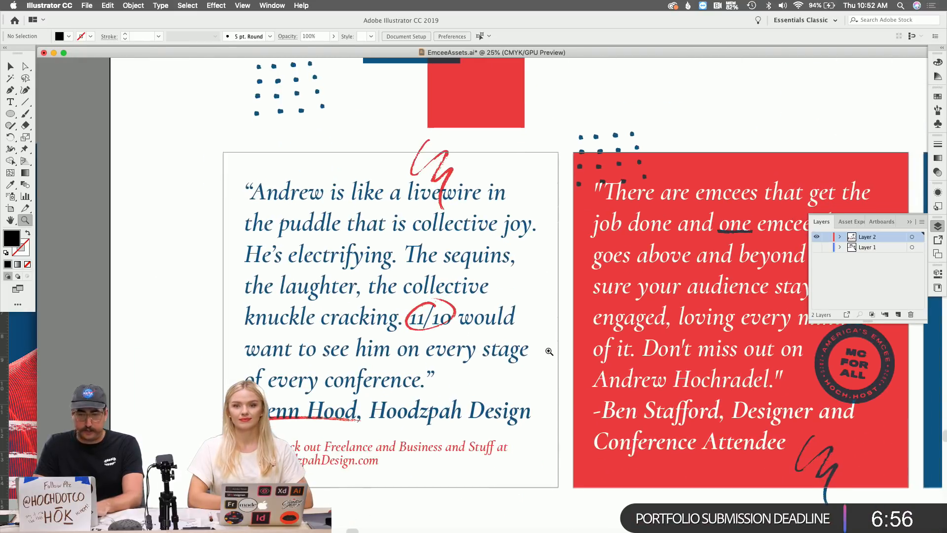
scroll(549, 351, right, 5)
scroll(549, 351, down, 2)
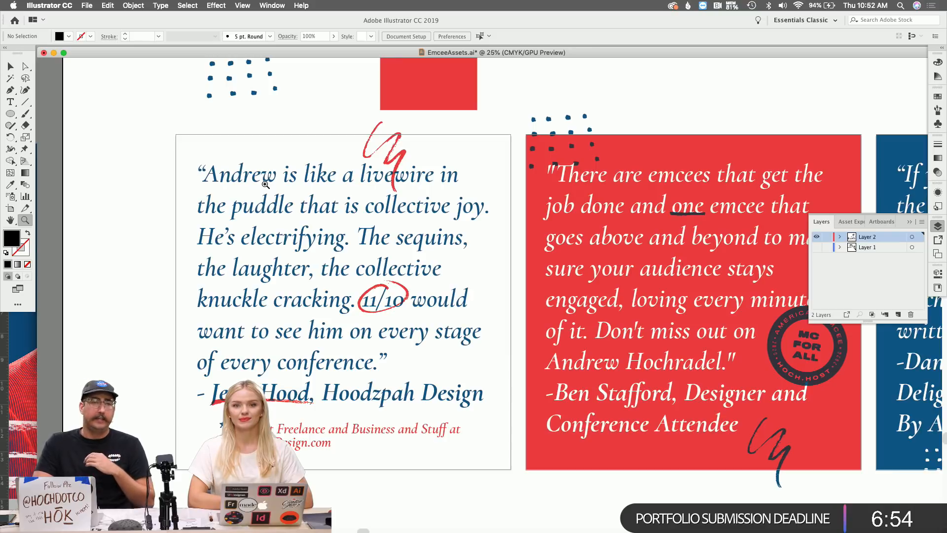
scroll(265, 185, left, 5)
scroll(265, 185, down, 5)
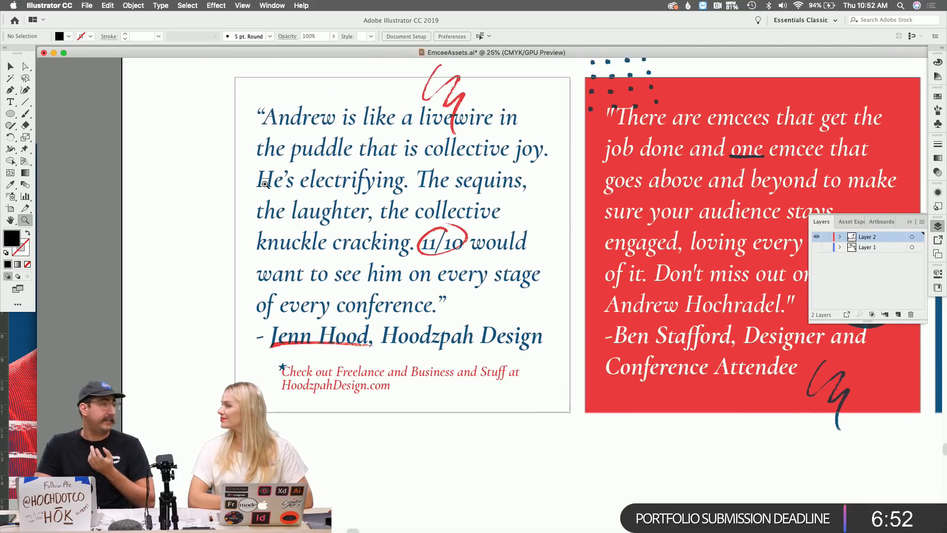
click(475, 128)
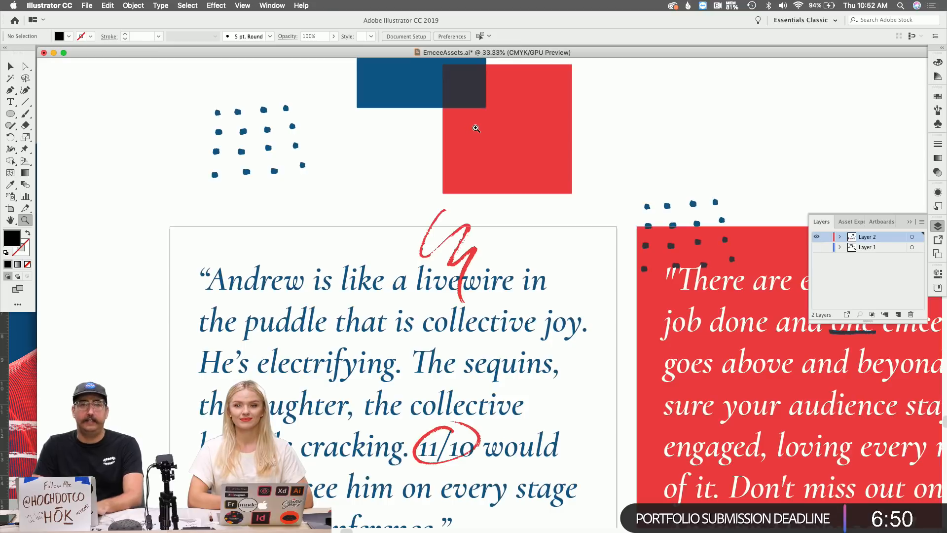
scroll(503, 238, down, 10)
scroll(502, 237, left, 2)
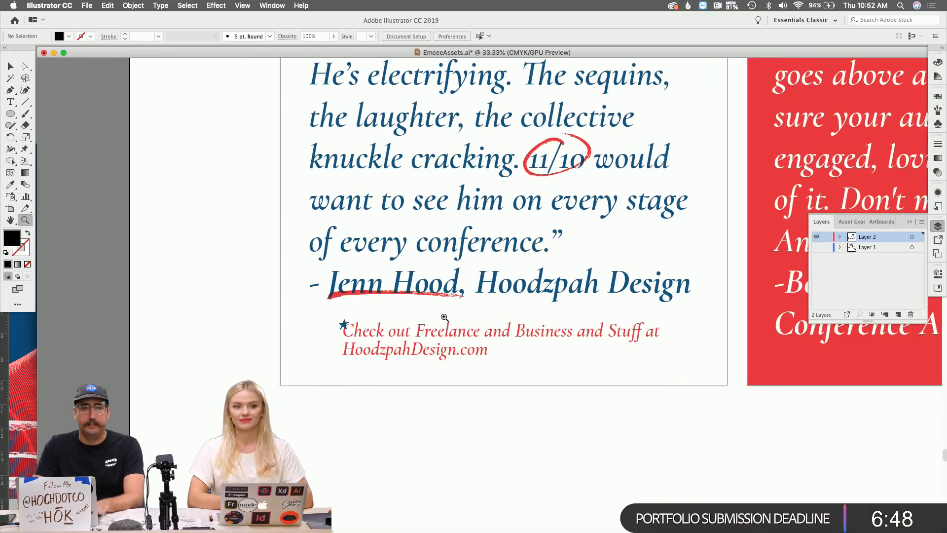
click(441, 317)
click(438, 272)
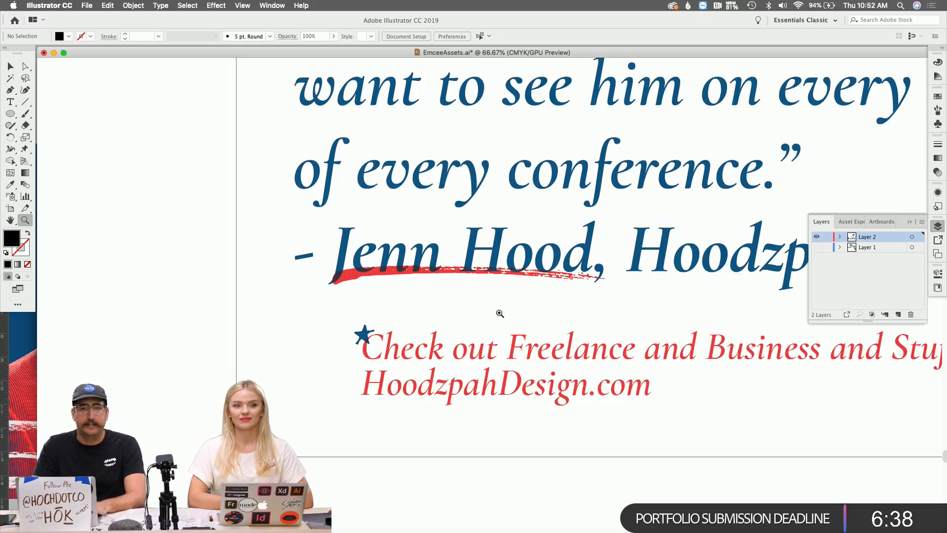
alt+click(606, 288)
alt+click(606, 288)
scroll(606, 288, right, 5)
scroll(606, 288, up, 3)
scroll(606, 288, right, 10)
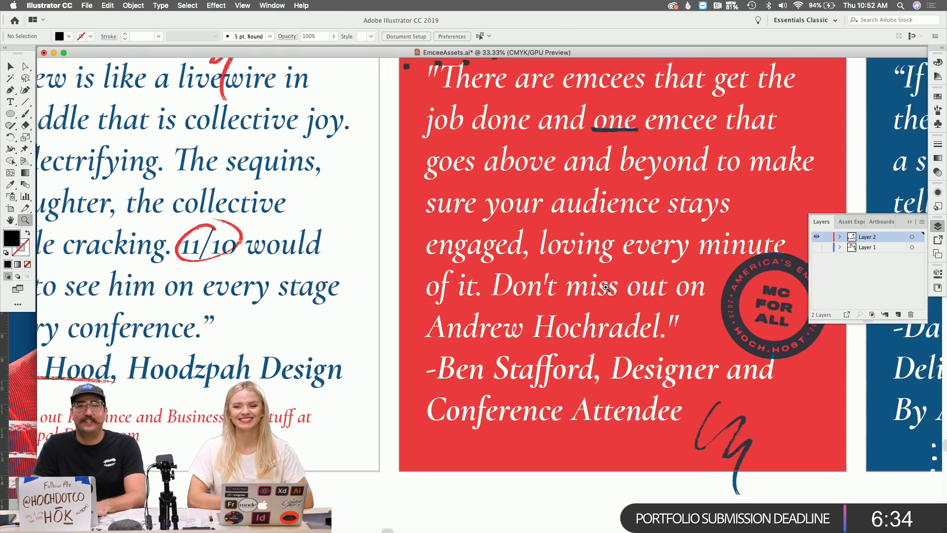
scroll(606, 288, right, 10)
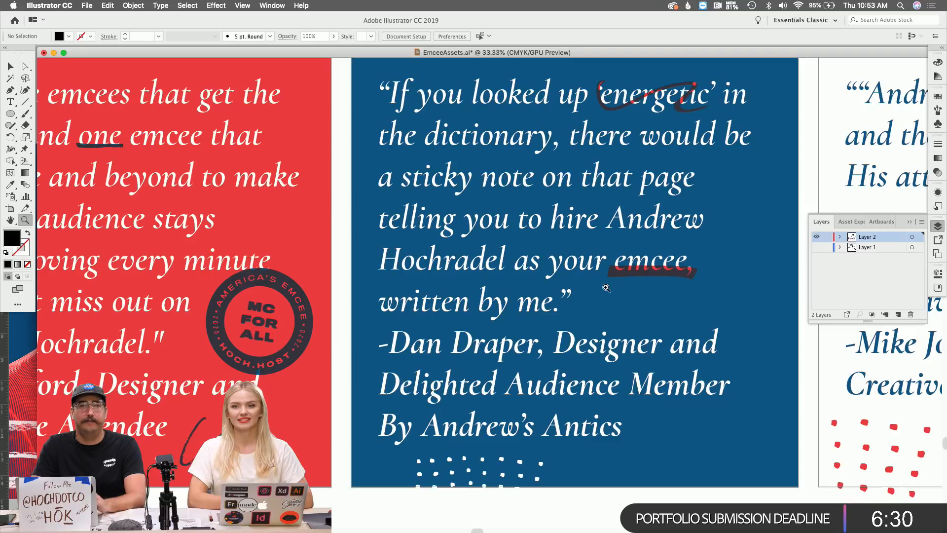
scroll(606, 290, right, 15)
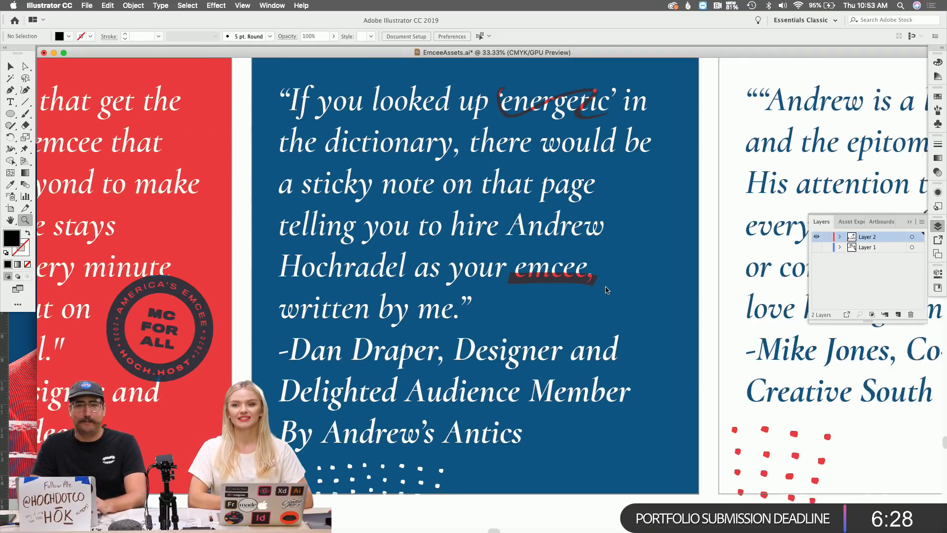
scroll(605, 290, right, 5)
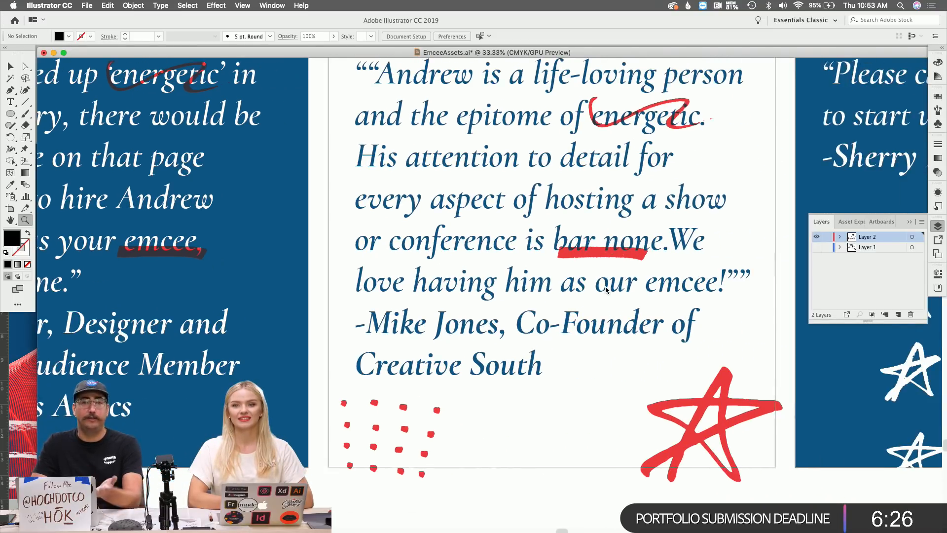
scroll(606, 290, right, 8)
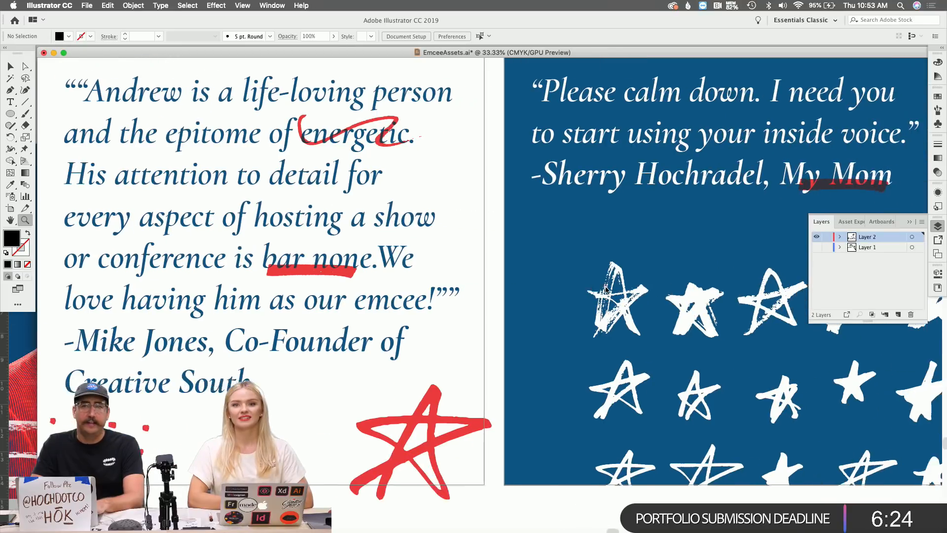
scroll(606, 290, right, 1)
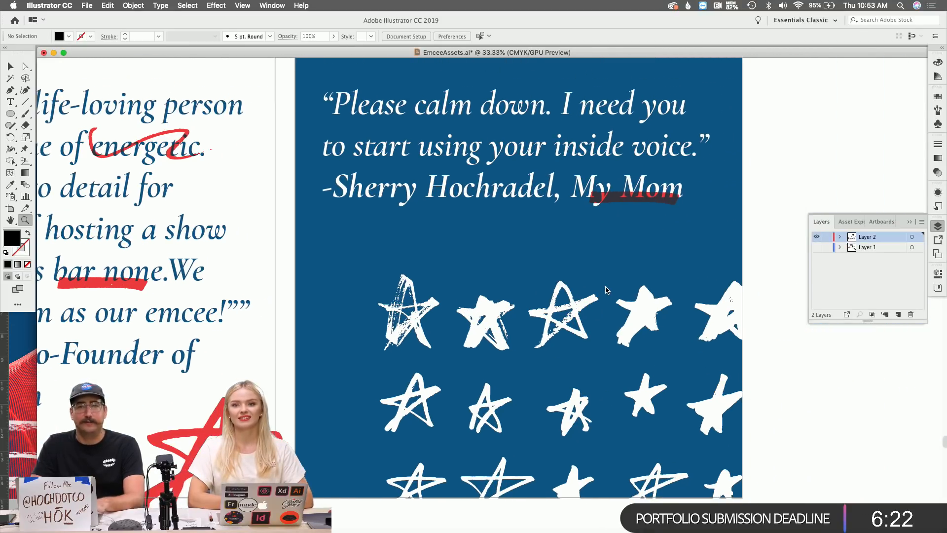
alt+click(555, 300)
Zoom out to 12.5% and pan to frame all three quote cards before switching apps.
alt+click(540, 303)
alt+click(537, 303)
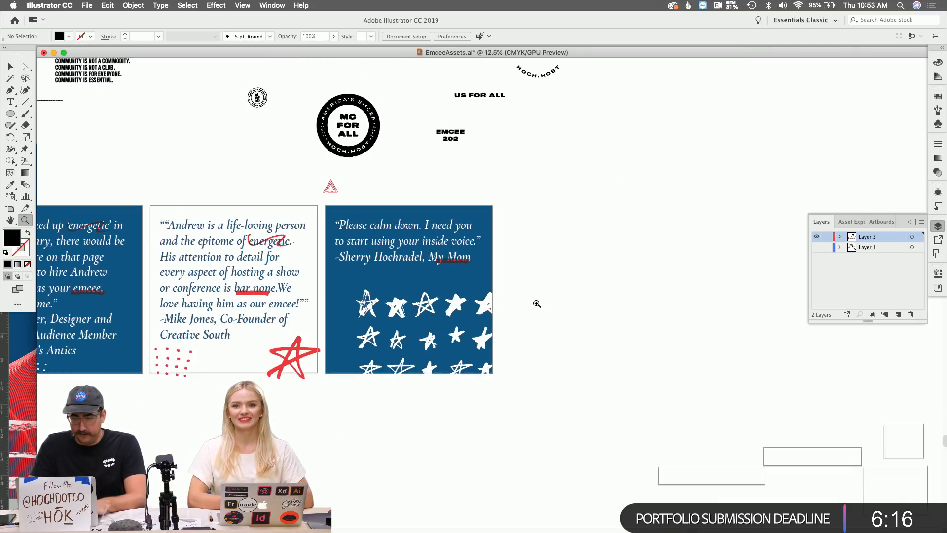
scroll(537, 303, right, 5)
scroll(537, 303, up, 4)
scroll(536, 303, left, 5)
scroll(537, 303, down, 3)
scroll(536, 304, down, 3)
scroll(537, 303, left, 3)
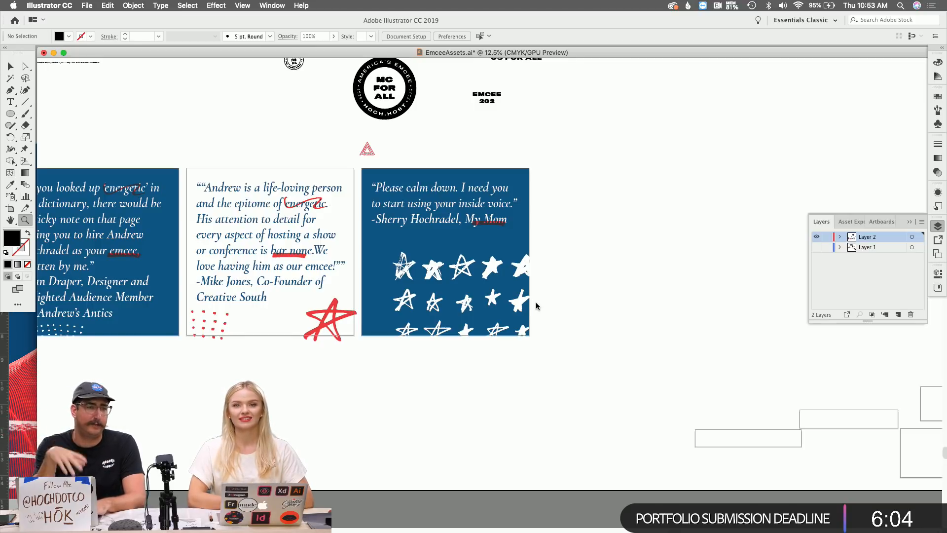
key(super+Tab)
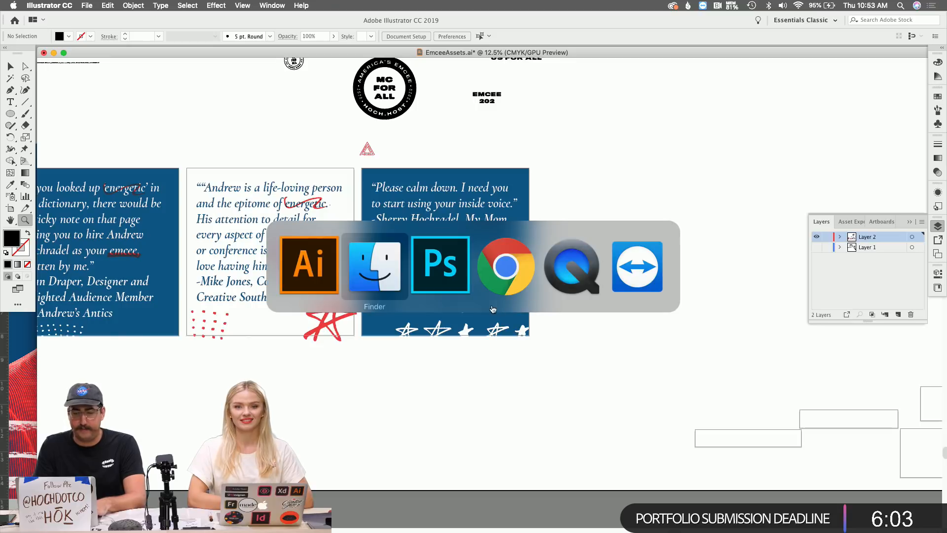
Switch to Chrome and scroll hoch.co/emcee past the testimonials to the Voting Map section.
click(500, 253)
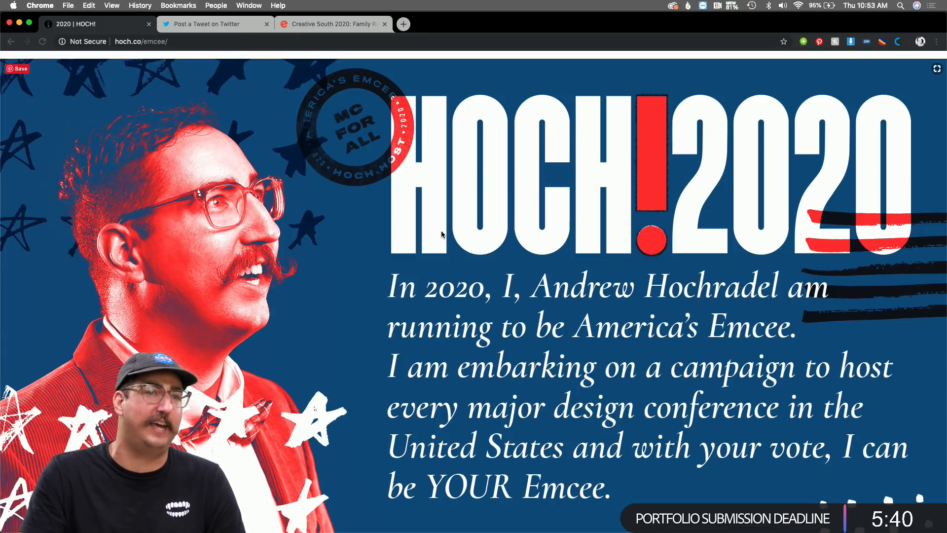
scroll(442, 234, down, 3)
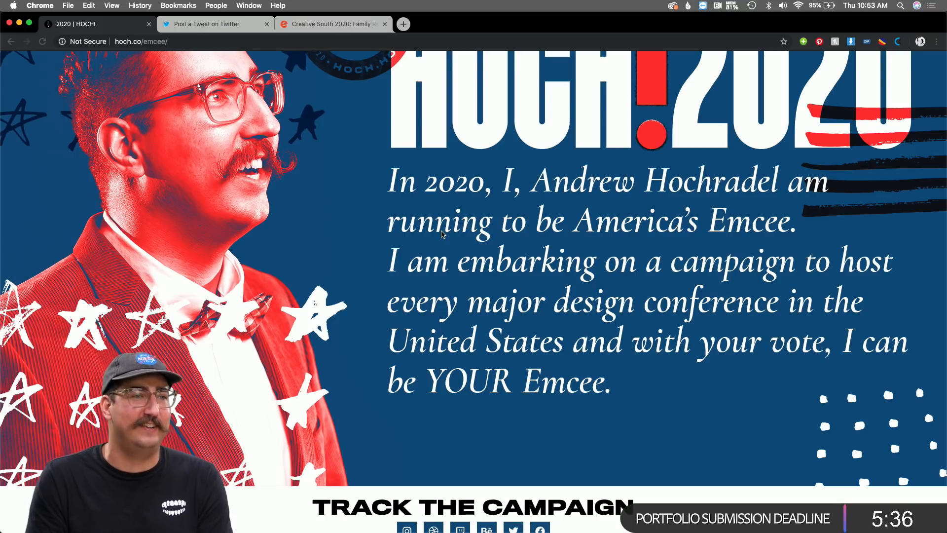
scroll(442, 235, down, 2)
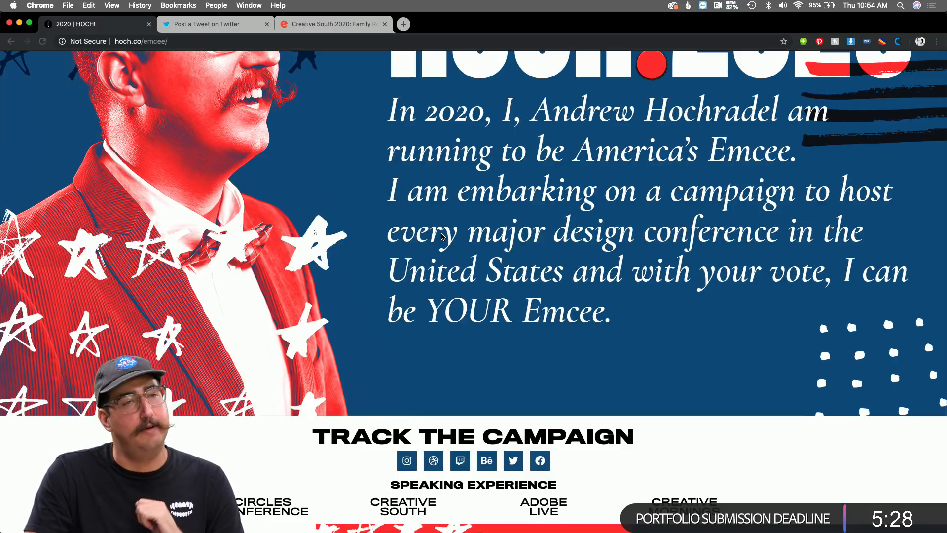
scroll(443, 237, down, 5)
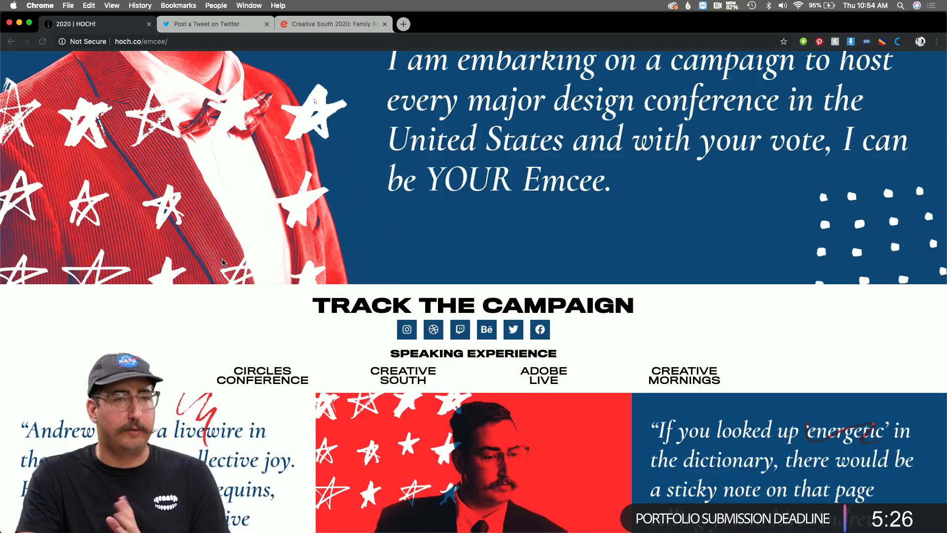
scroll(279, 257, down, 5)
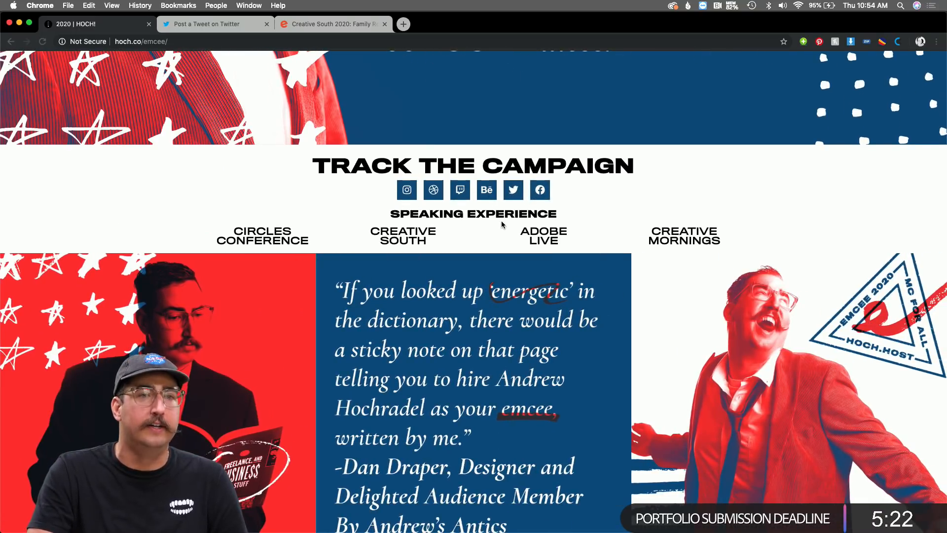
scroll(493, 207, down, 3)
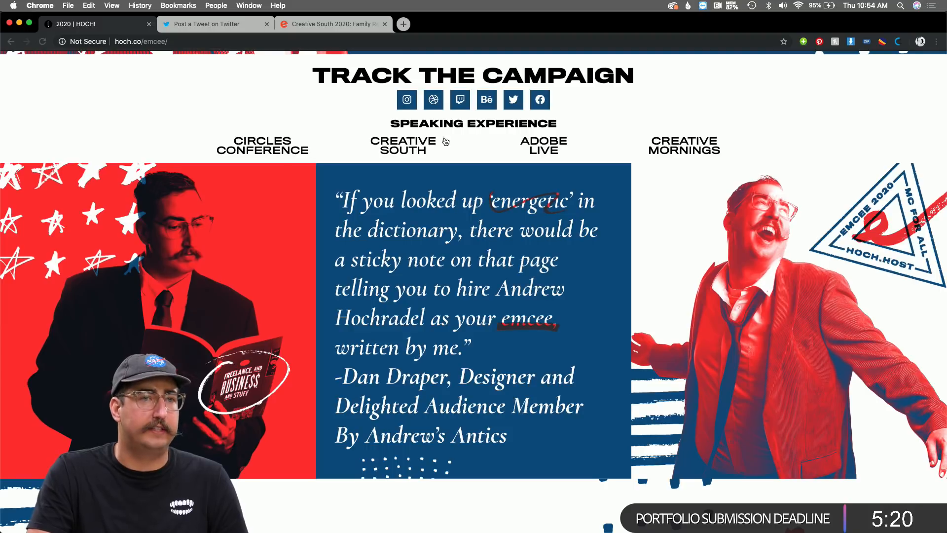
scroll(559, 145, down, 3)
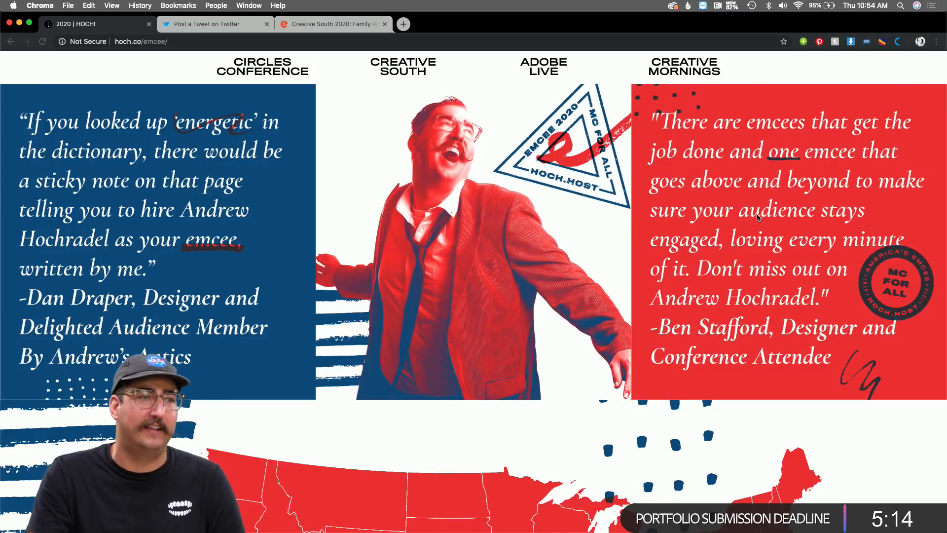
scroll(640, 237, down, 6)
scroll(639, 240, down, 1)
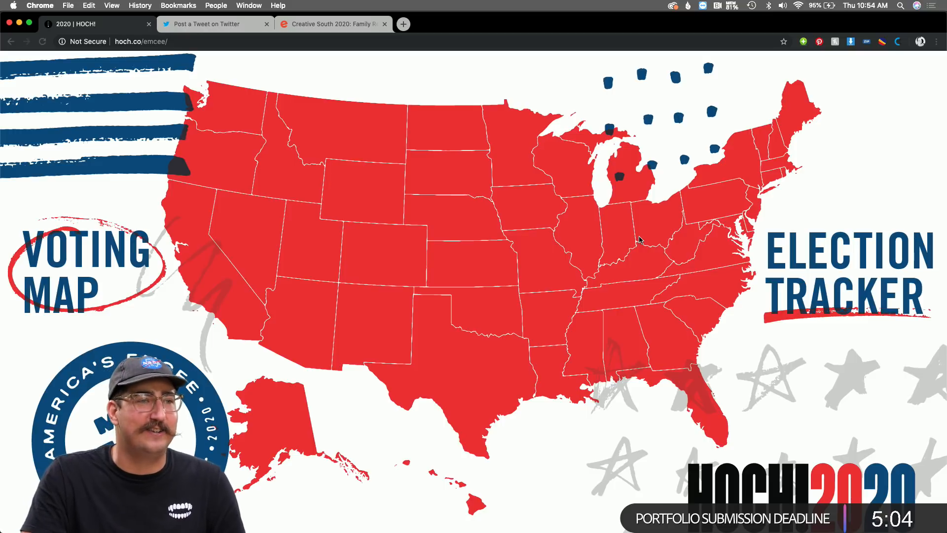
Scroll past the Voting Map to the 'Join Me on the Campaign Trail' event grid.
scroll(640, 240, down, 10)
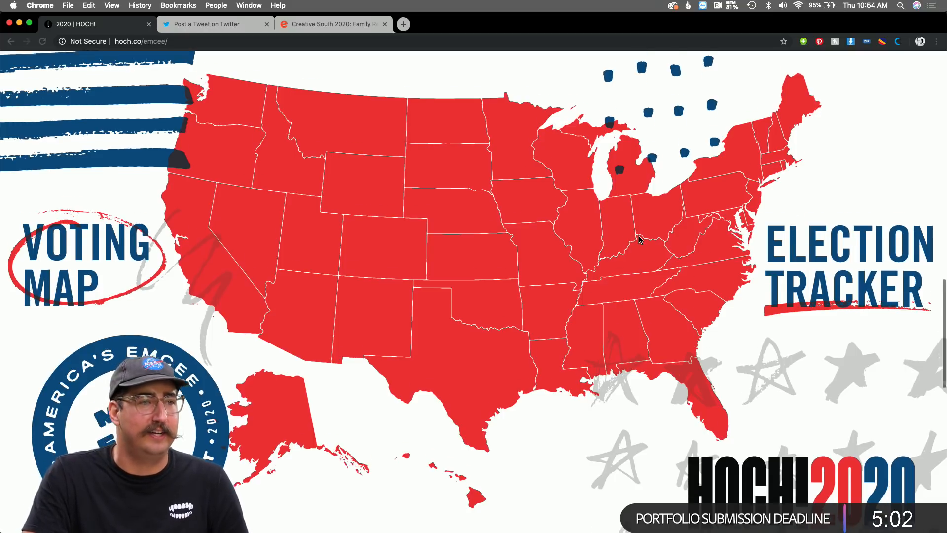
scroll(639, 240, down, 4)
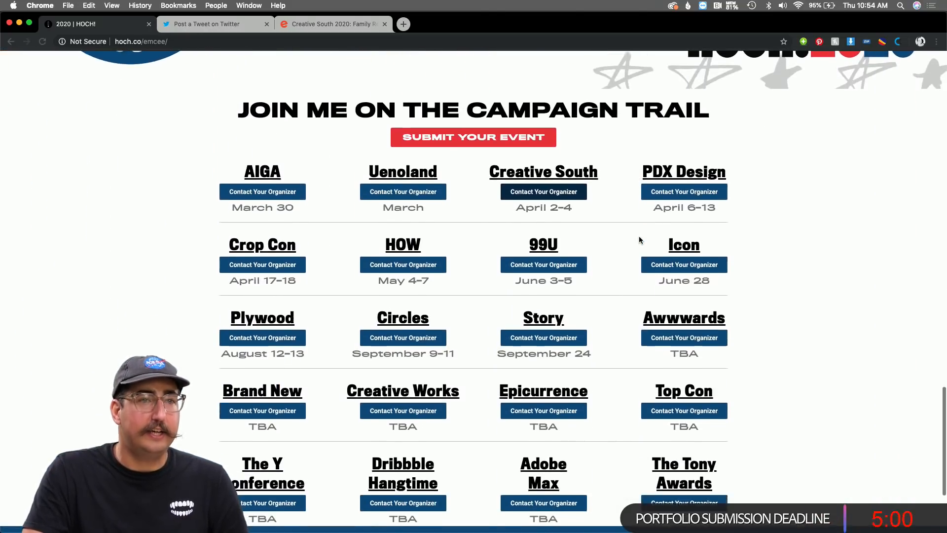
scroll(638, 236, down, 1)
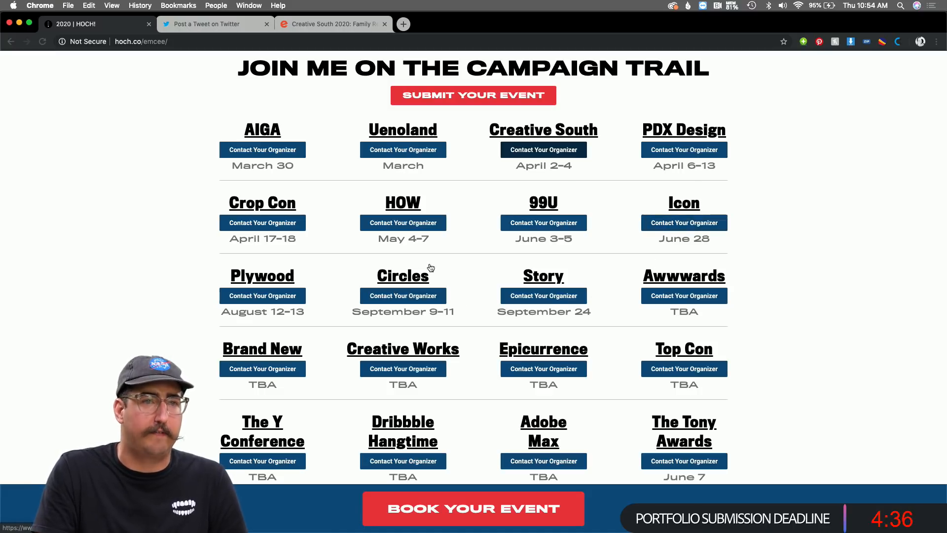
click(552, 132)
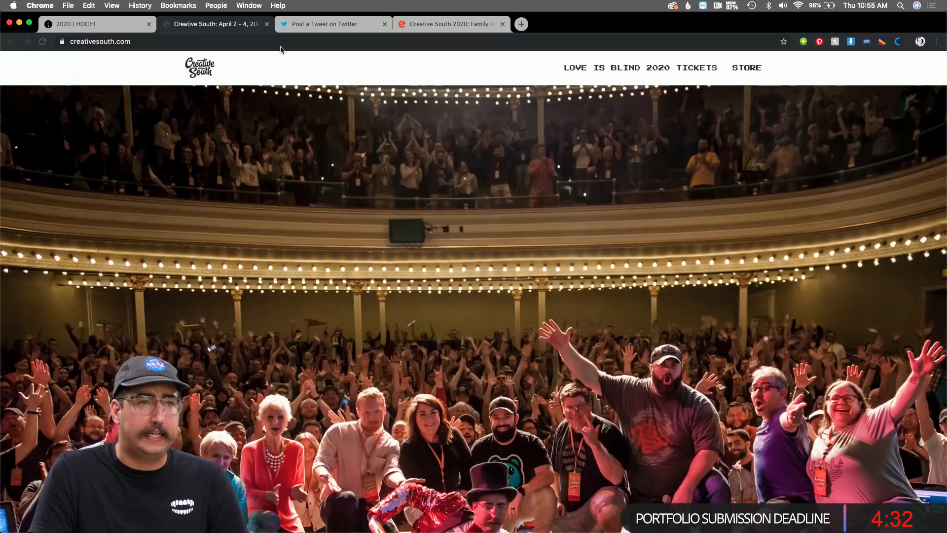
click(267, 23)
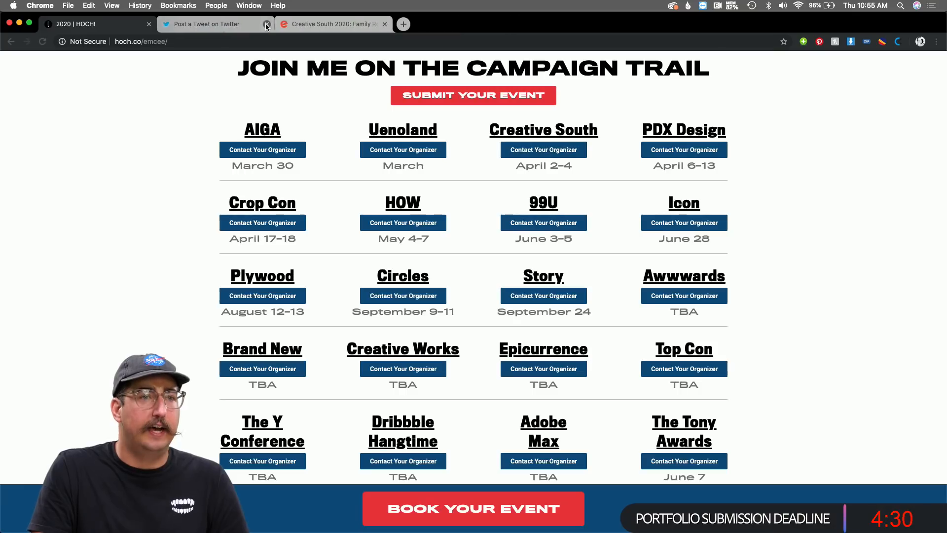
click(542, 150)
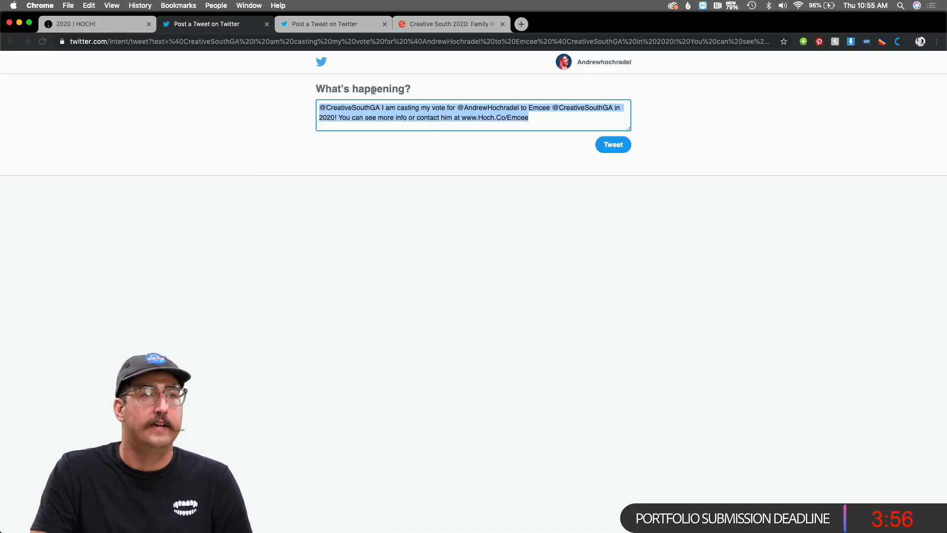
click(266, 24)
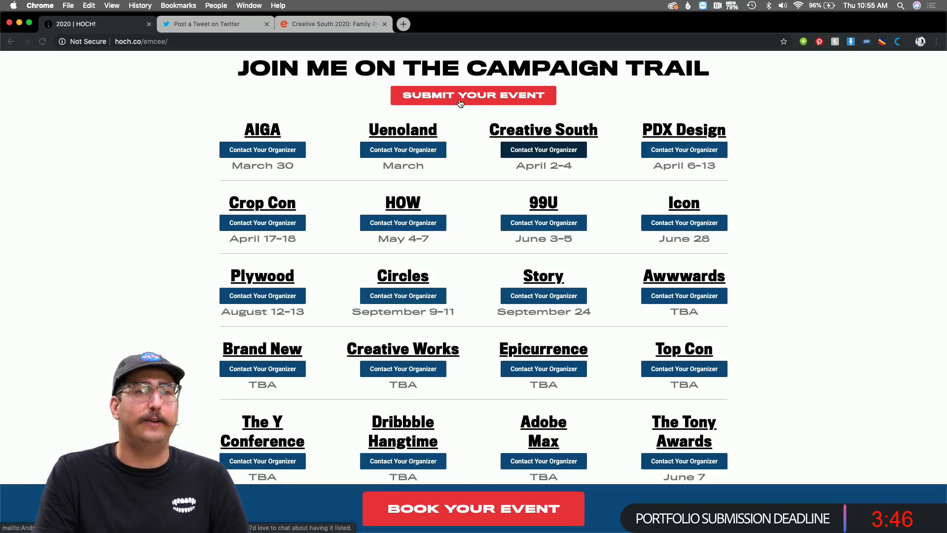
Scroll to the footer and follow the HOCH!CO logo under 'A project by'.
scroll(485, 291, down, 5)
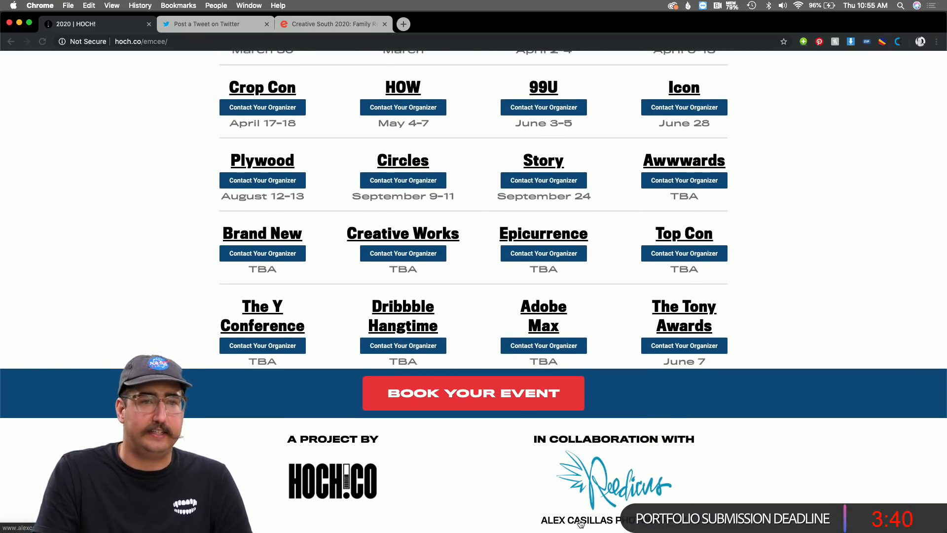
scroll(581, 524, down, 1)
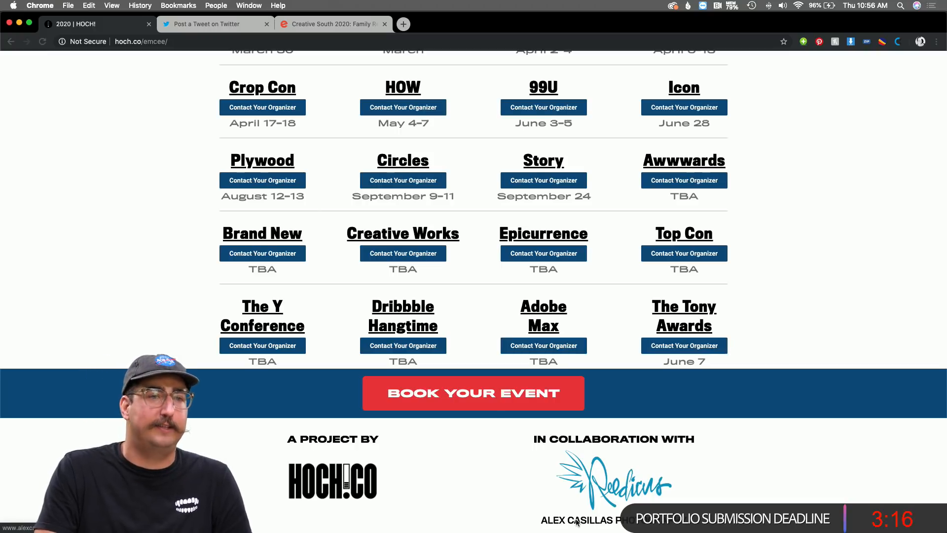
click(353, 488)
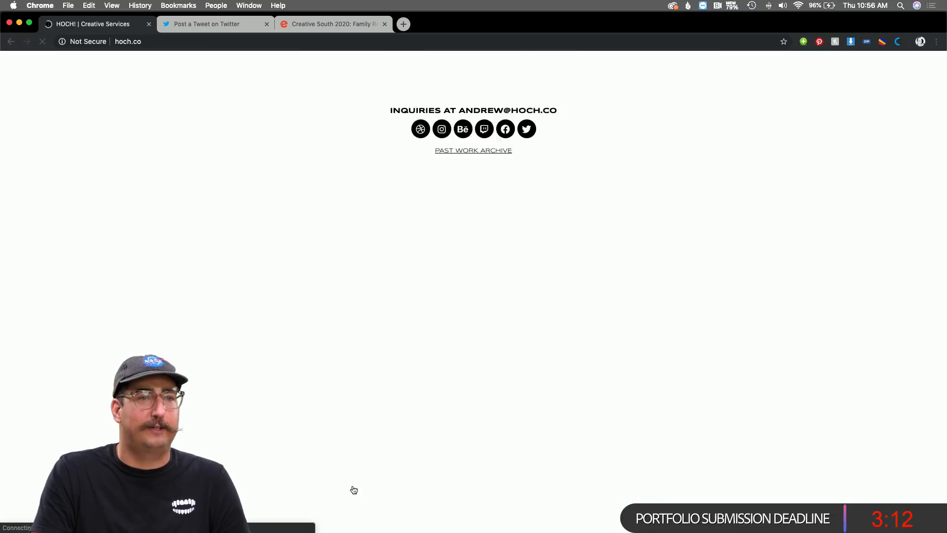
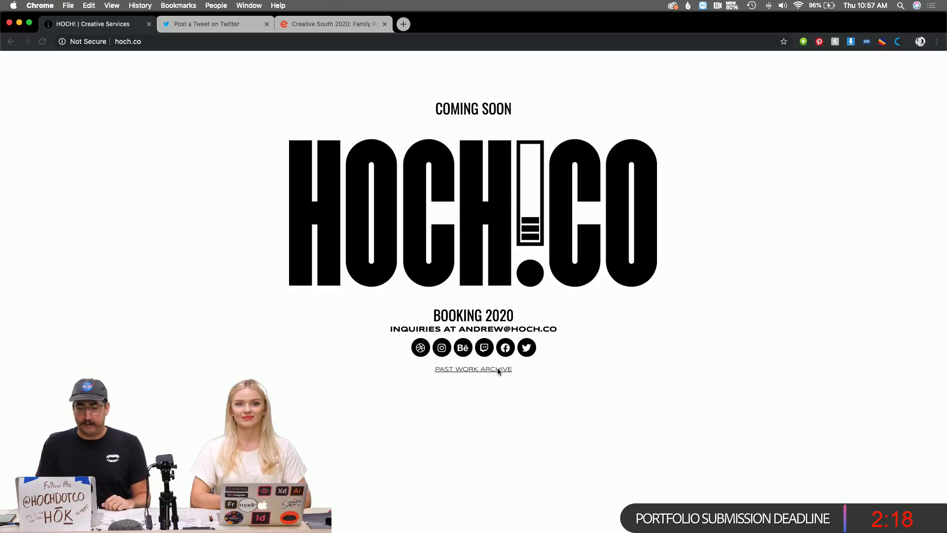
Open the past work archive portfolio site in a new tab and scroll down its homepage.
click(497, 369)
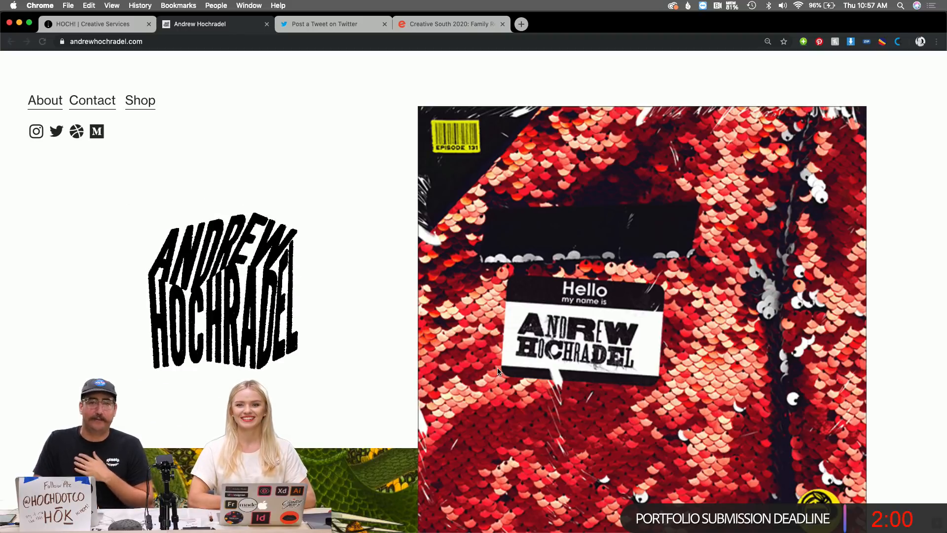
scroll(498, 371, down, 2)
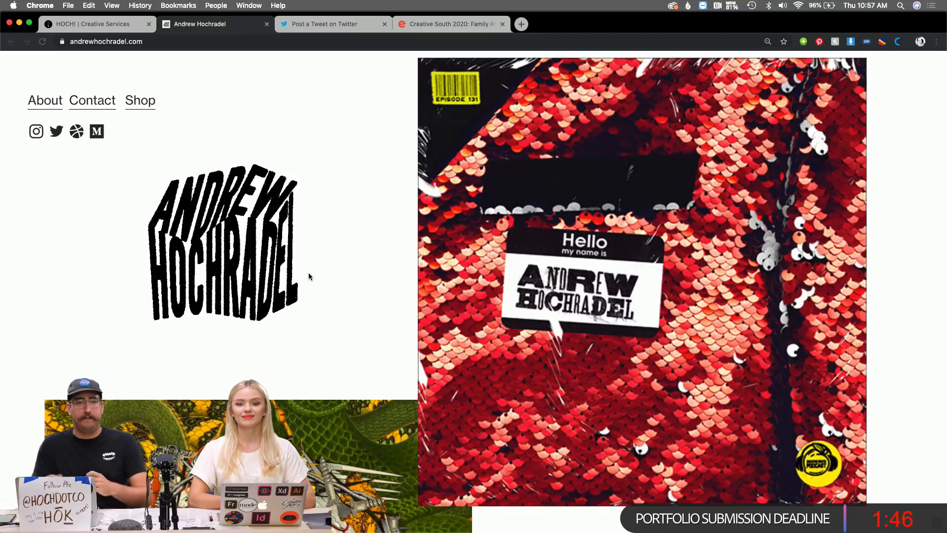
In Illustrator, type the designer's two-line name as a new text object on the canvas.
key(super+Tab)
click(366, 271)
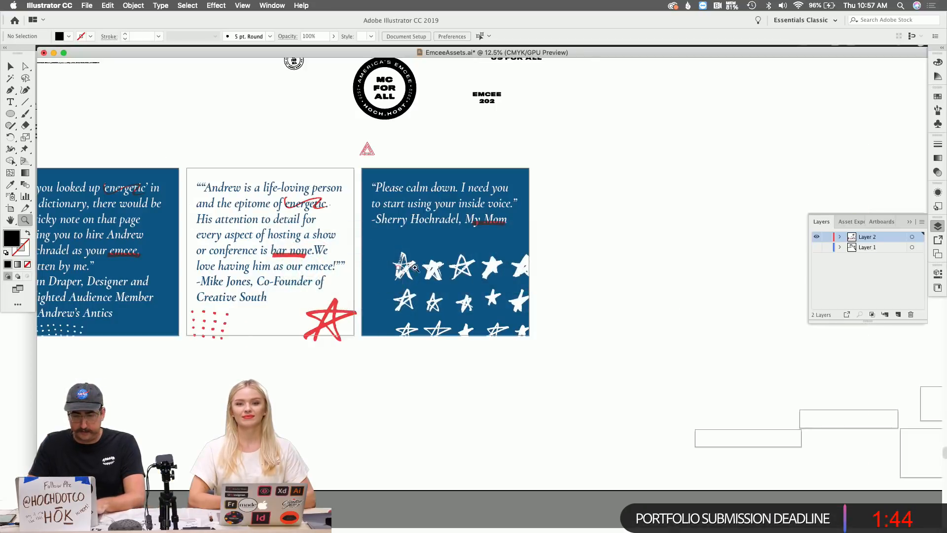
scroll(434, 268, right, 5)
scroll(434, 268, up, 3)
click(442, 262)
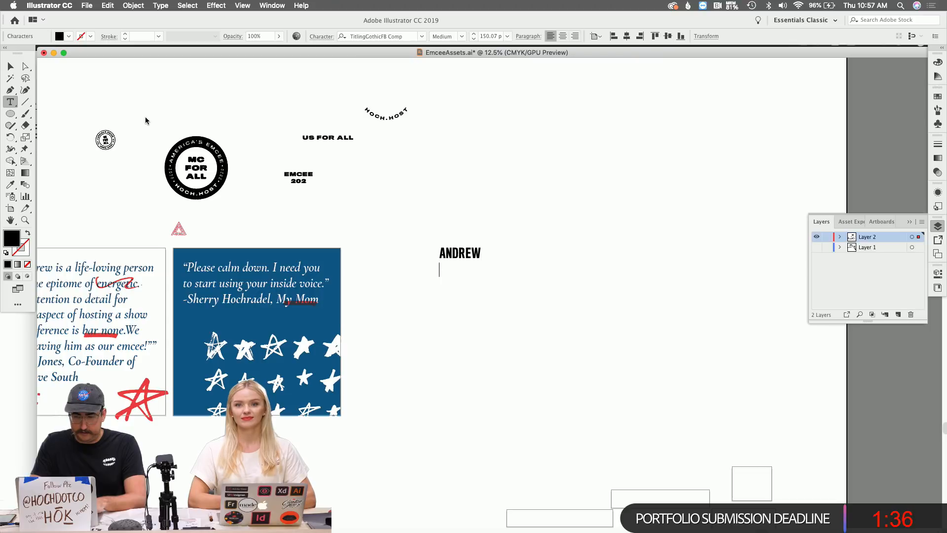
text(HOchr)
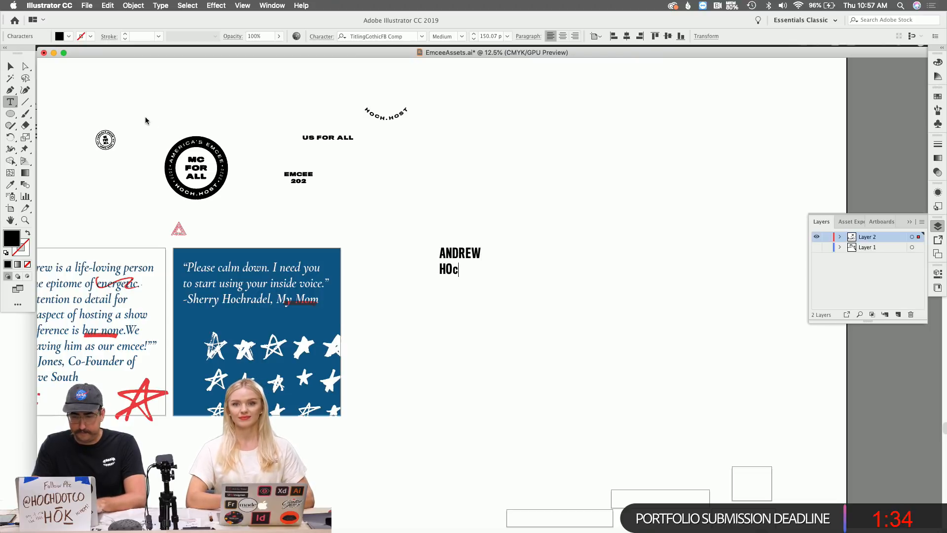
key(BackSpace)
key(BackSpace)
text(CHRADEL)
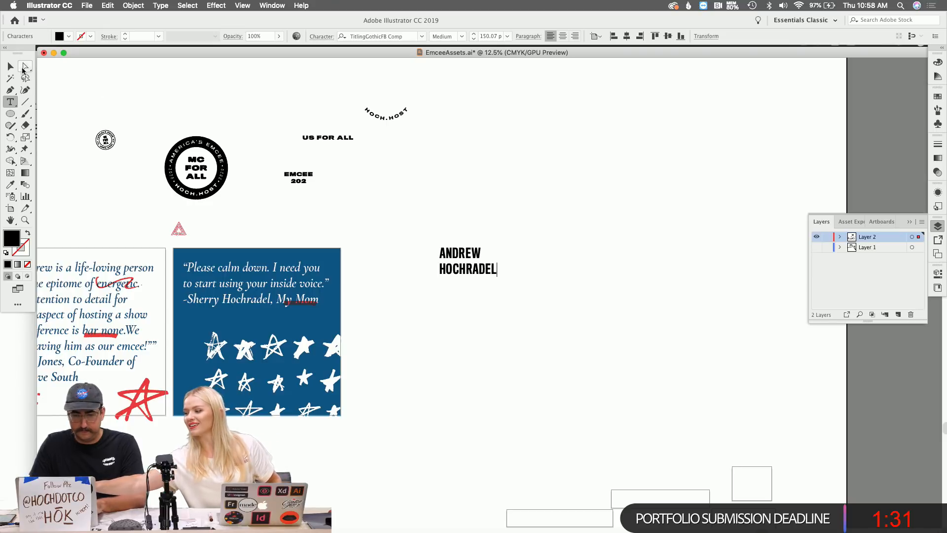
key(Escape)
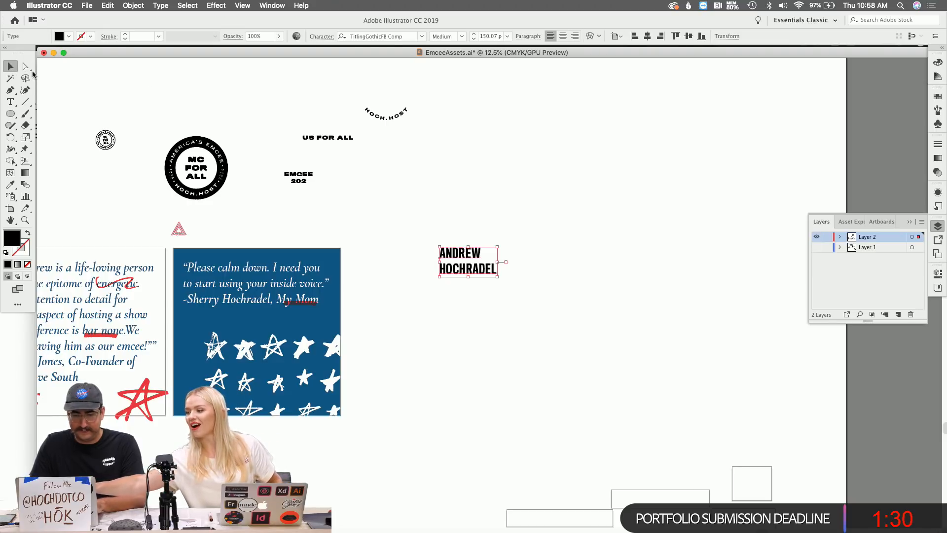
Zoom in on the name, convert it to outlines, and group each line separately.
key(z)
click(408, 125)
scroll(410, 198, down, 3)
scroll(410, 197, right, 3)
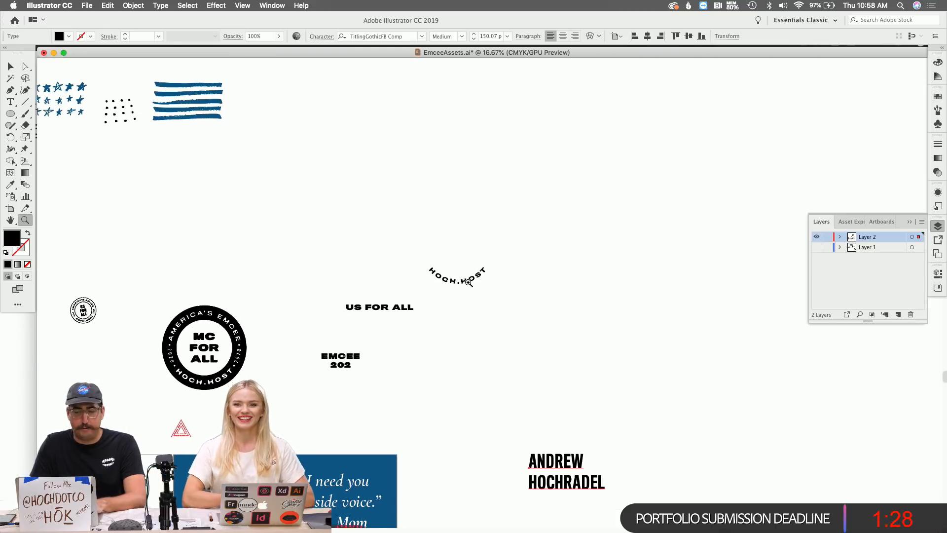
click(532, 393)
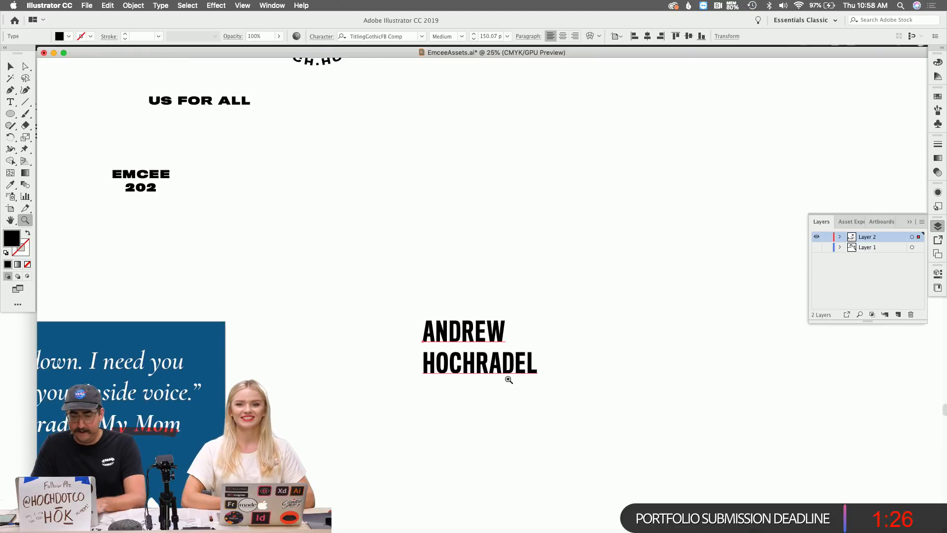
click(489, 349)
key(super+8)
key(v)
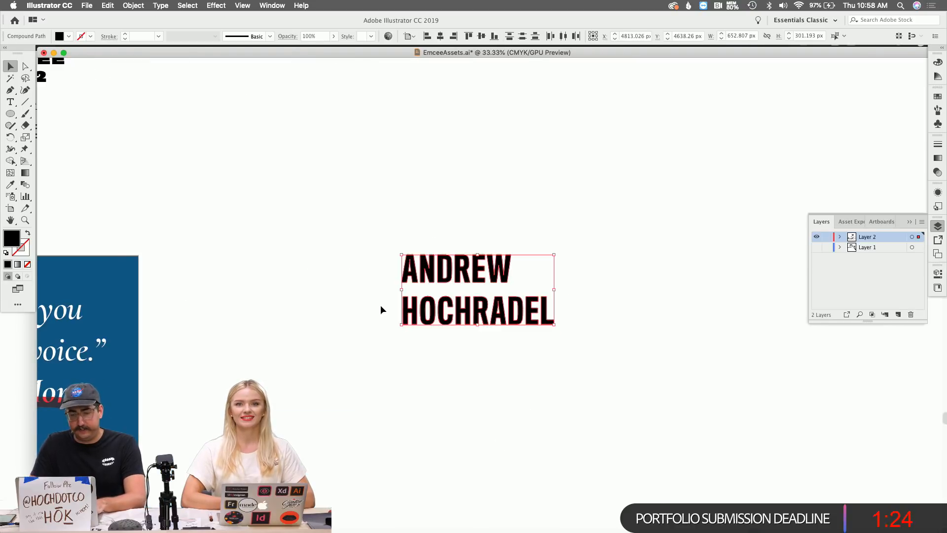
drag(380, 296, 644, 369)
key(super+g)
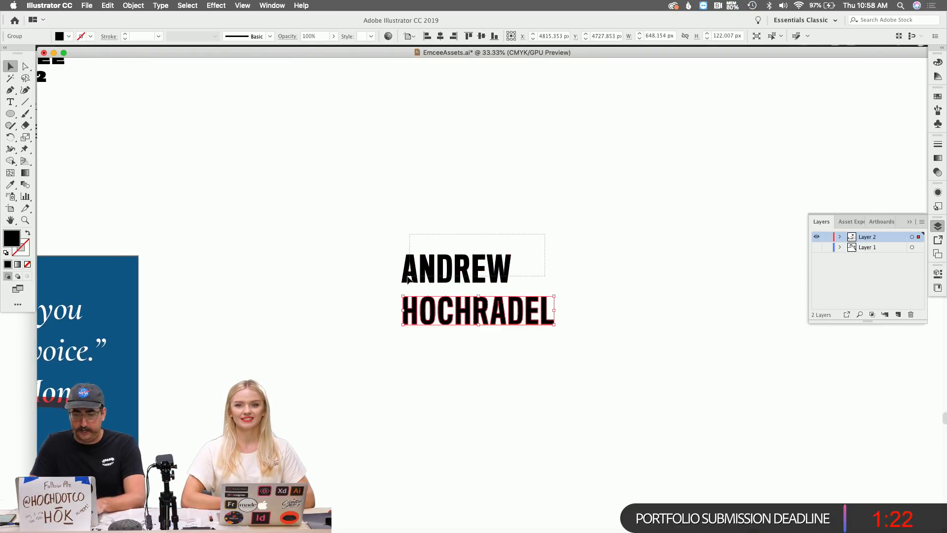
drag(407, 276, 402, 273)
key(super+g)
scroll(516, 275, right, 8)
Draw a jagged eleven-point polygon with the Pen tool above the lettering.
key(p)
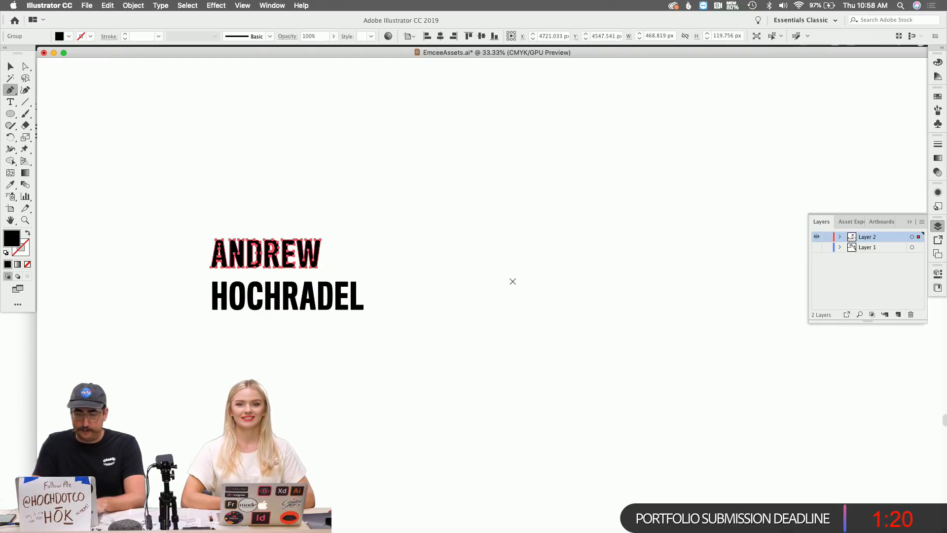
click(382, 179)
click(459, 213)
click(503, 147)
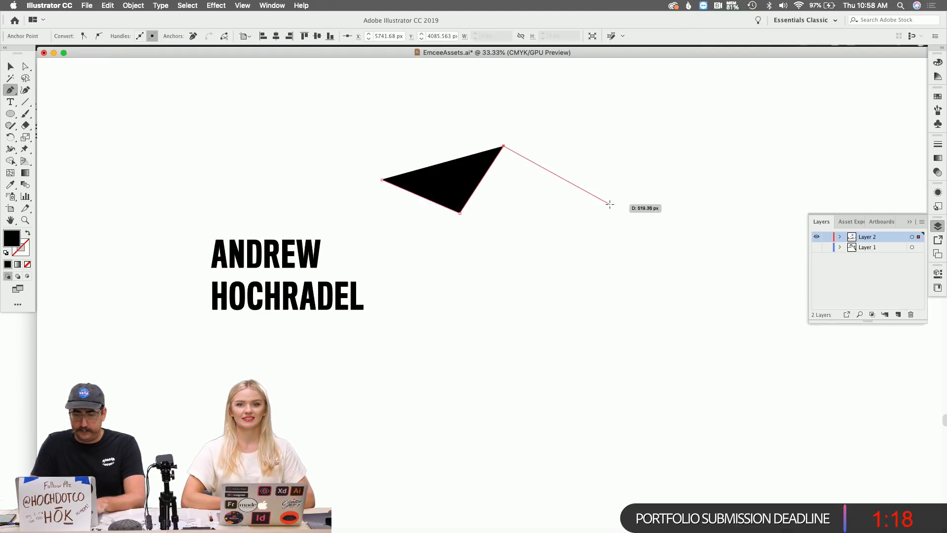
click(609, 204)
click(662, 216)
click(662, 338)
click(567, 330)
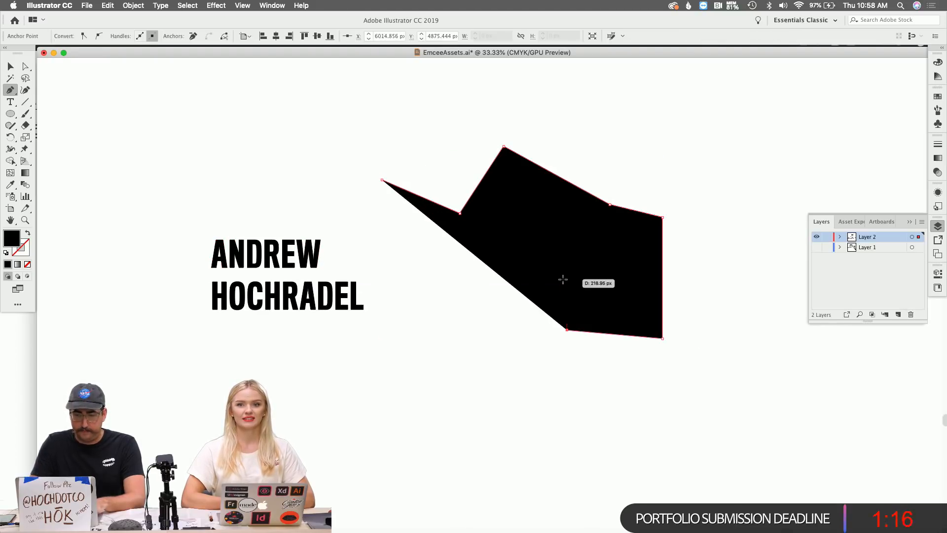
click(563, 280)
click(477, 289)
click(443, 342)
click(381, 259)
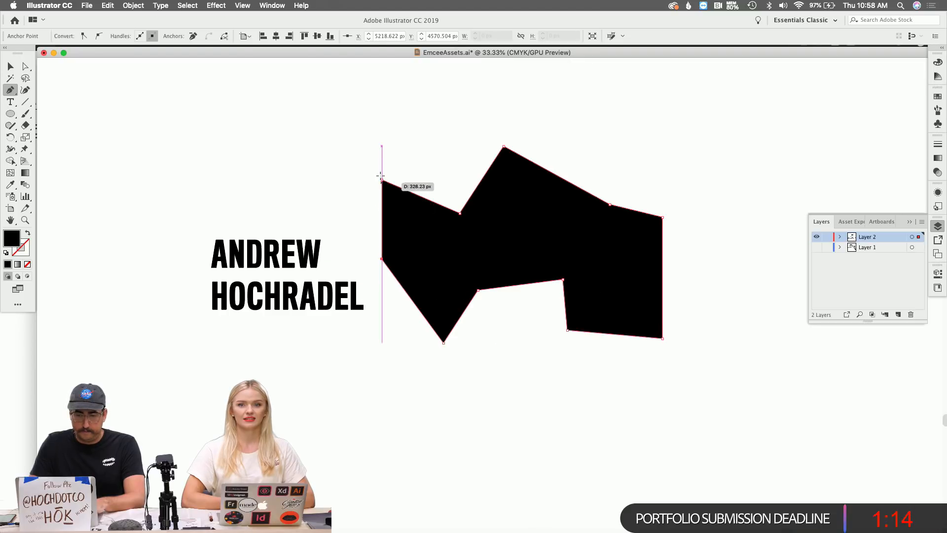
Select the polygon with the first name line and apply Envelope Distort > Make with Top Object.
key(v)
click(303, 248)
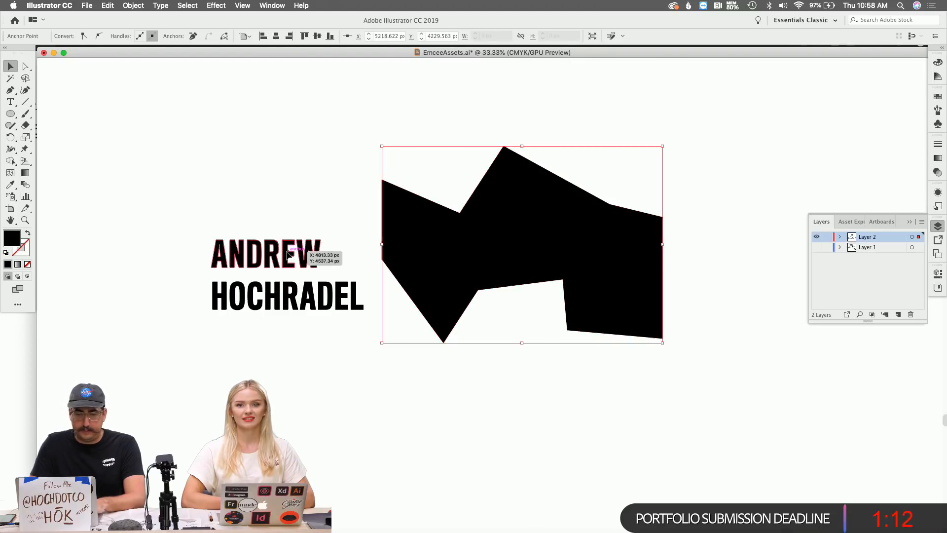
click(452, 242)
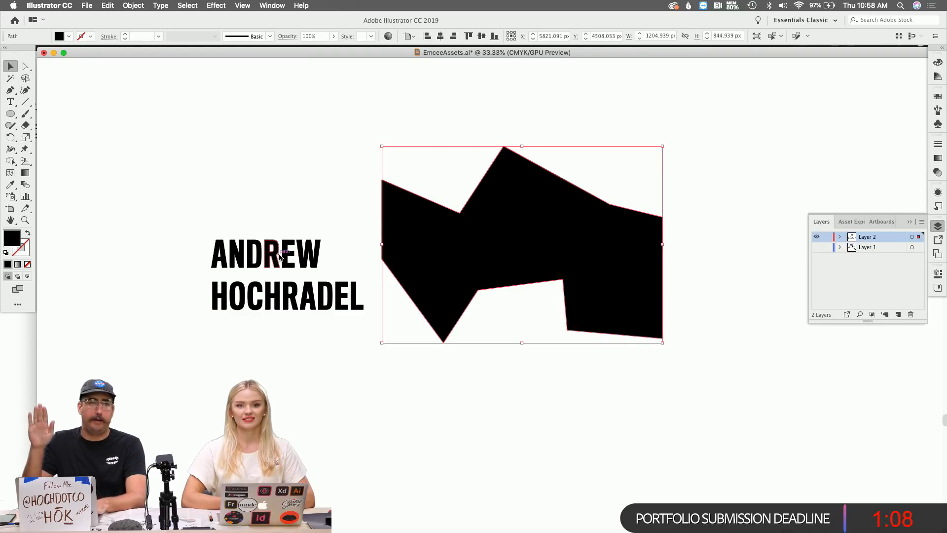
shift+click(280, 256)
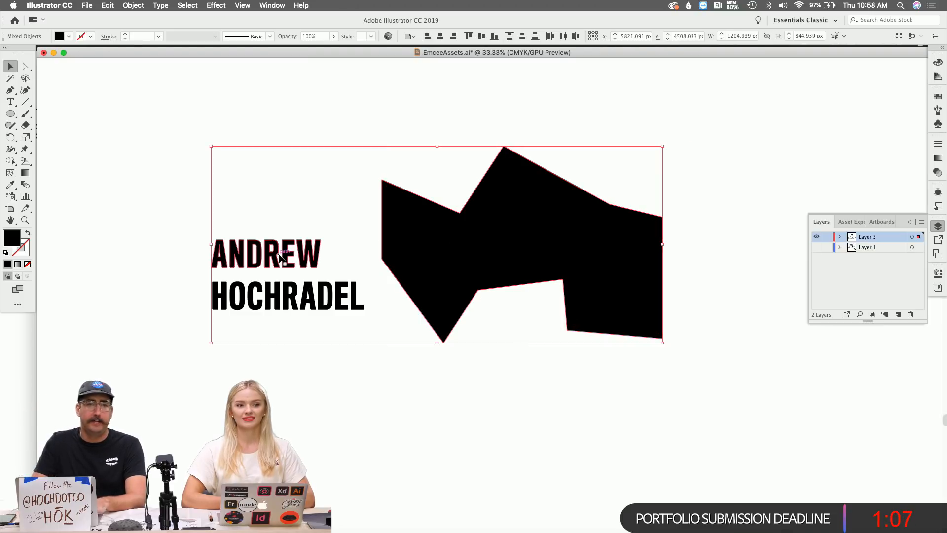
click(134, 6)
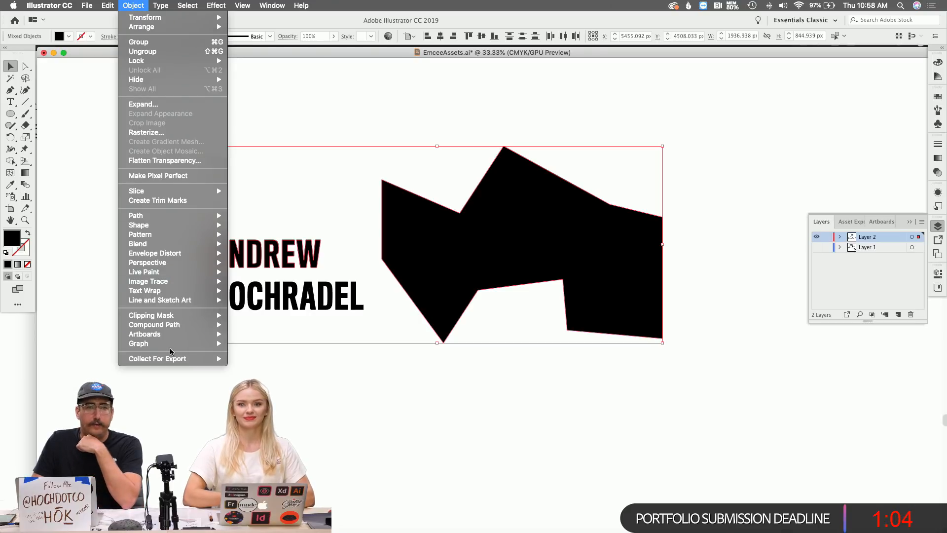
mouse_move(191, 254)
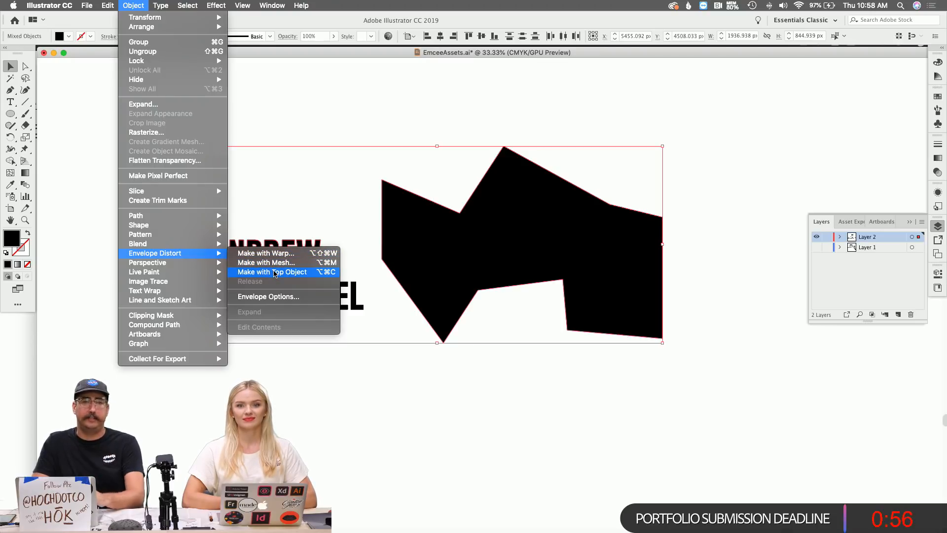
click(275, 273)
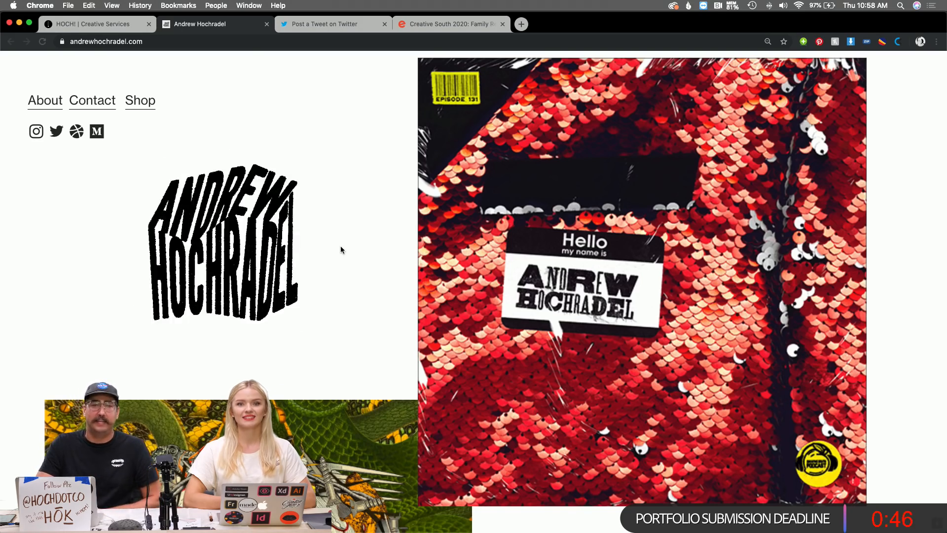
Scroll the portfolio homepage down to the bird collage and red Harvest Creative Collective poster.
scroll(340, 249, down, 5)
scroll(340, 252, down, 5)
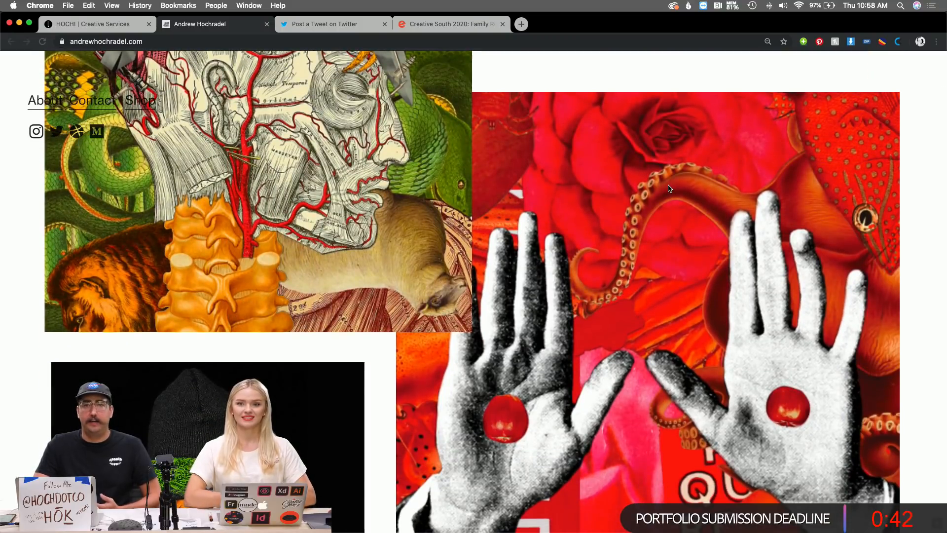
scroll(669, 188, down, 6)
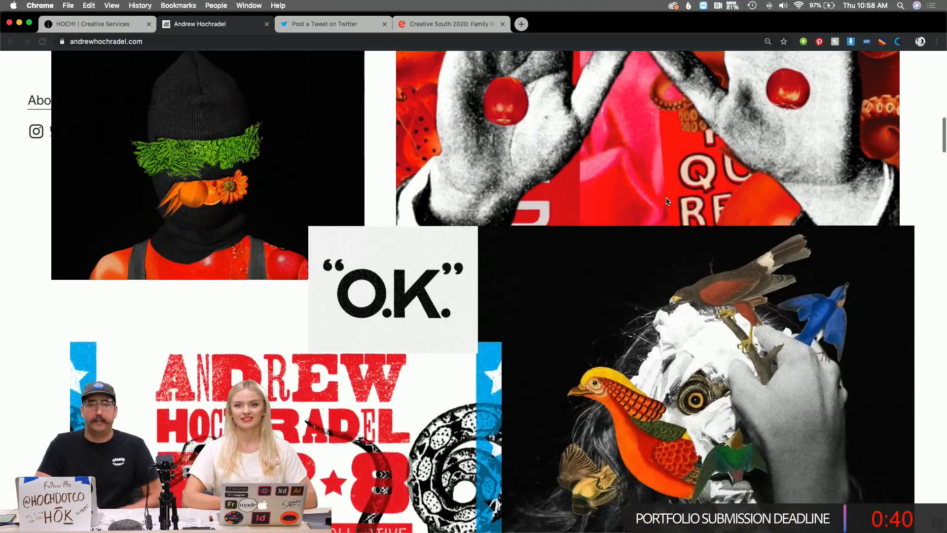
scroll(667, 201, down, 3)
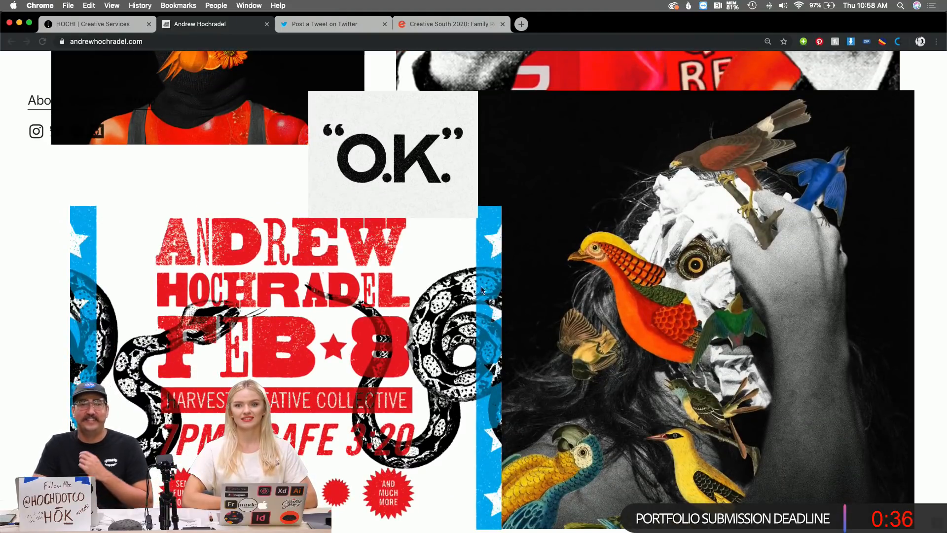
scroll(483, 290, down, 1)
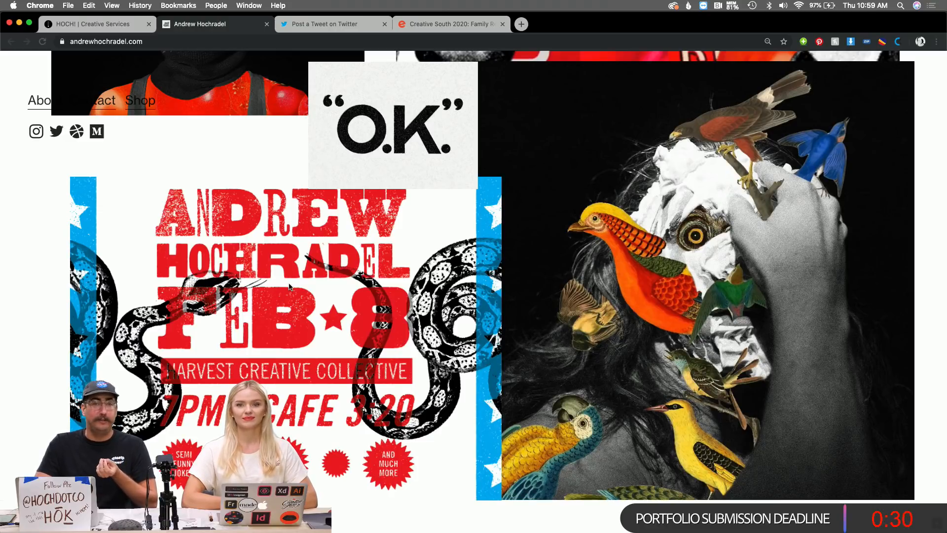
scroll(290, 286, down, 1)
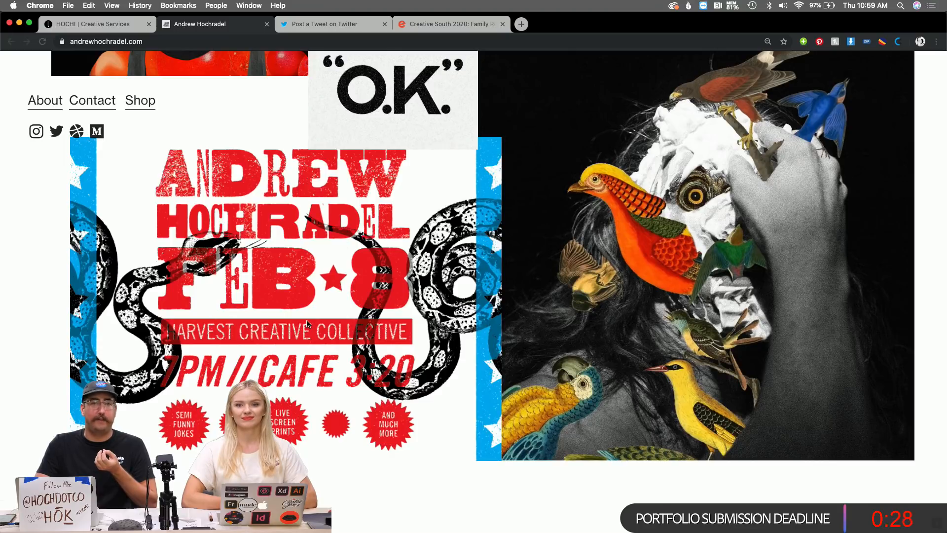
Load hoch.shop in a new browser tab.
click(521, 24)
text(HOCH.HO)
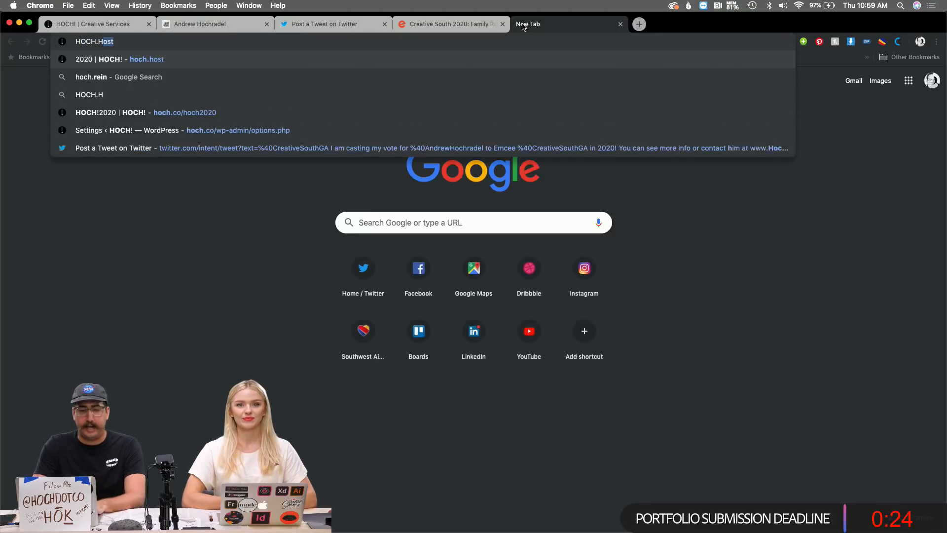
key(BackSpace)
key(BackSpace)
text(SHOP)
key(Return)
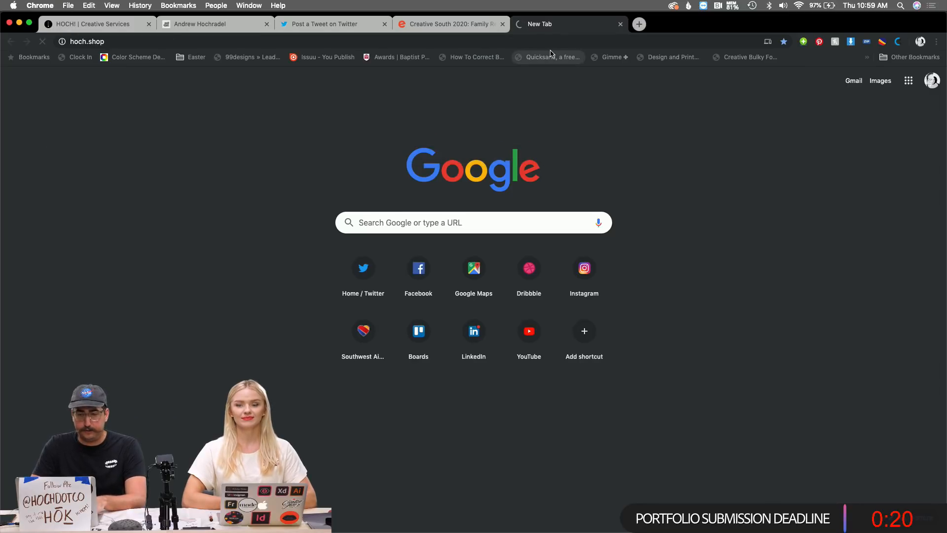
Browse the Calamity font listing's second and third alphabet preview sheets, then return to the Coming Soon tab.
scroll(623, 120, down, 1)
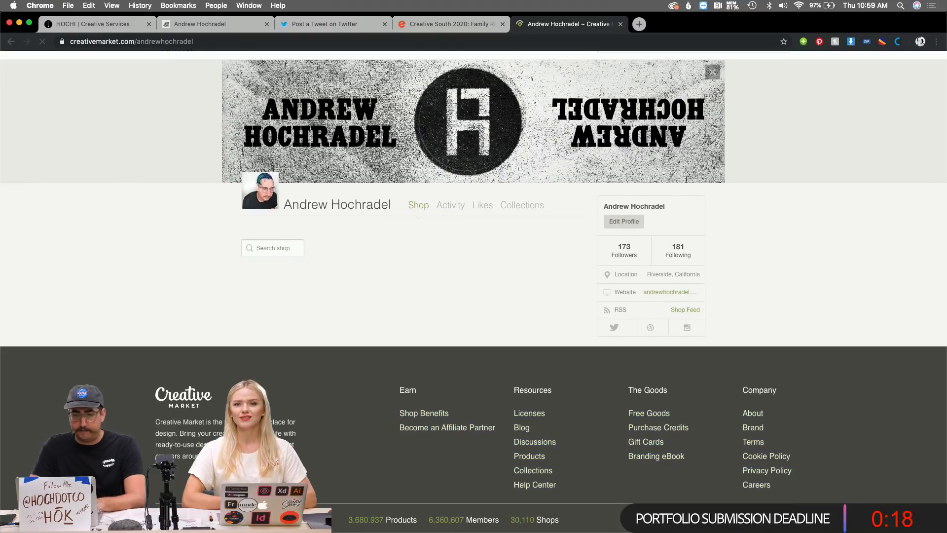
scroll(223, 241, down, 1)
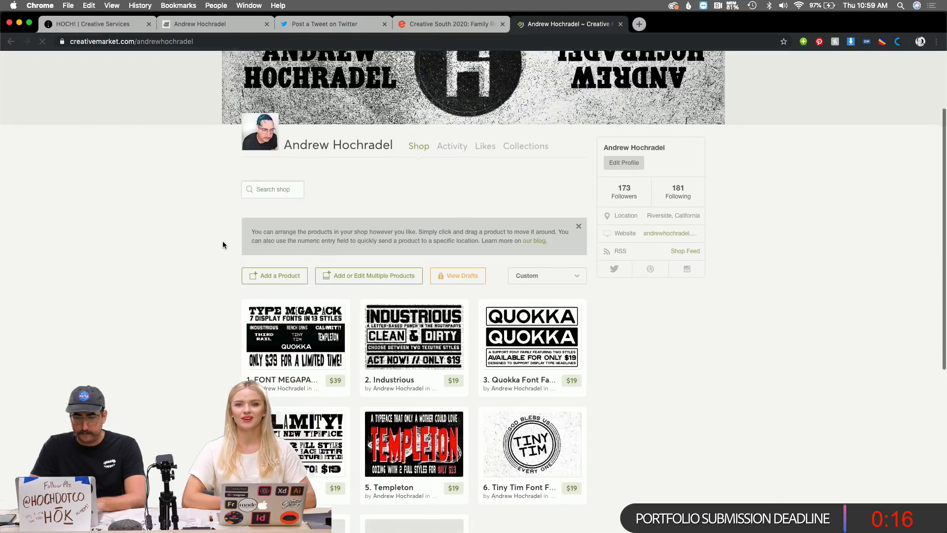
scroll(223, 244, down, 2)
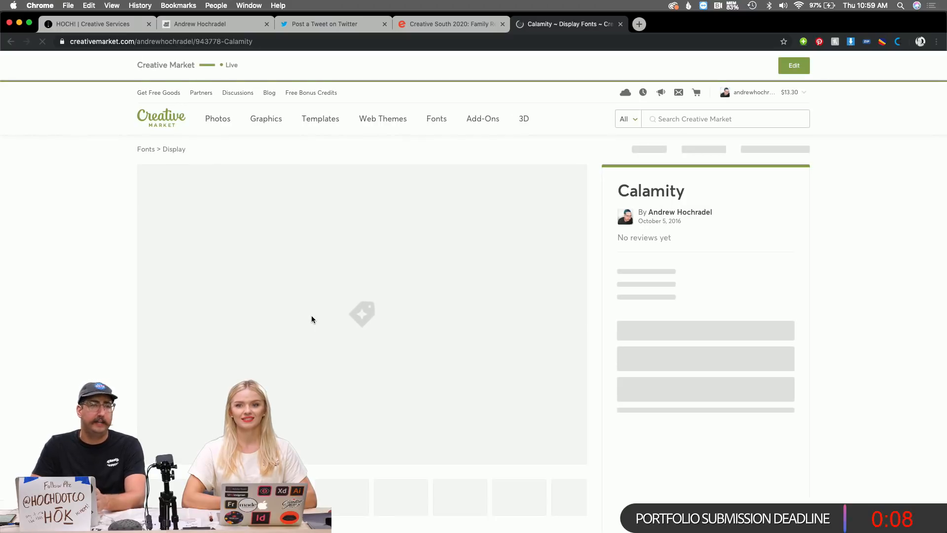
scroll(312, 316, down, 2)
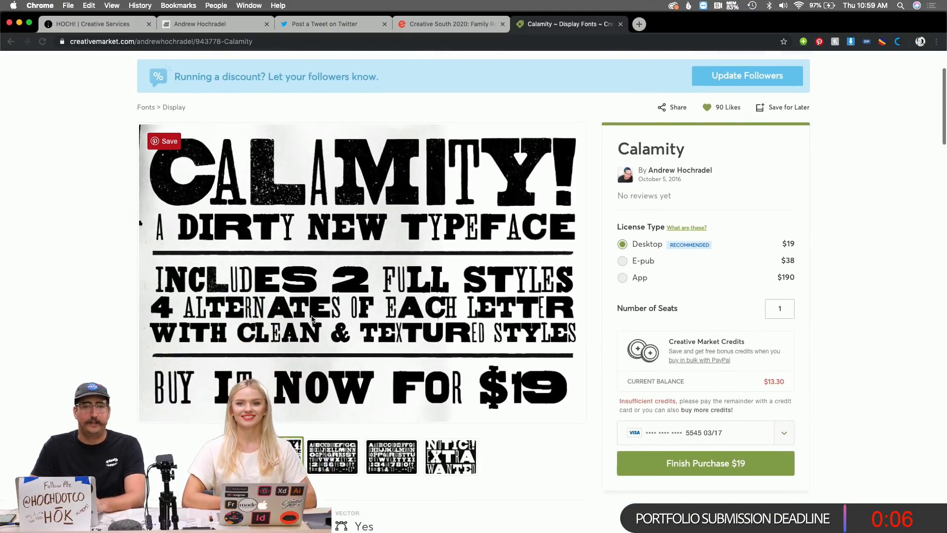
scroll(311, 318, down, 1)
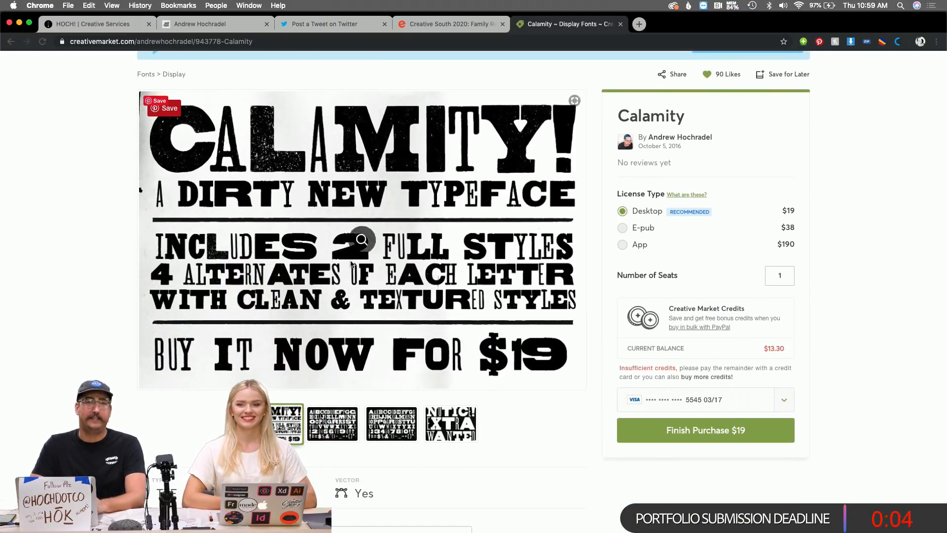
scroll(354, 261, down, 3)
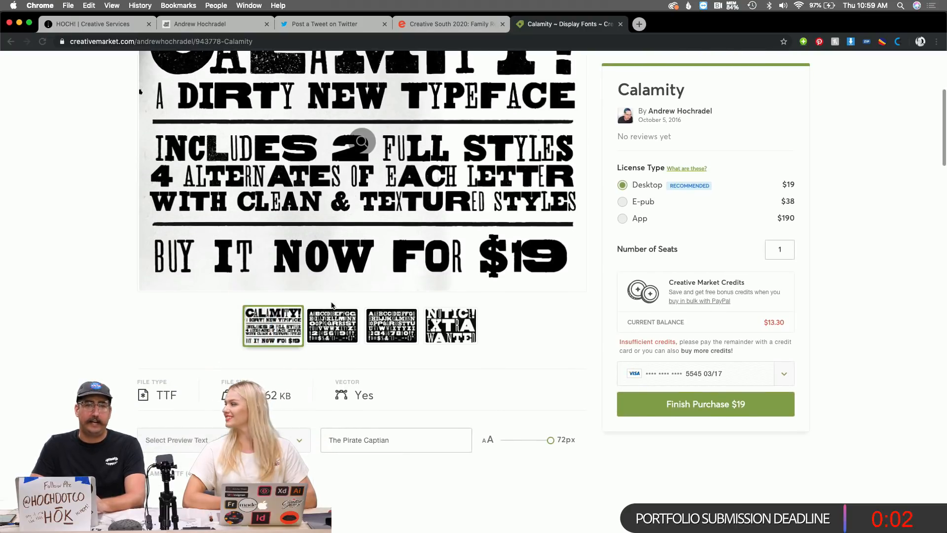
click(337, 332)
scroll(390, 350, up, 1)
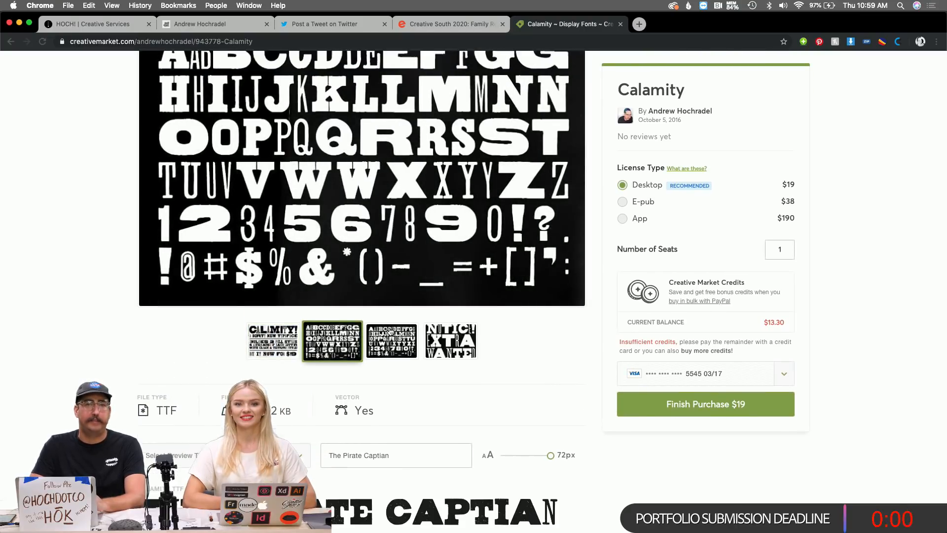
click(392, 364)
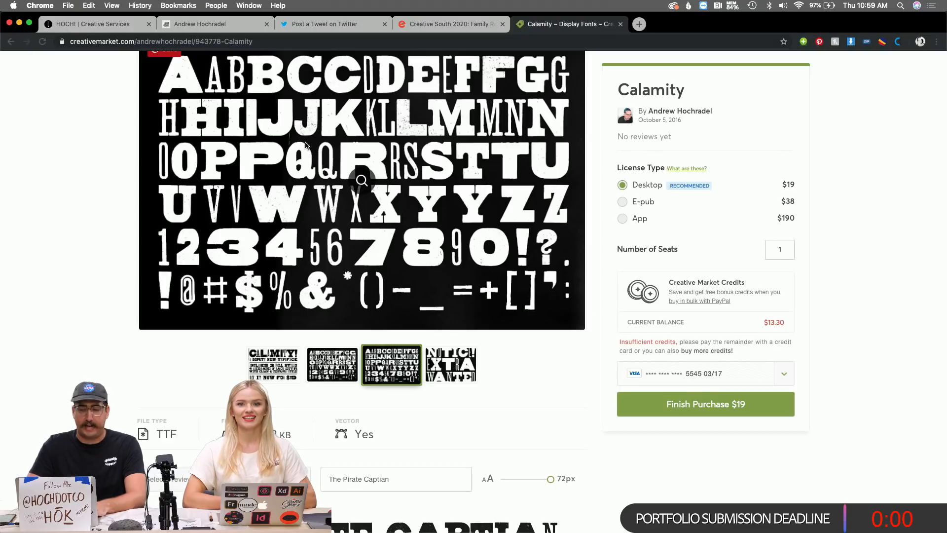
click(131, 28)
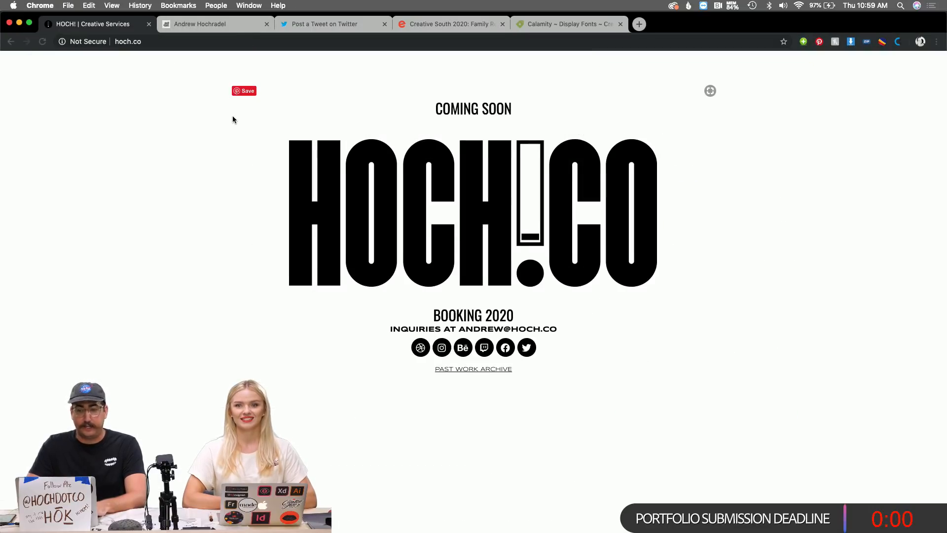
Open the designer's portfolio tab and scroll past Momentum, Creative South and skull-mask work to the rattlesnake poster.
click(222, 29)
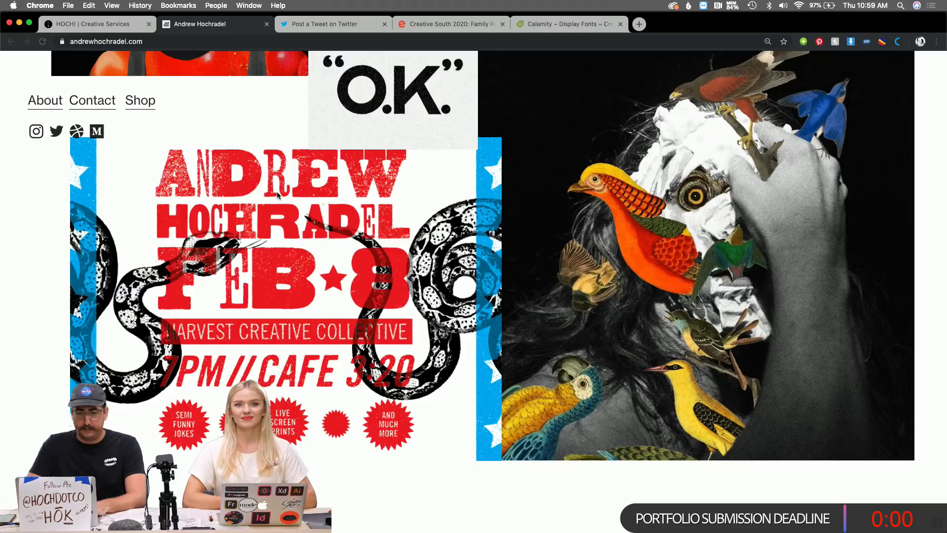
scroll(278, 196, down, 10)
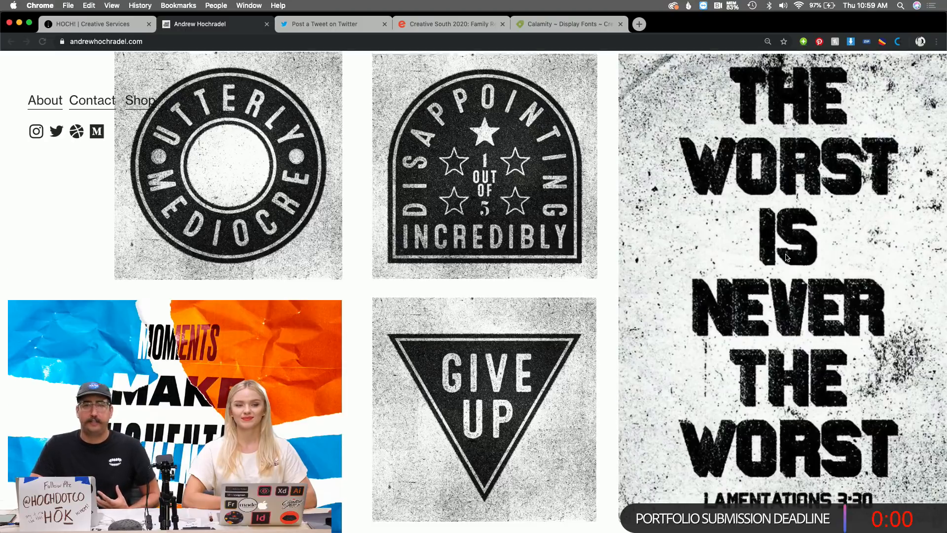
scroll(761, 303, down, 8)
scroll(785, 255, down, 3)
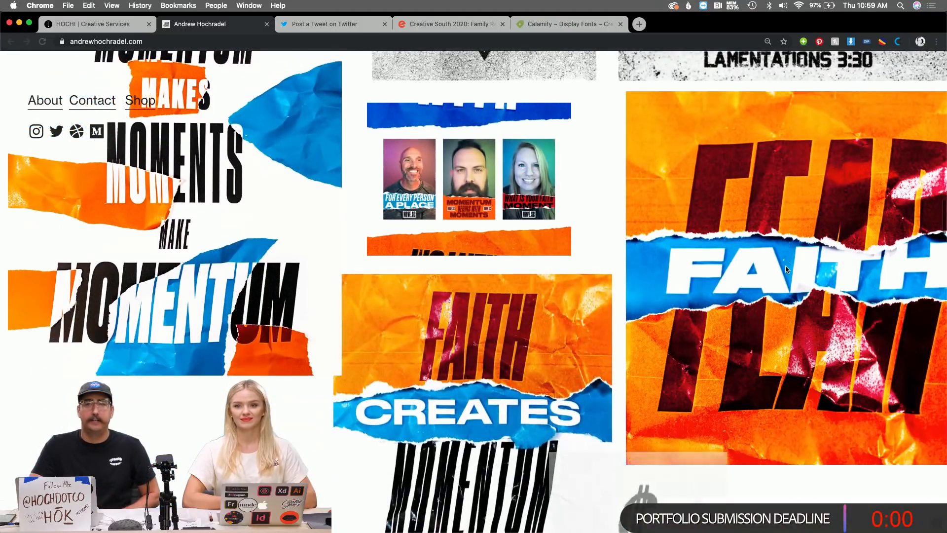
scroll(750, 213, down, 4)
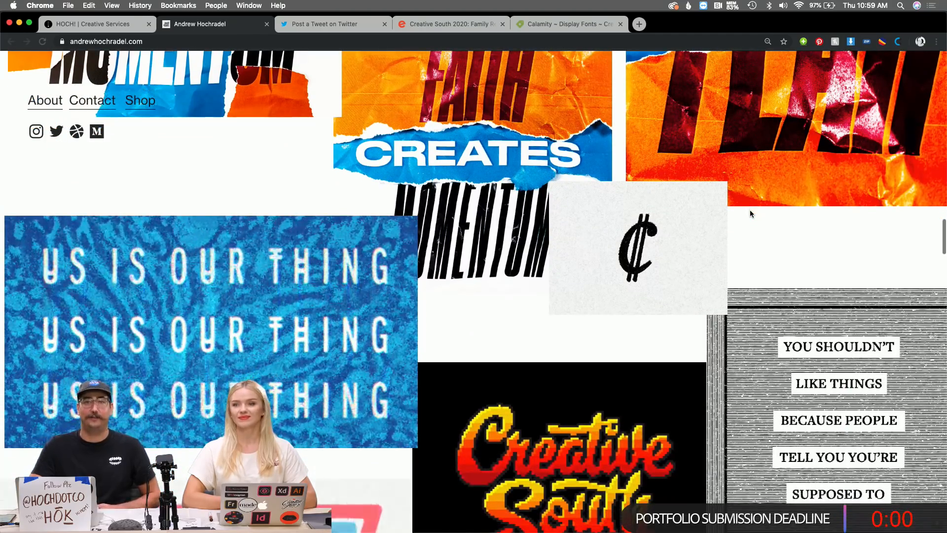
scroll(750, 213, down, 2)
scroll(750, 213, down, 4)
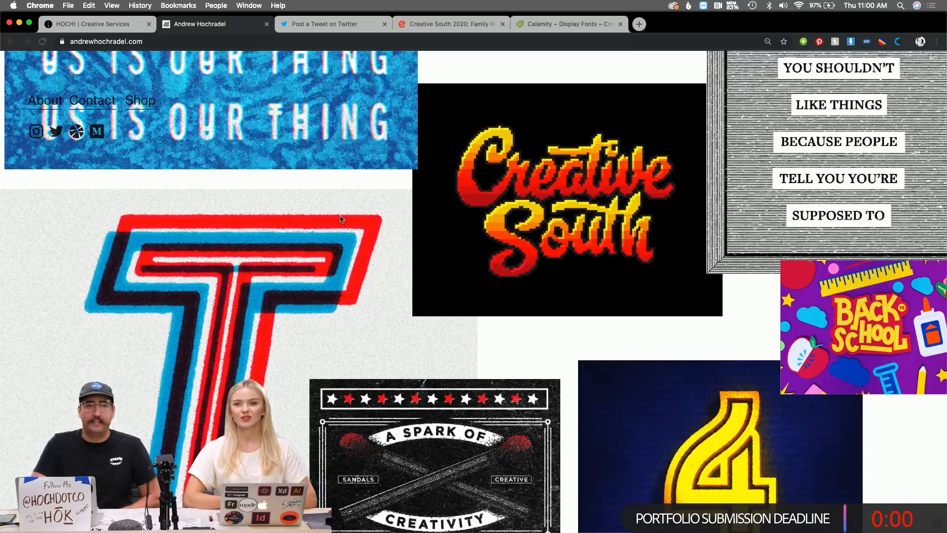
scroll(337, 224, down, 1)
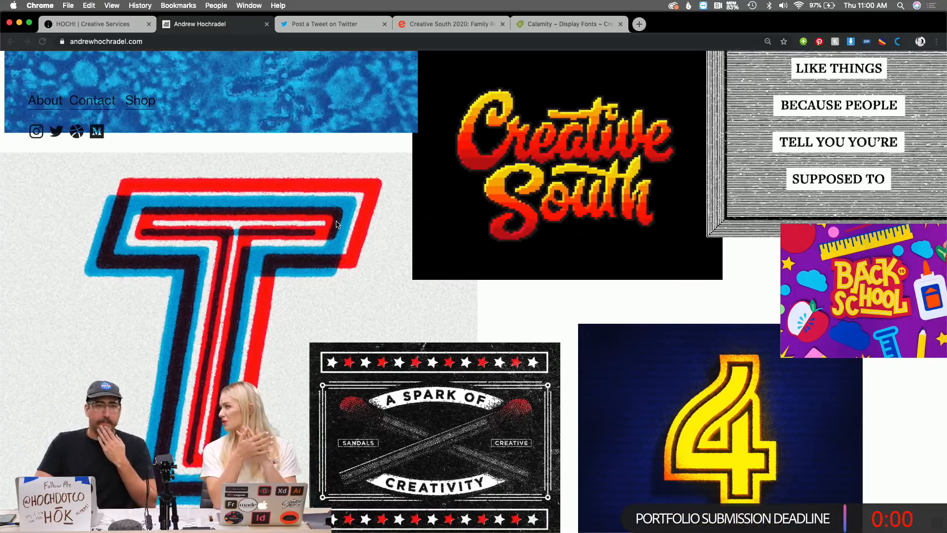
scroll(337, 224, up, 9)
scroll(336, 224, up, 1)
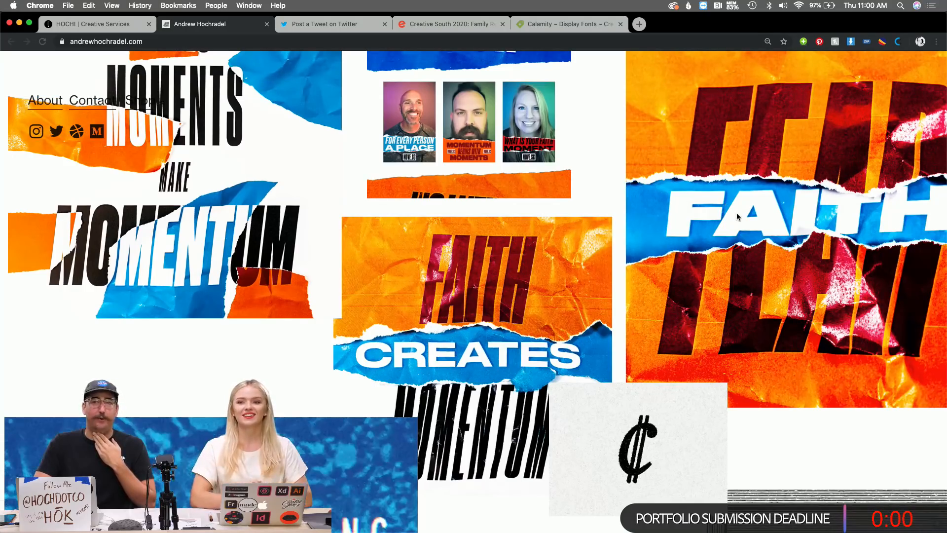
scroll(736, 212, down, 10)
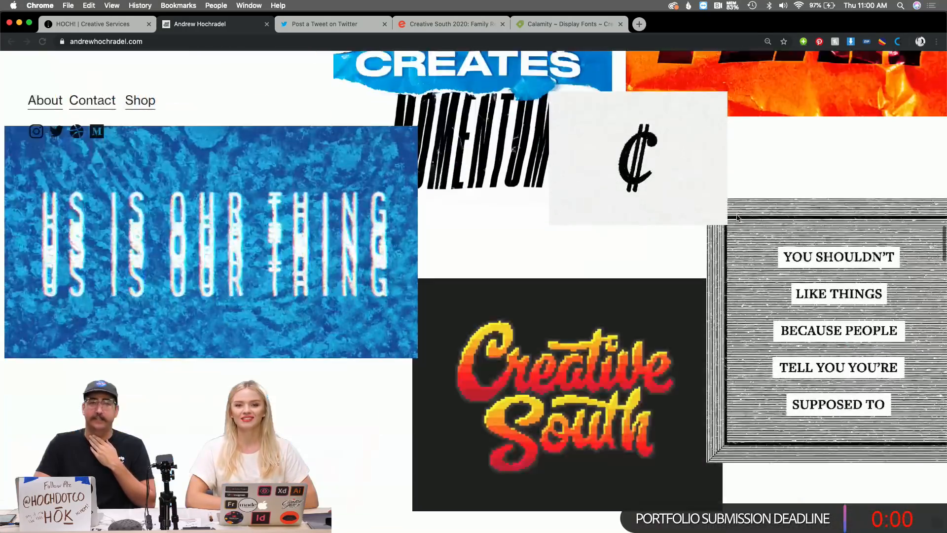
scroll(736, 219, down, 2)
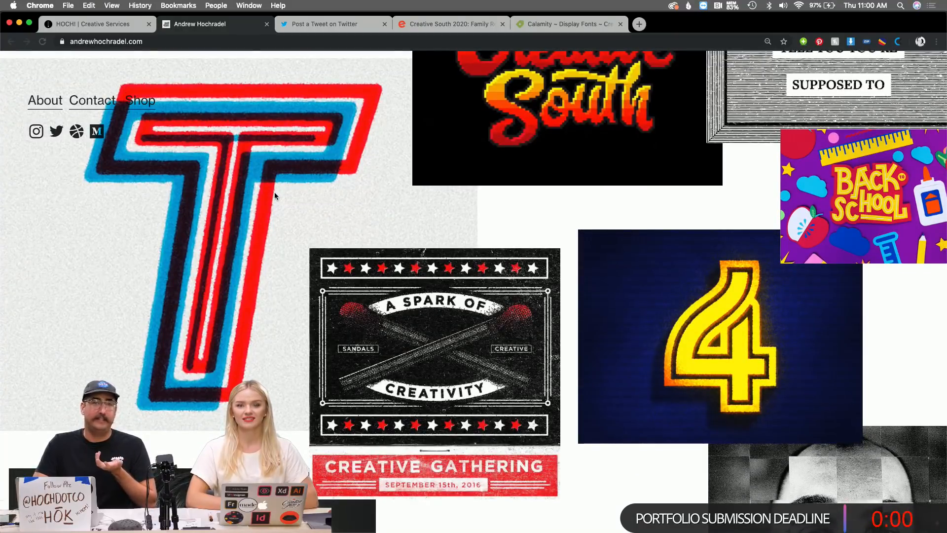
scroll(275, 196, down, 3)
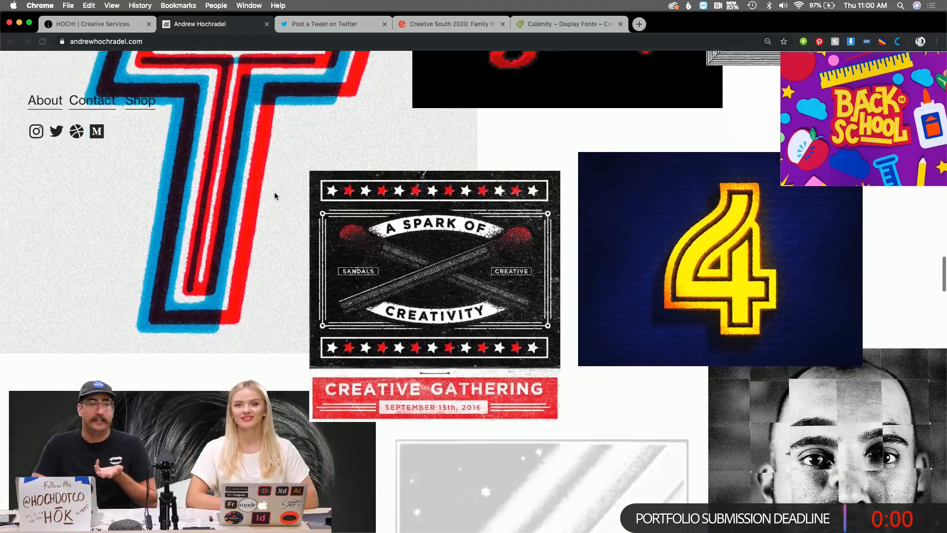
scroll(274, 196, down, 4)
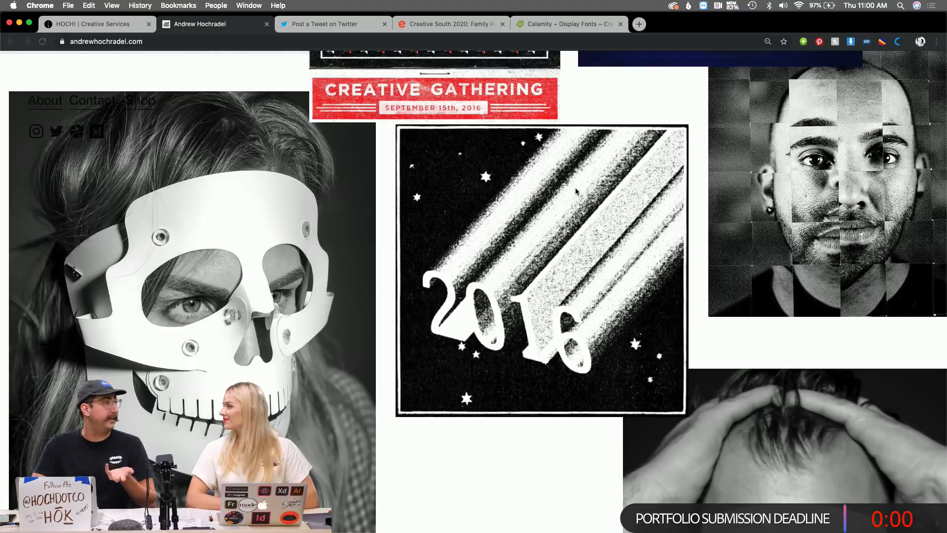
scroll(576, 189, down, 5)
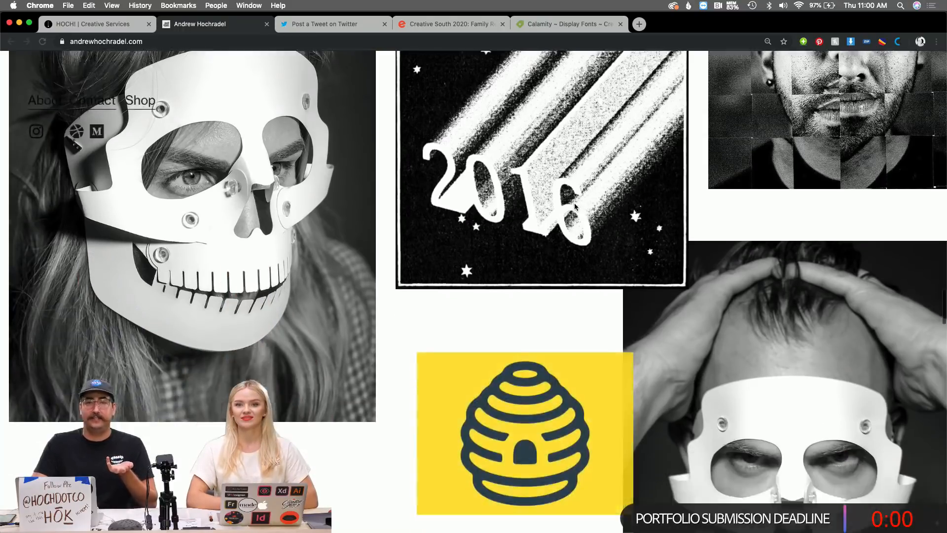
scroll(574, 213, down, 8)
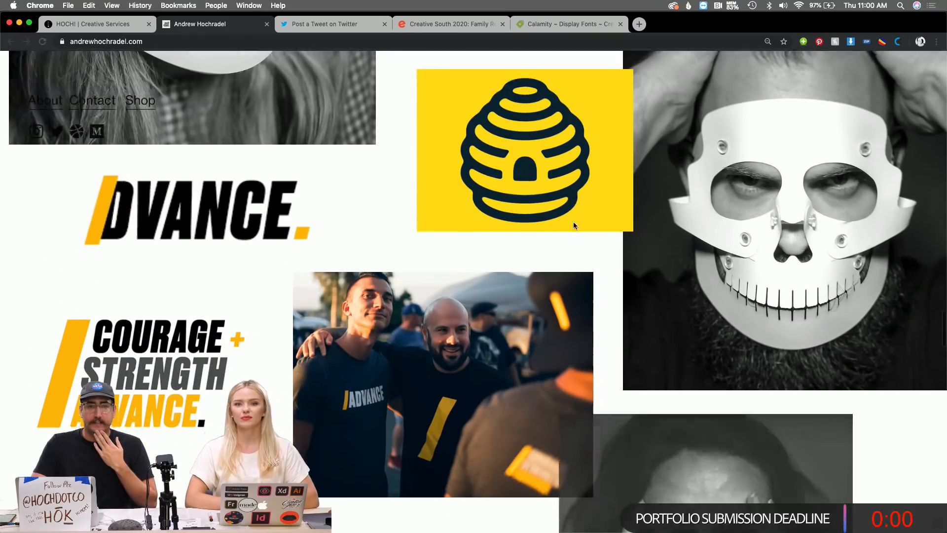
scroll(571, 251, down, 7)
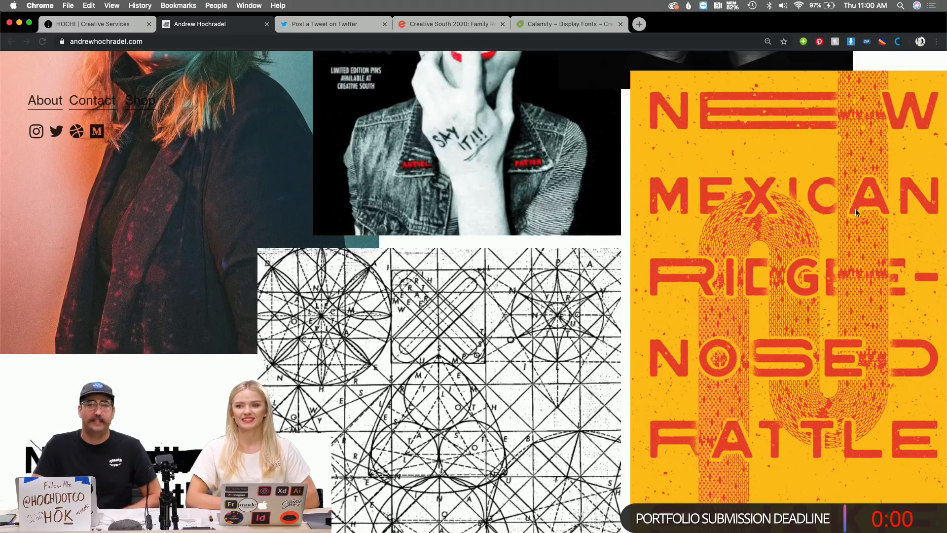
Scroll past the Sandals Church work down to the Font Shop's Calamity and Templeton ads.
scroll(855, 211, down, 2)
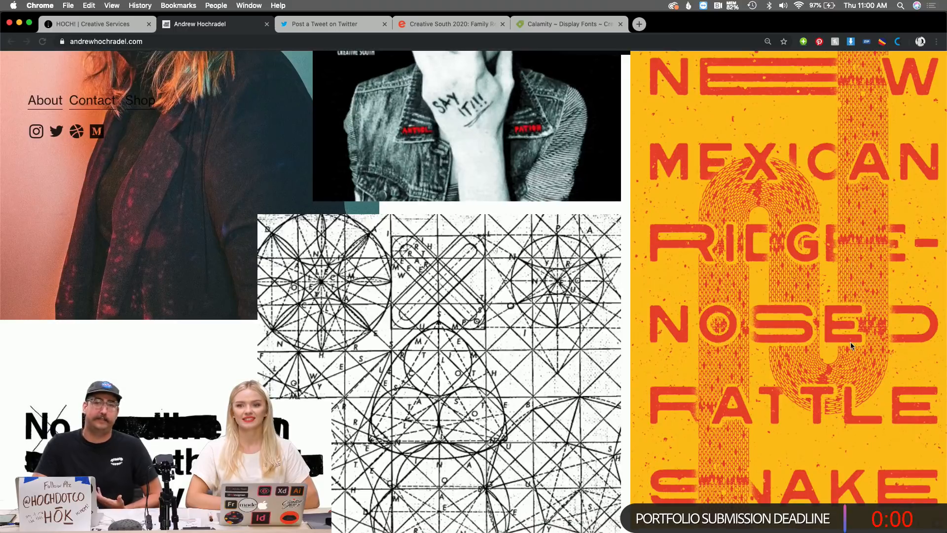
scroll(667, 241, down, 10)
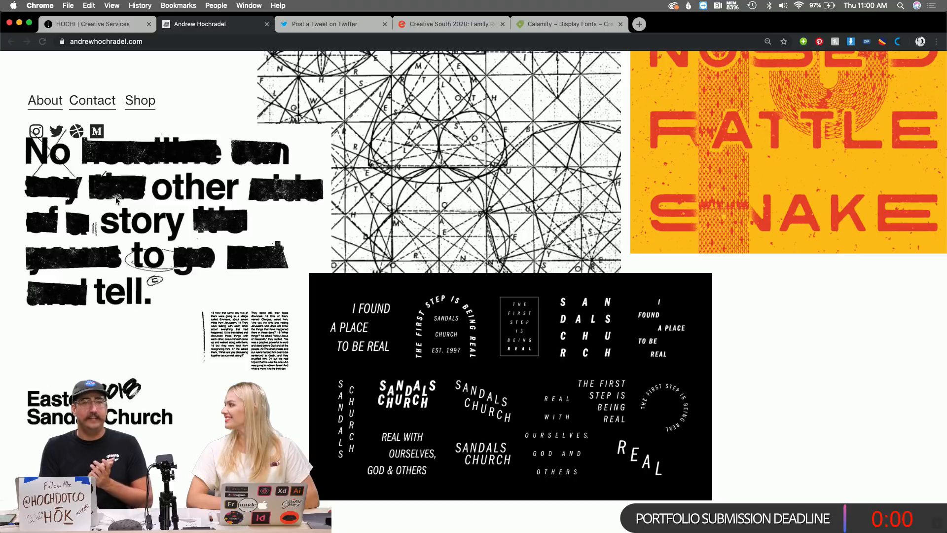
scroll(116, 226, down, 10)
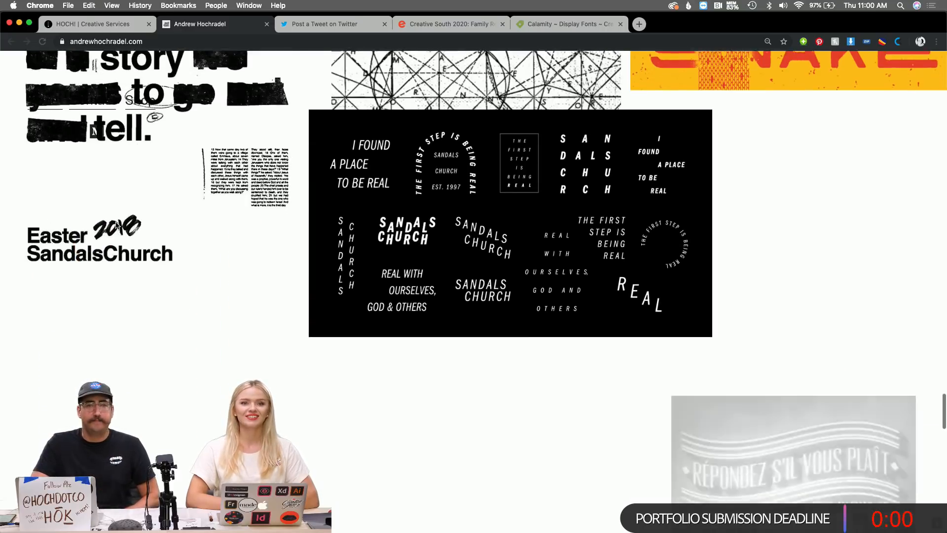
scroll(117, 226, down, 10)
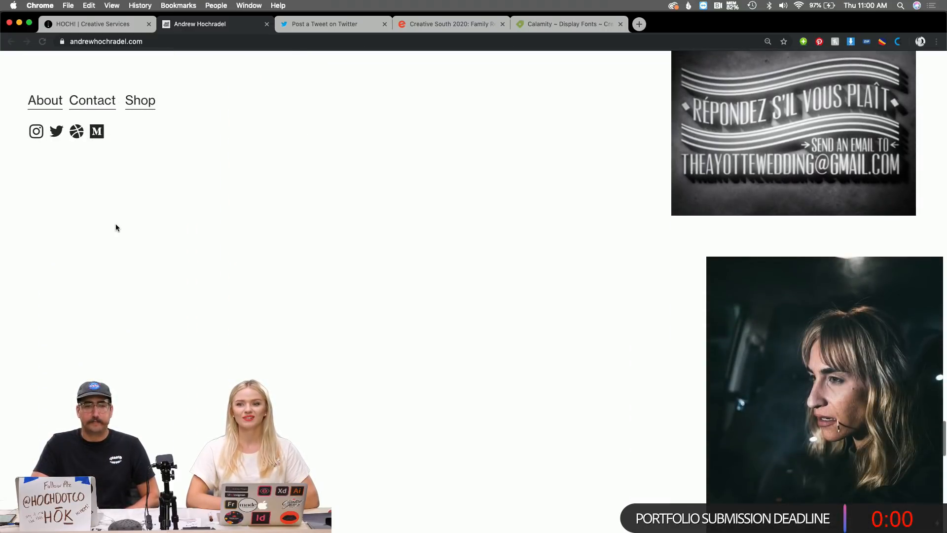
scroll(116, 227, down, 5)
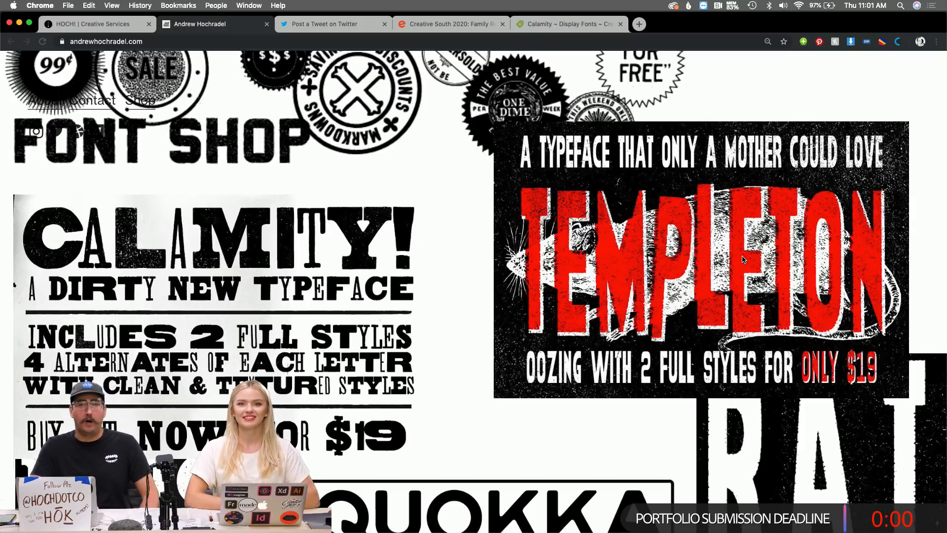
Scroll through the Quokka and Industrious fonts, back to the top, then return to the hoch.co Coming Soon tab.
scroll(481, 233, down, 8)
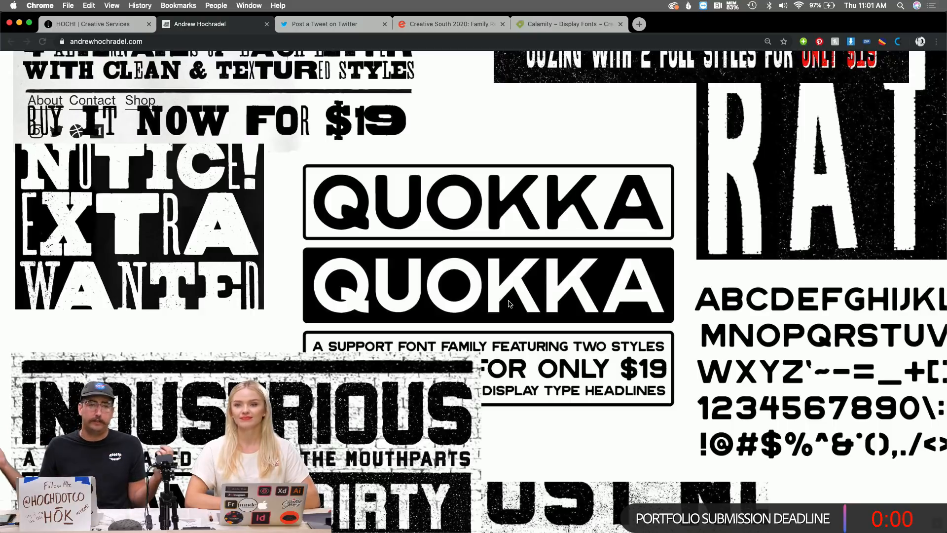
scroll(510, 304, down, 4)
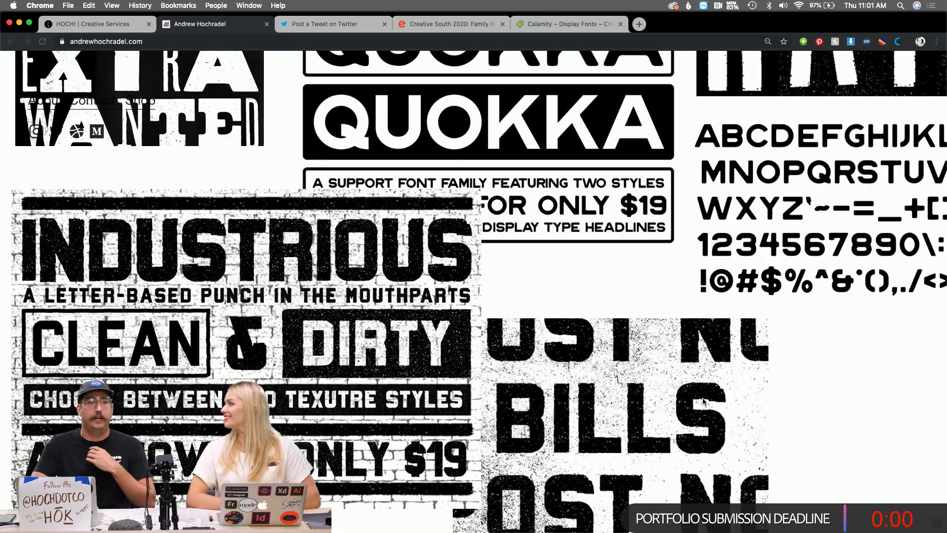
scroll(703, 400, up, 20)
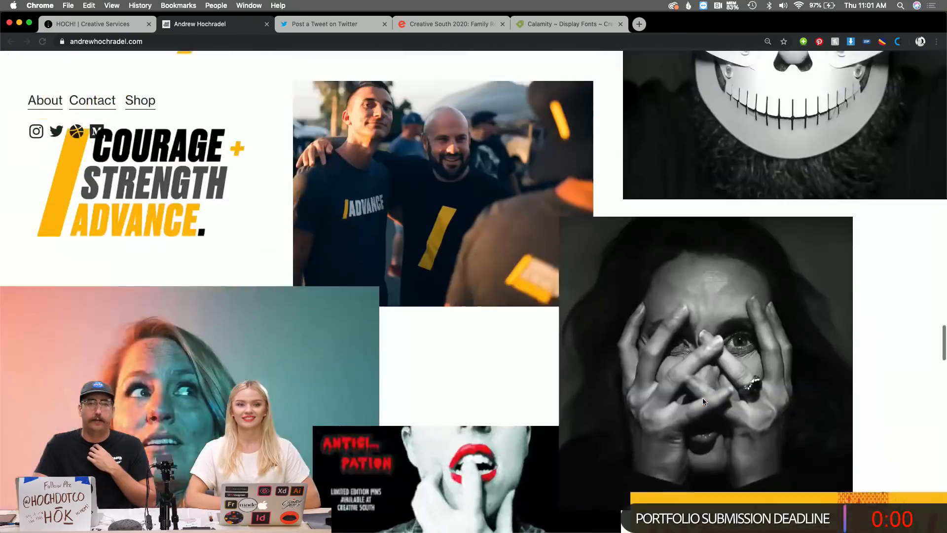
scroll(704, 401, up, 20)
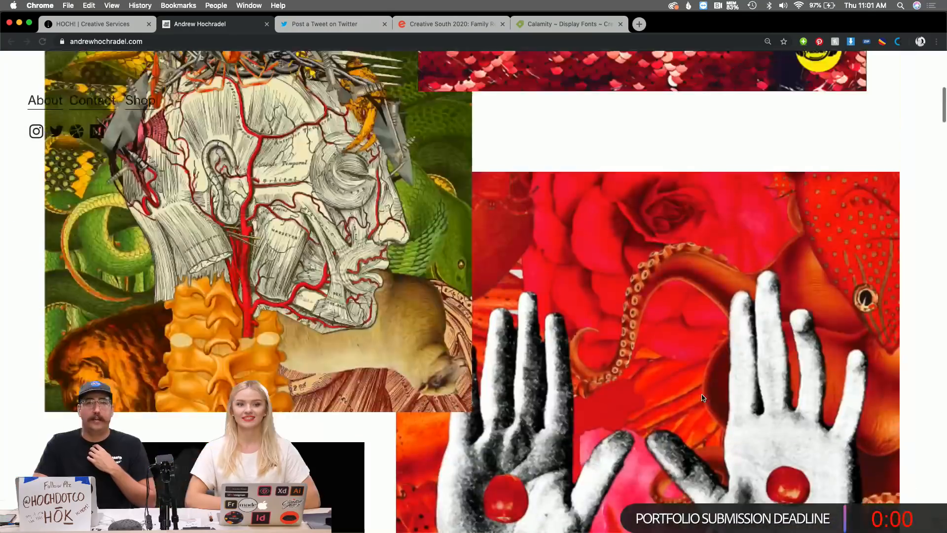
scroll(703, 398, up, 5)
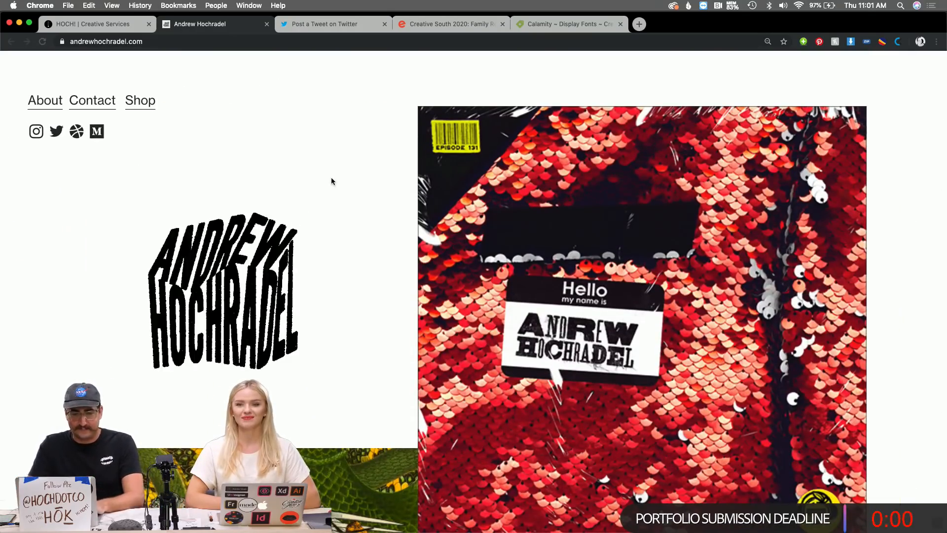
click(105, 27)
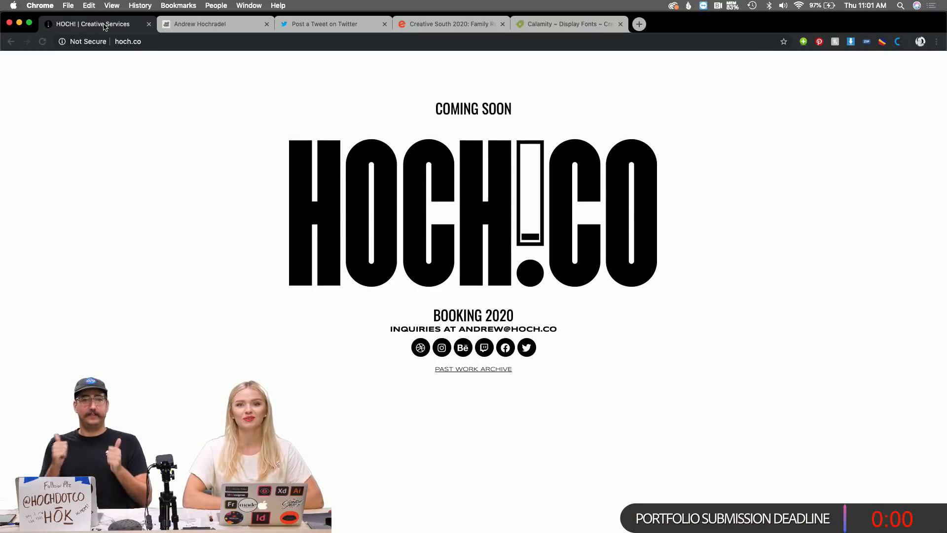